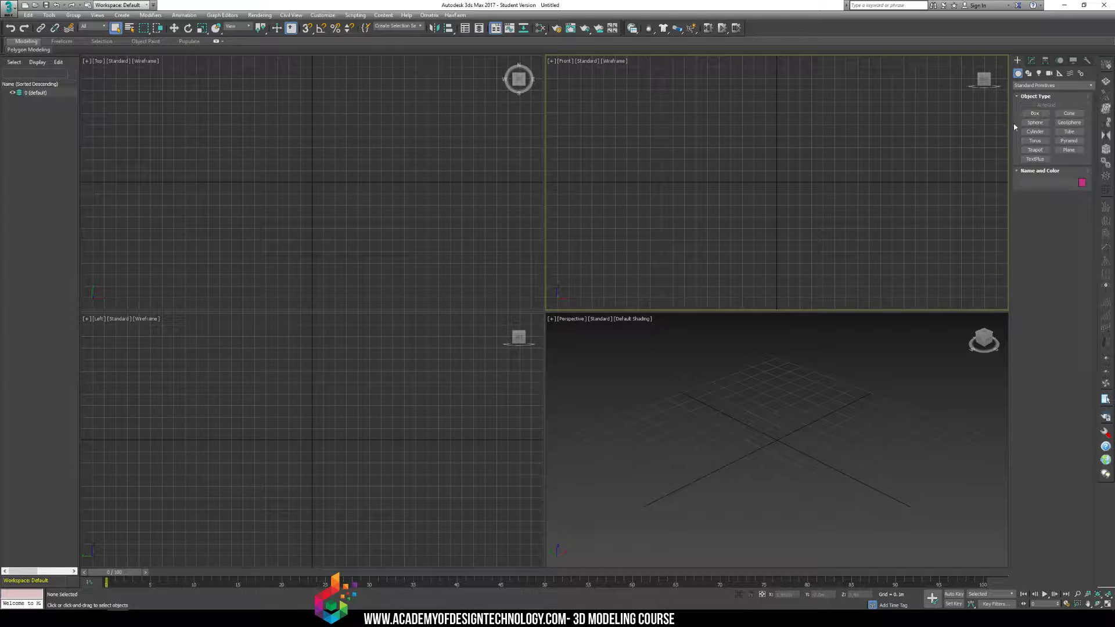
# - Browse the 3ds Max files in the scenes folder and examine their thumbnails for a model to load
pyautogui.click(8, 7)
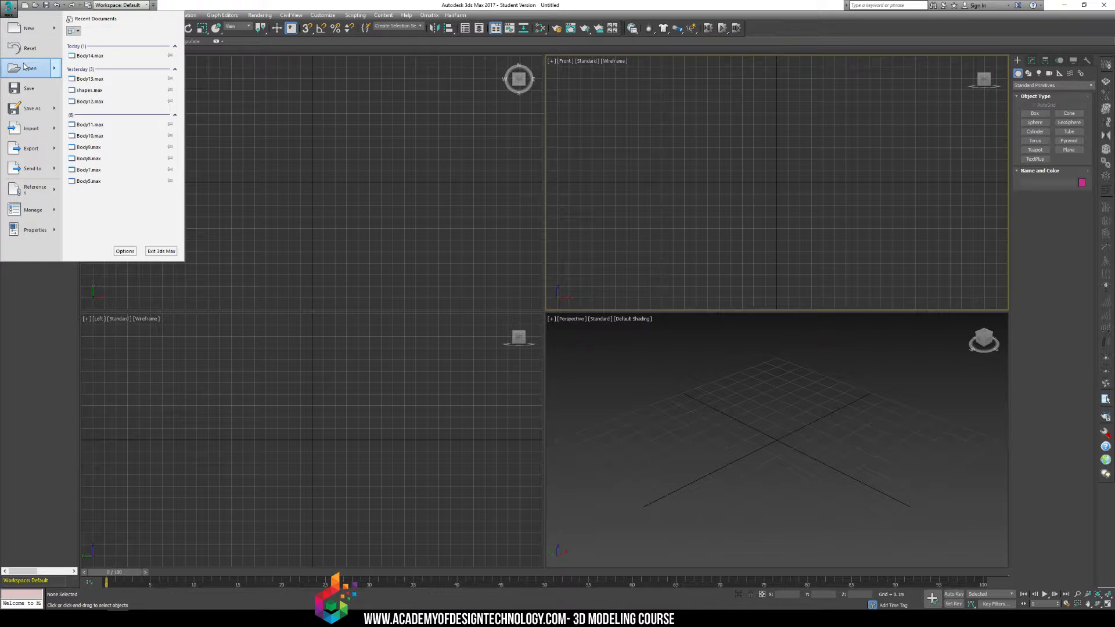
pyautogui.click(27, 67)
pyautogui.click(150, 125)
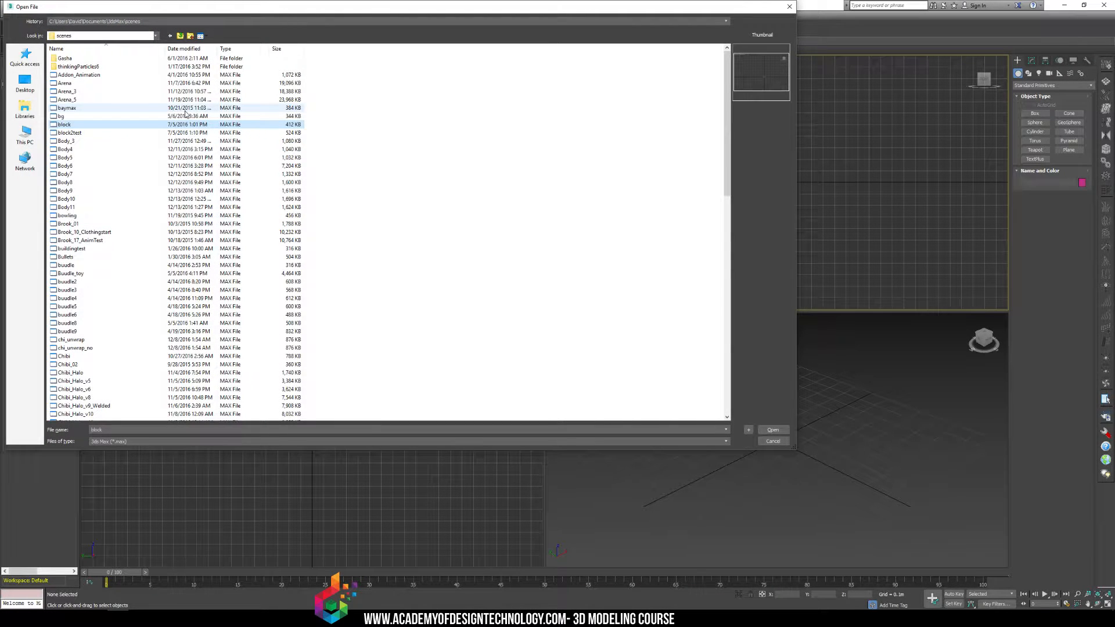
pyautogui.press('Up')
pyautogui.press('Up')
pyautogui.press('Up')
pyautogui.press('Up')
pyautogui.press('Down')
pyautogui.press('Down')
pyautogui.press('Down')
pyautogui.press('Down')
pyautogui.press('Down')
pyautogui.press('Down')
pyautogui.press('Down')
pyautogui.press('Down')
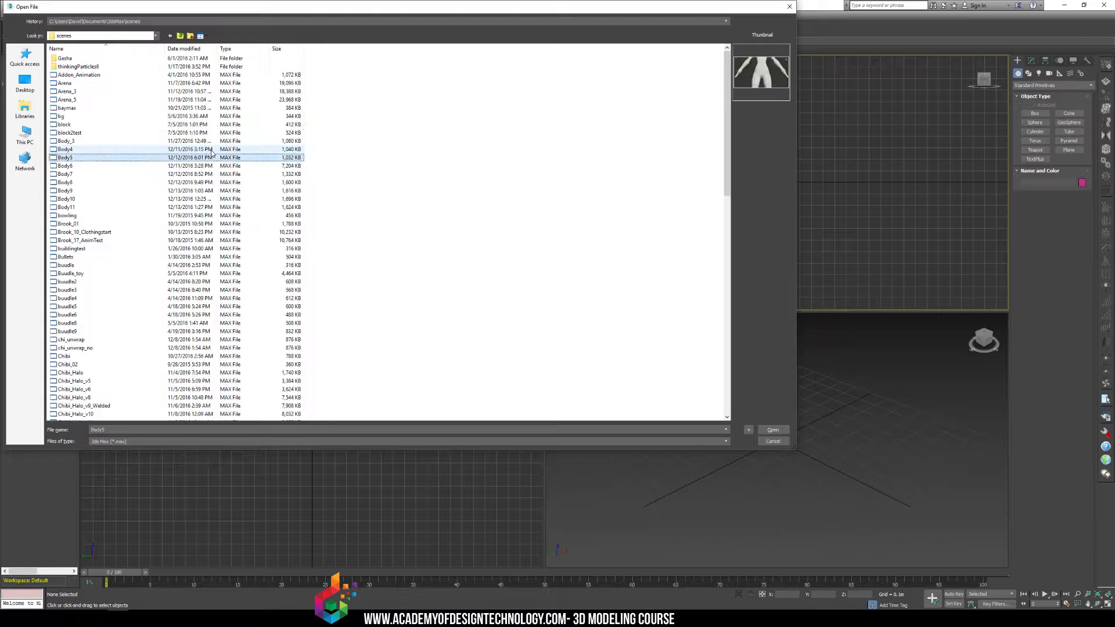
pyautogui.press('Down')
pyautogui.press('Down')
pyautogui.press('Down')
pyautogui.press('Down')
pyautogui.press('Down')
pyautogui.press('Down')
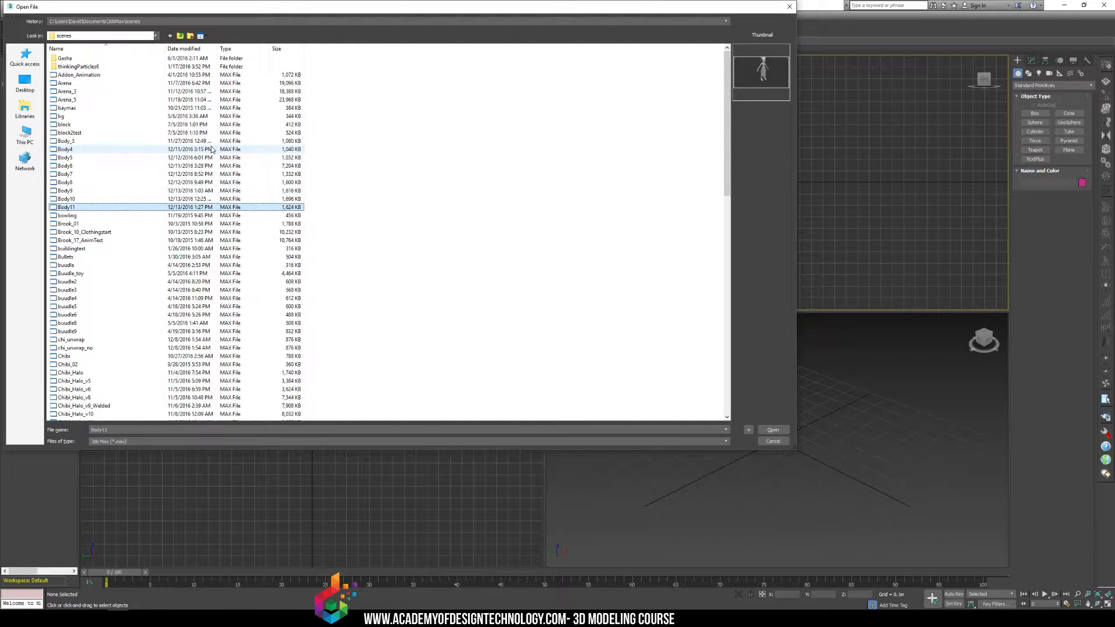
pyautogui.press('Down')
pyautogui.press('Down')
pyautogui.press('Down')
pyautogui.press('Down')
pyautogui.press('Down')
pyautogui.press('Down')
pyautogui.press('Down')
pyautogui.press('Down')
pyautogui.press('Down')
pyautogui.press('Down')
pyautogui.press('Down')
pyautogui.press('Down')
pyautogui.press('Down')
pyautogui.press('Down')
pyautogui.press('Down')
pyautogui.press('Down')
pyautogui.press('Down')
pyautogui.press('Down')
pyautogui.press('Down')
pyautogui.press('Down')
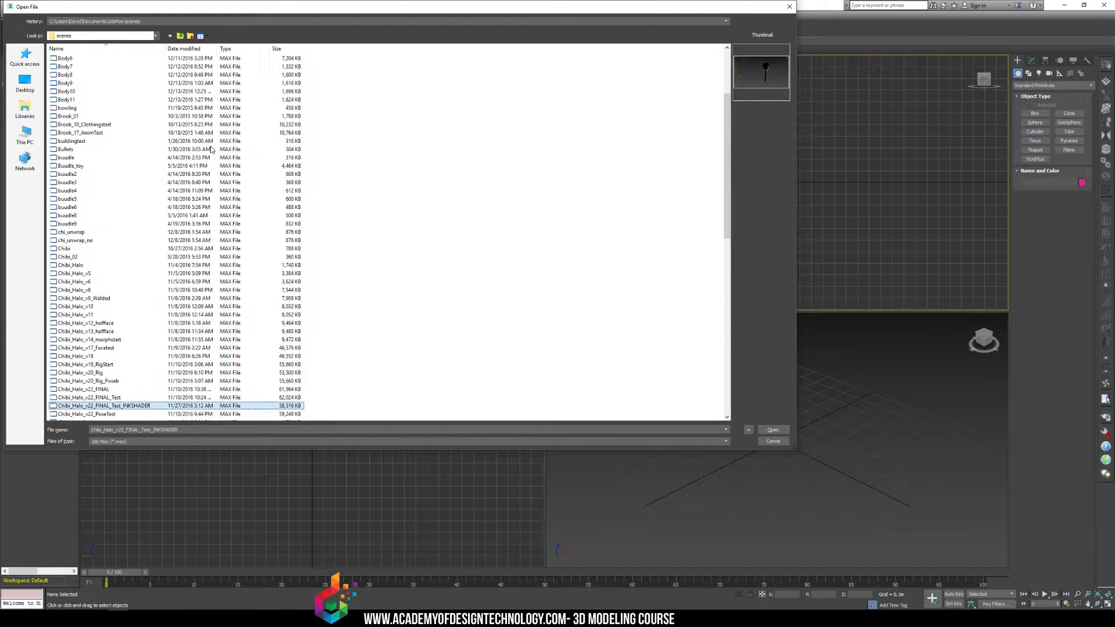
pyautogui.press('Up')
pyautogui.press('Up')
pyautogui.press('Up')
pyautogui.press('Up')
pyautogui.press('Up')
pyautogui.press('Up')
pyautogui.press('Up')
pyautogui.press('Up')
pyautogui.press('Up')
pyautogui.press('Up')
pyautogui.press('Up')
pyautogui.press('Up')
pyautogui.press('Up')
pyautogui.press('Up')
pyautogui.press('Up')
pyautogui.press('Up')
pyautogui.press('Up')
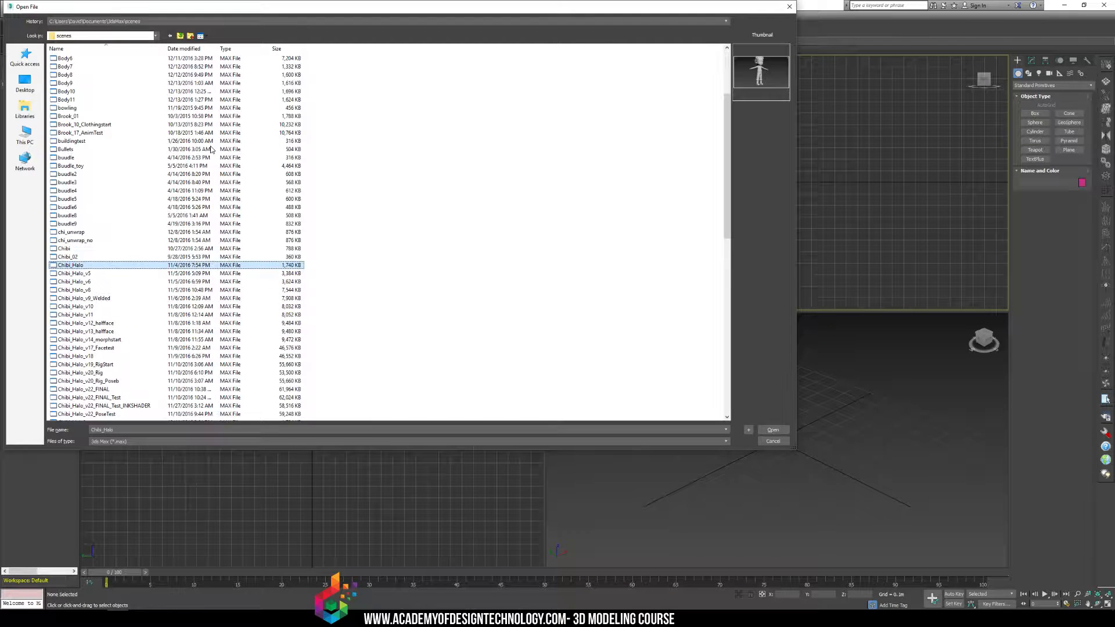
pyautogui.press('Up')
pyautogui.press('Up')
pyautogui.press('Up')
pyautogui.press('Up')
pyautogui.press('Up')
pyautogui.press('Up')
pyautogui.press('Up')
pyautogui.press('Up')
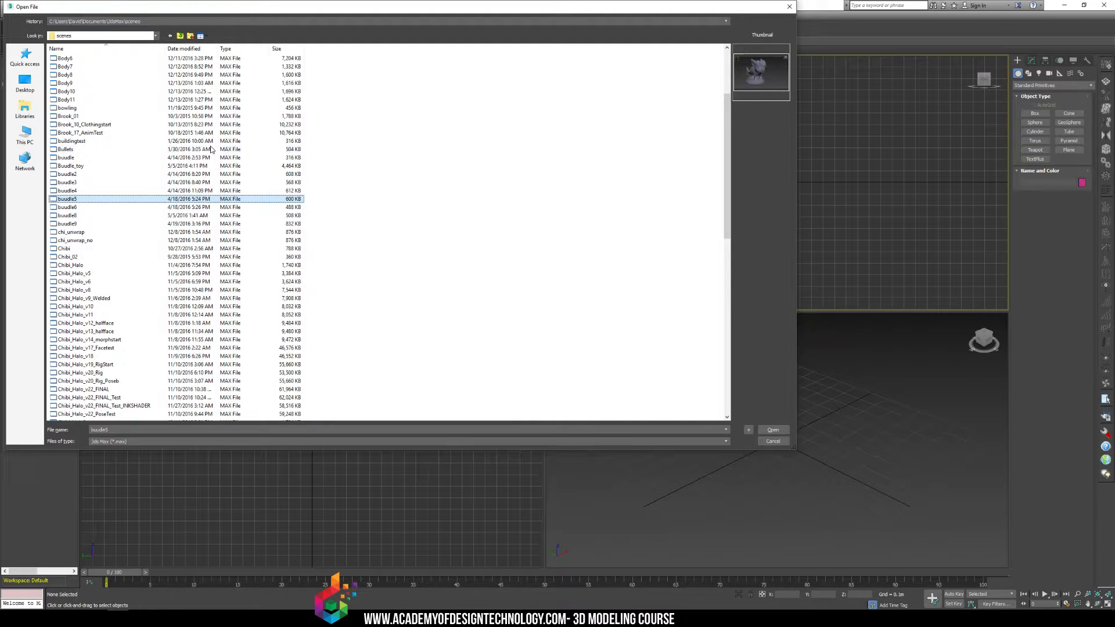
# - Open the buudle8 scene and adopt the file's unit scale
pyautogui.press('Down')
pyautogui.press('Down')
pyautogui.press('Return')
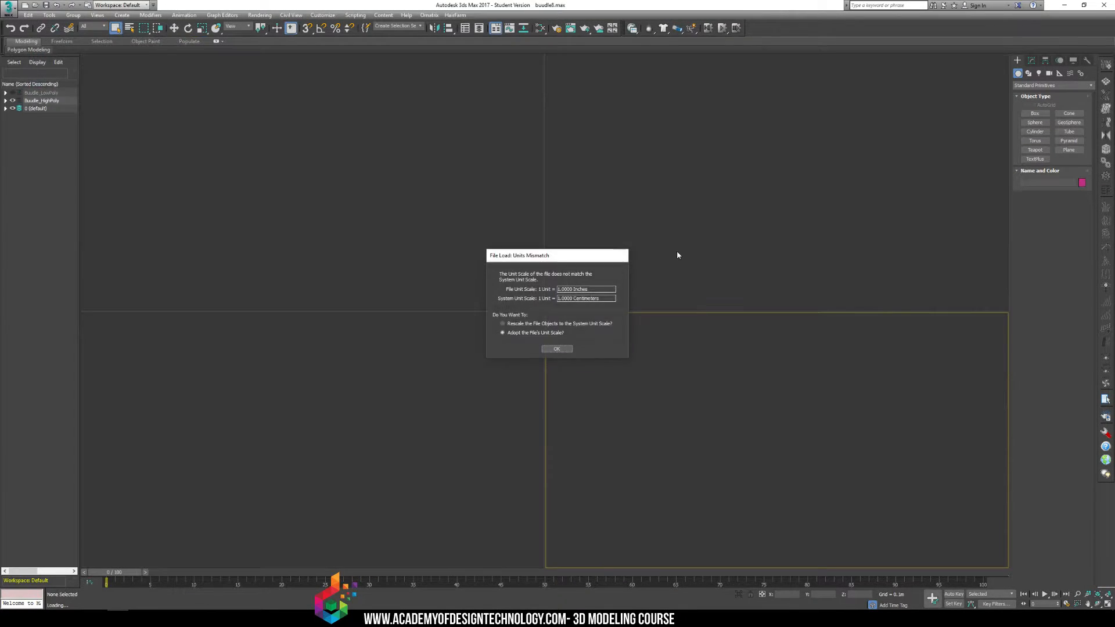
pyautogui.press('Return')
pyautogui.scroll(-8, 876, 449)
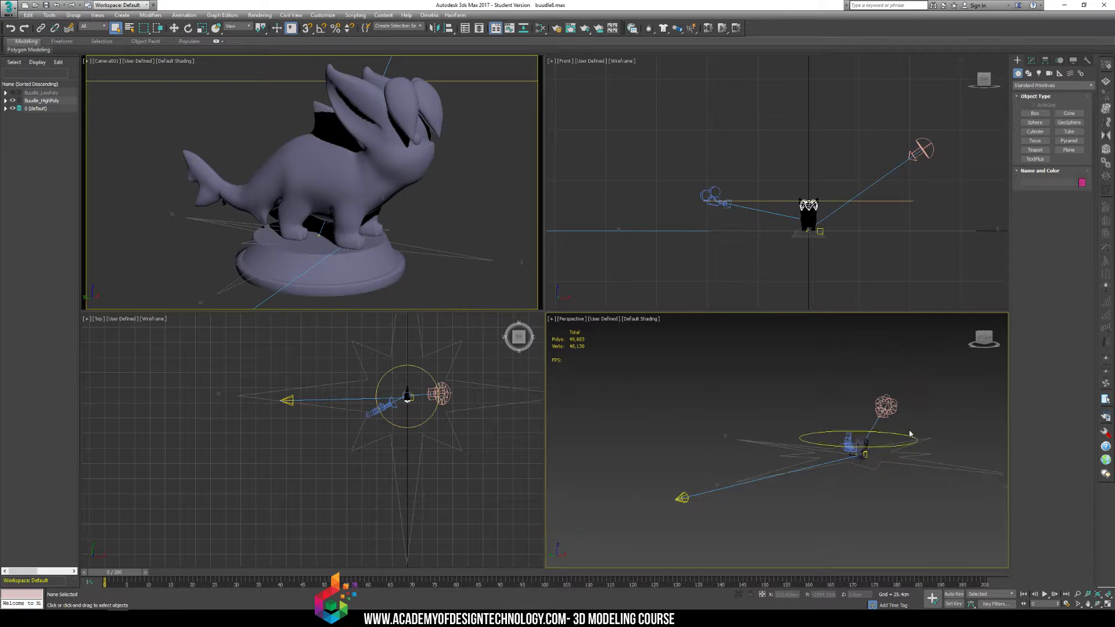
# - Delete the daylight system with its compass and the spotlight from the scene
pyautogui.click(928, 439)
pyautogui.moveTo(916, 513); pyautogui.dragTo(916, 512)
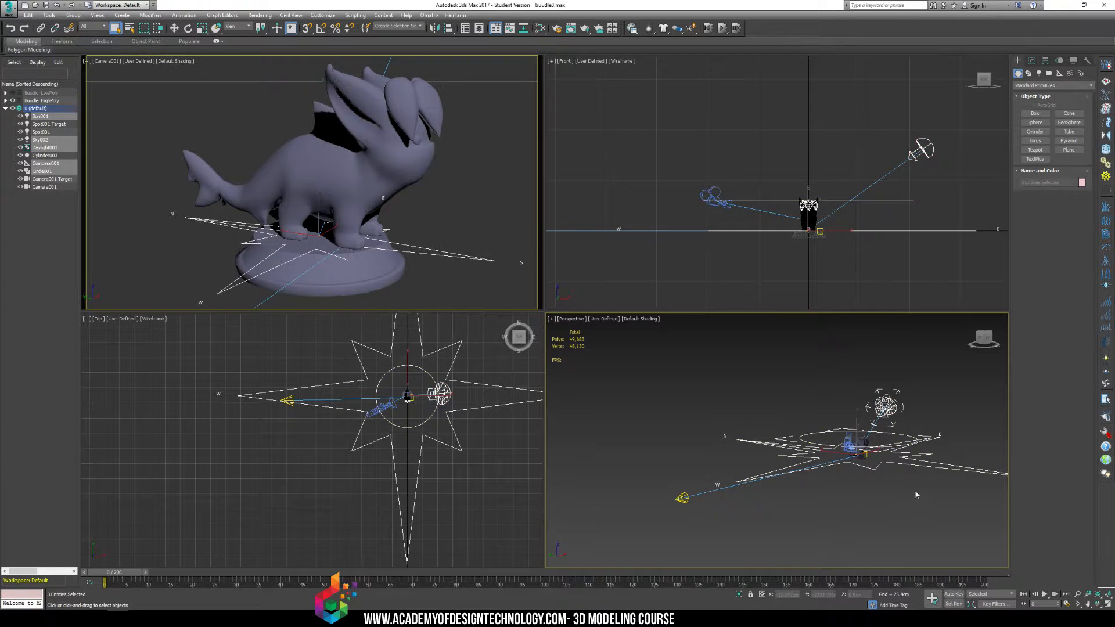
pyautogui.press('Delete')
pyautogui.moveTo(791, 399); pyautogui.dragTo(794, 421)
pyautogui.click(682, 497)
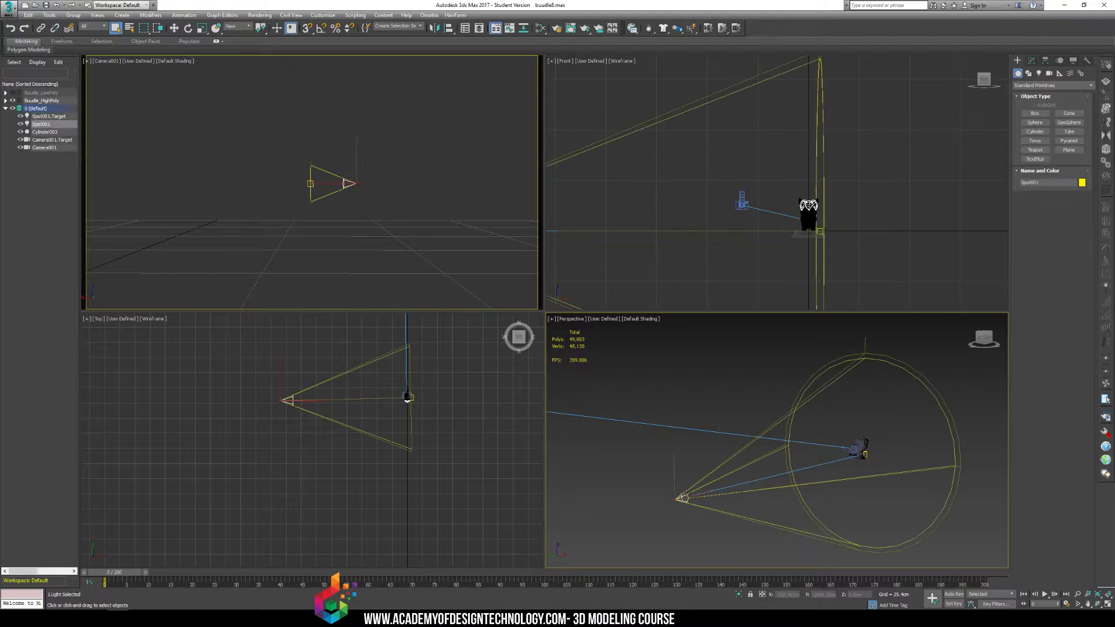
pyautogui.press('Delete')
# - Open the Buudle_toy scene without saving the changes to the current one
pyautogui.click(9, 8)
pyautogui.click(25, 76)
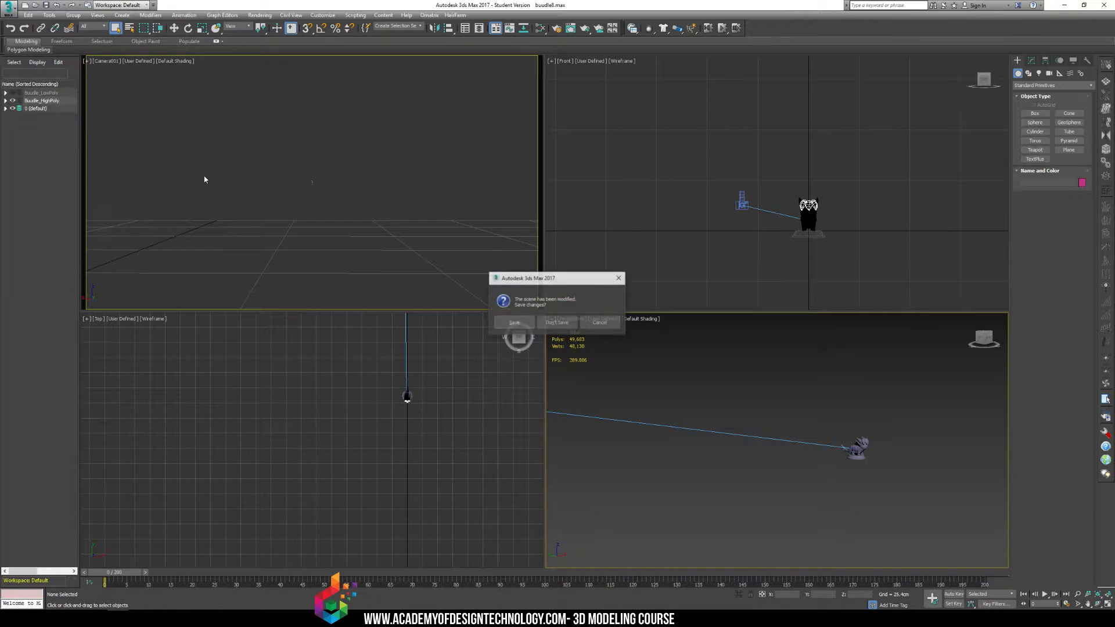
pyautogui.click(558, 323)
pyautogui.scroll(1, 156, 246)
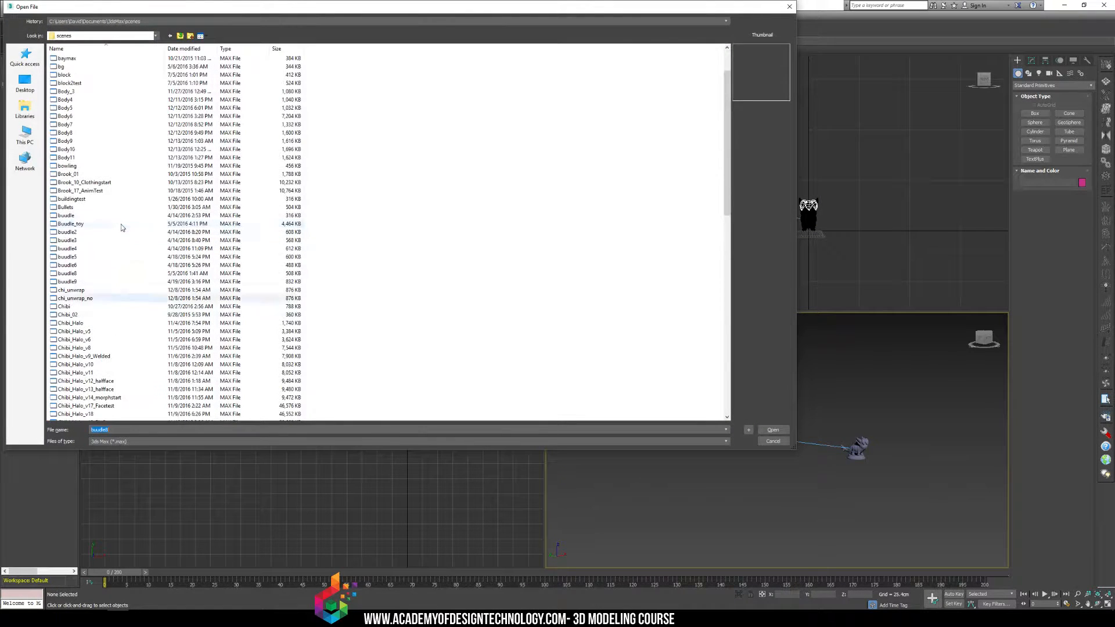
pyautogui.click(116, 218)
pyautogui.press('Down')
pyautogui.press('Down')
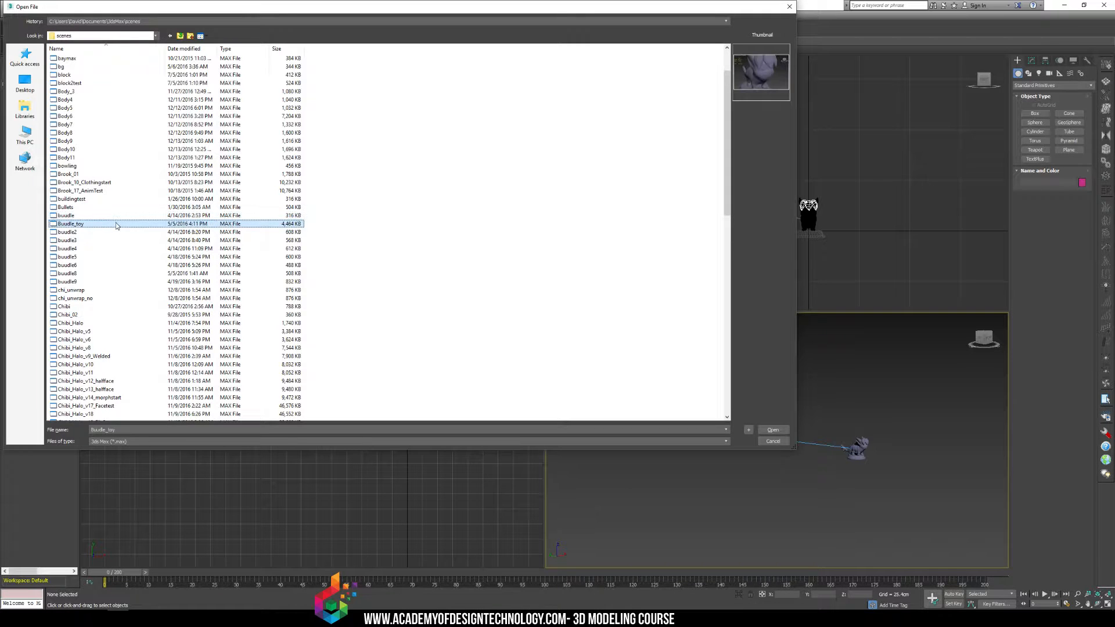
pyautogui.doubleClick(116, 224)
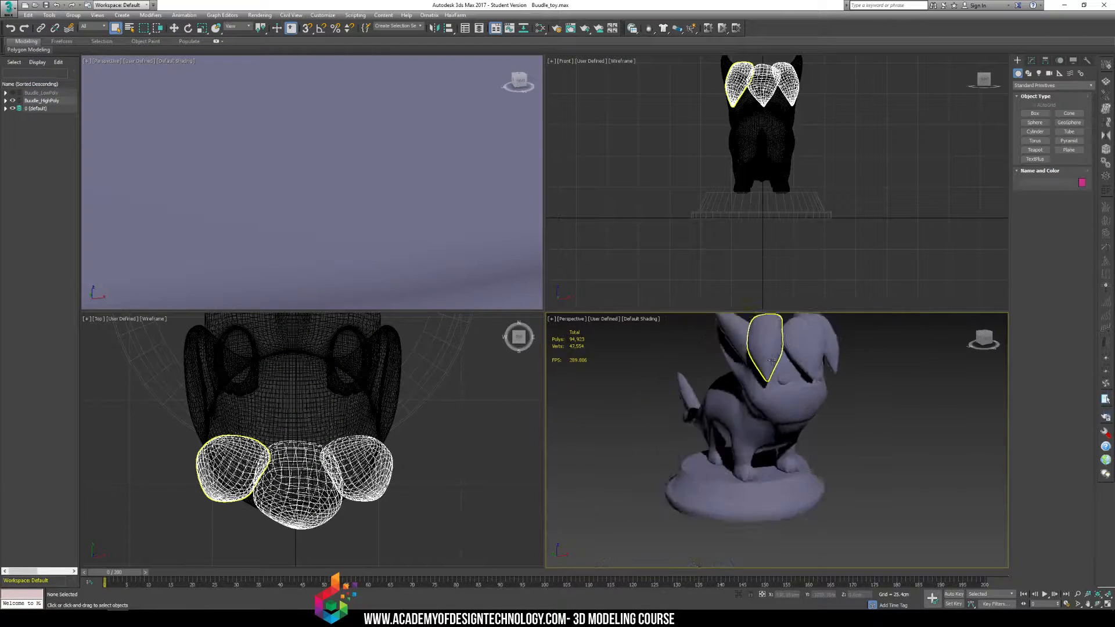
# - Frame the whole figurine in each of the four viewports
pyautogui.scroll(-2, 771, 360)
pyautogui.moveTo(848, 388); pyautogui.dragTo(884, 466, button='middle')
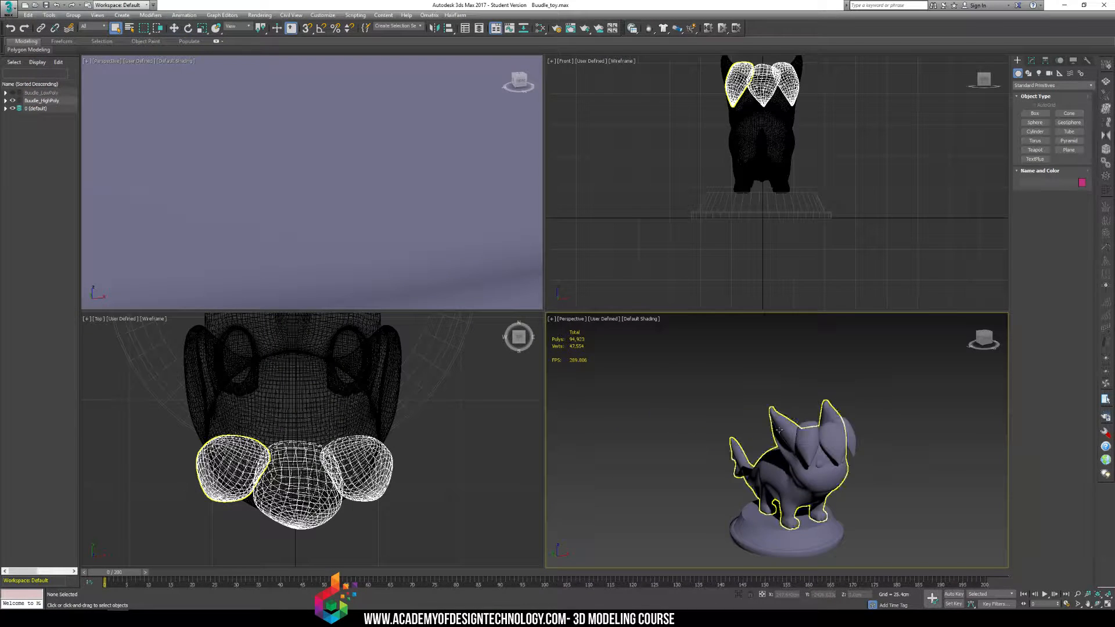
pyautogui.middleClick(393, 205)
pyautogui.middleClick(747, 212)
pyautogui.press('z')
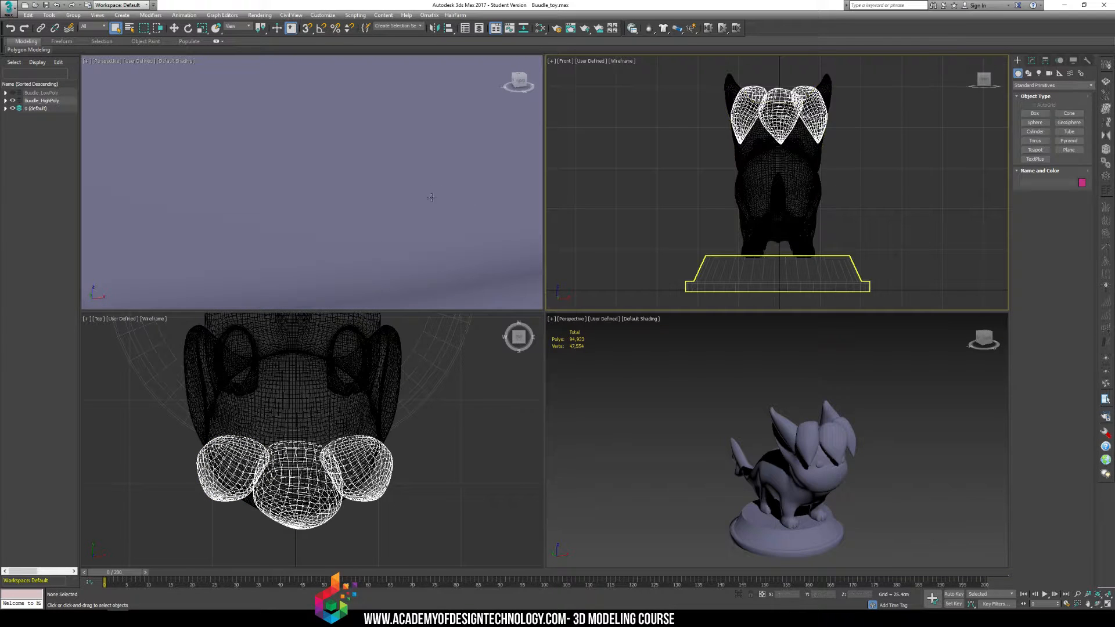
pyautogui.middleClick(430, 194)
pyautogui.press('z')
pyautogui.middleClick(335, 442)
pyautogui.press('z')
pyautogui.middleClick(785, 456)
pyautogui.press('z')
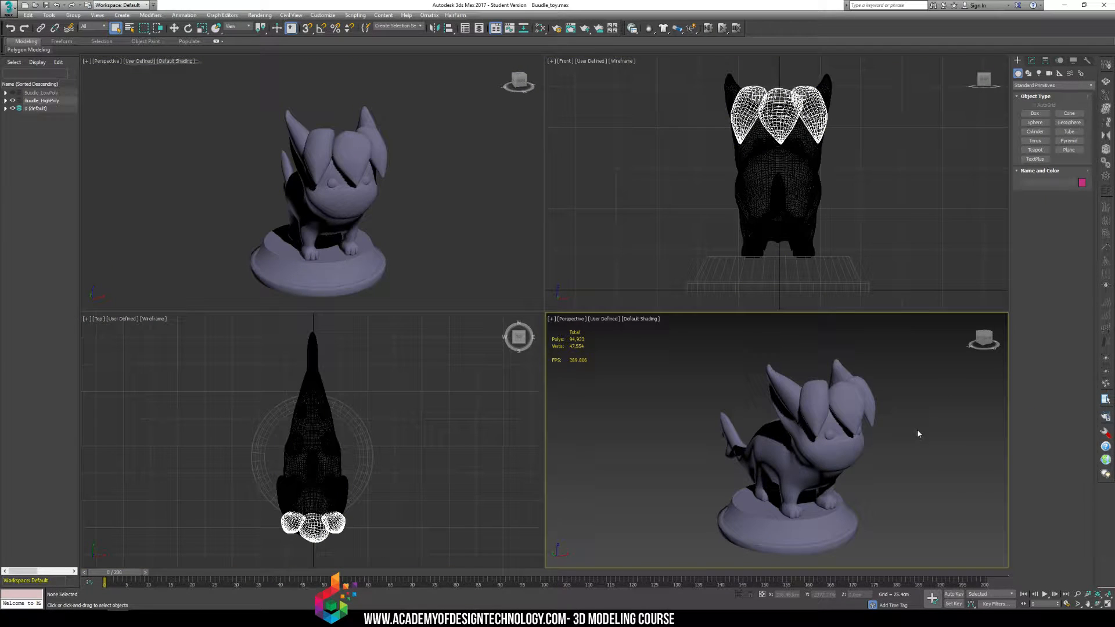
# - Maximize the Perspective viewport and orbit to view the figurine from its side
pyautogui.click(1108, 603)
pyautogui.click(1097, 604)
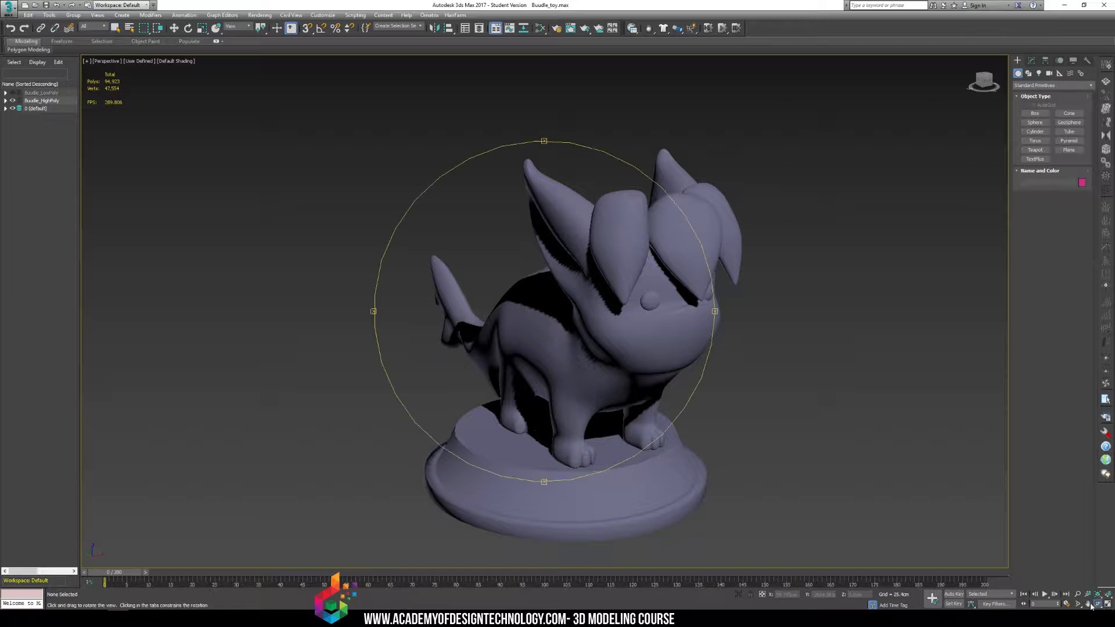
pyautogui.moveTo(714, 313); pyautogui.dragTo(668, 307)
pyautogui.moveTo(559, 308); pyautogui.dragTo(653, 295)
pyautogui.rightClick(652, 295)
# - Select all figurine parts and move them together onto the grid's origin
pyautogui.scroll(-10, 483, 218)
pyautogui.scroll(-2, 482, 219)
pyautogui.moveTo(482, 219); pyautogui.dragTo(577, 281, button='middle')
pyautogui.hotkey('ctrl', 'a')
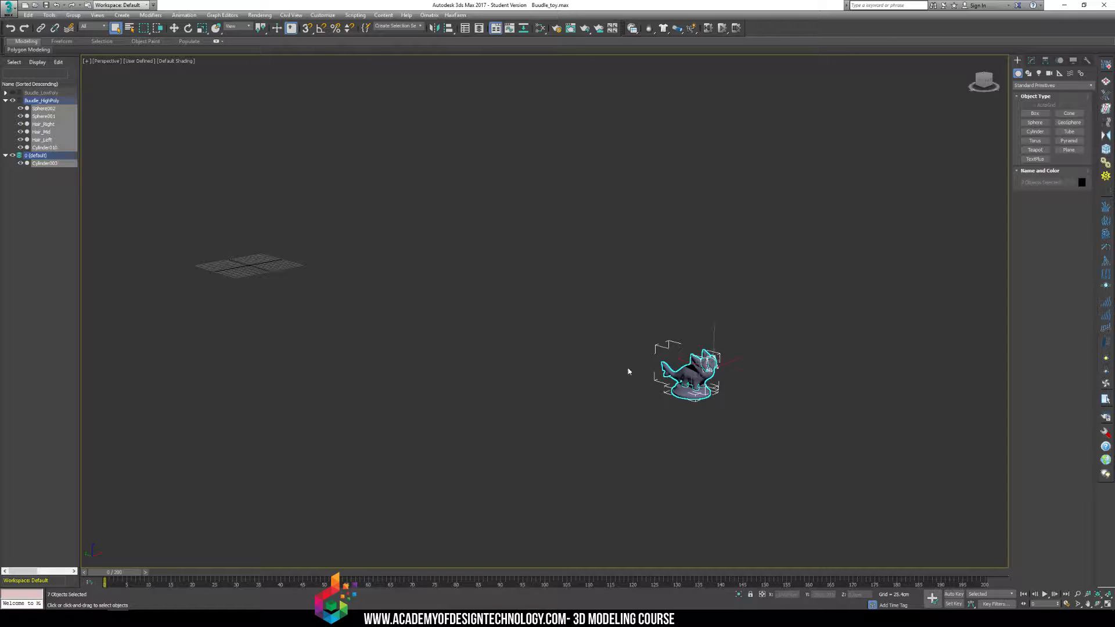
pyautogui.press('w')
pyautogui.moveTo(692, 364); pyautogui.dragTo(239, 232)
pyautogui.press('z')
pyautogui.keyDown('alt'); pyautogui.moveTo(475, 334); pyautogui.dragTo(505, 344, button='middle'); pyautogui.keyUp('alt')
pyautogui.scroll(-3, 505, 344)
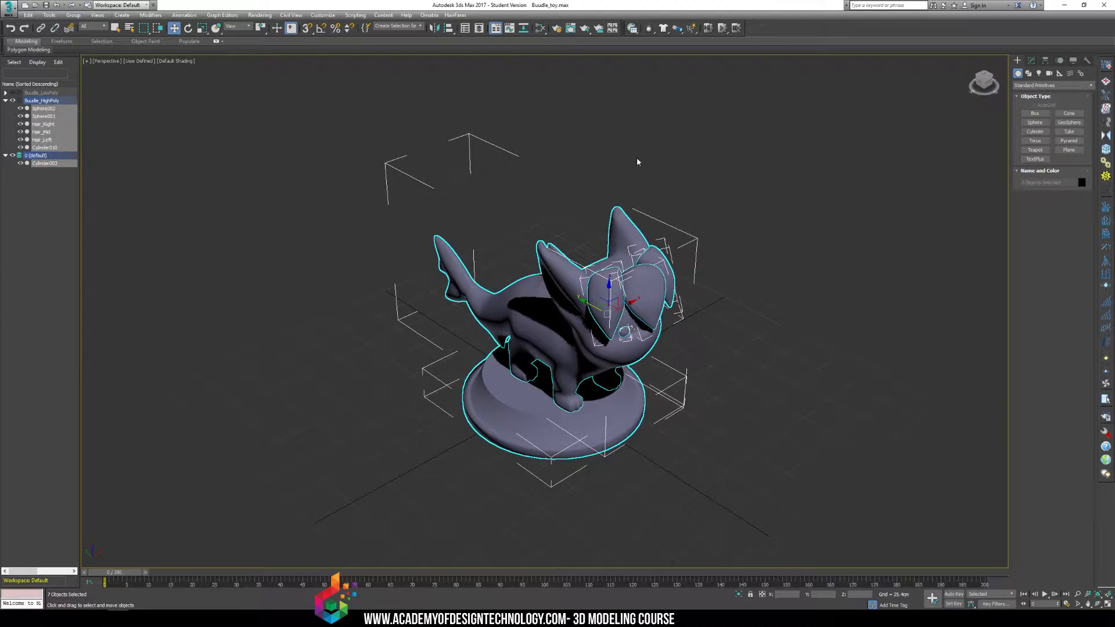
# - Deselect the figurine and orbit around it to examine the model from several sides
pyautogui.click(637, 161)
pyautogui.keyDown('alt'); pyautogui.moveTo(589, 257); pyautogui.dragTo(561, 239, button='middle'); pyautogui.keyUp('alt')
pyautogui.press('z')
pyautogui.keyDown('alt'); pyautogui.moveTo(644, 246); pyautogui.dragTo(358, 242, button='middle'); pyautogui.keyUp('alt')
pyautogui.keyDown('alt'); pyautogui.moveTo(542, 261); pyautogui.dragTo(843, 283, button='middle'); pyautogui.keyUp('alt')
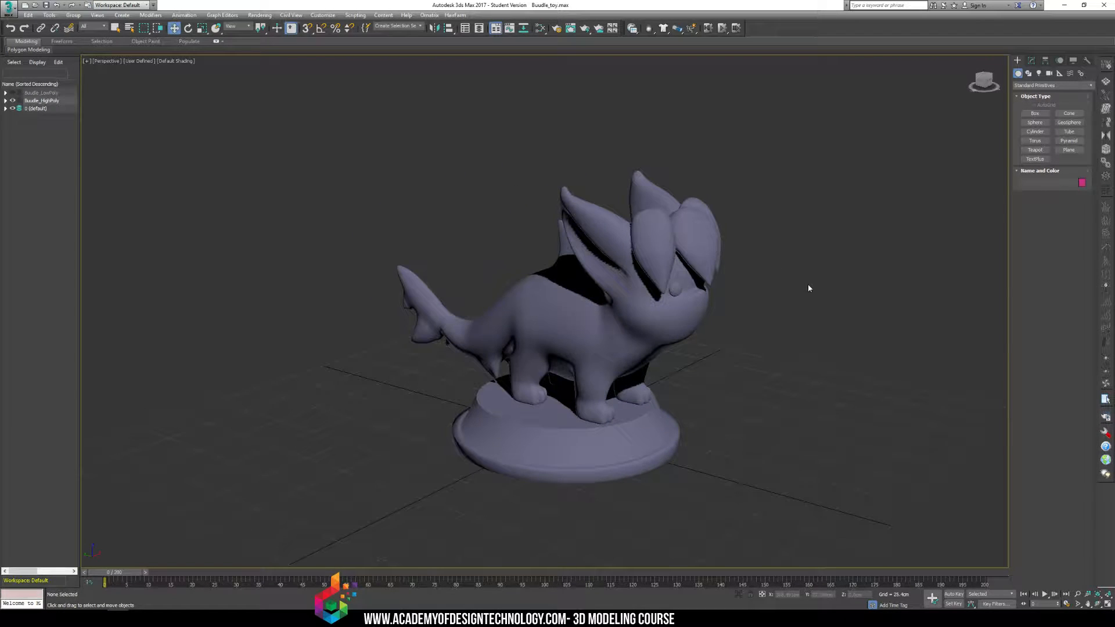
# - Delete the round base under the figurine and undo the deletion
pyautogui.click(647, 421)
pyautogui.press('Delete')
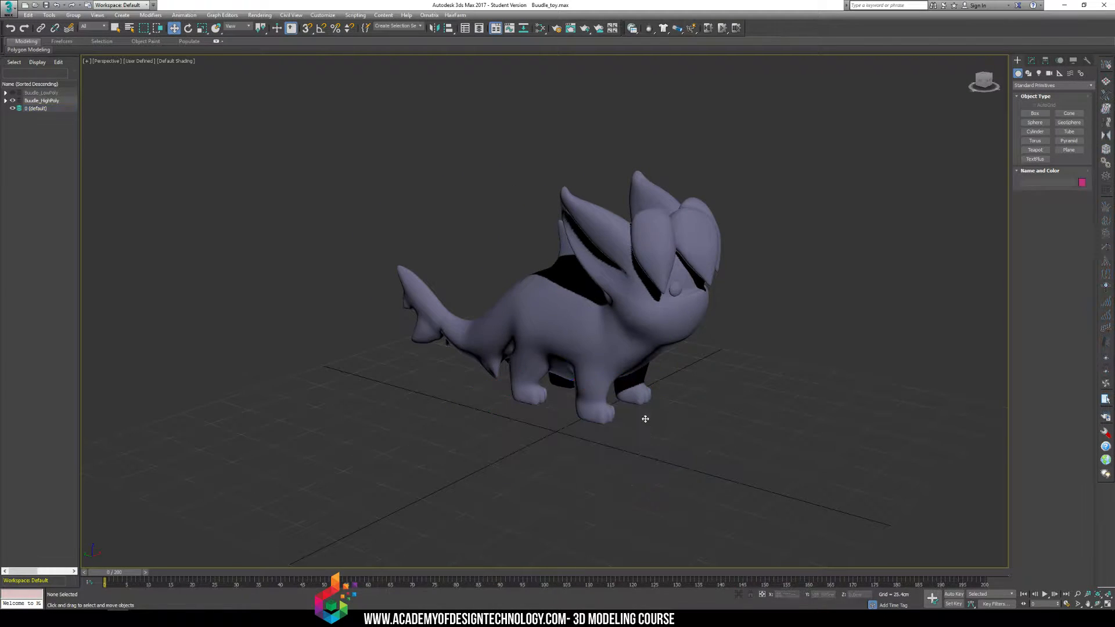
pyautogui.hotkey('ctrl', 'z')
# - Select all figurine parts and frame them with the base in a close three-quarter perspective view
pyautogui.keyDown('alt'); pyautogui.moveTo(809, 291); pyautogui.dragTo(745, 382, button='middle'); pyautogui.keyUp('alt')
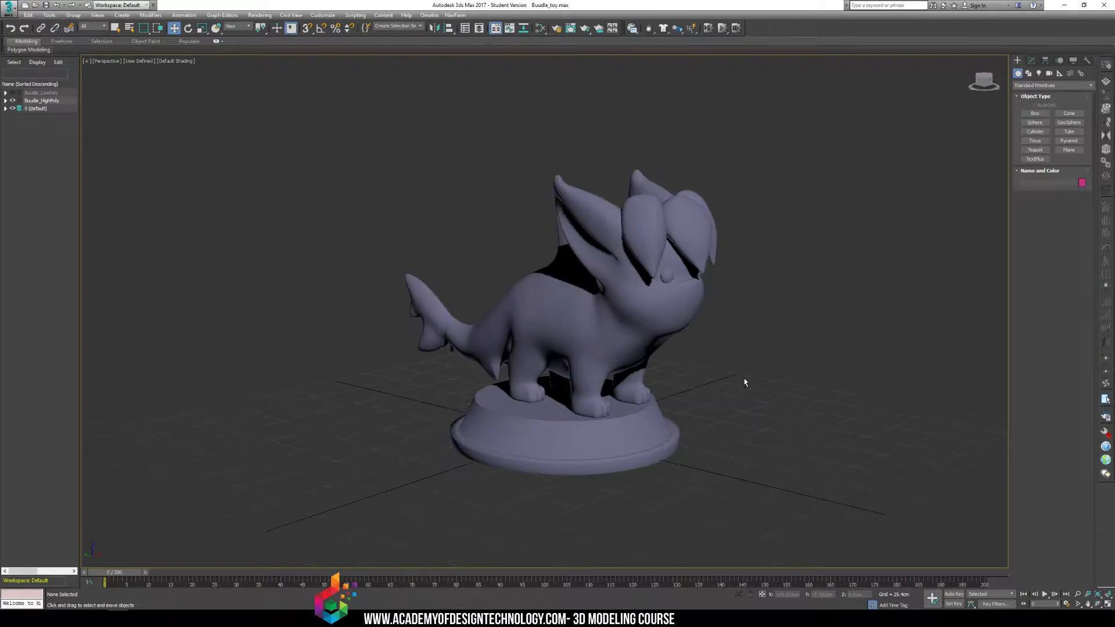
pyautogui.moveTo(628, 152); pyautogui.dragTo(689, 468)
pyautogui.press('z')
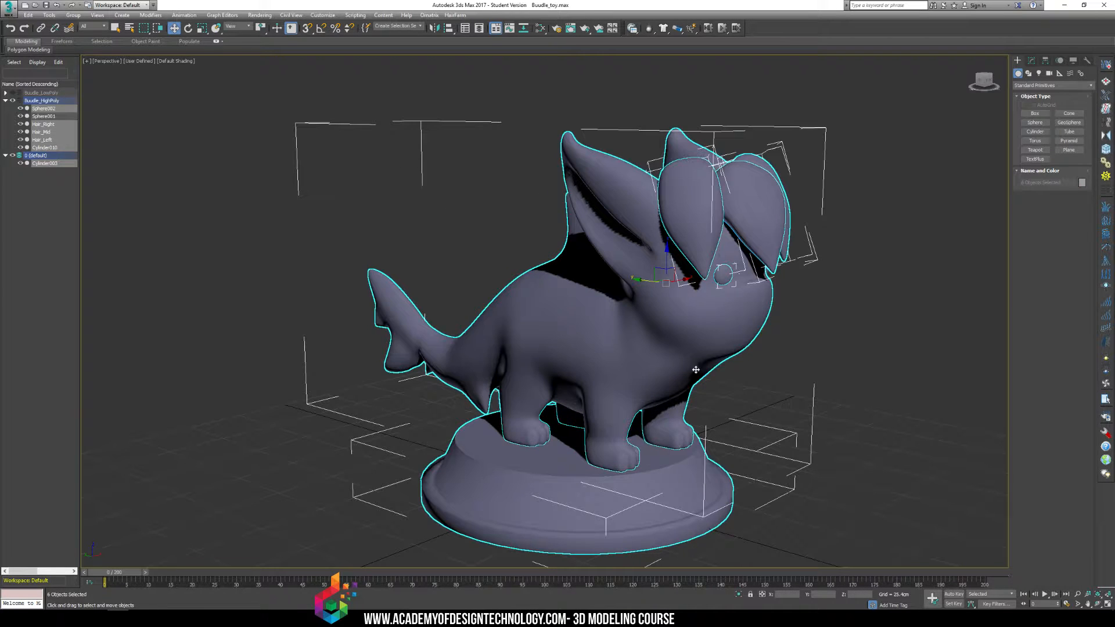
pyautogui.keyDown('alt'); pyautogui.moveTo(764, 389); pyautogui.dragTo(766, 393, button='middle'); pyautogui.keyUp('alt')
pyautogui.click(779, 401)
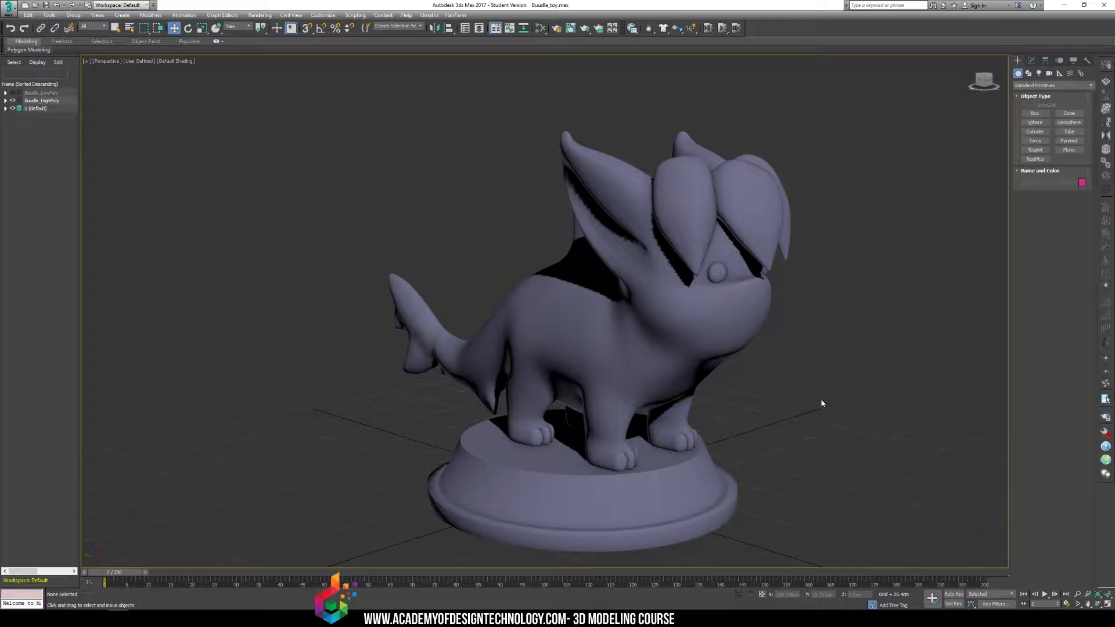
pyautogui.moveTo(558, 262); pyautogui.dragTo(672, 289, button='middle')
pyautogui.scroll(-3, 419, 272)
pyautogui.scroll(-3, 644, 272)
pyautogui.moveTo(496, 209); pyautogui.dragTo(697, 371)
pyautogui.press('z')
pyautogui.keyDown('alt'); pyautogui.moveTo(739, 337); pyautogui.dragTo(579, 292, button='middle'); pyautogui.keyUp('alt')
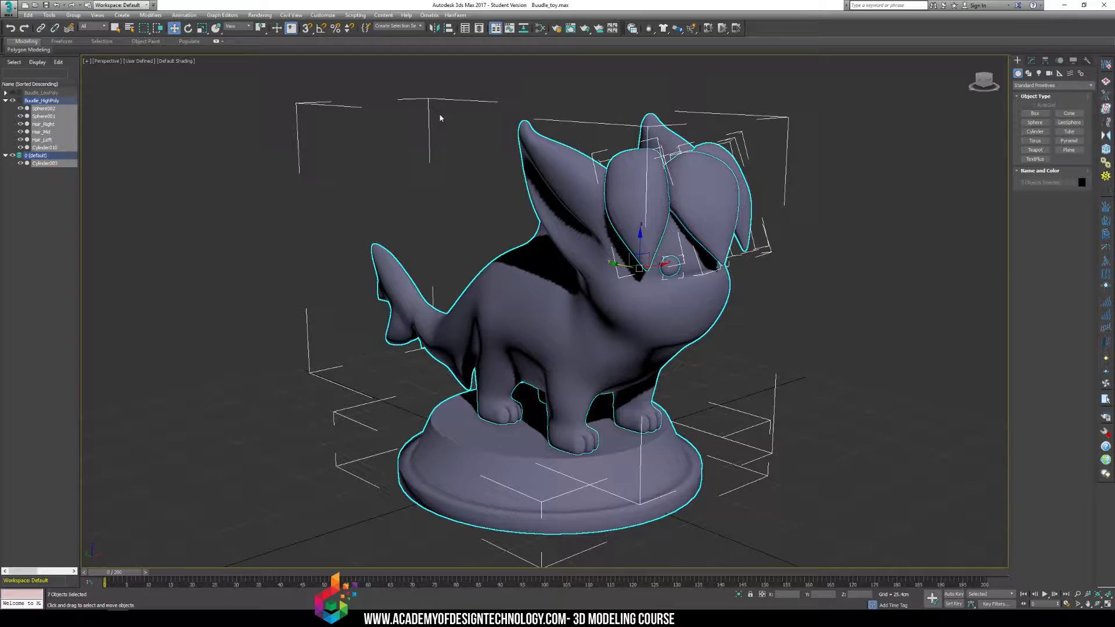
# - Open the render settings and set the renderer to Scanline Renderer
pyautogui.click(260, 15)
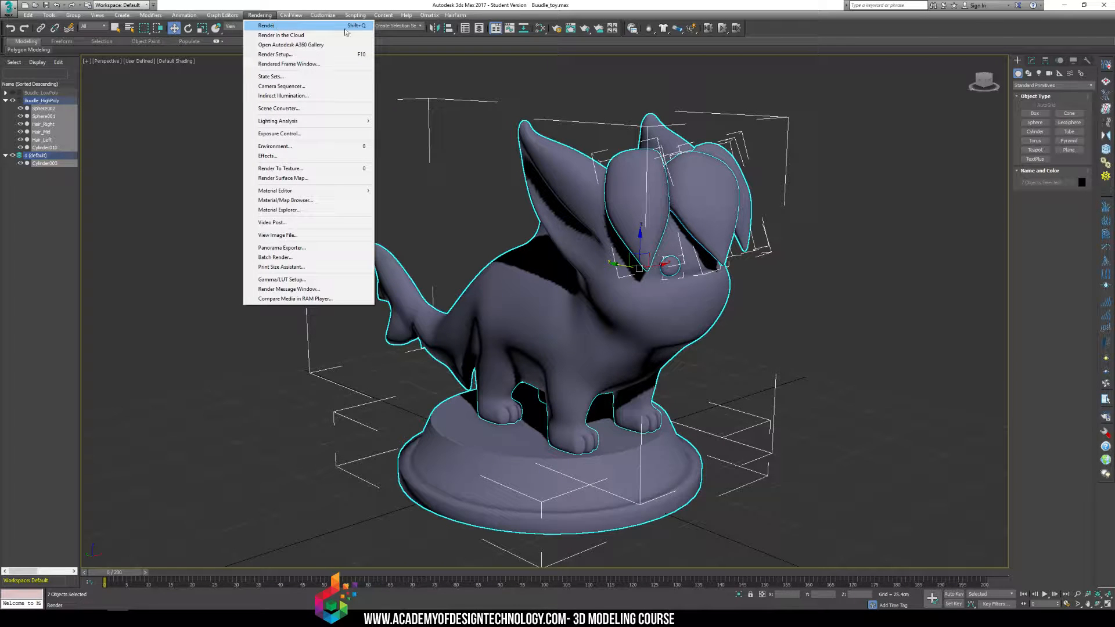
pyautogui.click(349, 60)
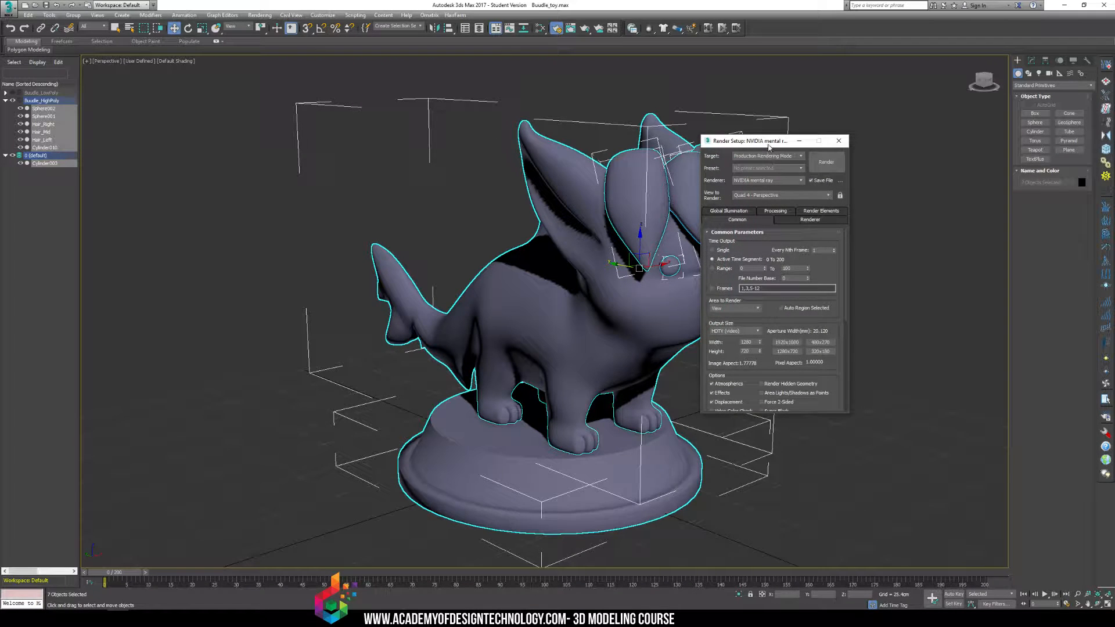
pyautogui.moveTo(768, 146); pyautogui.dragTo(573, 107)
pyautogui.click(572, 140)
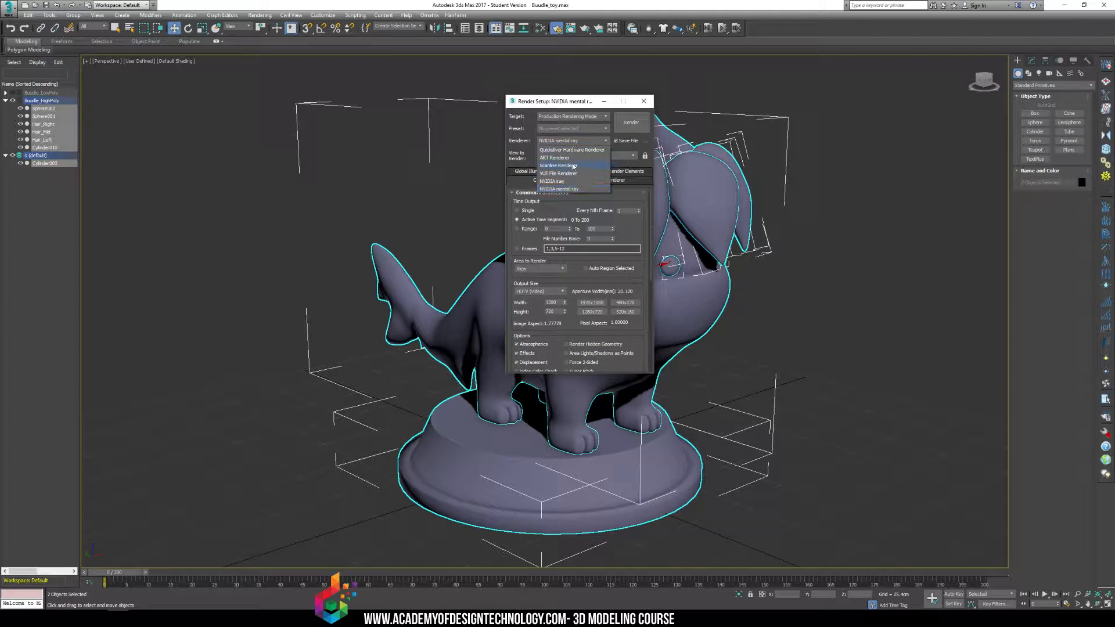
pyautogui.click(573, 166)
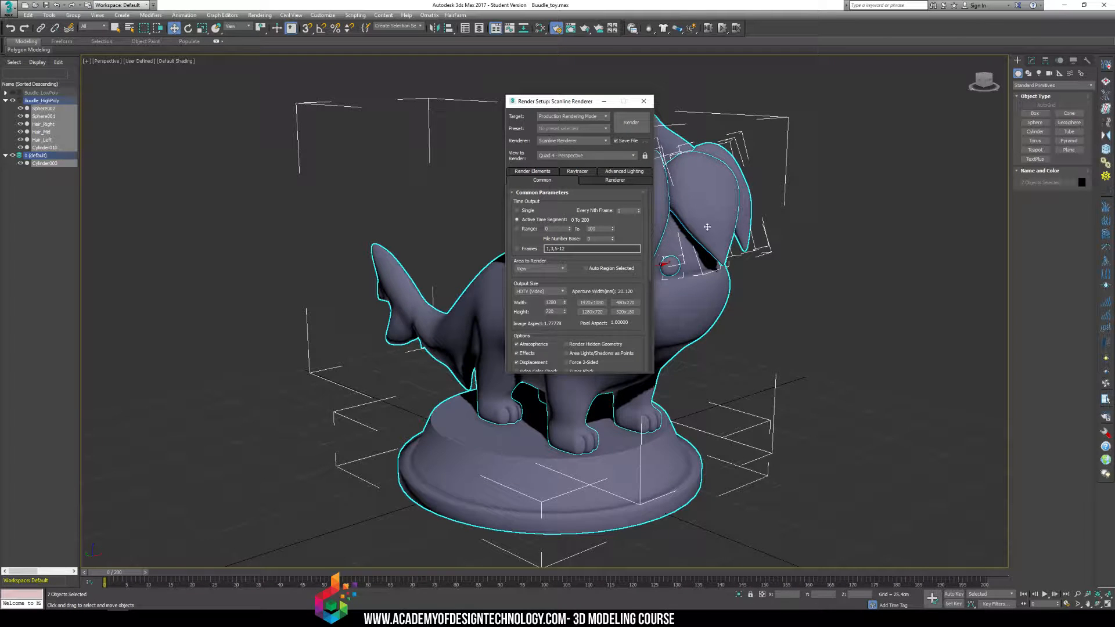
# - Set the render to a single frame with an HDTV output size of 1920x1080
pyautogui.click(529, 214)
pyautogui.click(539, 293)
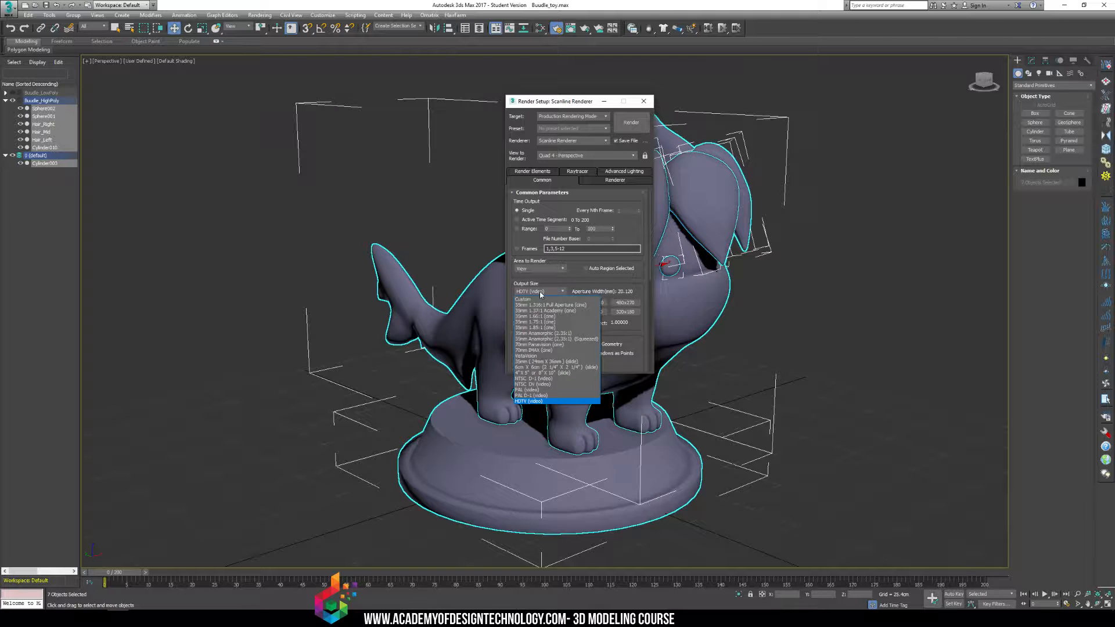
pyautogui.click(540, 293)
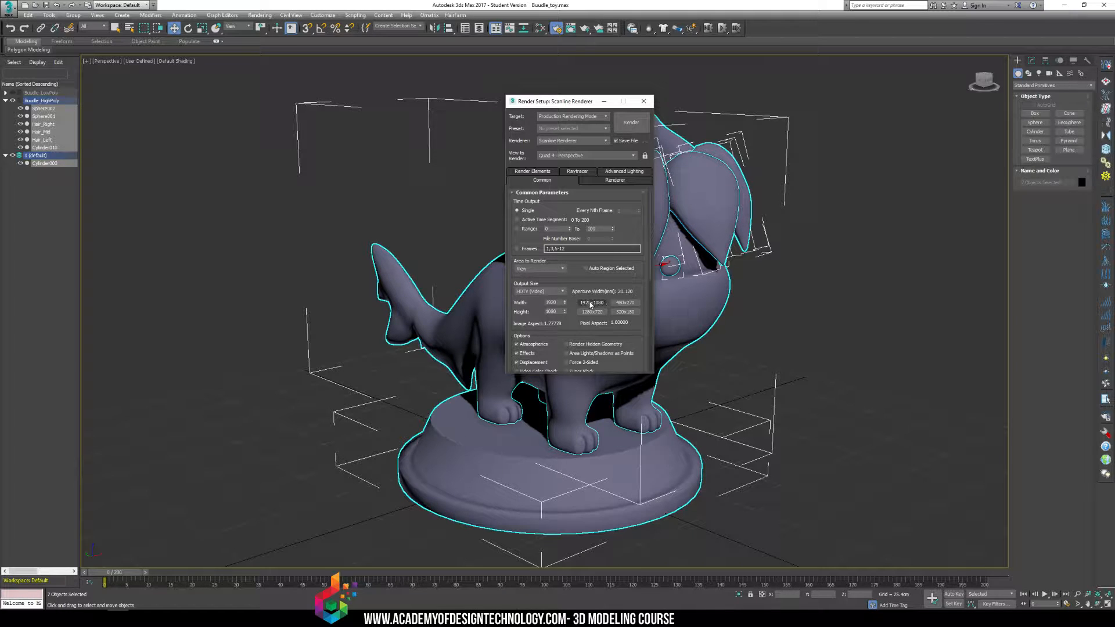
# - Deselect the figurine and try to render the Perspective view
pyautogui.click(846, 244)
pyautogui.hotkey('shift', 'q')
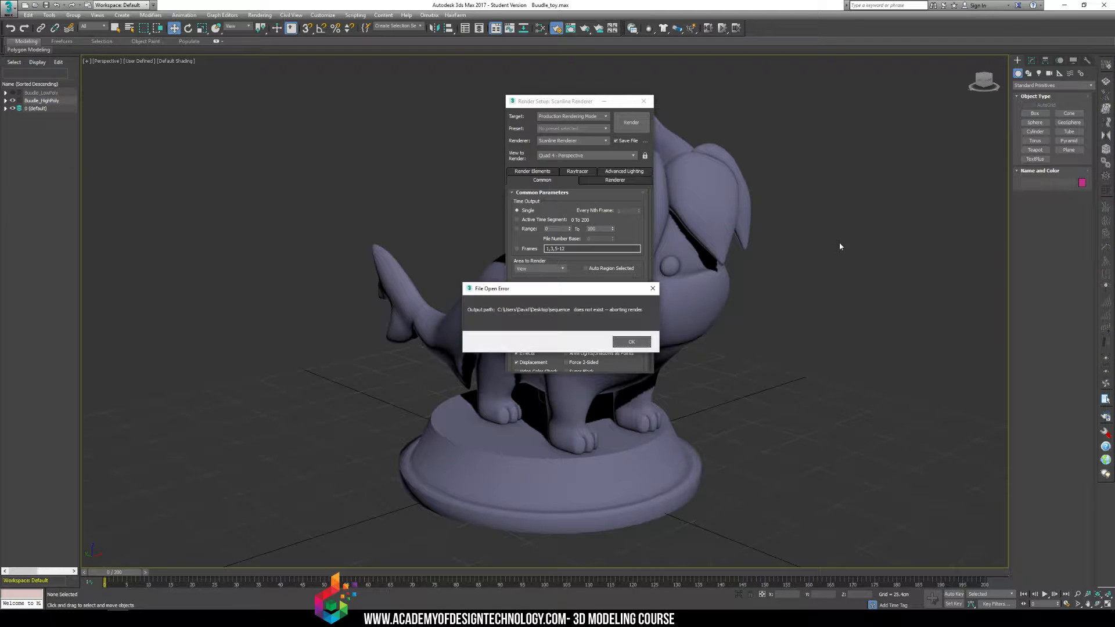
pyautogui.click(631, 342)
# - Turn off saving the render output to a file, render the Perspective view and close the rendered image
pyautogui.scroll(-10, 578, 273)
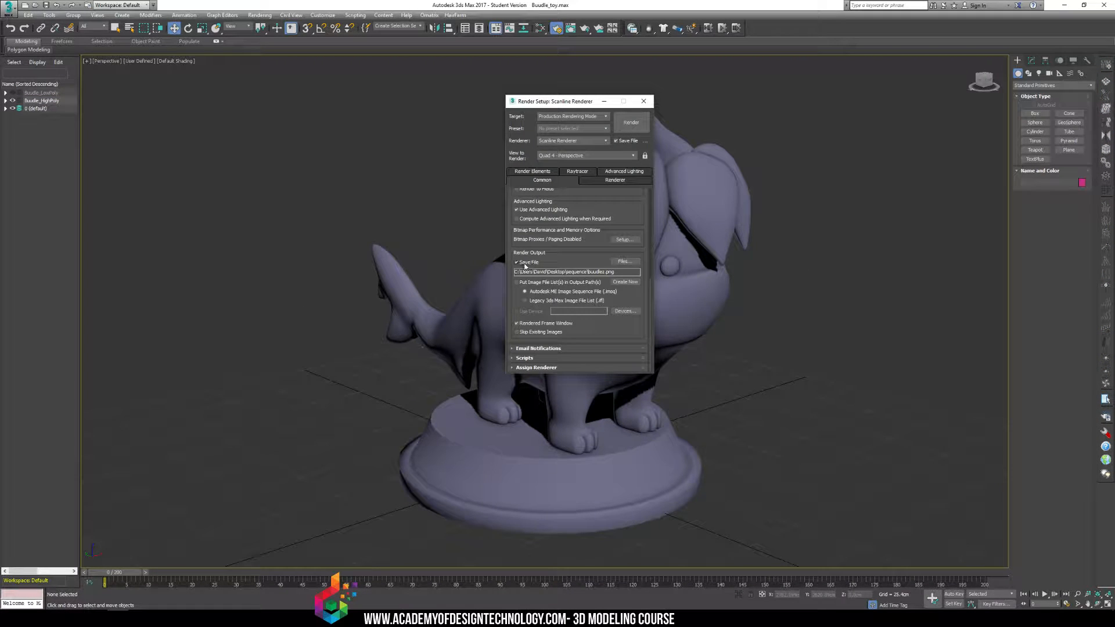
pyautogui.click(517, 262)
pyautogui.scroll(10, 635, 219)
pyautogui.hotkey('shift', 'q')
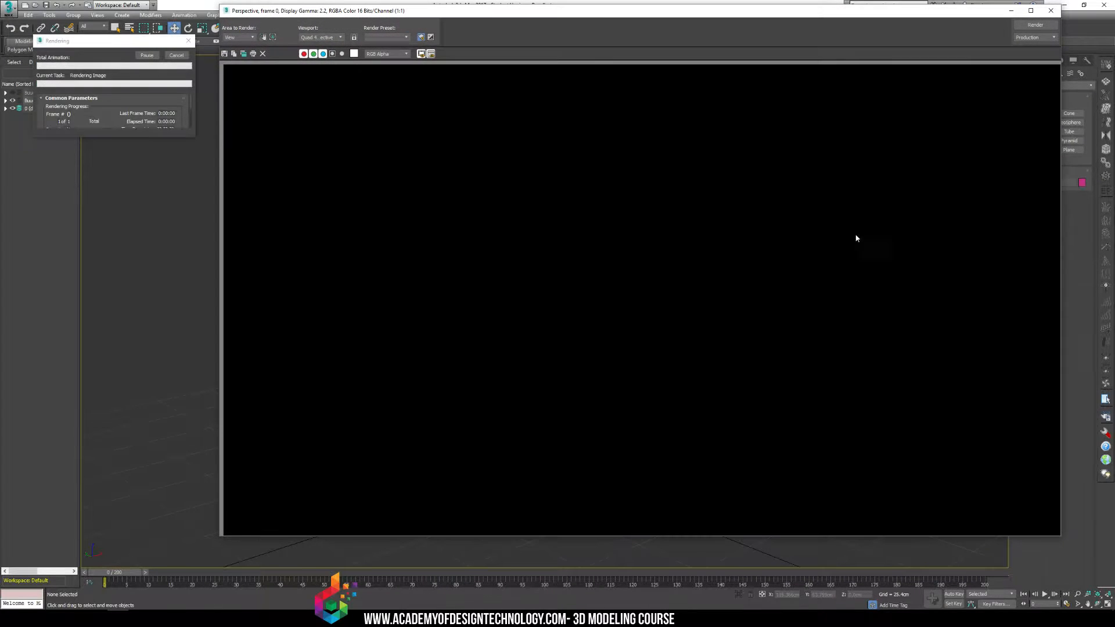
pyautogui.click(1051, 11)
# - Unhide all objects together with the hidden Buudle_LowPoly layer, and close the render settings
pyautogui.scroll(-6, 745, 315)
pyautogui.rightClick(764, 300)
pyautogui.click(787, 262)
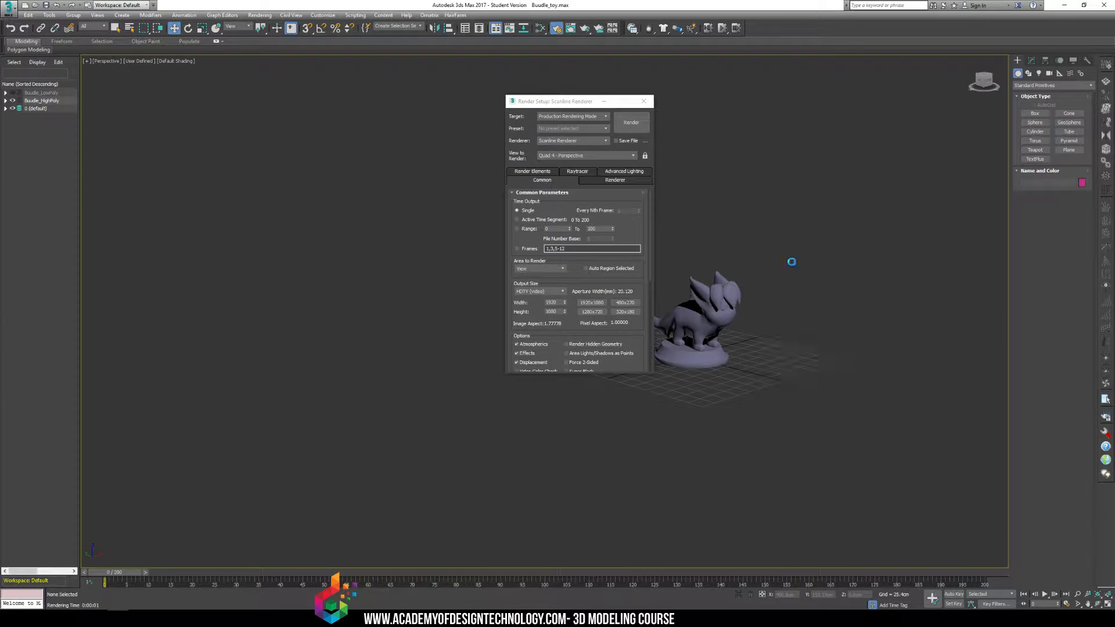
pyautogui.click(583, 333)
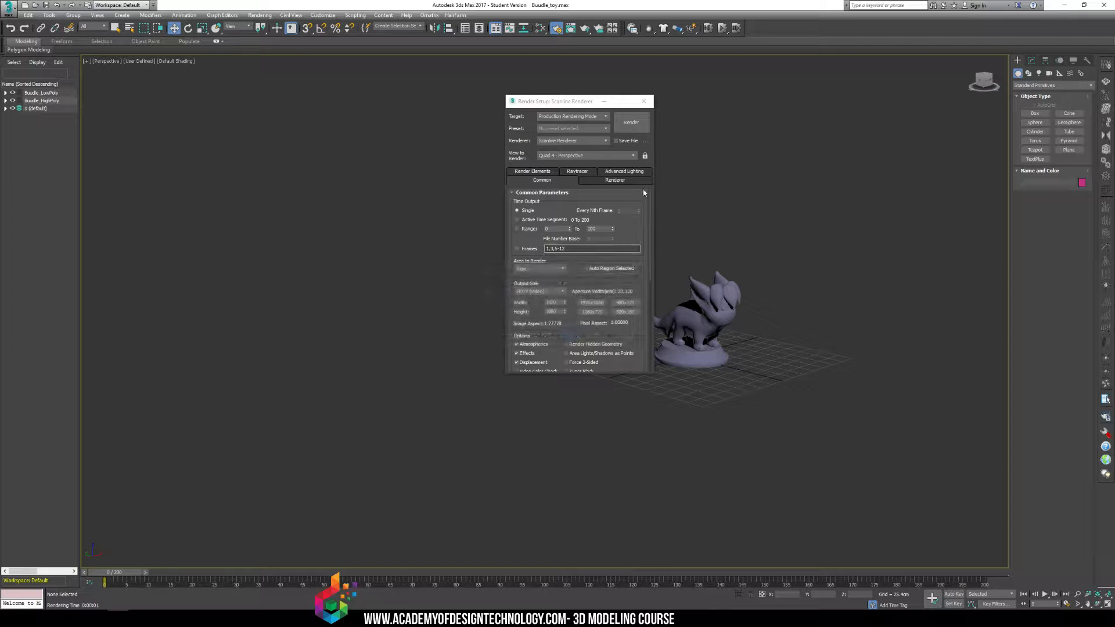
pyautogui.click(644, 102)
# - Place a standard Omni light beside the figurine, raise it to head height, and test-render the Perspective view
pyautogui.click(1039, 74)
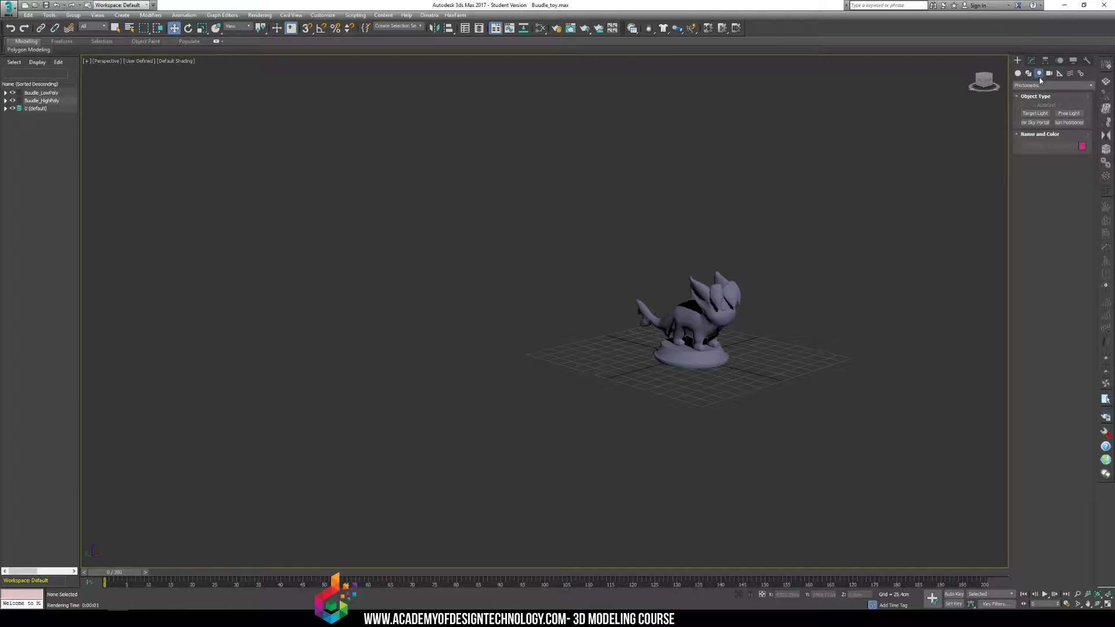
pyautogui.click(1035, 132)
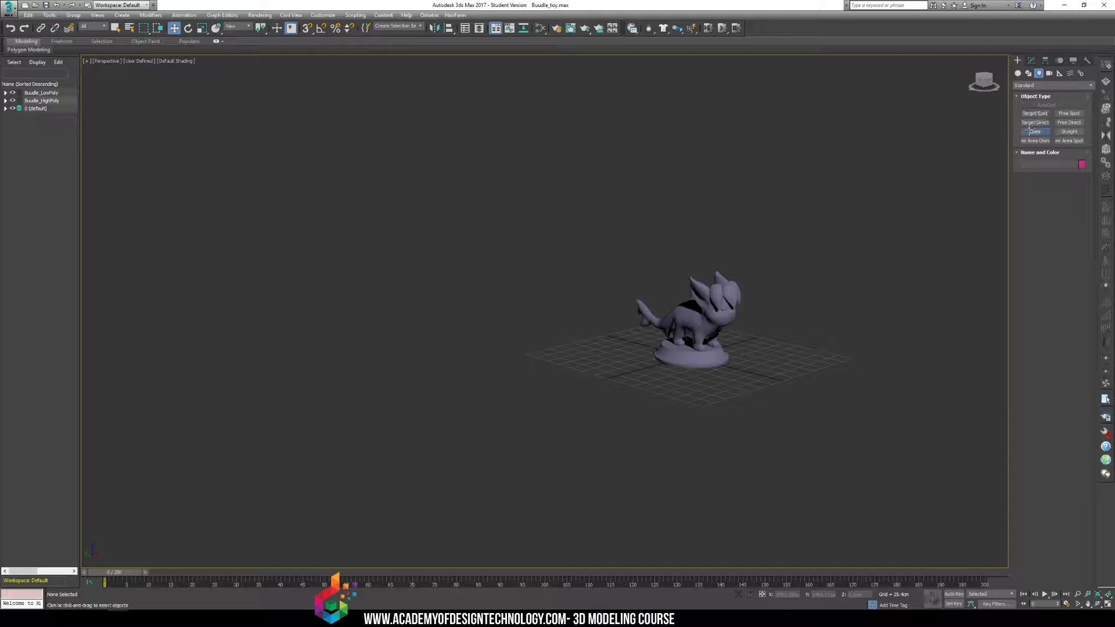
pyautogui.click(737, 382)
pyautogui.press('w')
pyautogui.moveTo(739, 362); pyautogui.dragTo(751, 267)
pyautogui.click(778, 322)
pyautogui.hotkey('shift', 'q')
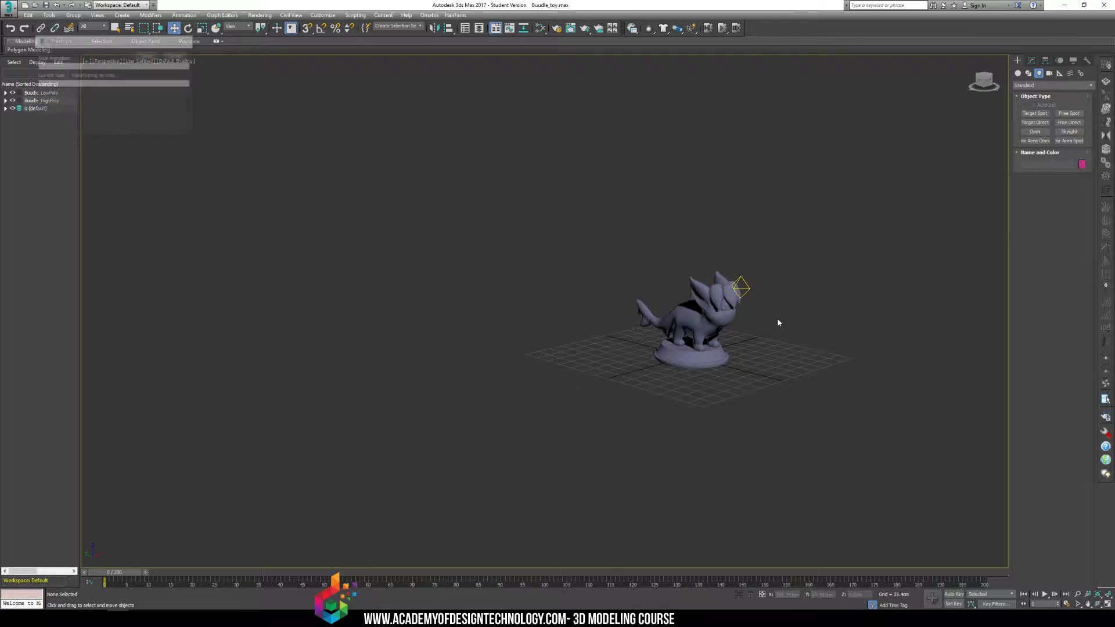
pyautogui.click(1051, 11)
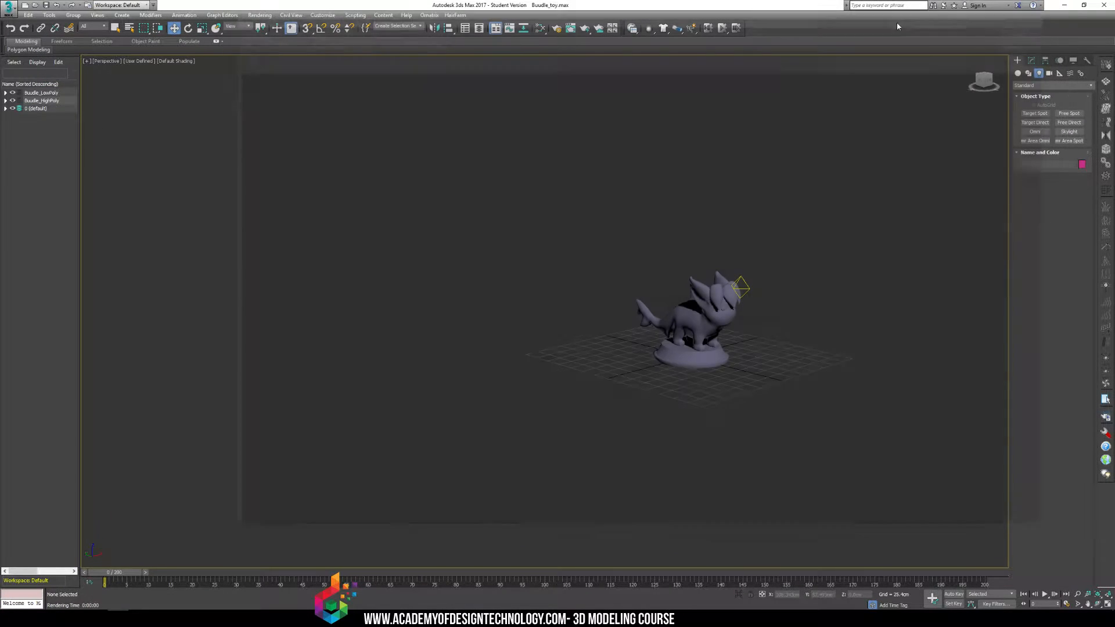
# - Start a new scene without saving the changes, and reset 3ds Max to its default state
pyautogui.click(9, 8)
pyautogui.click(27, 38)
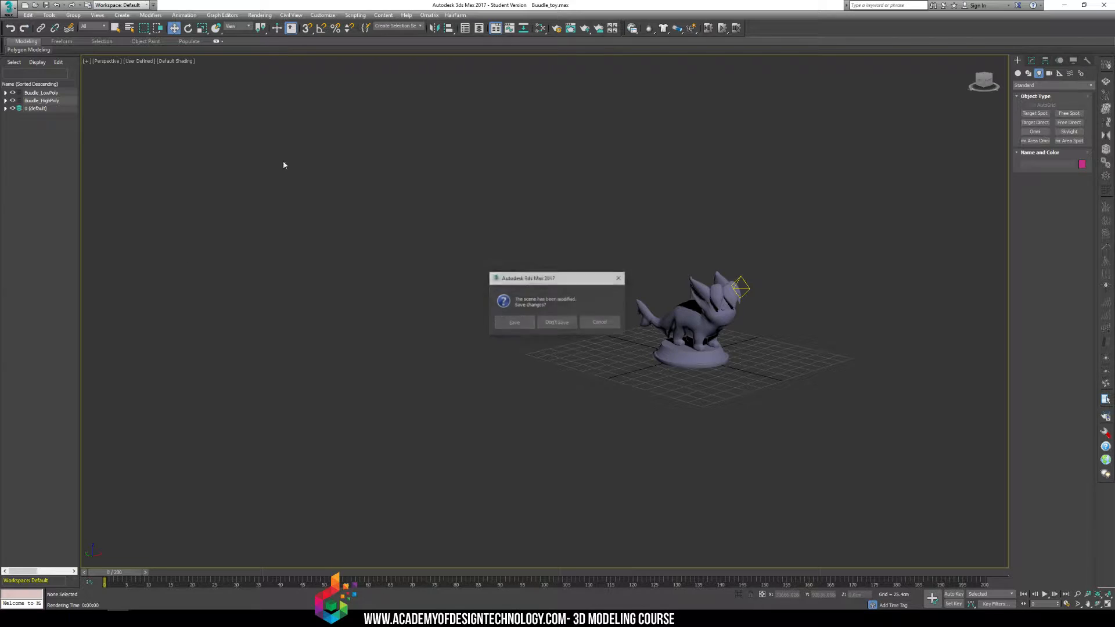
pyautogui.click(557, 321)
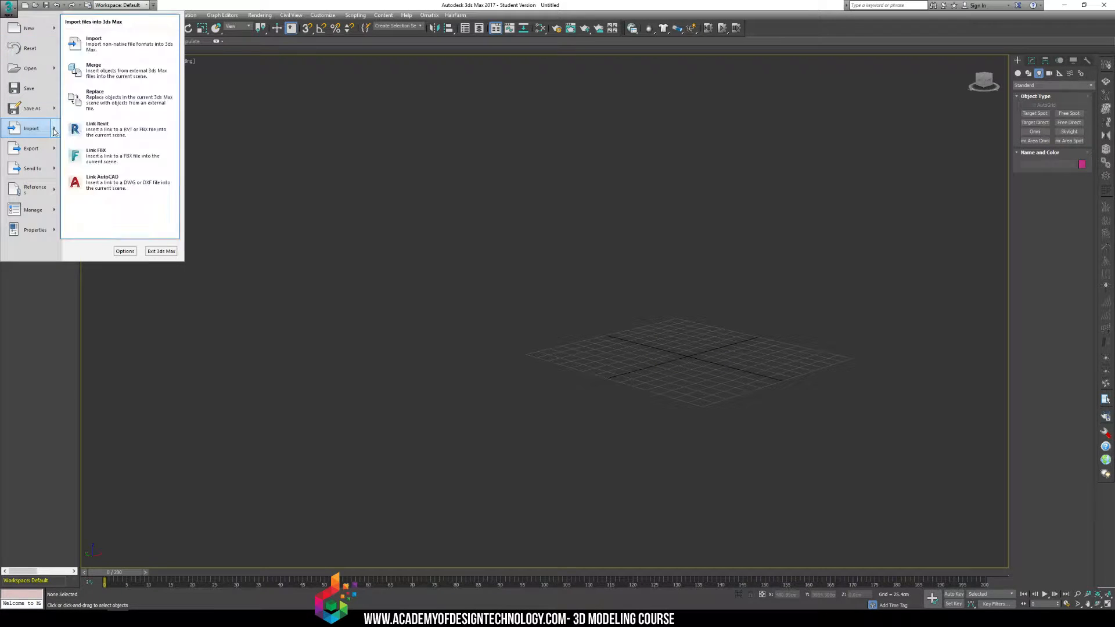
pyautogui.click(30, 48)
pyautogui.click(532, 323)
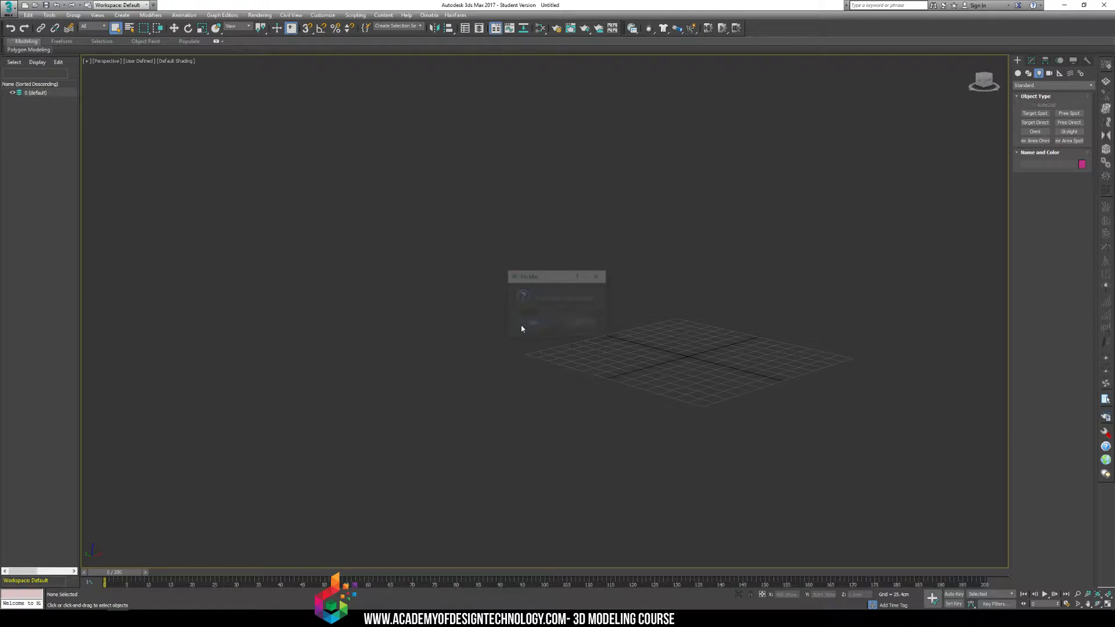
# - Merge all objects from the Buudle_toy scene file into the empty scene
pyautogui.click(8, 7)
pyautogui.moveTo(30, 131)
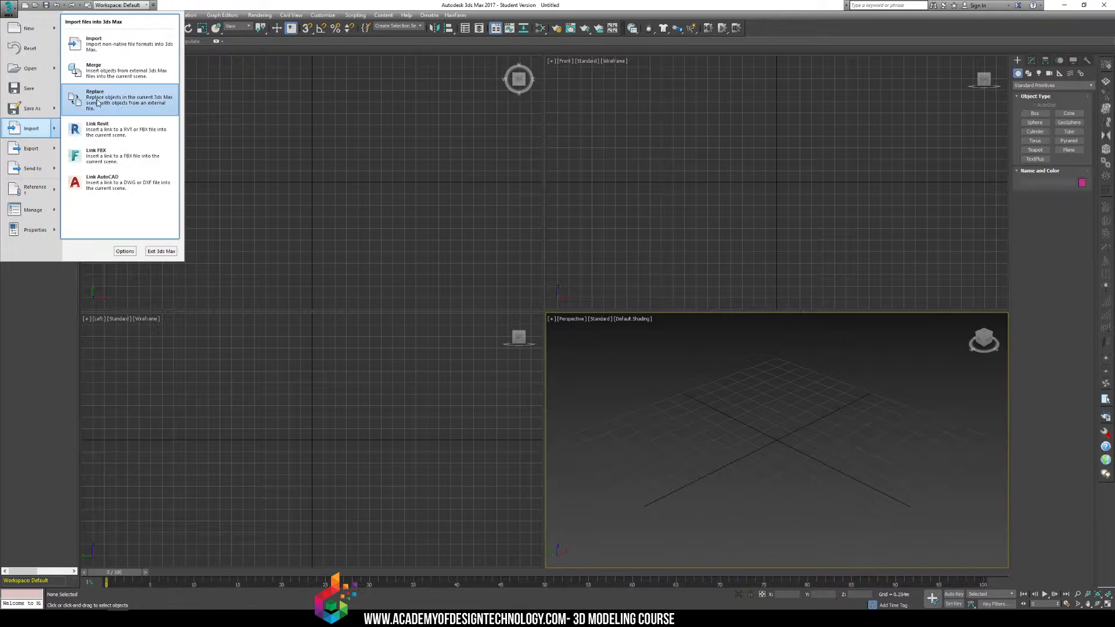
pyautogui.click(98, 76)
pyautogui.click(81, 207)
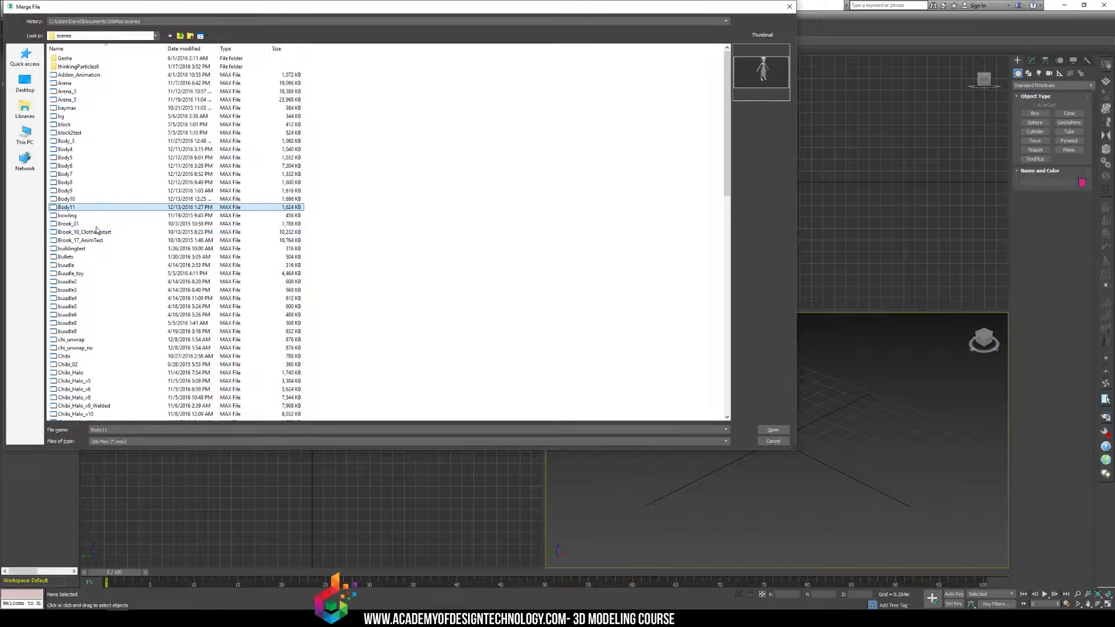
pyautogui.click(87, 274)
pyautogui.doubleClick(87, 273)
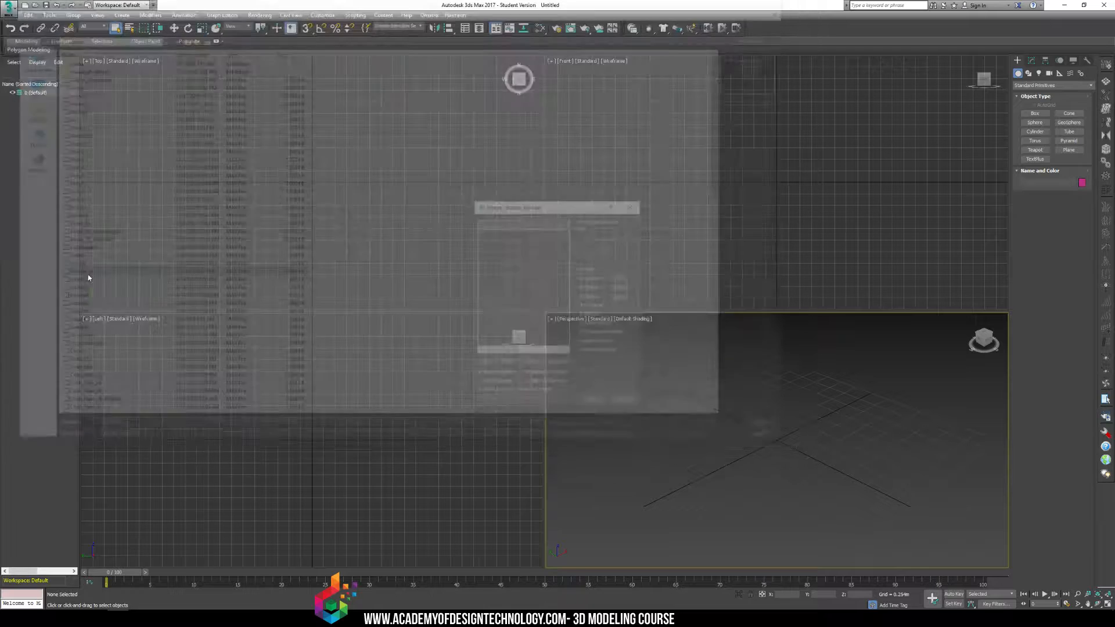
pyautogui.click(511, 232)
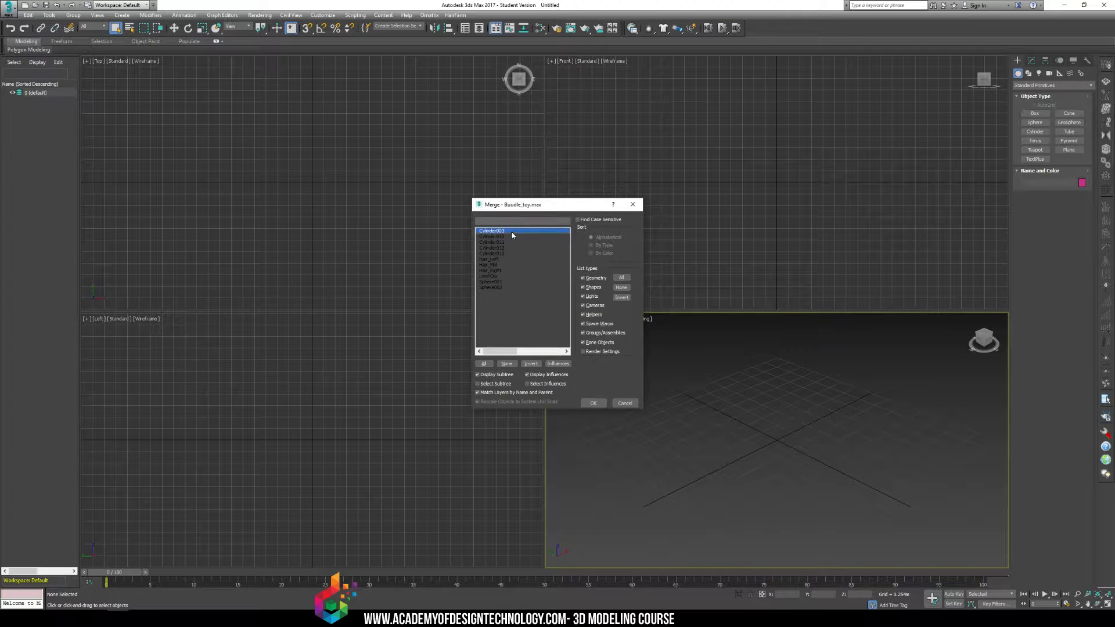
pyautogui.hotkey('ctrl', 'a')
pyautogui.click(599, 405)
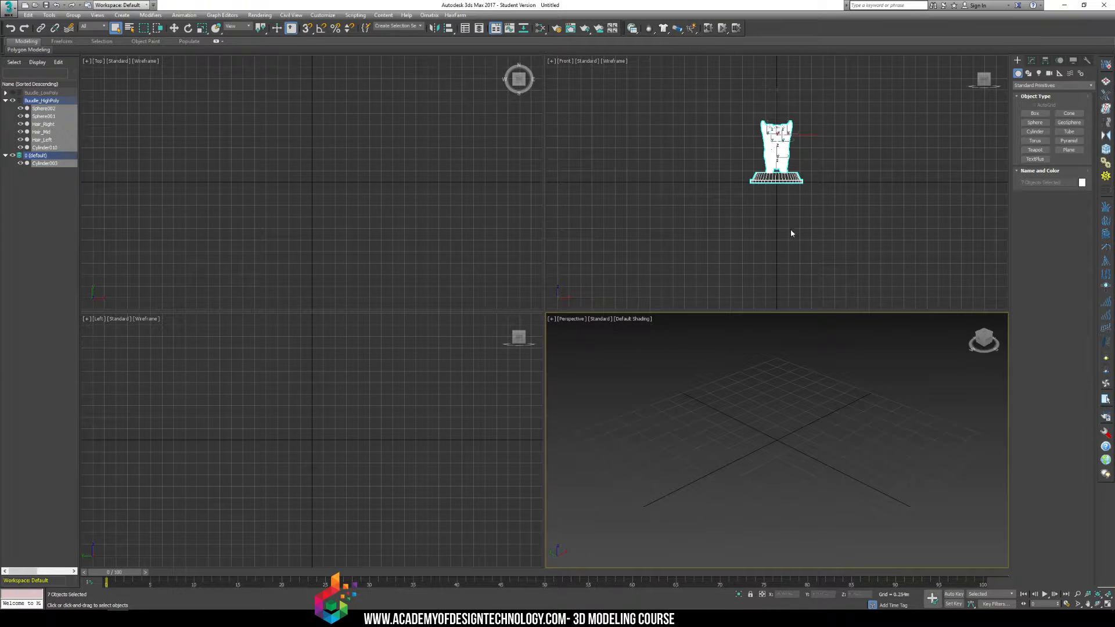
# - Frame the merged figurine in all viewports and render the Perspective view
pyautogui.press('z')
pyautogui.scroll(-5, 790, 447)
pyautogui.press('w')
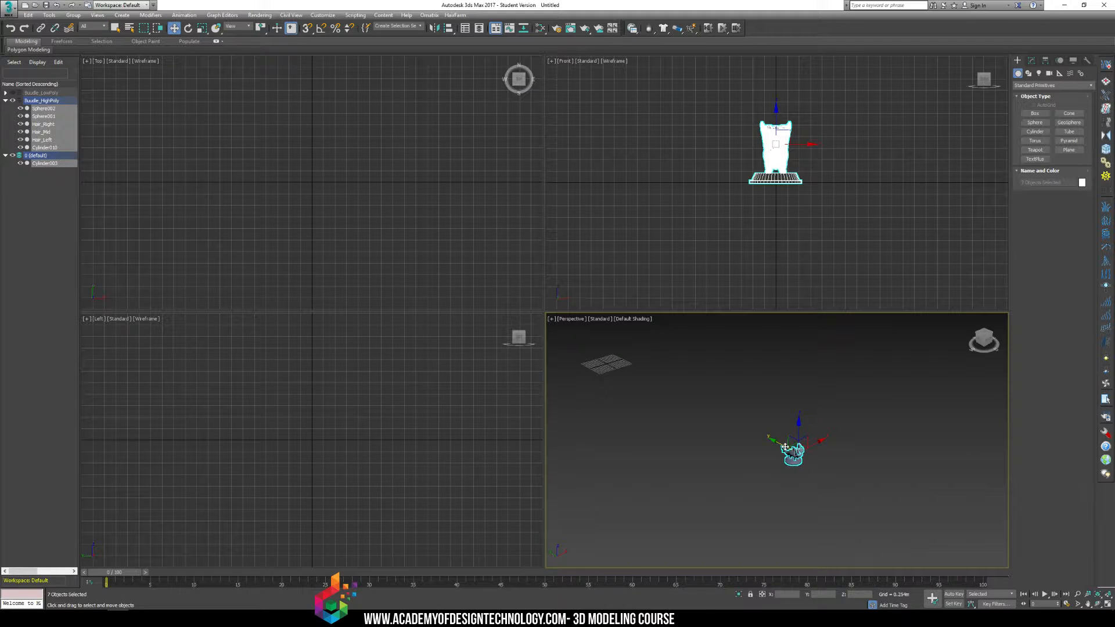
pyautogui.hotkey('ctrl', 'shift', 'z')
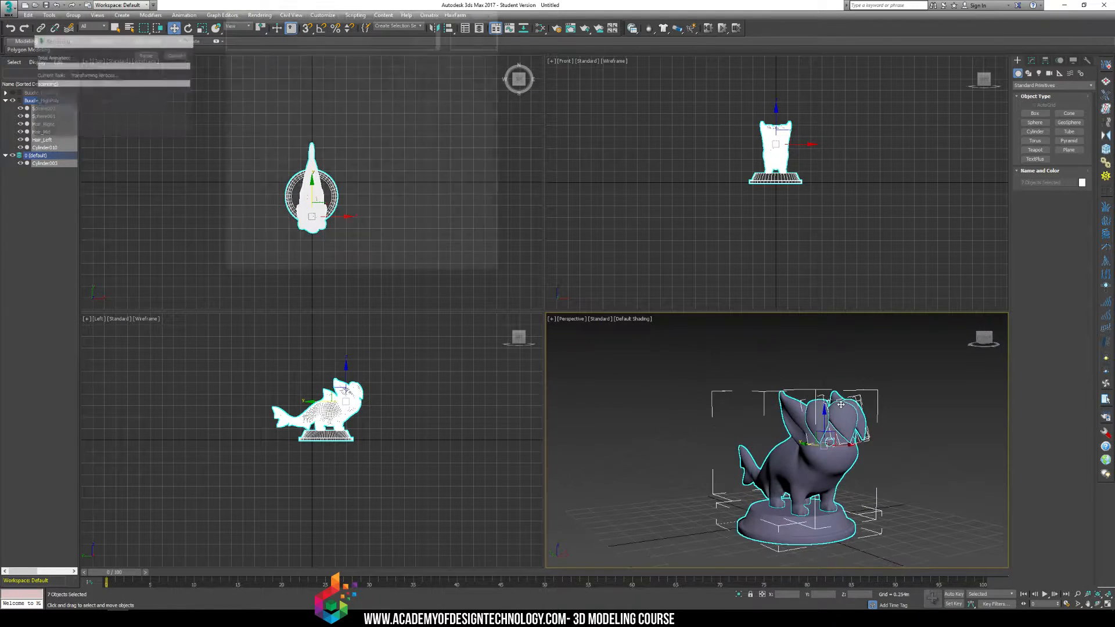
pyautogui.hotkey('shift', 'q')
# - Render the Front view and move the rendered image window aside
pyautogui.scroll(5, 840, 405)
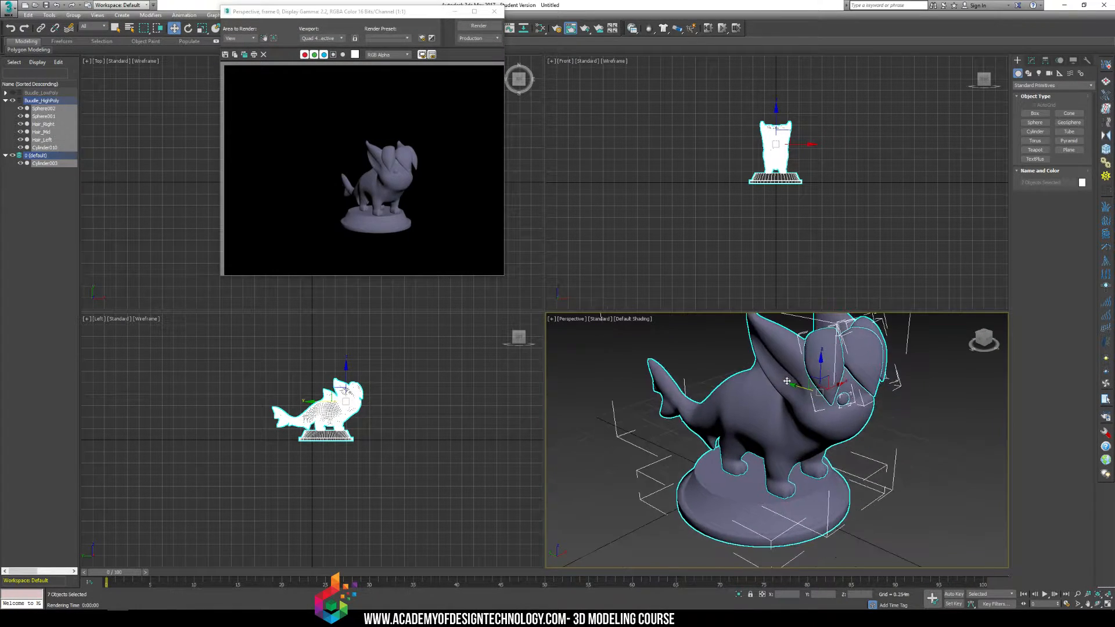
pyautogui.rightClick(769, 270)
pyautogui.hotkey('shift', 'q')
pyautogui.moveTo(411, 12); pyautogui.dragTo(361, 96)
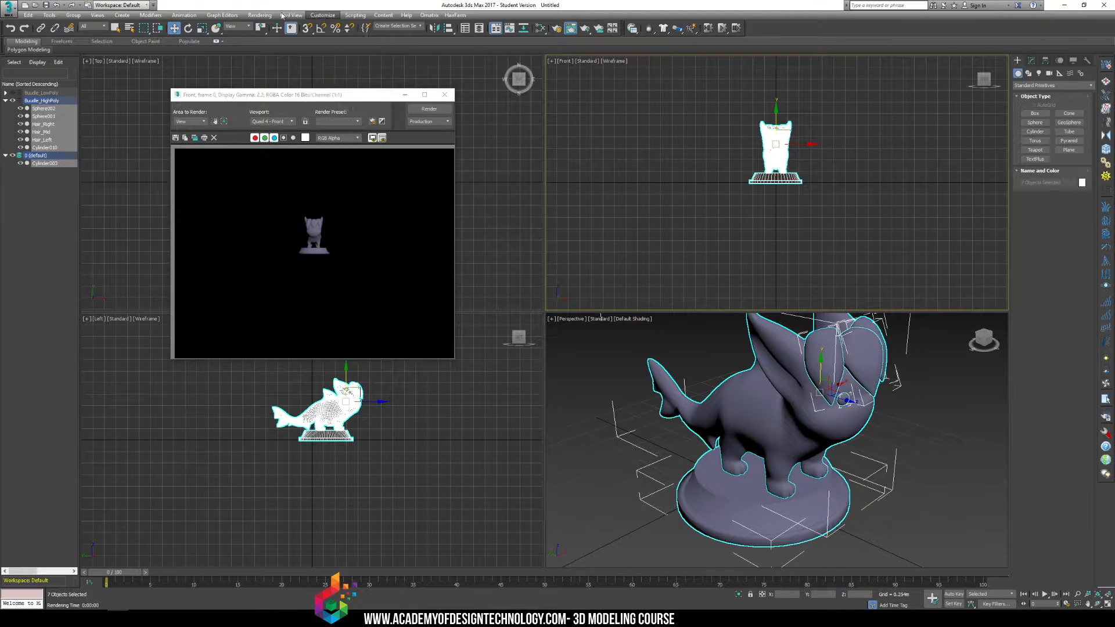
# - Open the render settings and set the output size to HDTV (video) at 1920x1080
pyautogui.click(259, 15)
pyautogui.click(270, 28)
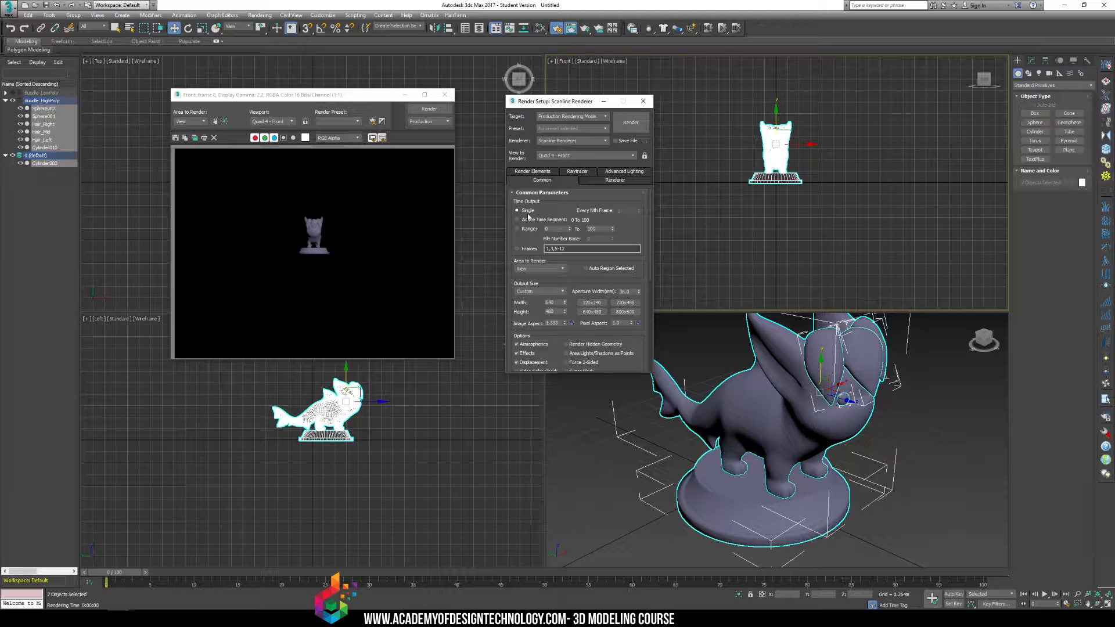
pyautogui.click(540, 292)
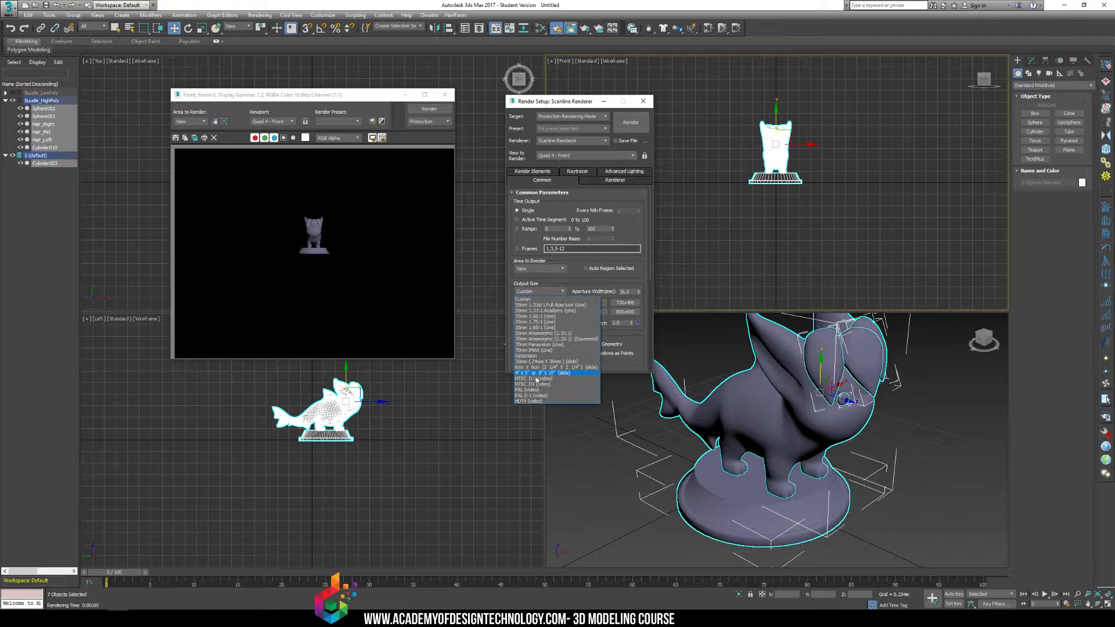
pyautogui.click(537, 401)
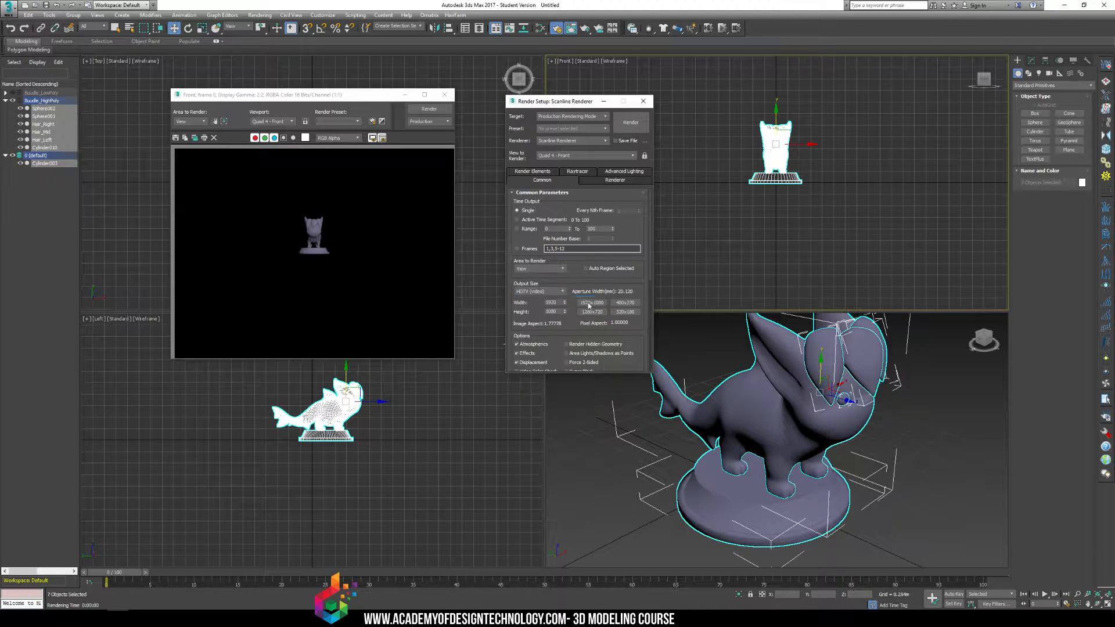
# - Render the Perspective view at the HDTV size, inspect the whole image and close it
pyautogui.click(721, 443)
pyautogui.hotkey('shift', 'q')
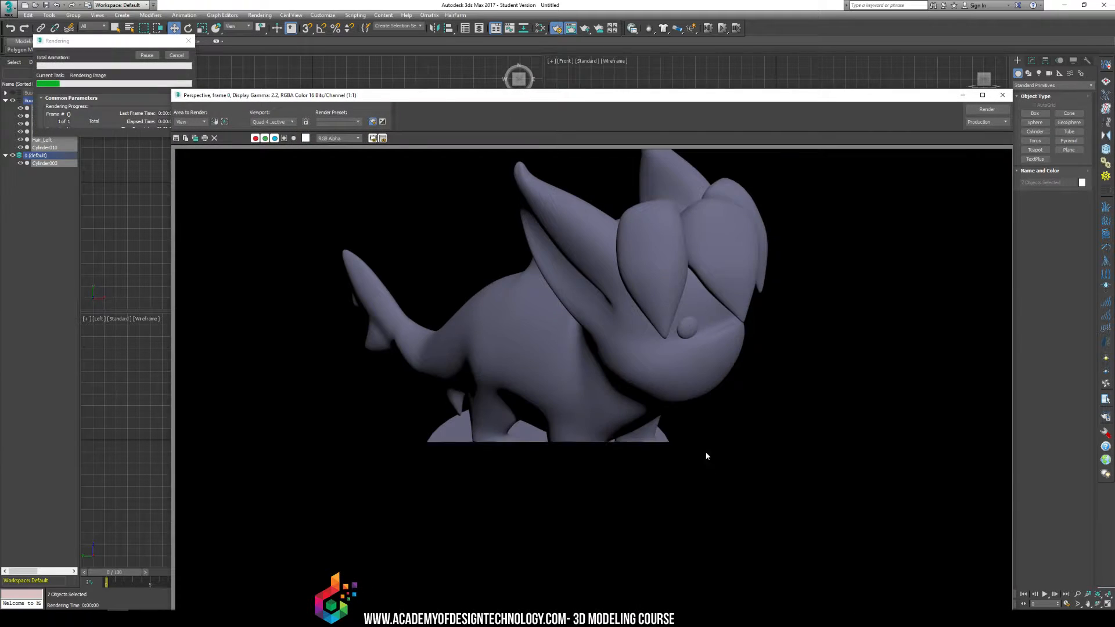
pyautogui.moveTo(691, 102); pyautogui.dragTo(367, 13)
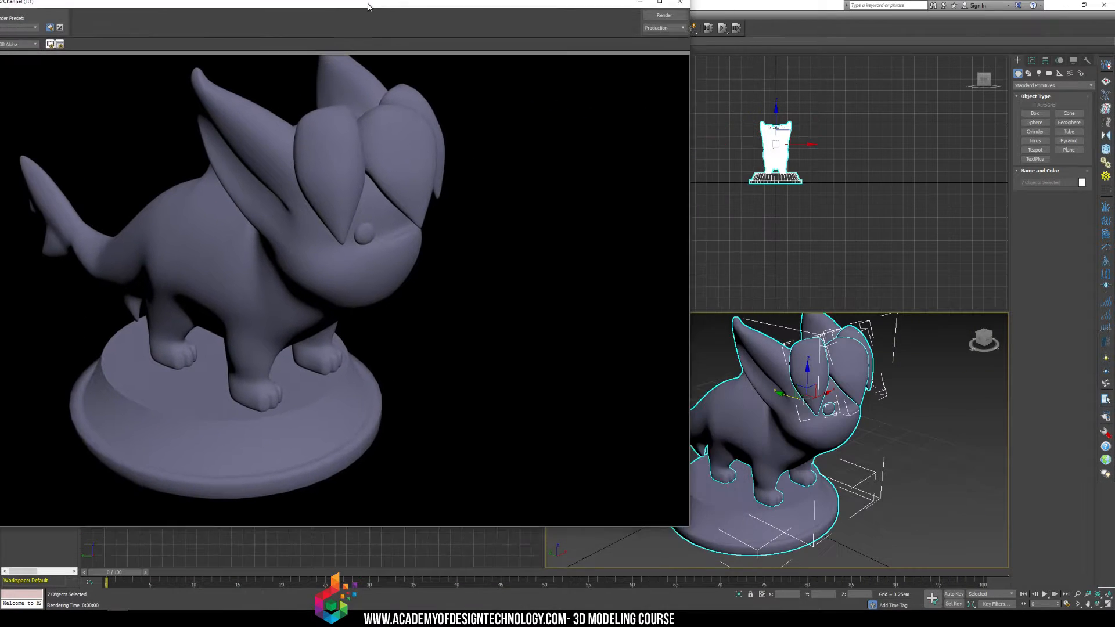
pyautogui.click(680, 7)
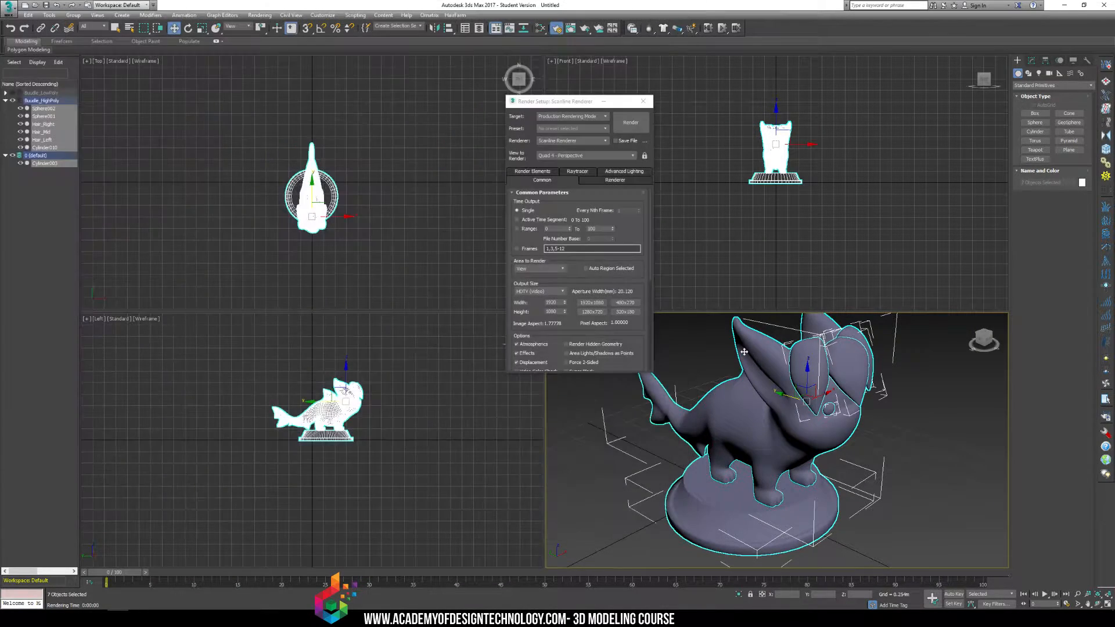
# - Close the render settings, recenter the figurine in the Perspective view and show its safe frames
pyautogui.scroll(-3, 733, 348)
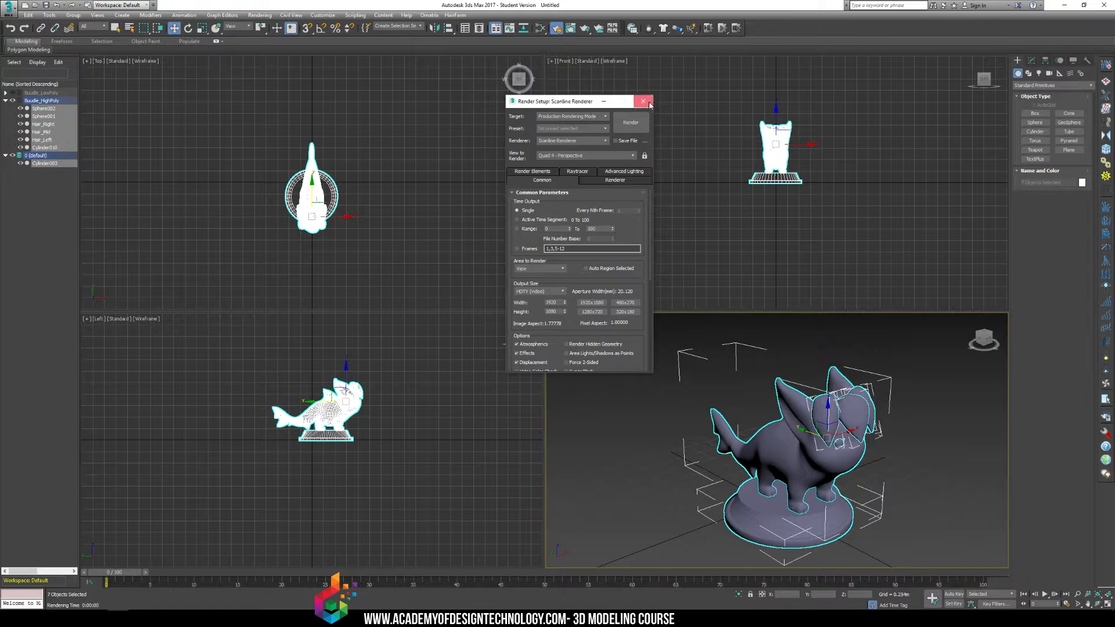
pyautogui.click(643, 102)
pyautogui.moveTo(749, 343); pyautogui.dragTo(761, 368, button='middle')
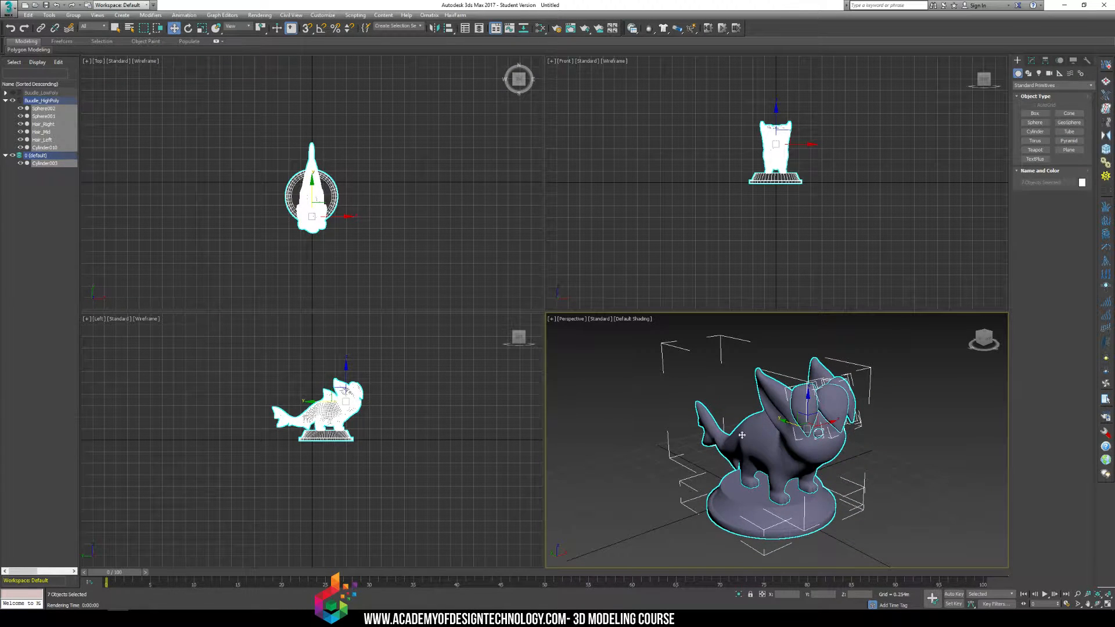
pyautogui.click(568, 321)
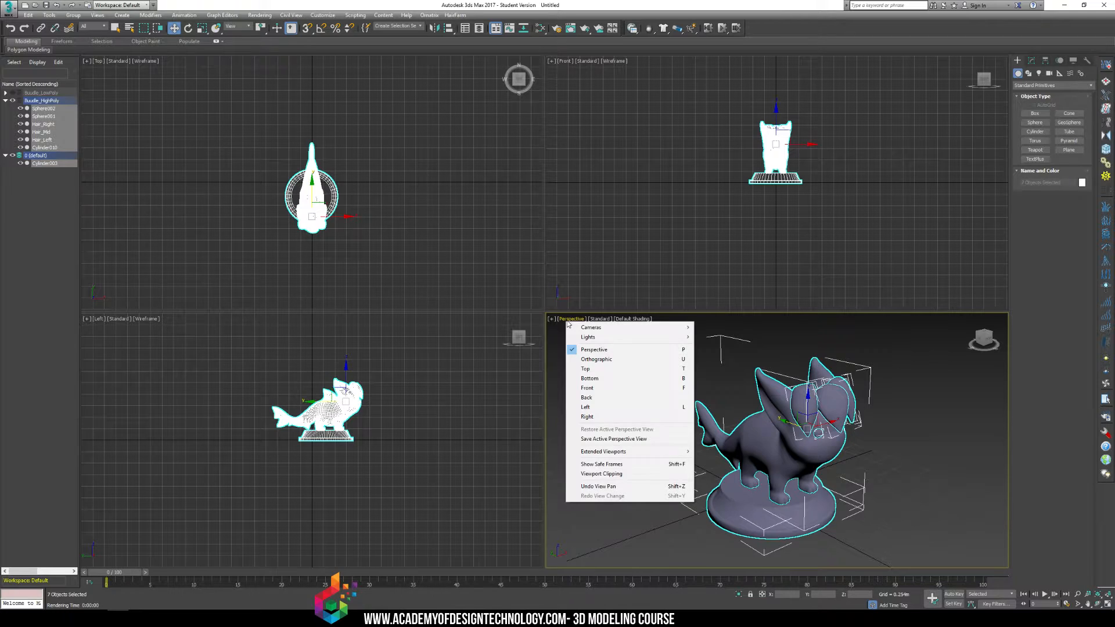
pyautogui.click(614, 465)
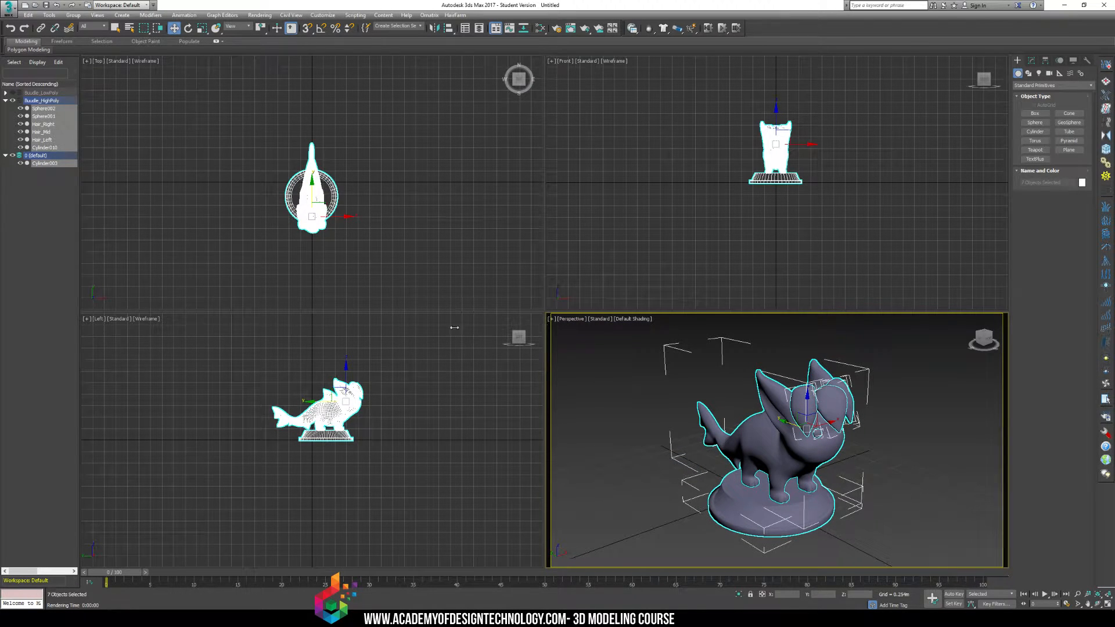
# - Resize the four-viewport layout so the Perspective view is larger and shows the full safe frame
pyautogui.moveTo(454, 327); pyautogui.dragTo(399, 327)
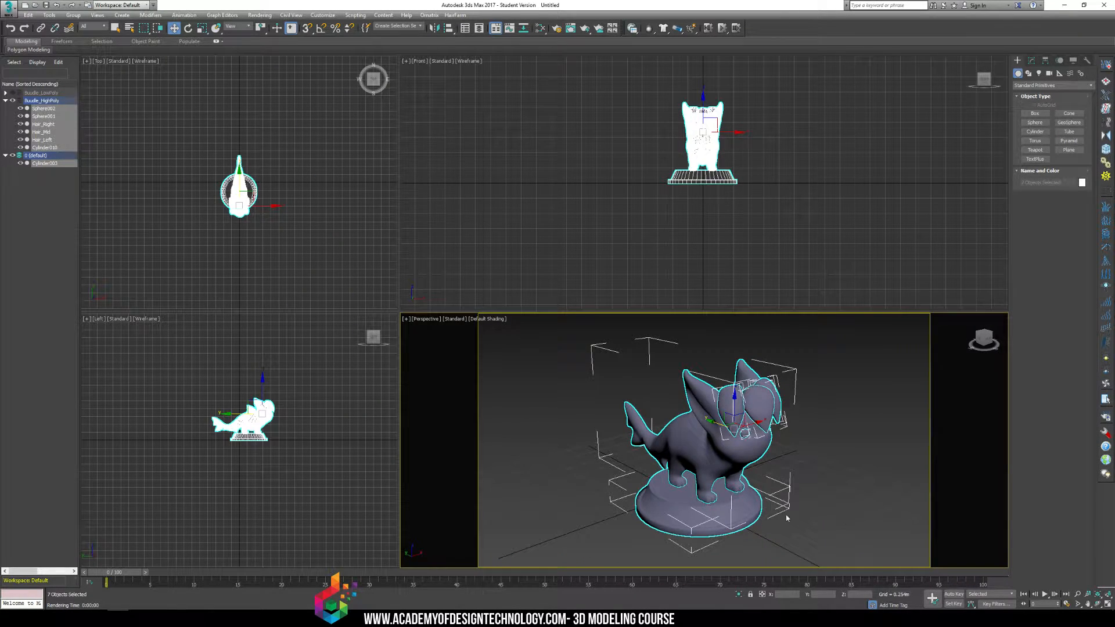
pyautogui.moveTo(535, 308); pyautogui.dragTo(546, 288)
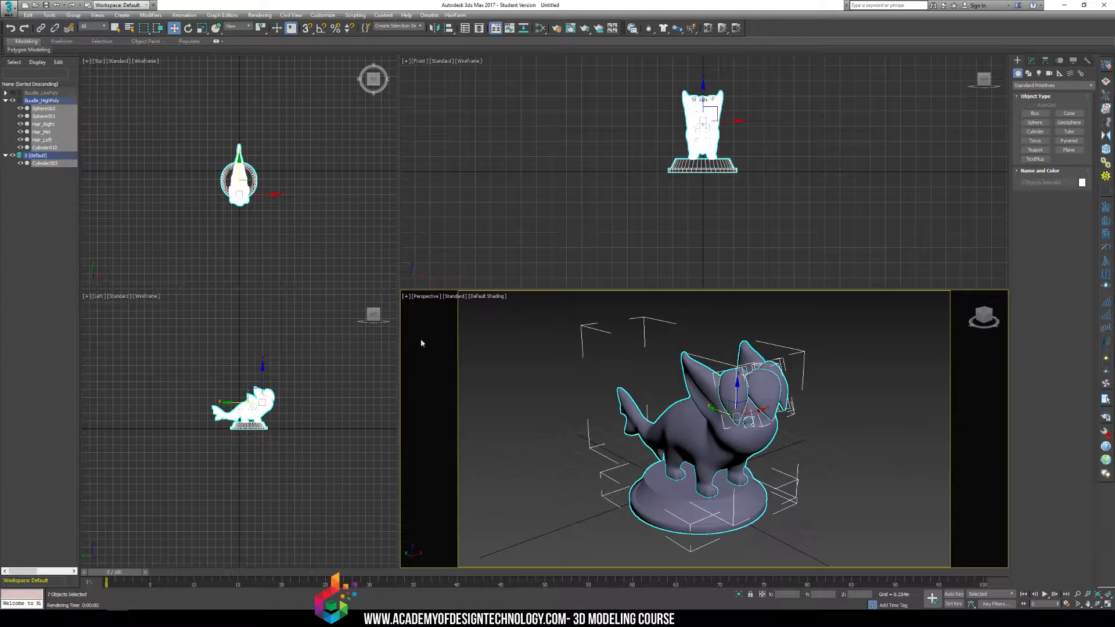
pyautogui.moveTo(398, 246); pyautogui.dragTo(478, 270)
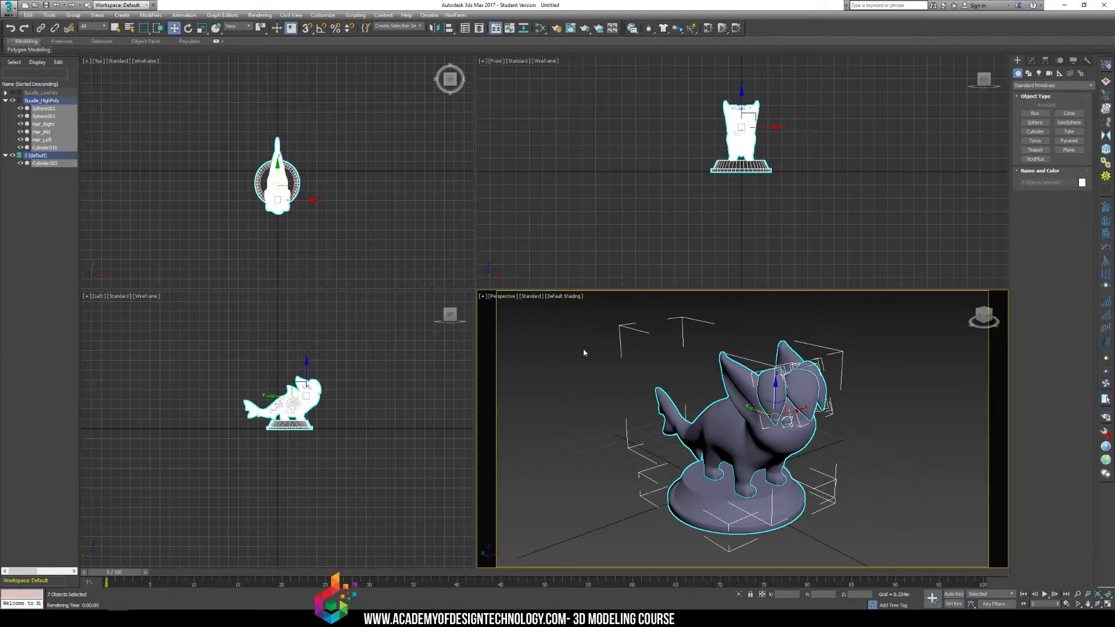
# - Deselect the figurine and render the Perspective view as framed by the safe frame
pyautogui.click(580, 415)
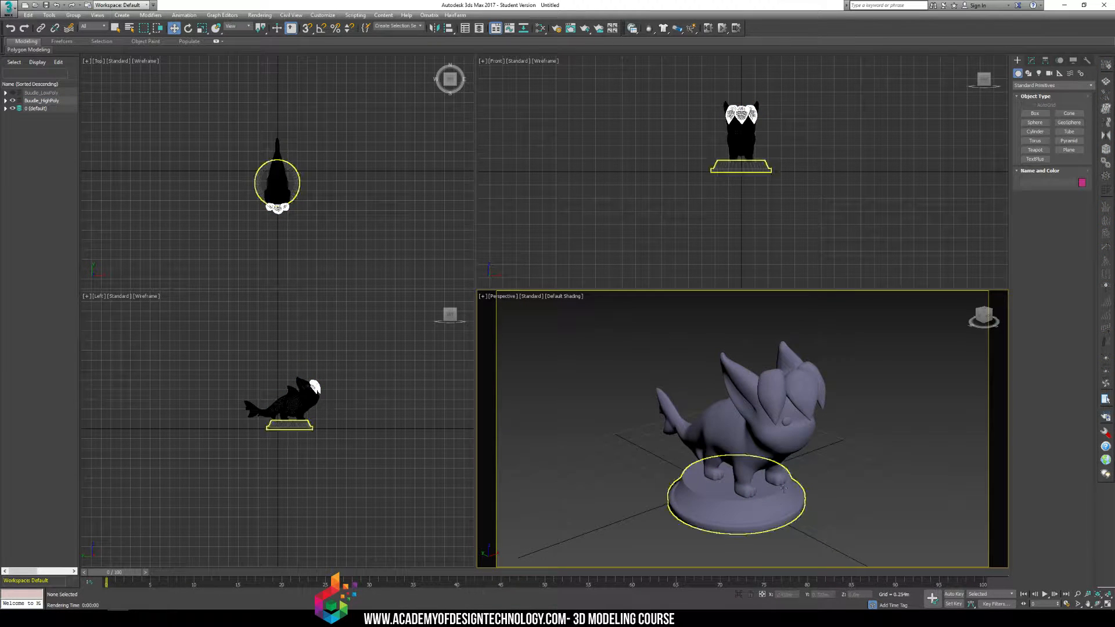
pyautogui.hotkey('shift', 'q')
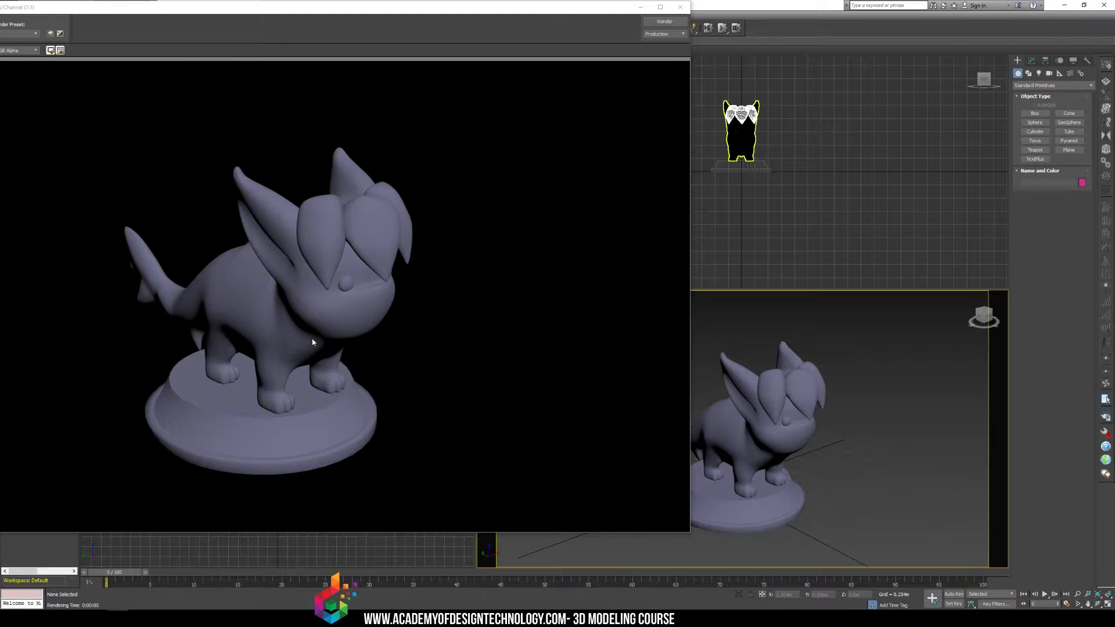
# - Close the render and create a Target camera in the Perspective view, placed in front of the figurine and aimed at it
pyautogui.click(680, 7)
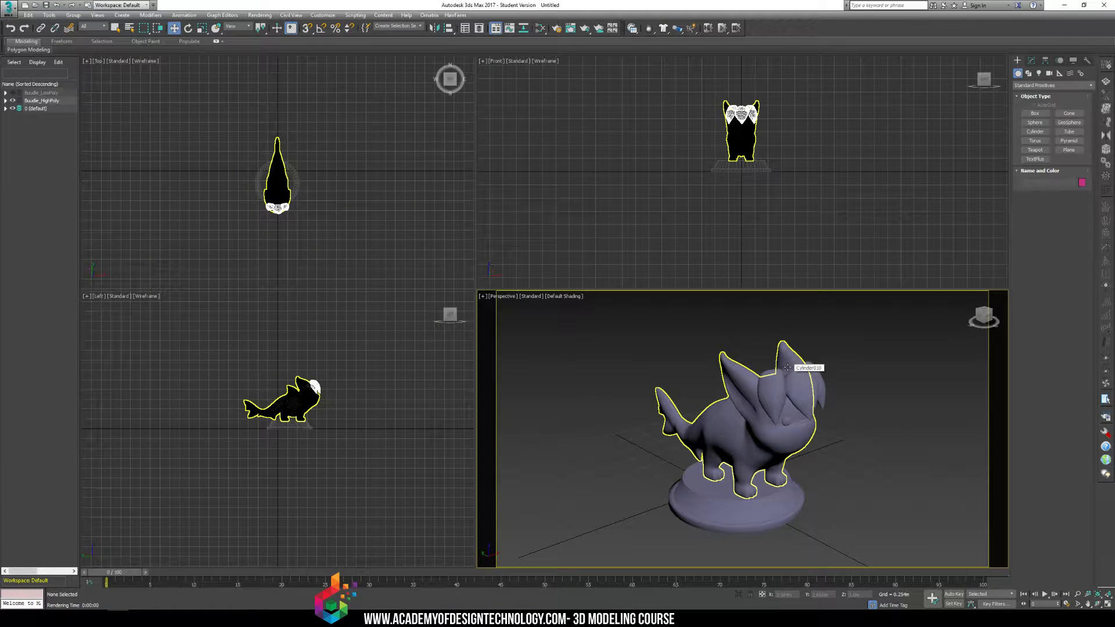
pyautogui.moveTo(787, 366)
pyautogui.mouseDown(button='middle')
pyautogui.moveTo(779, 349)
pyautogui.moveTo(781, 361)
pyautogui.mouseUp(button='middle')
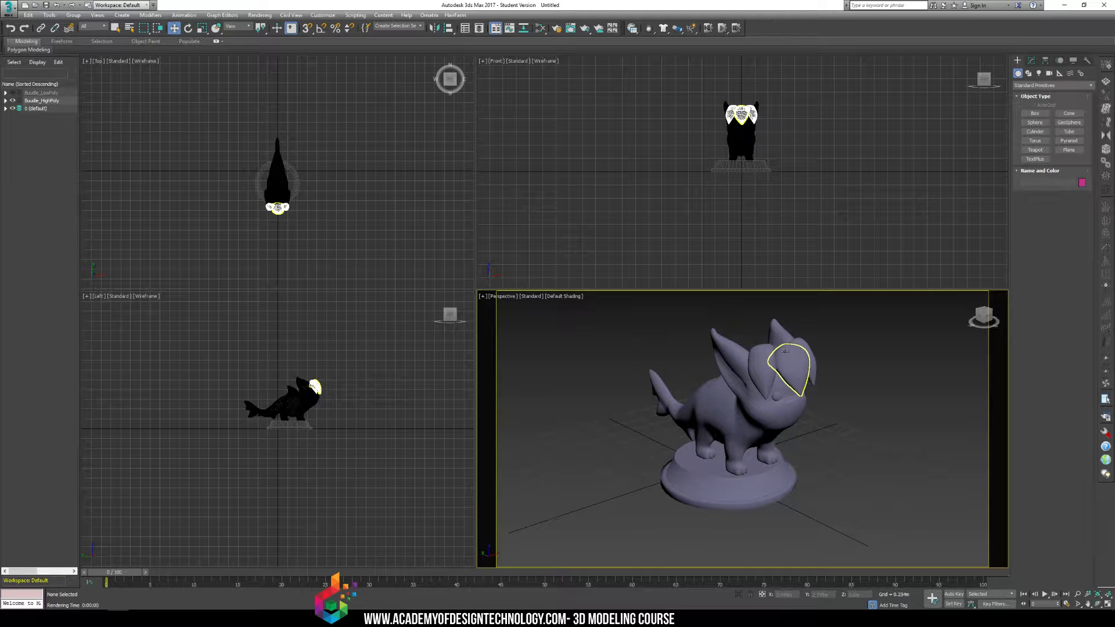
pyautogui.click(1048, 74)
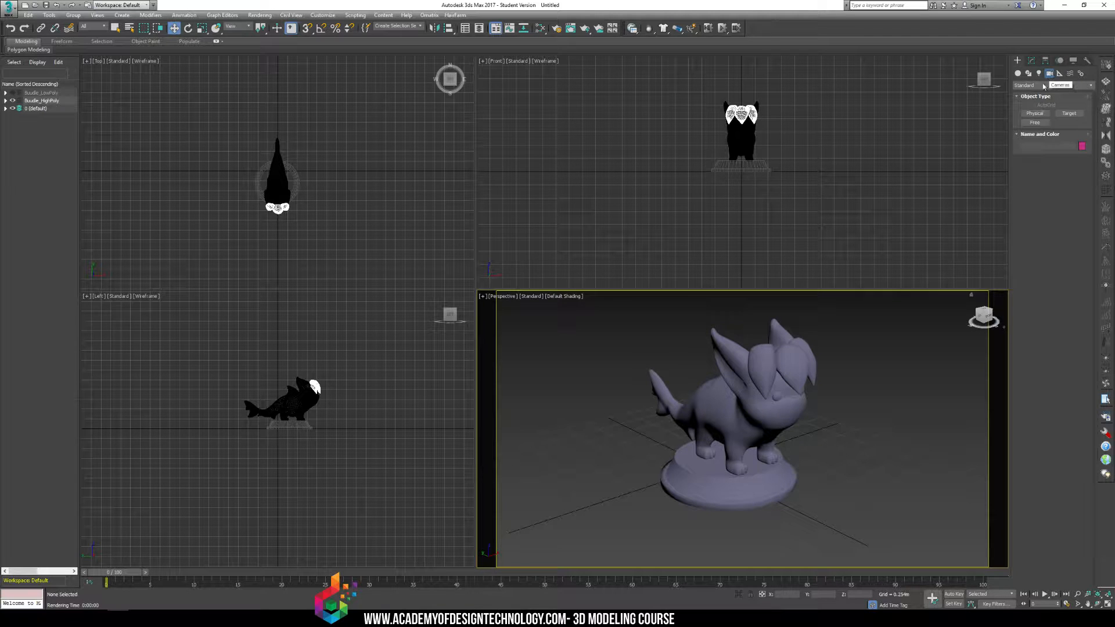
pyautogui.click(1069, 113)
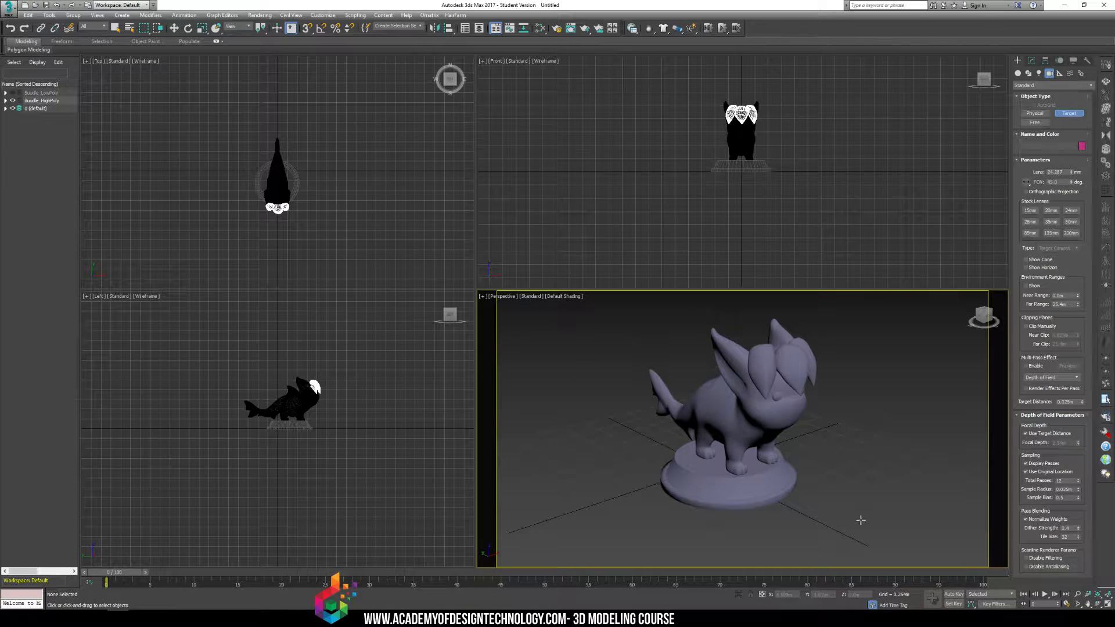
pyautogui.moveTo(868, 528); pyautogui.dragTo(674, 444)
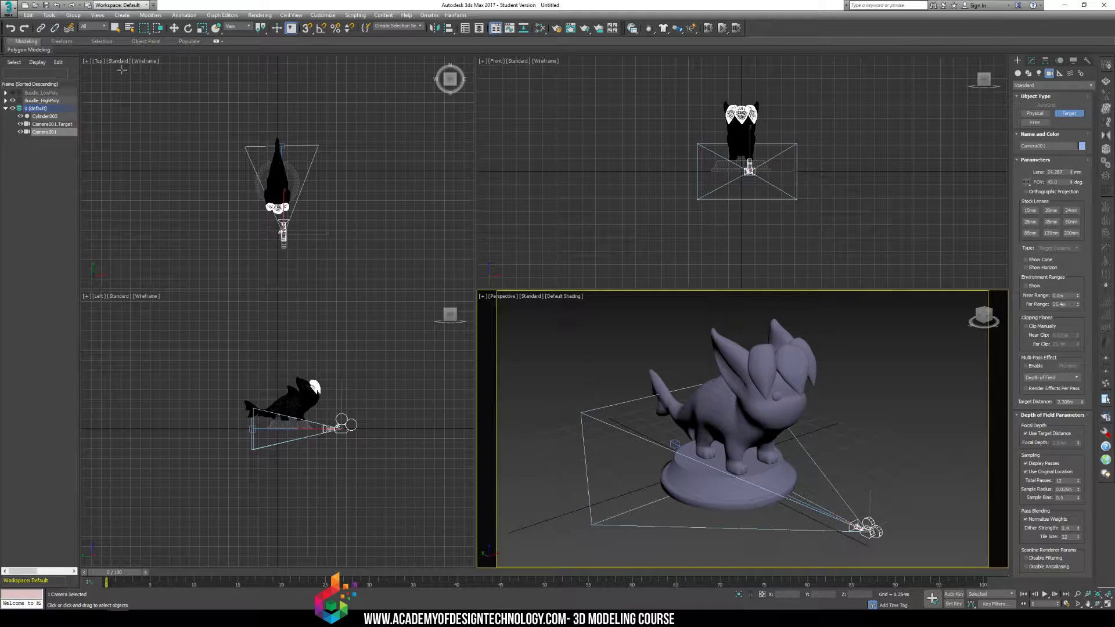
# - Switch the Perspective view to look through the new target camera
pyautogui.click(88, 61)
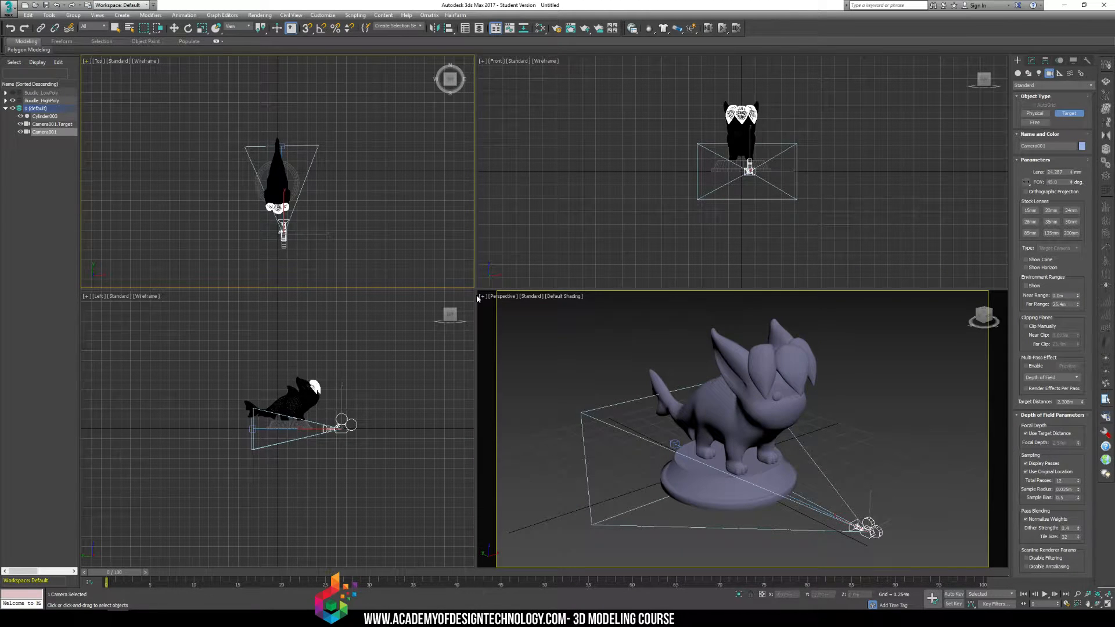
pyautogui.click(506, 297)
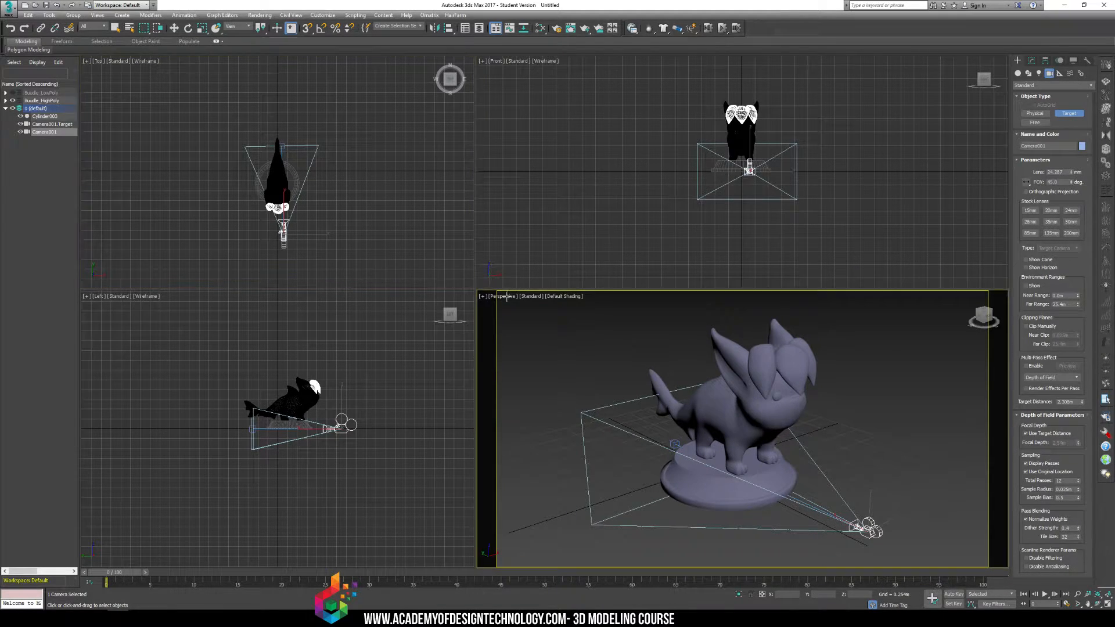
pyautogui.click(510, 297)
pyautogui.moveTo(514, 305)
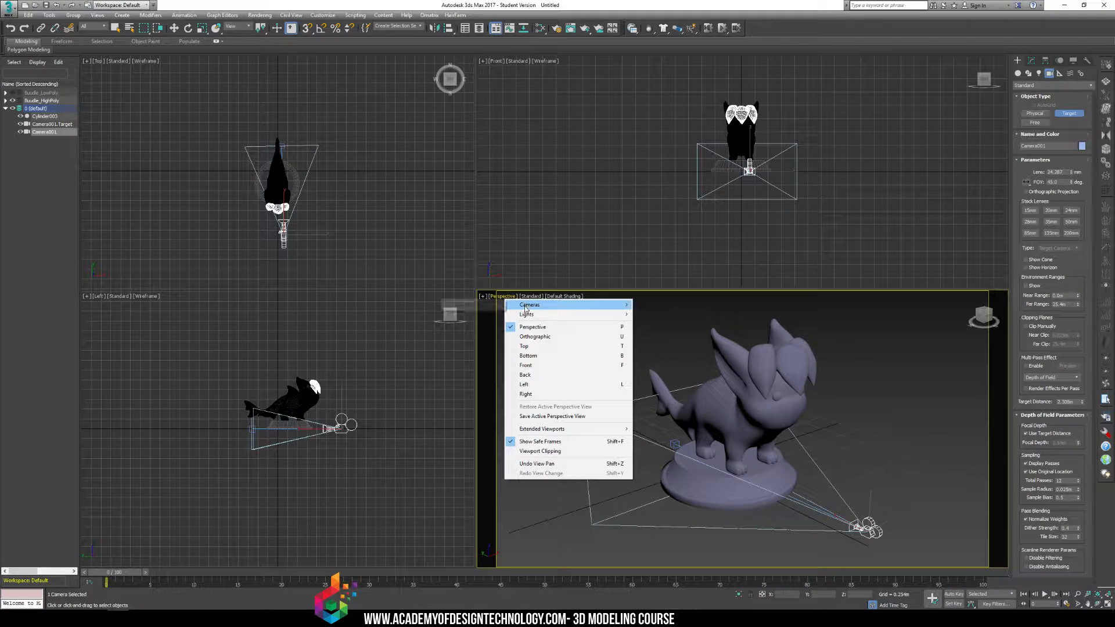
pyautogui.click(471, 305)
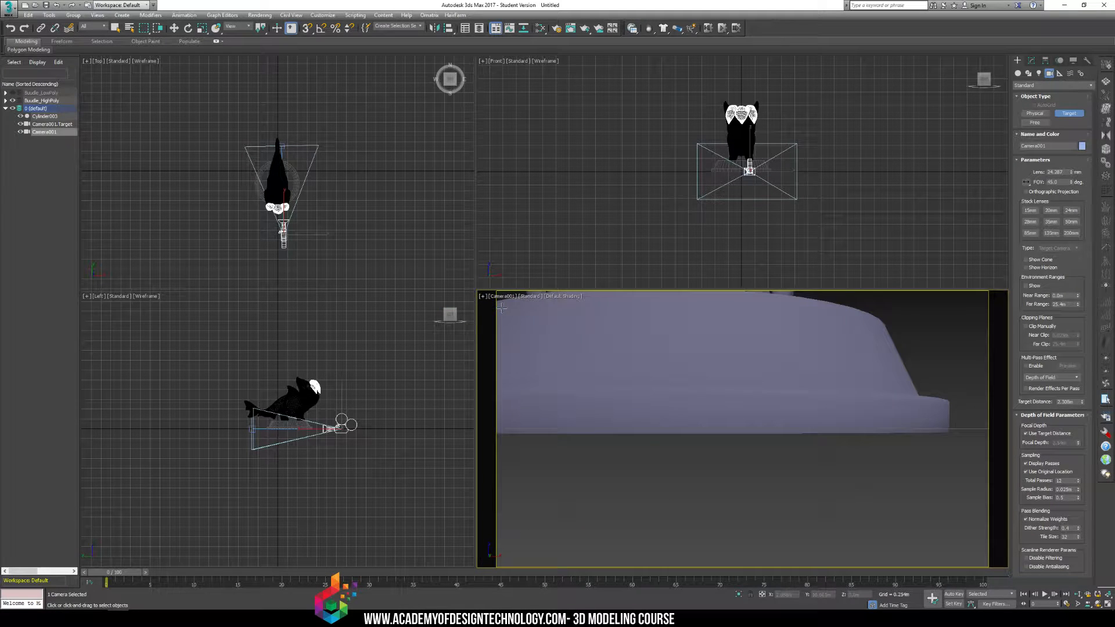
# - Raise, dolly back and orbit the camera to frame the whole figurine and its base from a raised three-quarter angle
pyautogui.moveTo(650, 305); pyautogui.dragTo(672, 421, button='middle')
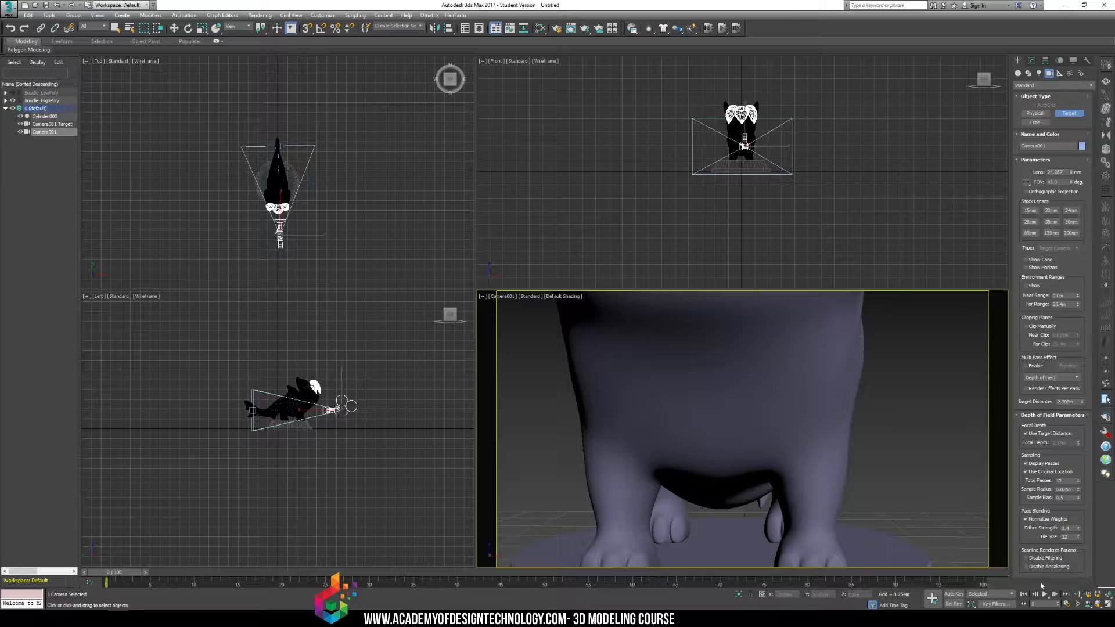
pyautogui.click(1079, 595)
pyautogui.moveTo(743, 407); pyautogui.dragTo(804, 465)
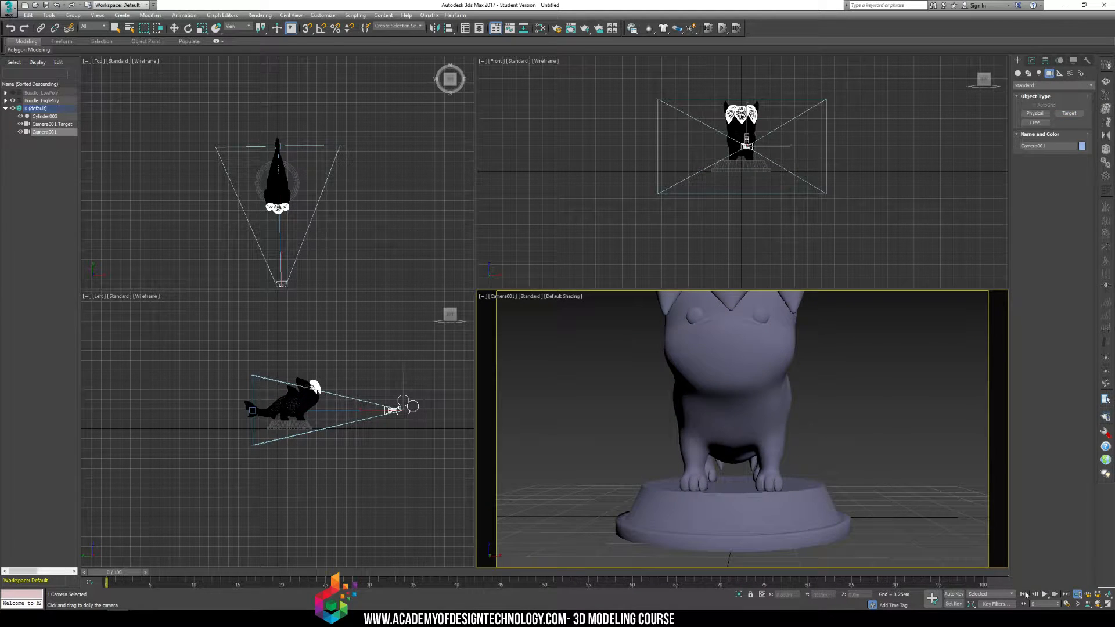
pyautogui.click(1097, 604)
pyautogui.moveTo(755, 406); pyautogui.dragTo(818, 436)
pyautogui.click(1078, 594)
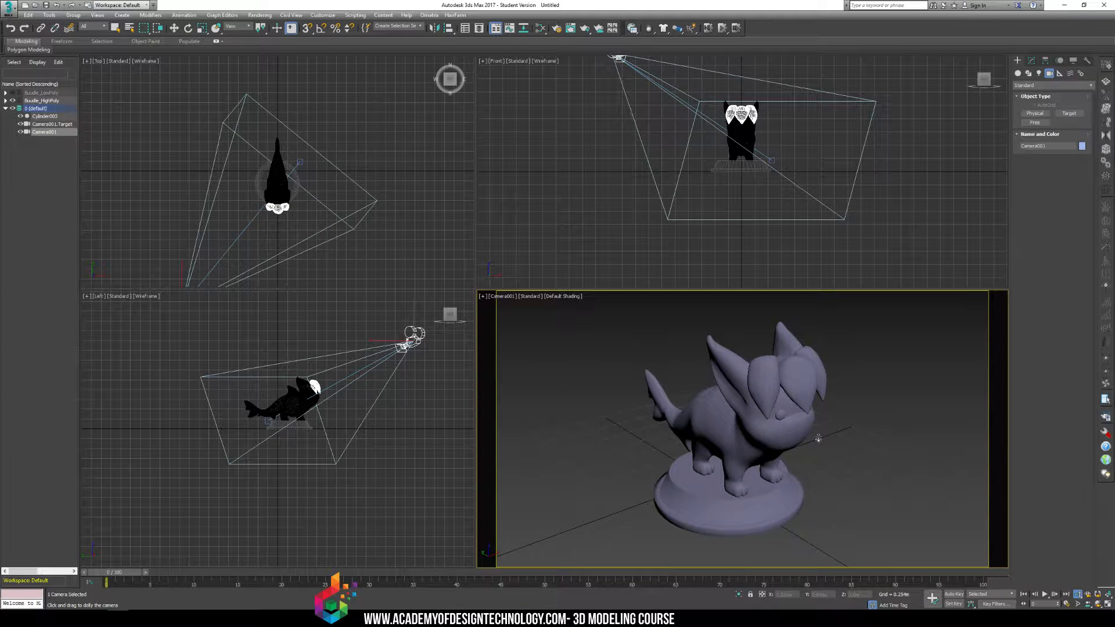
# - Render the camera view, orbit the camera further toward the figurine's side and render it again
pyautogui.hotkey('shift', 'q')
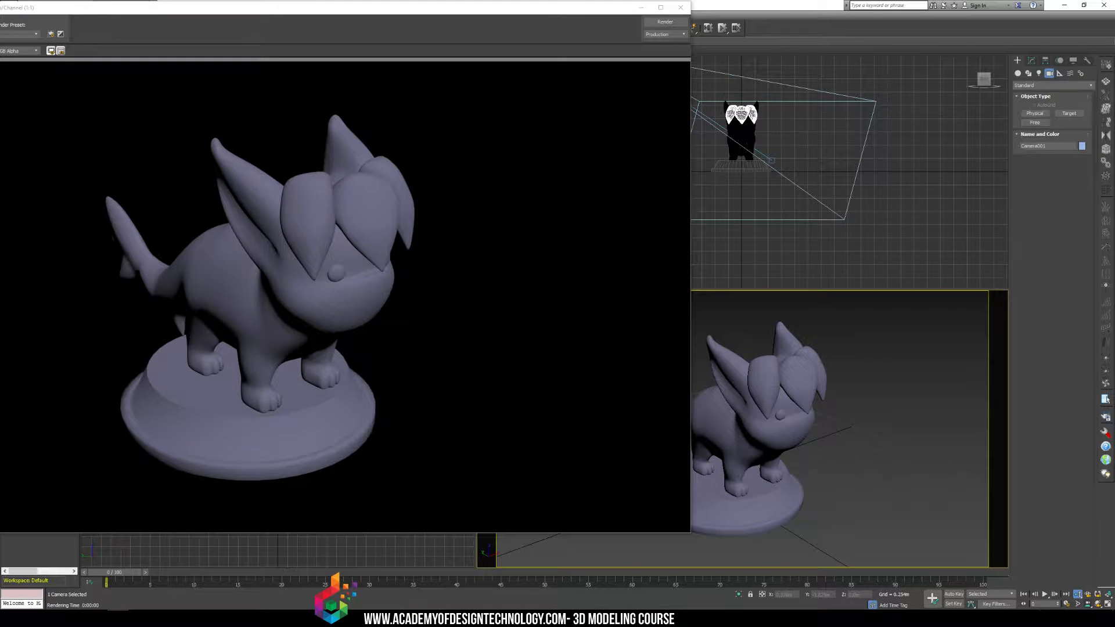
pyautogui.click(1098, 604)
pyautogui.moveTo(761, 425); pyautogui.dragTo(774, 420)
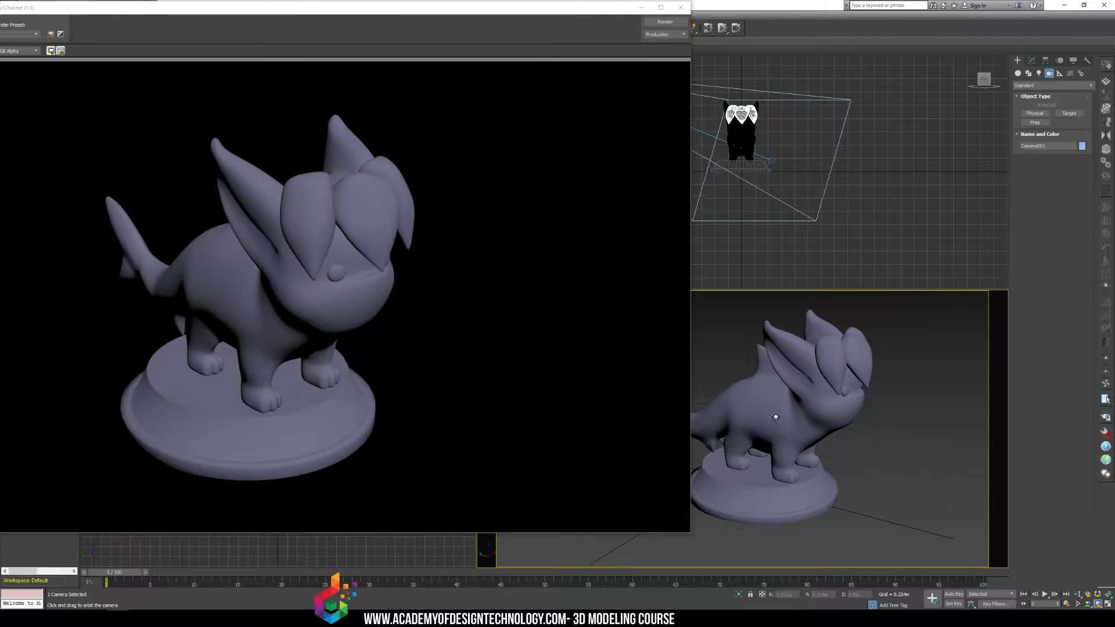
pyautogui.hotkey('shift', 'q')
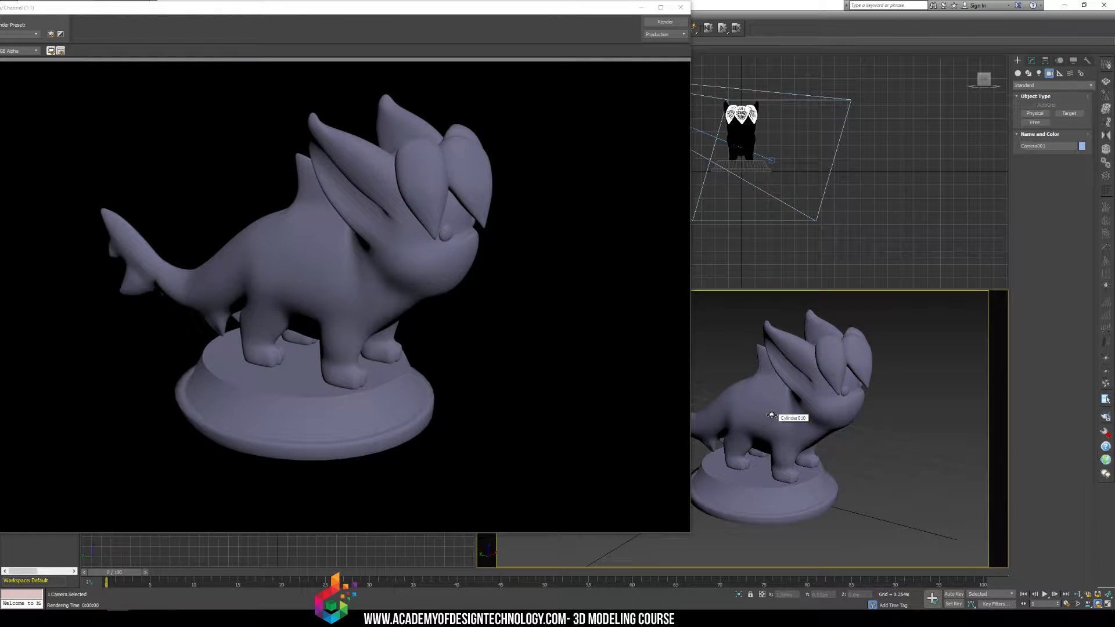
# - Fit the whole figurine inside the camera's safe frame, deselect the camera, and render the view once more as a check
pyautogui.click(681, 7)
pyautogui.moveTo(775, 372); pyautogui.dragTo(776, 381)
pyautogui.press('w')
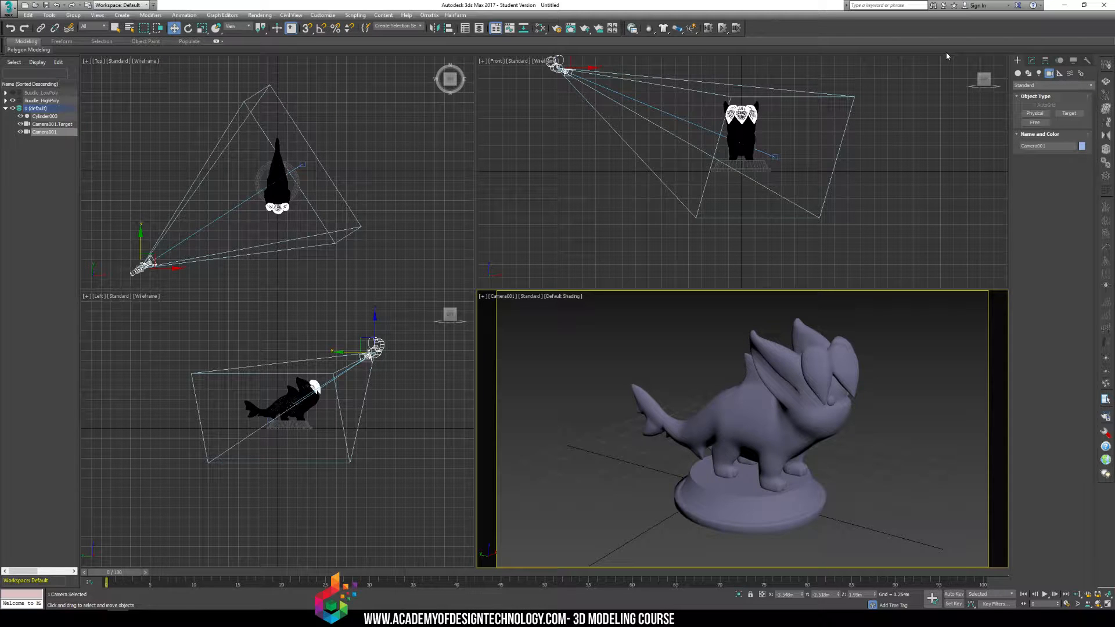
pyautogui.click(665, 326)
pyautogui.hotkey('shift', 'q')
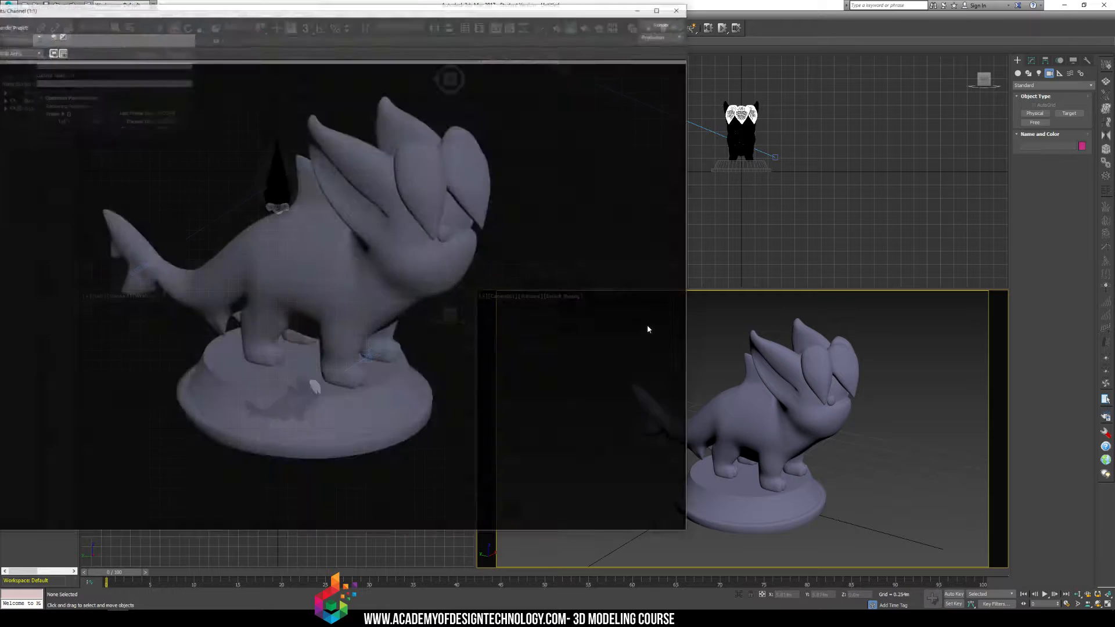
pyautogui.click(680, 7)
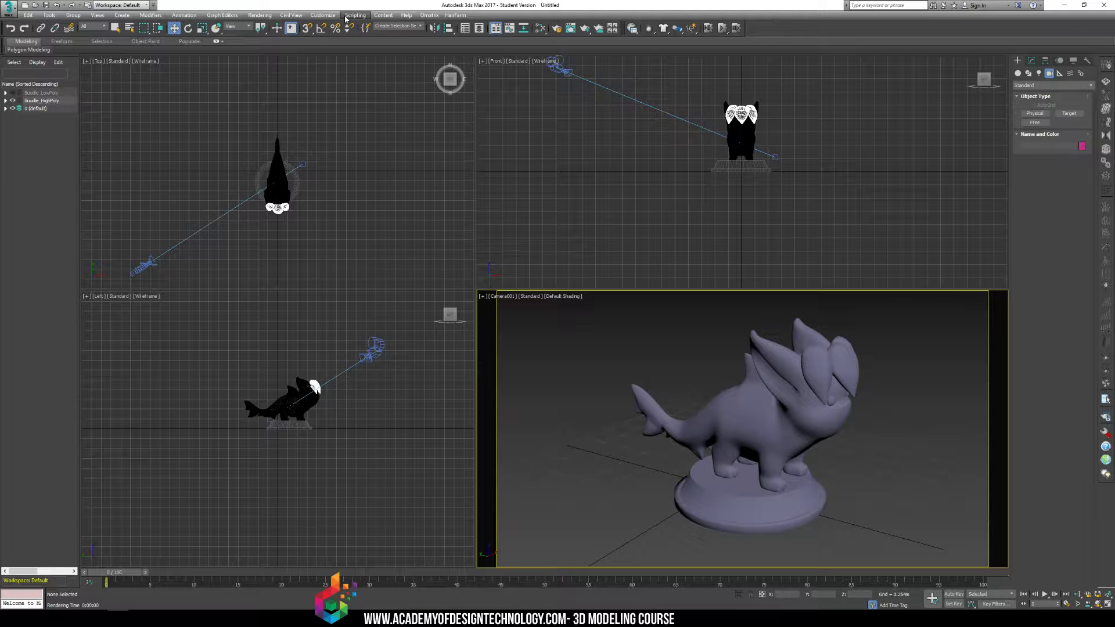
# - Open the render setup and change the renderer to NVIDIA mental ray
pyautogui.click(285, 16)
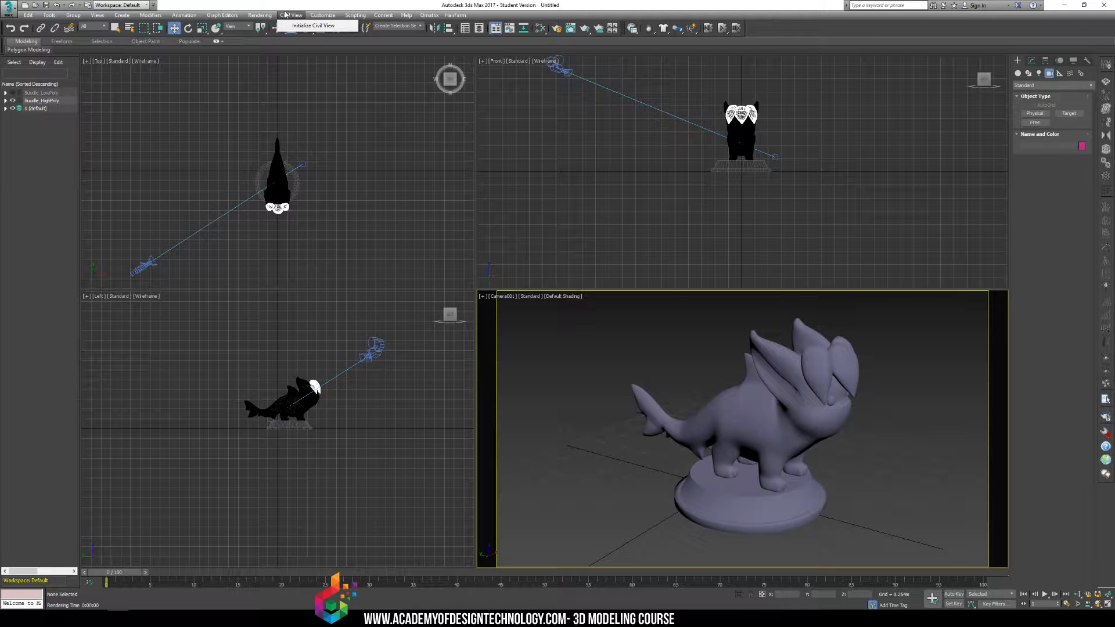
pyautogui.moveTo(262, 15)
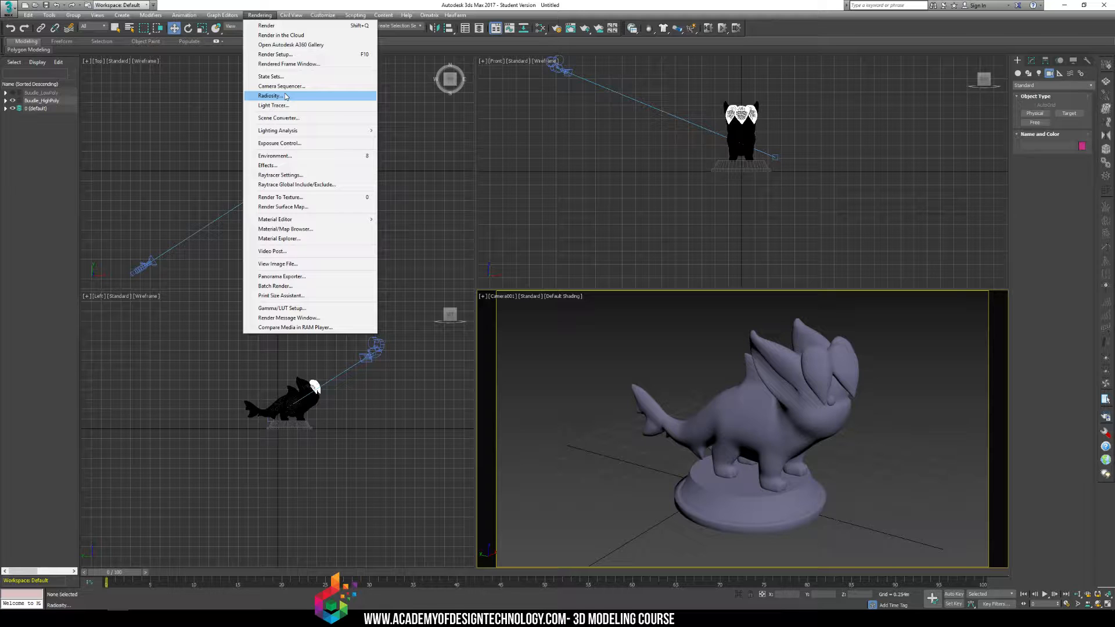
pyautogui.click(274, 54)
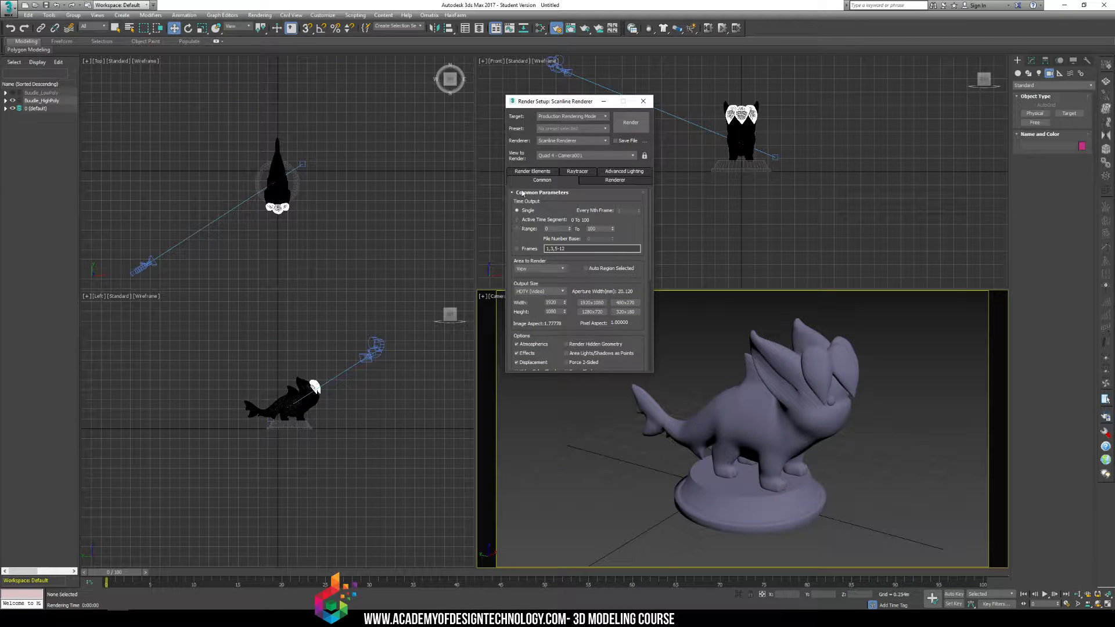
pyautogui.click(562, 141)
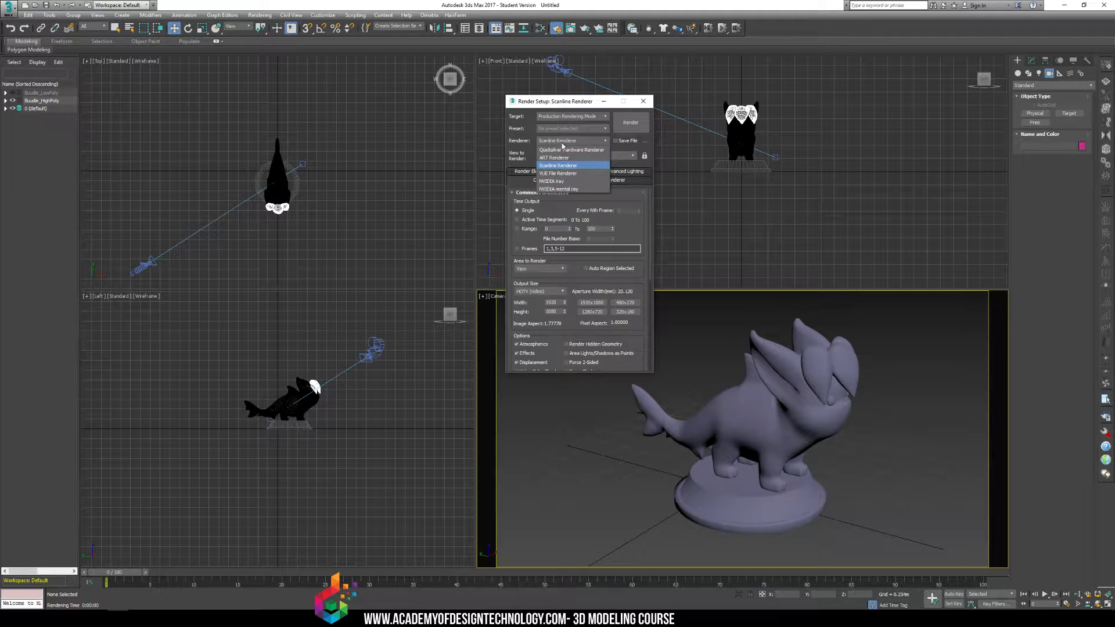
pyautogui.click(556, 190)
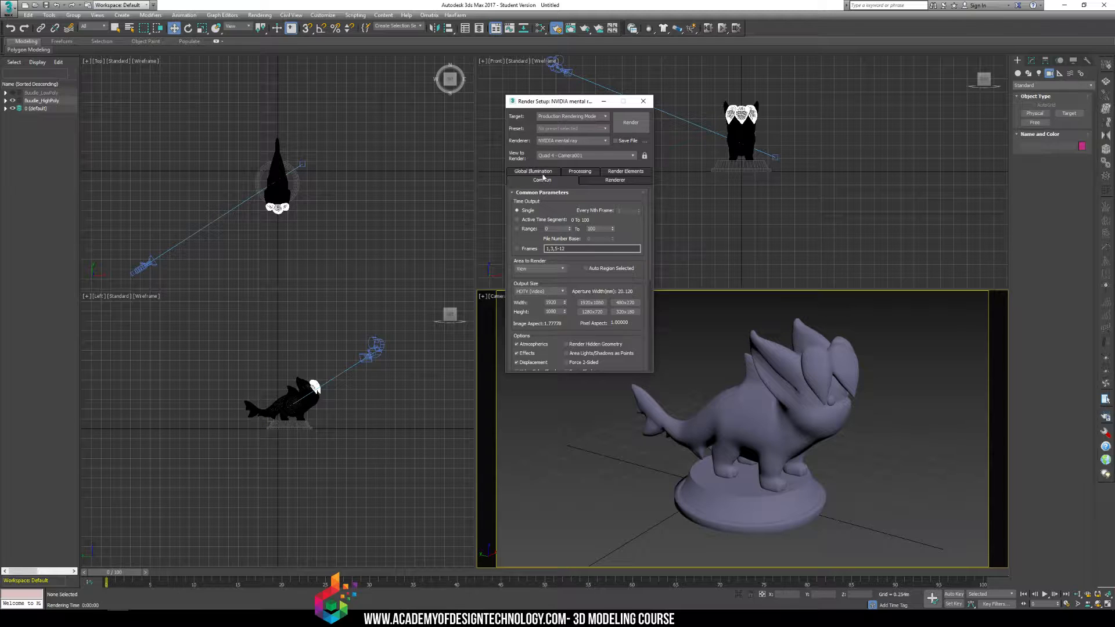
# - Review the mental ray global illumination, processing, render elements and common settings, and close the render setup
pyautogui.click(542, 172)
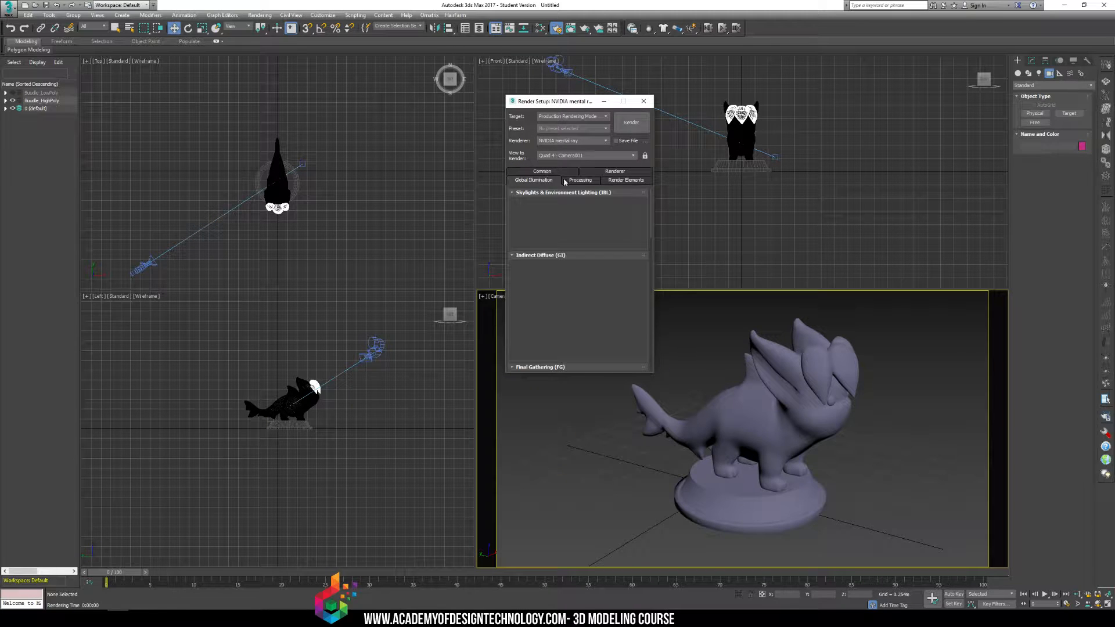
pyautogui.click(577, 181)
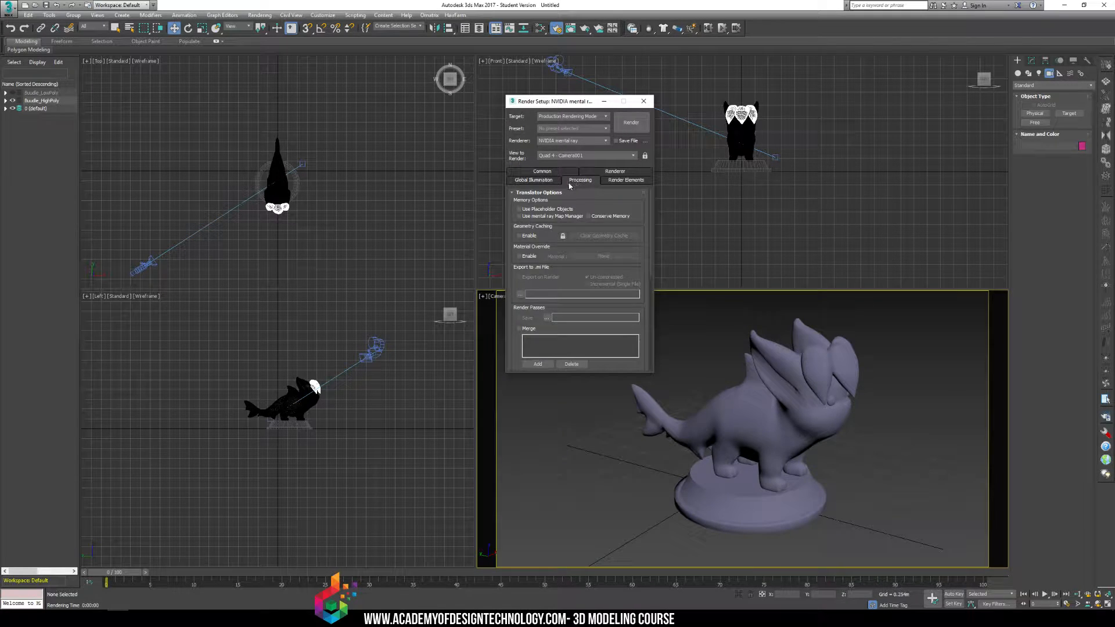
pyautogui.click(623, 180)
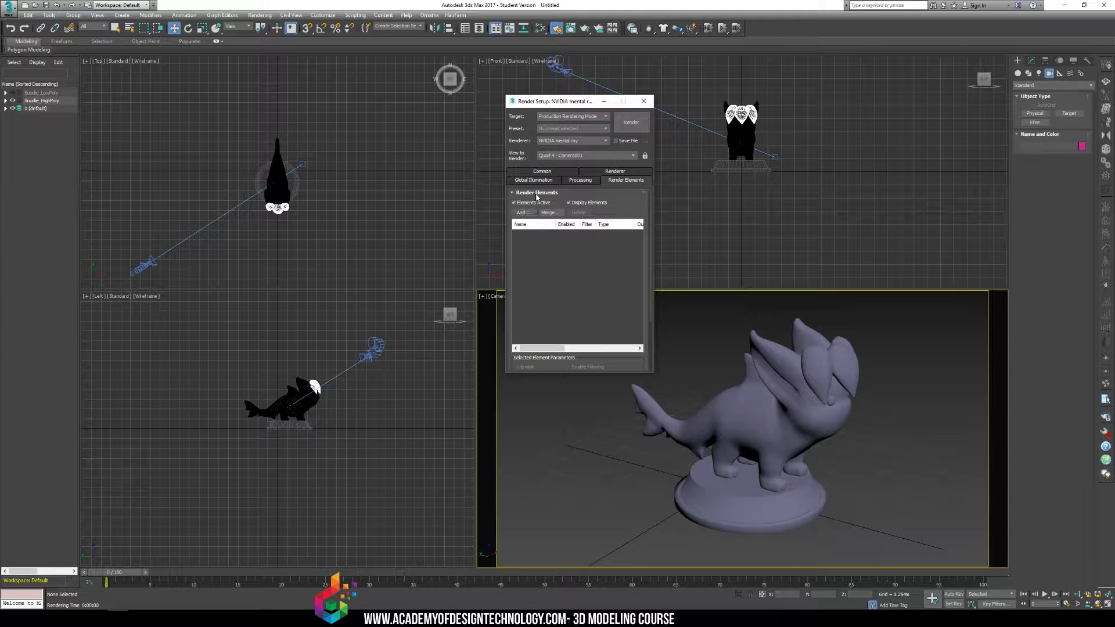
pyautogui.click(549, 172)
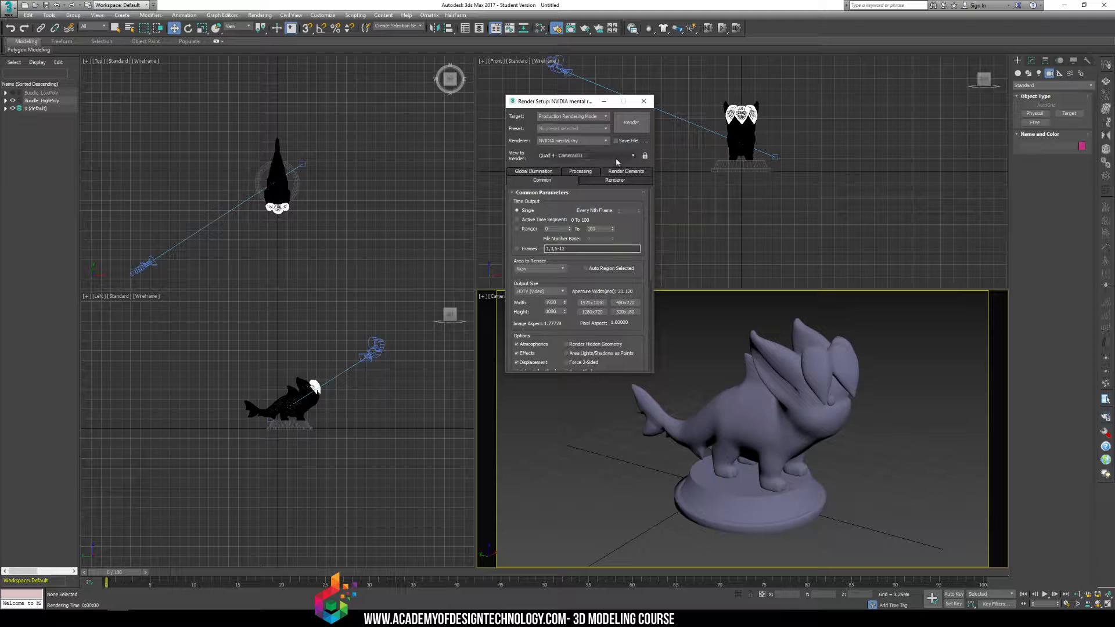
pyautogui.click(643, 101)
# - Render the camera view with mental ray, move the render window to inspect the whole image, and close it
pyautogui.hotkey('shift', 'q')
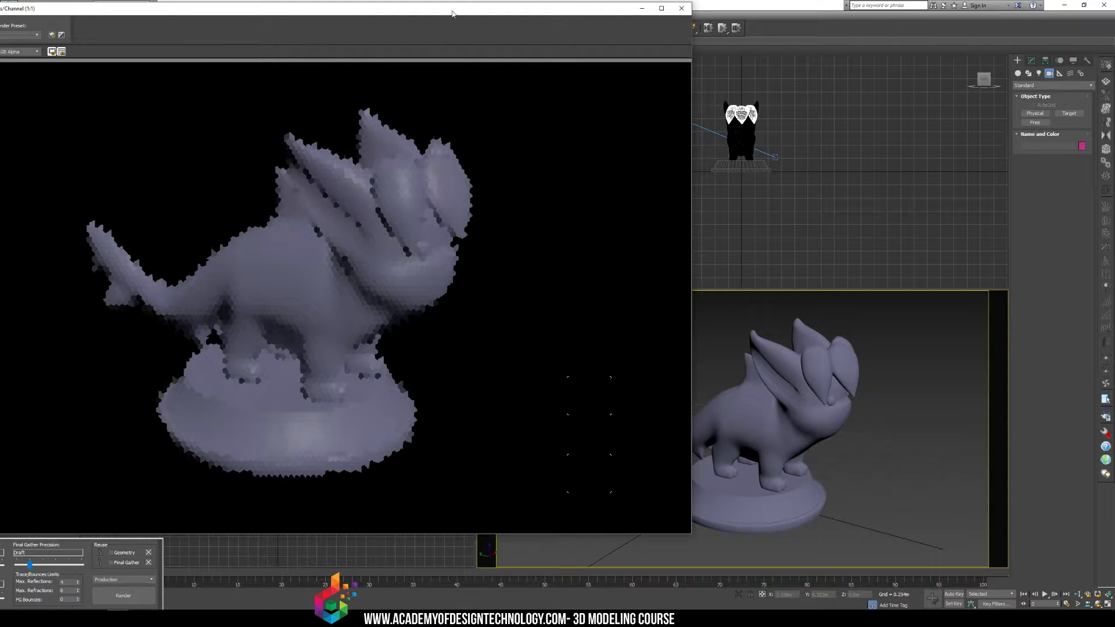
pyautogui.moveTo(453, 9); pyautogui.dragTo(569, 15)
pyautogui.moveTo(421, 18); pyautogui.dragTo(543, 4)
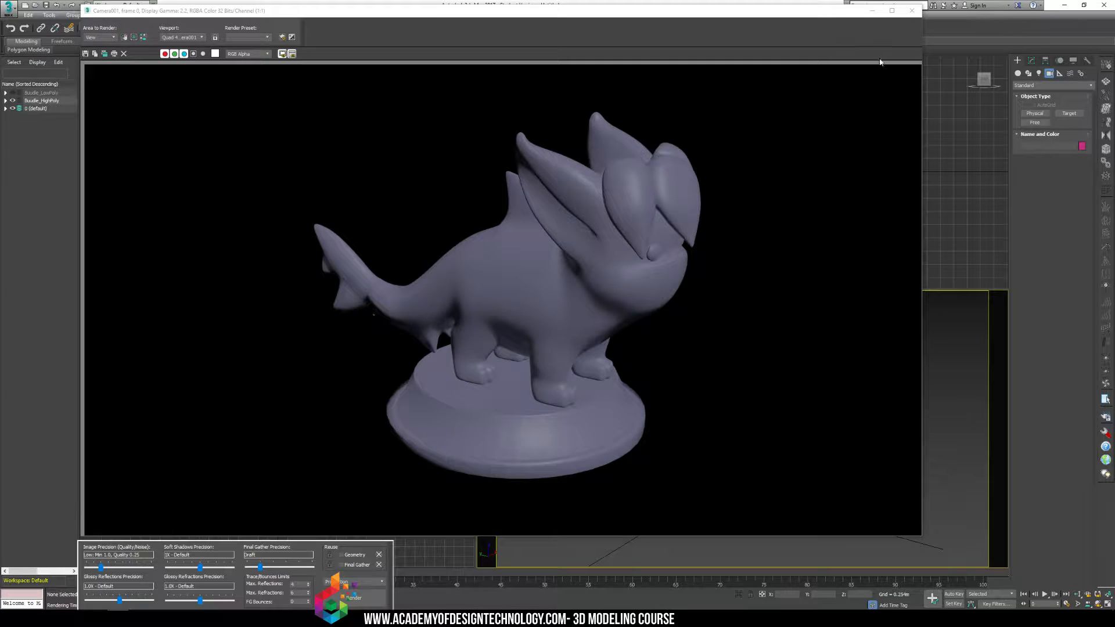
pyautogui.click(911, 10)
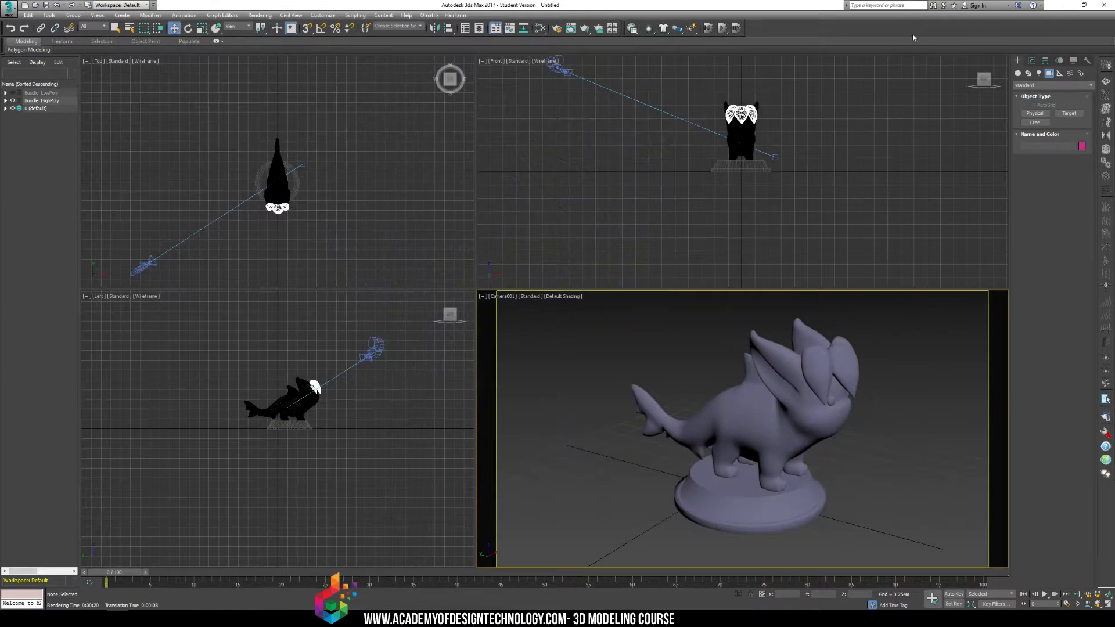
# - Review the available Standard and Photometric light types
pyautogui.click(1038, 74)
pyautogui.click(1036, 85)
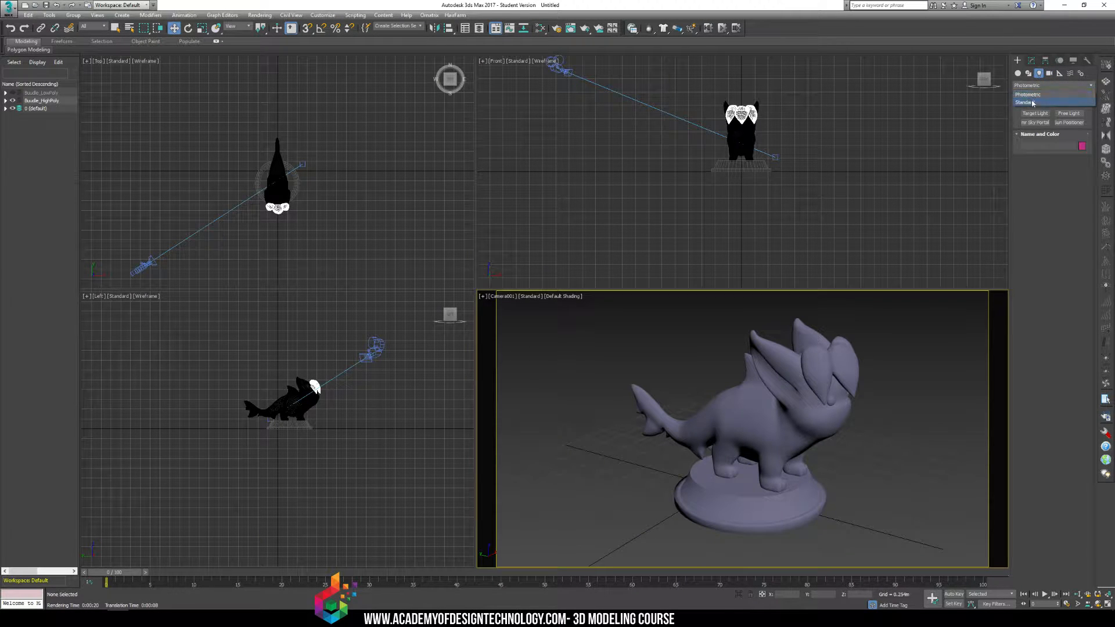
pyautogui.click(1033, 103)
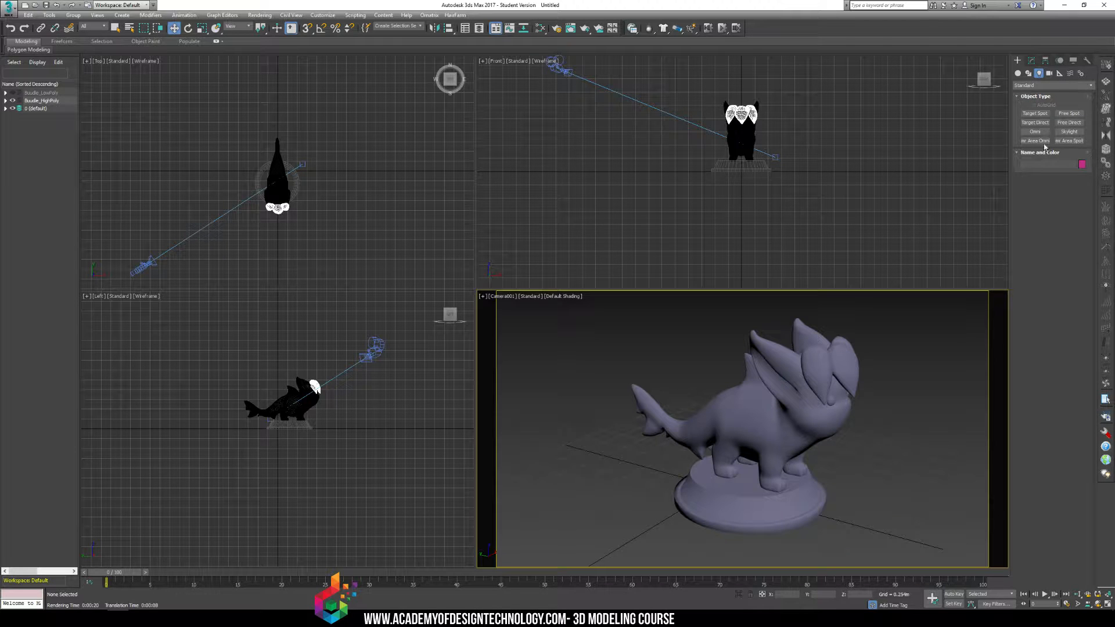
pyautogui.click(1037, 85)
pyautogui.click(1038, 94)
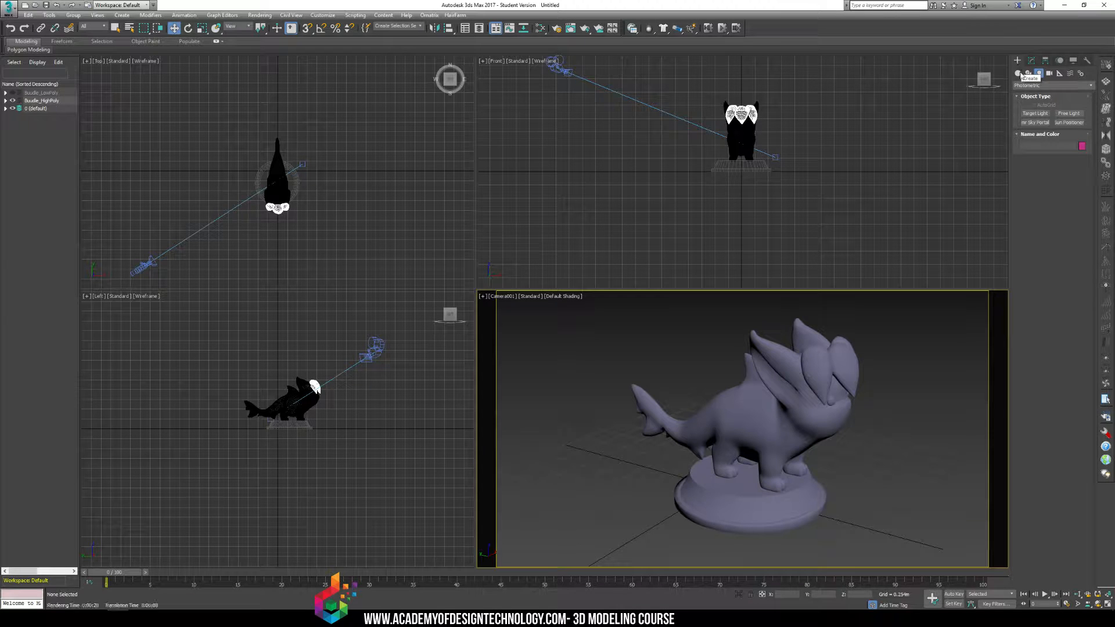
# - Create a Daylight system at the figurine's base in the camera view, accepting the mr Photographic Exposure Control at EV 15
pyautogui.click(1081, 73)
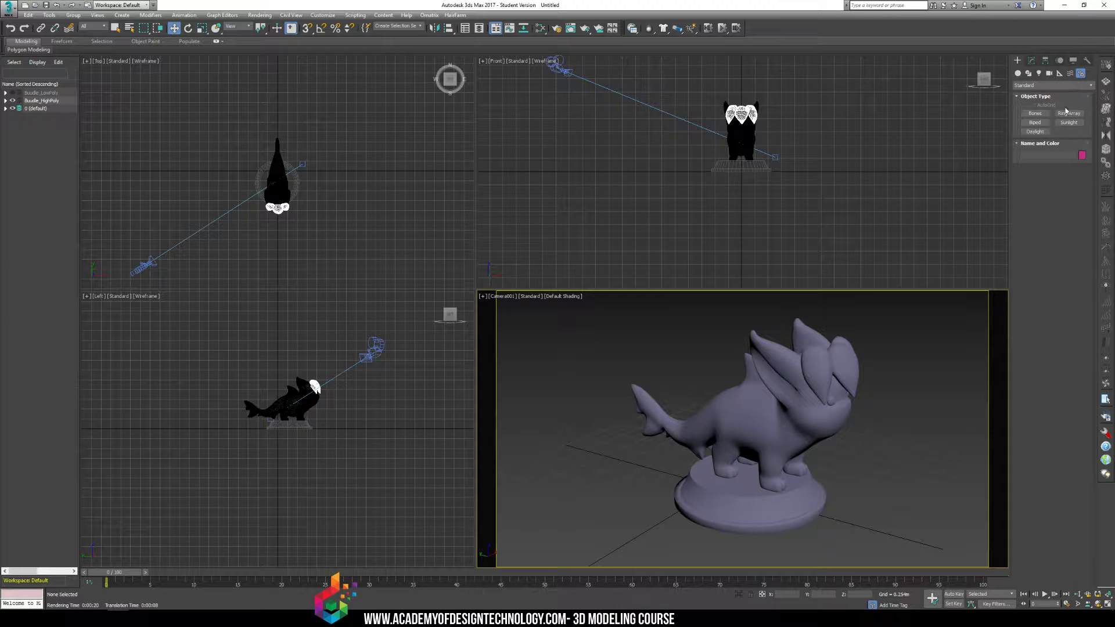
pyautogui.click(1045, 132)
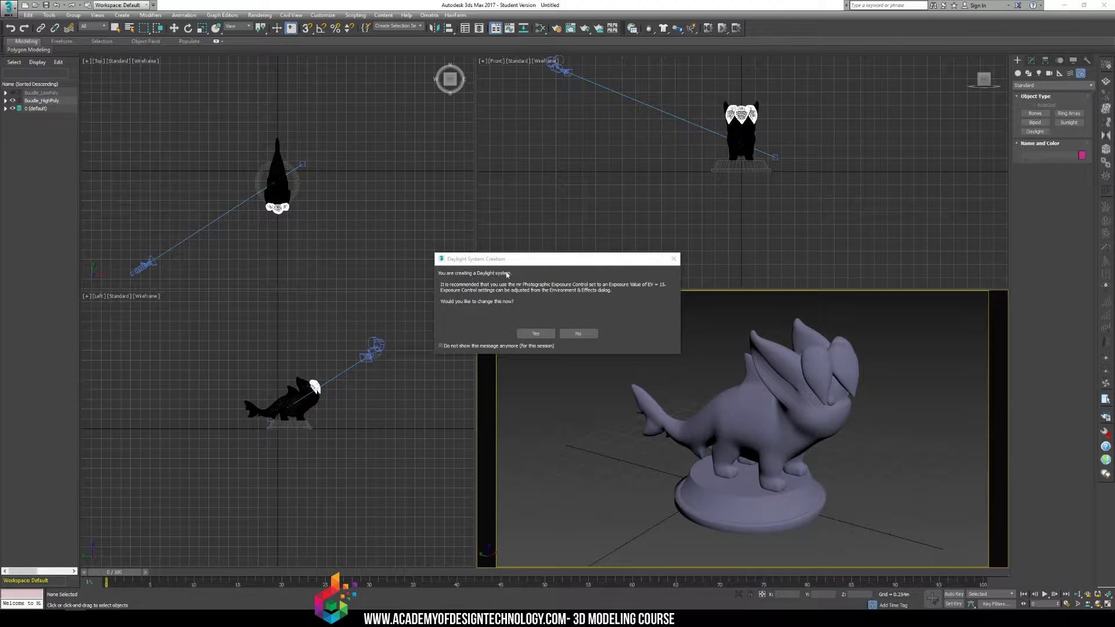
pyautogui.click(481, 261)
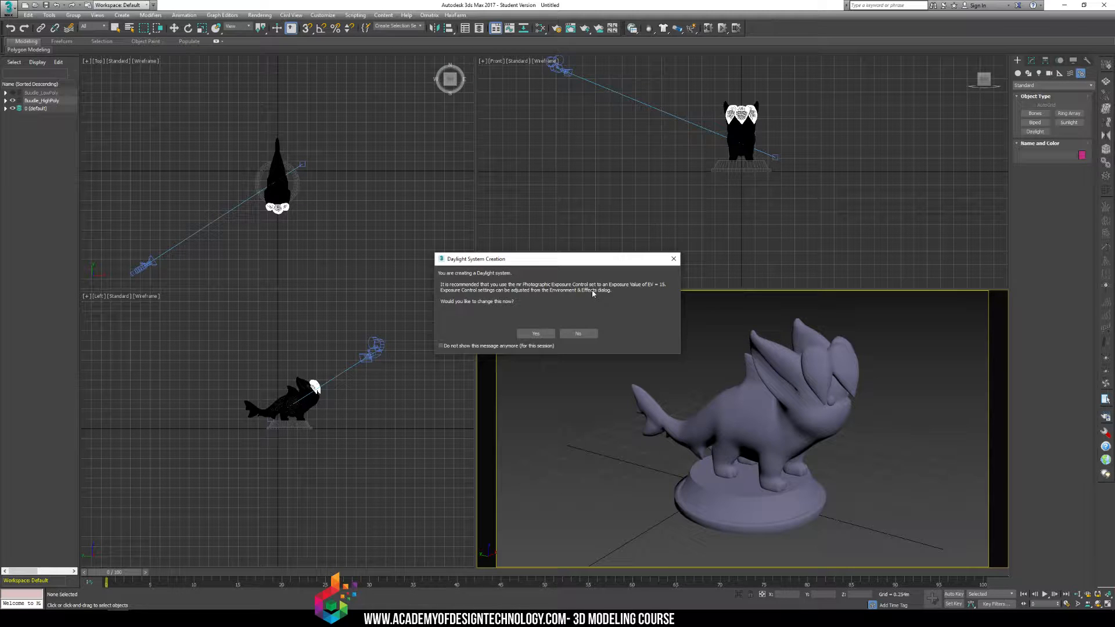
pyautogui.click(535, 332)
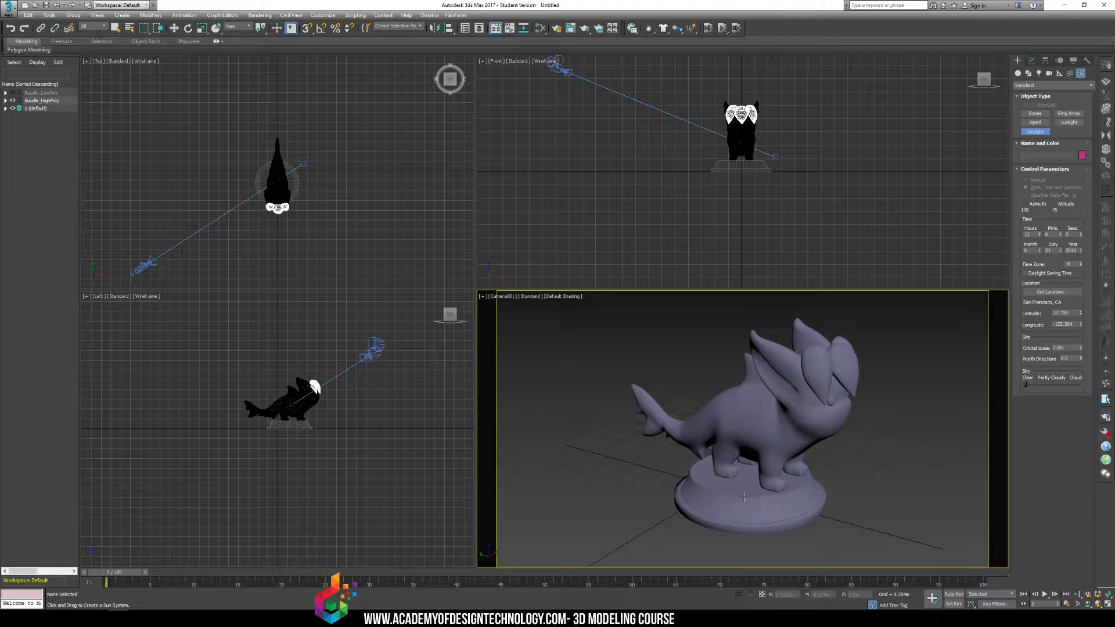
pyautogui.moveTo(758, 500); pyautogui.dragTo(853, 525)
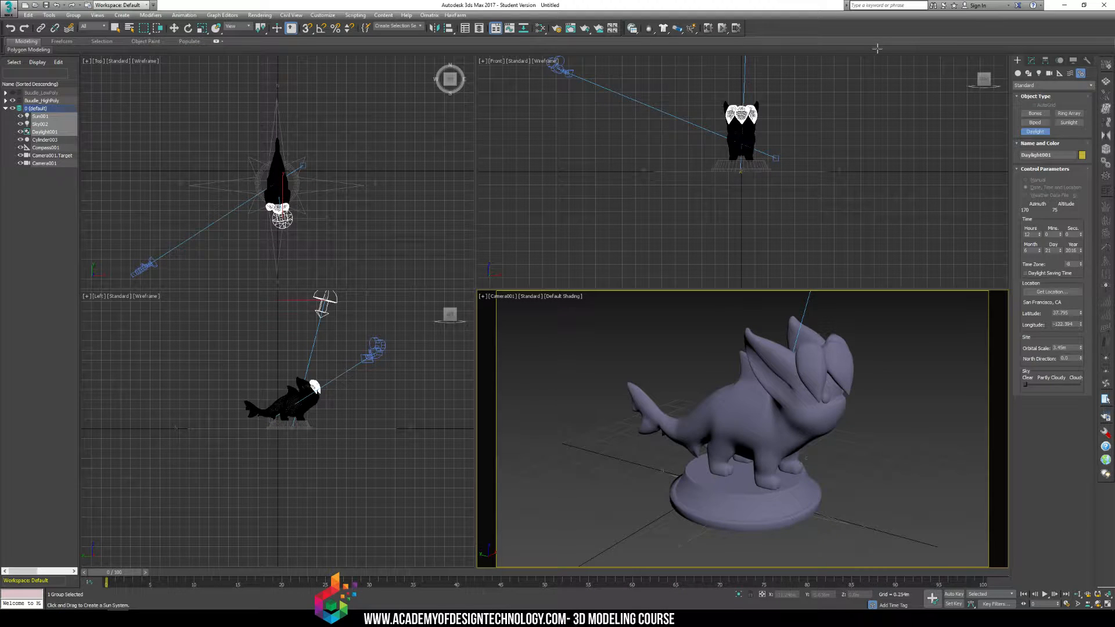
pyautogui.click(813, 363)
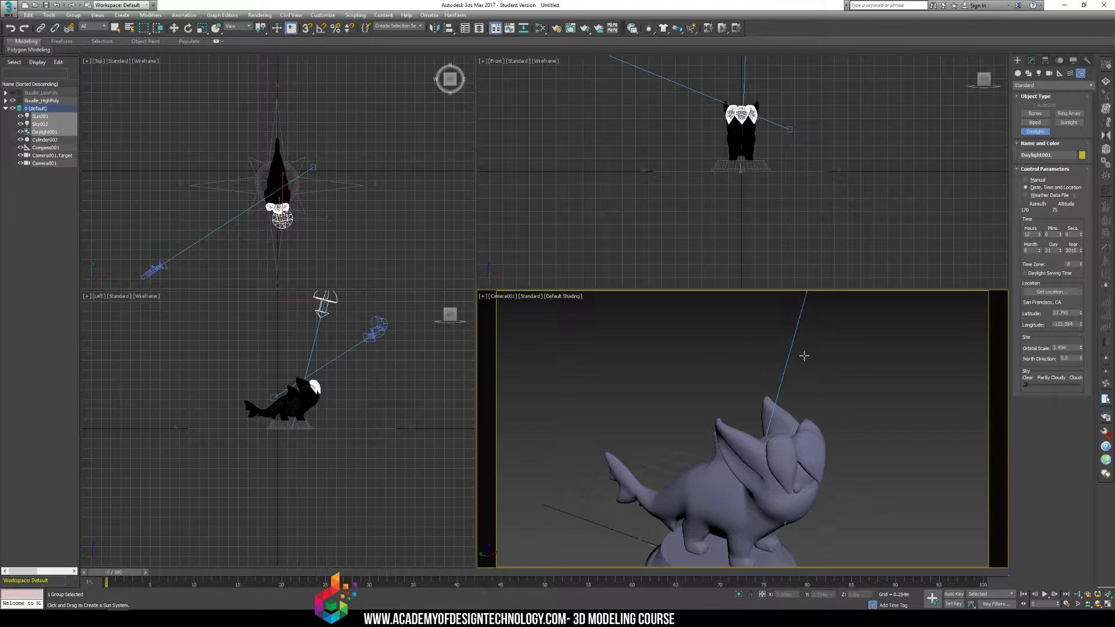
# - Change the Left viewport to a Perspective view displayed with edged faces
pyautogui.moveTo(818, 291); pyautogui.dragTo(825, 295, button='middle')
pyautogui.moveTo(340, 365); pyautogui.dragTo(302, 446, button='middle')
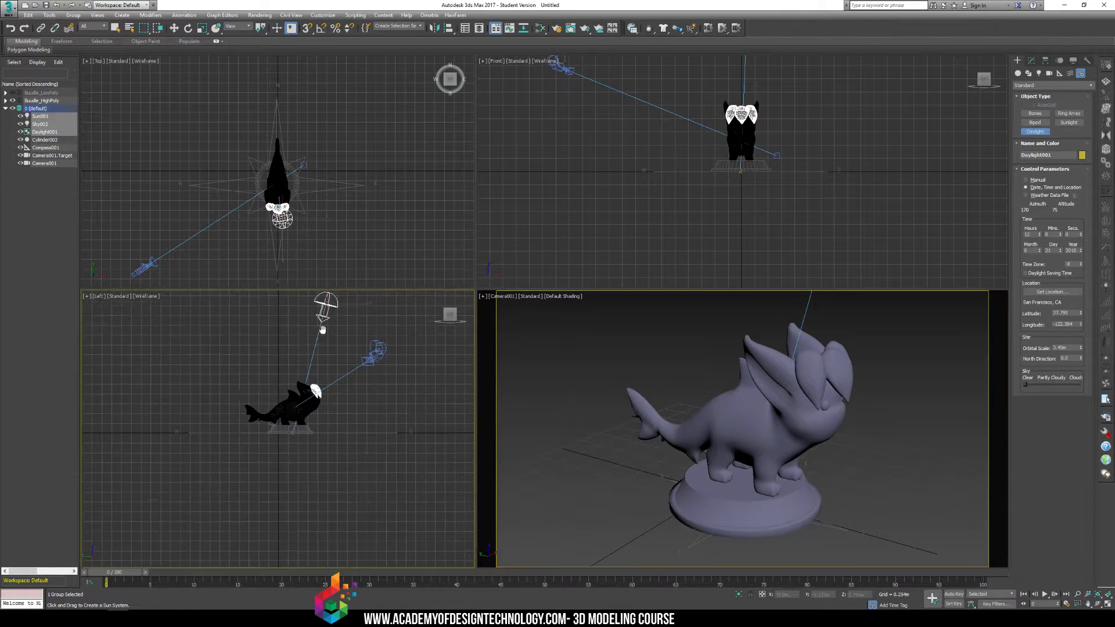
pyautogui.press('p')
pyautogui.press('F3')
pyautogui.press('F4')
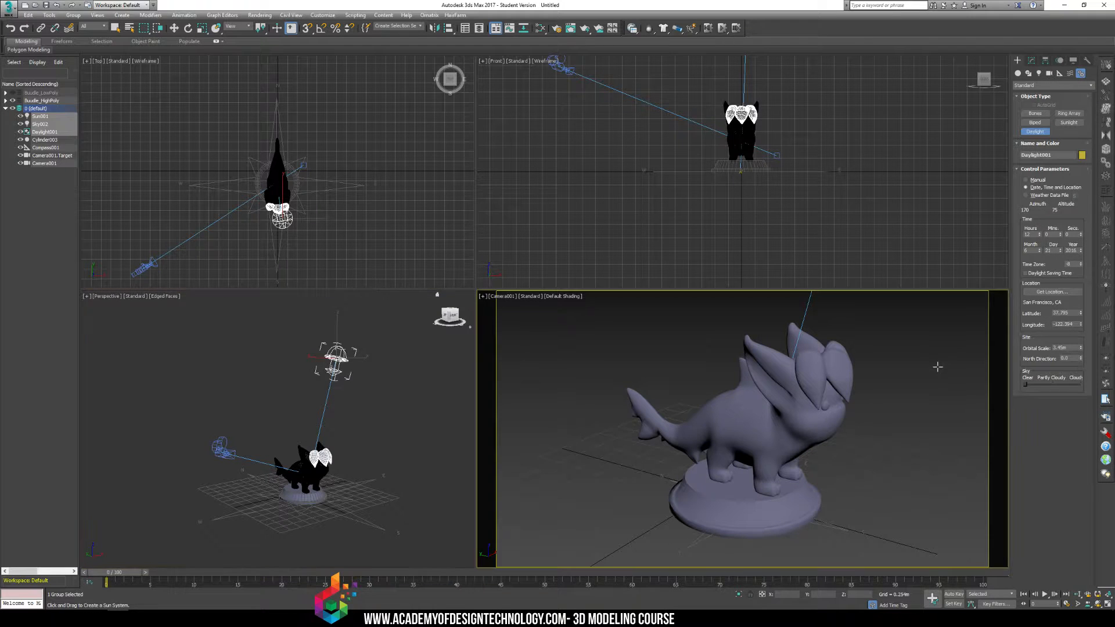
# - End Daylight creation, select the Daylight's sun in the Perspective view and open its modify parameters
pyautogui.press('w')
pyautogui.click(914, 364)
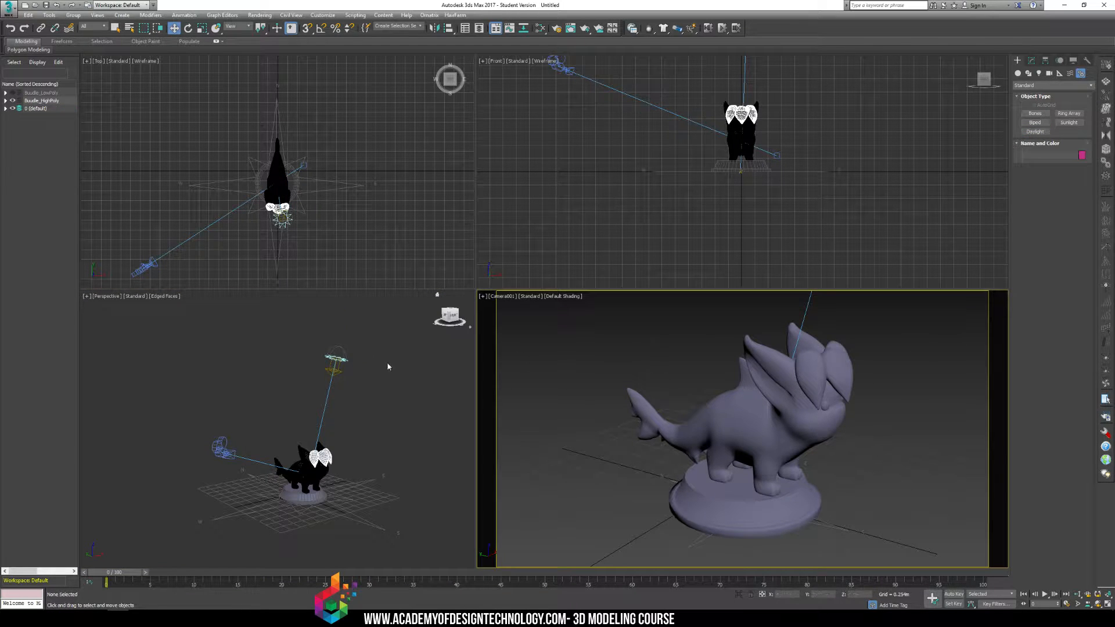
pyautogui.click(335, 360)
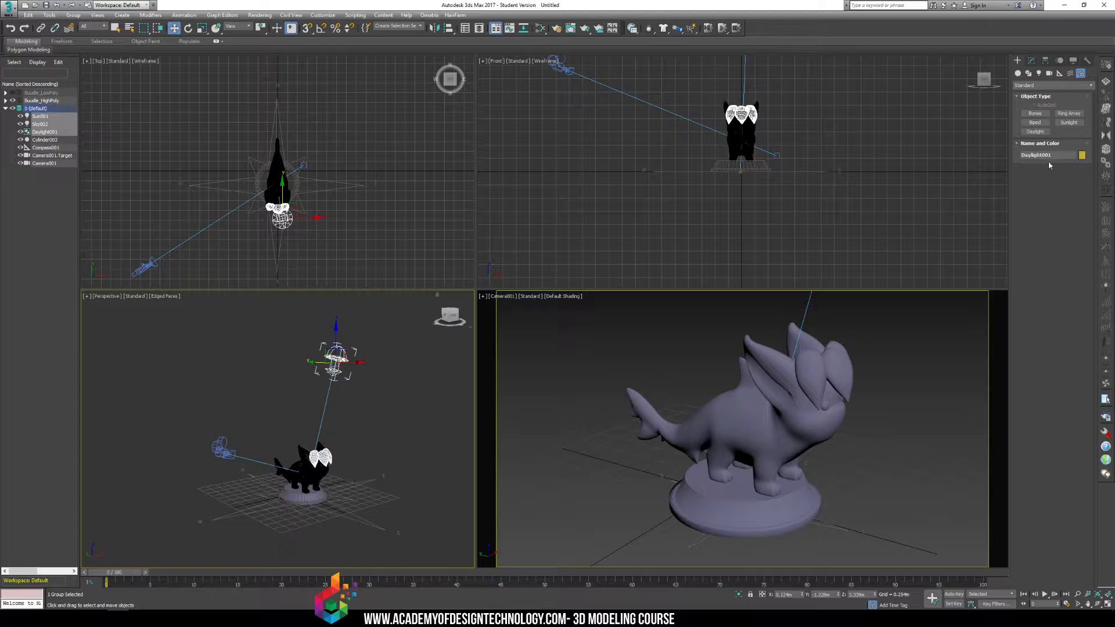
pyautogui.click(1030, 61)
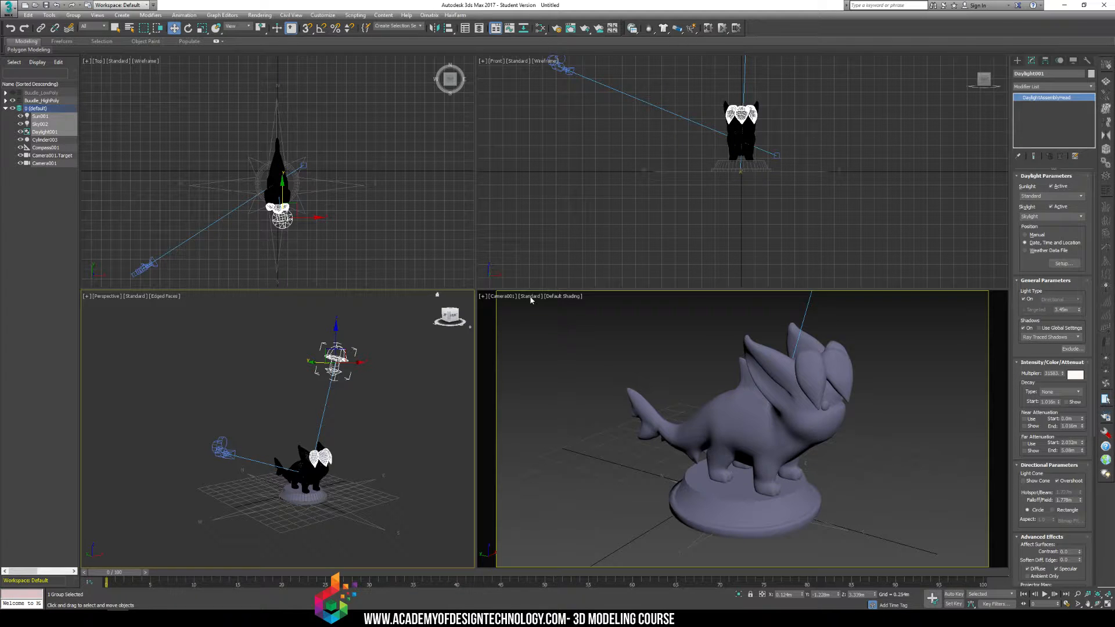
# - Switch the camera viewport's display from Standard to High Quality and clear the selection
pyautogui.click(530, 297)
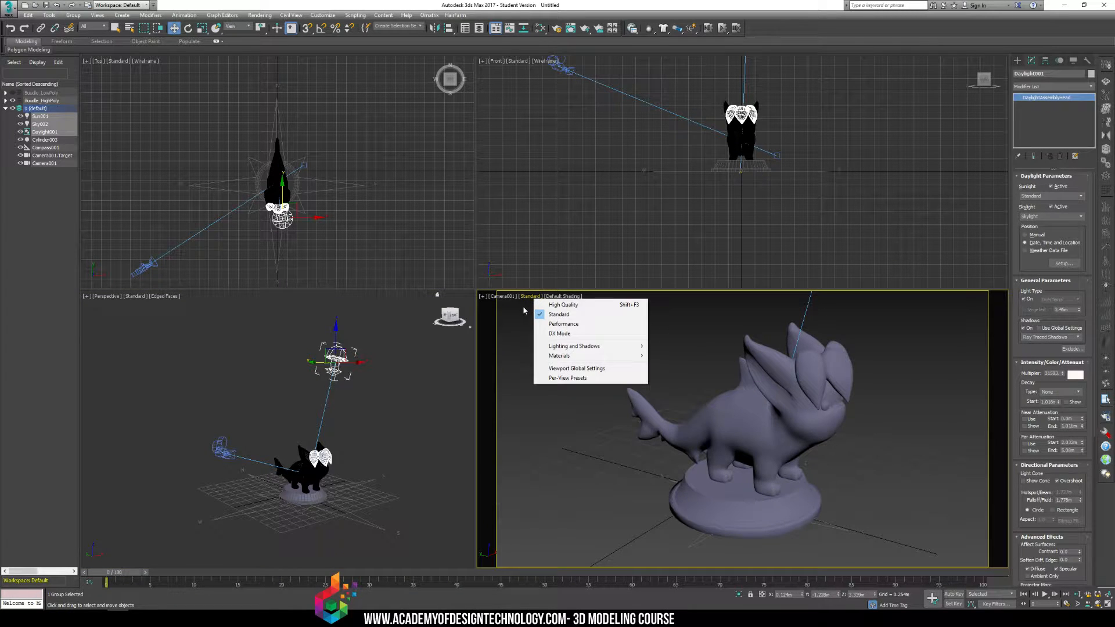
pyautogui.click(559, 305)
pyautogui.click(692, 324)
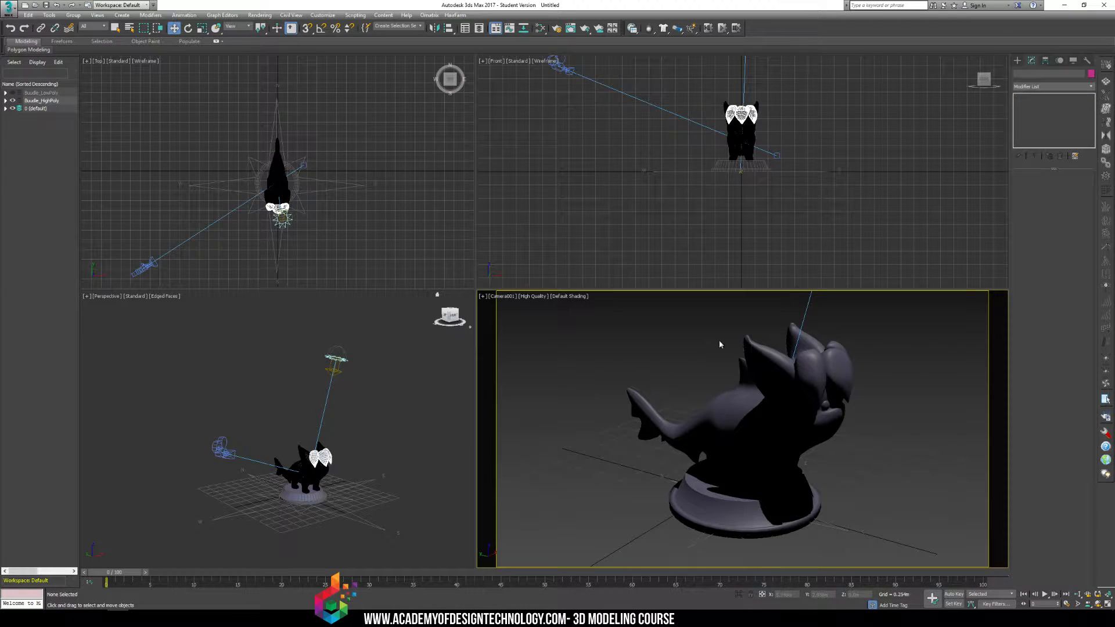
# - Select the Daylight system and set its sunlight type to mr Sun
pyautogui.click(342, 355)
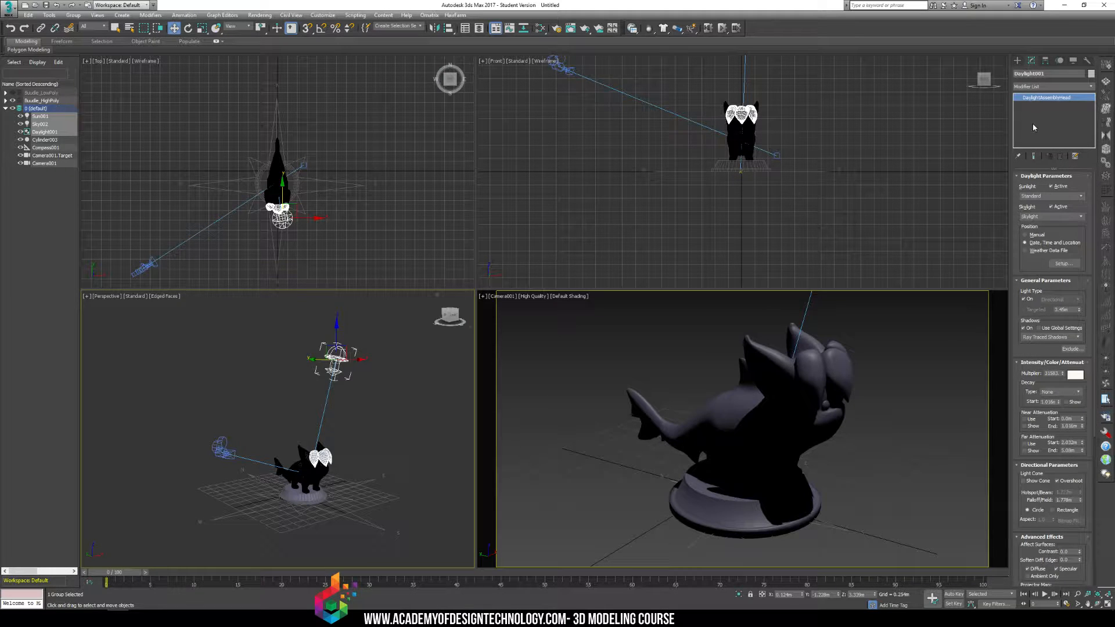
pyautogui.click(1081, 196)
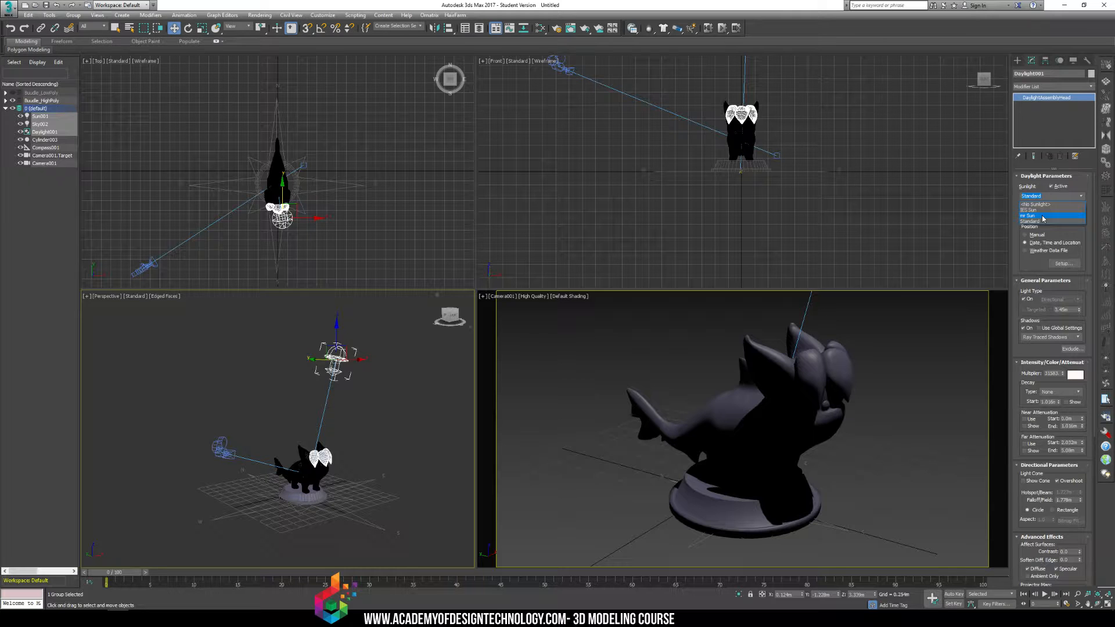
pyautogui.click(1040, 215)
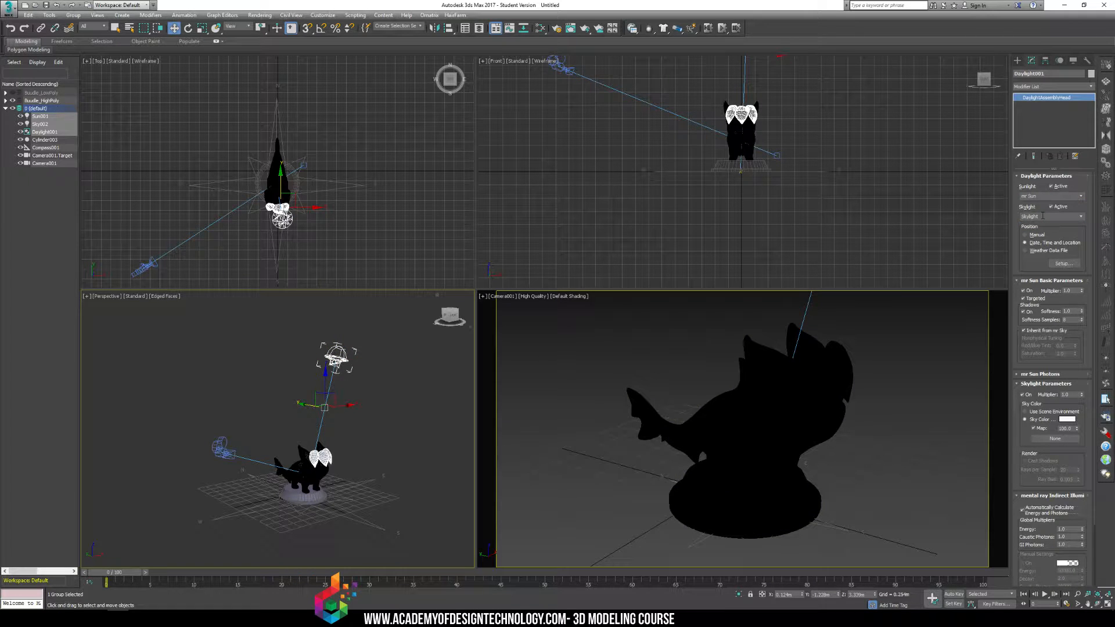
# - Set the Daylight's skylight type to mr Sky and accept adding the mr Physical Sky environment map
pyautogui.doubleClick(1043, 216)
pyautogui.click(1082, 217)
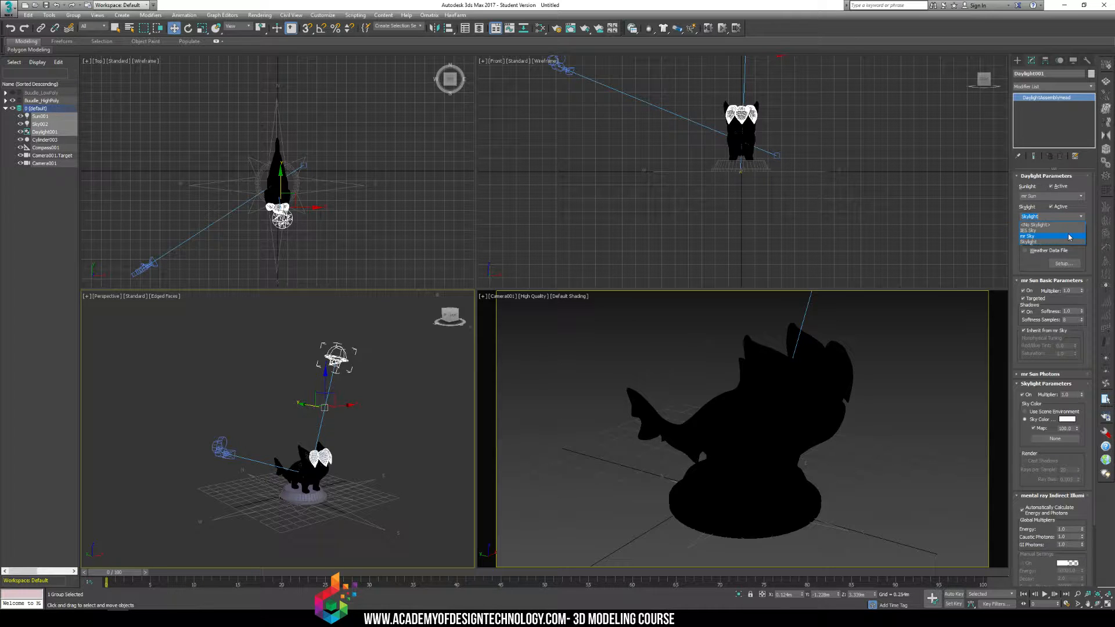
pyautogui.click(1037, 236)
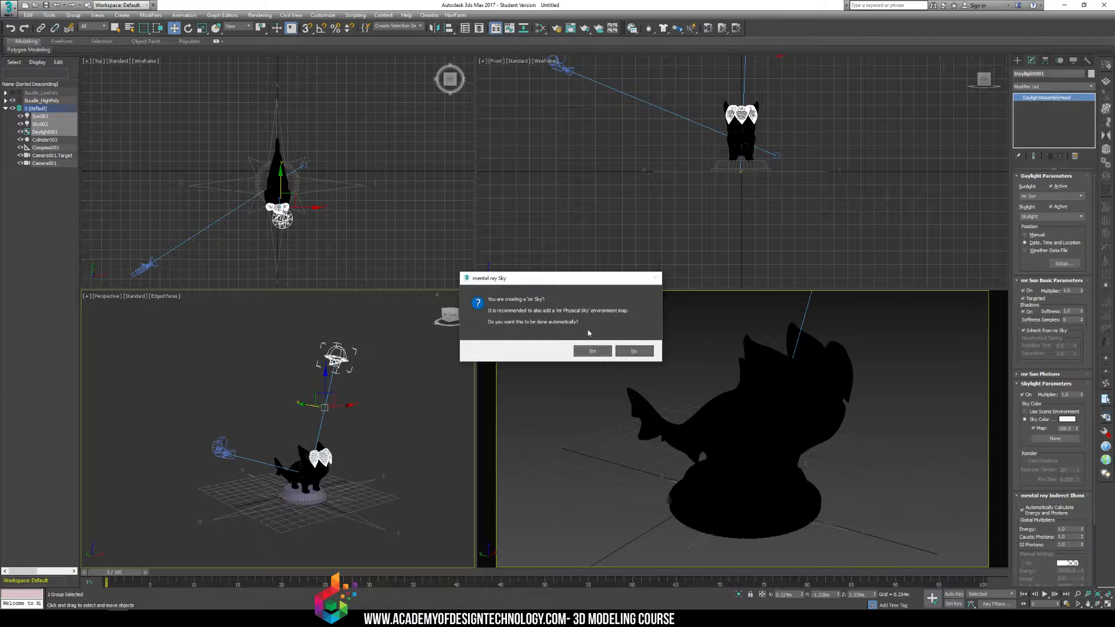
pyautogui.click(585, 352)
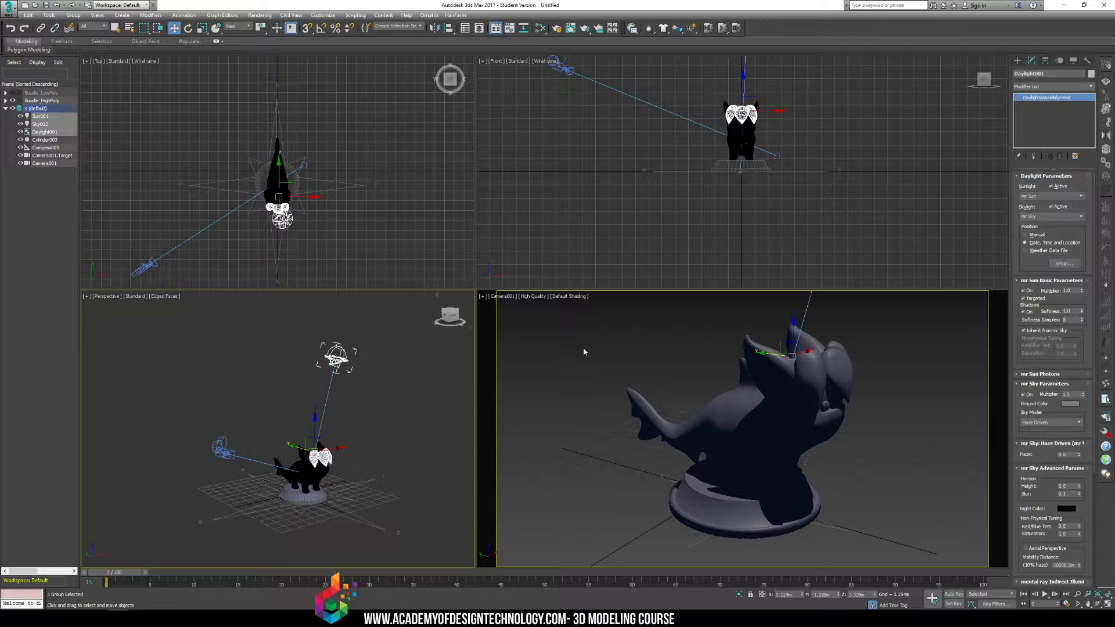
# - Render the camera view with the mr Sun and mr Sky lighting, and return to the Daylight system's modify parameters
pyautogui.click(587, 340)
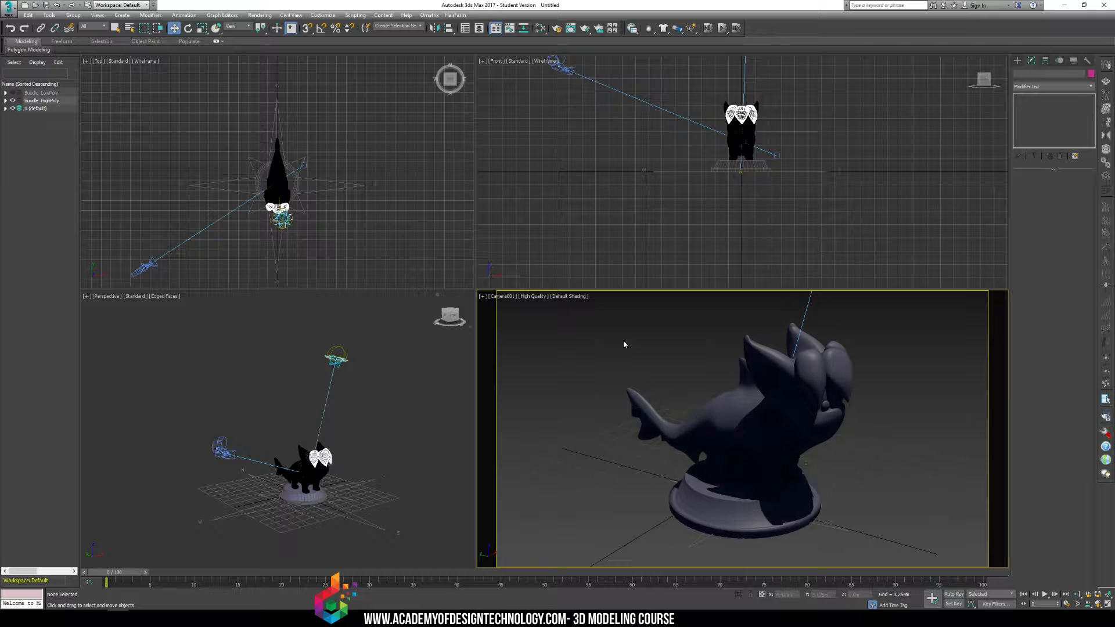
pyautogui.hotkey('shift', 'q')
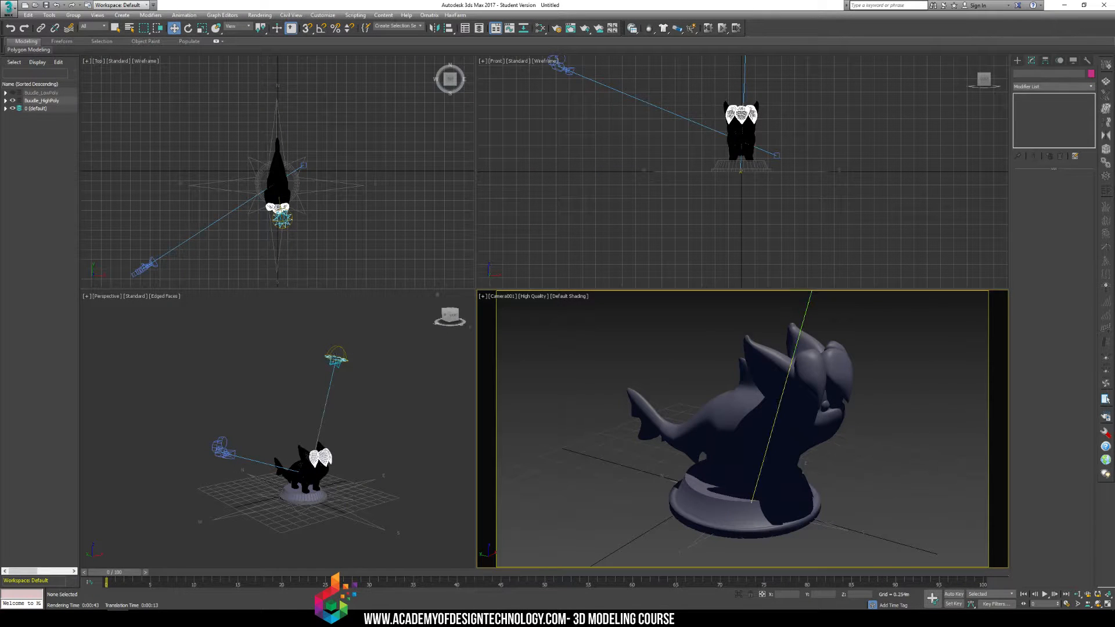
pyautogui.click(1017, 61)
pyautogui.click(1032, 62)
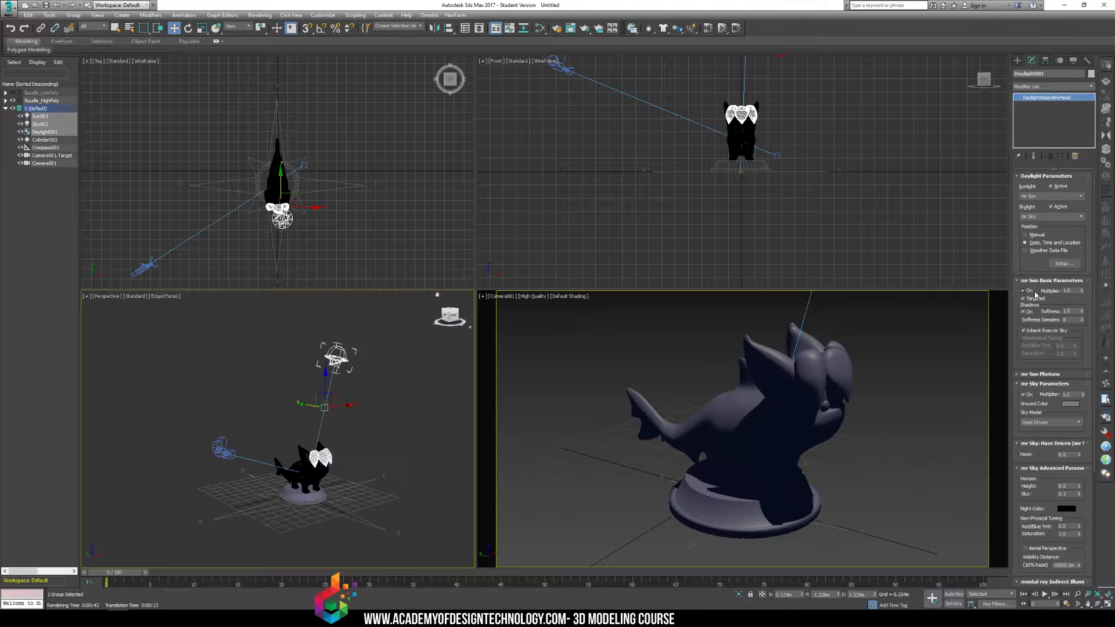
# - Try an mr Sun multiplier of 3 and set it back to 1
pyautogui.doubleClick(1066, 290)
pyautogui.write('3')
pyautogui.press('Return')
pyautogui.write('1')
pyautogui.press('Return')
# - Turn on the photon target for the mr Sun and set its radius to 0.32 m
pyautogui.click(1042, 376)
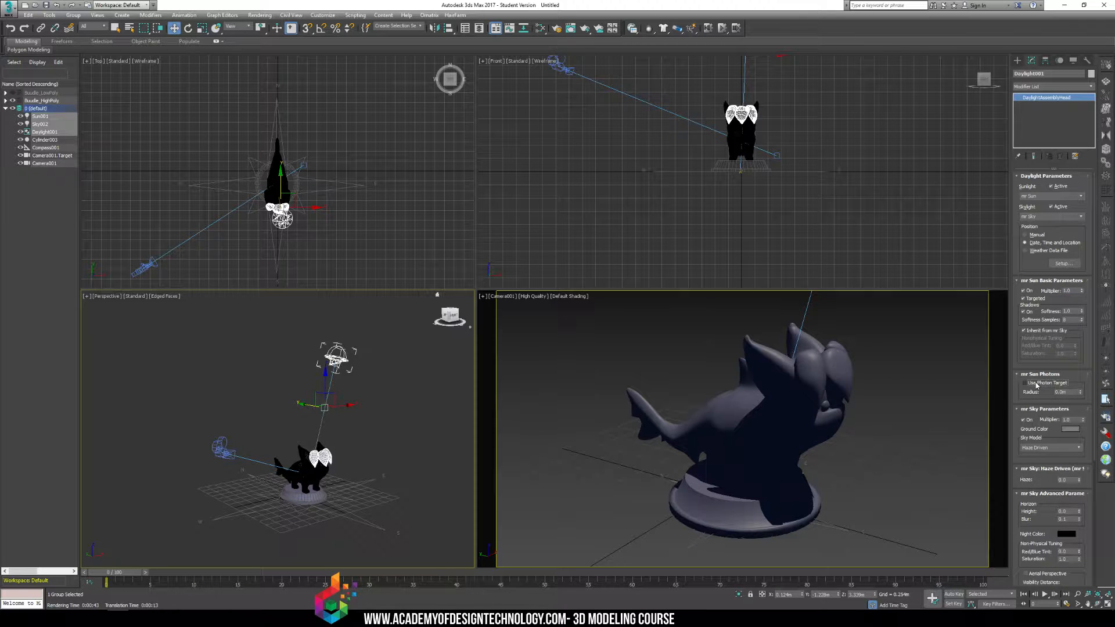
pyautogui.click(1025, 383)
pyautogui.moveTo(1081, 394); pyautogui.dragTo(791, 393)
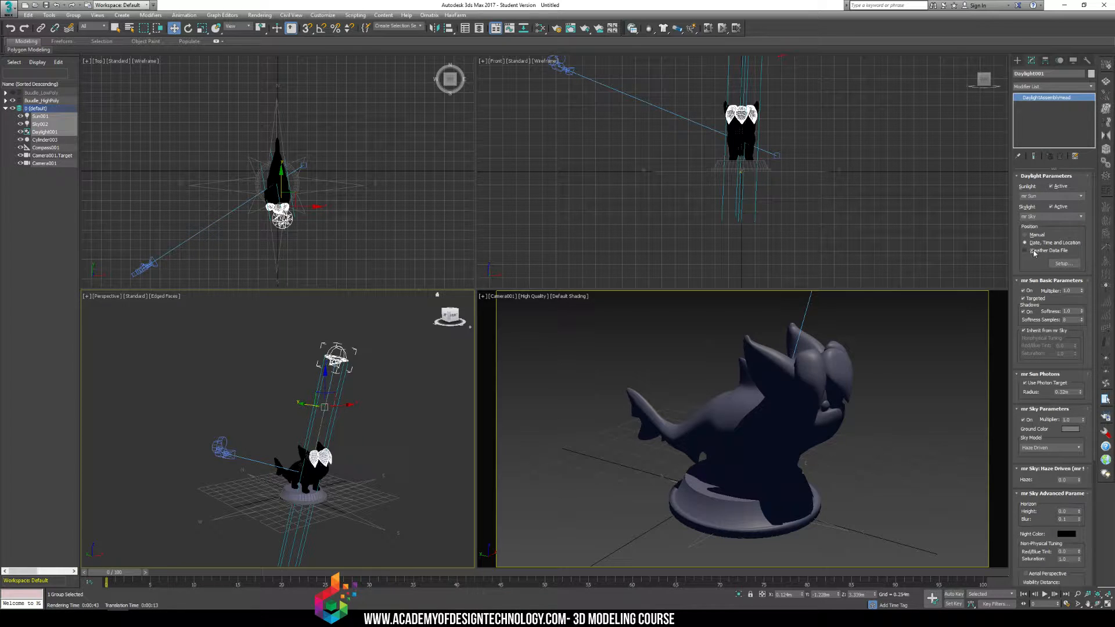
# - Switch the Daylight position to Manual and move the sun in front of the figurine, towards the camera's side
pyautogui.click(1025, 235)
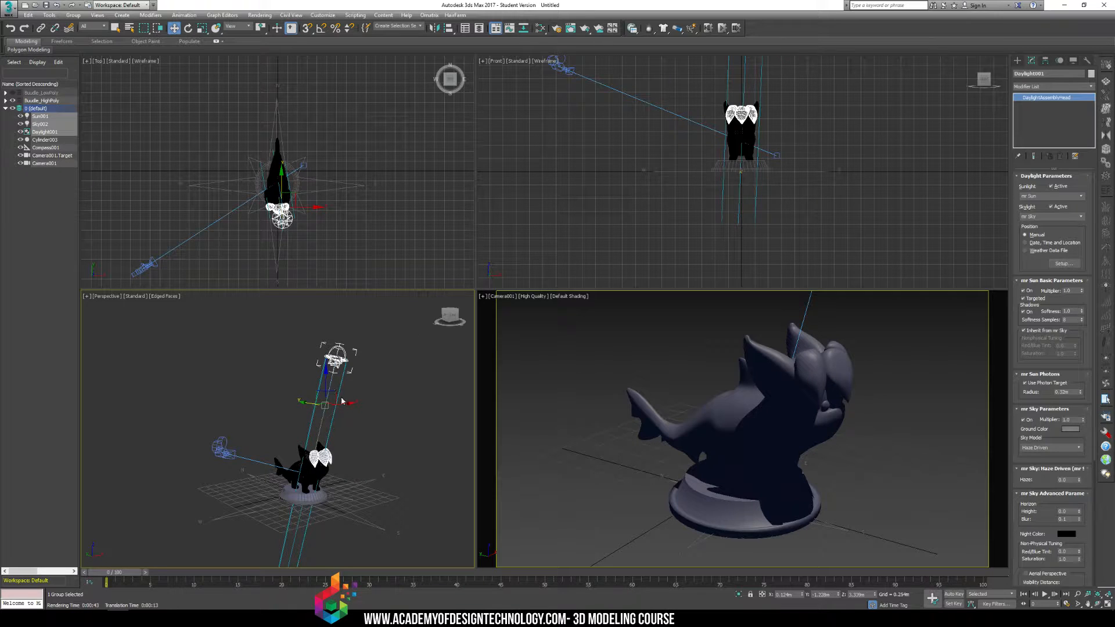
pyautogui.moveTo(315, 406); pyautogui.dragTo(329, 501)
pyautogui.moveTo(277, 204); pyautogui.dragTo(323, 122, button='middle')
pyautogui.scroll(-2, 322, 129)
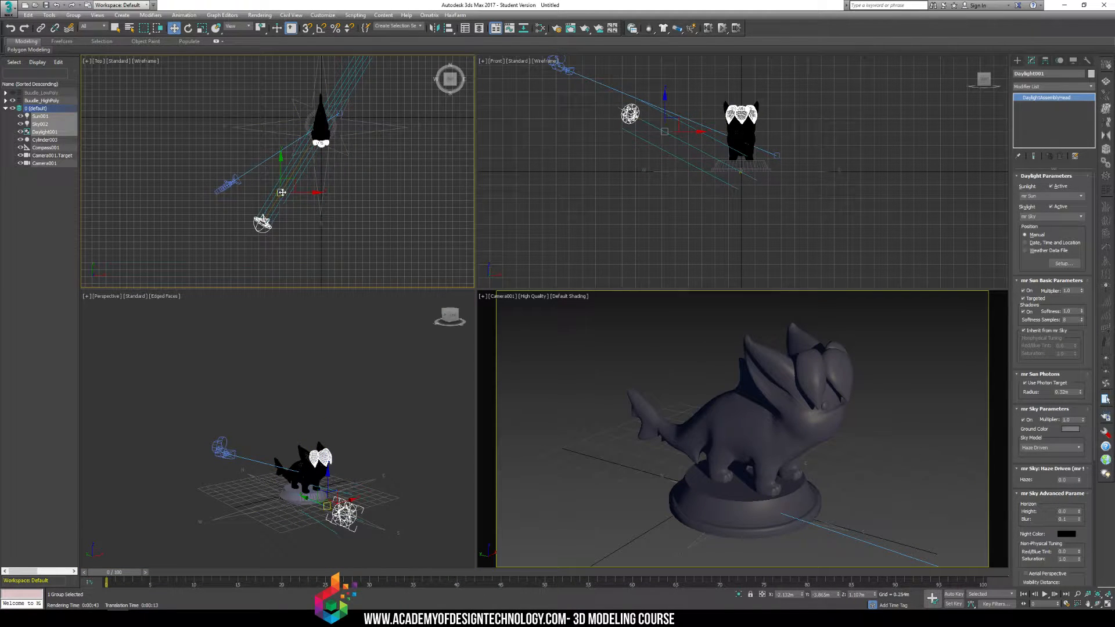
pyautogui.moveTo(281, 182)
pyautogui.mouseDown()
pyautogui.moveTo(288, 147)
pyautogui.moveTo(267, 167)
pyautogui.moveTo(298, 172)
pyautogui.mouseUp()
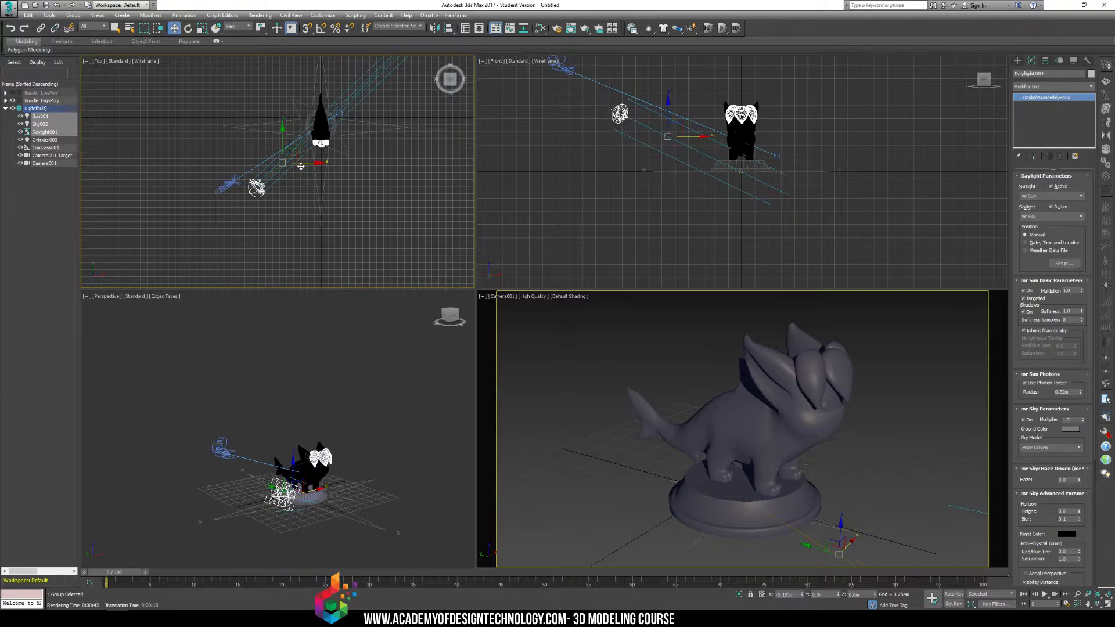
# - Raise the Daylight's sun in the Perspective view and shift it slightly sideways towards the figurine
pyautogui.middleClick(287, 453)
pyautogui.moveTo(293, 464)
pyautogui.mouseDown()
pyautogui.moveTo(294, 417)
pyautogui.moveTo(295, 460)
pyautogui.moveTo(303, 426)
pyautogui.mouseUp()
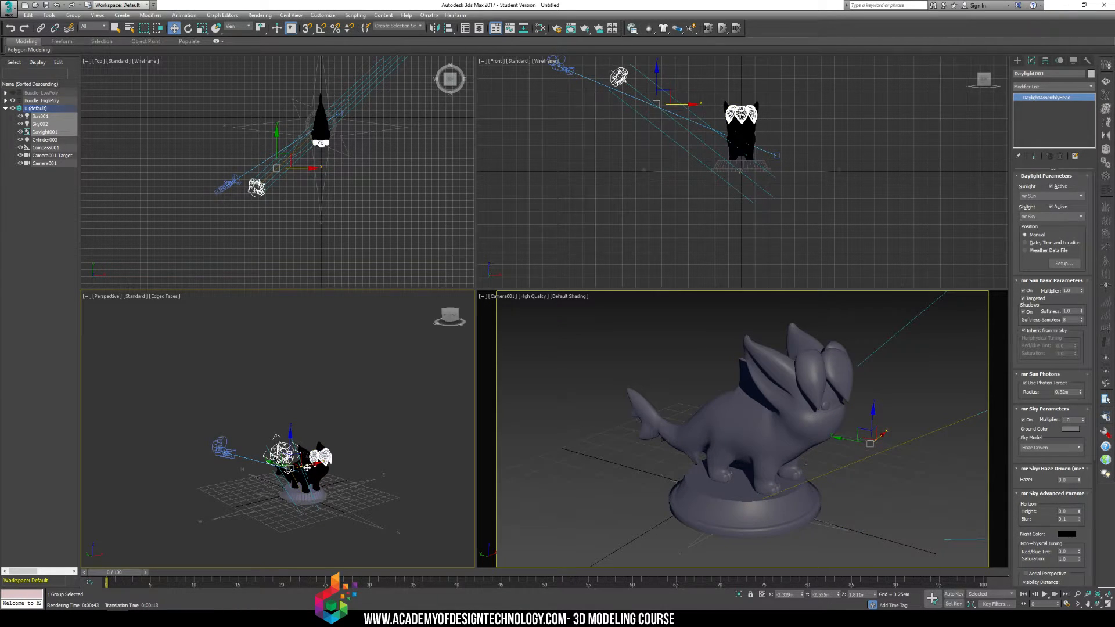
pyautogui.moveTo(310, 466)
pyautogui.mouseDown()
pyautogui.moveTo(328, 464)
pyautogui.moveTo(316, 466)
pyautogui.mouseUp()
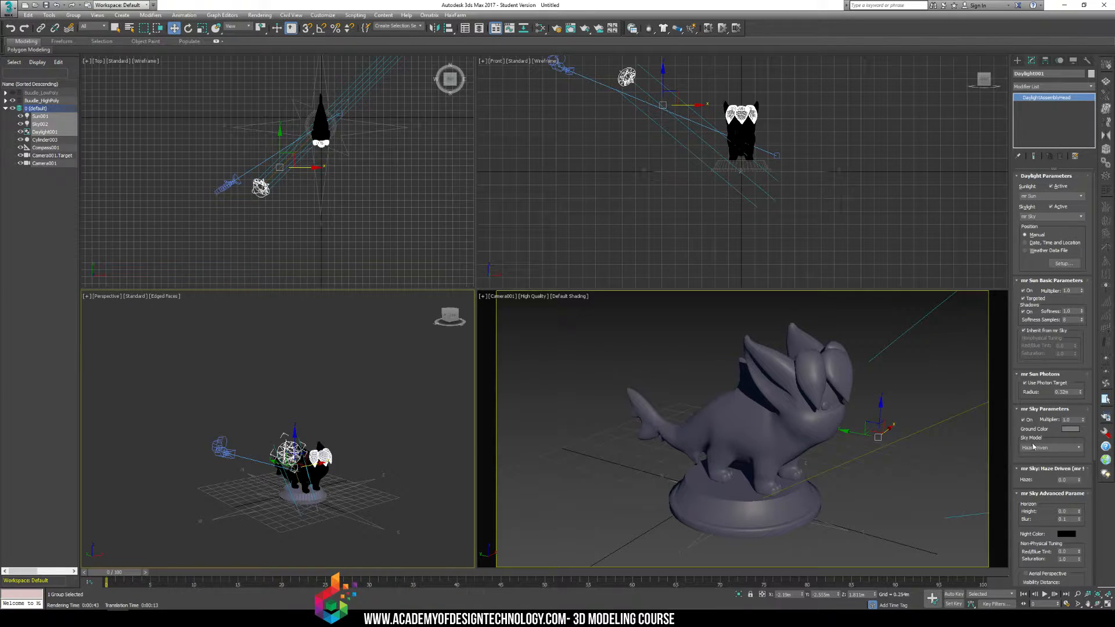
# - Set the mr Sky model to Perez All Weather, start a test render of the camera view and close the render window
pyautogui.moveTo(1016, 451); pyautogui.dragTo(1016, 285)
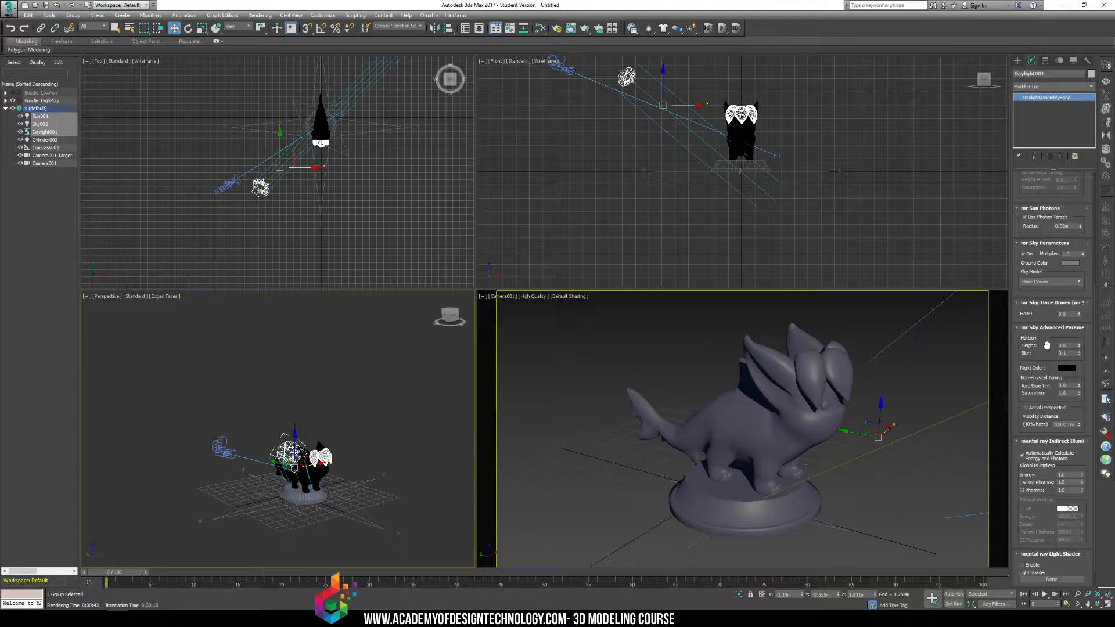
pyautogui.click(1079, 281)
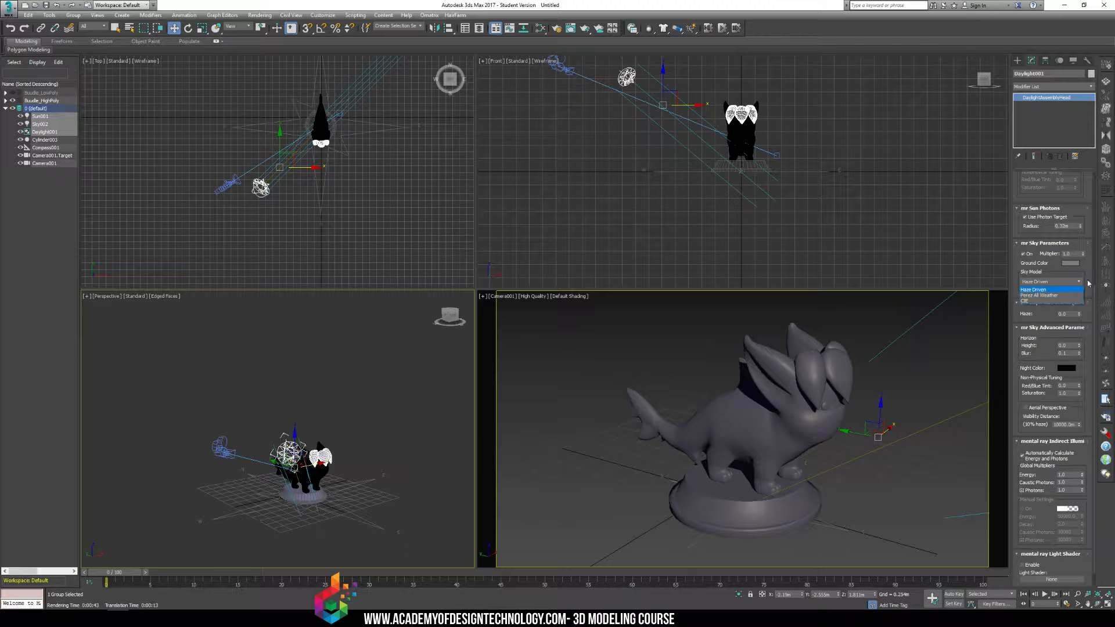
pyautogui.click(1051, 296)
pyautogui.hotkey('shift', 'q')
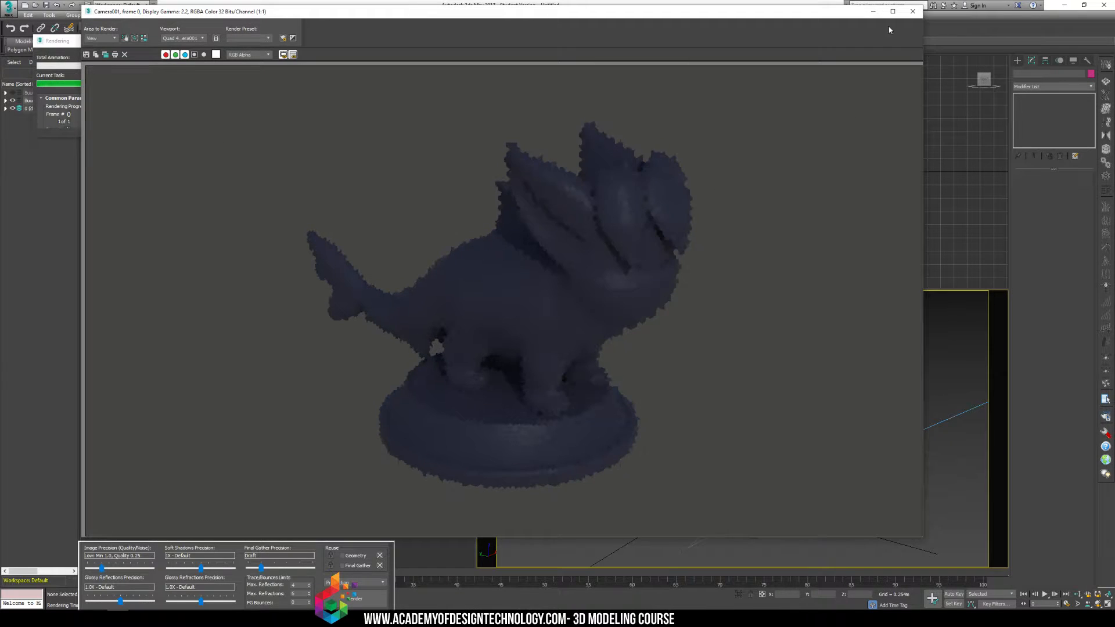
pyautogui.click(913, 13)
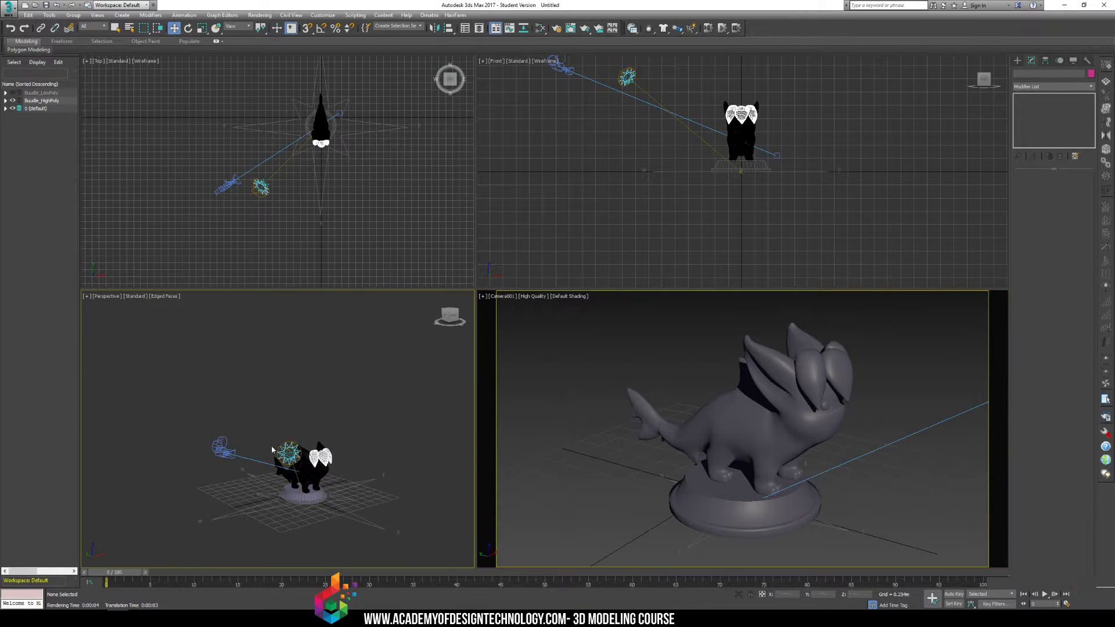
# - Set the Daylight's mr Sky model to Haze Driven and test-render the camera view
pyautogui.click(288, 452)
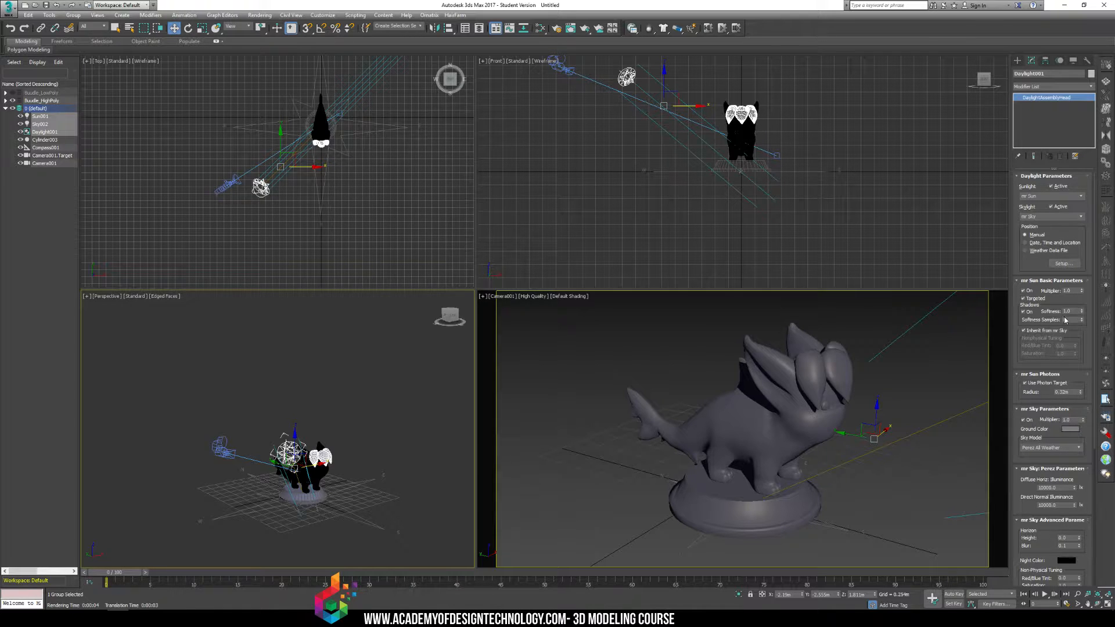
pyautogui.scroll(-3, 1055, 340)
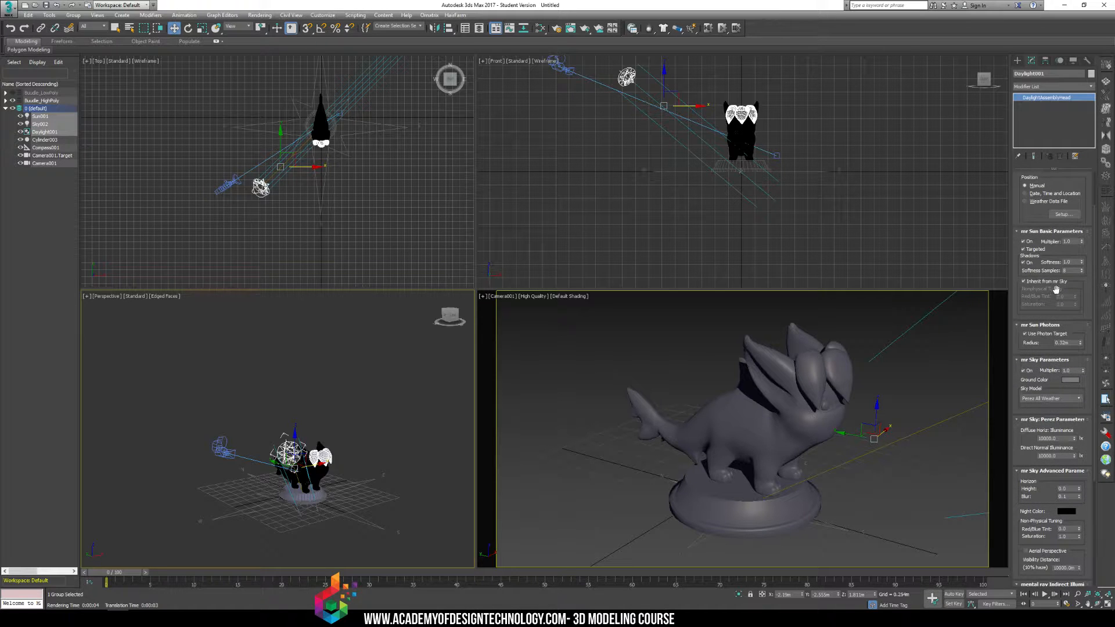
pyautogui.click(1080, 399)
pyautogui.click(1068, 406)
pyautogui.click(941, 405)
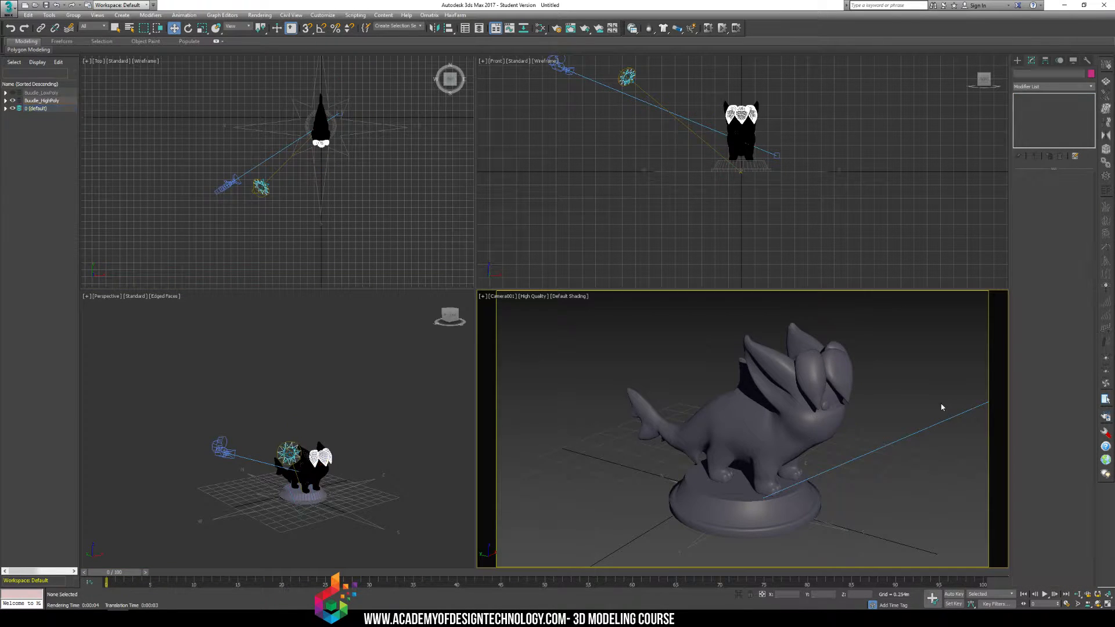
pyautogui.hotkey('shift', 'q')
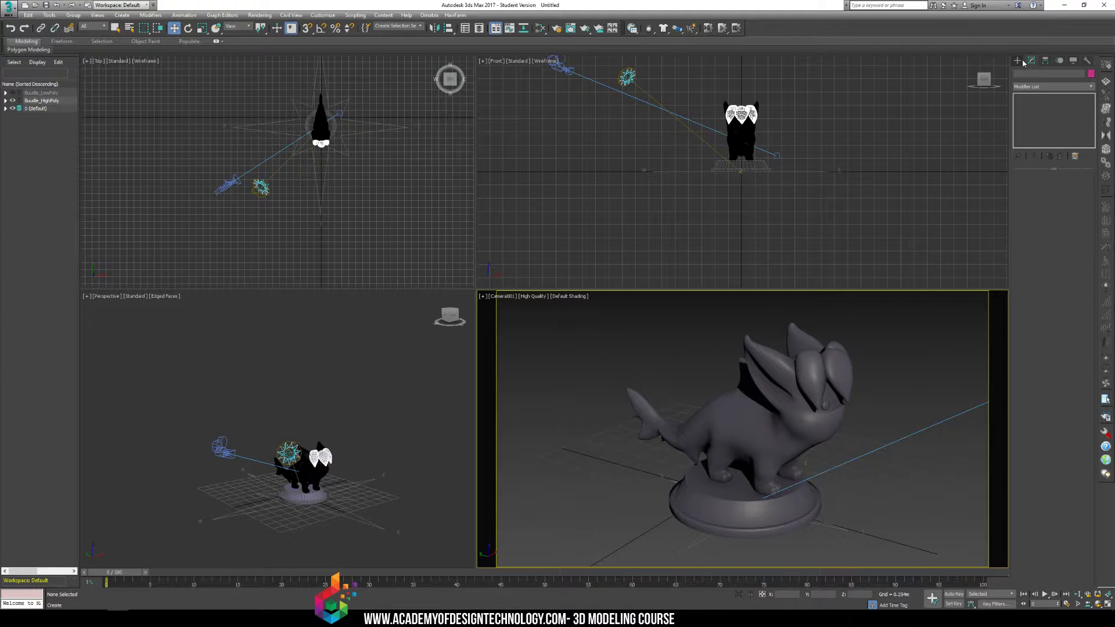
# - Create a standard Omni light beside the figurine in the Front view
pyautogui.click(1018, 61)
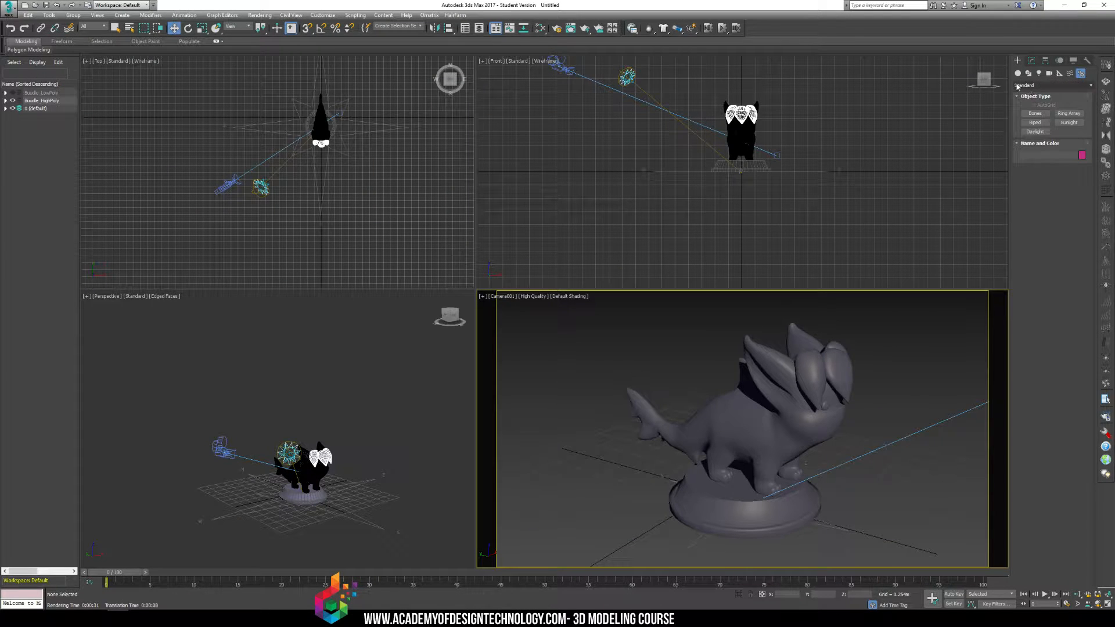
pyautogui.click(1039, 73)
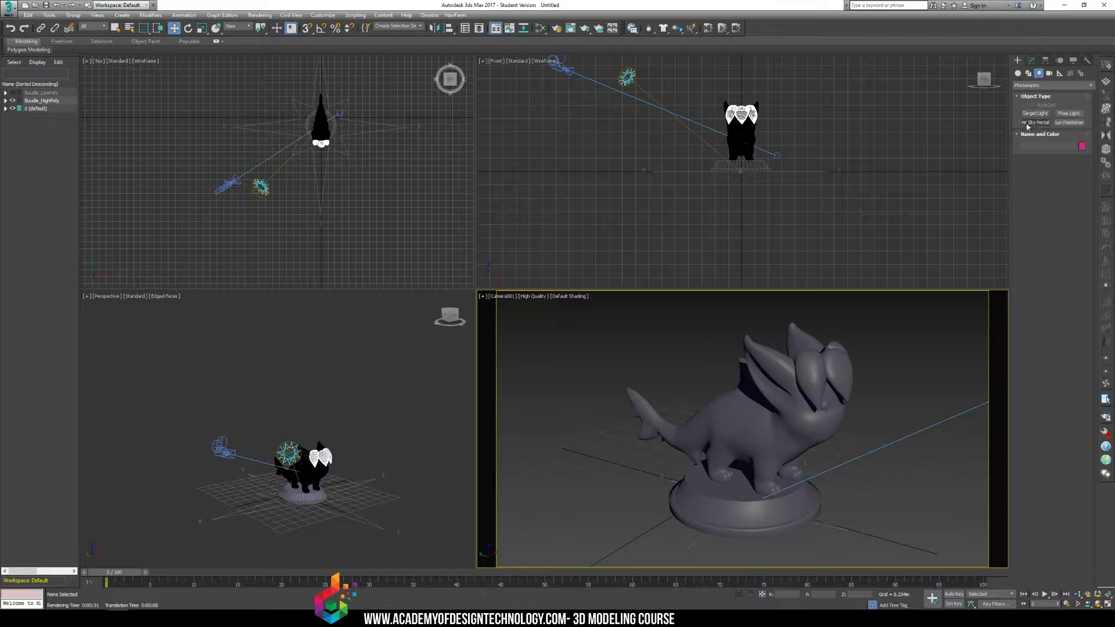
pyautogui.click(1036, 86)
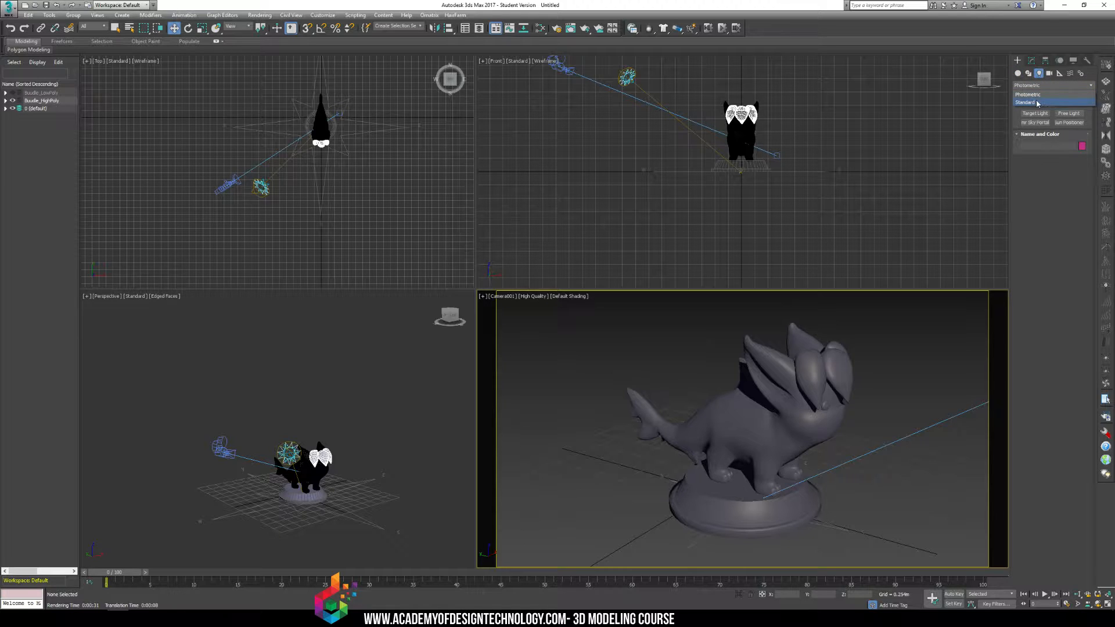
pyautogui.click(1037, 103)
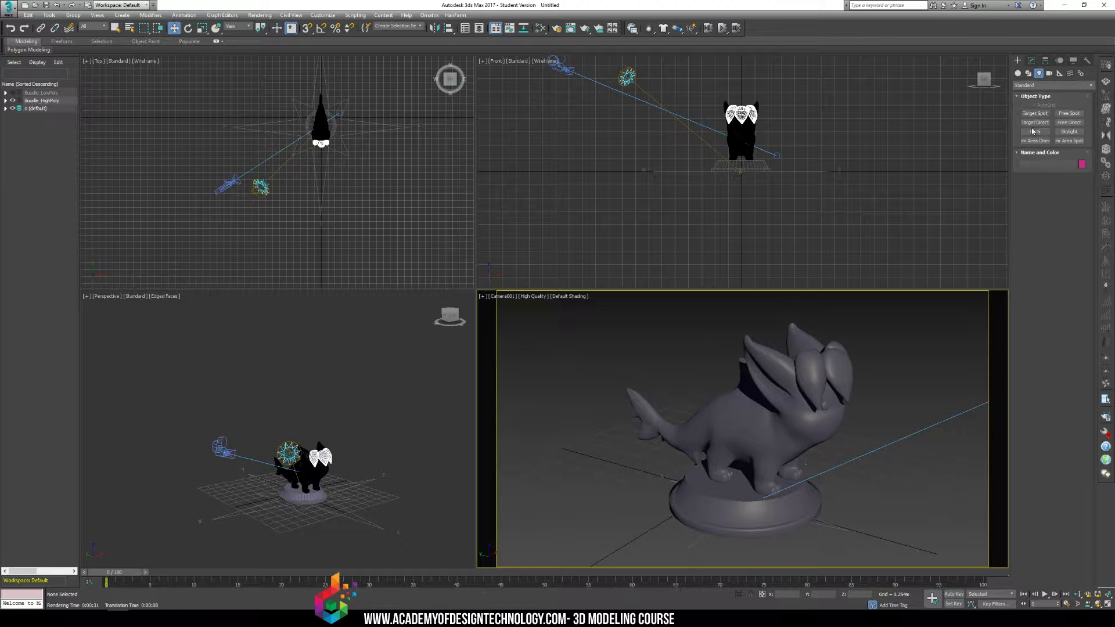
pyautogui.click(1033, 132)
pyautogui.click(789, 133)
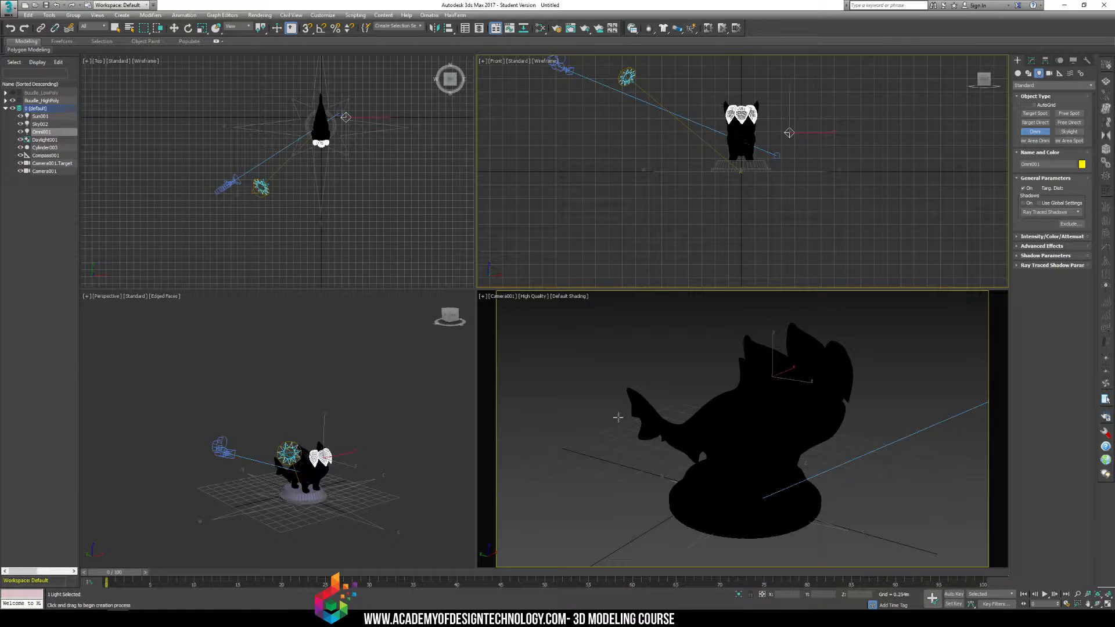
# - Move the Omni light behind the figurine, above its tail as seen in the camera view, and deselect it
pyautogui.rightClick(677, 374)
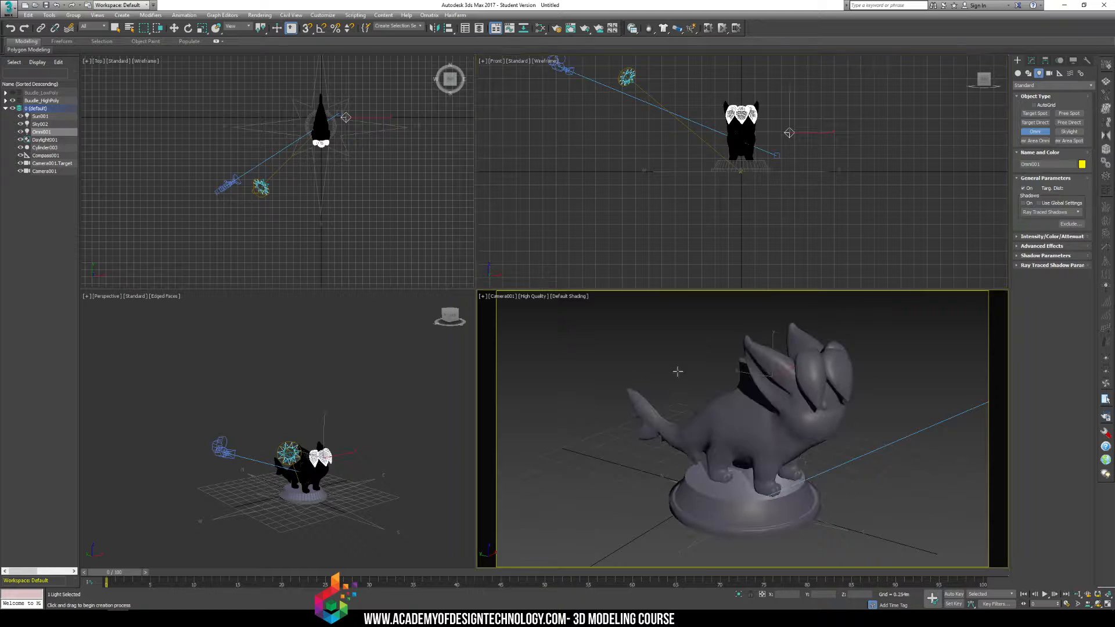
pyautogui.press('w')
pyautogui.moveTo(743, 380); pyautogui.dragTo(668, 375)
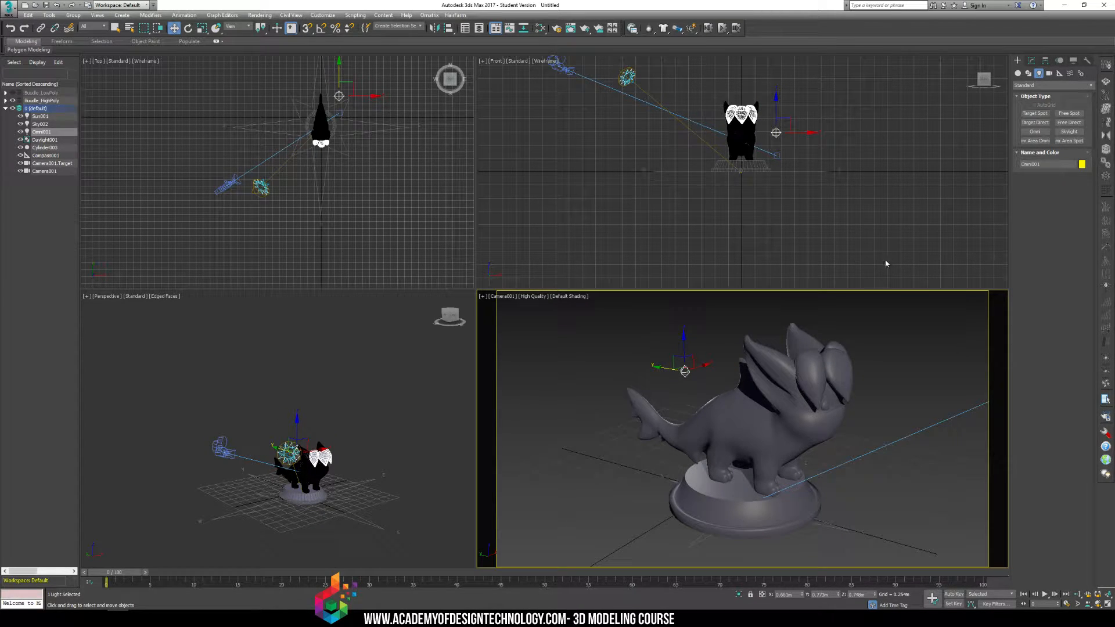
pyautogui.click(914, 380)
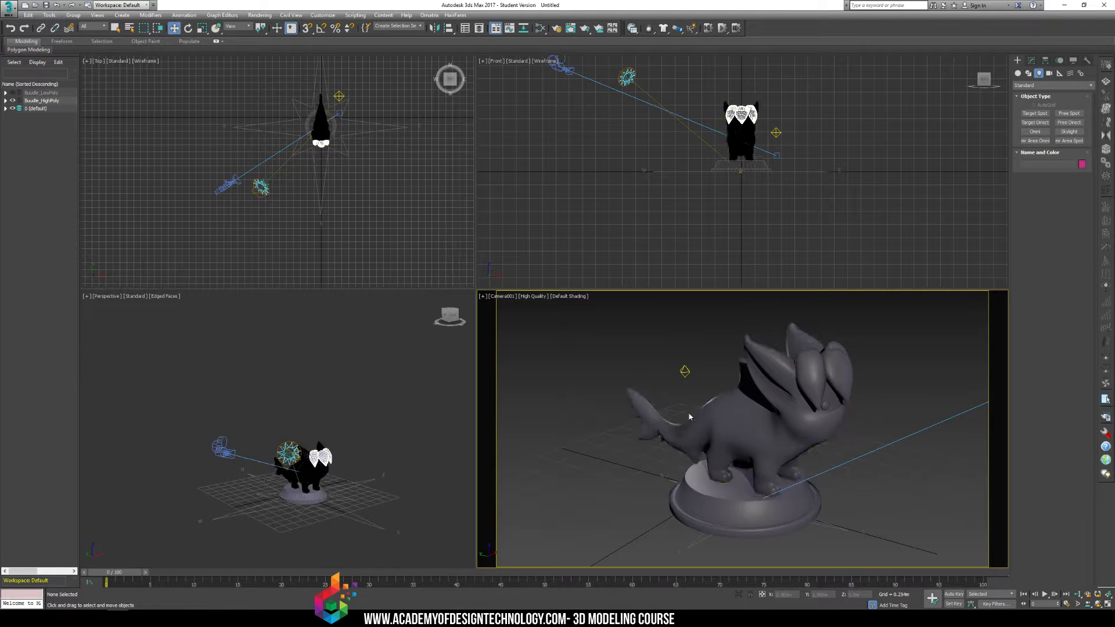
# - Move the Daylight in the Perspective view to just behind the camera, facing the figurine
pyautogui.click(291, 446)
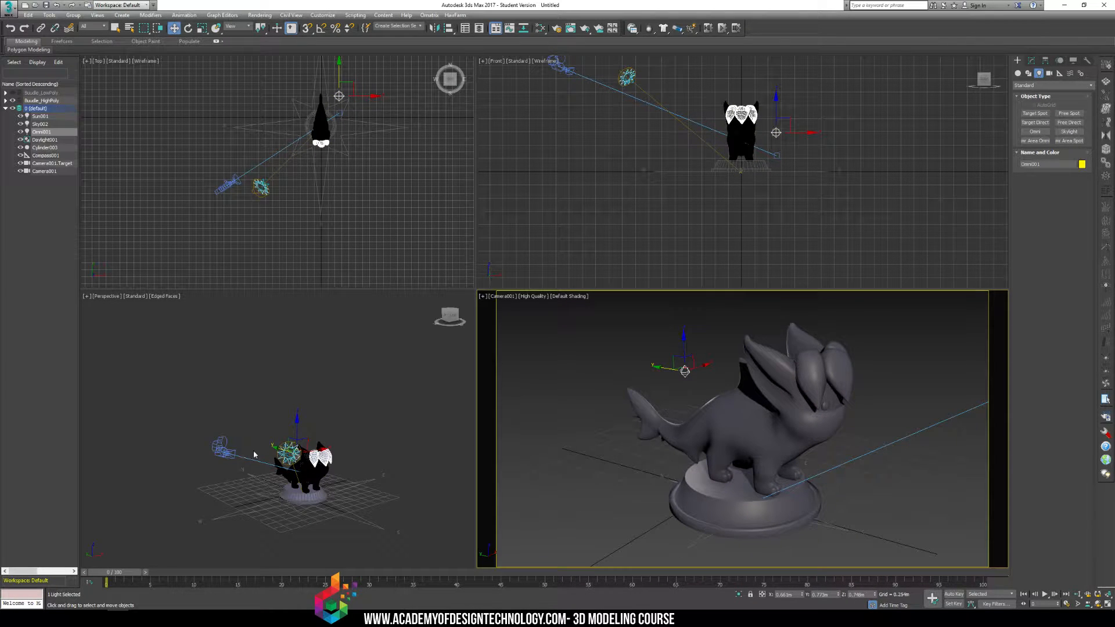
pyautogui.click(295, 458)
pyautogui.click(293, 441)
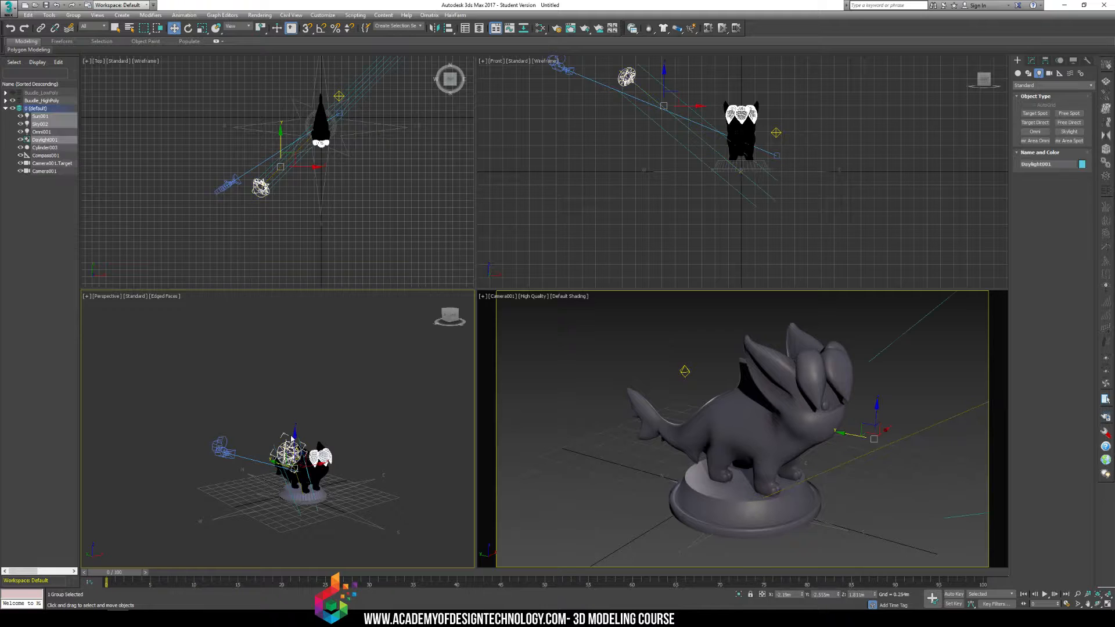
pyautogui.moveTo(295, 435); pyautogui.dragTo(220, 465)
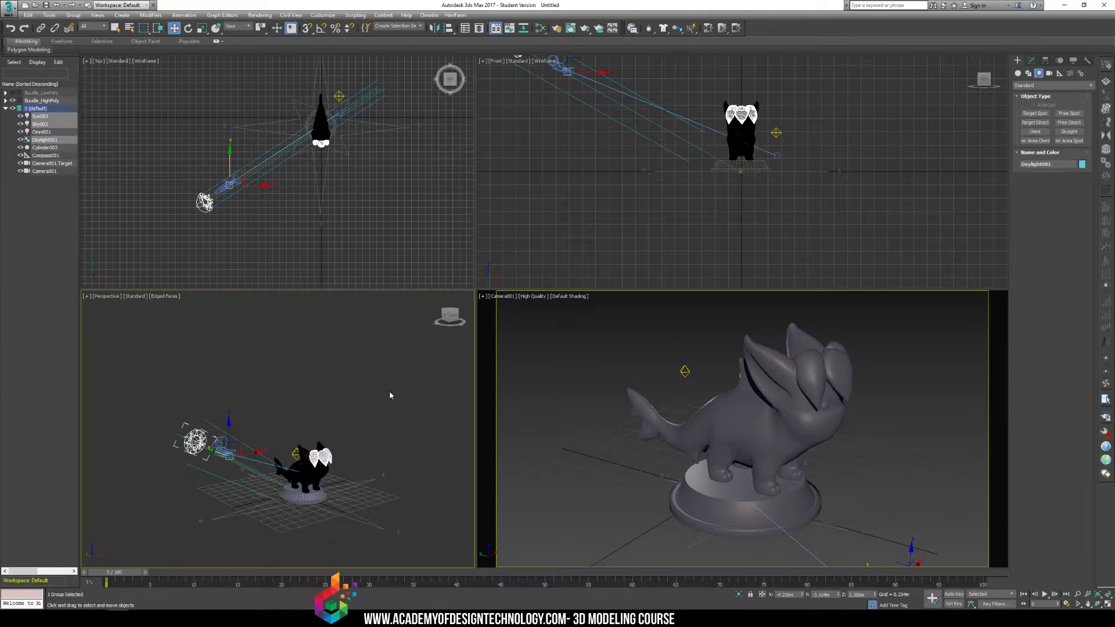
# - Move the Omni light horizontally much farther behind the figurine, away from the camera
pyautogui.click(658, 364)
pyautogui.click(684, 372)
pyautogui.moveTo(664, 370); pyautogui.dragTo(696, 315)
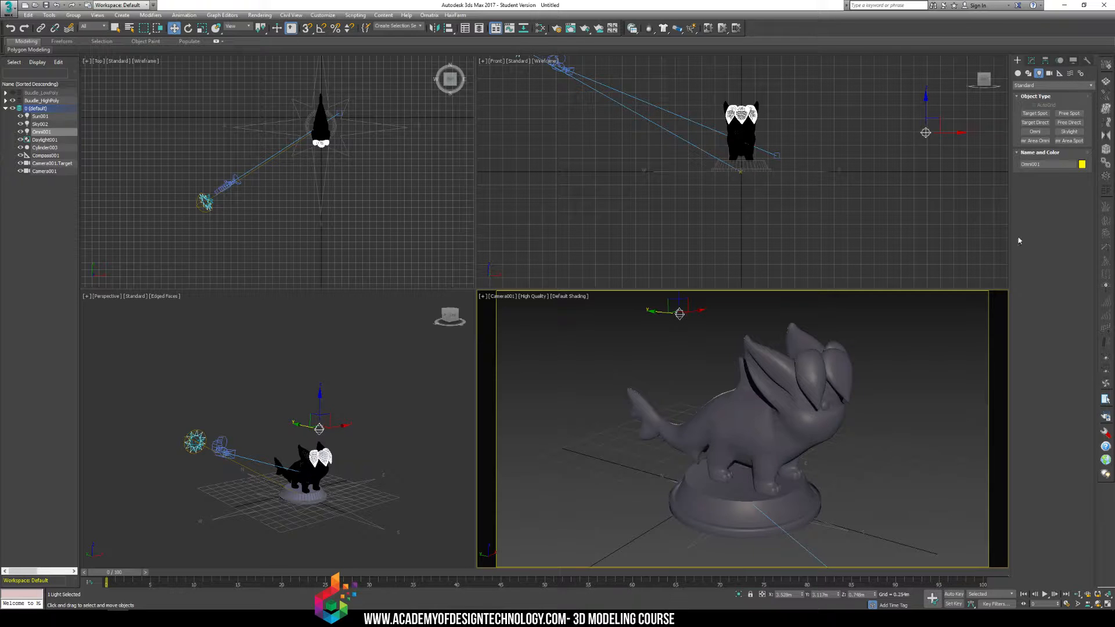
# - Give the Omni light a pale warm yellow color in its intensity and color parameters, then deselect it
pyautogui.click(1030, 60)
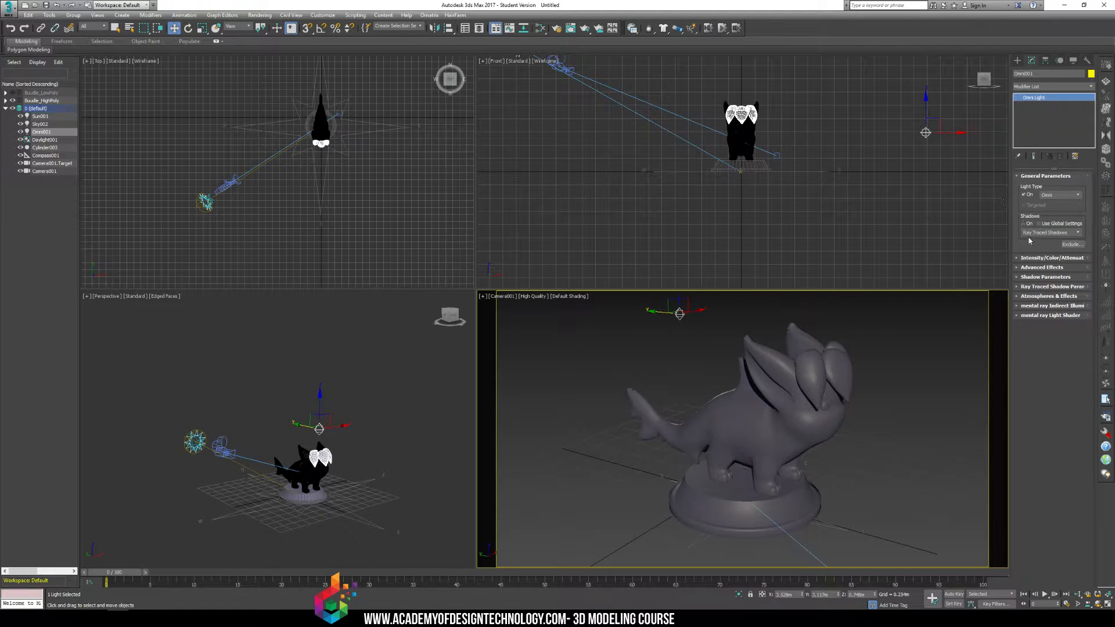
pyautogui.click(1034, 258)
pyautogui.click(1075, 271)
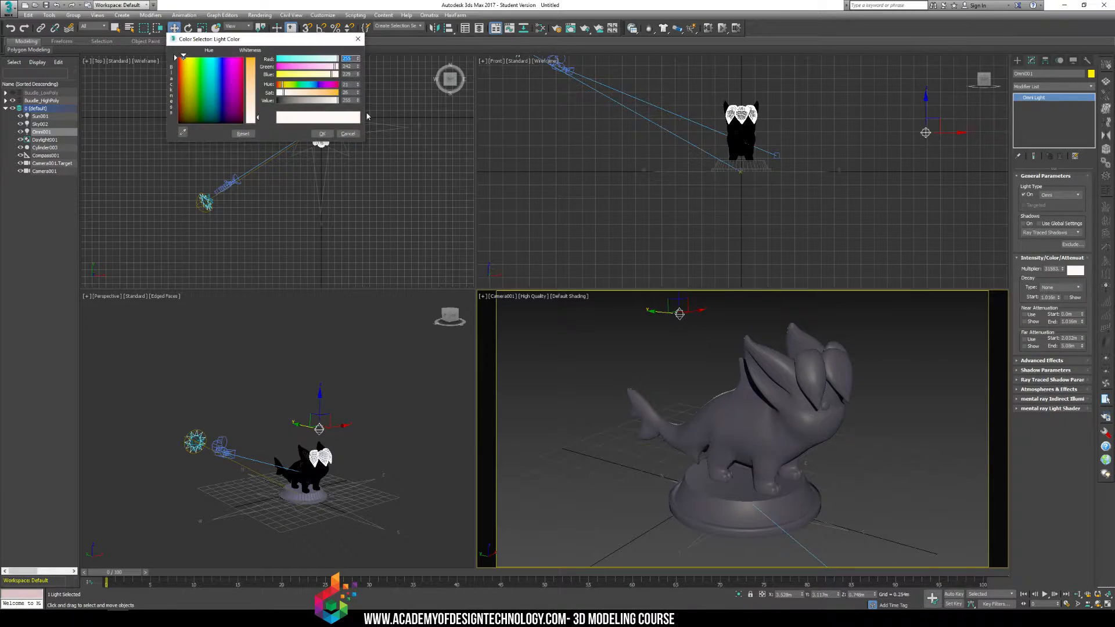
pyautogui.click(296, 94)
pyautogui.moveTo(297, 96); pyautogui.dragTo(329, 66)
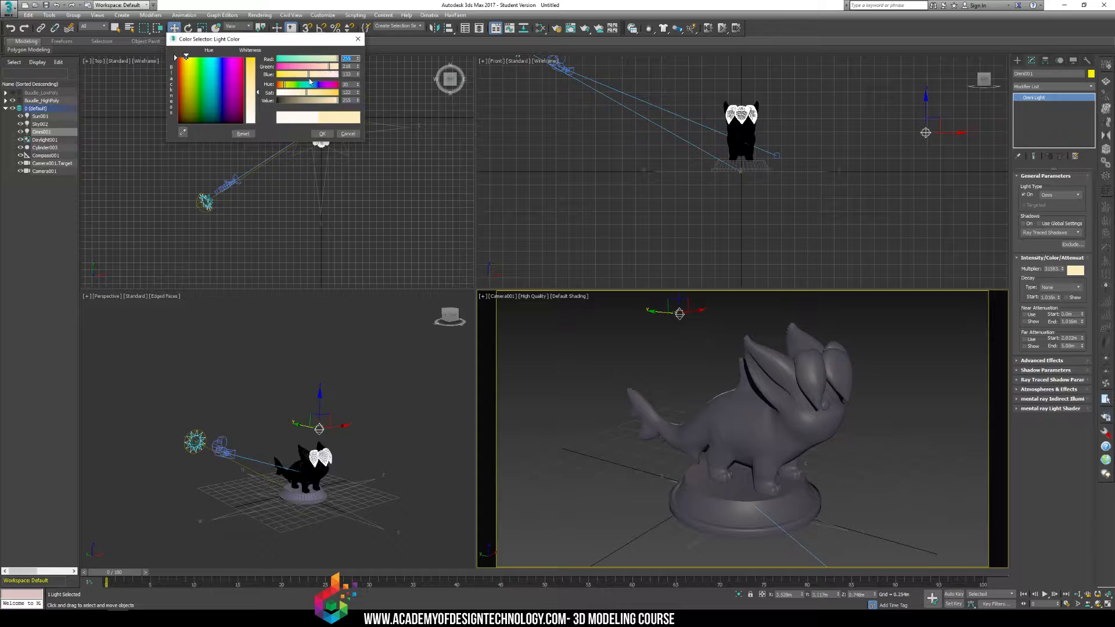
pyautogui.click(322, 134)
pyautogui.click(409, 346)
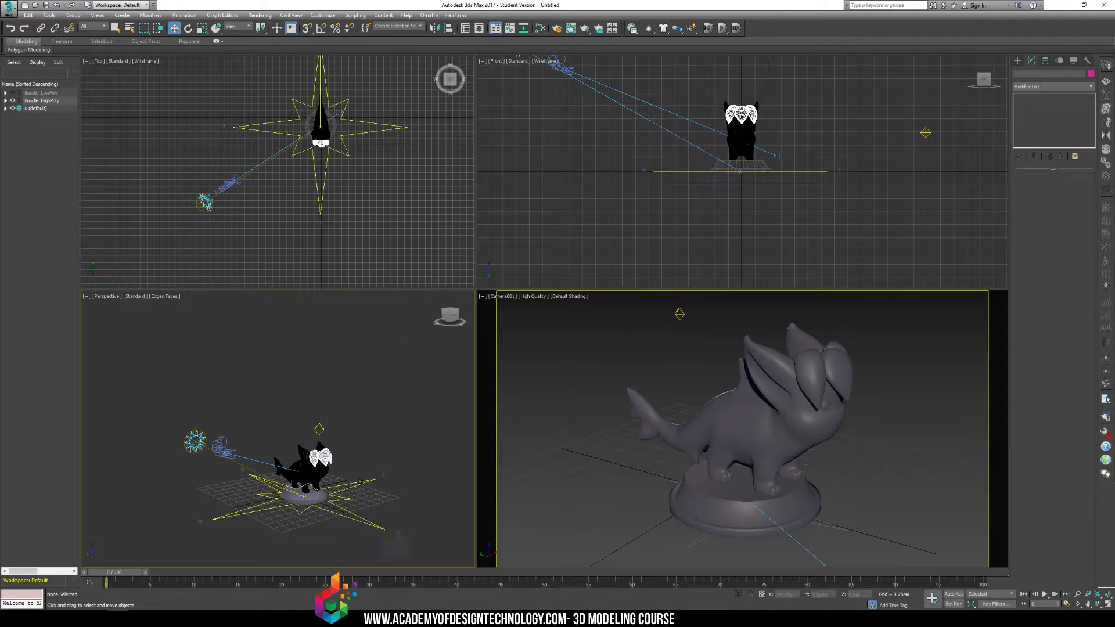
# - Change the Night Color of the Daylight's mr Sky to a dark blue
pyautogui.click(195, 442)
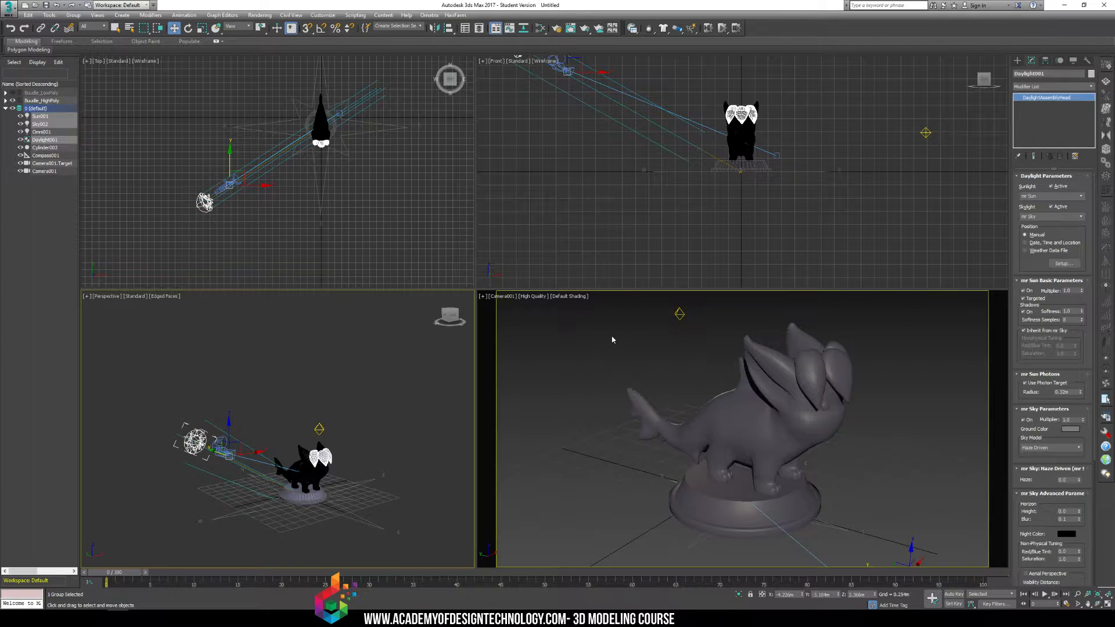
pyautogui.moveTo(1014, 540); pyautogui.dragTo(1023, 384)
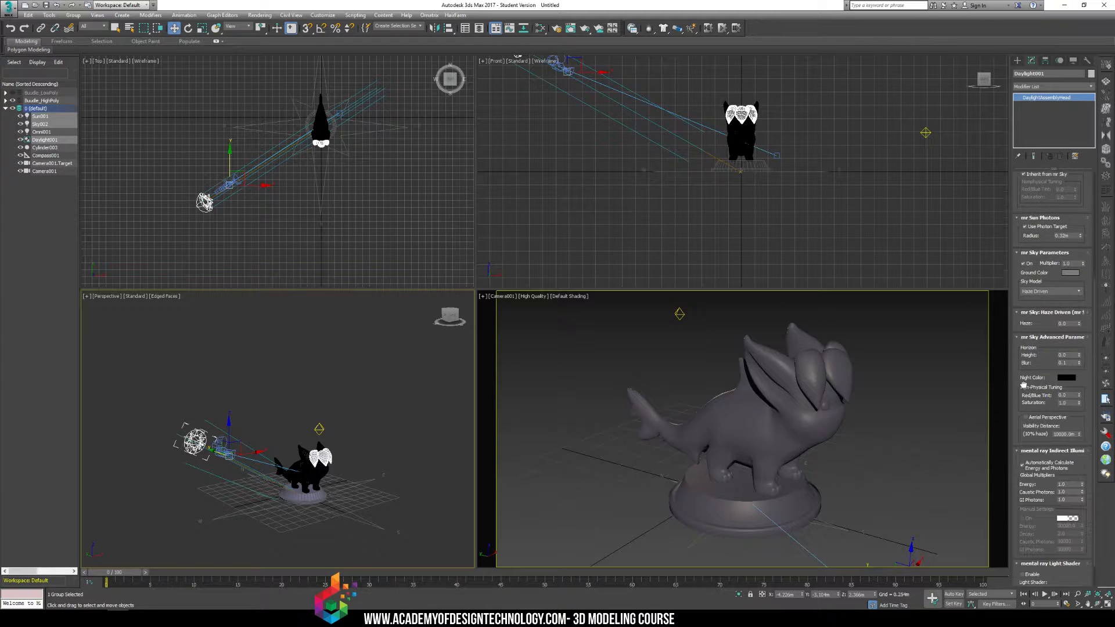
pyautogui.click(1066, 377)
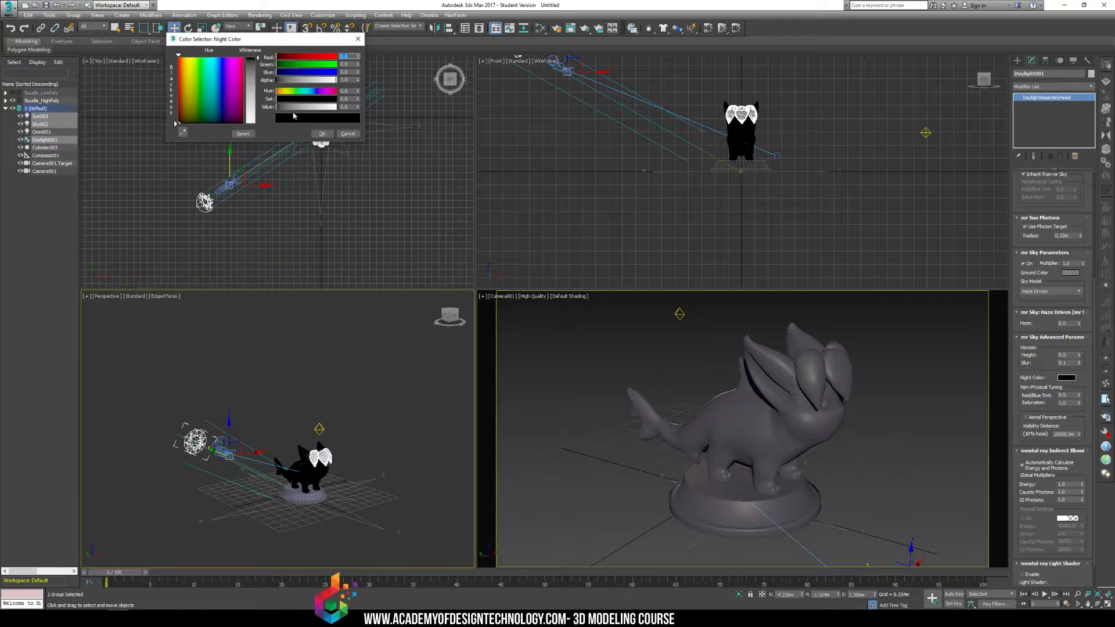
pyautogui.click(283, 73)
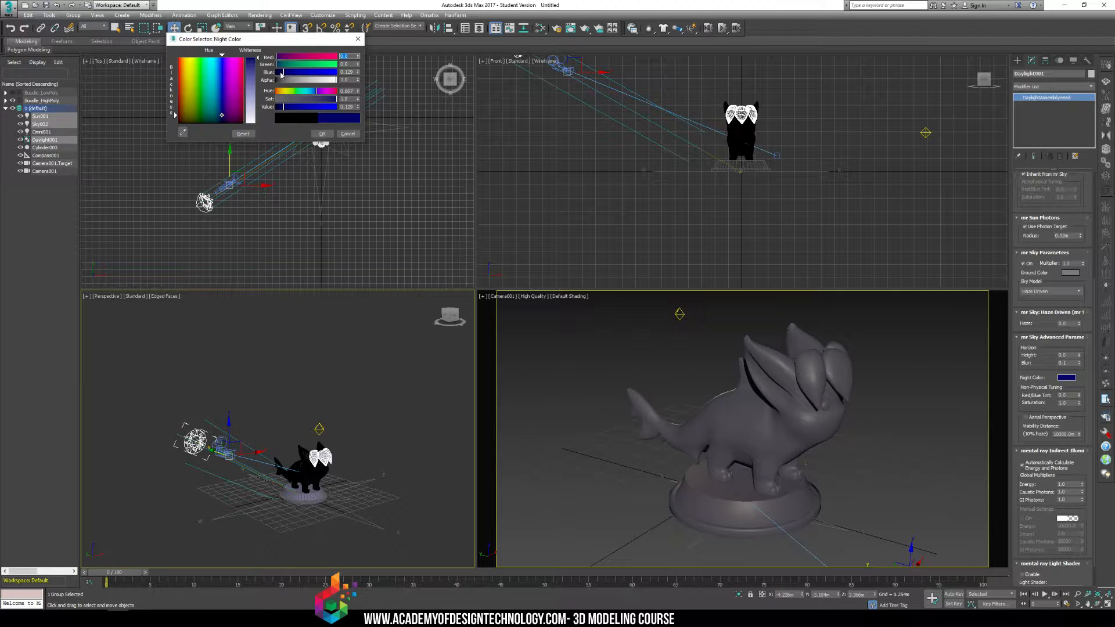
pyautogui.click(322, 134)
# - Render the camera view to check the new lighting and close the render window
pyautogui.click(699, 381)
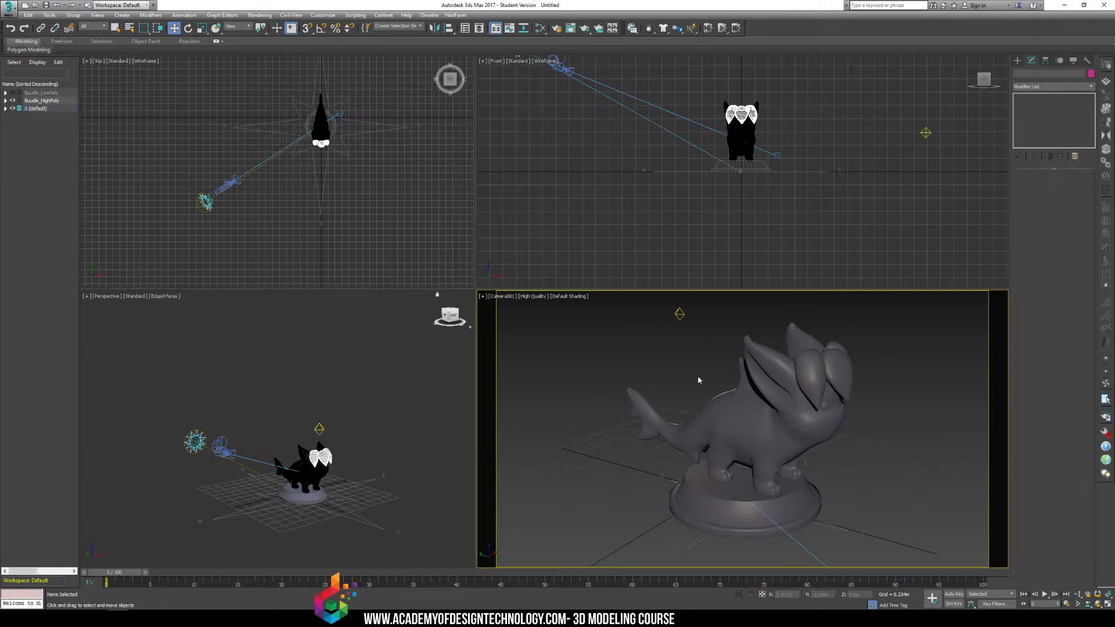
pyautogui.hotkey('shift', 'q')
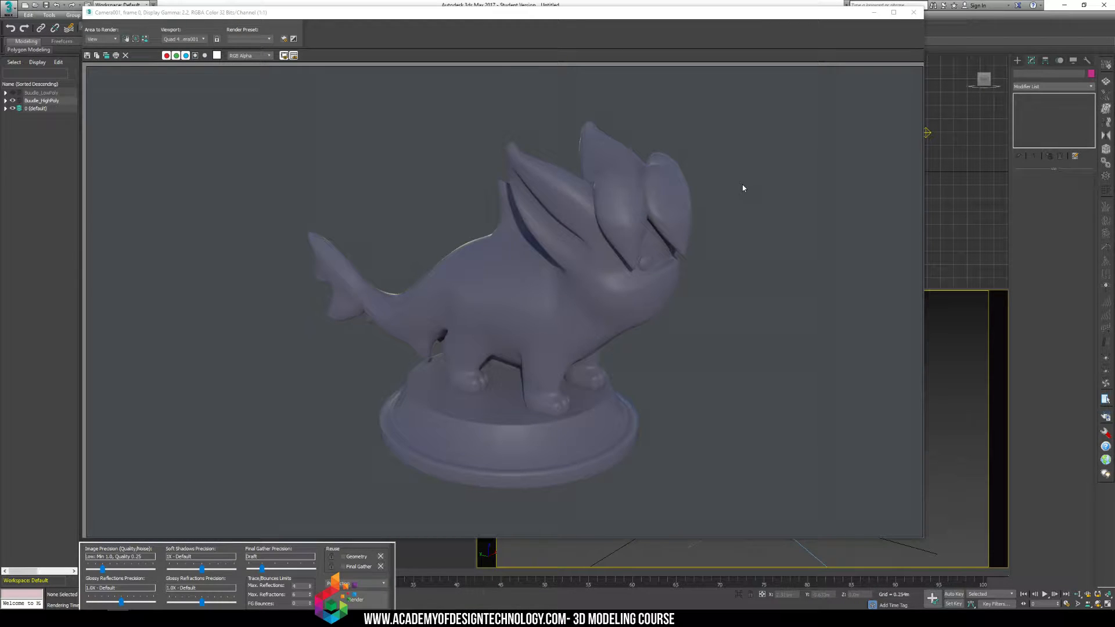
pyautogui.click(910, 17)
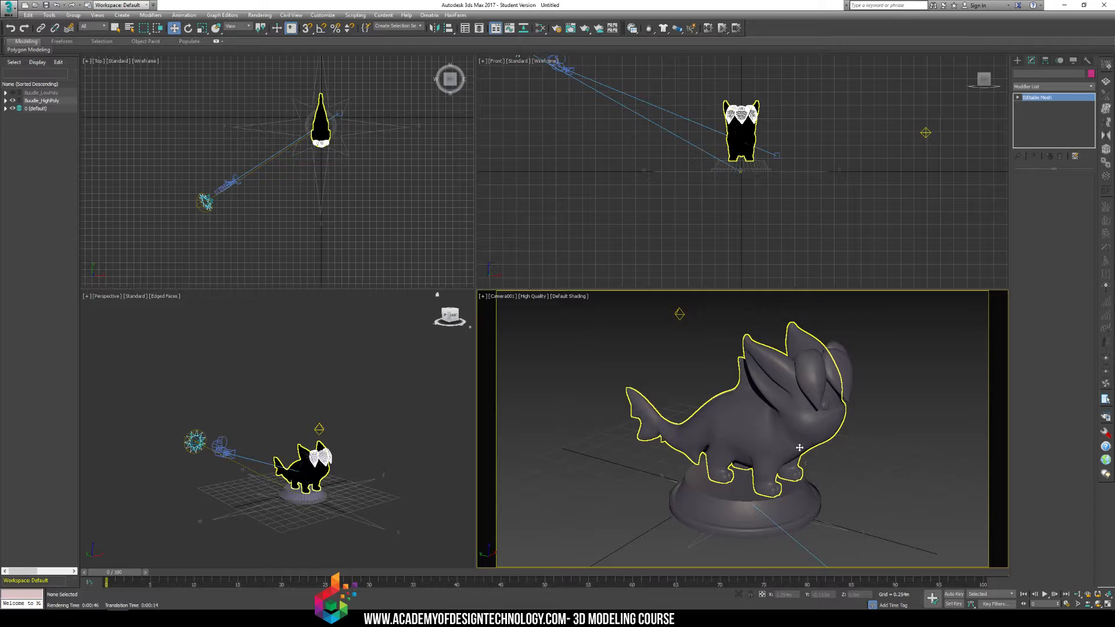
# - Select the figurine's body, hair and eyes together with the round base
pyautogui.click(800, 498)
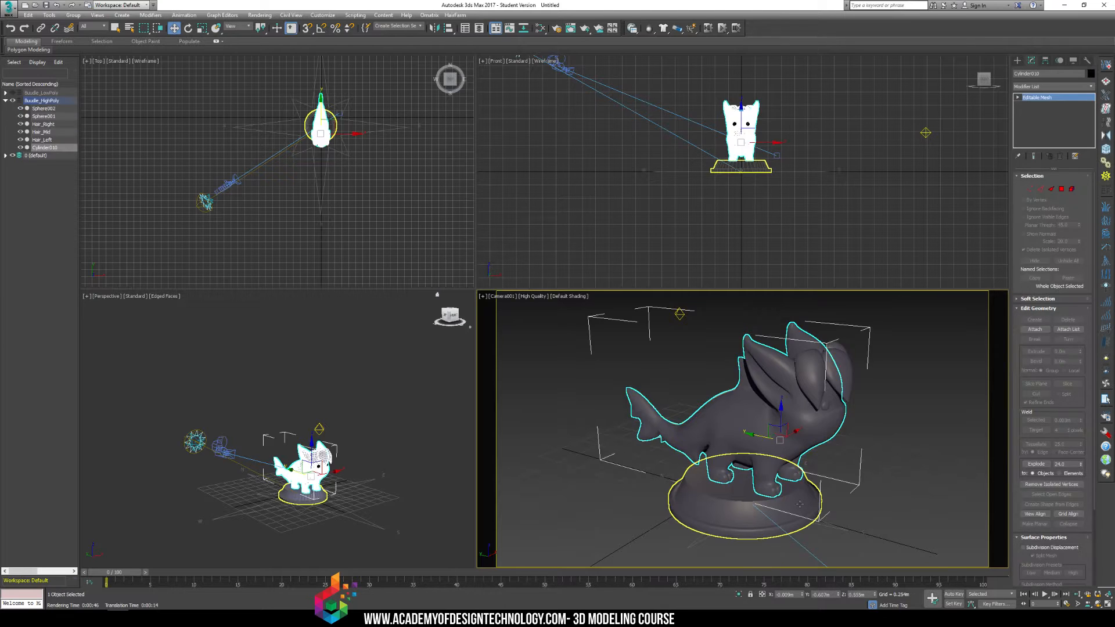
pyautogui.keyDown('ctrl'); pyautogui.click(791, 419); pyautogui.keyUp('ctrl')
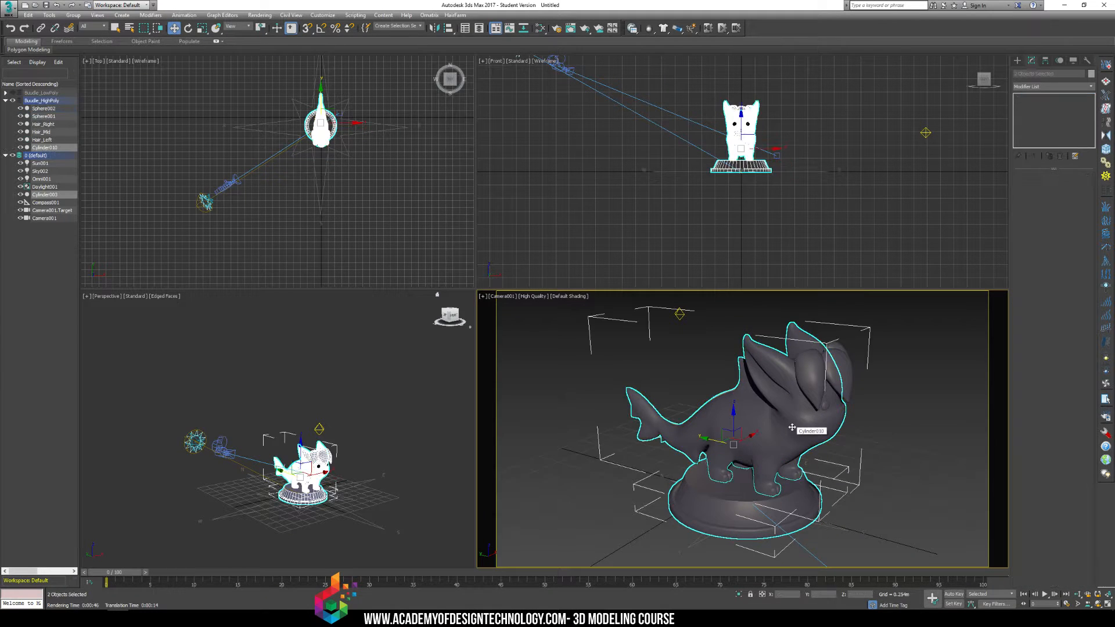
pyautogui.keyDown('ctrl'); pyautogui.doubleClick(746, 414); pyautogui.keyUp('ctrl')
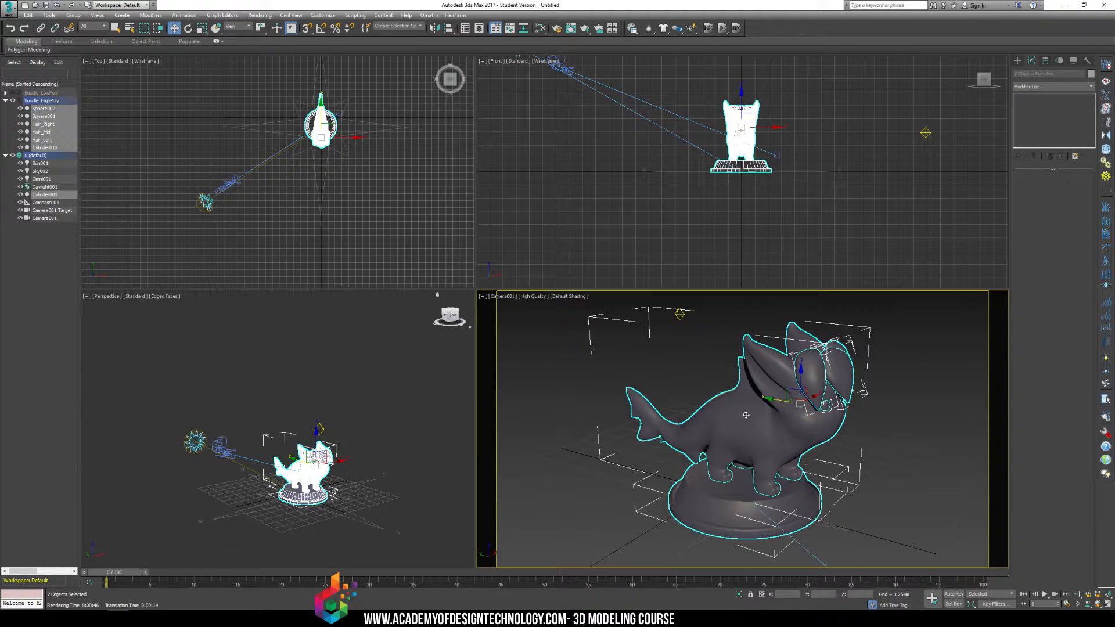
# - Open the Slate Material Editor, enlarge its window and widen the material browser so full material names fit
pyautogui.press('m')
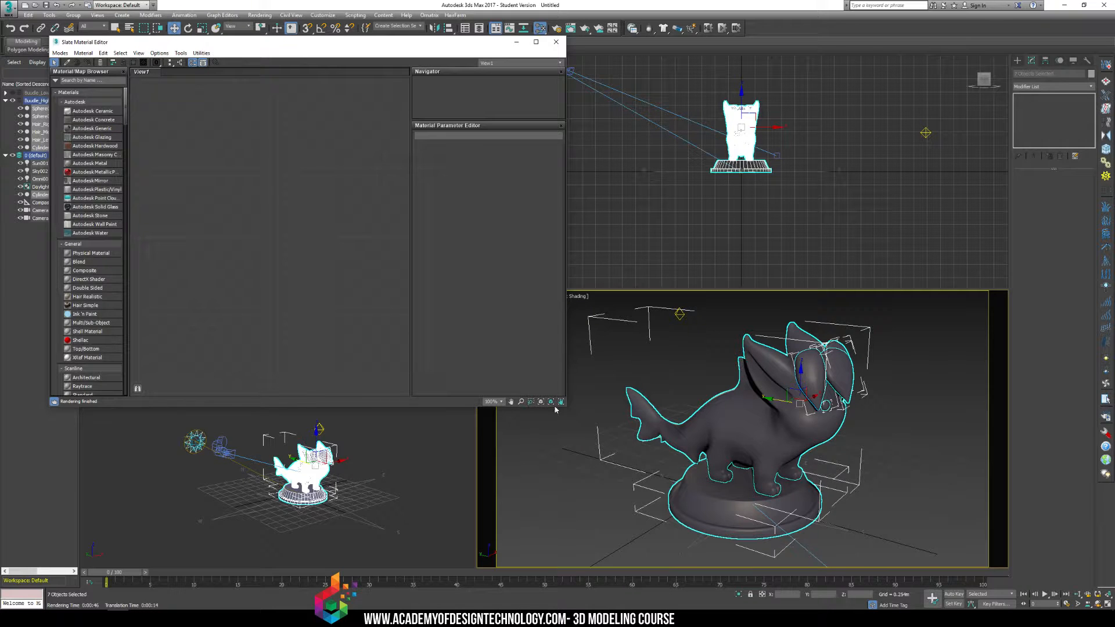
pyautogui.moveTo(564, 406); pyautogui.dragTo(720, 494)
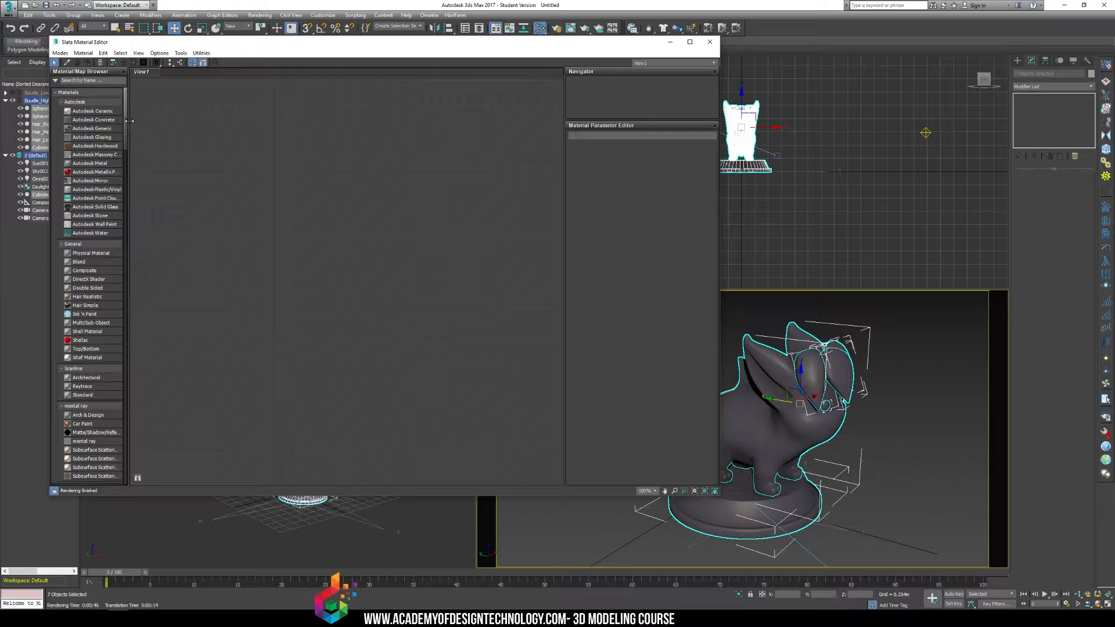
pyautogui.moveTo(127, 119); pyautogui.dragTo(161, 119)
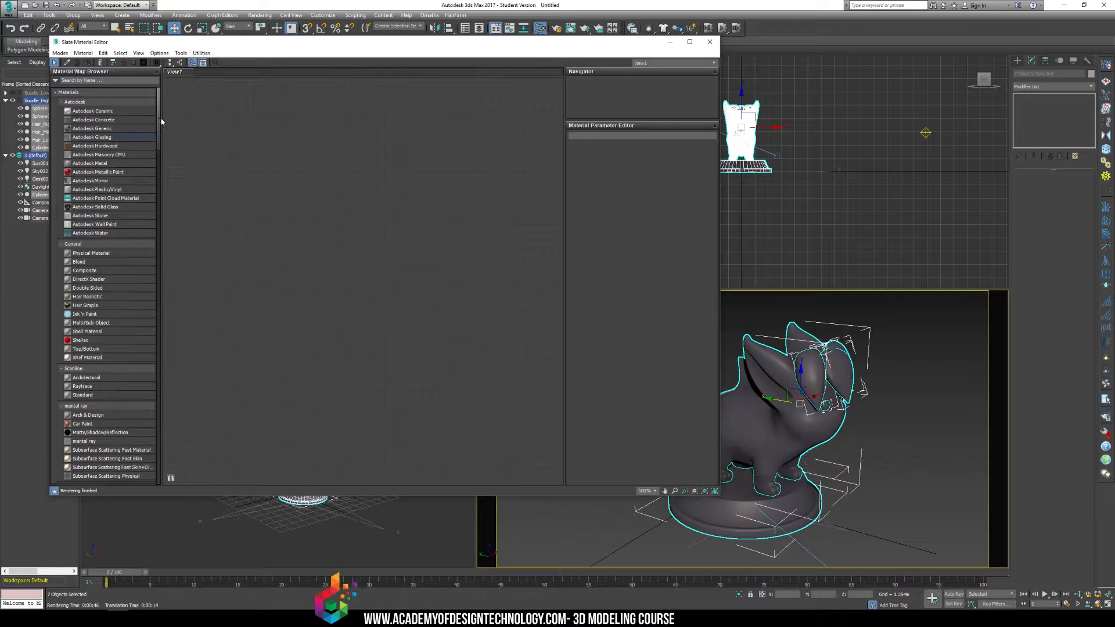
# - Browse the available materials and maps, including the Plastic, Sitework and Stucco categories of the Autodesk Material Library
pyautogui.moveTo(161, 121); pyautogui.dragTo(160, 161)
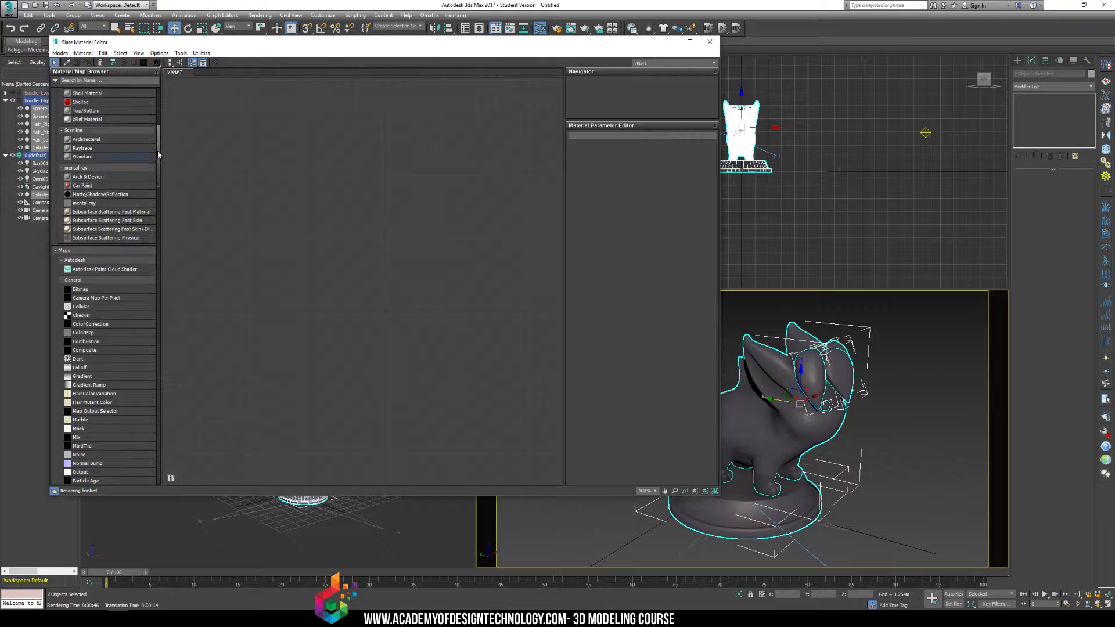
pyautogui.moveTo(158, 155); pyautogui.dragTo(156, 343)
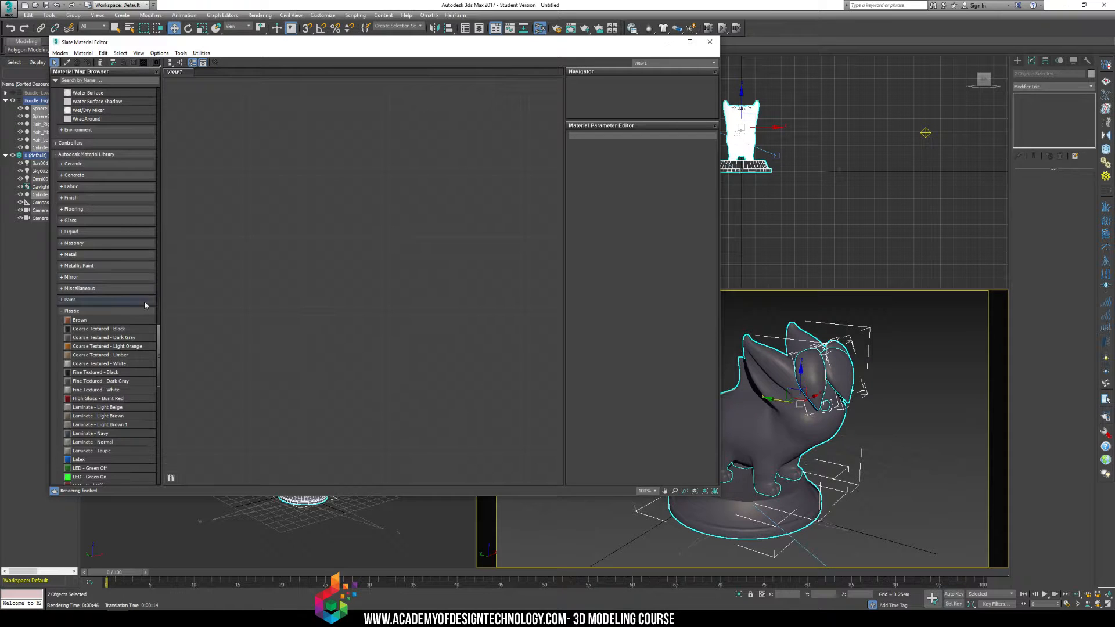
pyautogui.scroll(-10, 145, 370)
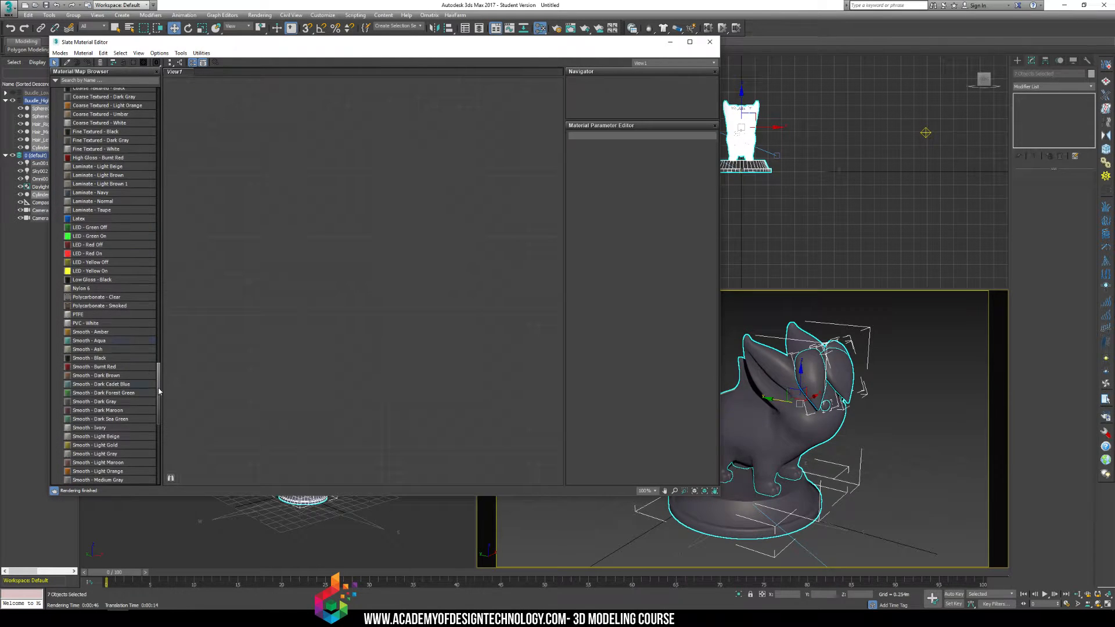
pyautogui.scroll(-13, 149, 384)
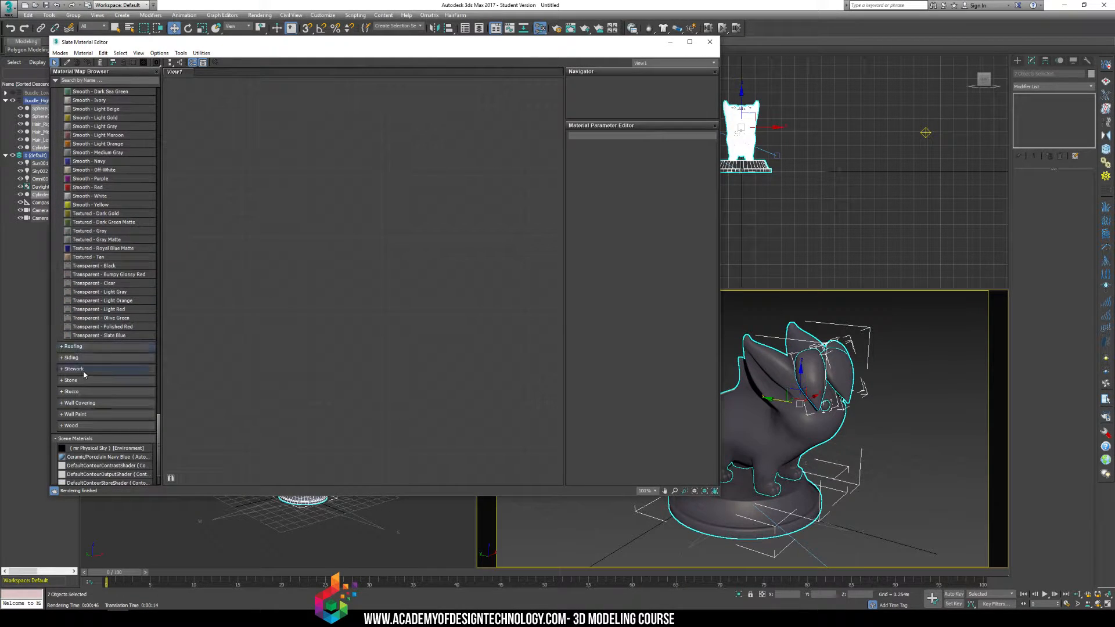
pyautogui.click(74, 369)
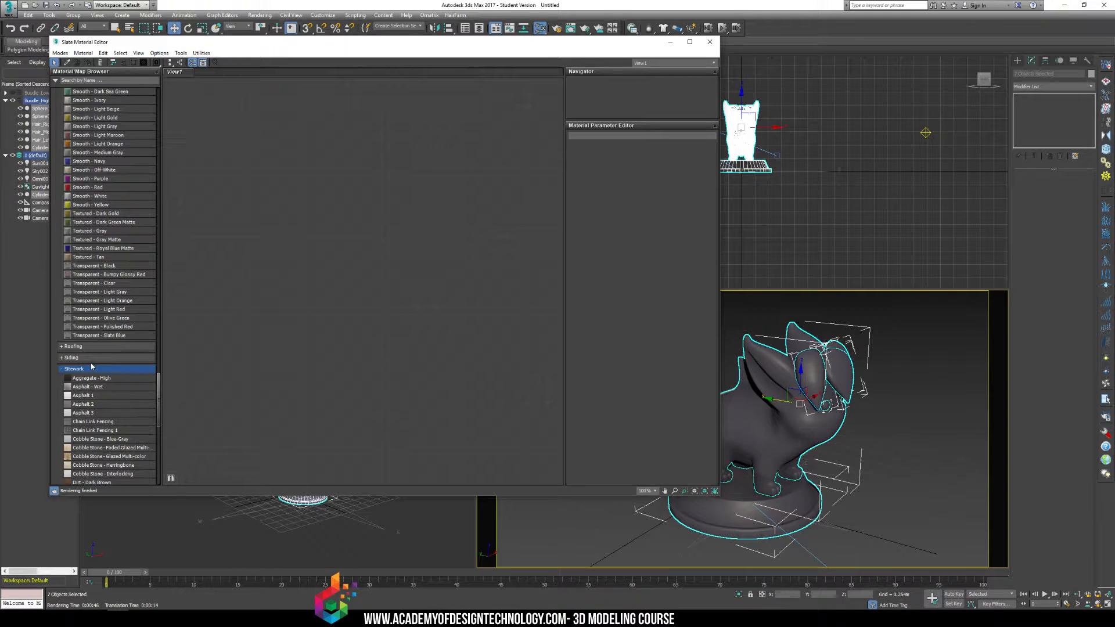
pyautogui.click(85, 373)
pyautogui.click(81, 392)
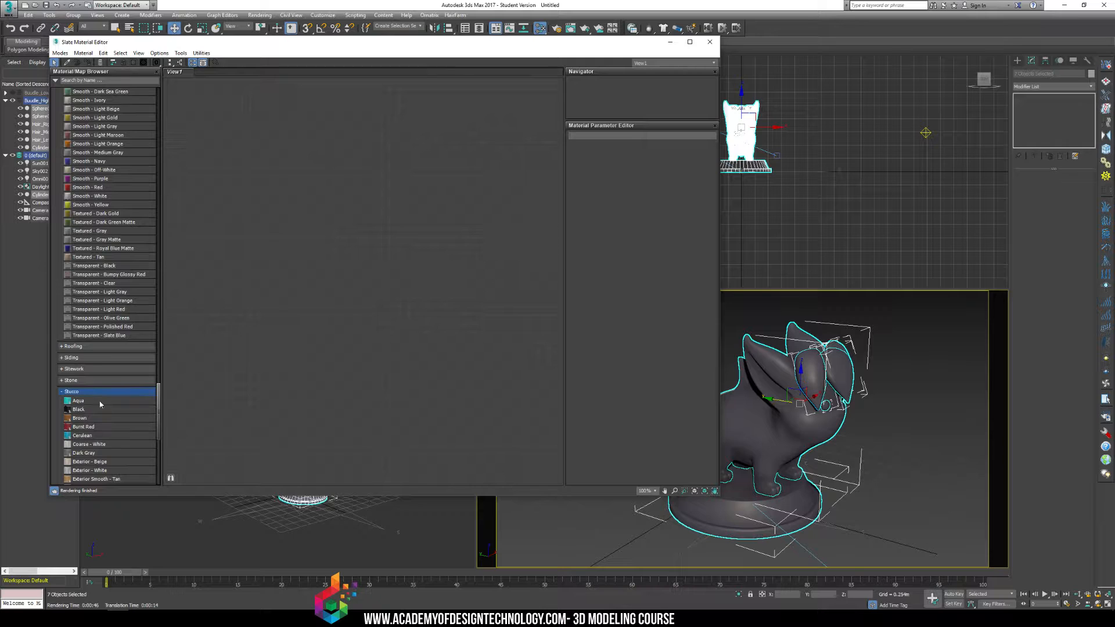
pyautogui.click(99, 391)
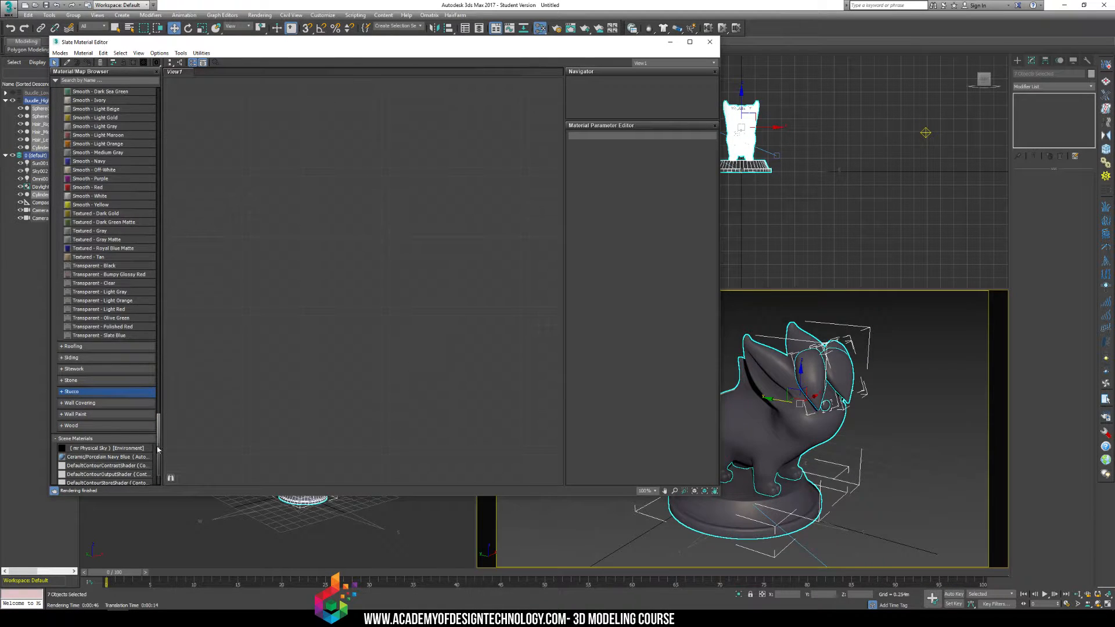
pyautogui.moveTo(160, 449); pyautogui.dragTo(170, 101)
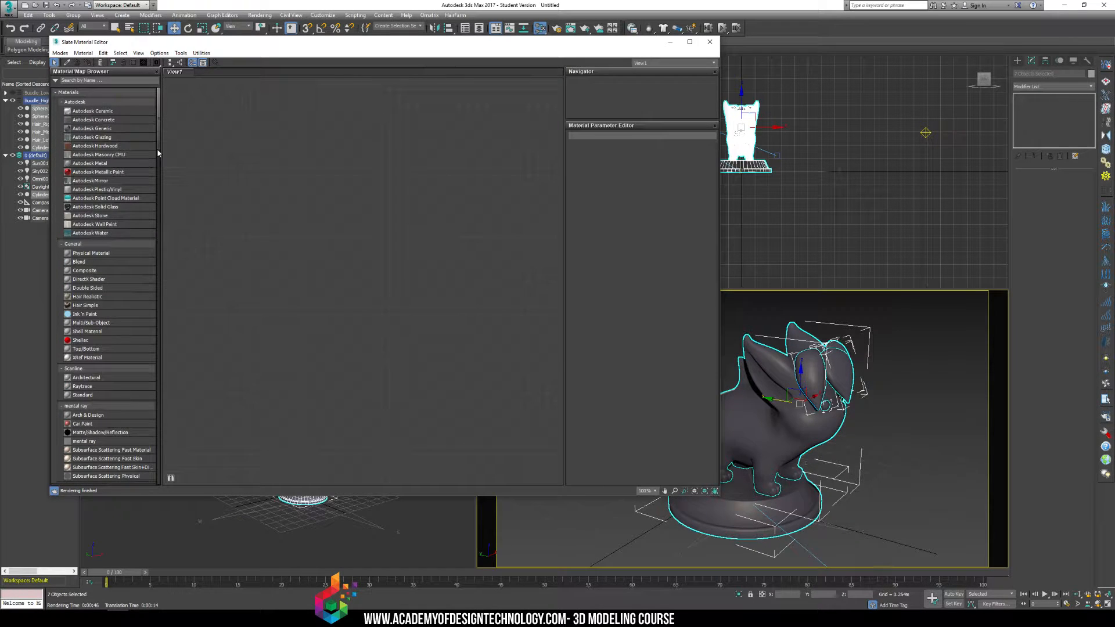
# - Add a Subsurface Scattering Fast Skin and a Fast Skin+Displacement material to the node view and spread their nodes apart
pyautogui.doubleClick(121, 458)
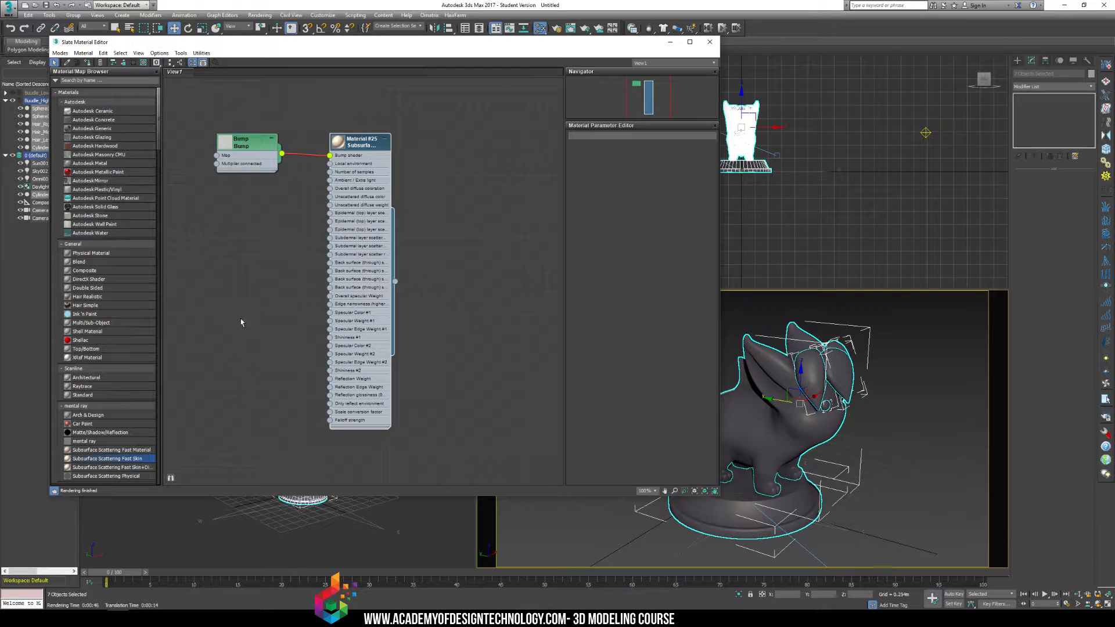
pyautogui.doubleClick(110, 467)
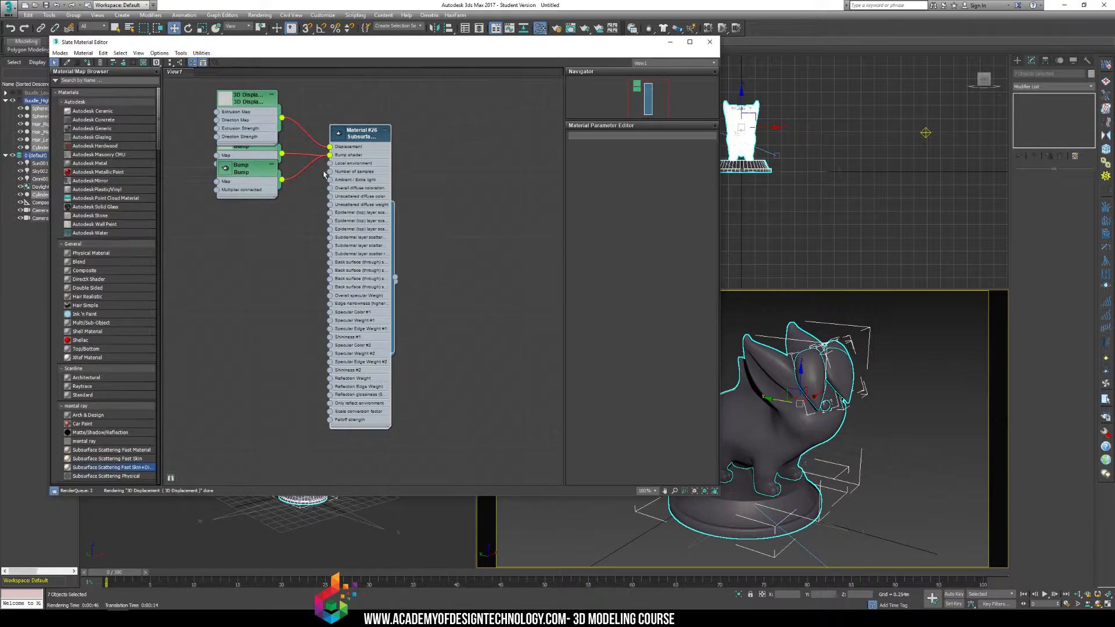
pyautogui.moveTo(341, 147); pyautogui.dragTo(180, 234)
pyautogui.doubleClick(180, 234)
pyautogui.doubleClick(235, 107)
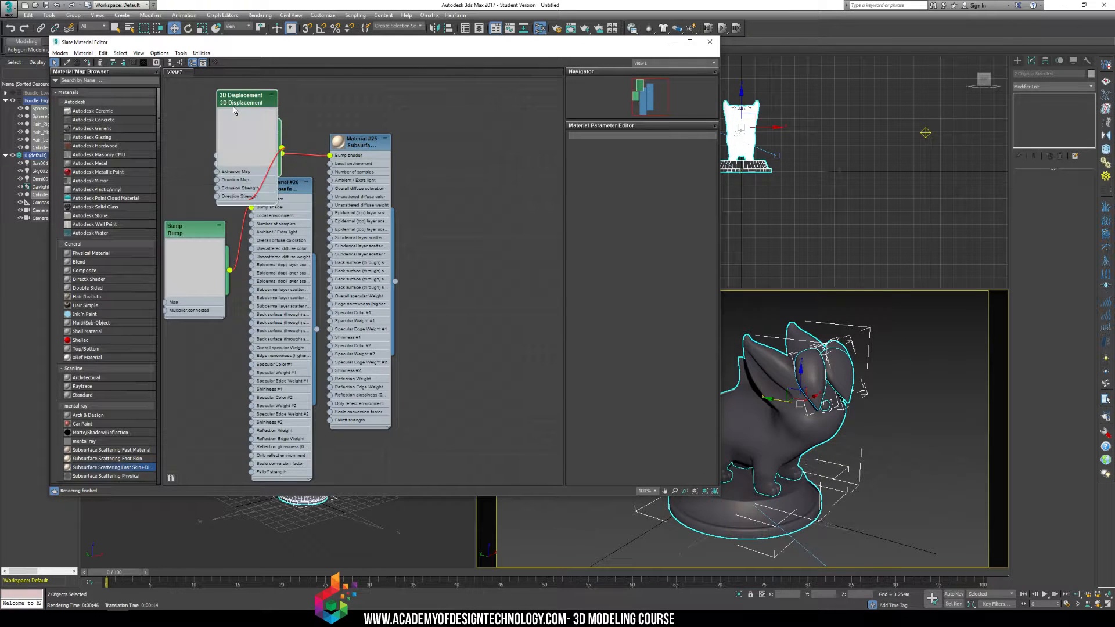
pyautogui.moveTo(235, 107); pyautogui.dragTo(177, 110)
pyautogui.moveTo(203, 234); pyautogui.dragTo(194, 286)
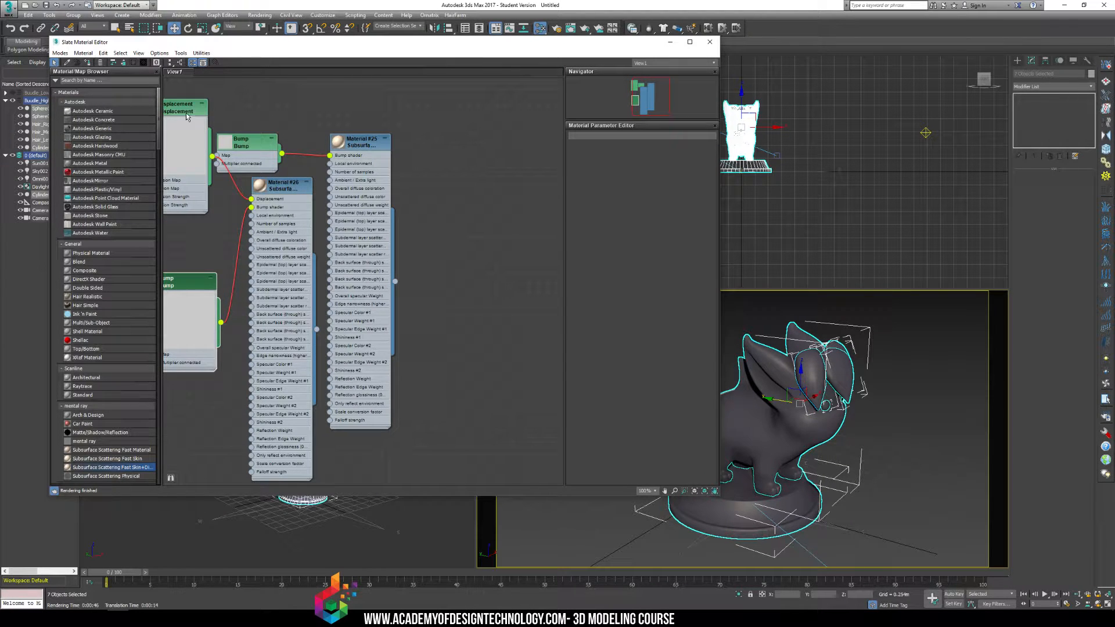
pyautogui.moveTo(185, 114); pyautogui.dragTo(205, 202)
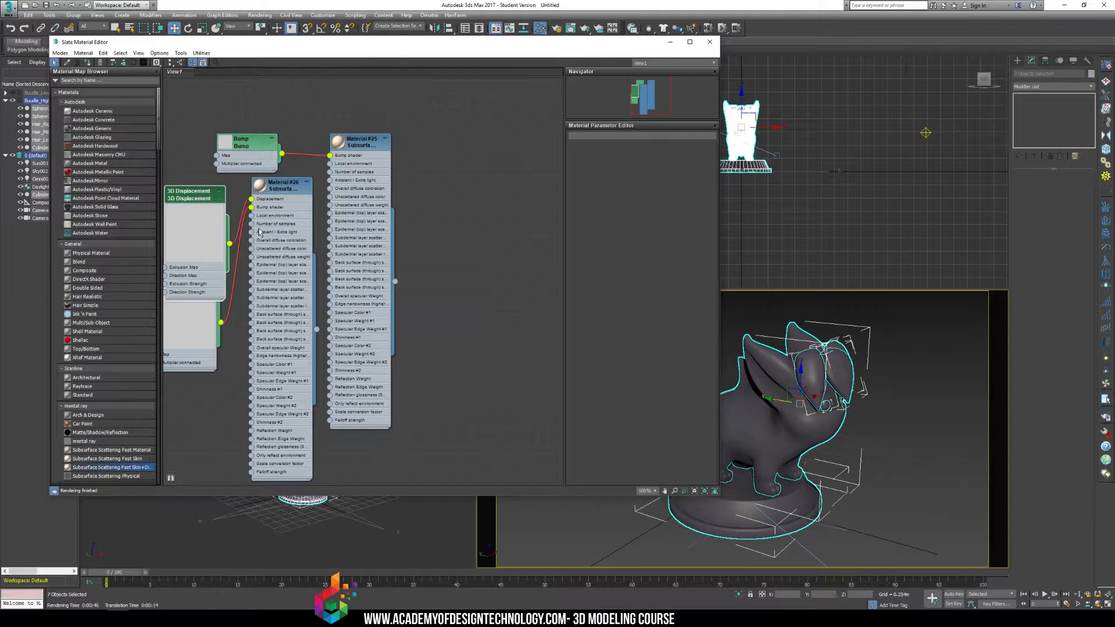
# - Assign the Subsurface Scattering Fast Skin material to the selected figurine and base and review its parameters
pyautogui.click(359, 146)
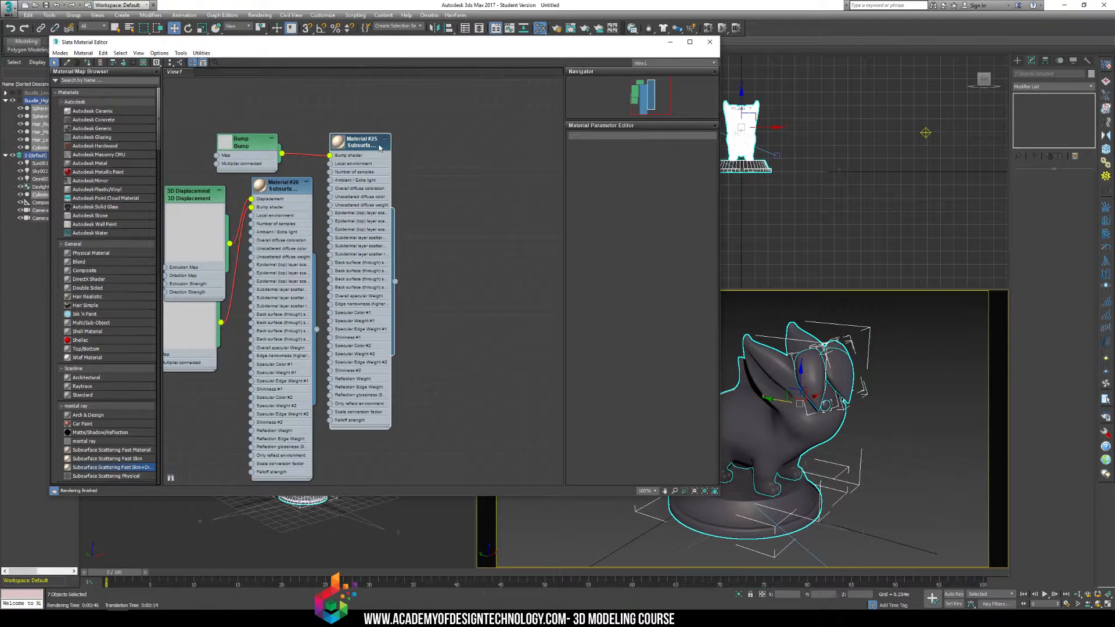
pyautogui.click(87, 62)
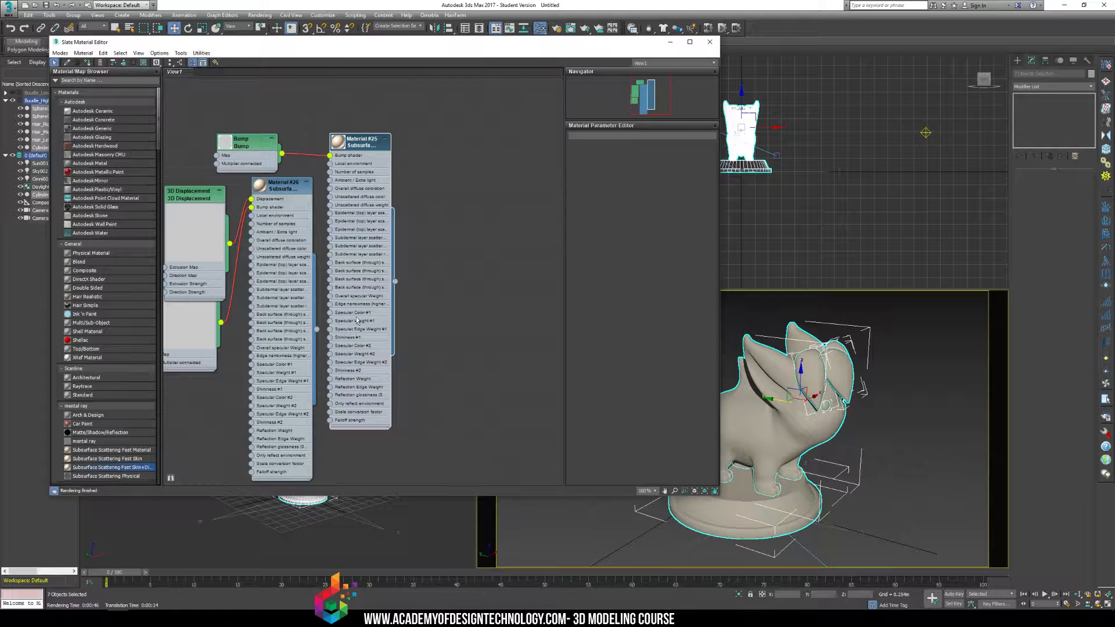
pyautogui.doubleClick(361, 145)
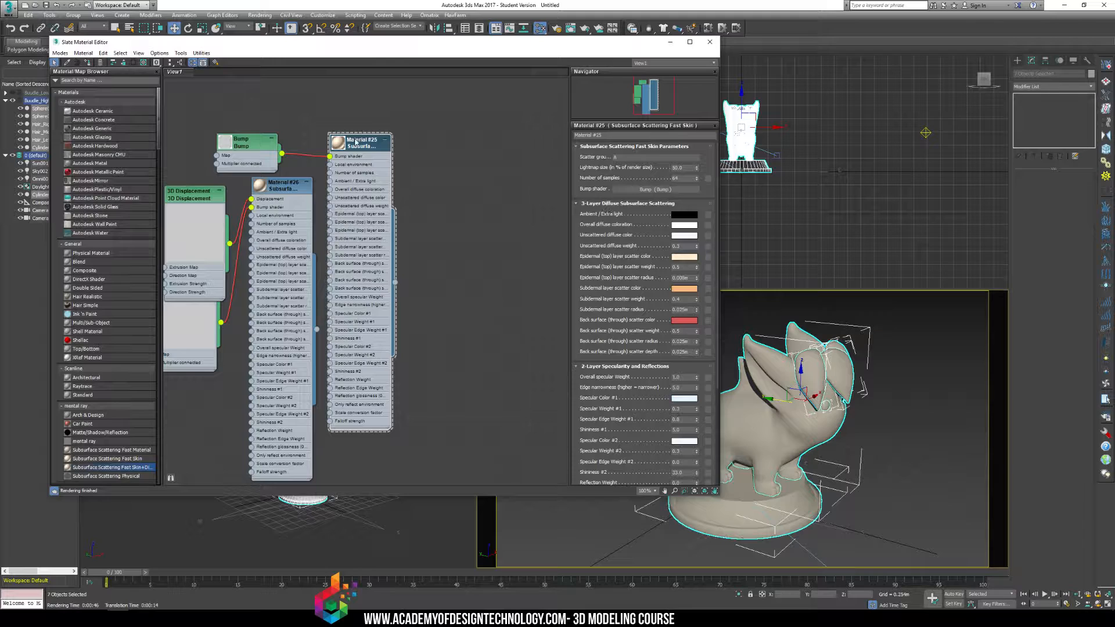
pyautogui.scroll(-5, 711, 362)
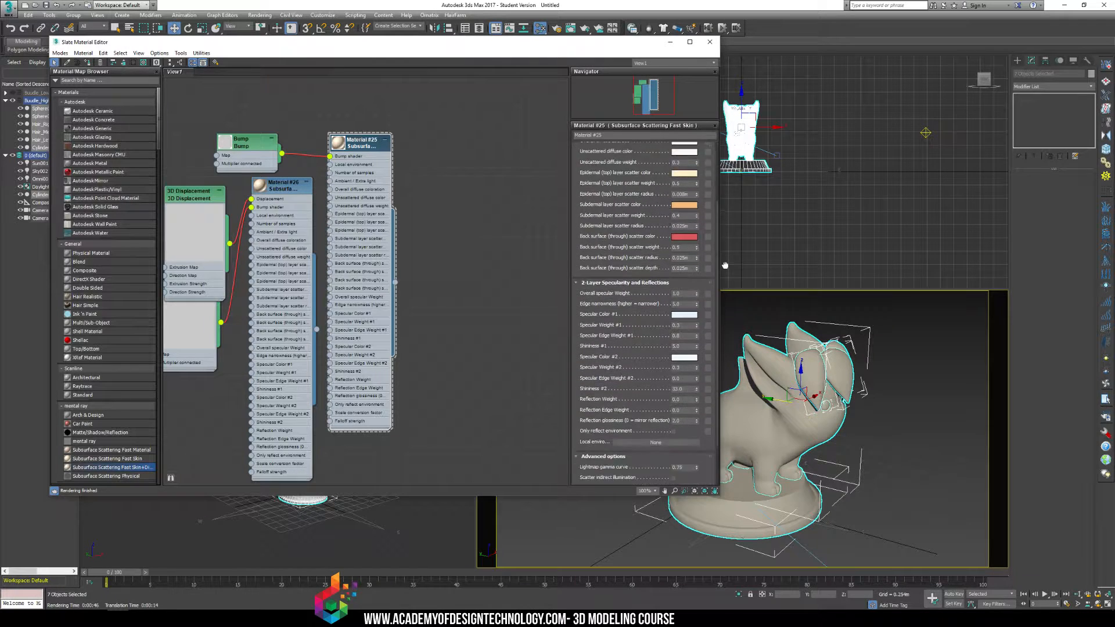
pyautogui.scroll(5, 677, 301)
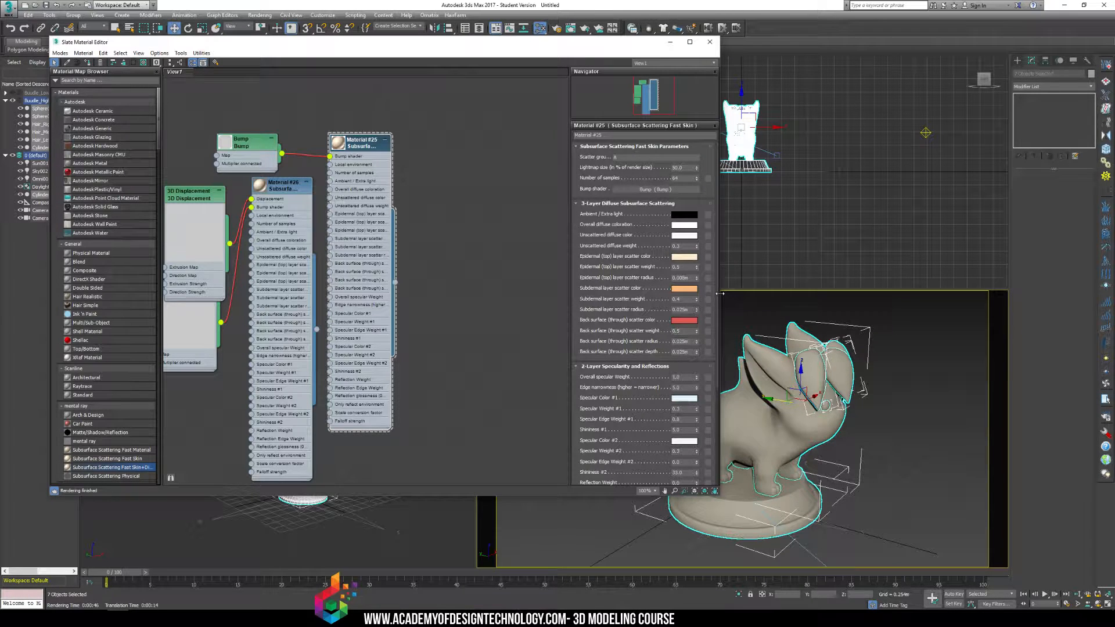
# - Narrow the material editor to uncover the camera view, render that view and close the render window
pyautogui.moveTo(720, 294); pyautogui.dragTo(571, 294)
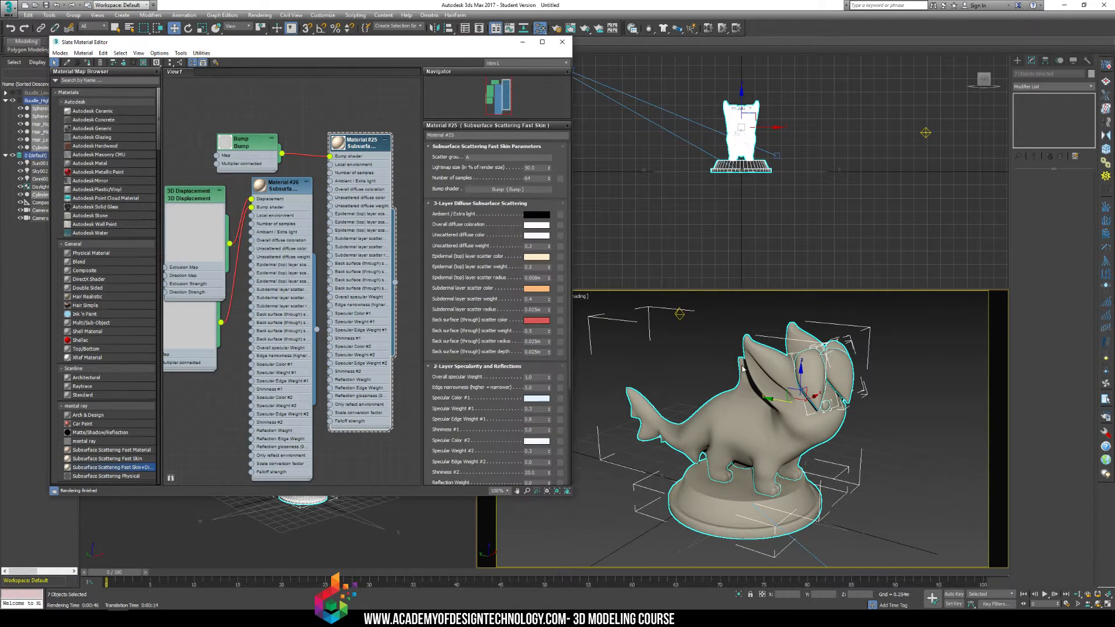
pyautogui.moveTo(797, 388); pyautogui.dragTo(796, 388, button='middle')
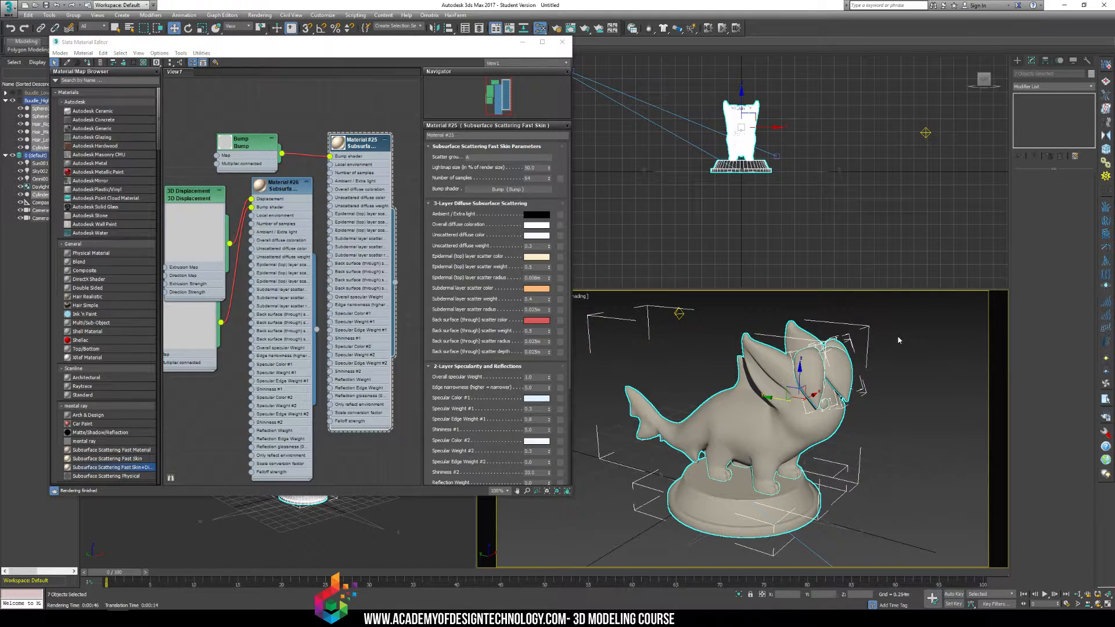
pyautogui.hotkey('shift', 'q')
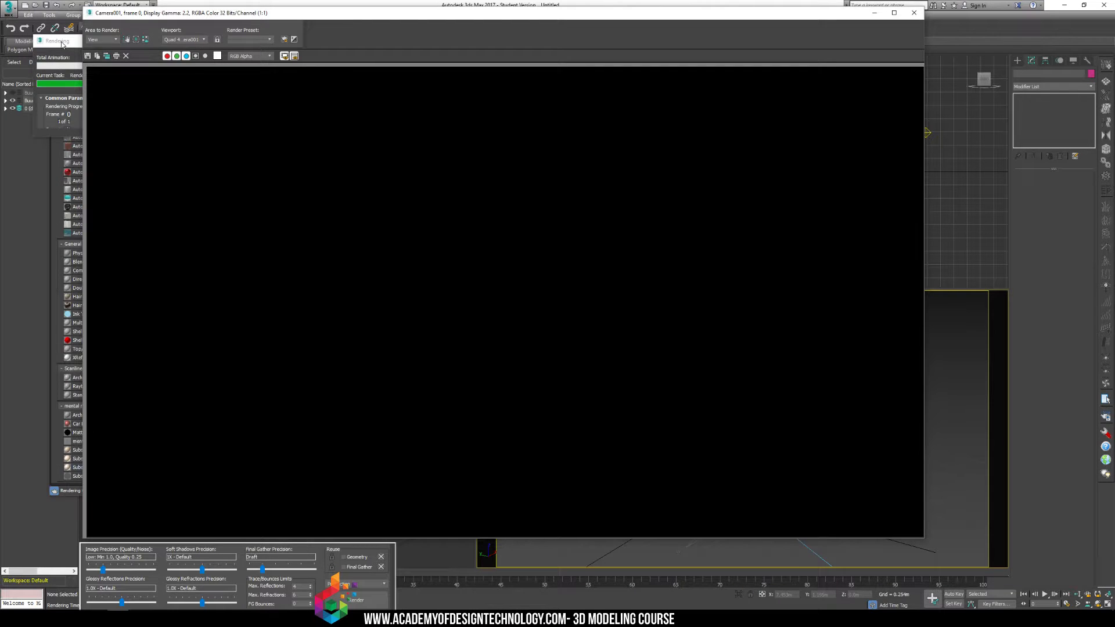
pyautogui.moveTo(71, 36); pyautogui.dragTo(78, 406)
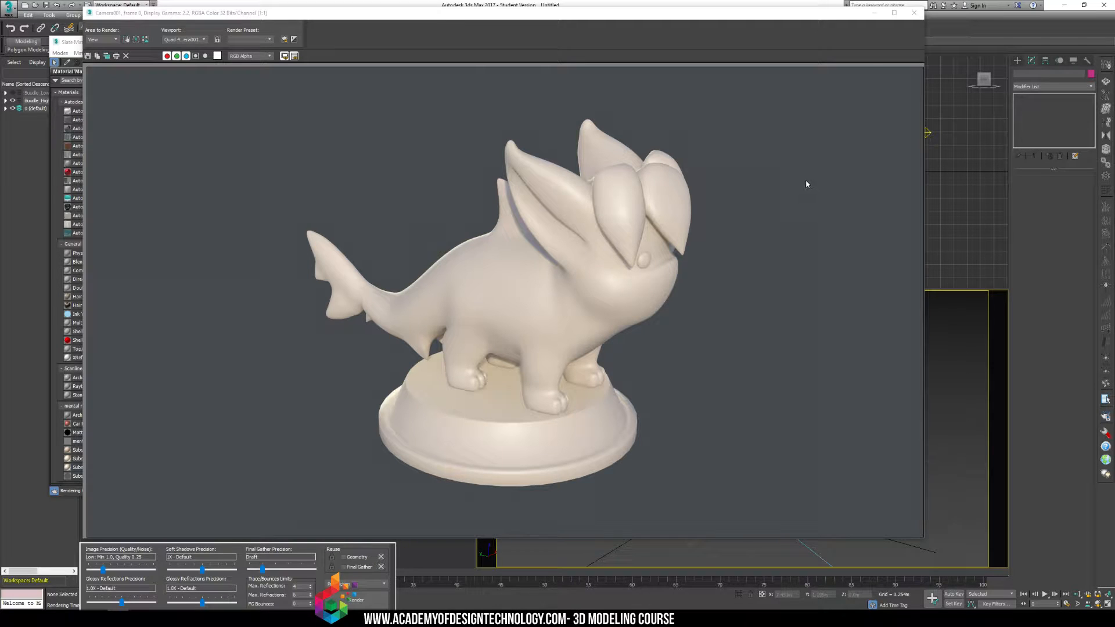
pyautogui.click(914, 12)
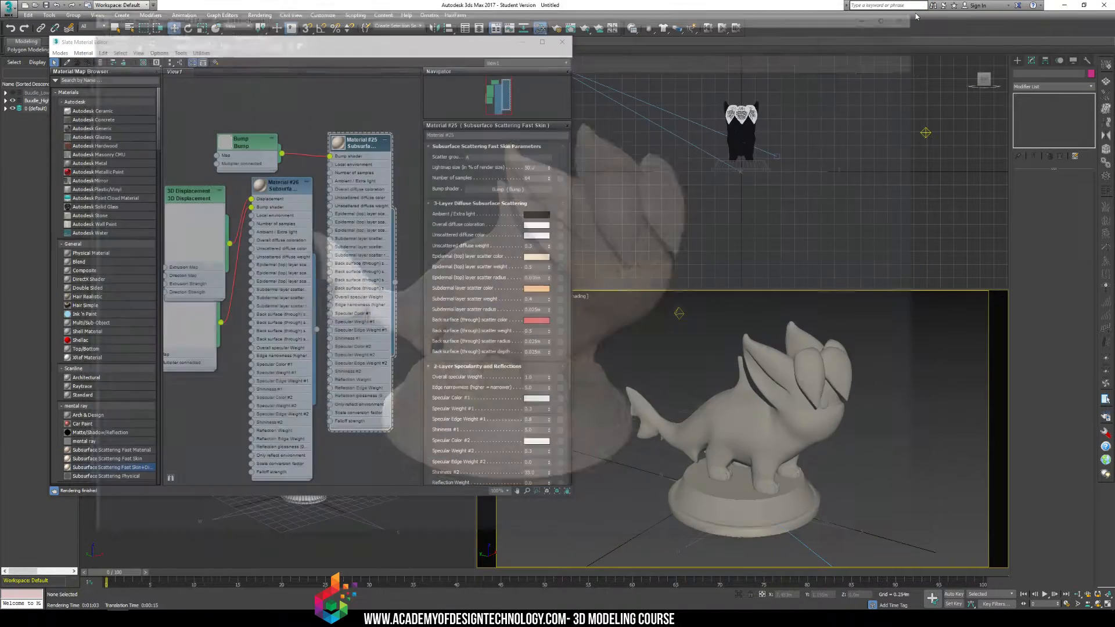
# - Enlarge the sphere previews of both Subsurface Scattering materials and move the Fast Skin node away from the other one
pyautogui.moveTo(289, 181); pyautogui.dragTo(295, 170, button='middle')
pyautogui.doubleClick(265, 175)
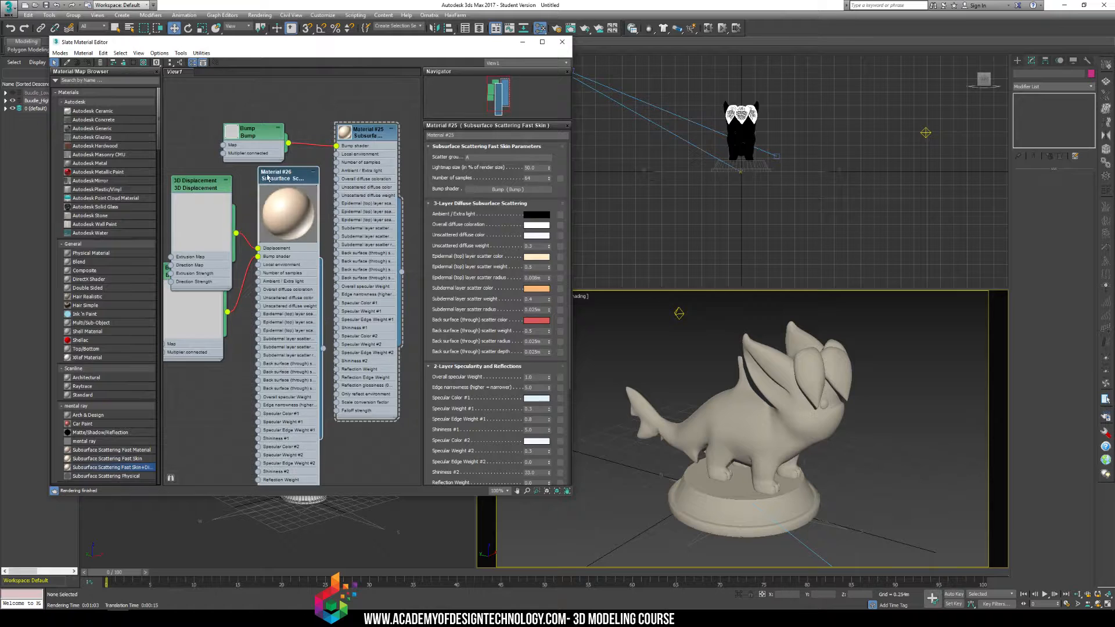
pyautogui.doubleClick(352, 135)
pyautogui.moveTo(353, 135); pyautogui.dragTo(396, 93)
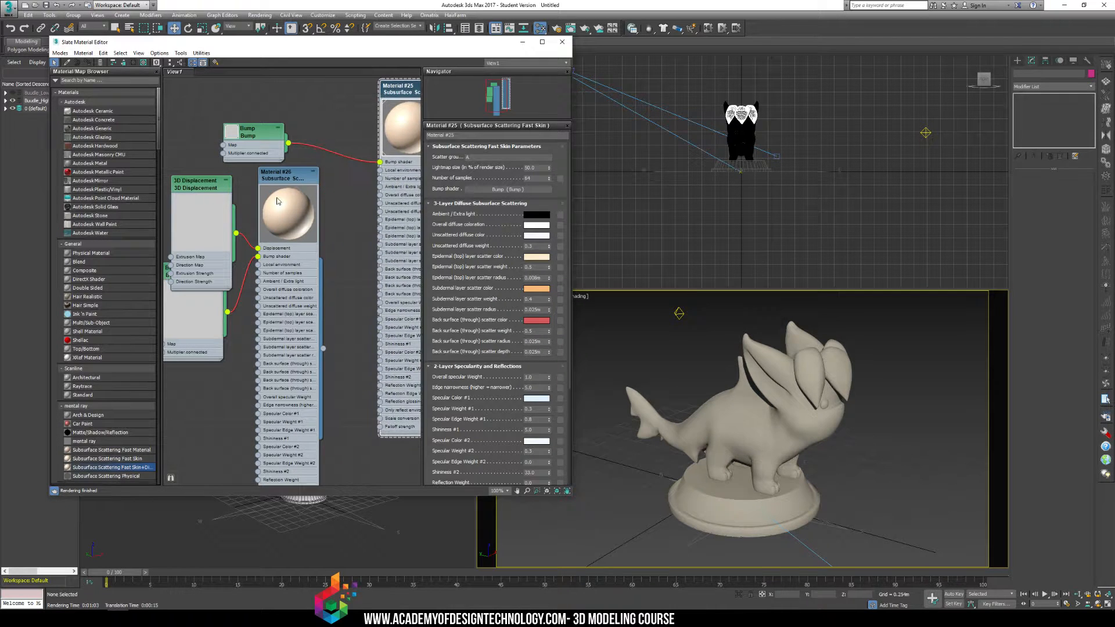
pyautogui.click(286, 174)
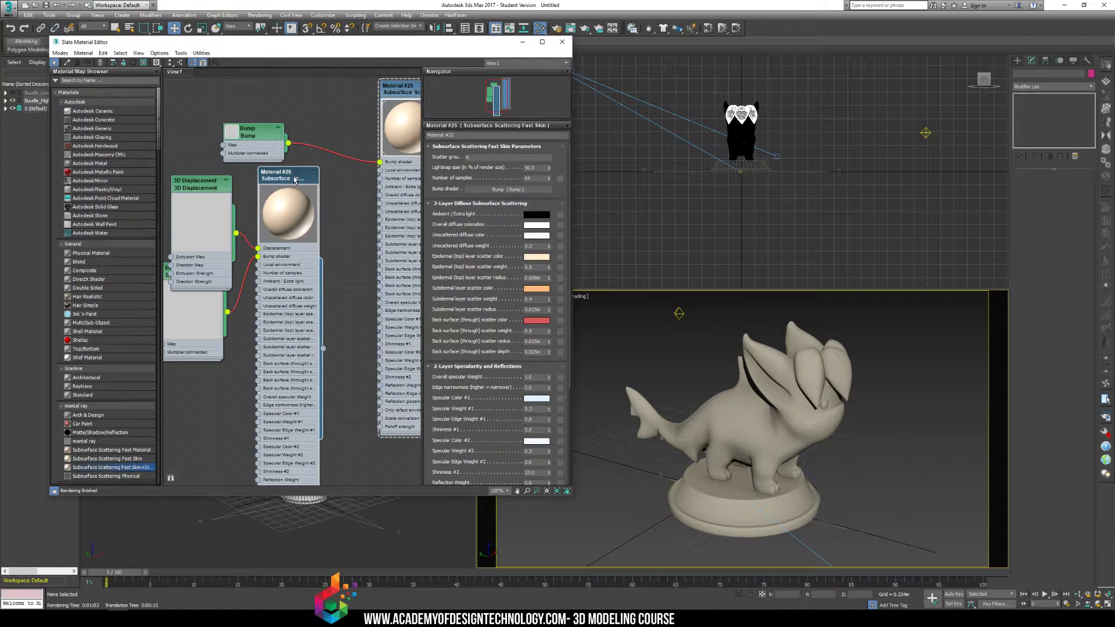
pyautogui.scroll(-1, 122, 390)
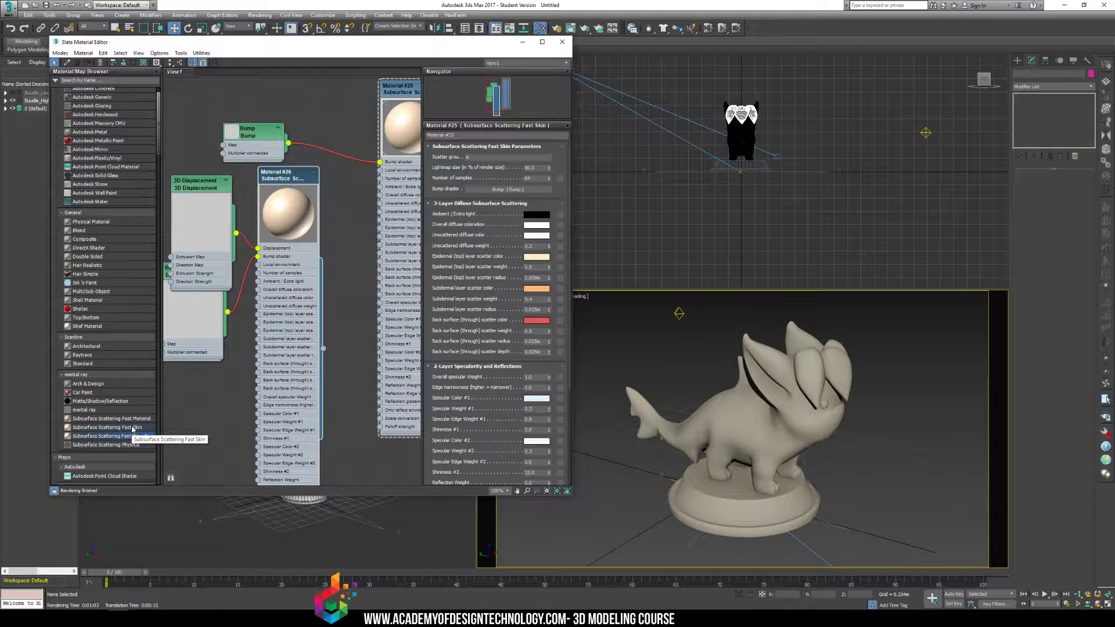
pyautogui.scroll(1, 128, 400)
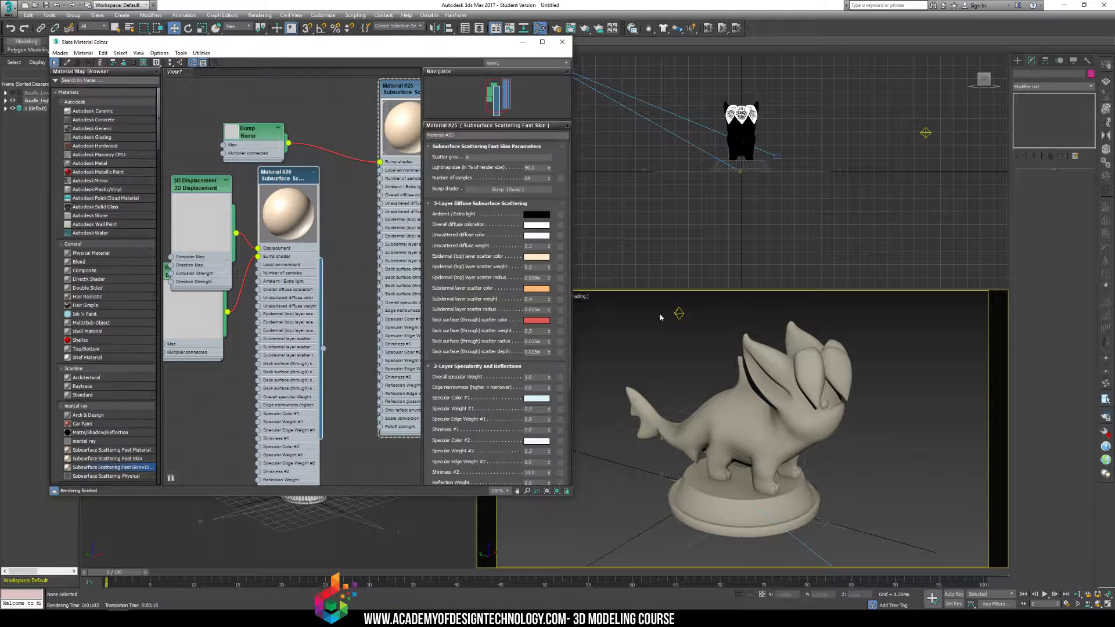
# - Select the base with all figurine parts and add an Autodesk Solid Glass material with a large preview, clear of the other nodes
pyautogui.click(767, 514)
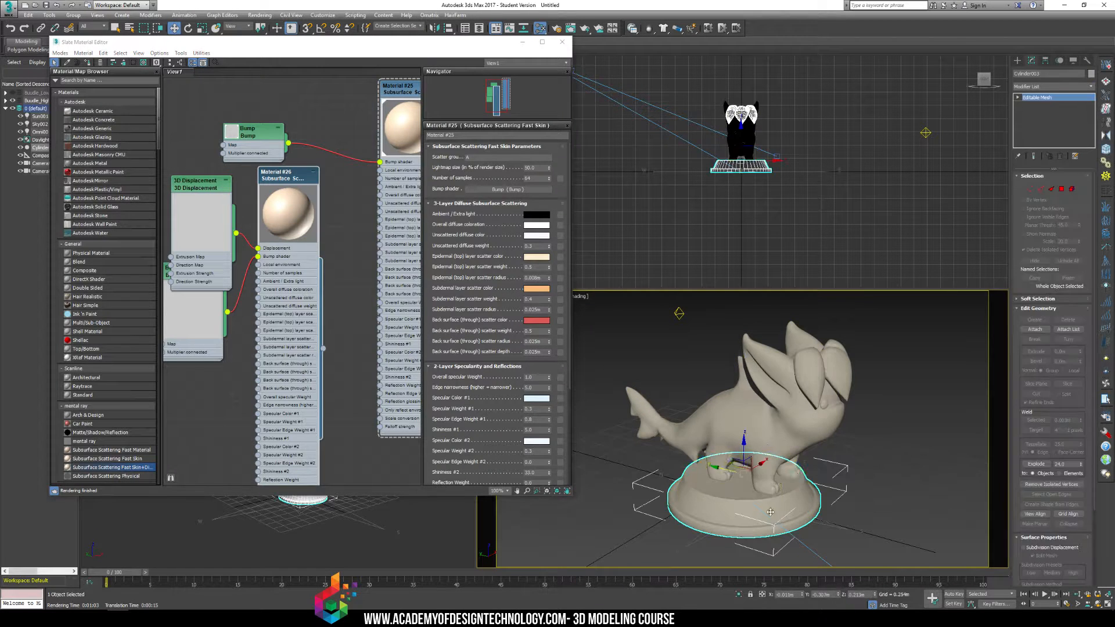
pyautogui.click(763, 415)
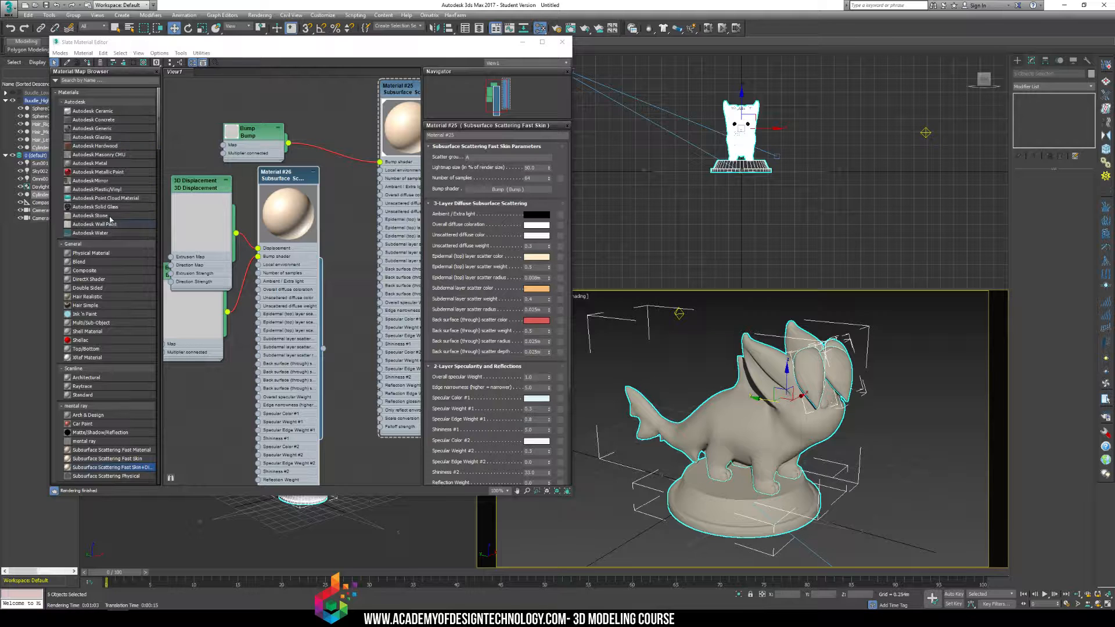
pyautogui.moveTo(113, 208); pyautogui.dragTo(324, 242)
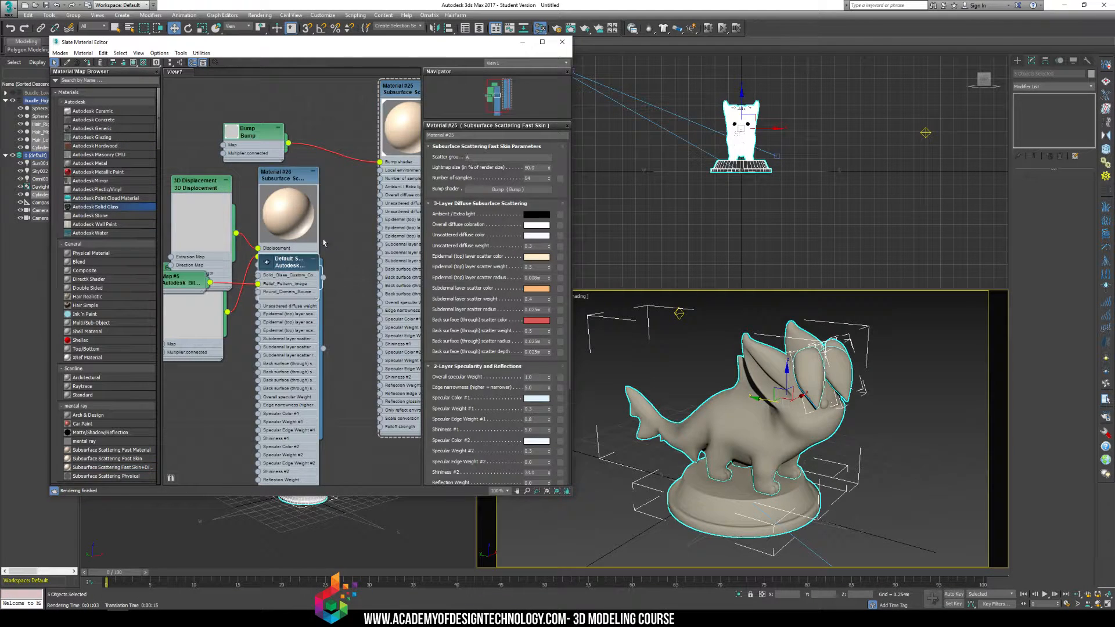
pyautogui.moveTo(323, 242); pyautogui.dragTo(396, 224, button='middle')
pyautogui.scroll(-2, 396, 224)
pyautogui.doubleClick(346, 239)
pyautogui.moveTo(371, 238); pyautogui.dragTo(219, 143)
pyautogui.moveTo(276, 252); pyautogui.dragTo(196, 237)
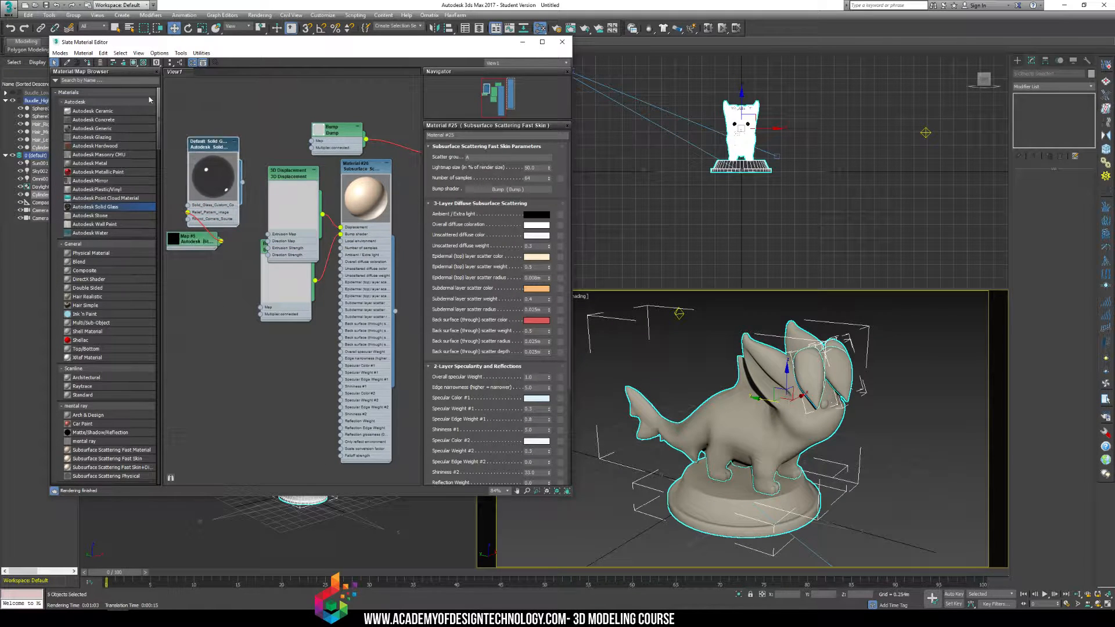
# - Assign the Autodesk Solid Glass material to the selected figurine and base, and render the camera view for a close inspection
pyautogui.click(88, 62)
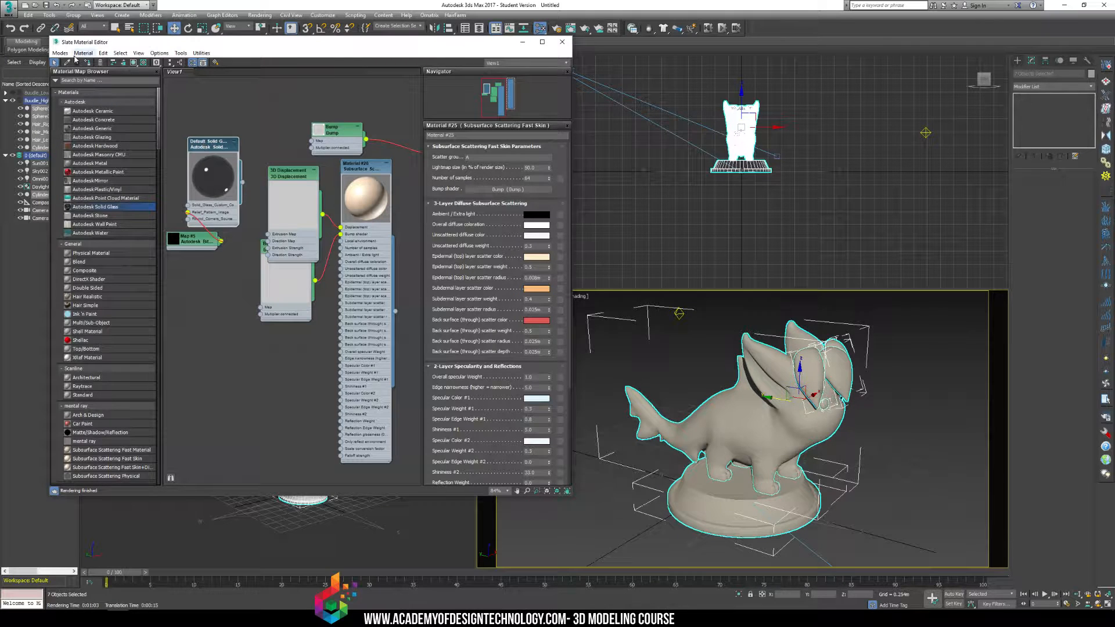
pyautogui.click(936, 454)
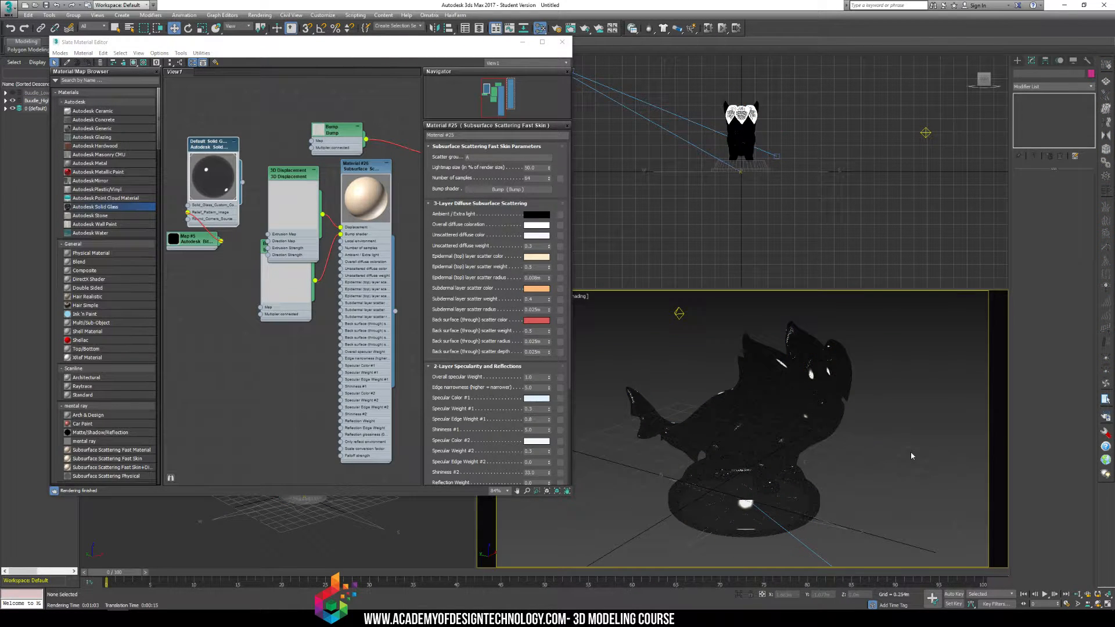
pyautogui.hotkey('shift', 'q')
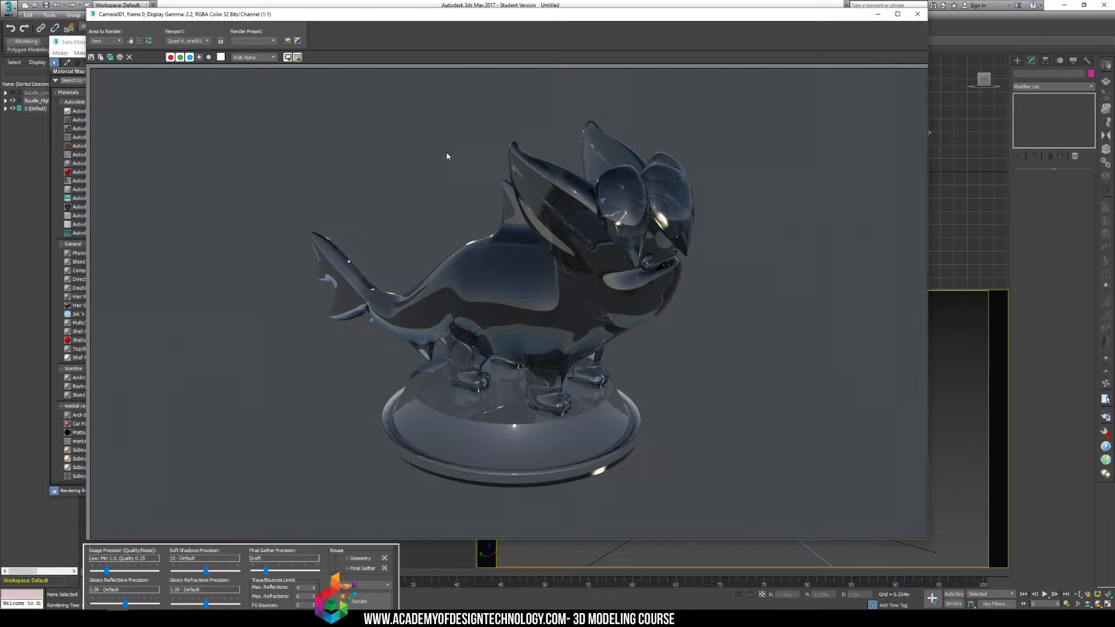
pyautogui.scroll(1, 638, 208)
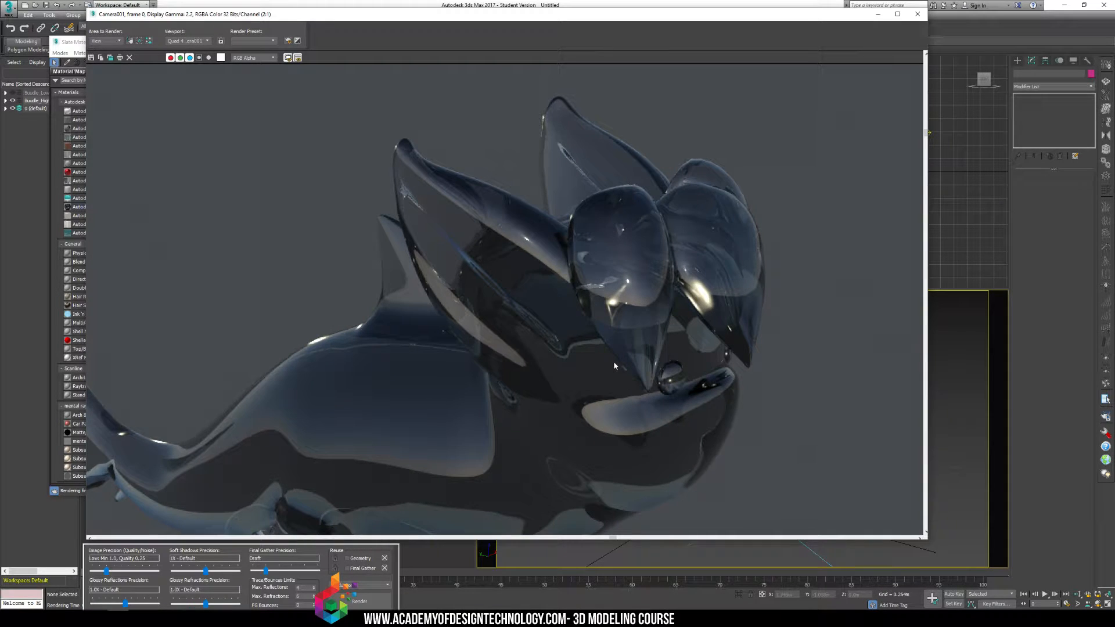
pyautogui.scroll(-1, 619, 358)
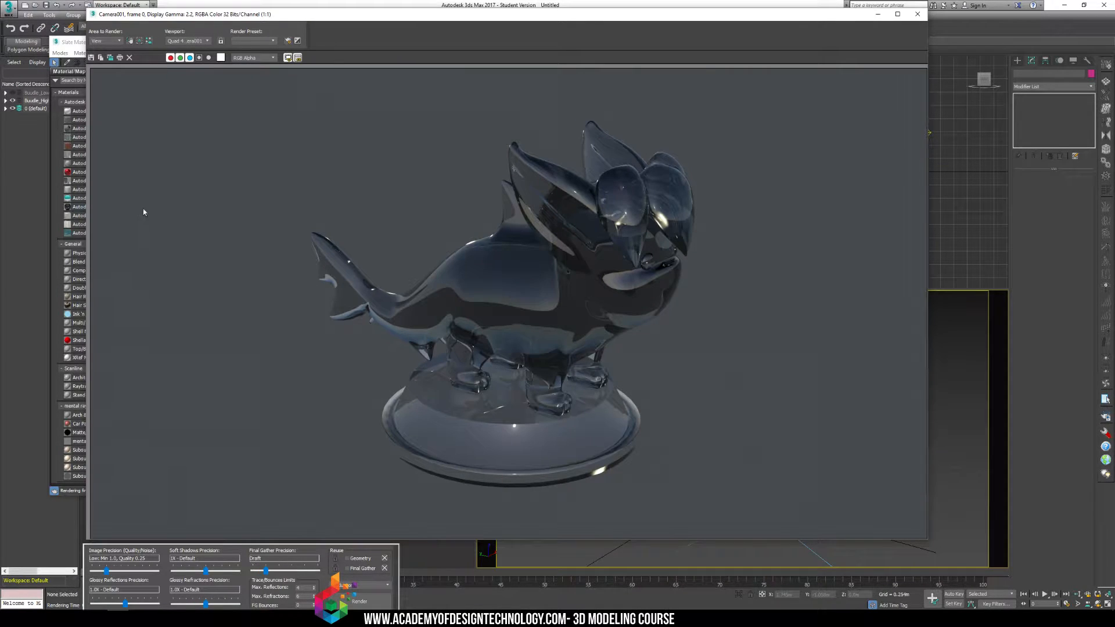
# - Save the rendered image to the Desktop as a PNG named glass, with the alpha channel included
pyautogui.click(90, 58)
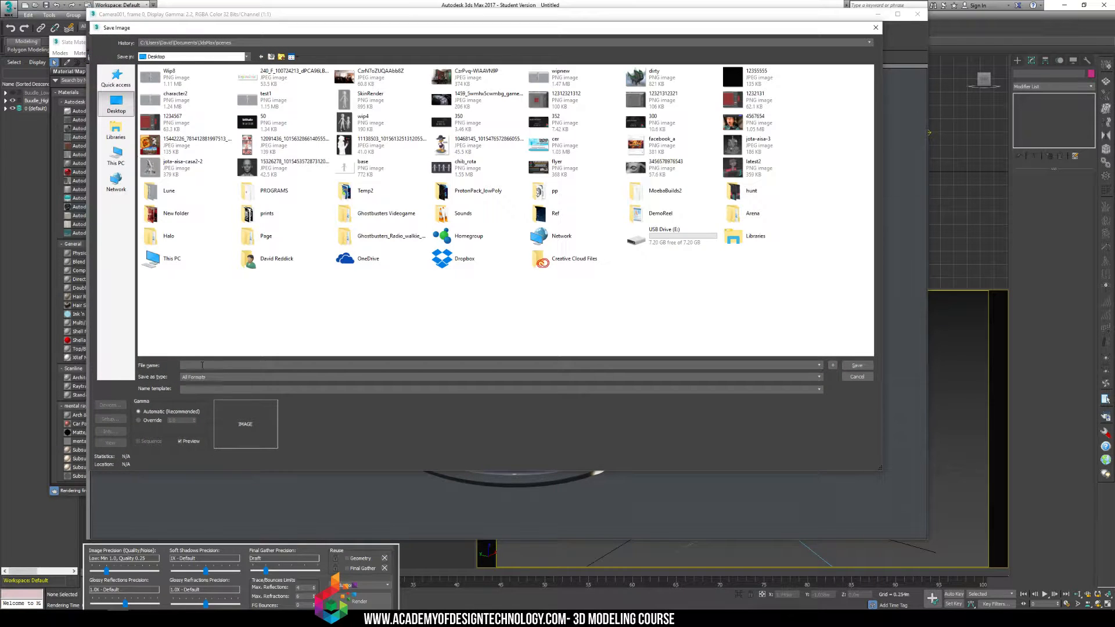
pyautogui.click(216, 377)
pyautogui.click(216, 425)
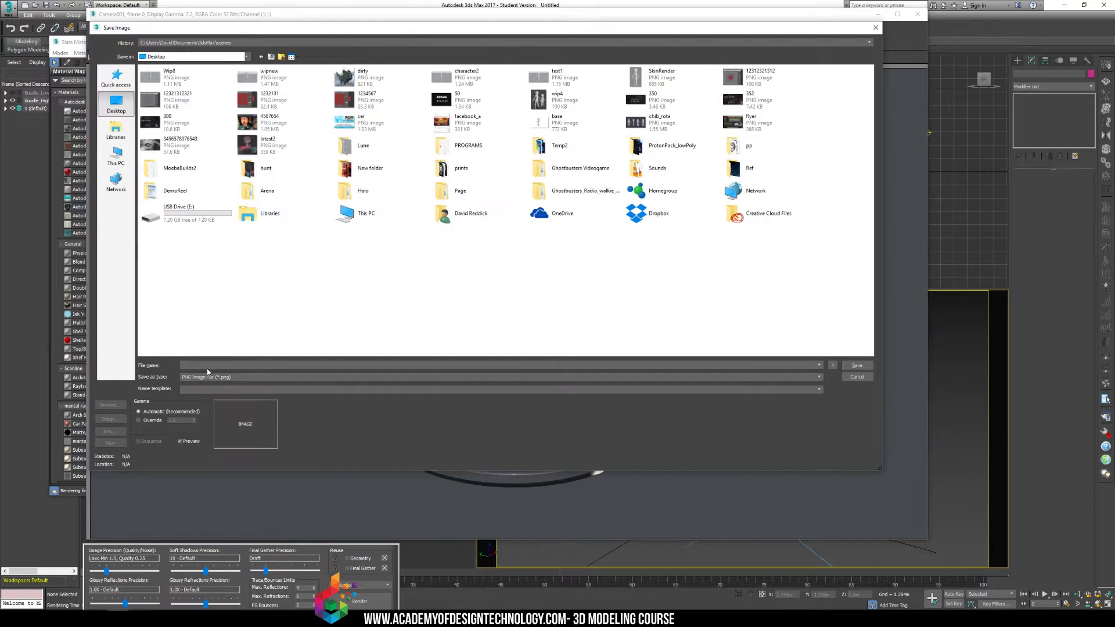
pyautogui.write('glass')
pyautogui.press('Return')
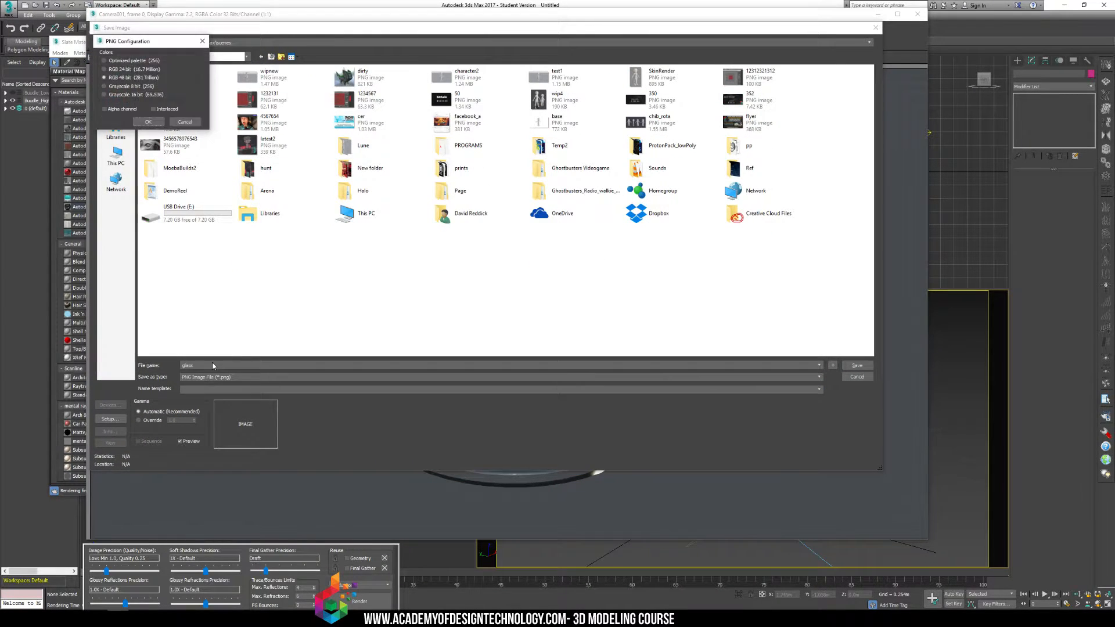
pyautogui.moveTo(165, 40); pyautogui.dragTo(281, 74)
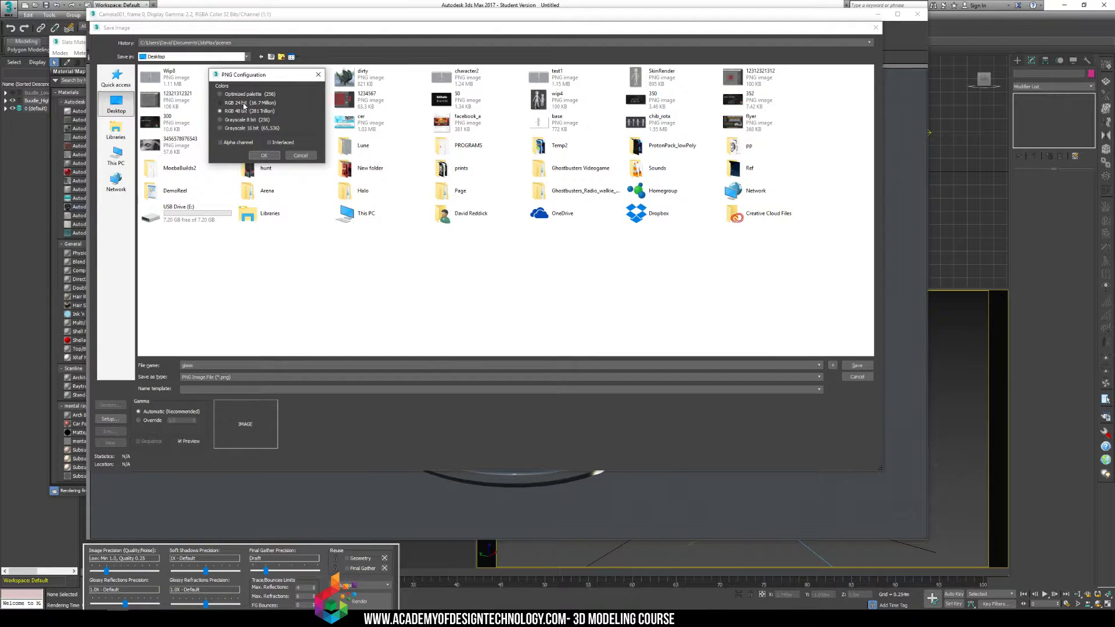
pyautogui.click(226, 144)
pyautogui.click(269, 155)
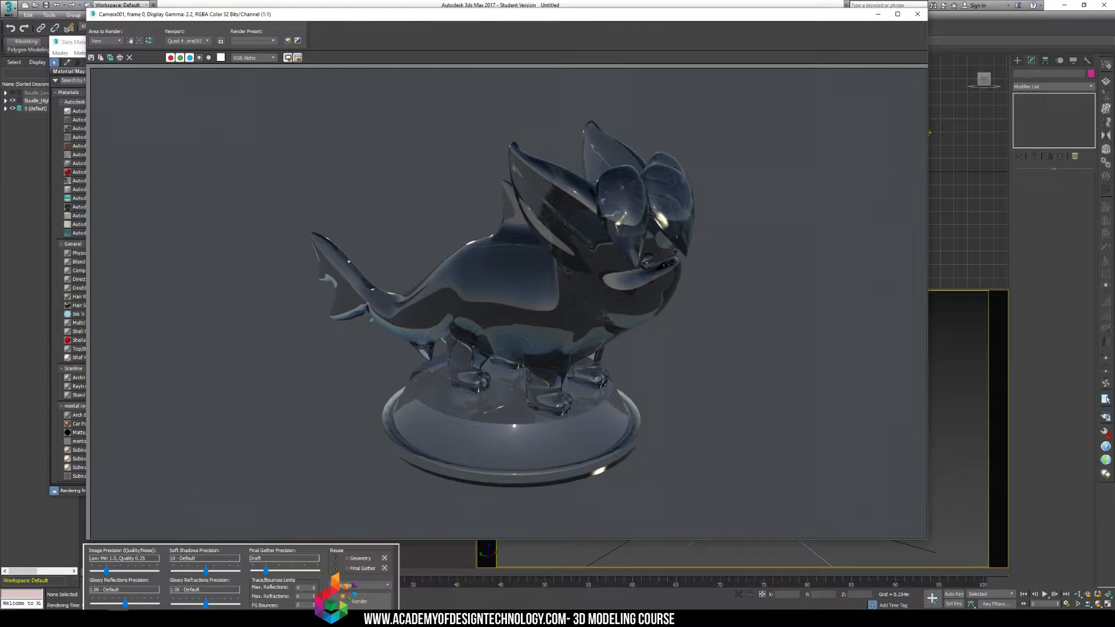
# - Launch Photoshop and close the rendered image window in 3ds Max
pyautogui.press('super')
pyautogui.write('phitos')
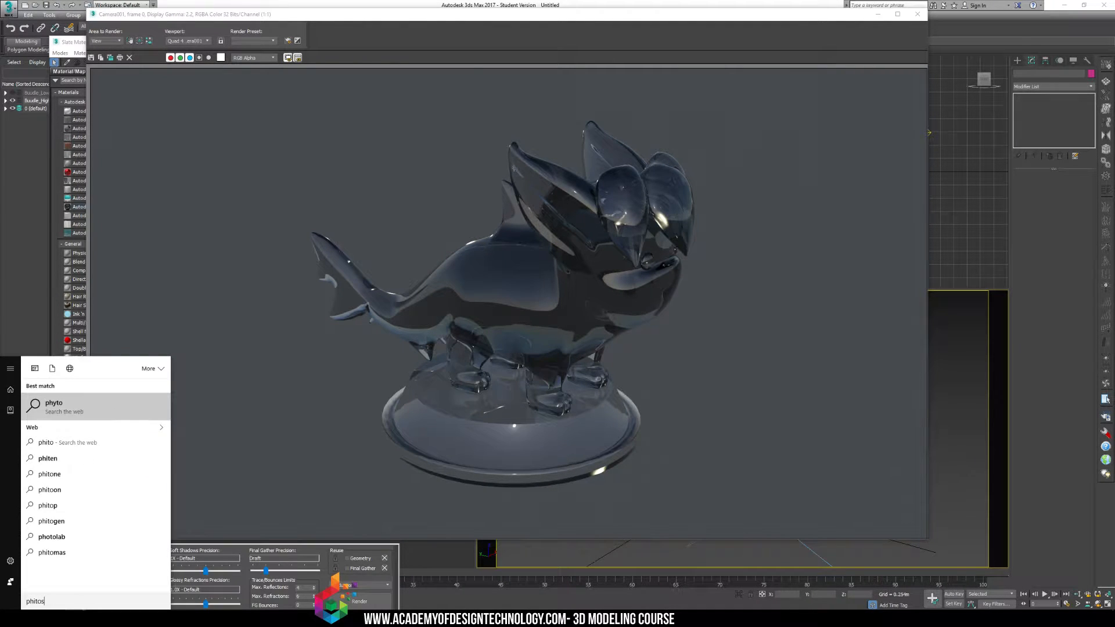
pyautogui.press('BackSpace')
pyautogui.press('BackSpace')
pyautogui.press('BackSpace')
pyautogui.press('BackSpace')
pyautogui.write('otoshop')
pyautogui.press('Return')
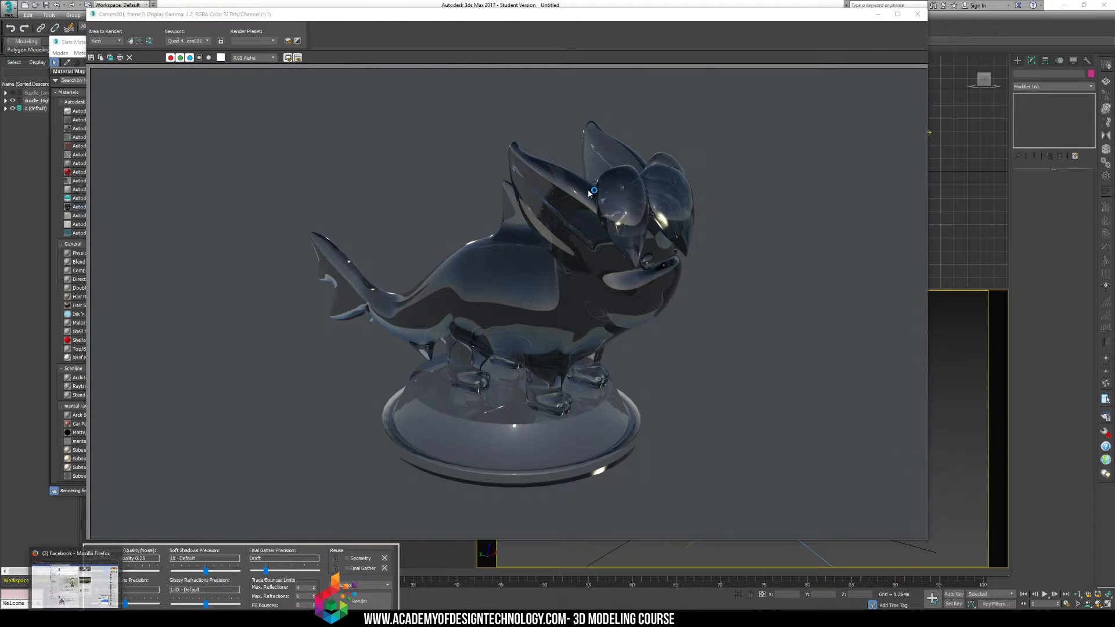
pyautogui.click(917, 15)
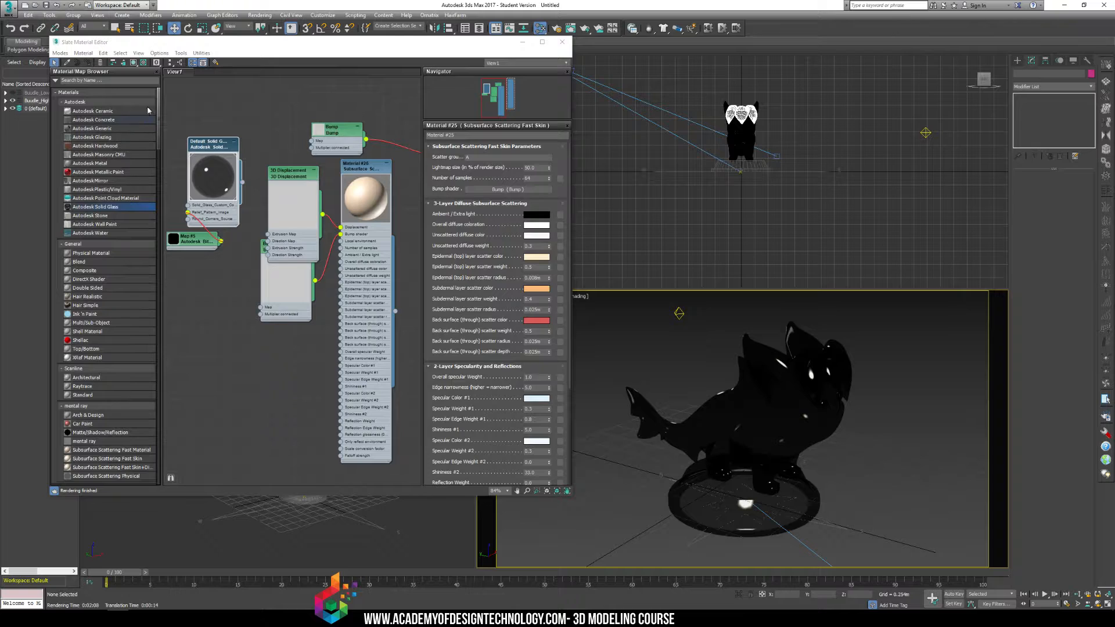
# - Browse the material library and review the Render Setup's time output, output size and output file options
pyautogui.moveTo(159, 101); pyautogui.dragTo(170, 389)
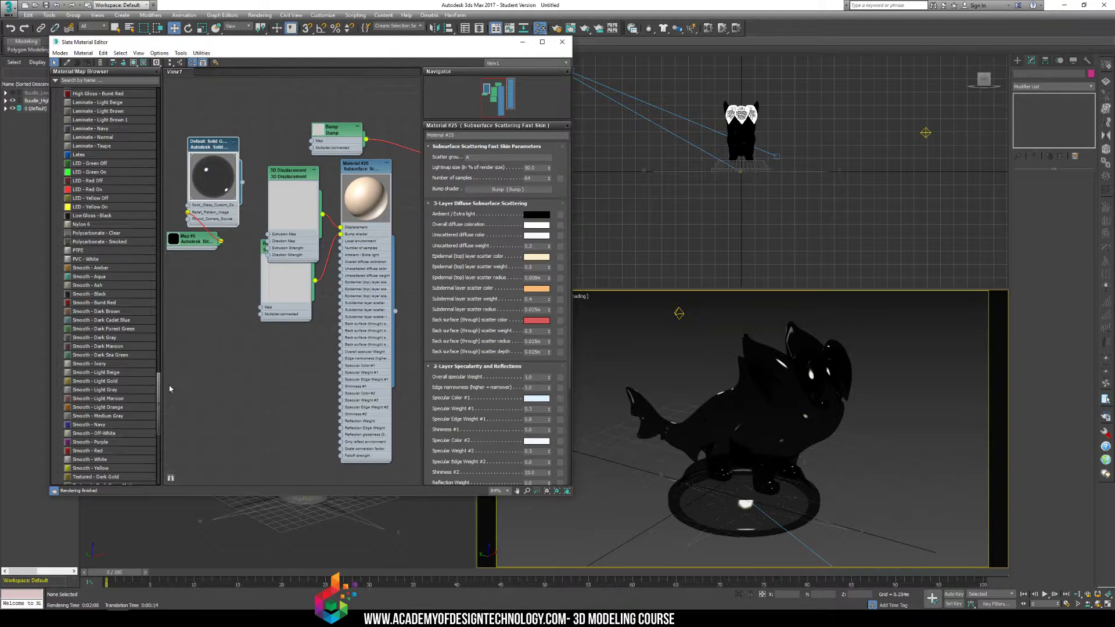
pyautogui.click(260, 15)
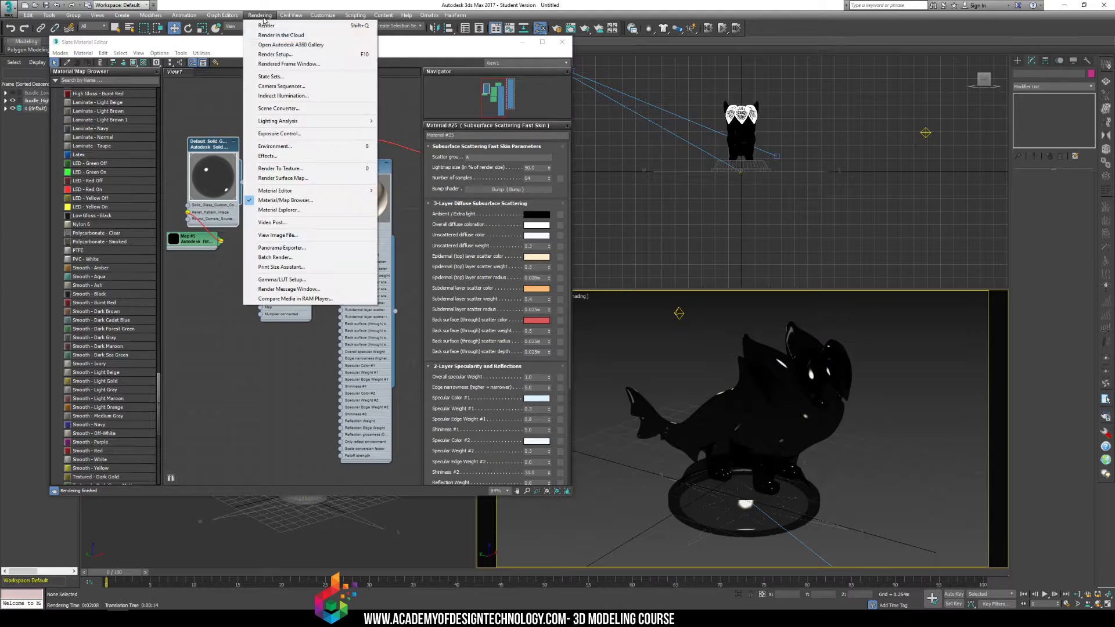
pyautogui.click(276, 55)
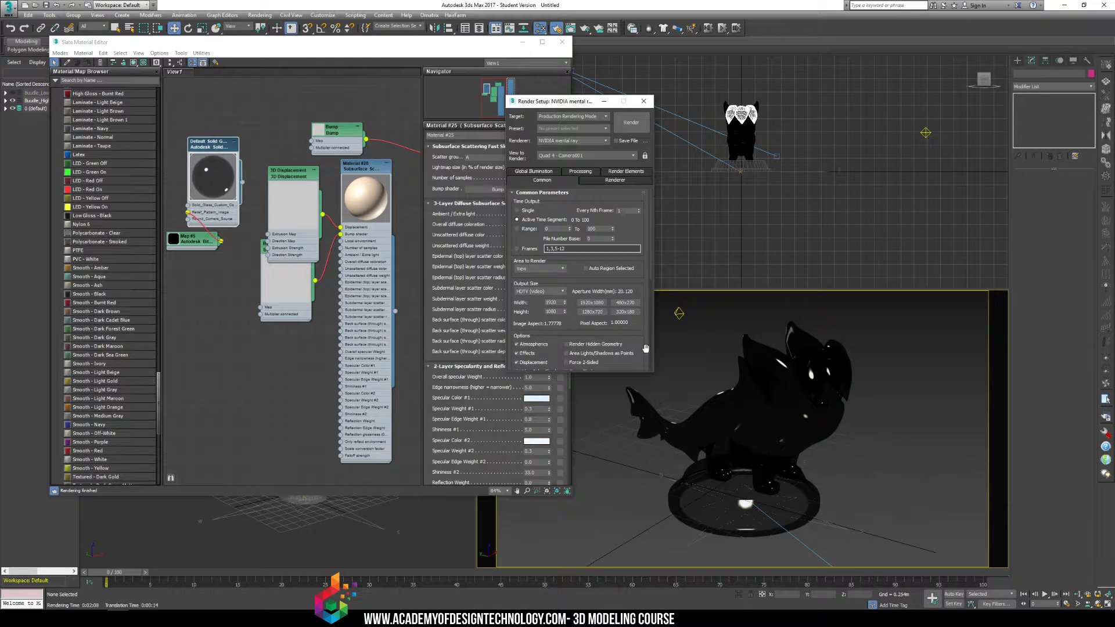
pyautogui.scroll(-5, 644, 348)
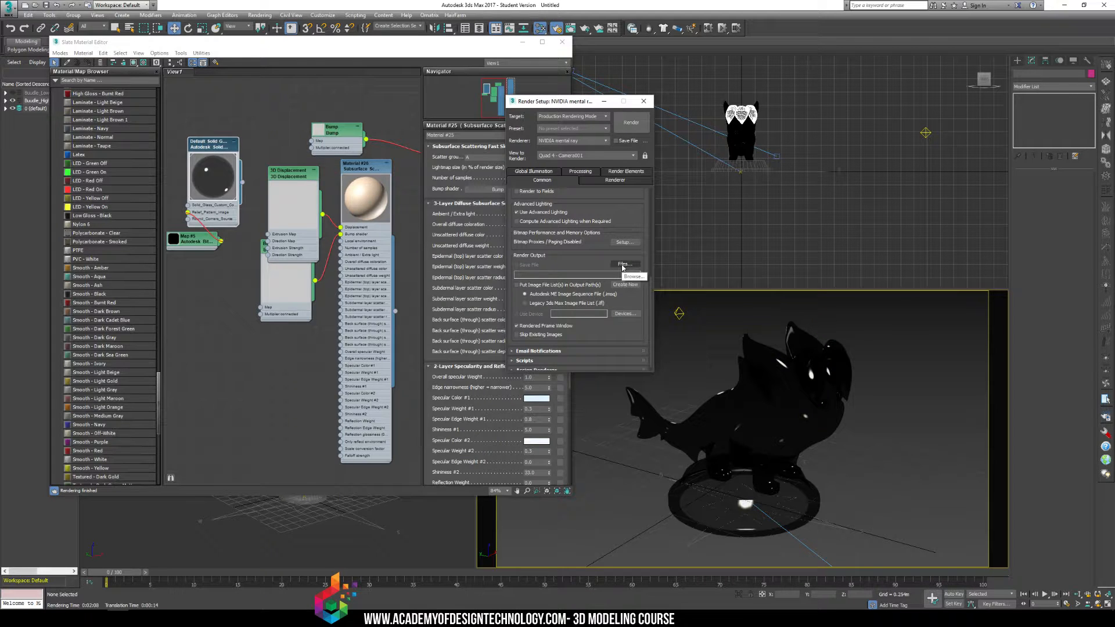
pyautogui.scroll(5, 632, 372)
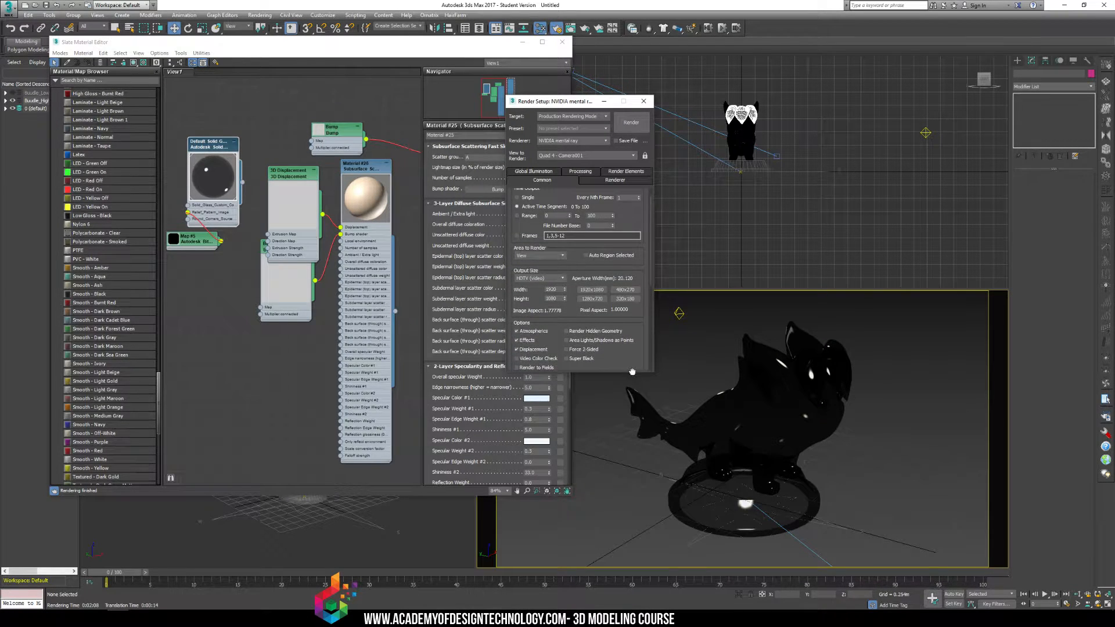
pyautogui.scroll(1, 631, 372)
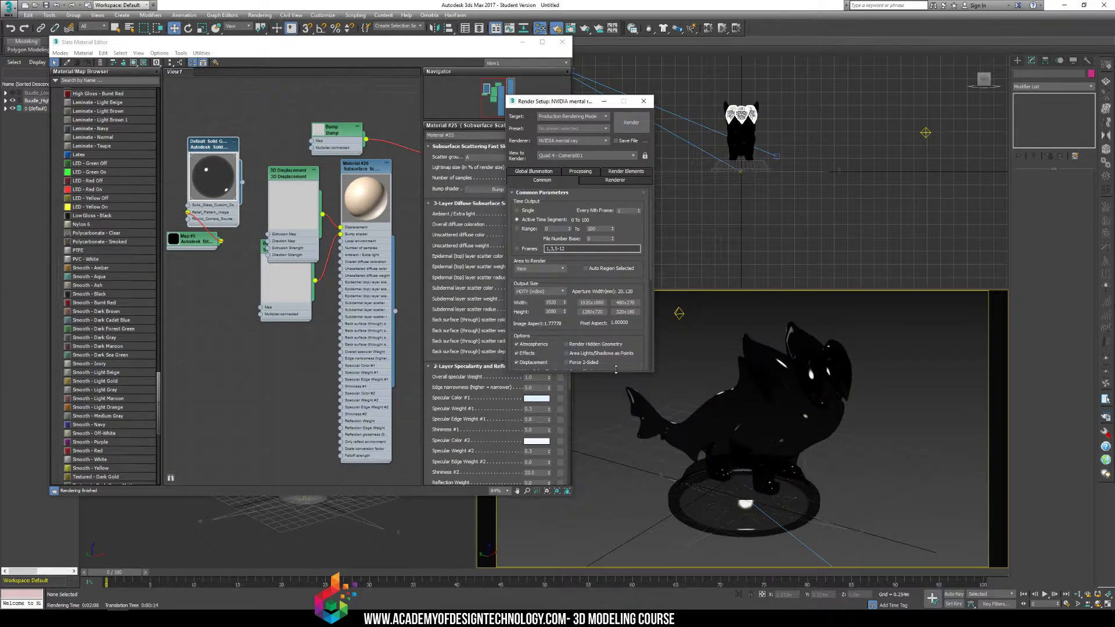
pyautogui.click(518, 210)
pyautogui.click(538, 224)
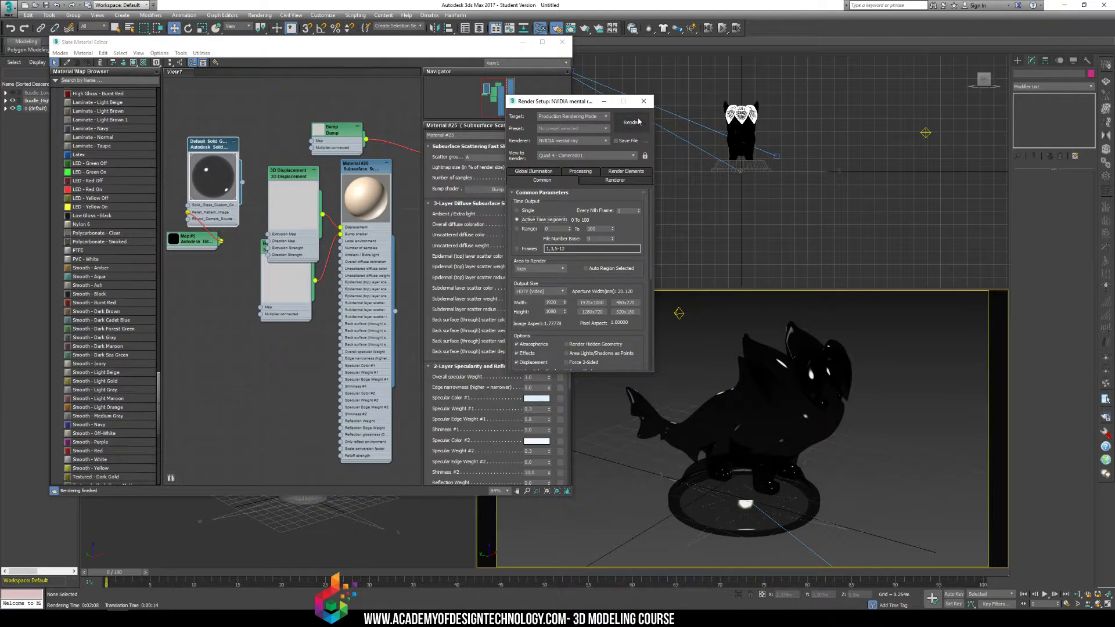
pyautogui.click(644, 101)
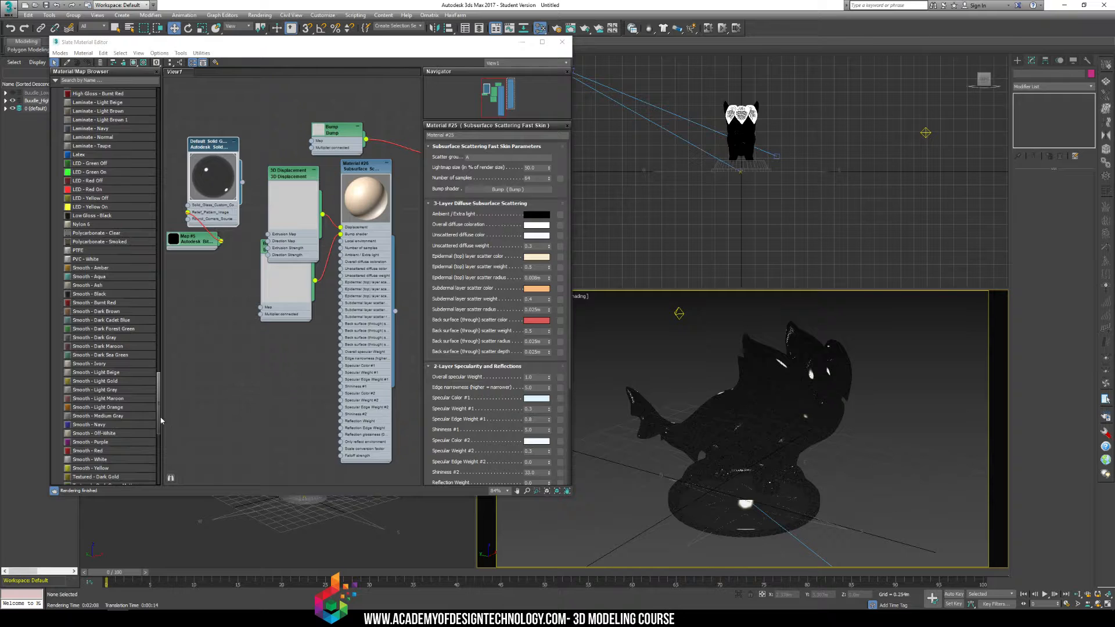
pyautogui.click(158, 420)
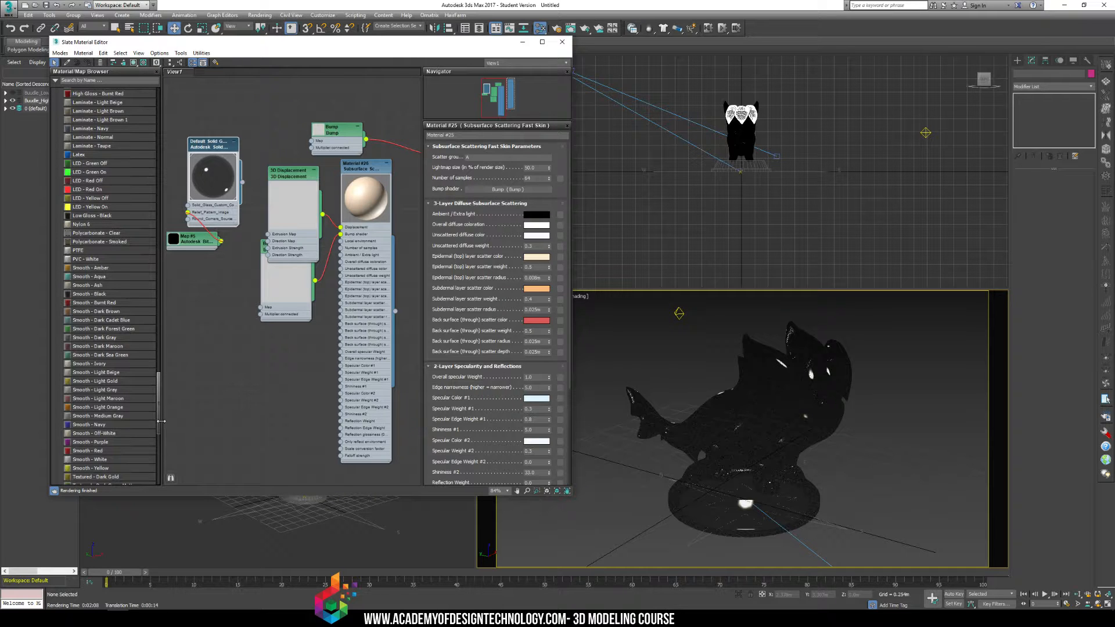
pyautogui.moveTo(158, 421); pyautogui.dragTo(155, 468)
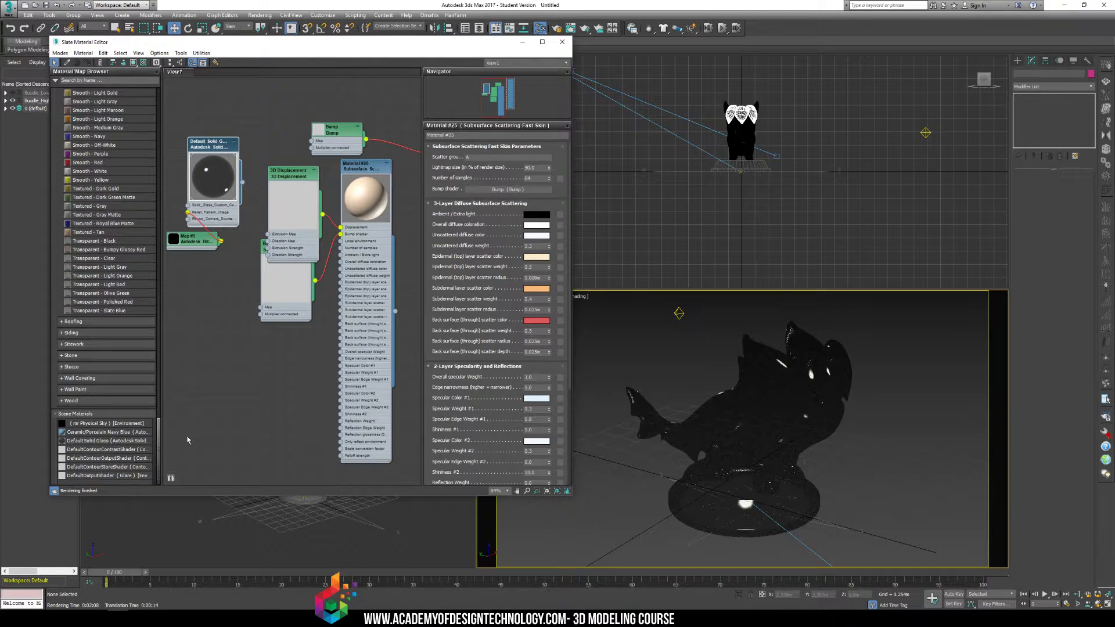
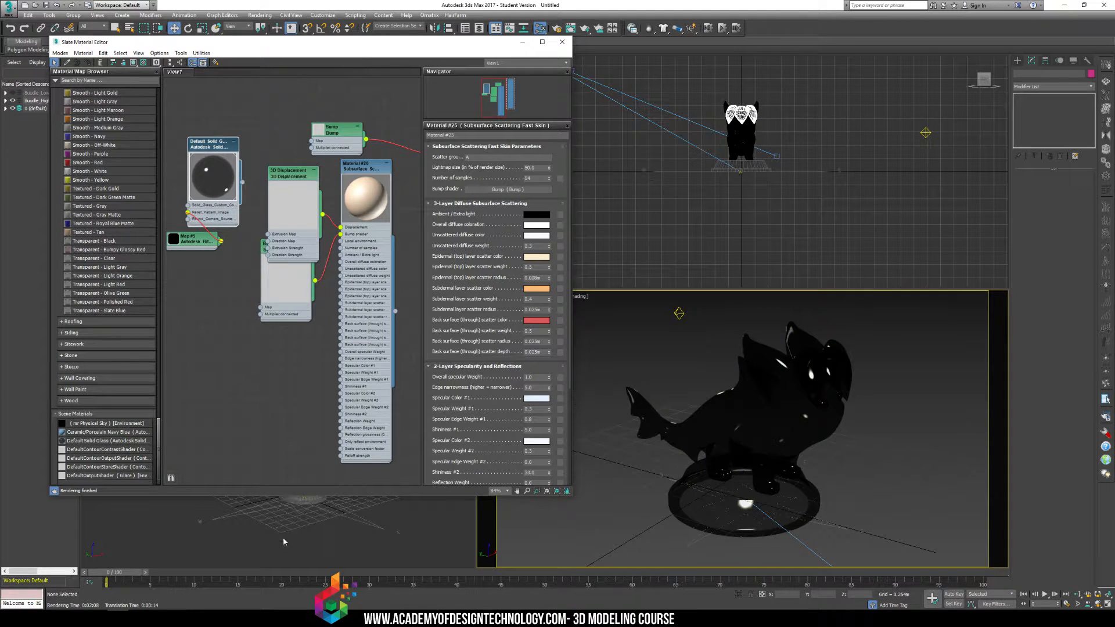
# - Switch to Photoshop and open the glass PNG from the Desktop
pyautogui.click(182, 619)
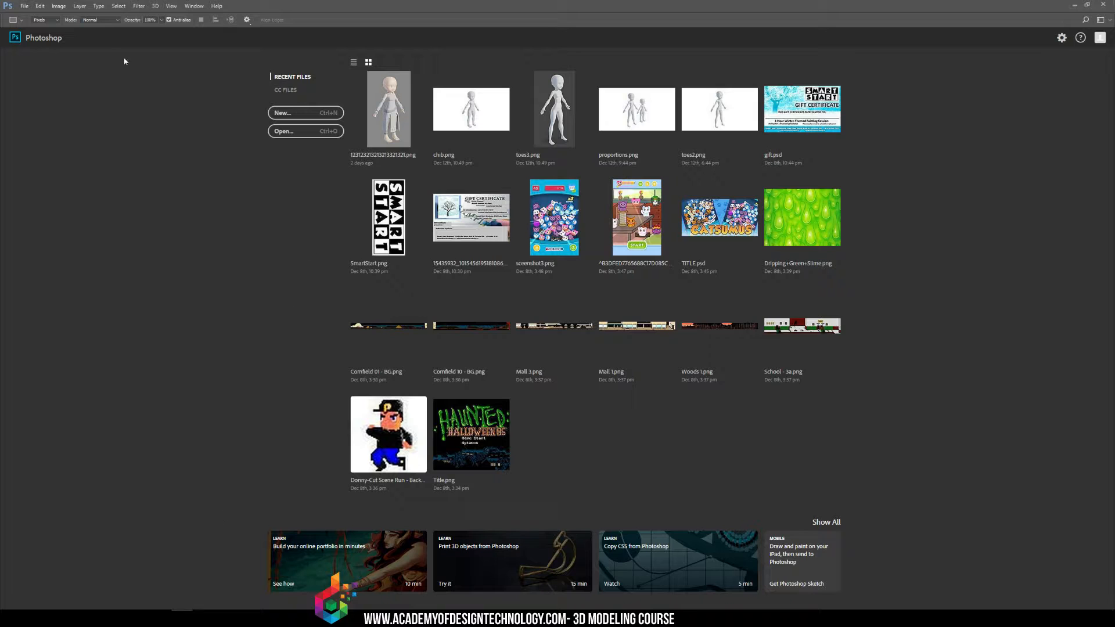
pyautogui.click(25, 6)
pyautogui.click(35, 28)
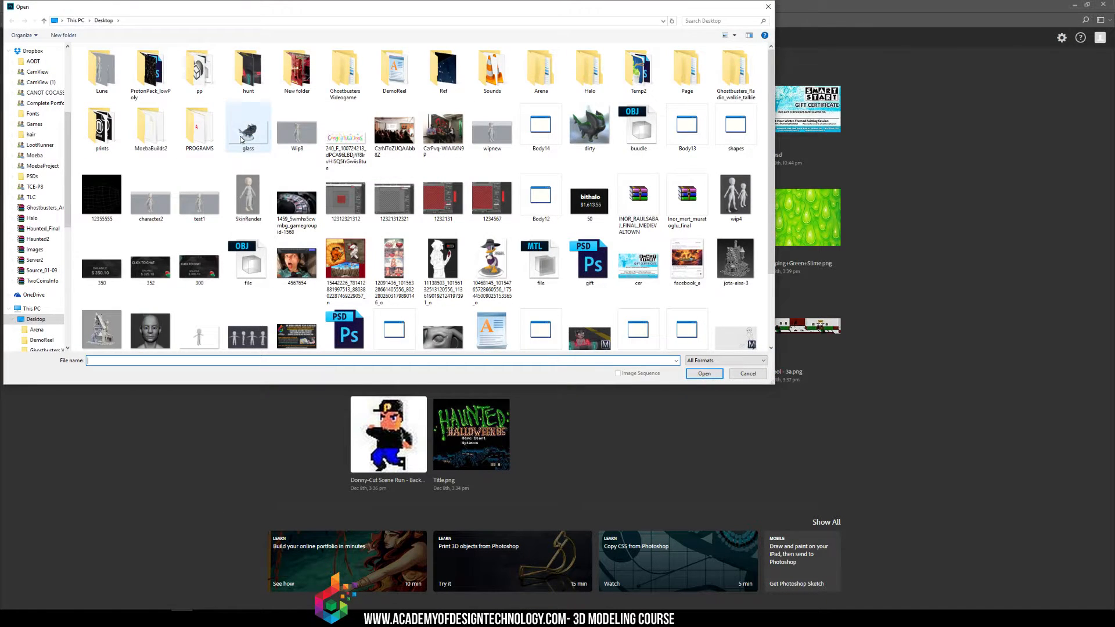
pyautogui.press('Escape')
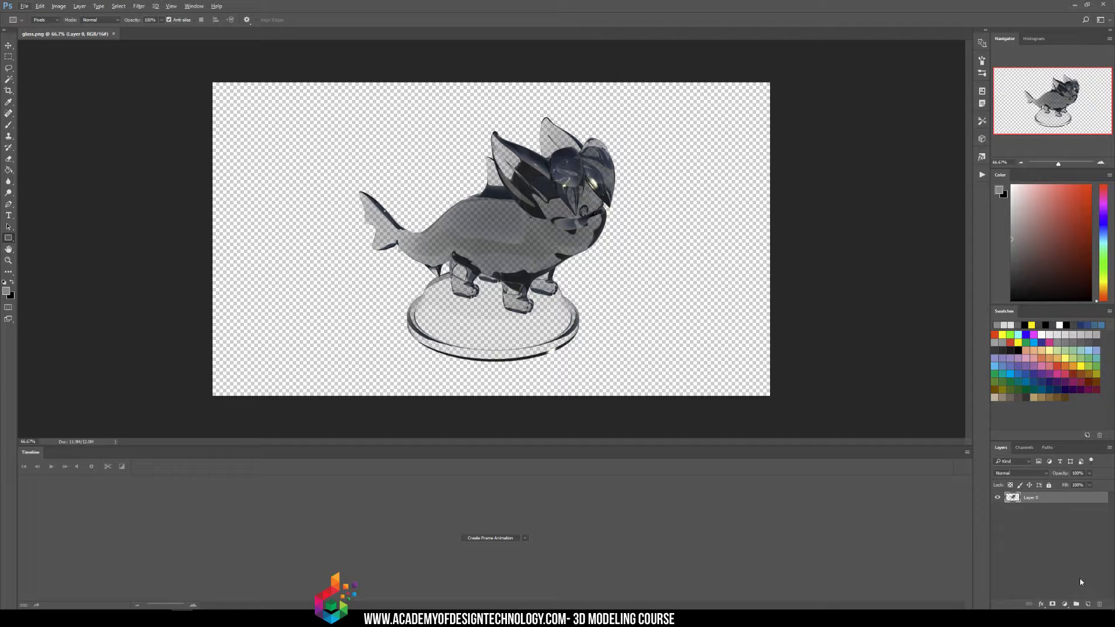
# - Add a layer beneath the figurine layer and fill it with a dark reddish brown
pyautogui.keyDown('ctrl'); pyautogui.click(1089, 606); pyautogui.keyUp('ctrl')
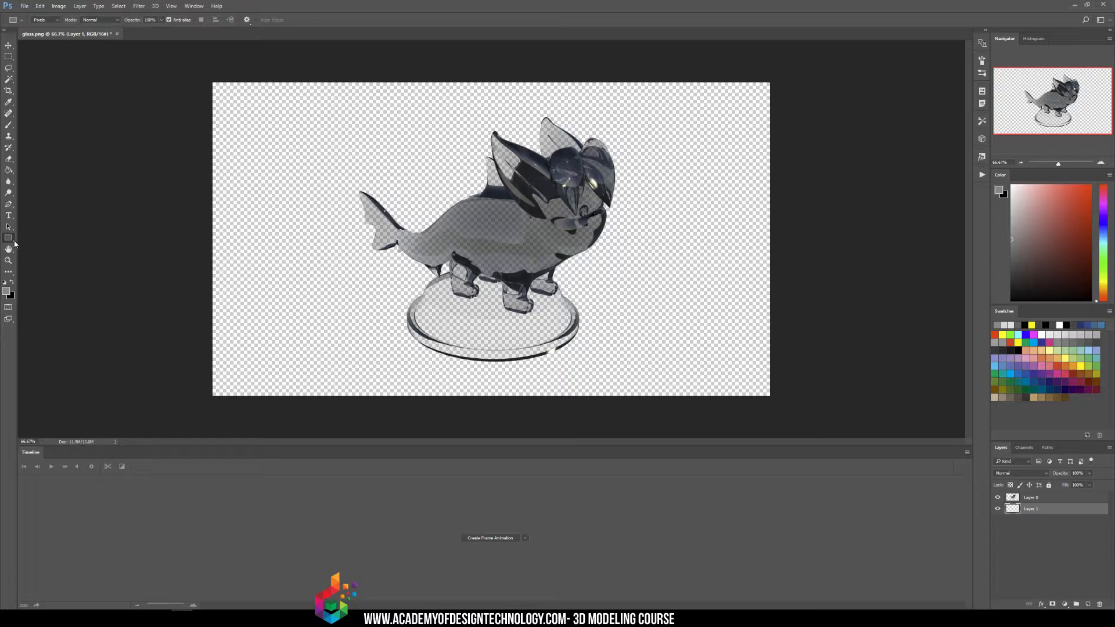
pyautogui.click(1033, 256)
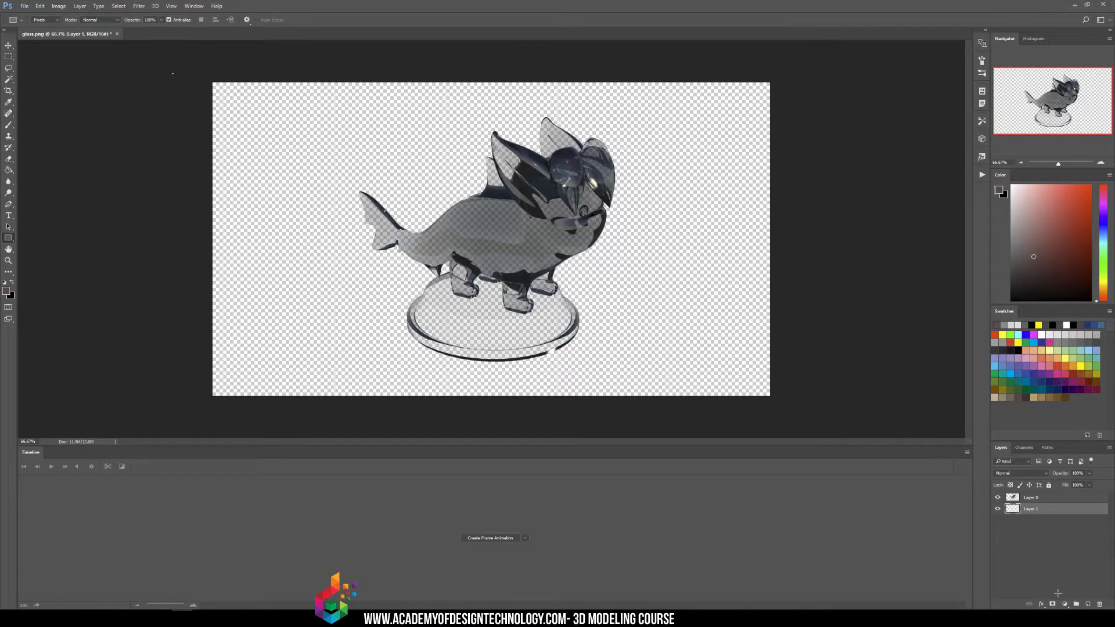
pyautogui.hotkey('alt', 'BackSpace')
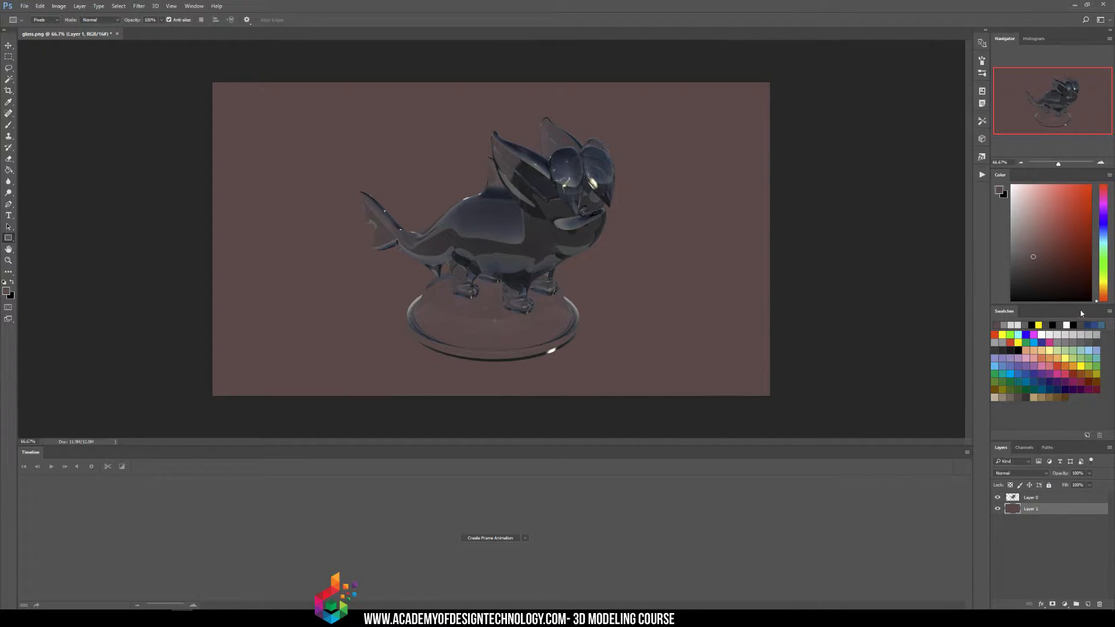
# - Refill the background layer with a light blue to show the glass figurine's transparency
pyautogui.moveTo(1105, 256); pyautogui.dragTo(1105, 232)
pyautogui.click(1051, 197)
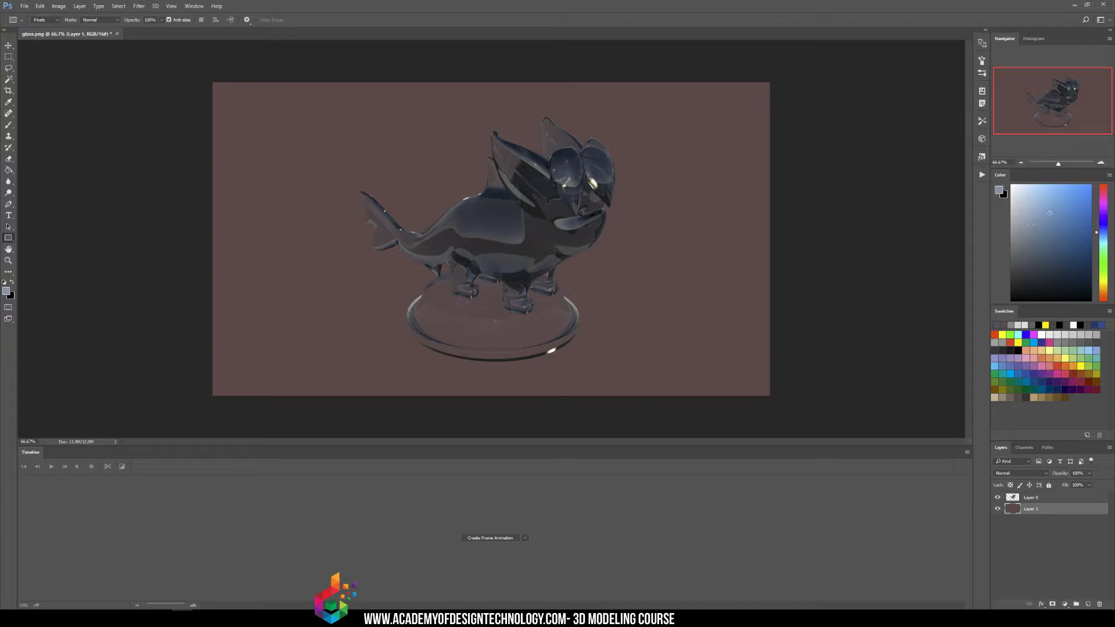
pyautogui.click(1057, 193)
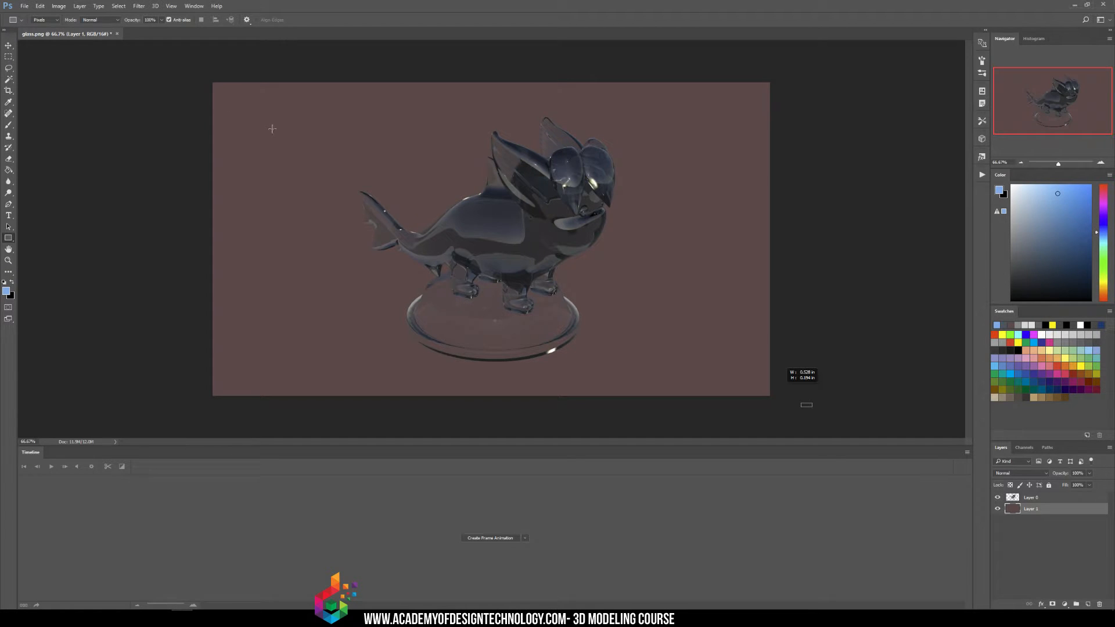
pyautogui.hotkey('alt', 'BackSpace')
pyautogui.keyDown('alt'); pyautogui.scroll(2, 527, 198); pyautogui.keyUp('alt')
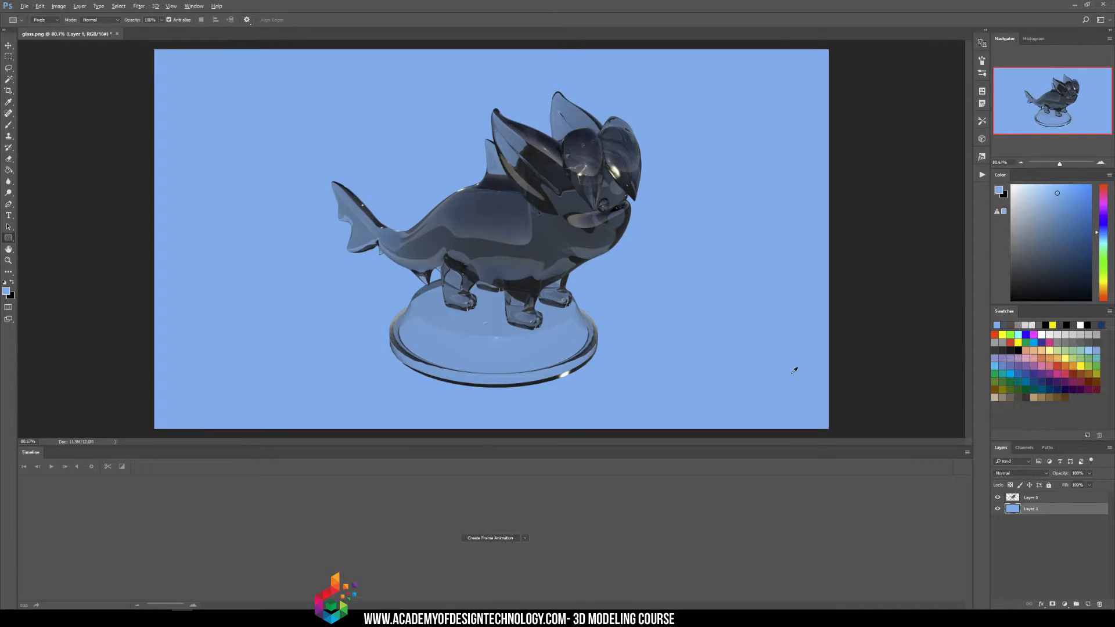
# - Add a layer between the background and the figurine and draw a small black rectangle in the image's lower-left corner
pyautogui.click(1088, 605)
pyautogui.keyDown('alt'); pyautogui.scroll(-2, 831, 300); pyautogui.keyUp('alt')
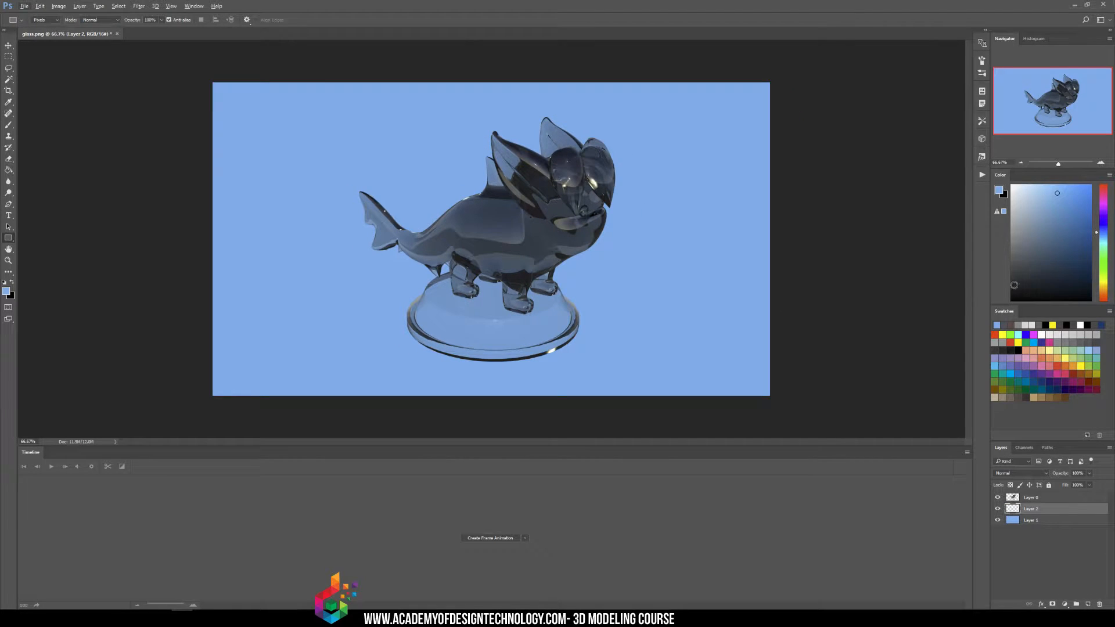
pyautogui.press('d')
pyautogui.moveTo(187, 372); pyautogui.dragTo(275, 439)
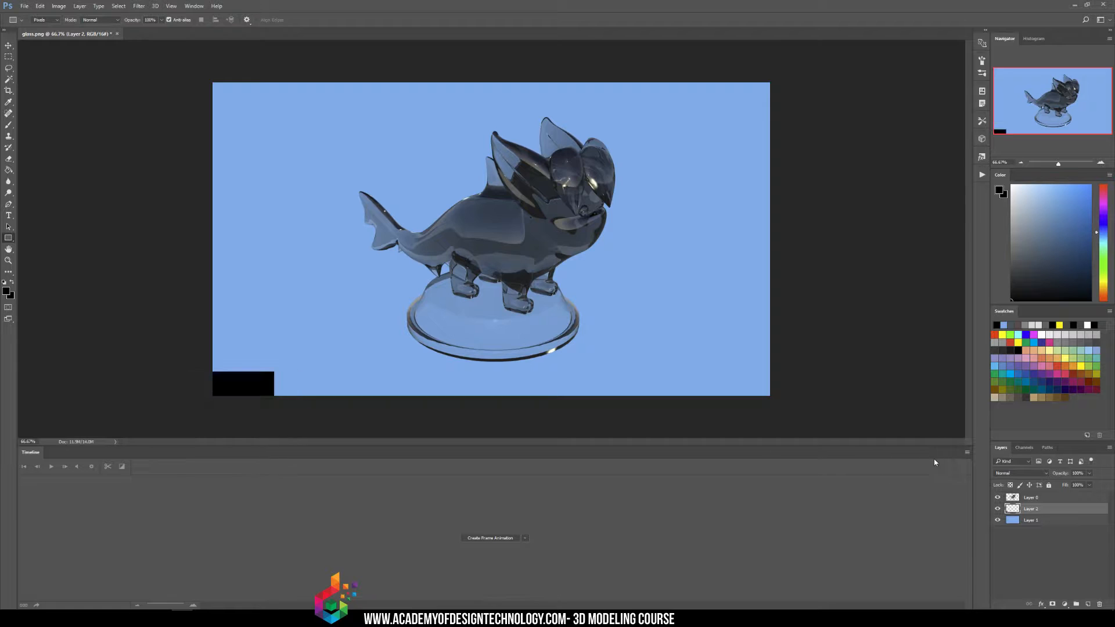
# - Undo the small black rectangle and draw a black band across the full width of the image's lower edge
pyautogui.hotkey('ctrl', 'z')
pyautogui.rightClick(13, 240)
pyautogui.click(11, 236)
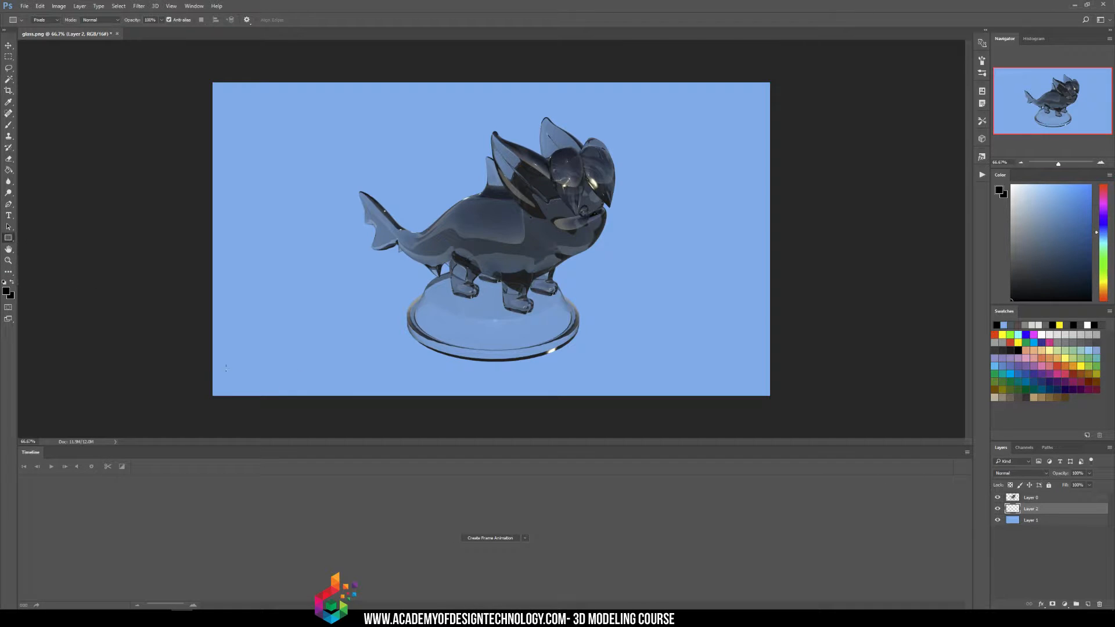
pyautogui.moveTo(188, 369); pyautogui.dragTo(903, 487)
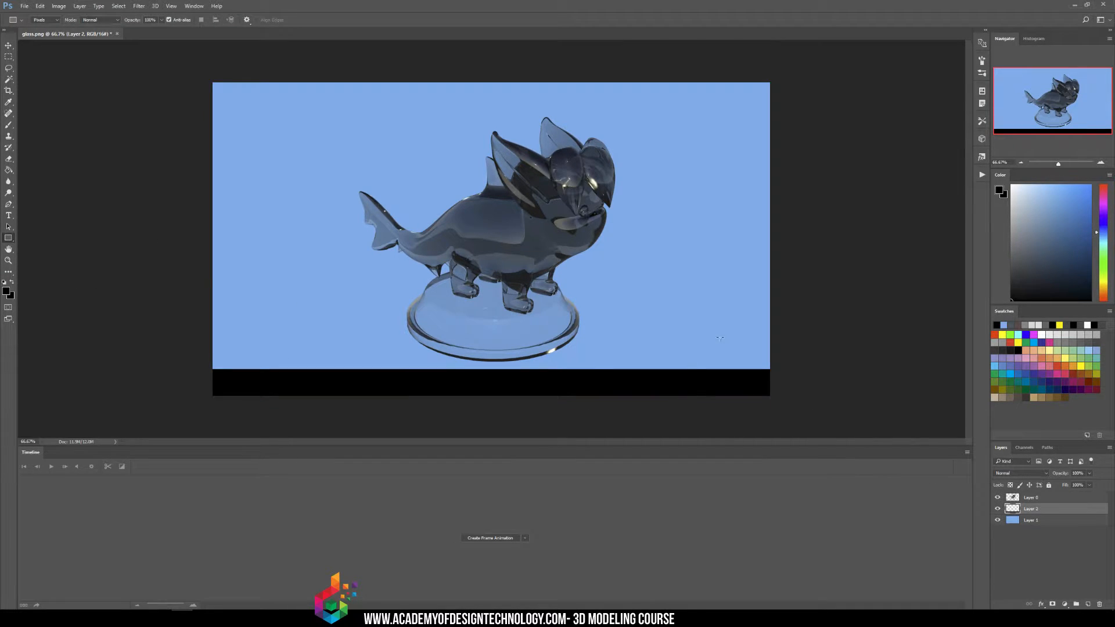
# - Draw a diagonal black line across the image's lower-right corner and fill the area below it with black
pyautogui.moveTo(655, 282); pyautogui.dragTo(800, 372)
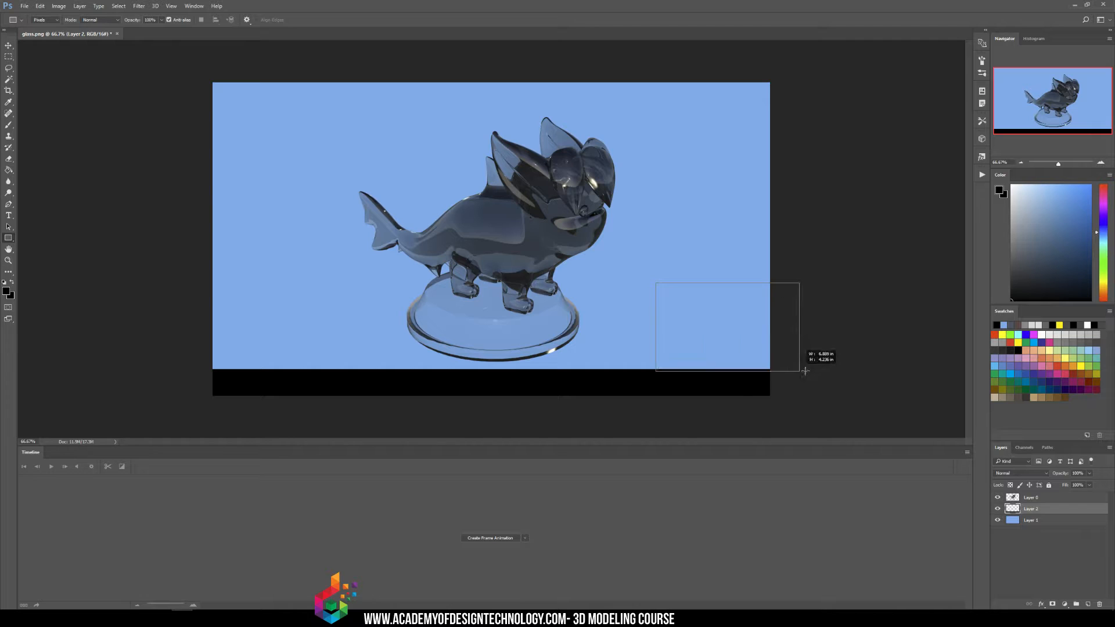
pyautogui.rightClick(13, 240)
pyautogui.click(41, 272)
pyautogui.moveTo(653, 385)
pyautogui.keyDown('shift'); pyautogui.mouseDown()
pyautogui.moveTo(899, 302)
pyautogui.moveTo(706, 365)
pyautogui.moveTo(812, 272)
pyautogui.mouseUp(); pyautogui.keyUp('shift')
pyautogui.press('g')
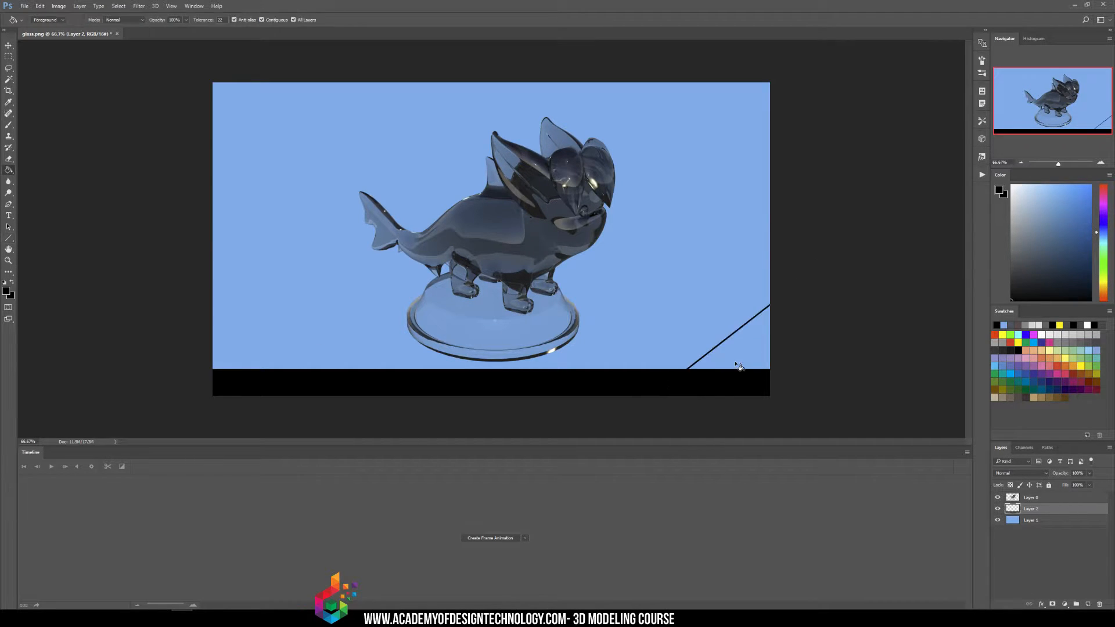
pyautogui.click(738, 366)
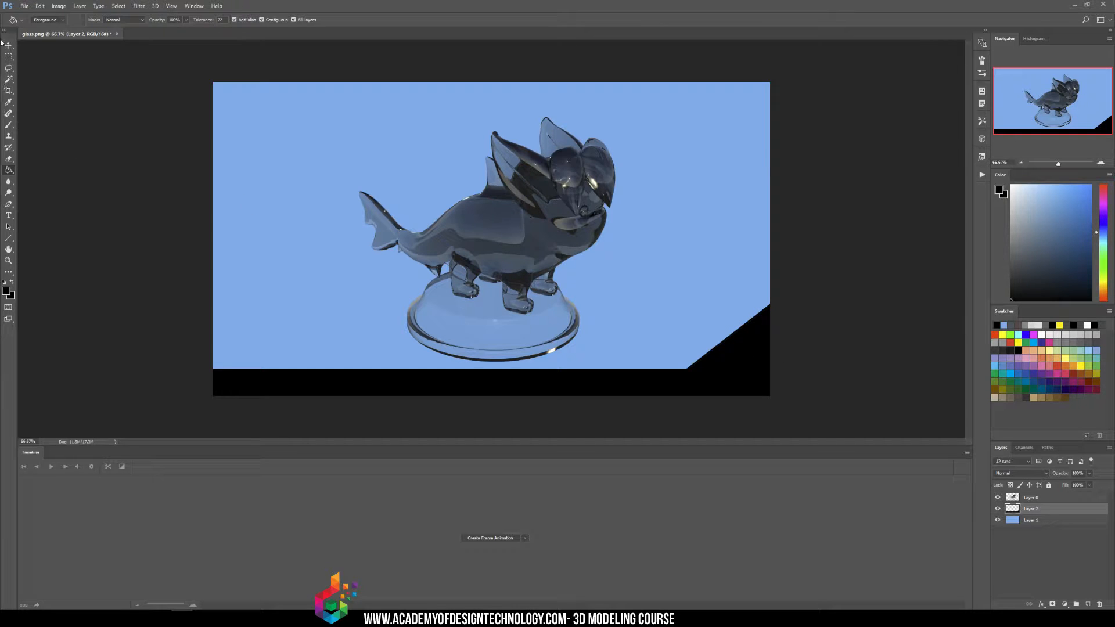
pyautogui.click(9, 56)
pyautogui.moveTo(201, 203); pyautogui.dragTo(842, 441)
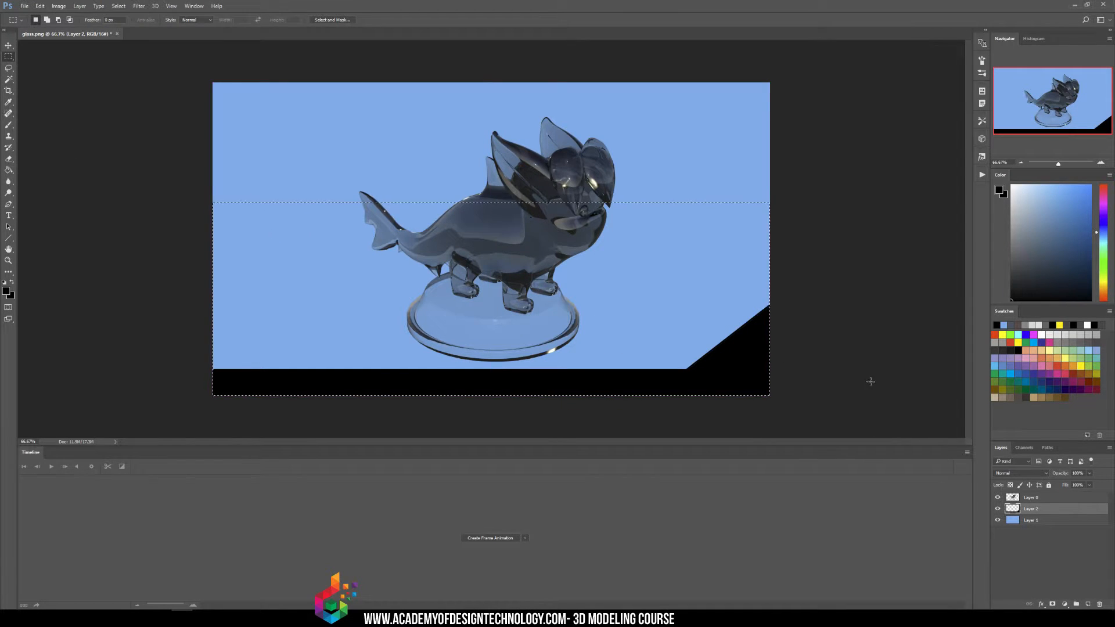
pyautogui.click(870, 381)
# - Lower the opacity of the black shape layer so it only slightly darkens the blue background
pyautogui.click(1090, 473)
pyautogui.moveTo(1073, 483); pyautogui.dragTo(1055, 484)
# - Refill the background layer with a brighter, more saturated blue from the swatches
pyautogui.click(1062, 520)
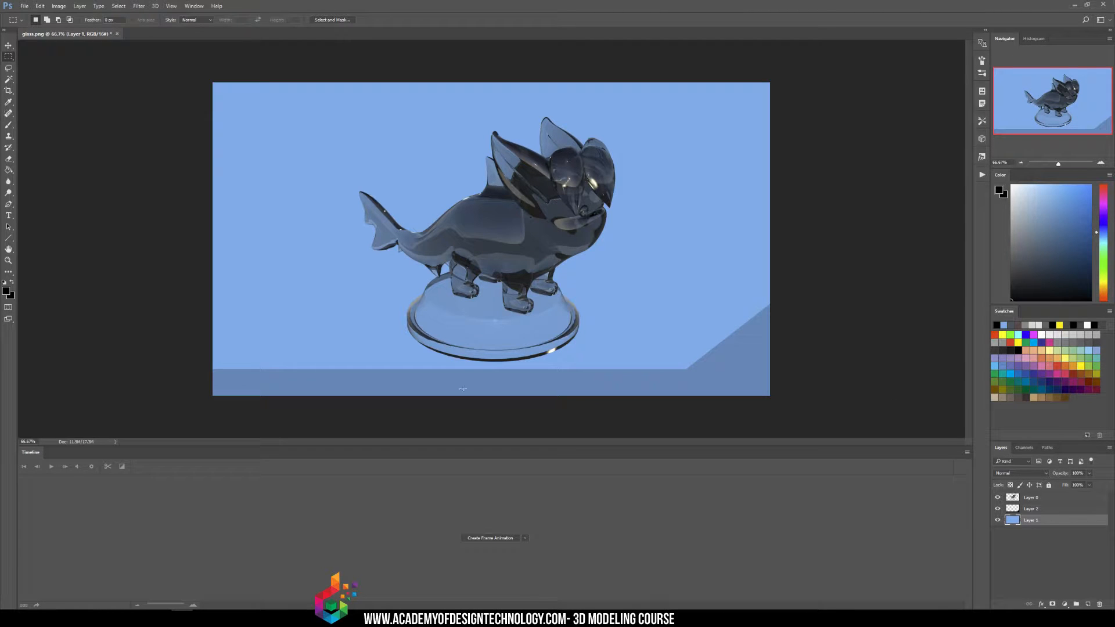
pyautogui.click(8, 244)
pyautogui.click(41, 238)
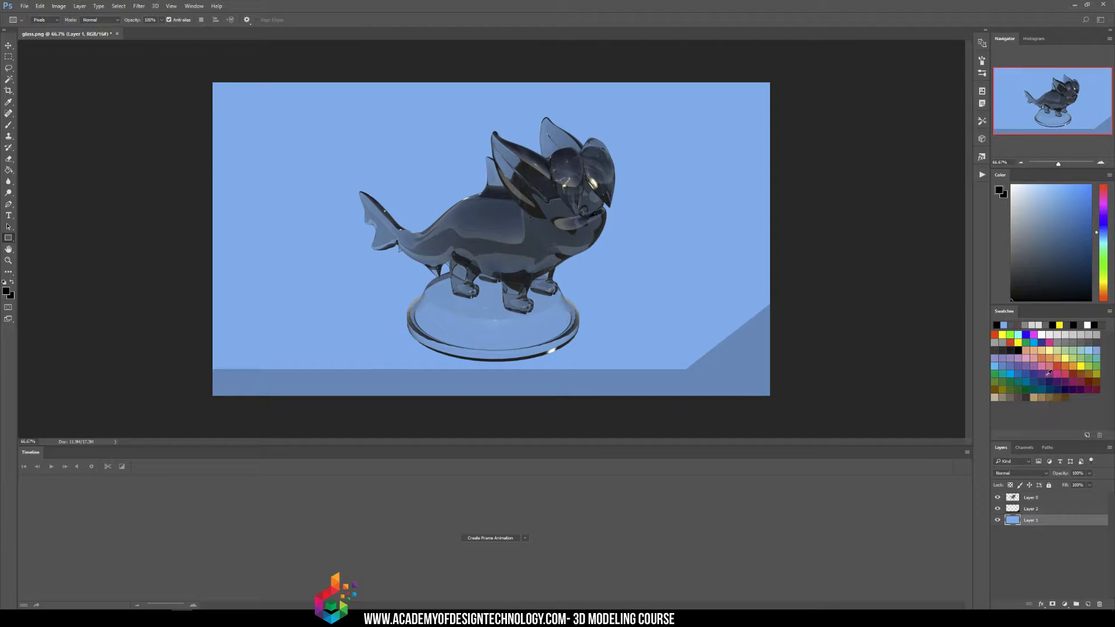
pyautogui.click(1015, 381)
pyautogui.click(1019, 376)
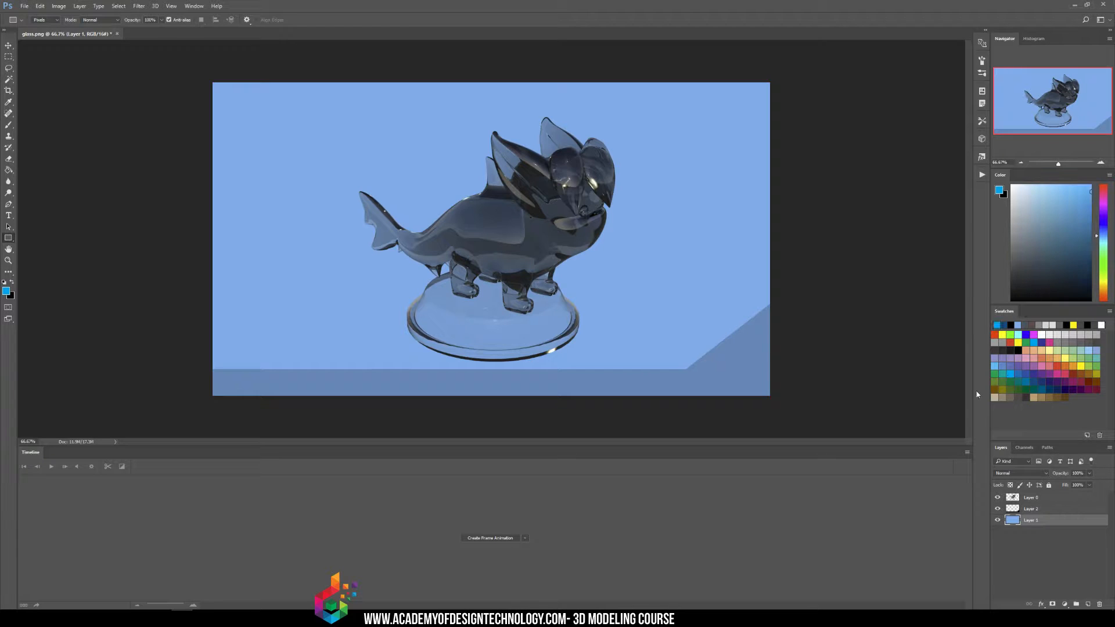
pyautogui.hotkey('alt', 'BackSpace')
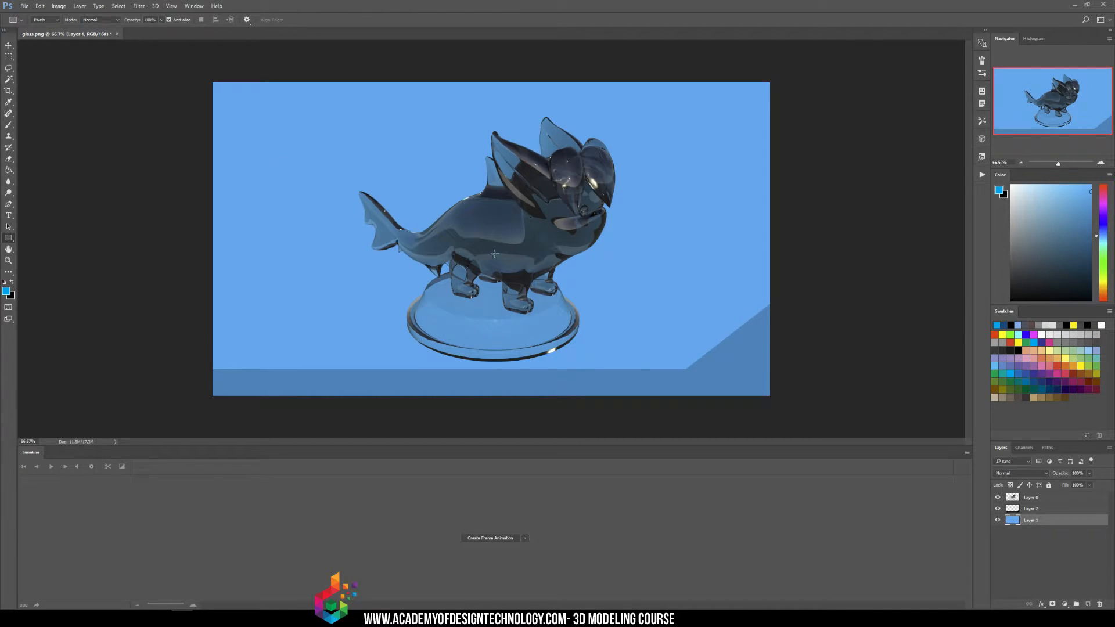
# - Add a Color Burn Pattern Overlay to the blue background layer and adjust the pattern's scale
pyautogui.keyDown('alt'); pyautogui.scroll(4, 638, 237); pyautogui.keyUp('alt')
pyautogui.keyDown('alt'); pyautogui.scroll(-3, 645, 239); pyautogui.keyUp('alt')
pyautogui.rightClick(1039, 520)
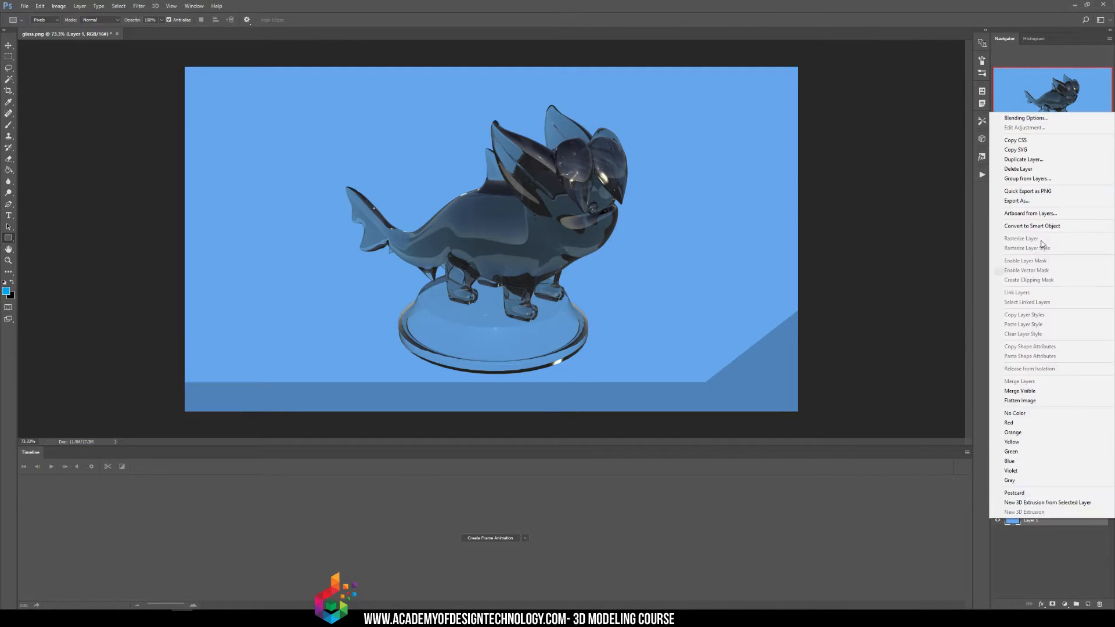
pyautogui.click(1016, 119)
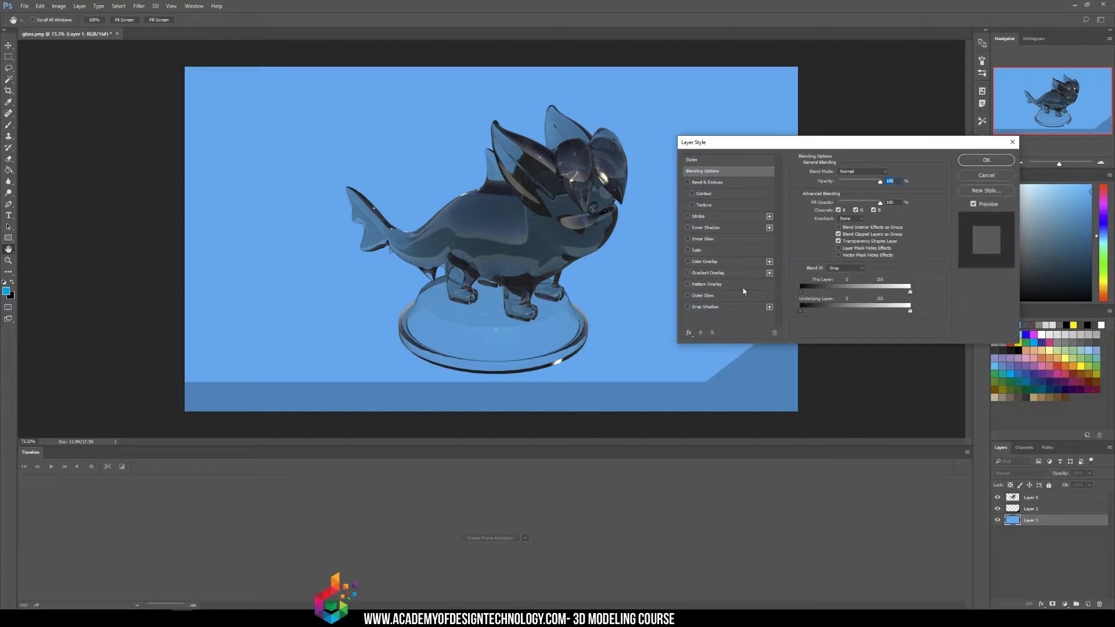
pyautogui.click(688, 285)
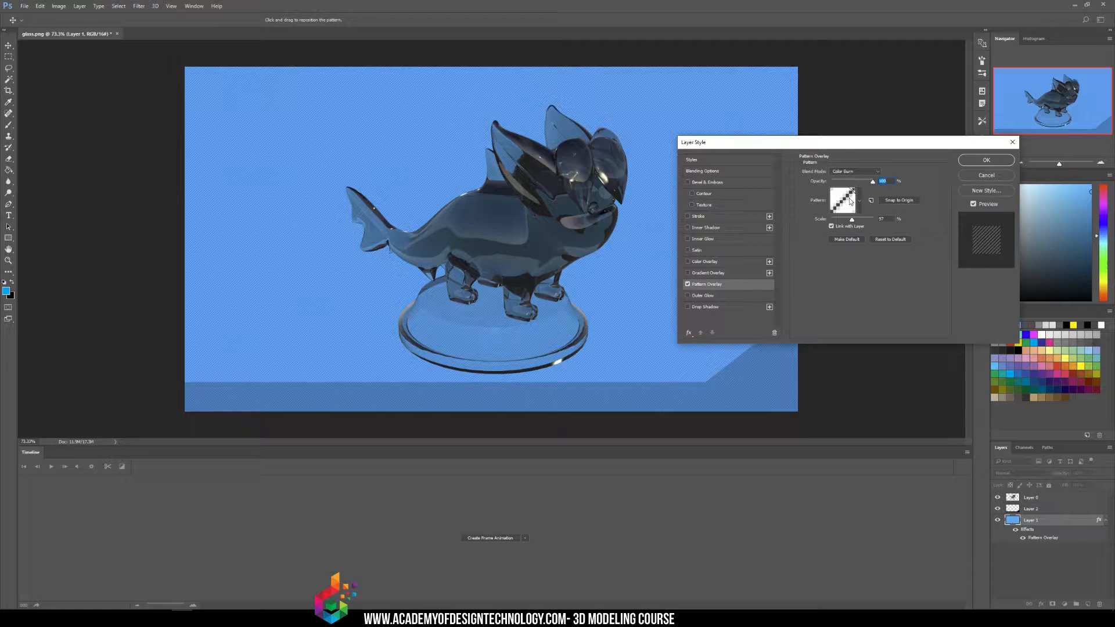
pyautogui.moveTo(854, 222)
pyautogui.mouseDown()
pyautogui.moveTo(842, 225)
pyautogui.moveTo(863, 223)
pyautogui.moveTo(854, 227)
pyautogui.mouseUp()
# - Try striped and concentric-square patterns for the background's Pattern Overlay
pyautogui.click(860, 202)
pyautogui.click(844, 230)
pyautogui.click(830, 229)
pyautogui.click(843, 243)
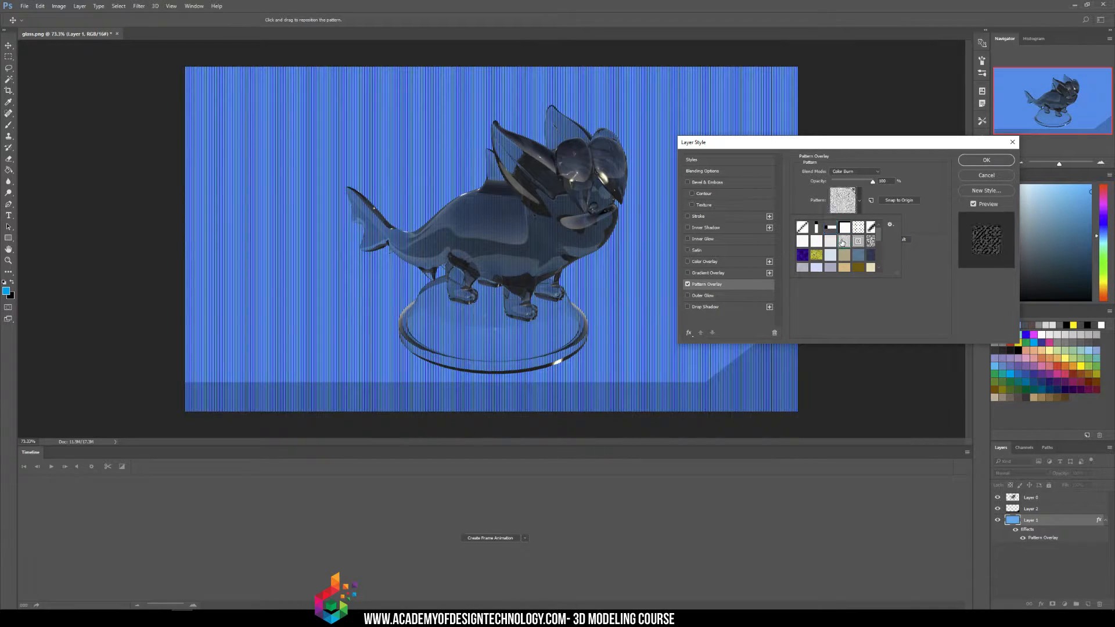
pyautogui.click(831, 254)
pyautogui.click(857, 244)
# - Try woven, mottled and flecked textures from the rest of the pattern library for the background's overlay
pyautogui.scroll(-8, 842, 246)
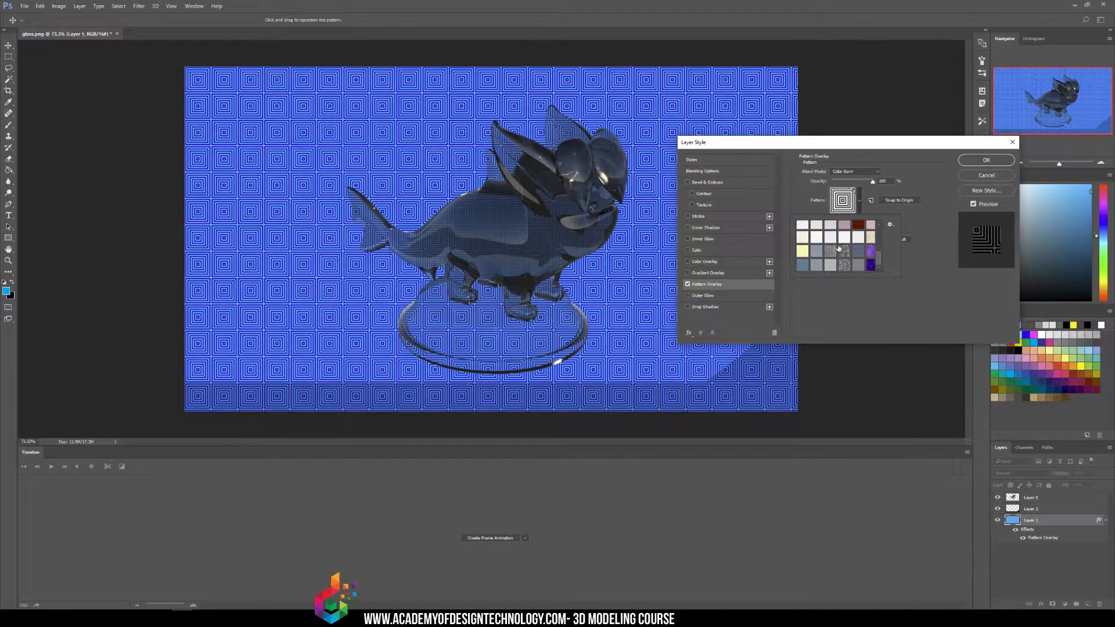
pyautogui.click(859, 255)
pyautogui.click(869, 256)
pyautogui.click(827, 255)
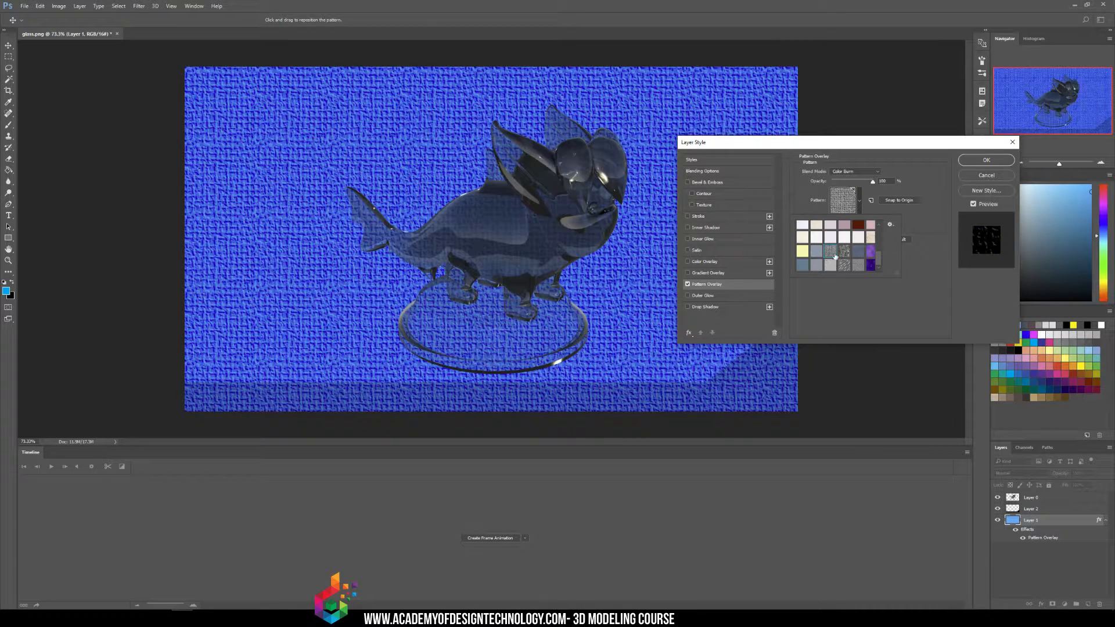
pyautogui.scroll(6, 834, 257)
pyautogui.click(816, 251)
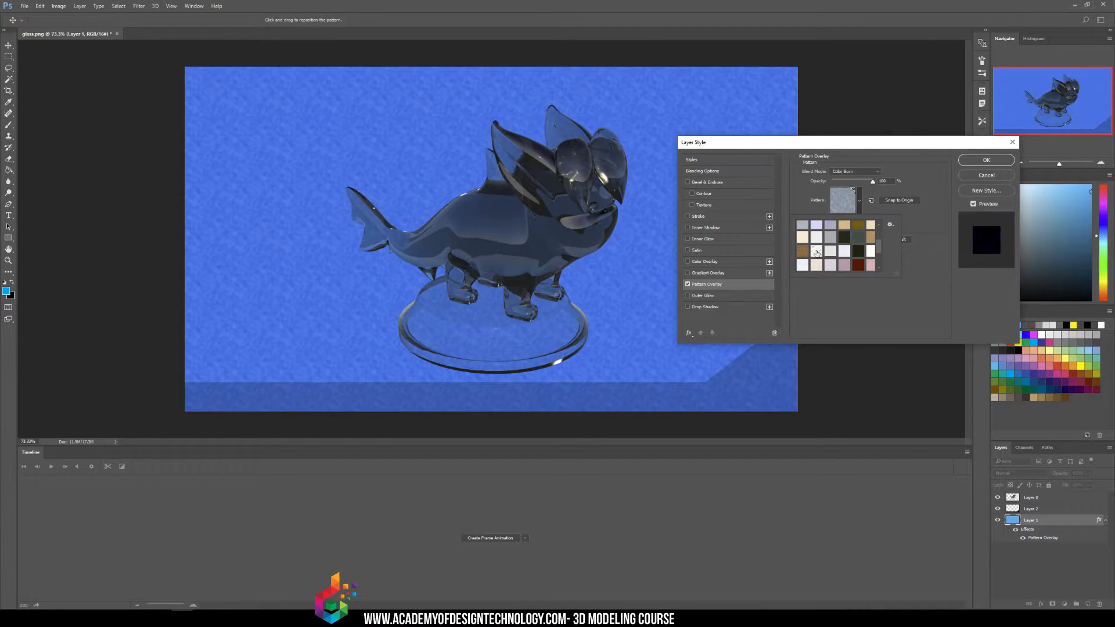
pyautogui.click(816, 252)
pyautogui.scroll(3, 818, 247)
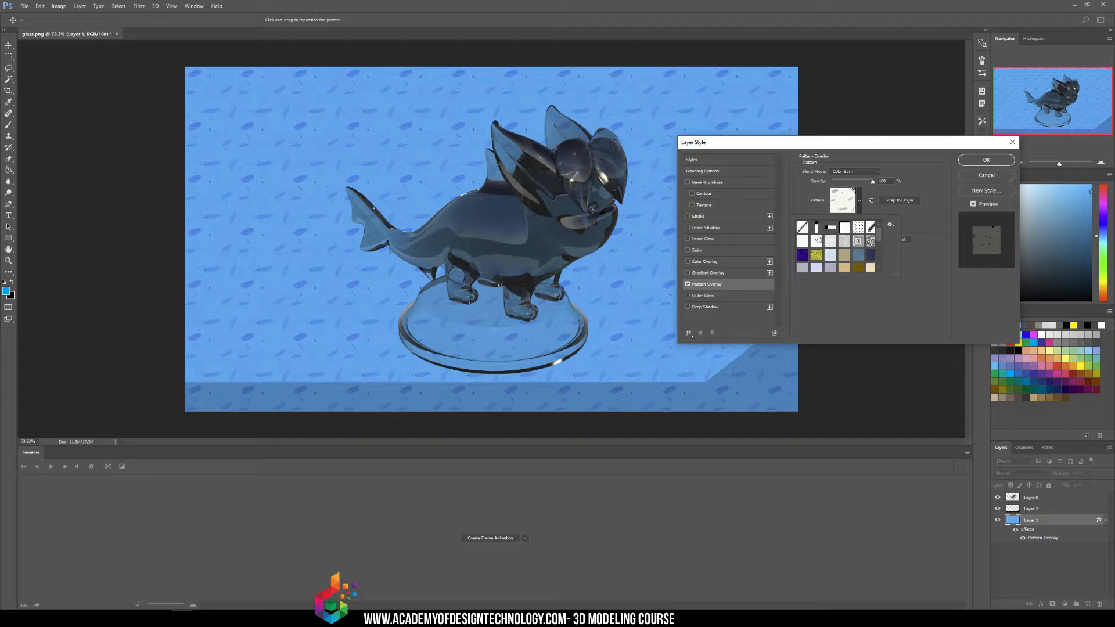
pyautogui.click(817, 240)
# - Set the background overlay to the diagonal-line pattern, reduce its opacity to a faint texture and apply the layer style
pyautogui.click(802, 227)
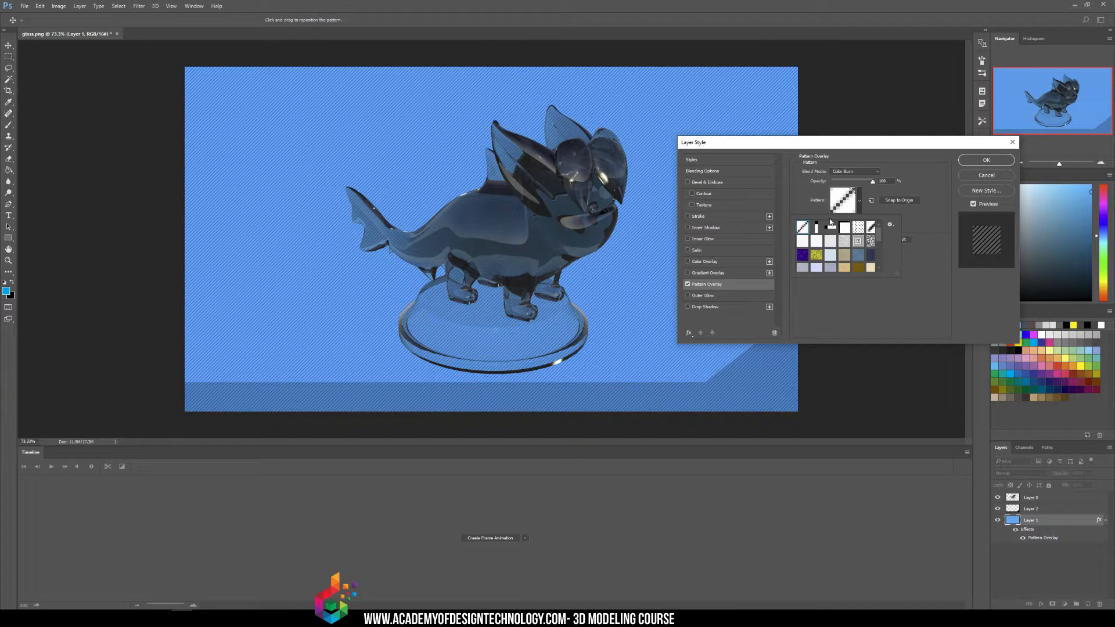
pyautogui.moveTo(858, 185); pyautogui.dragTo(852, 183)
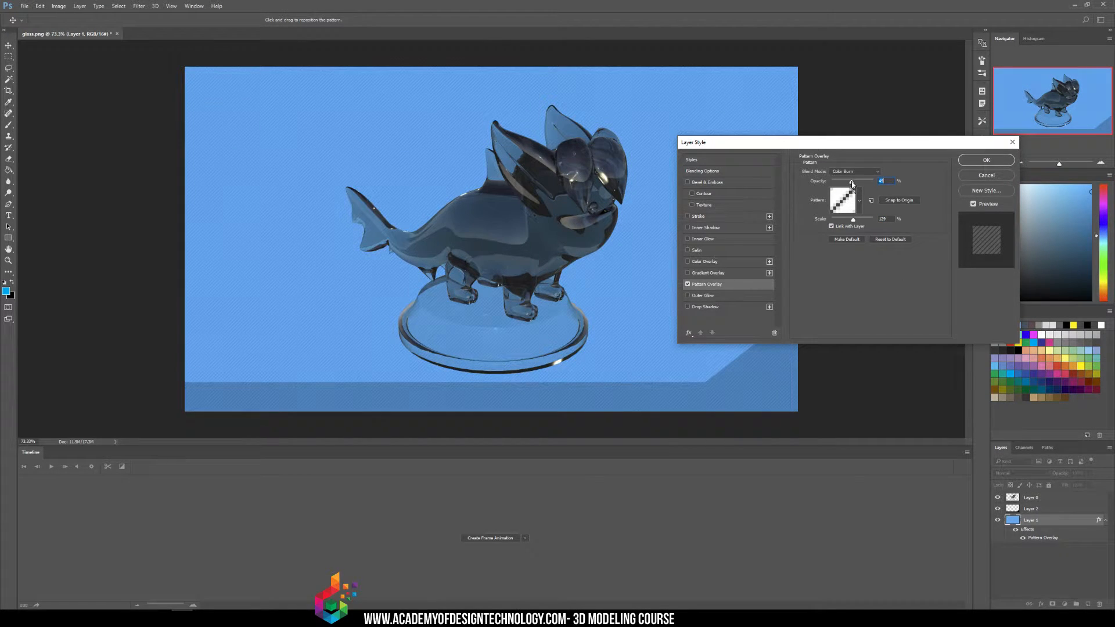
pyautogui.press('Return')
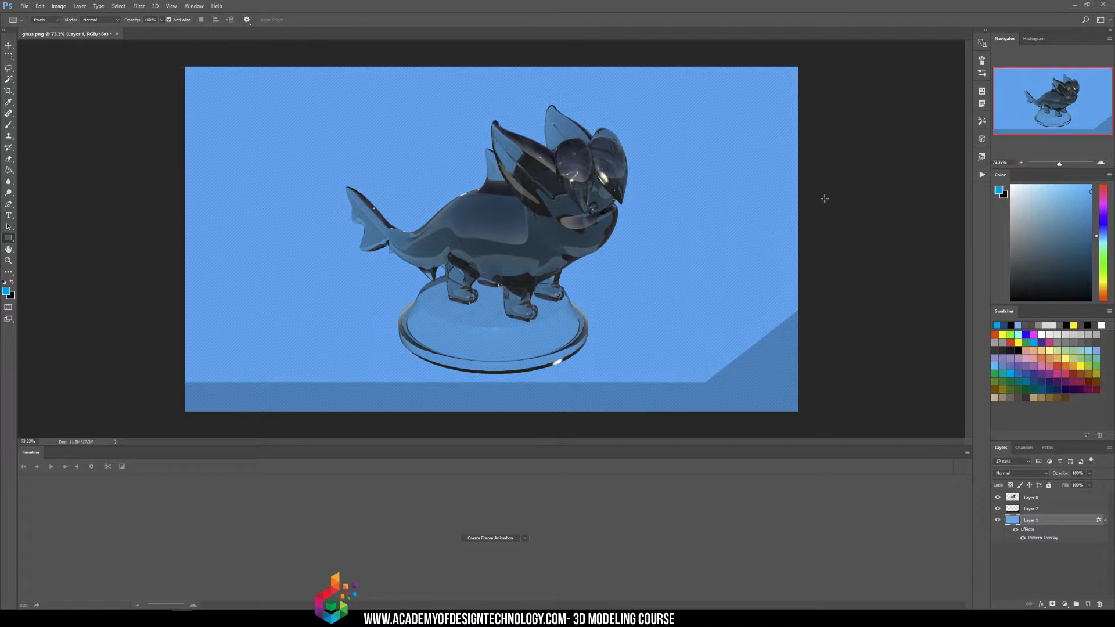
# - Move the glass figurine layer to the left side of the image, leaving the background in place
pyautogui.click(8, 46)
pyautogui.moveTo(546, 255); pyautogui.dragTo(626, 251)
pyautogui.hotkey('ctrl', 'z')
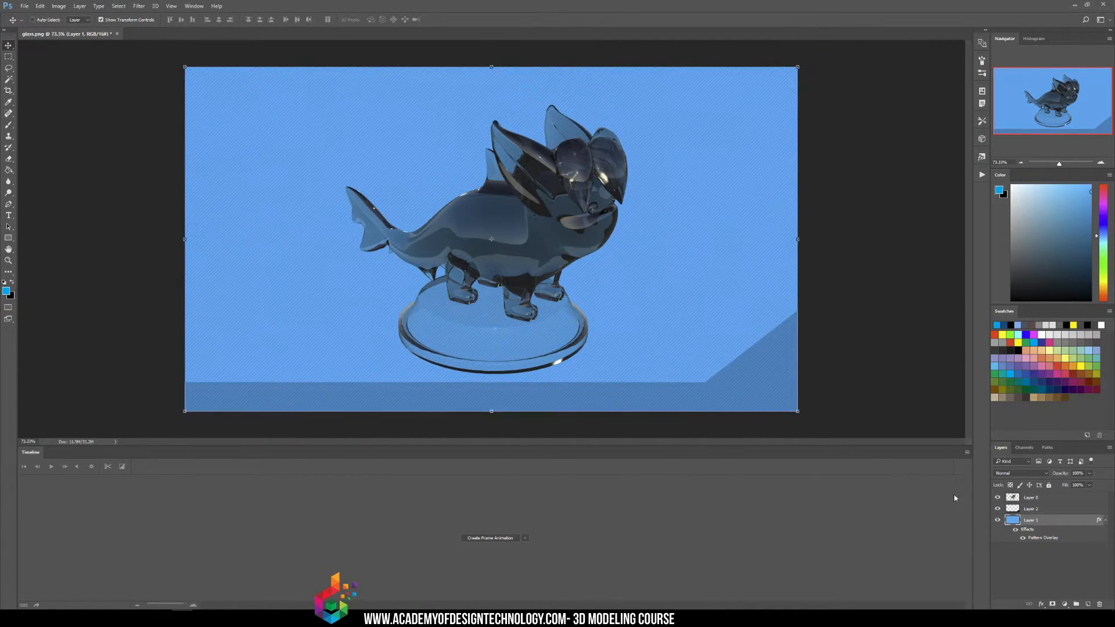
pyautogui.click(1031, 501)
pyautogui.moveTo(601, 316); pyautogui.dragTo(455, 317)
# - Crop the image to a full-height area enclosing the glass figurine and its base
pyautogui.click(9, 56)
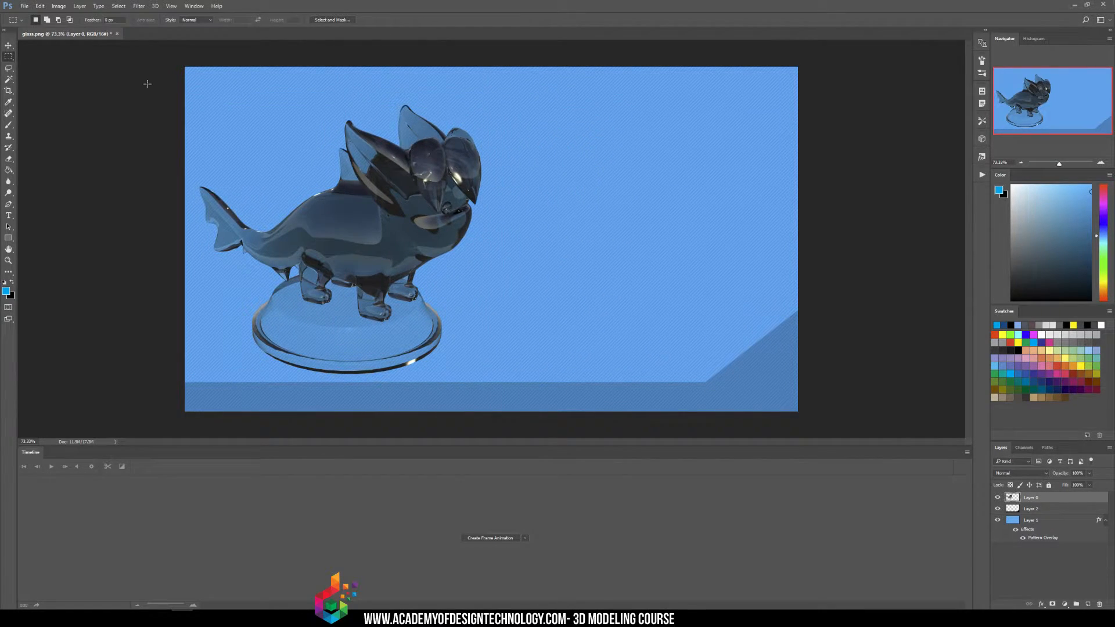
pyautogui.moveTo(157, 67); pyautogui.dragTo(498, 425)
pyautogui.click(59, 6)
pyautogui.click(67, 93)
# - Duplicate the figurine layer twice to make the glass look denser
pyautogui.keyDown('alt'); pyautogui.scroll(2, 641, 243); pyautogui.keyUp('alt')
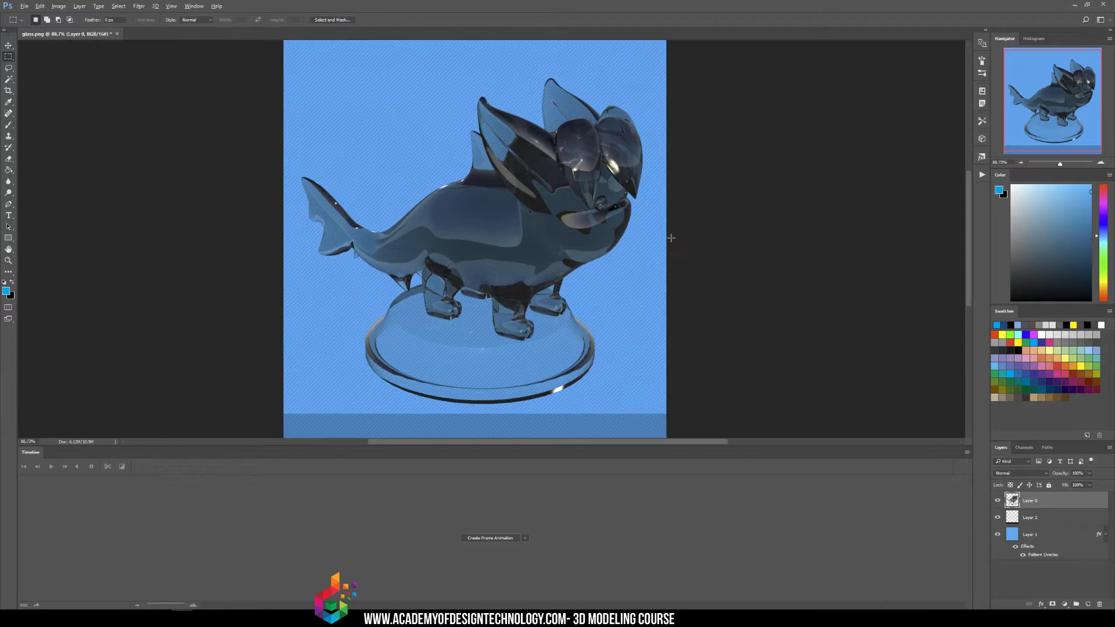
pyautogui.rightClick(1040, 503)
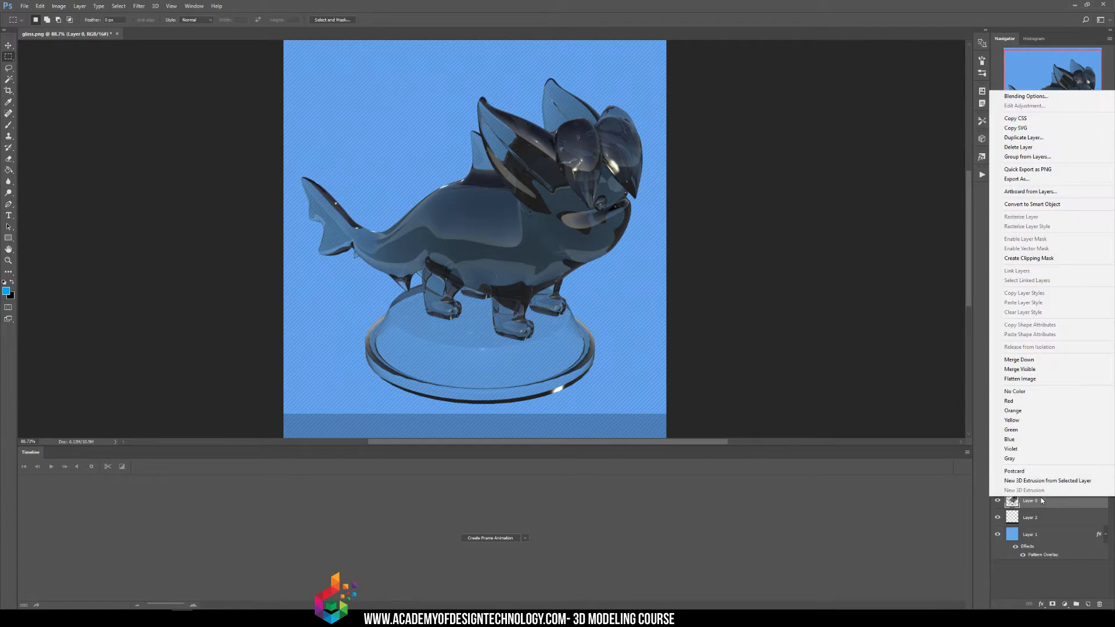
pyautogui.click(1052, 143)
pyautogui.press('Return')
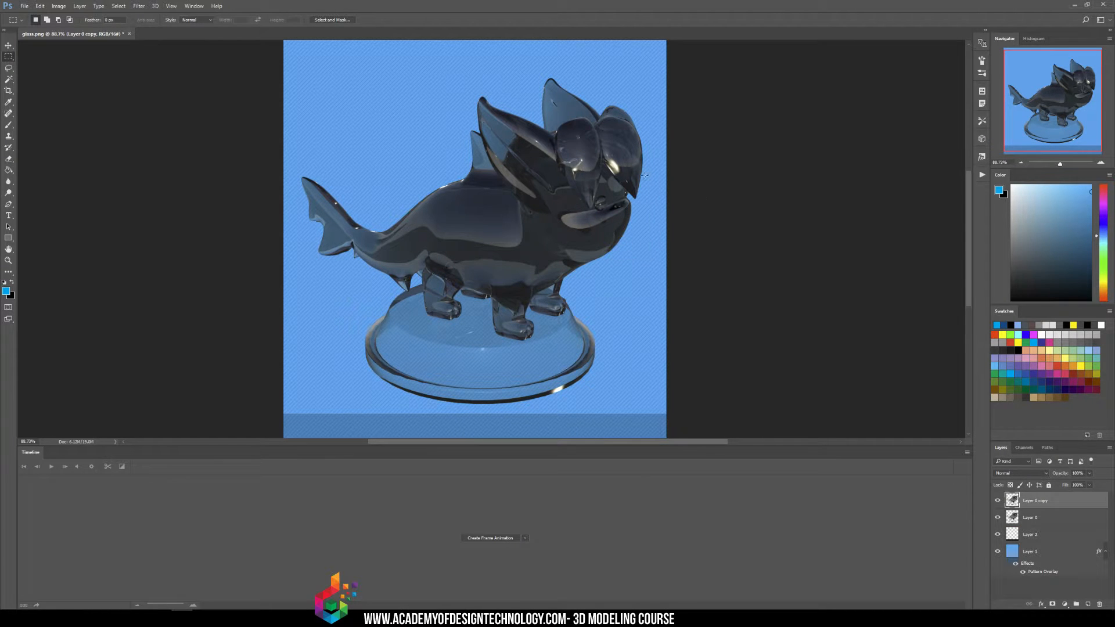
pyautogui.rightClick(1051, 501)
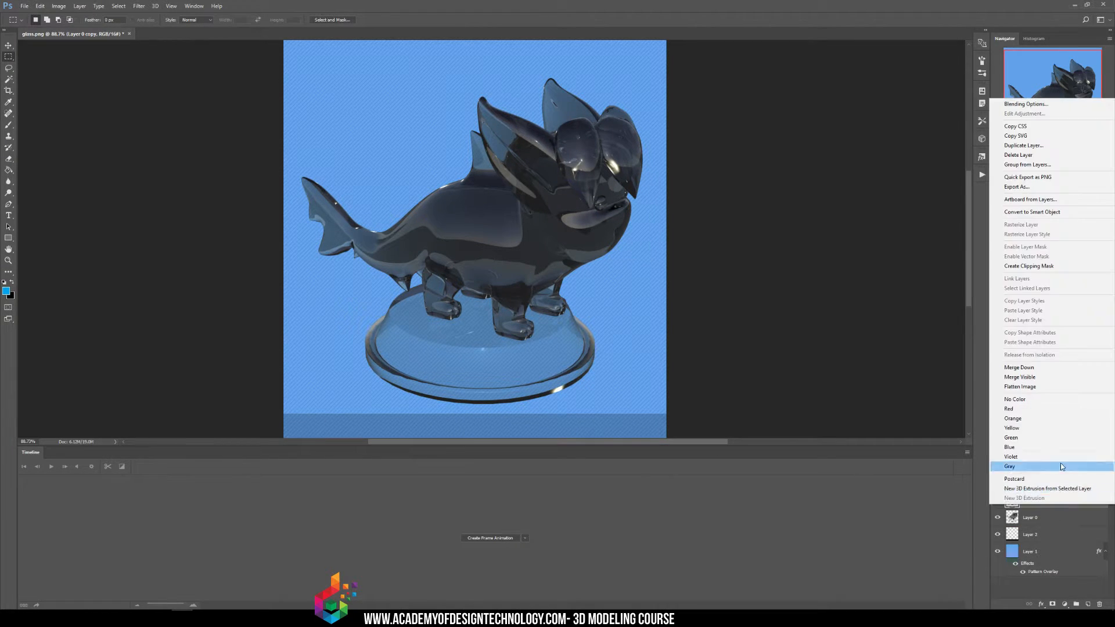
pyautogui.click(1039, 144)
pyautogui.press('Return')
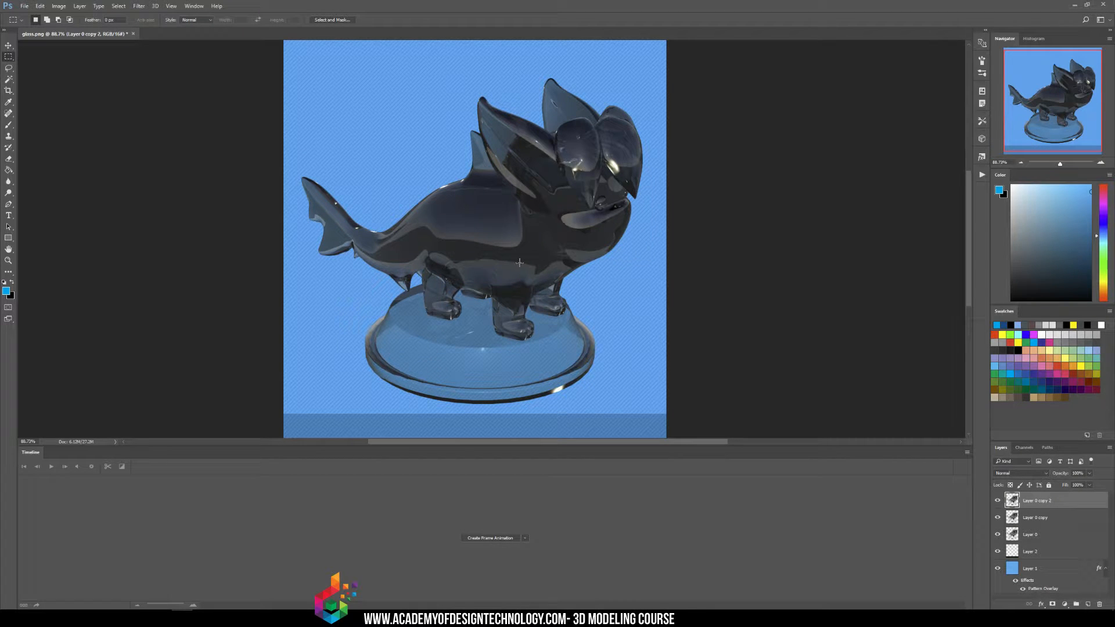
# - Toggle the visibility of the duplicated figurine layers to compare how dense the glass looks with each copy
pyautogui.keyDown('alt'); pyautogui.scroll(-1, 582, 284); pyautogui.keyUp('alt')
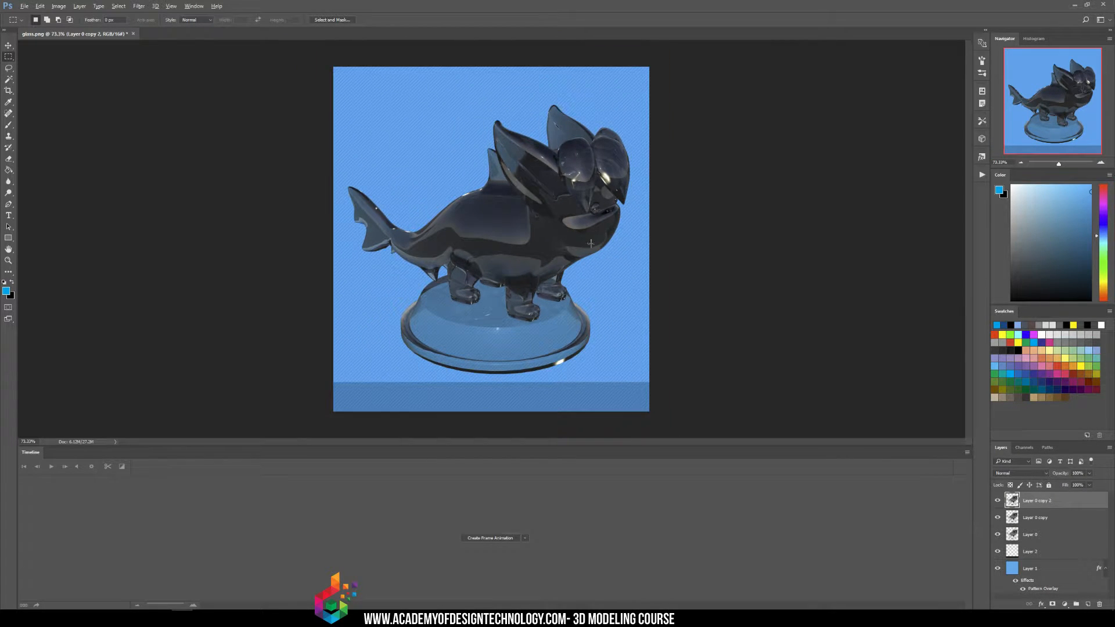
pyautogui.click(997, 501)
pyautogui.click(997, 516)
pyautogui.click(997, 516)
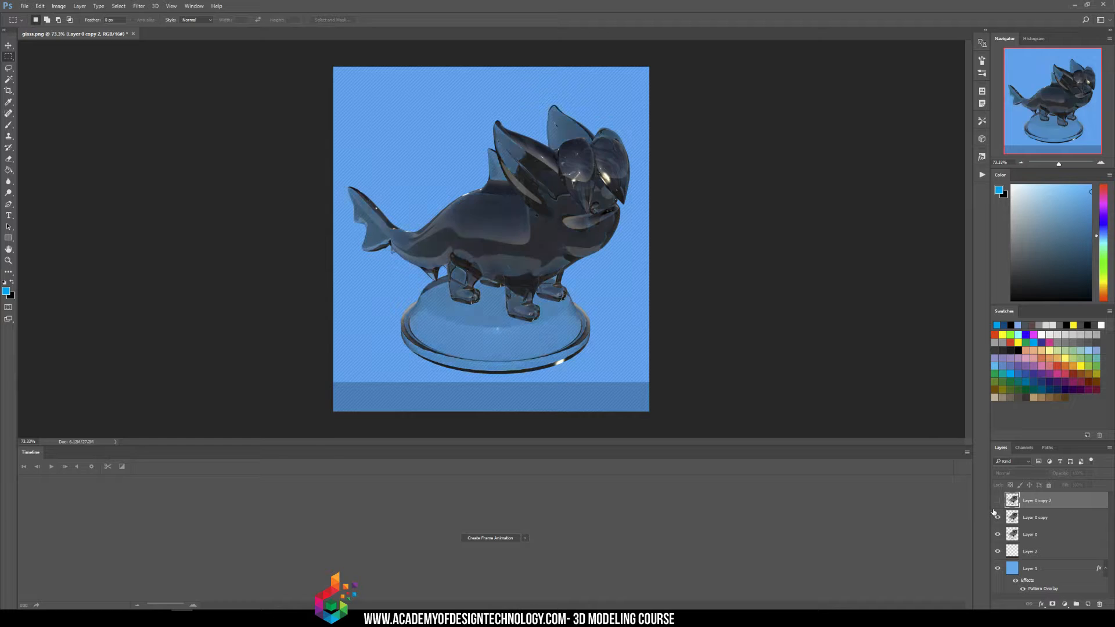
pyautogui.click(998, 501)
pyautogui.keyDown('alt'); pyautogui.scroll(2, 558, 278); pyautogui.keyUp('alt')
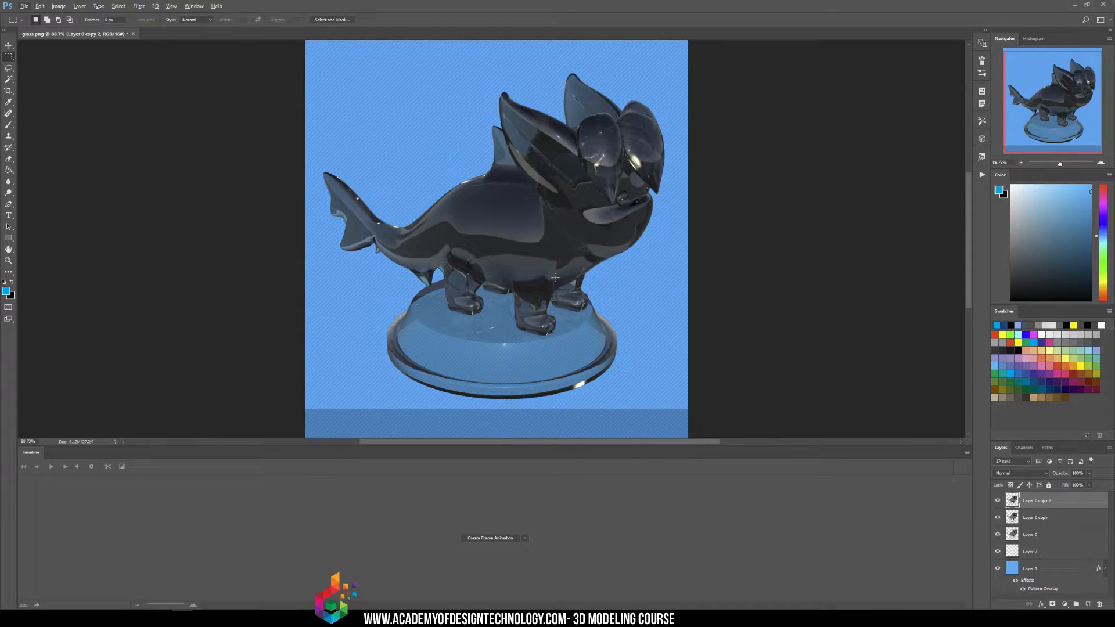
# - Merge the three figurine layers into one and duplicate the merged layer
pyautogui.keyDown('shift'); pyautogui.click(1046, 540); pyautogui.keyUp('shift')
pyautogui.hotkey('ctrl', 'e')
pyautogui.rightClick(1061, 500)
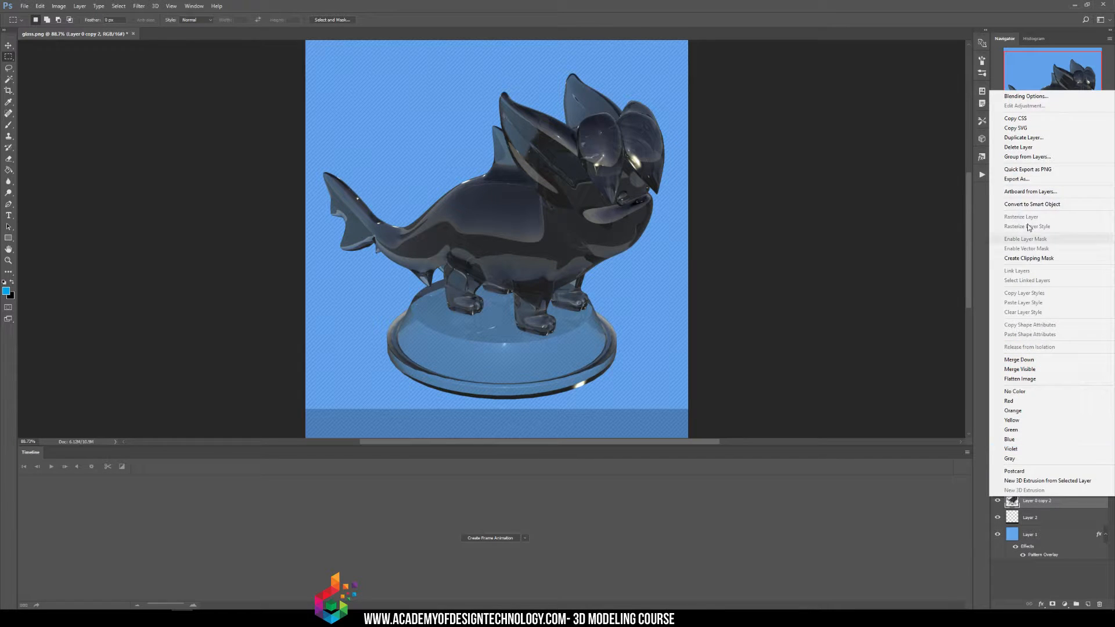
pyautogui.click(1022, 140)
pyautogui.press('Return')
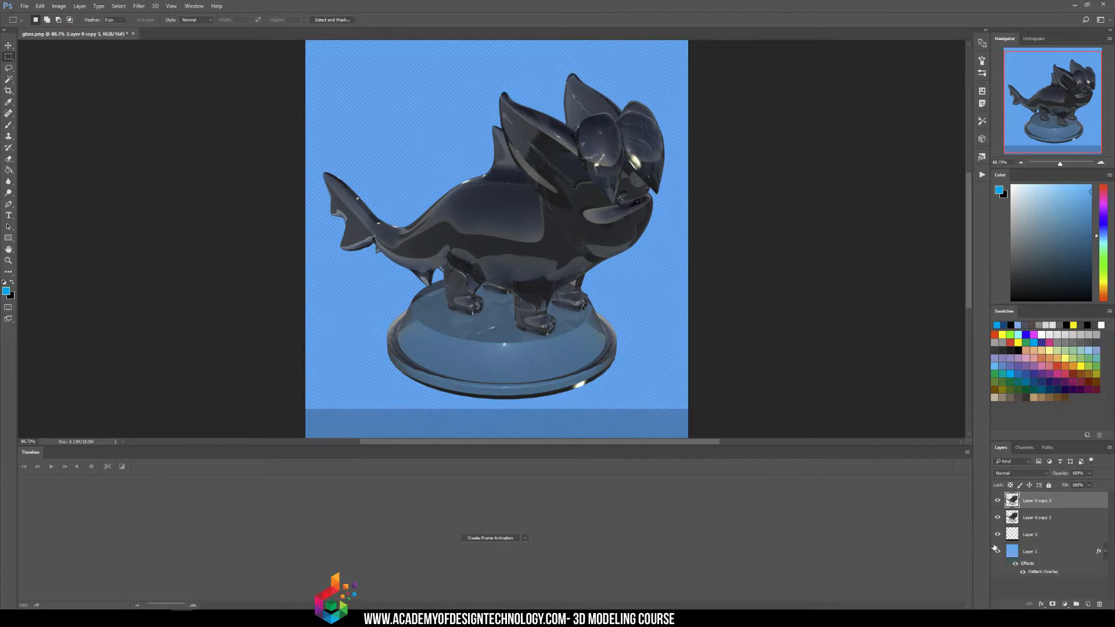
# - Fill the background layer with solid gray from the swatches, covering the whole canvas with a rectangle
pyautogui.click(1018, 550)
pyautogui.click(8, 238)
pyautogui.hotkey('ctrl', '-')
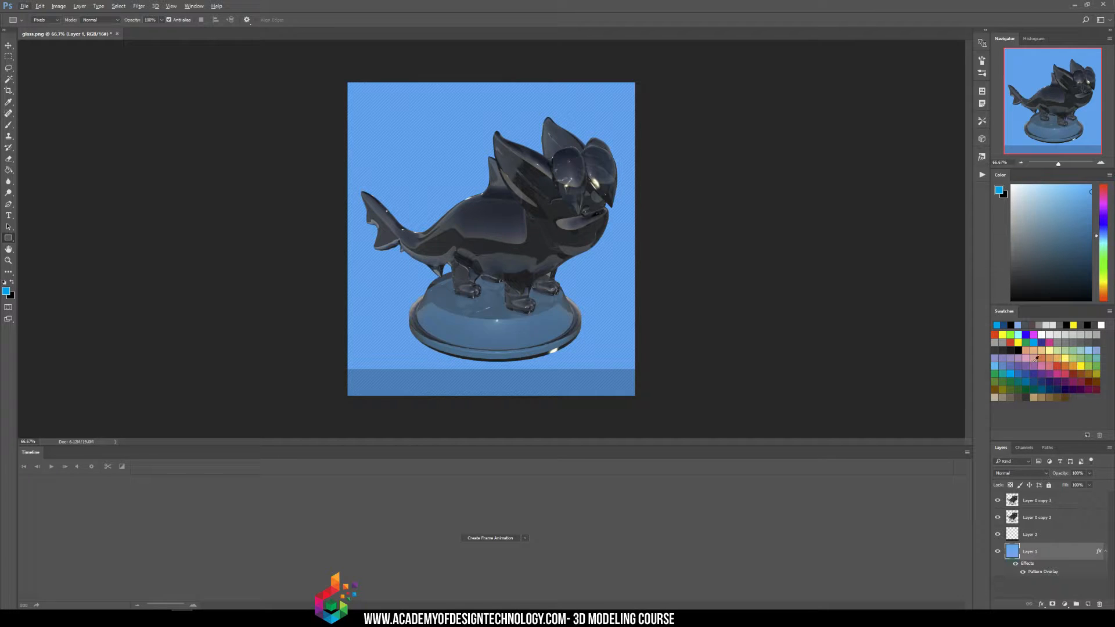
pyautogui.click(1009, 341)
pyautogui.moveTo(680, 406); pyautogui.dragTo(202, 41)
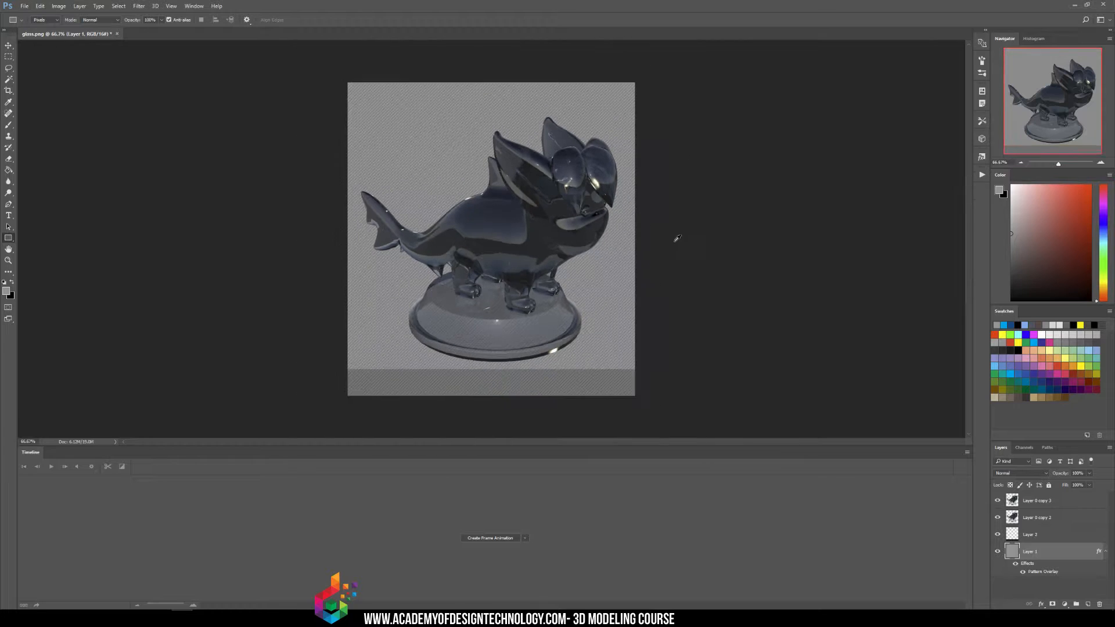
# - Delete the layer holding the dark strip along the lower edge of the image
pyautogui.click(997, 534)
pyautogui.rightClick(1030, 534)
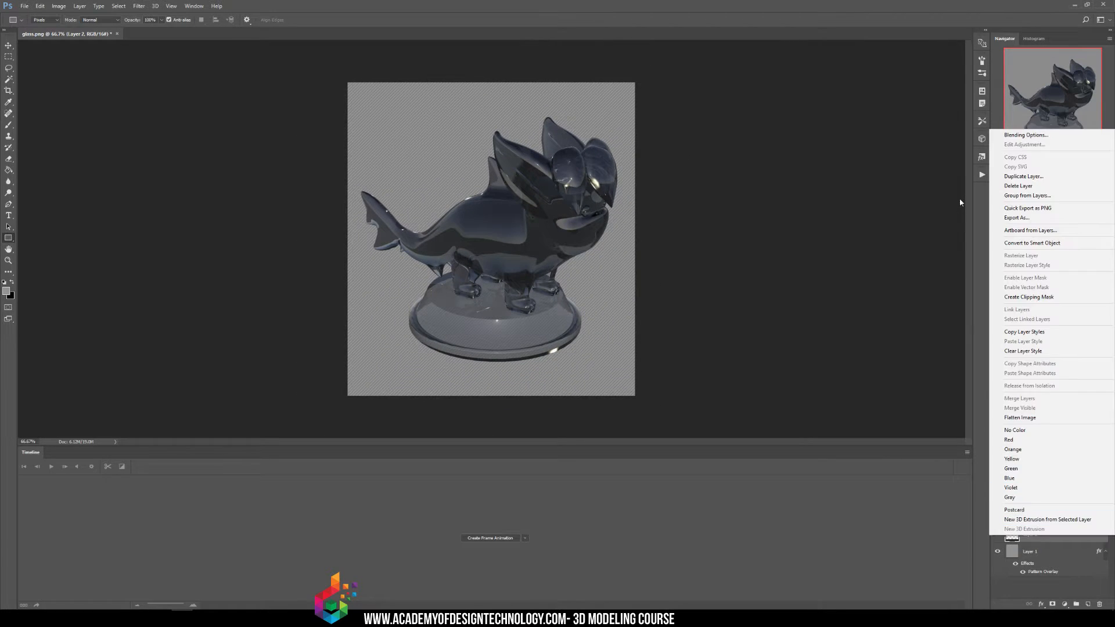
pyautogui.click(1056, 191)
pyautogui.keyDown('alt'); pyautogui.scroll(3, 540, 178); pyautogui.keyUp('alt')
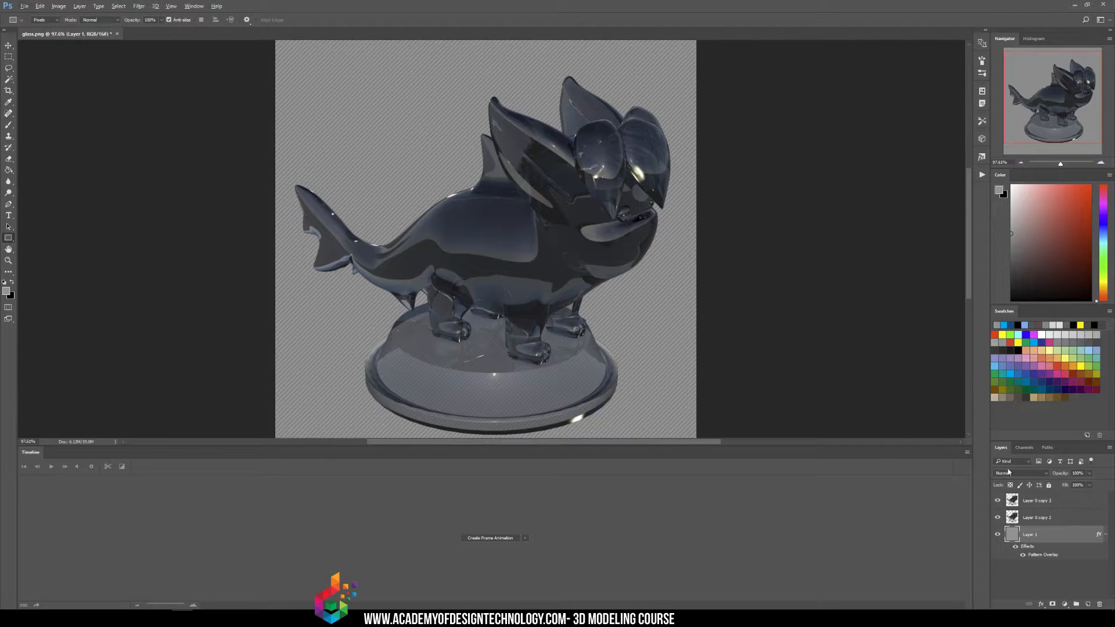
# - Try to merge the two glass figure layers into a single layer
pyautogui.click(1036, 502)
pyautogui.keyDown('shift'); pyautogui.click(1035, 521); pyautogui.keyUp('shift')
pyautogui.hotkey('ctrl', 'e')
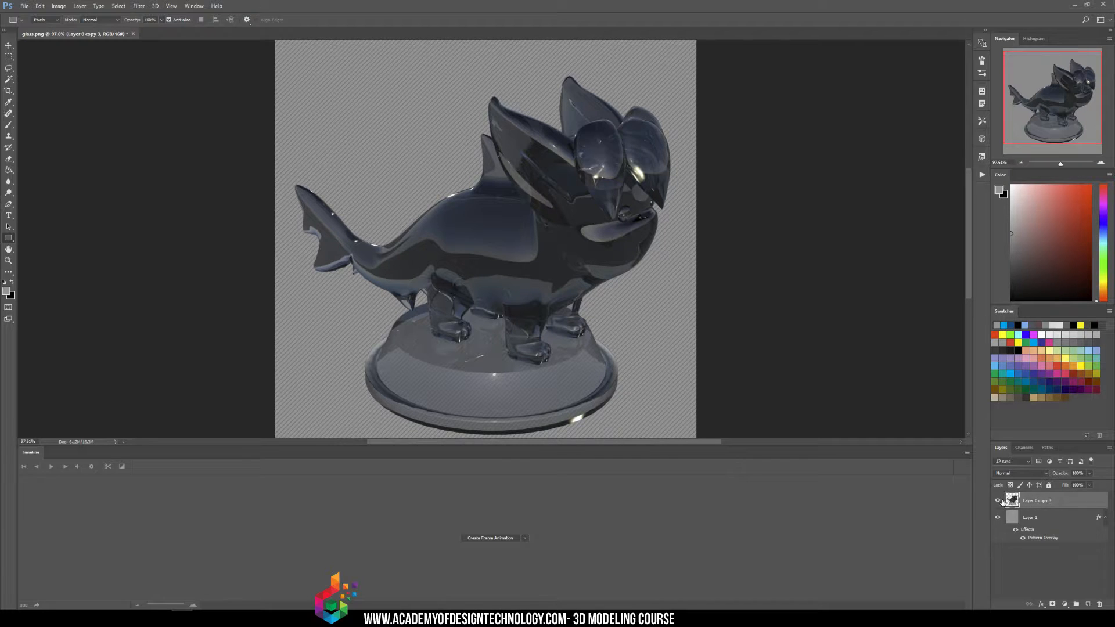
pyautogui.hotkey('ctrl', 'z')
# - Hide the lower of the two glass figure layers, keeping the upper copy shown
pyautogui.click(999, 502)
pyautogui.click(999, 502)
pyautogui.click(998, 516)
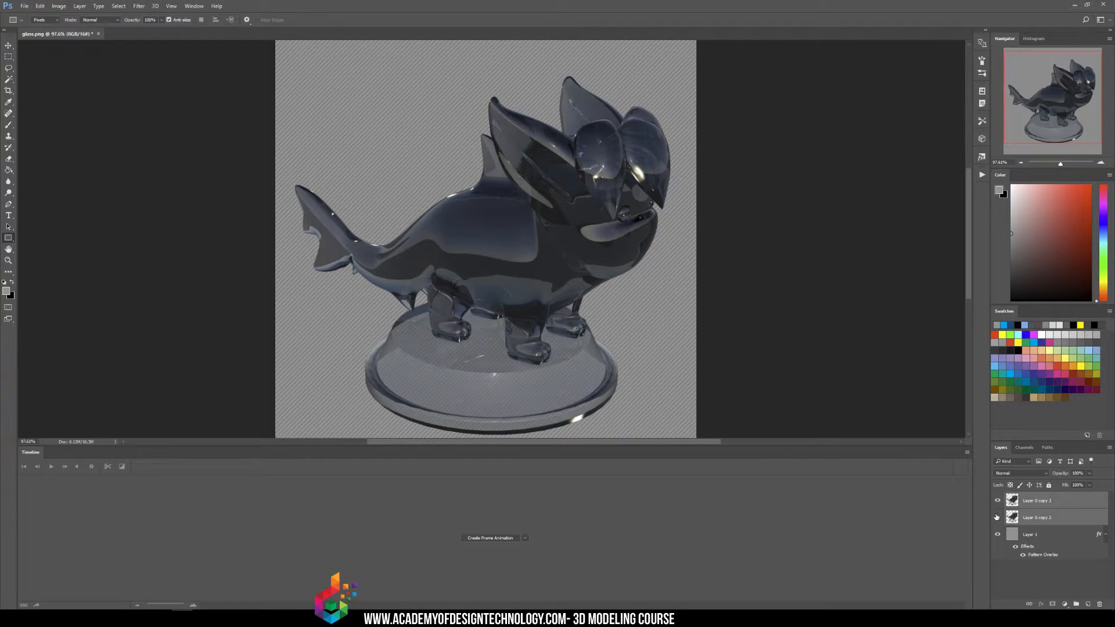
pyautogui.keyDown('alt'); pyautogui.scroll(-2, 529, 242); pyautogui.keyUp('alt')
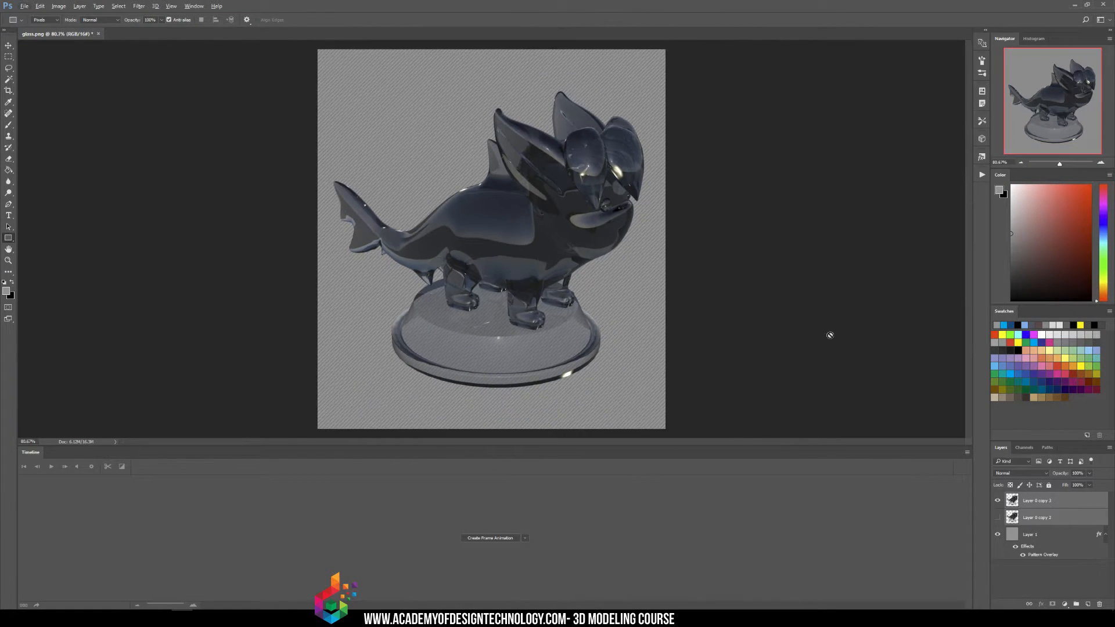
# - Add a Color Overlay to the upper figure layer and set its color to pale blue e6f1ff
pyautogui.rightClick(1042, 502)
pyautogui.click(1025, 98)
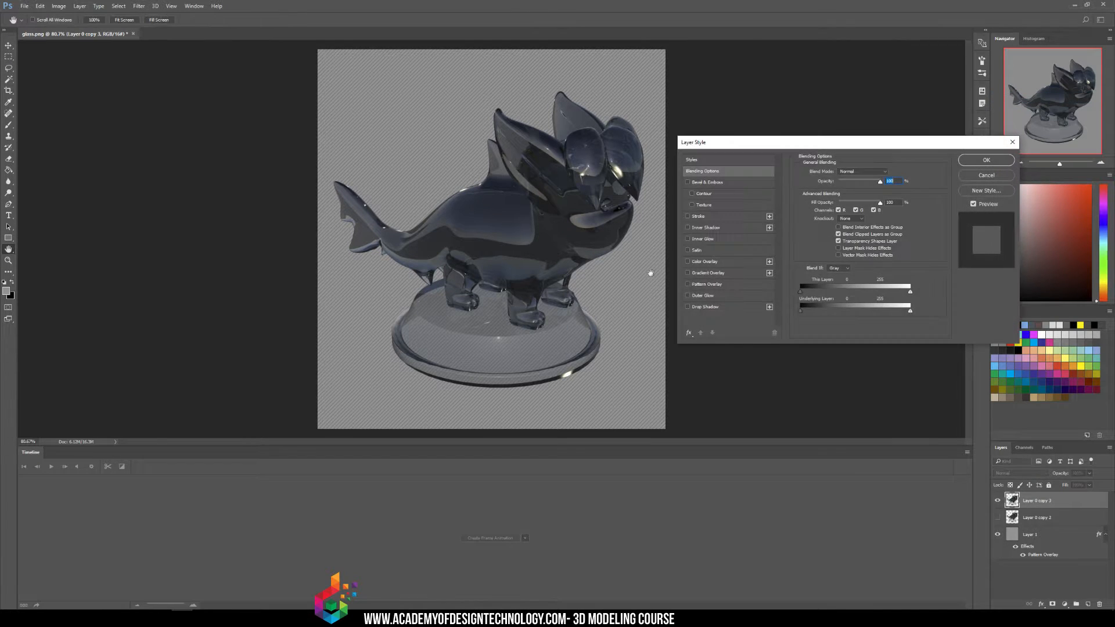
pyautogui.click(688, 262)
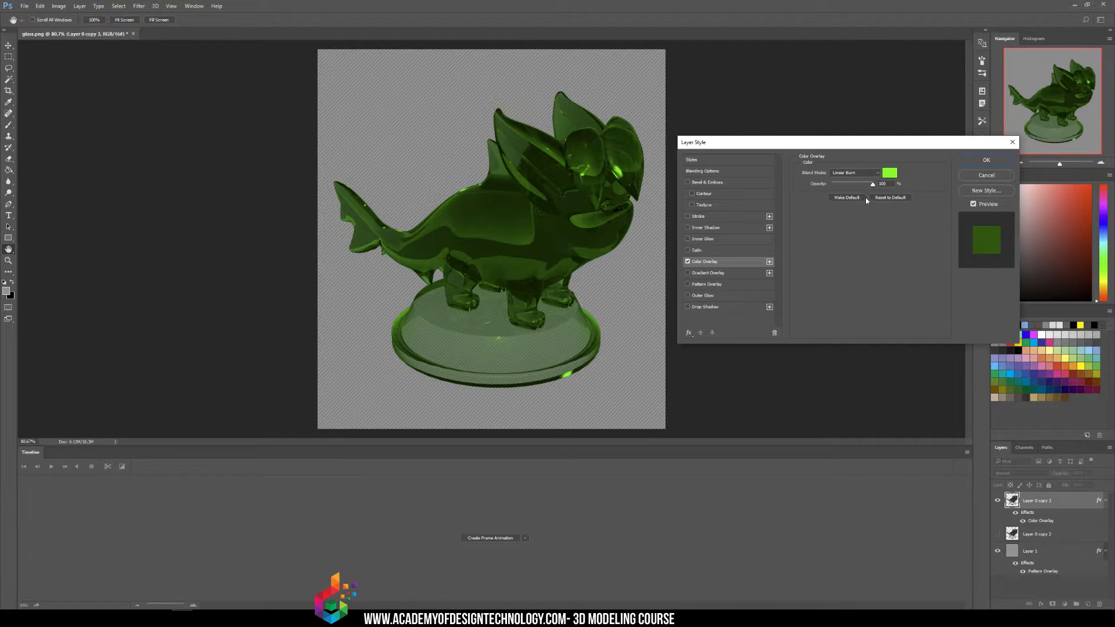
pyautogui.click(889, 173)
pyautogui.click(933, 175)
pyautogui.click(942, 139)
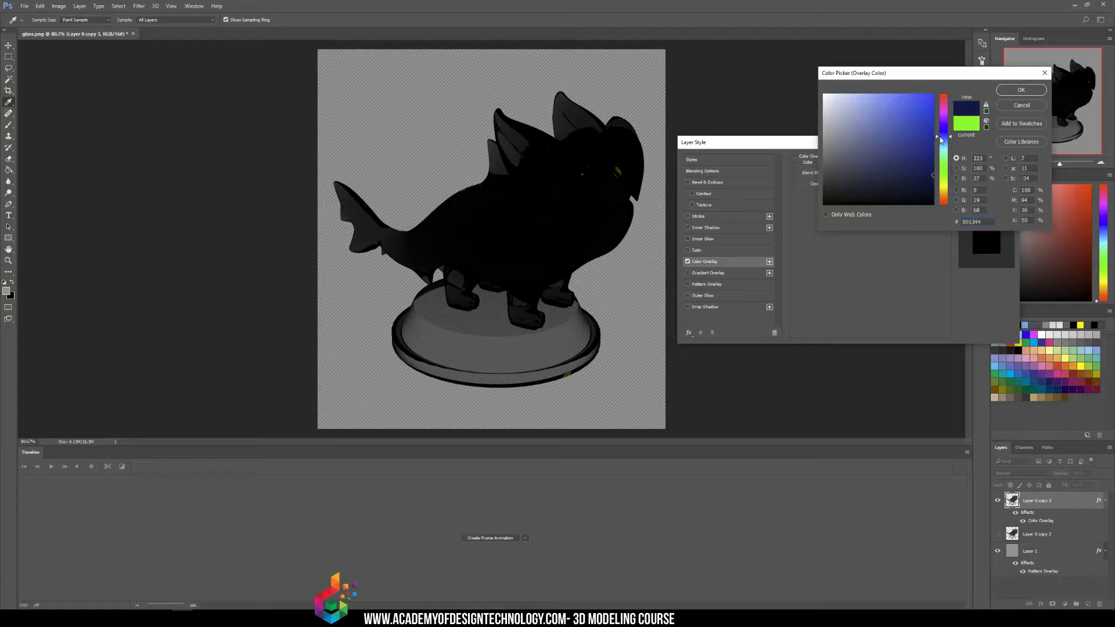
pyautogui.click(928, 94)
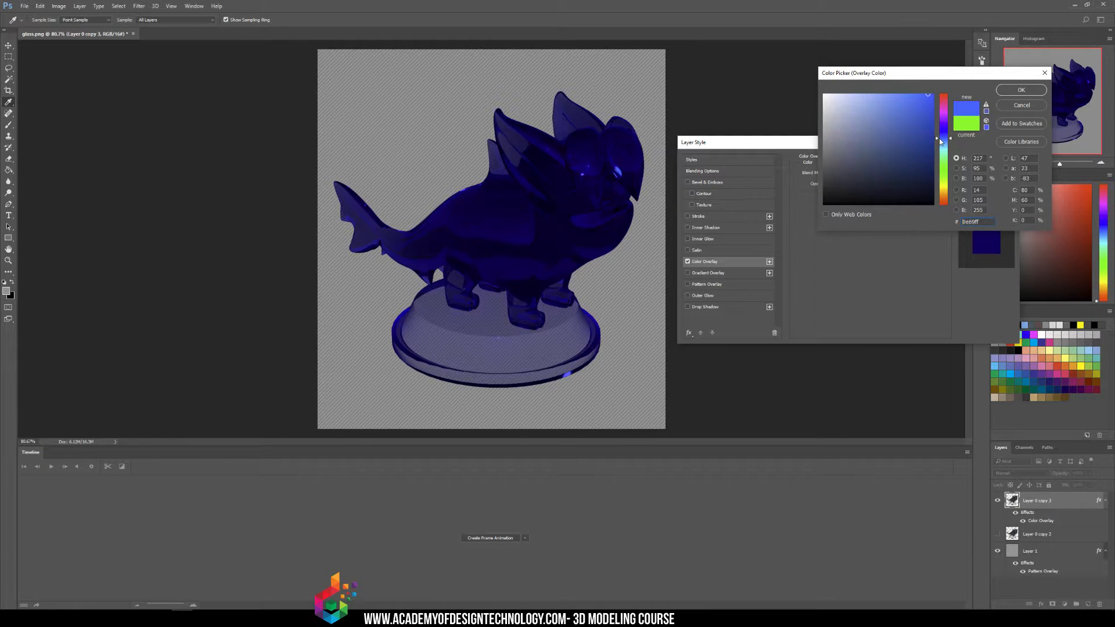
pyautogui.moveTo(940, 139)
pyautogui.mouseDown()
pyautogui.moveTo(941, 155)
pyautogui.moveTo(941, 140)
pyautogui.mouseUp()
pyautogui.click(863, 95)
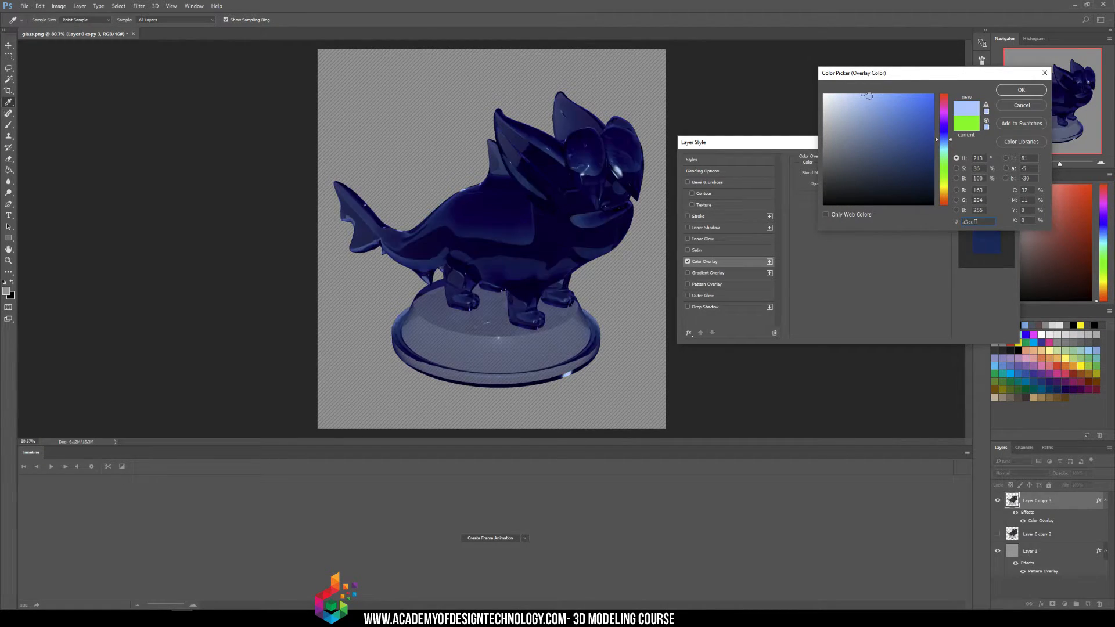
pyautogui.moveTo(870, 96)
pyautogui.mouseDown()
pyautogui.moveTo(830, 103)
pyautogui.moveTo(834, 93)
pyautogui.mouseUp()
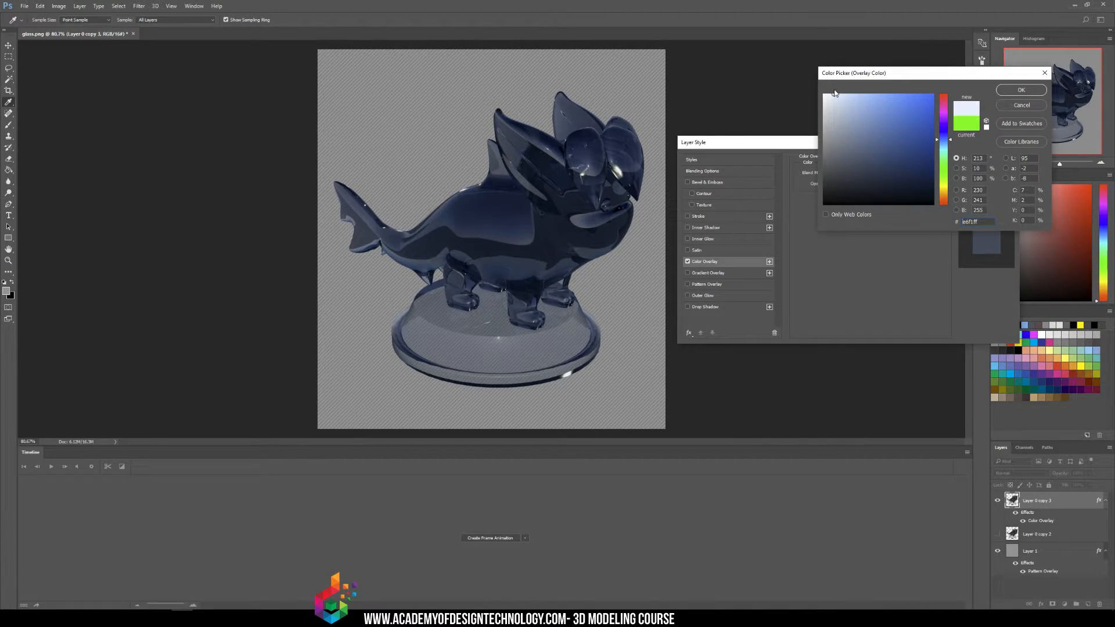
pyautogui.press('Return')
# - Add a Gradient Overlay to the figure, lower its opacity to a few percent, and adjust its angle and scale
pyautogui.click(687, 273)
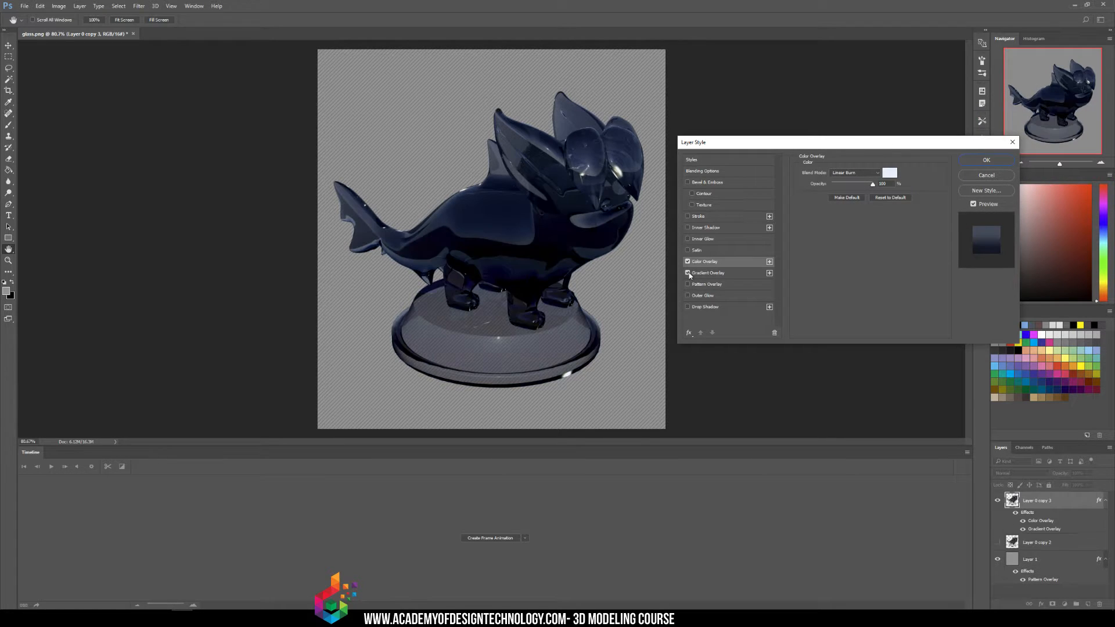
pyautogui.click(707, 273)
pyautogui.moveTo(847, 181)
pyautogui.mouseDown()
pyautogui.moveTo(814, 182)
pyautogui.moveTo(835, 184)
pyautogui.mouseUp()
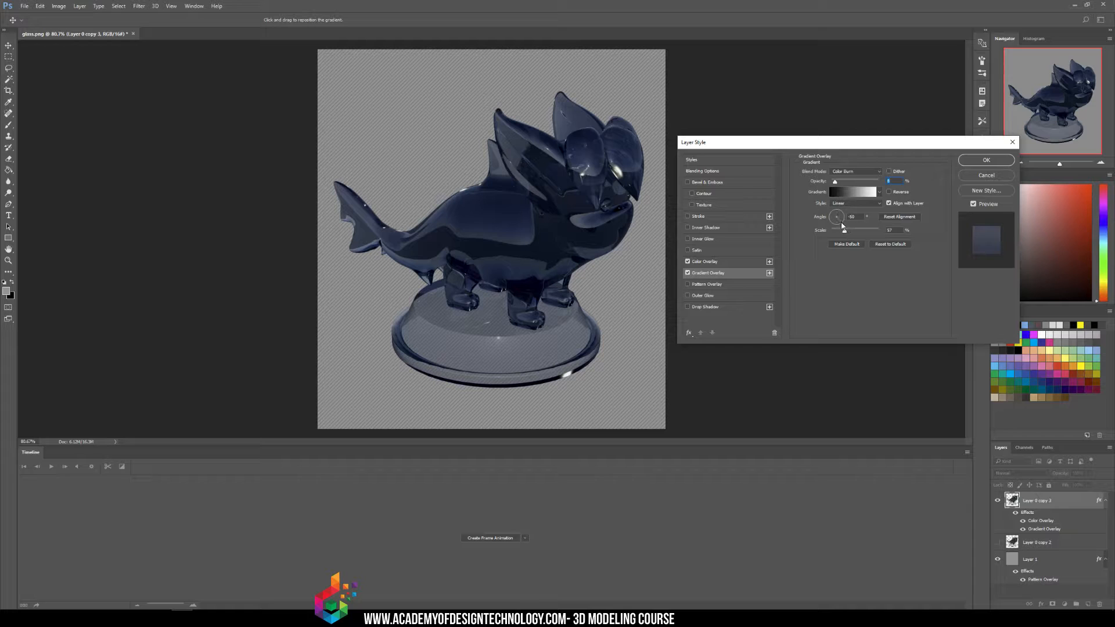
pyautogui.moveTo(839, 223); pyautogui.dragTo(843, 226)
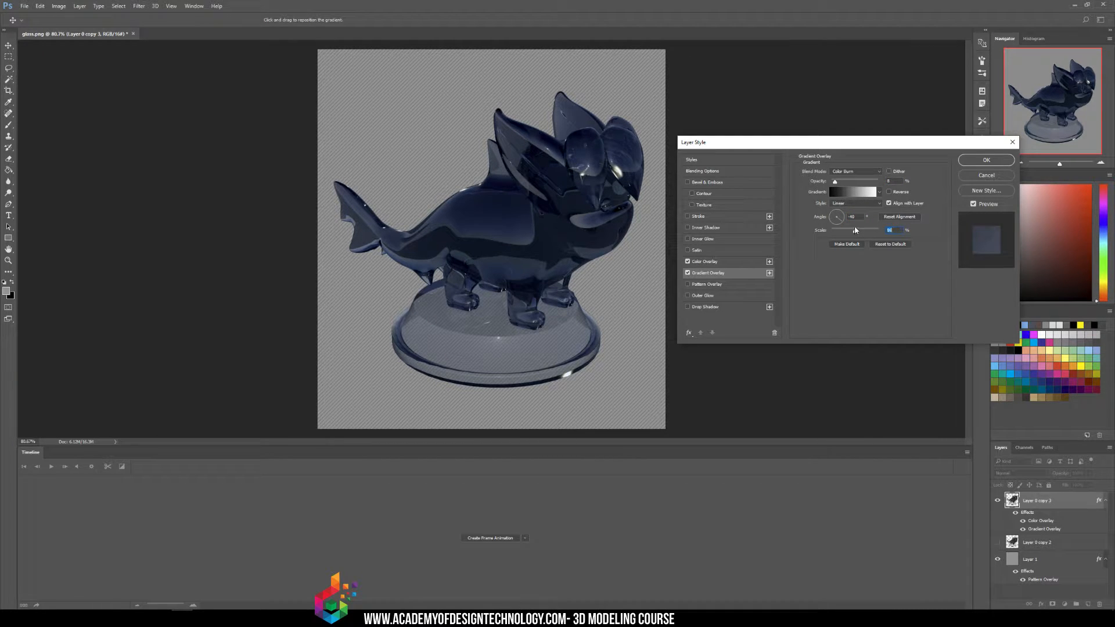
# - Add an Inner Glow to the figure, adjust its size and opacity, and apply the layer style
pyautogui.click(688, 229)
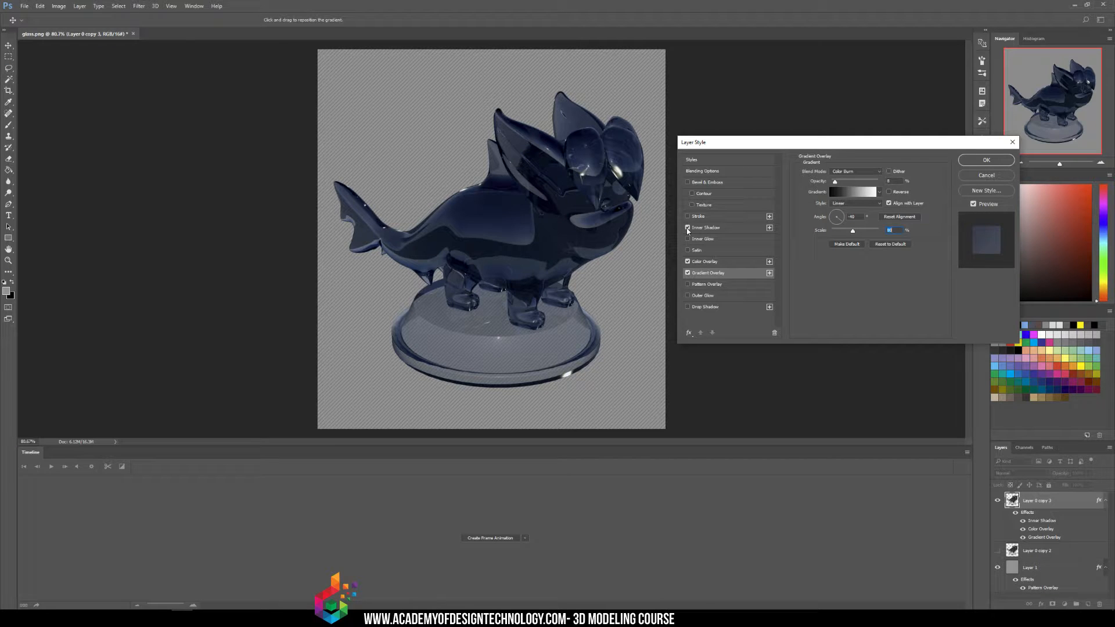
pyautogui.click(688, 227)
pyautogui.click(702, 239)
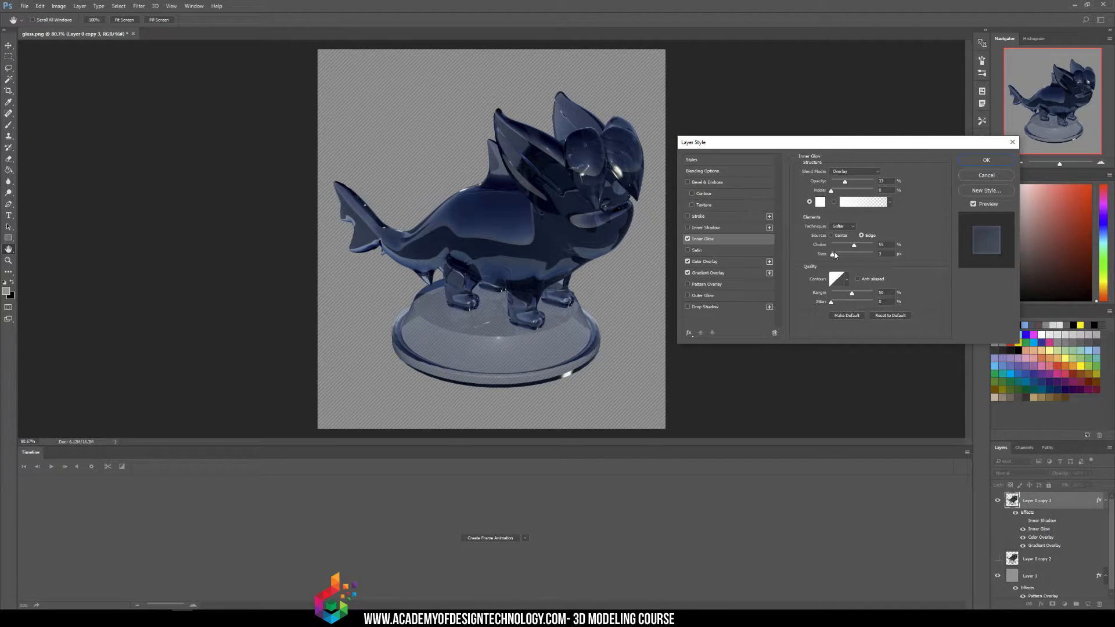
pyautogui.moveTo(834, 255)
pyautogui.mouseDown()
pyautogui.moveTo(845, 257)
pyautogui.moveTo(839, 250)
pyautogui.mouseUp()
pyautogui.moveTo(838, 184); pyautogui.dragTo(896, 190)
pyautogui.moveTo(859, 187)
pyautogui.mouseDown()
pyautogui.moveTo(798, 188)
pyautogui.moveTo(847, 190)
pyautogui.mouseUp()
pyautogui.press('Return')
# - Compare the styled upper figure layer with the unstyled lower copy
pyautogui.click(998, 500)
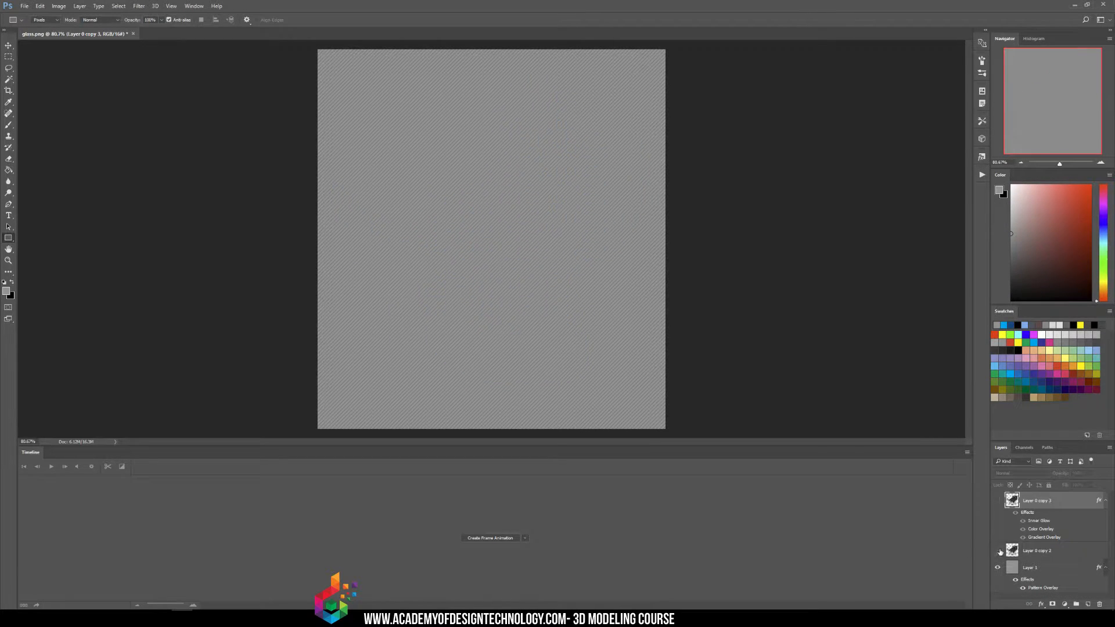
pyautogui.click(997, 550)
pyautogui.click(998, 550)
pyautogui.click(998, 500)
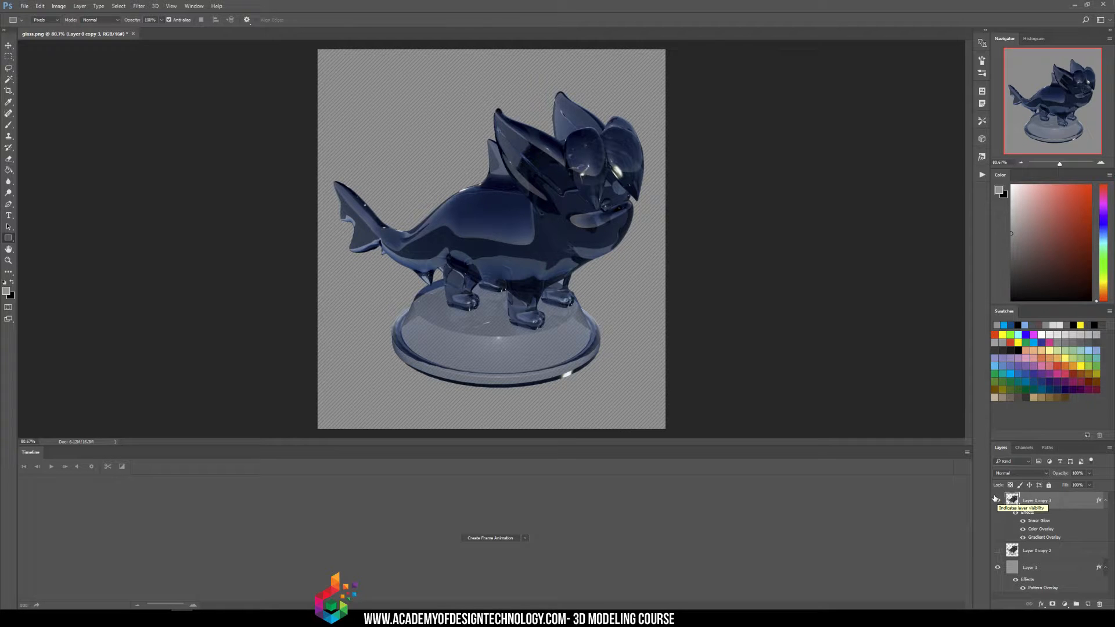
# - Add an Outer Glow to the upper figure layer, enlarge it, and set its color to bright blue 0066ff
pyautogui.rightClick(1032, 502)
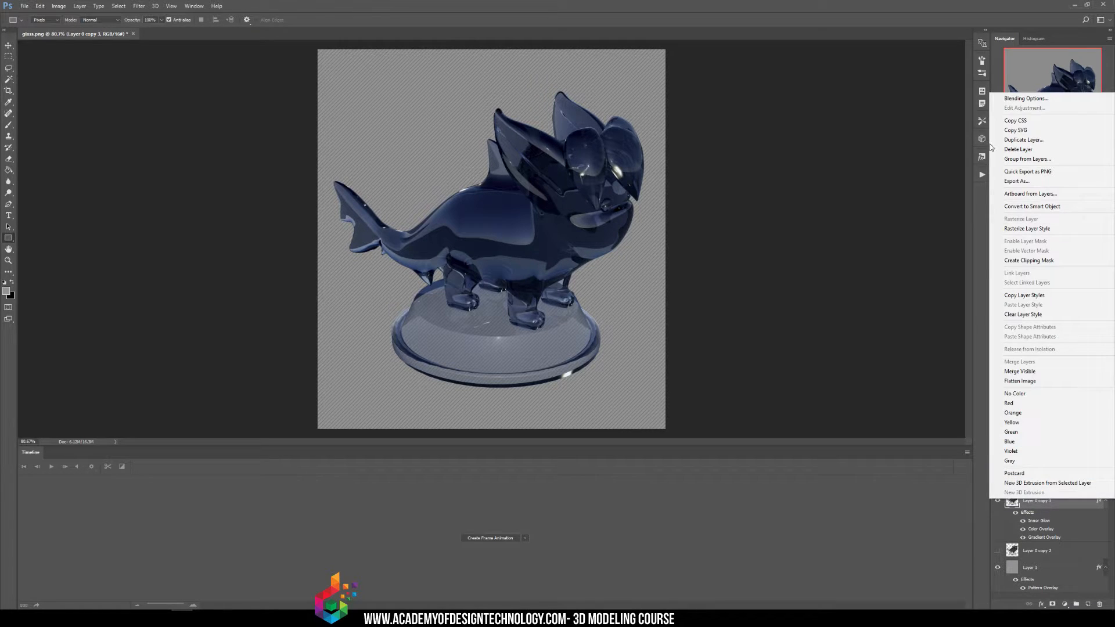
pyautogui.click(1009, 100)
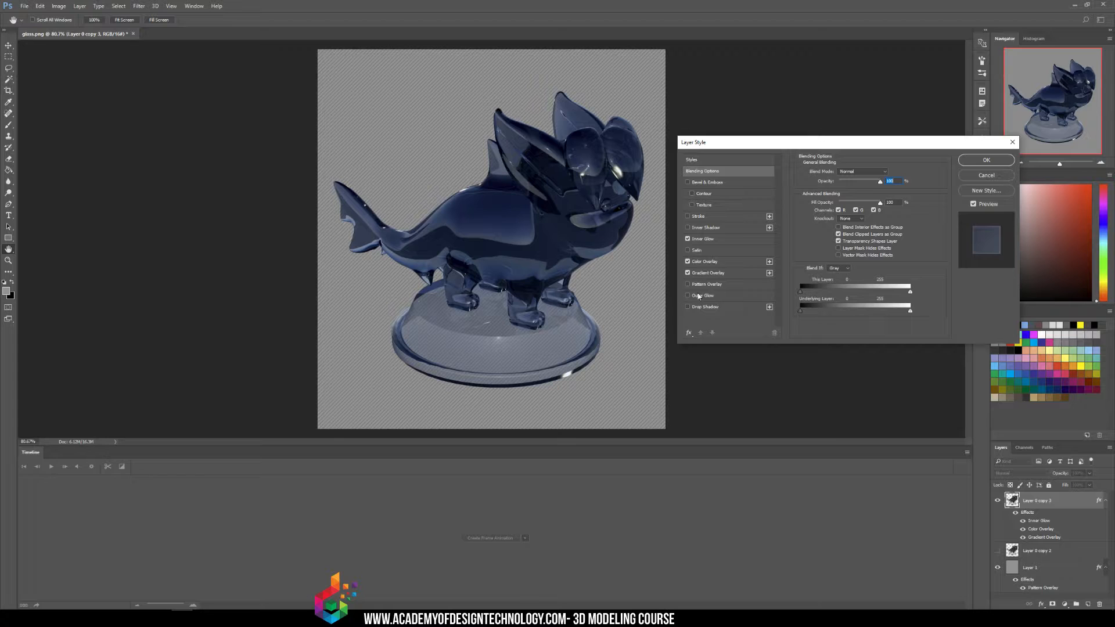
pyautogui.click(687, 295)
pyautogui.click(702, 295)
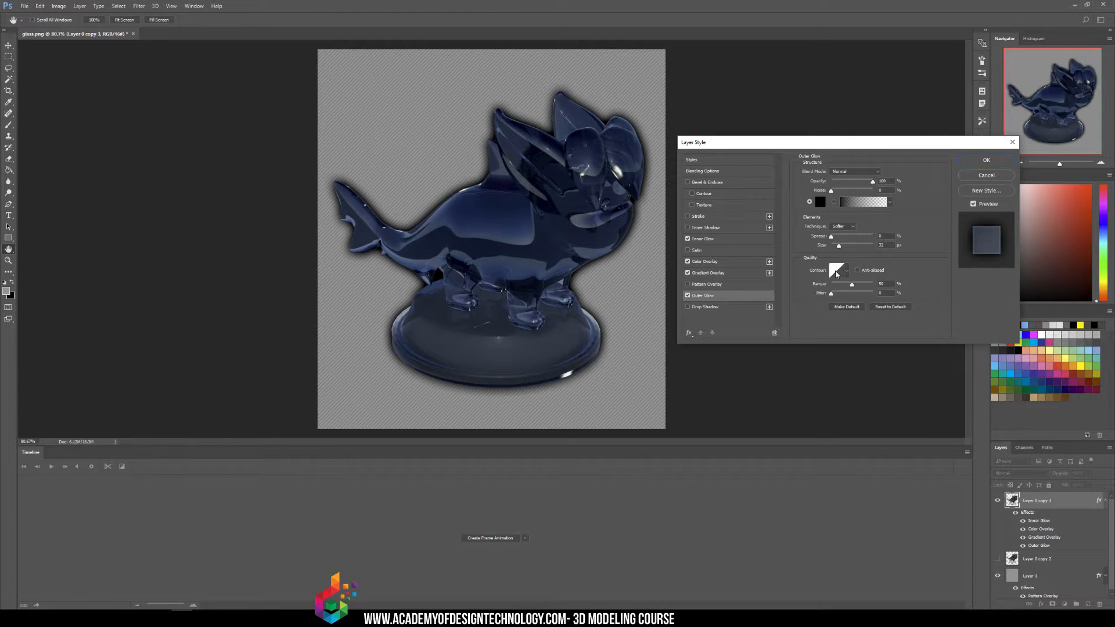
pyautogui.moveTo(839, 245); pyautogui.dragTo(843, 245)
pyautogui.click(820, 201)
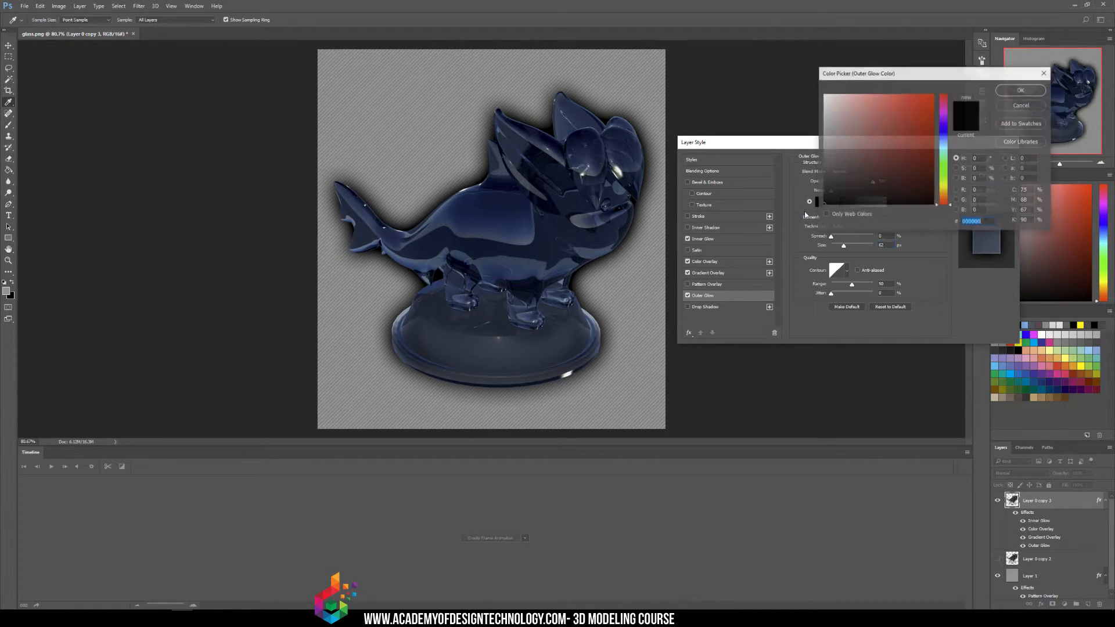
pyautogui.click(947, 131)
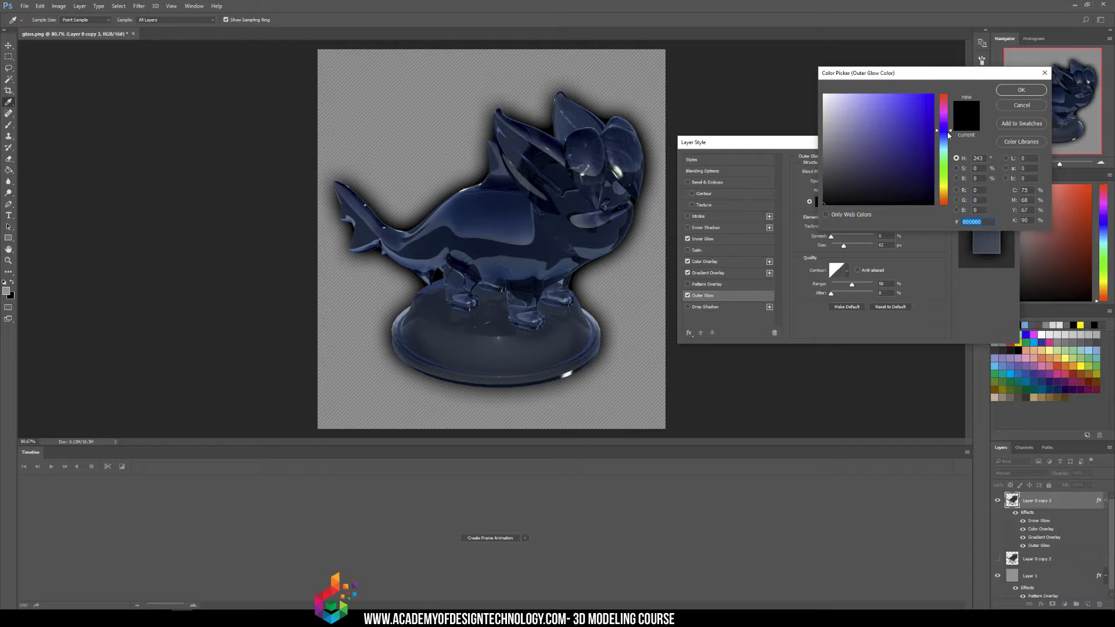
pyautogui.moveTo(947, 132); pyautogui.dragTo(946, 138)
pyautogui.click(934, 94)
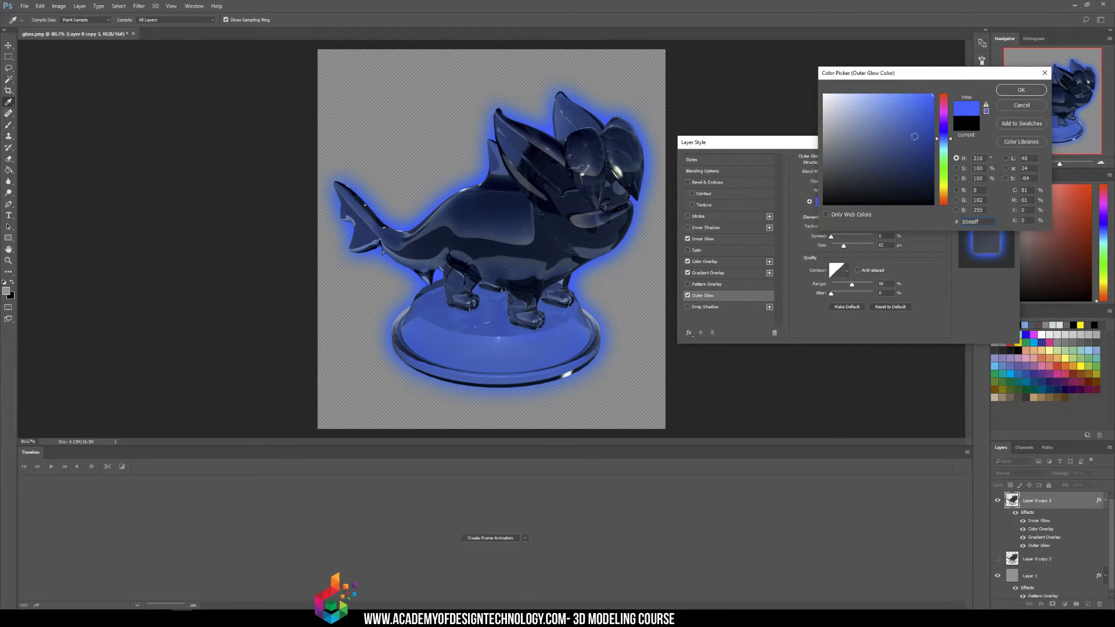
pyautogui.click(1021, 90)
# - Lower the Outer Glow's opacity to about 15%, increase its size to about 78 px, and compare the figure without it
pyautogui.moveTo(840, 182); pyautogui.dragTo(838, 188)
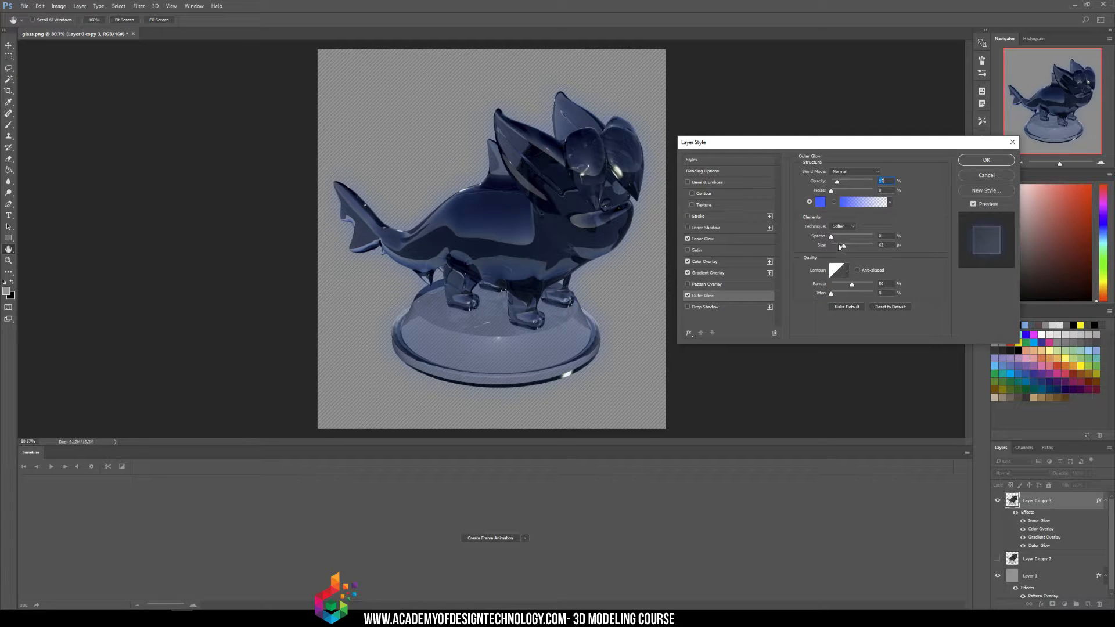
pyautogui.moveTo(840, 248)
pyautogui.mouseDown()
pyautogui.moveTo(833, 236)
pyautogui.moveTo(859, 247)
pyautogui.moveTo(776, 235)
pyautogui.moveTo(844, 248)
pyautogui.mouseUp()
pyautogui.click(688, 296)
pyautogui.click(688, 297)
# - Add a Drop Shadow to the figure, raise its opacity to 100%, and change its color to a muted grayish blue
pyautogui.click(688, 307)
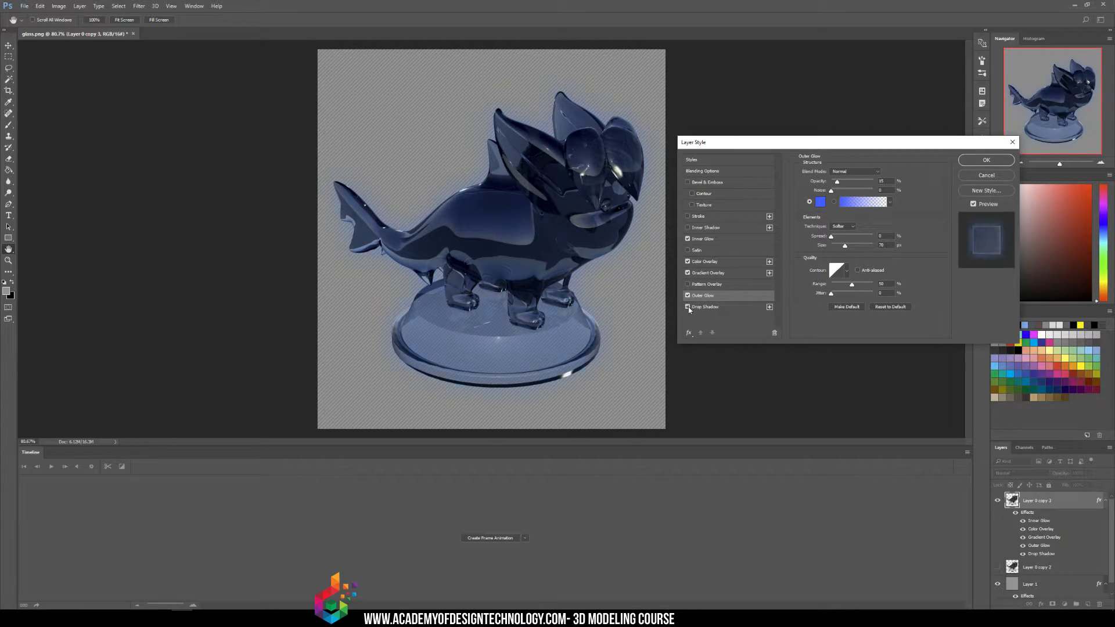
pyautogui.click(705, 307)
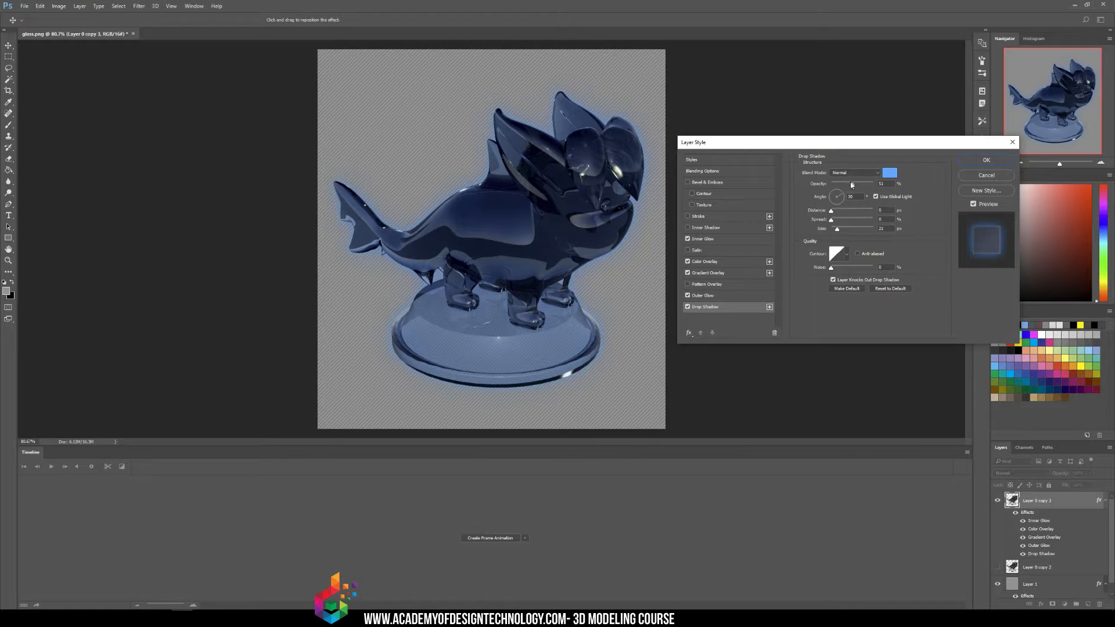
pyautogui.moveTo(850, 185); pyautogui.dragTo(986, 248)
pyautogui.click(890, 174)
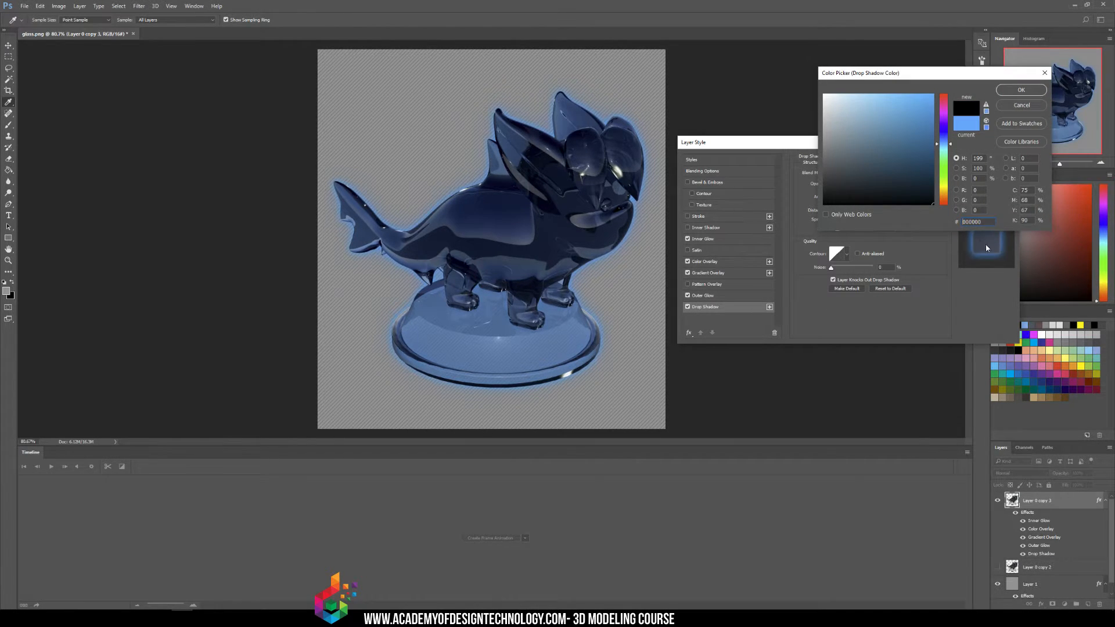
pyautogui.moveTo(885, 140)
pyautogui.mouseDown()
pyautogui.moveTo(865, 125)
pyautogui.moveTo(879, 141)
pyautogui.mouseUp()
pyautogui.press('Return')
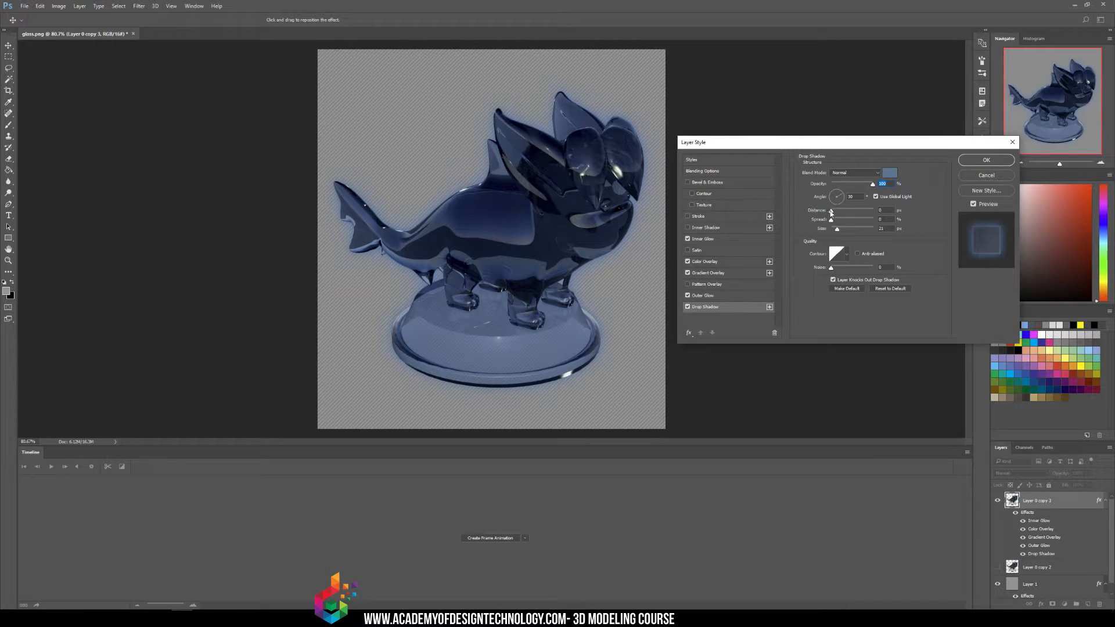
# - Fine-tune the Drop Shadow, compare the figure with and without it, and apply the layer style
pyautogui.moveTo(830, 211)
pyautogui.mouseDown()
pyautogui.moveTo(865, 221)
pyautogui.moveTo(819, 222)
pyautogui.moveTo(841, 232)
pyautogui.moveTo(825, 228)
pyautogui.mouseUp()
pyautogui.click(688, 306)
pyautogui.click(688, 307)
pyautogui.click(688, 307)
pyautogui.click(688, 306)
pyautogui.press('Return')
# - Show the hidden figure copy below the main figure and select it for transforming
pyautogui.click(998, 556)
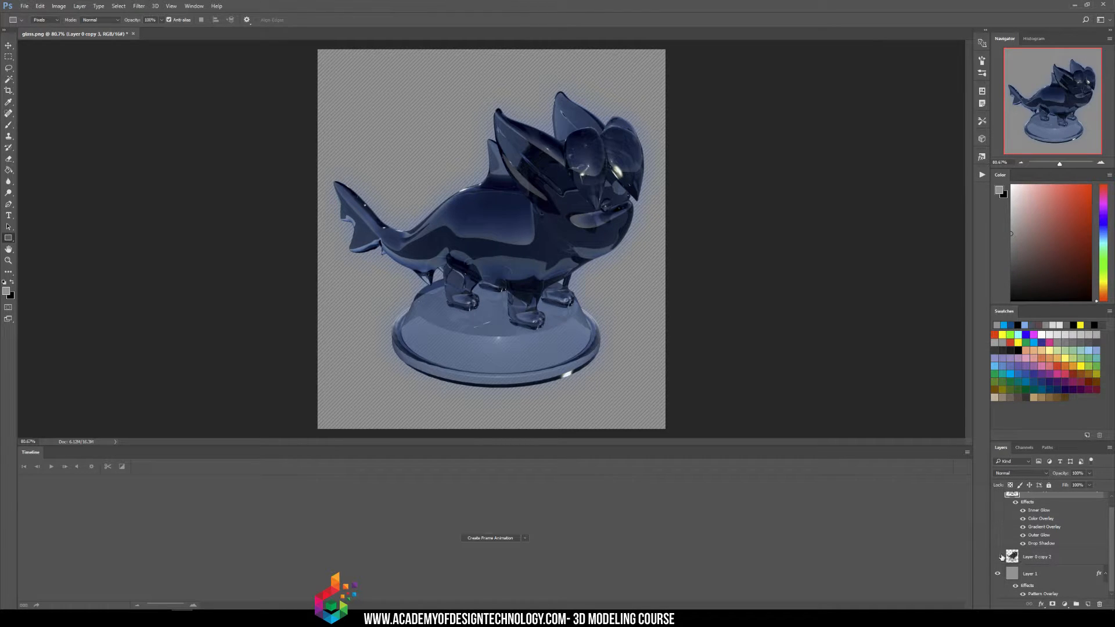
pyautogui.click(1051, 557)
pyautogui.click(9, 44)
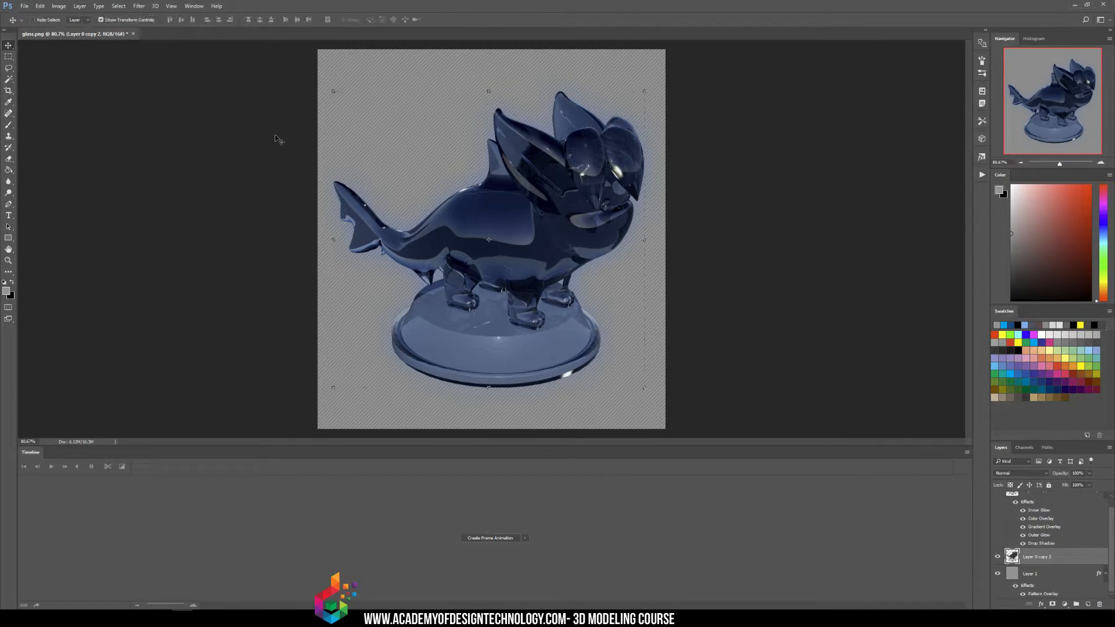
pyautogui.moveTo(487, 92); pyautogui.dragTo(487, 238)
pyautogui.hotkey('ctrl', 'z')
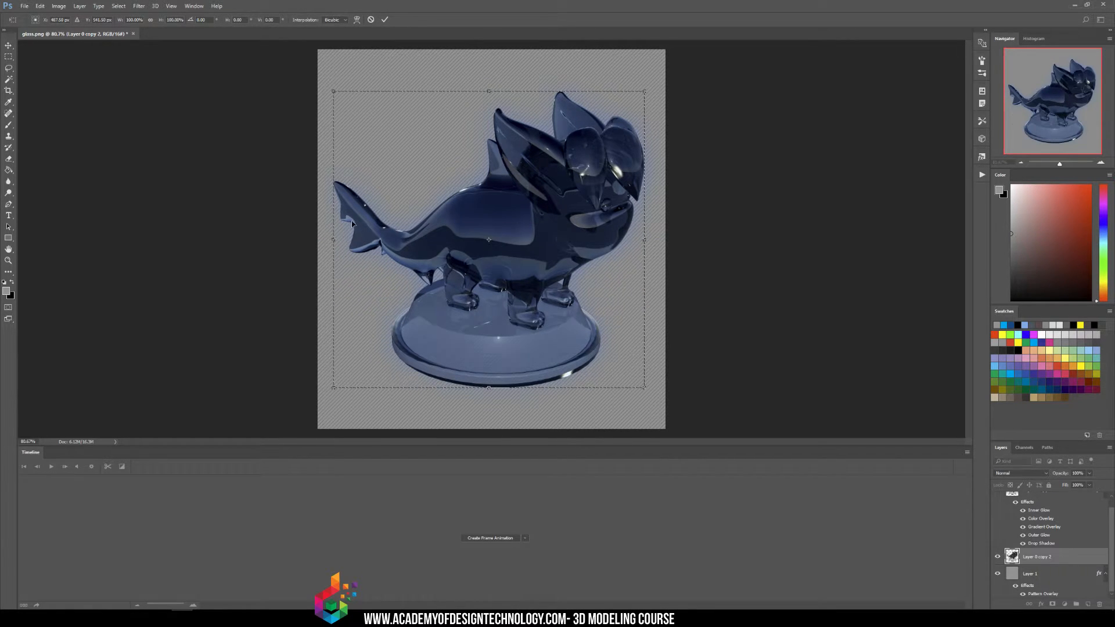
pyautogui.keyDown('ctrl'); pyautogui.moveTo(337, 95); pyautogui.dragTo(165, 104); pyautogui.keyUp('ctrl')
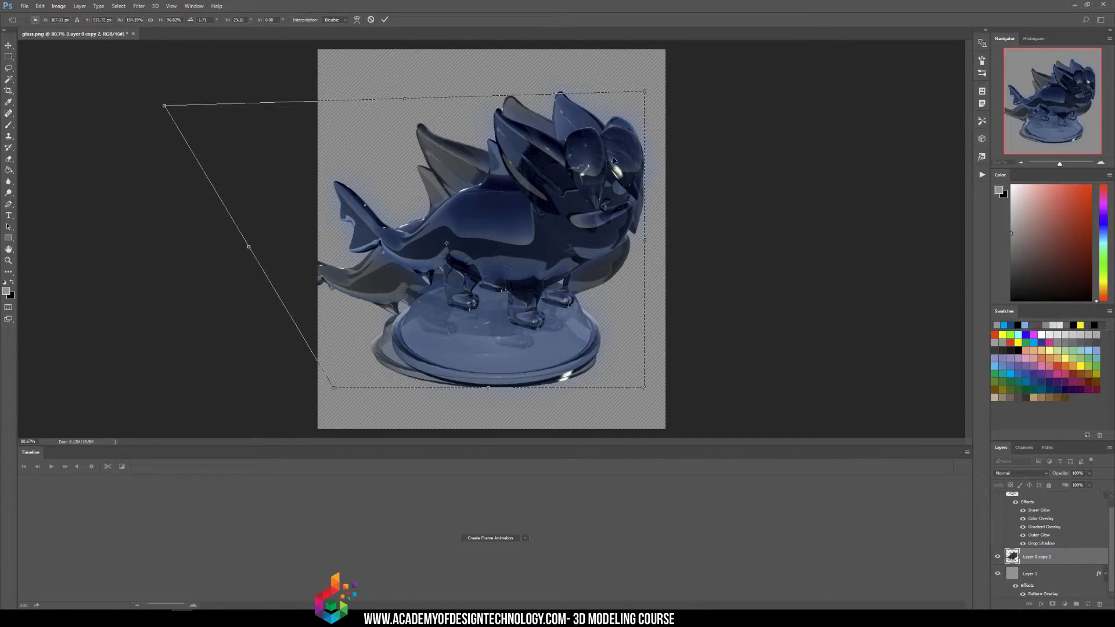
pyautogui.hotkey('ctrl', 'z')
# - Scale the lower figure copy proportionally to about 232% and reposition it so it fills the canvas behind the main figure
pyautogui.keyDown('alt'); pyautogui.scroll(-3, 604, 239); pyautogui.keyUp('alt')
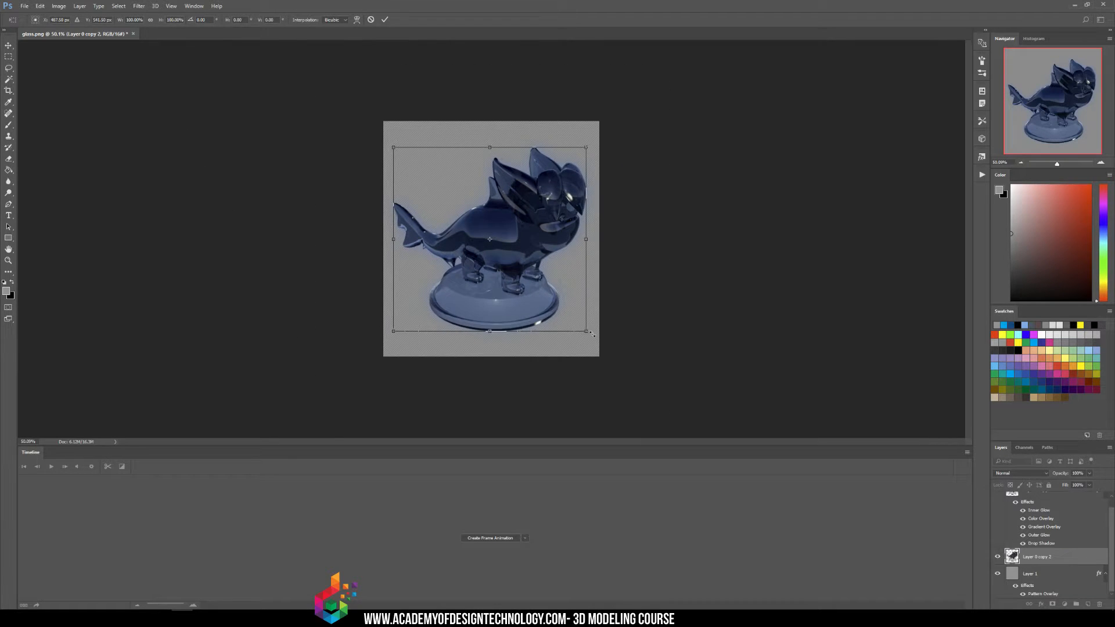
pyautogui.keyDown('shift'); pyautogui.moveTo(587, 331); pyautogui.dragTo(906, 507); pyautogui.keyUp('shift')
pyautogui.moveTo(675, 363); pyautogui.dragTo(506, 252)
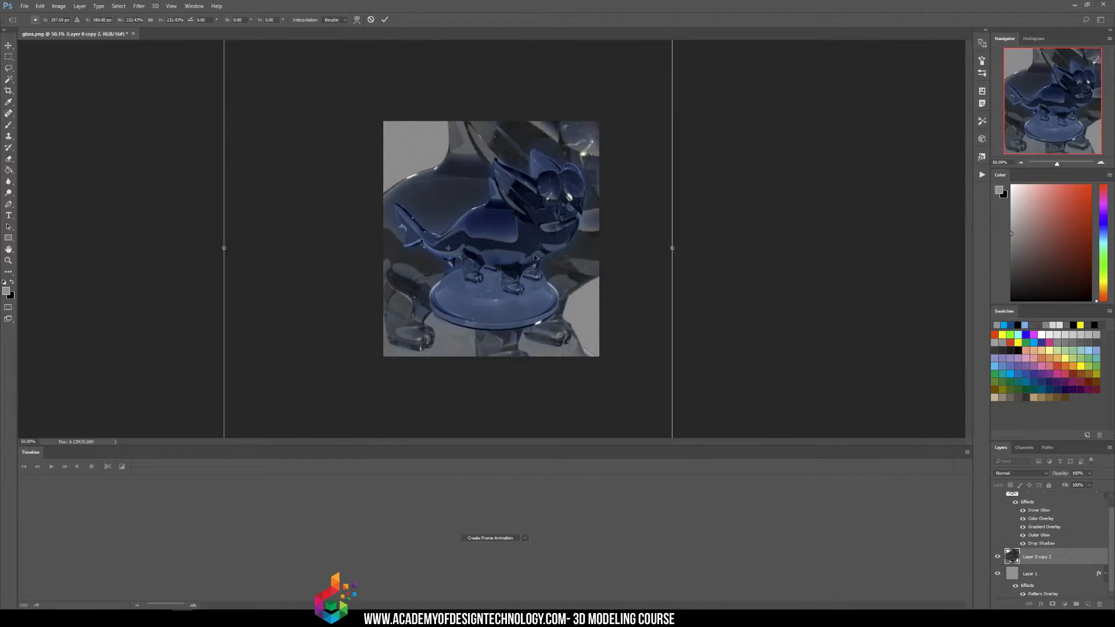
pyautogui.press('Return')
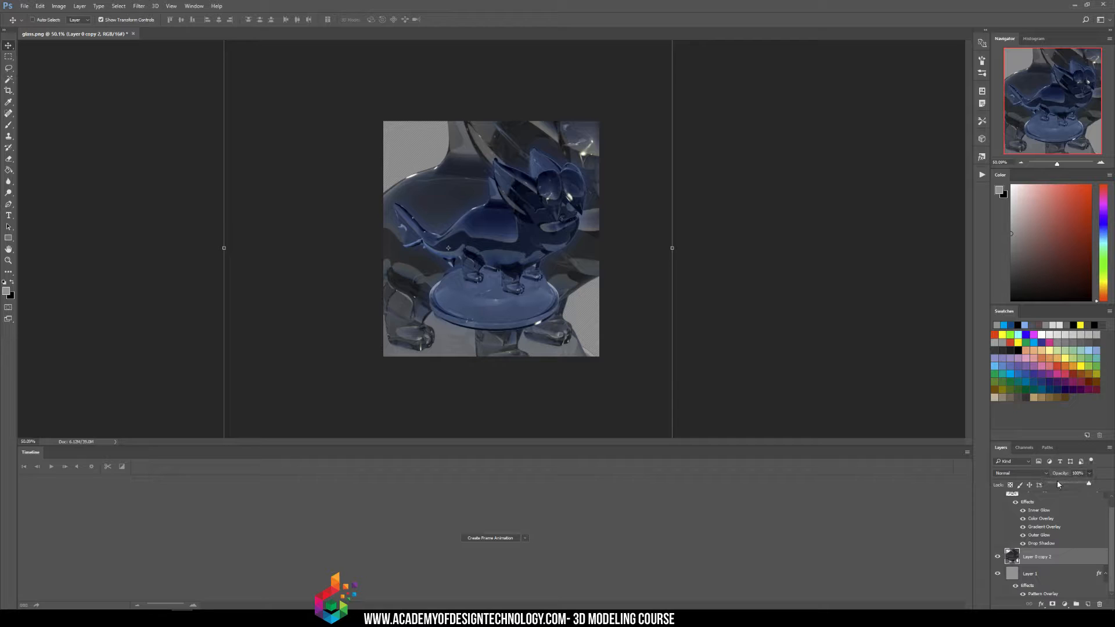
# - Lower the enlarged figure copy's opacity to about 30%
pyautogui.moveTo(1053, 485); pyautogui.dragTo(1058, 482)
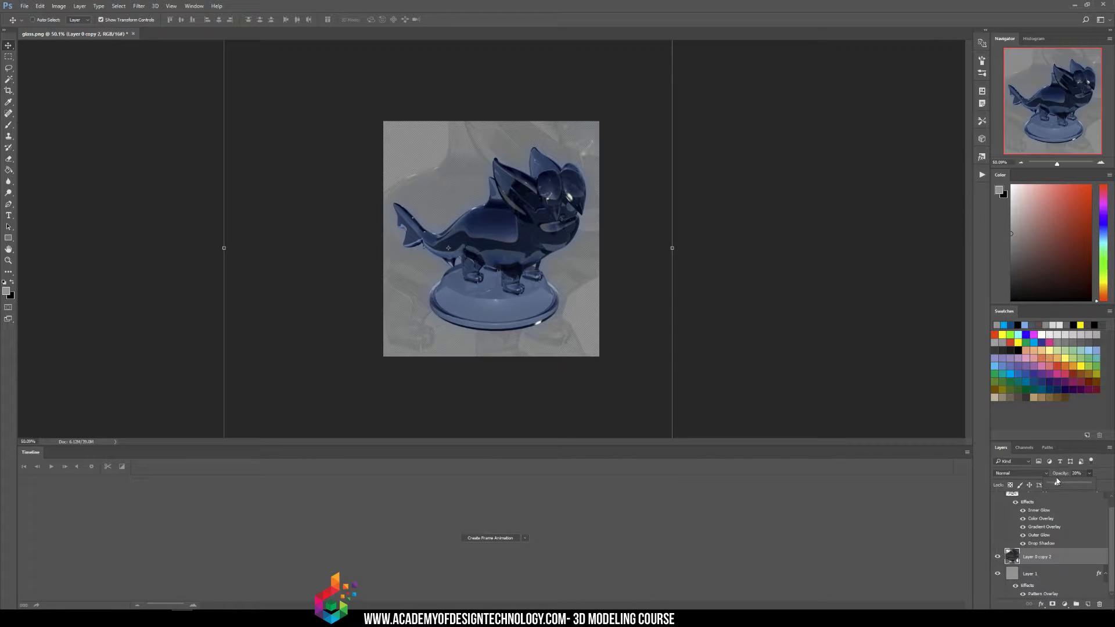
pyautogui.click(1060, 475)
pyautogui.click(1088, 473)
pyautogui.click(1086, 487)
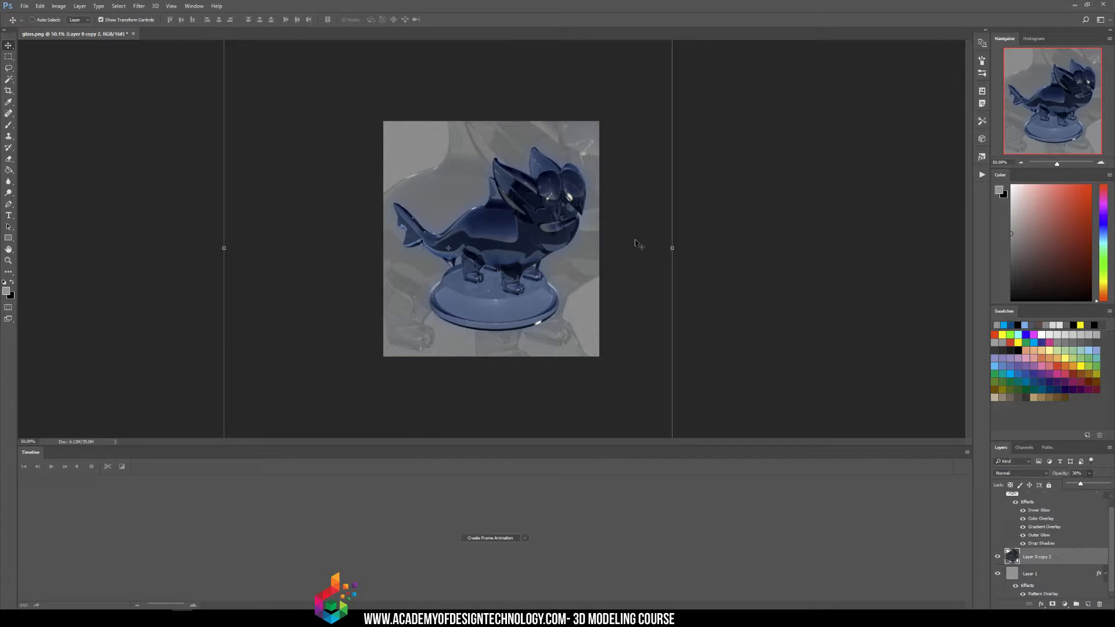
pyautogui.moveTo(636, 241); pyautogui.dragTo(641, 240)
# - Apply a Gaussian Blur to the enlarged figure copy that softens its outlines but keeps its shapes faintly recognizable
pyautogui.keyDown('alt'); pyautogui.scroll(6, 500, 114); pyautogui.keyUp('alt')
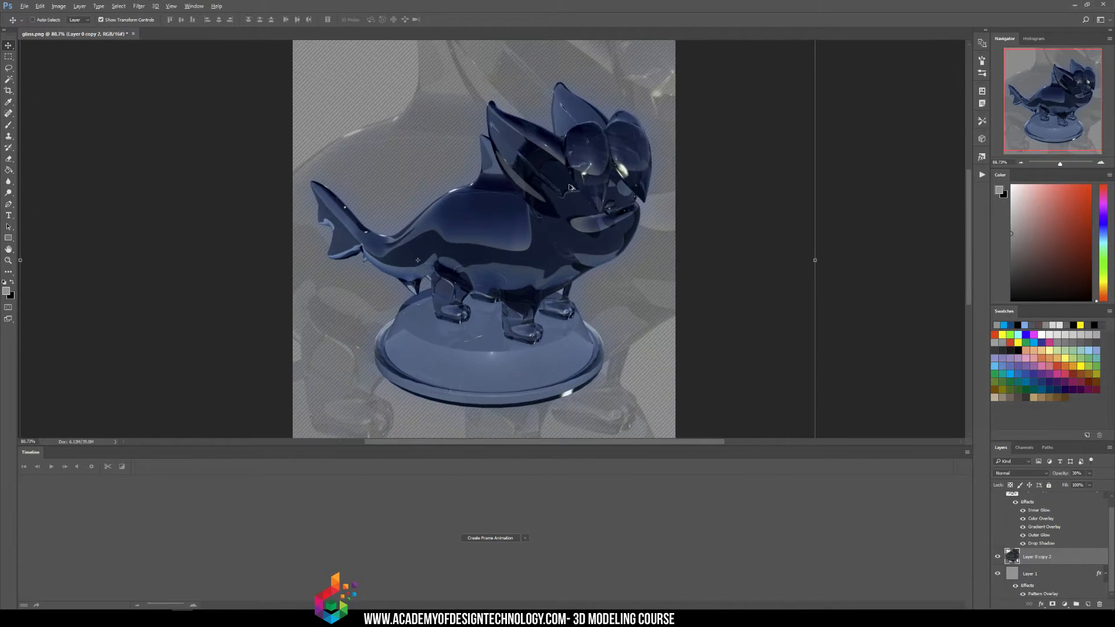
pyautogui.click(170, 6)
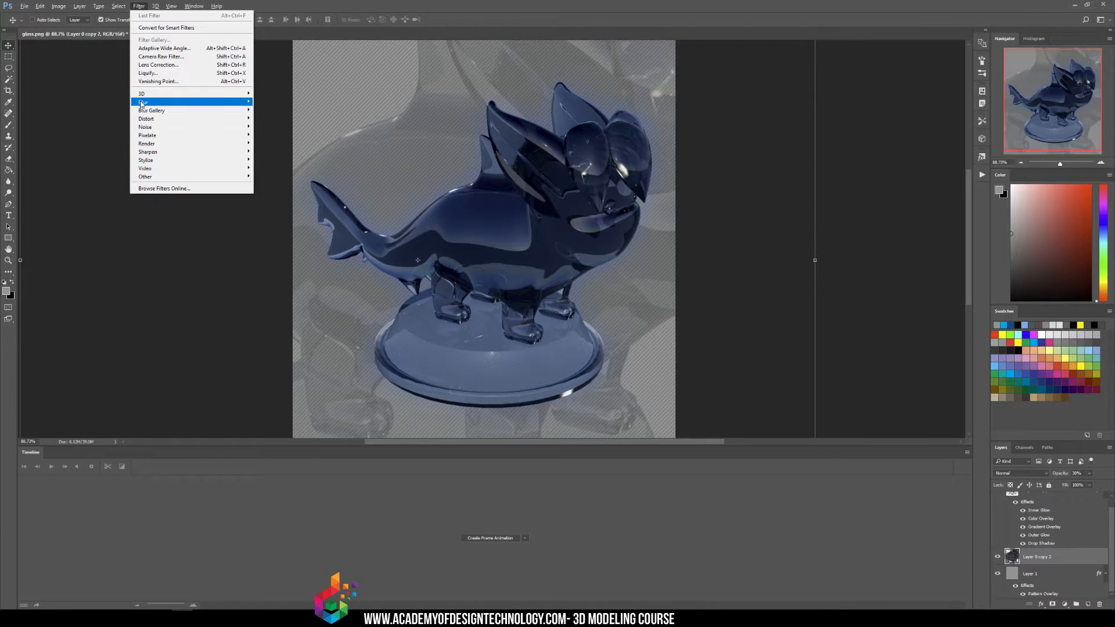
pyautogui.moveTo(145, 104)
pyautogui.click(104, 136)
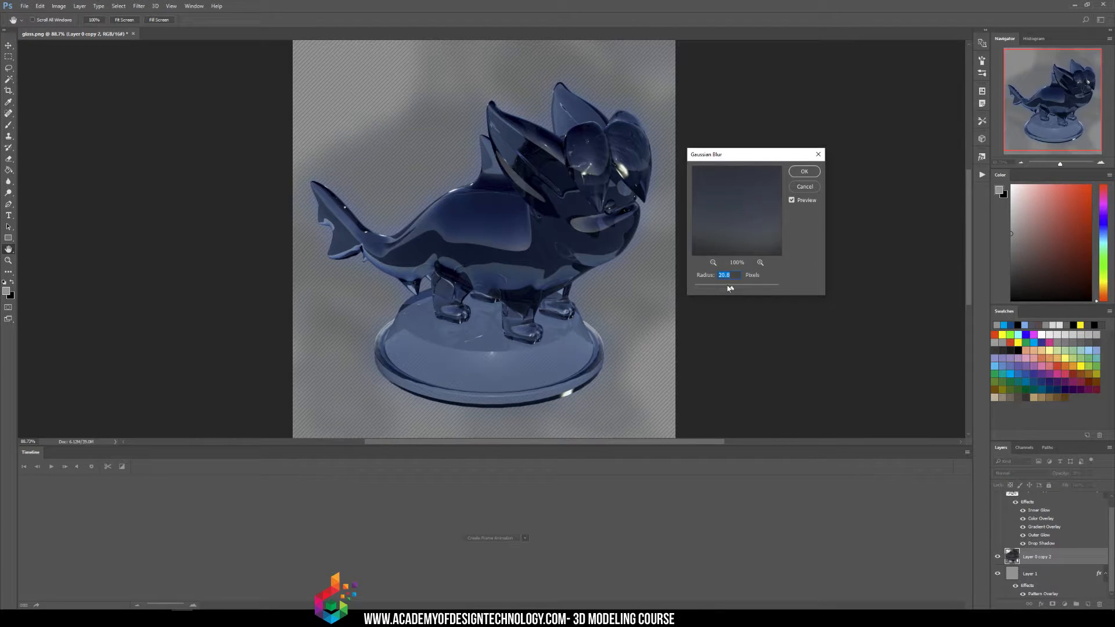
pyautogui.moveTo(731, 288)
pyautogui.mouseDown()
pyautogui.moveTo(715, 288)
pyautogui.moveTo(729, 292)
pyautogui.mouseUp()
pyautogui.press('Return')
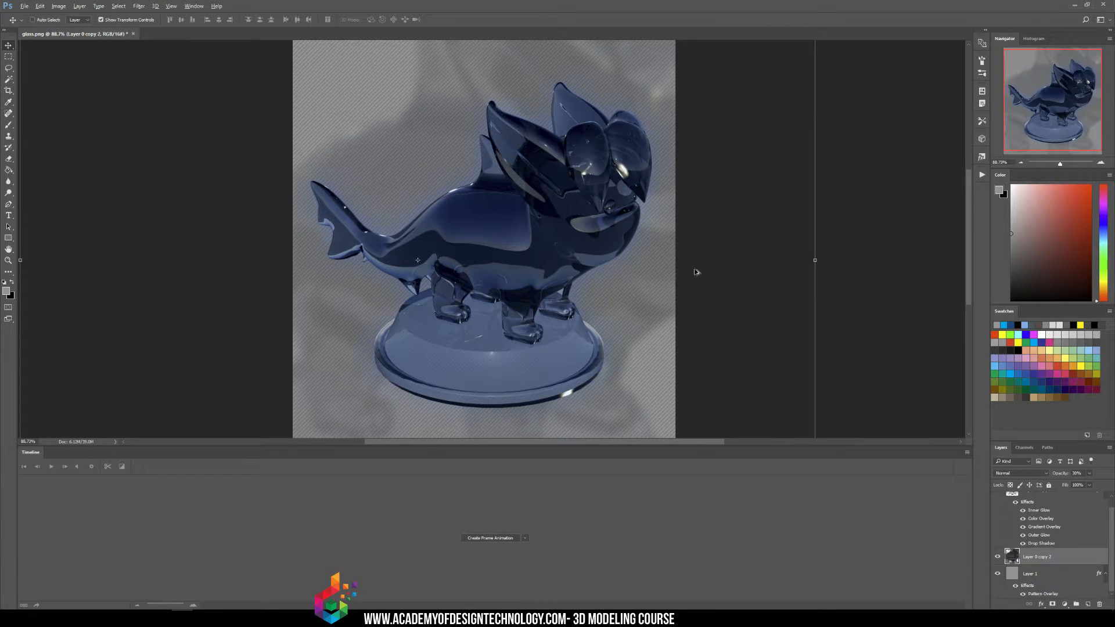
# - Move the blurred copy down and to the left behind the main figure
pyautogui.keyDown('alt'); pyautogui.scroll(-4, 697, 272); pyautogui.keyUp('alt')
pyautogui.moveTo(604, 203); pyautogui.dragTo(515, 285)
pyautogui.keyDown('alt'); pyautogui.scroll(3, 532, 209); pyautogui.keyUp('alt')
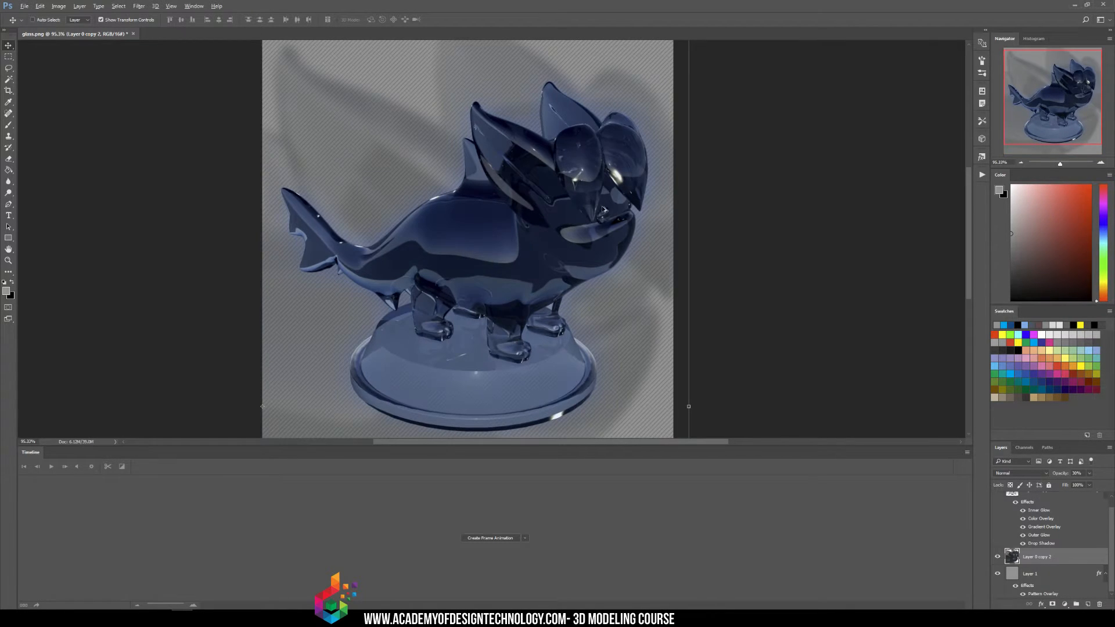
pyautogui.keyDown('alt'); pyautogui.scroll(-2, 568, 225); pyautogui.keyUp('alt')
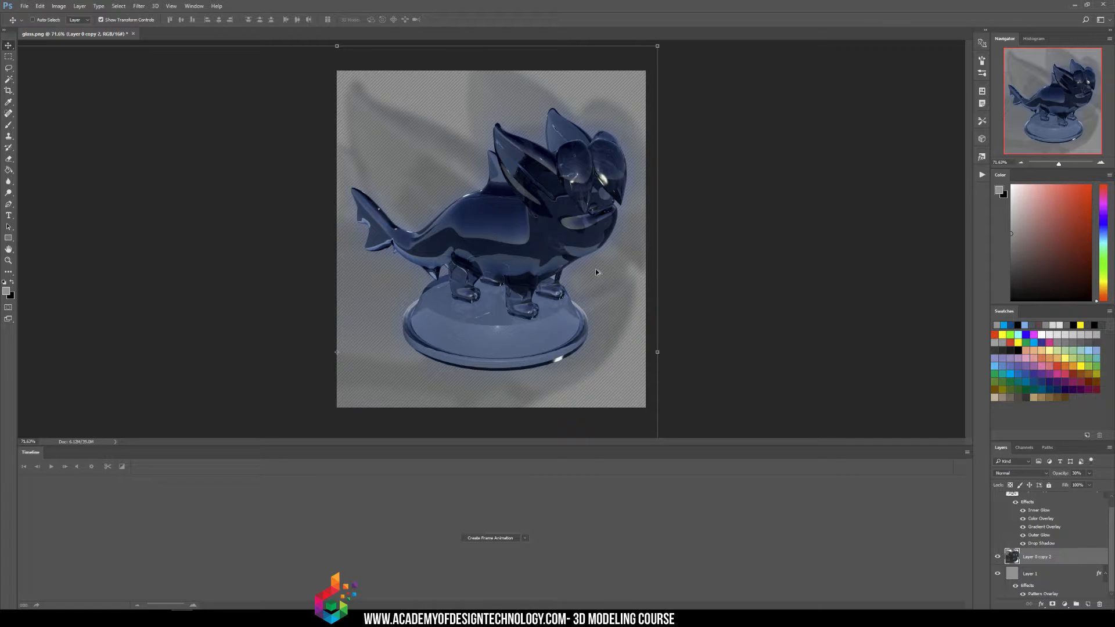
# - Compare the composition with and without the blurred copy and examine the figure's head up close
pyautogui.click(995, 559)
pyautogui.click(996, 560)
pyautogui.keyDown('alt'); pyautogui.scroll(4, 523, 148); pyautogui.keyUp('alt')
pyautogui.keyDown('alt'); pyautogui.scroll(2, 540, 153); pyautogui.keyUp('alt')
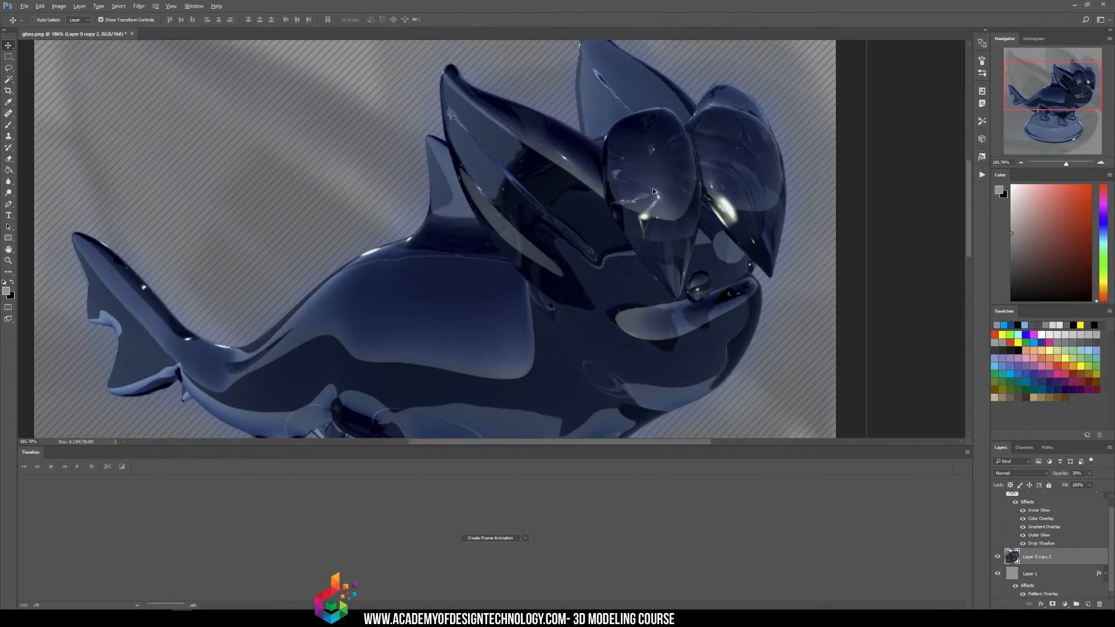
pyautogui.keyDown('alt'); pyautogui.scroll(-6, 665, 198); pyautogui.keyUp('alt')
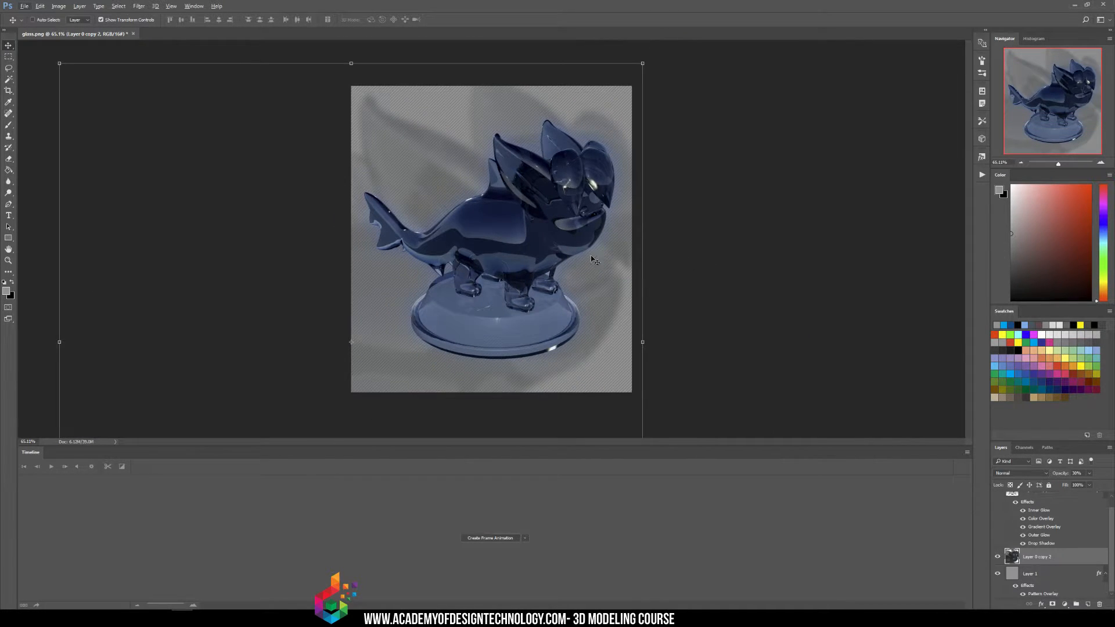
pyautogui.moveTo(610, 251); pyautogui.dragTo(627, 250)
# - Hide the blurred figure copy and select the patterned background layer, leaving that layer visible
pyautogui.click(1047, 496)
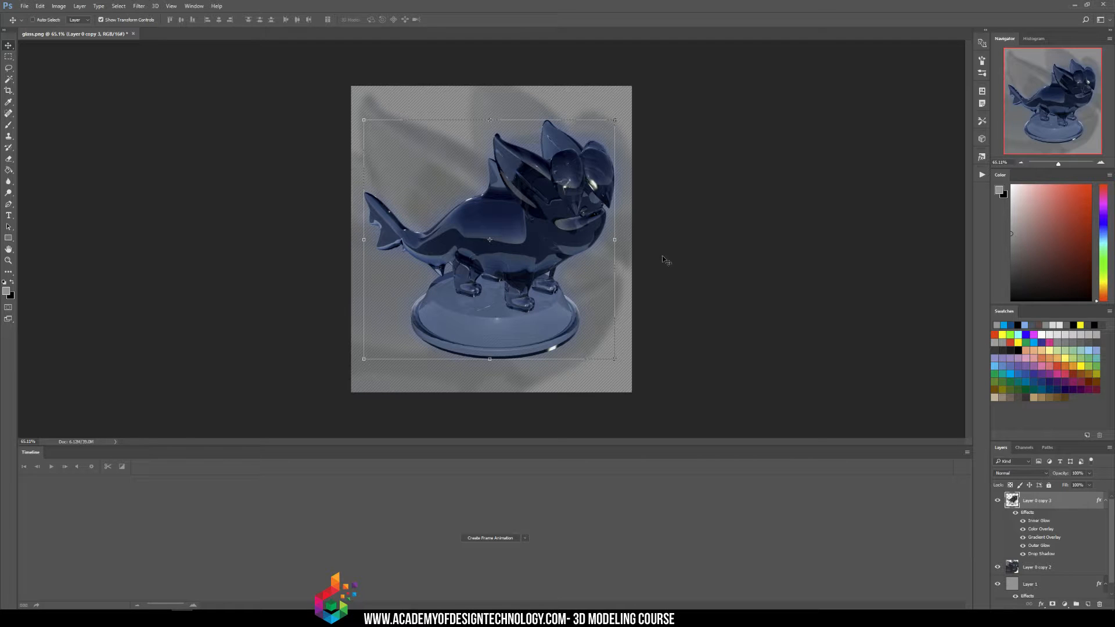
pyautogui.click(997, 568)
pyautogui.click(998, 584)
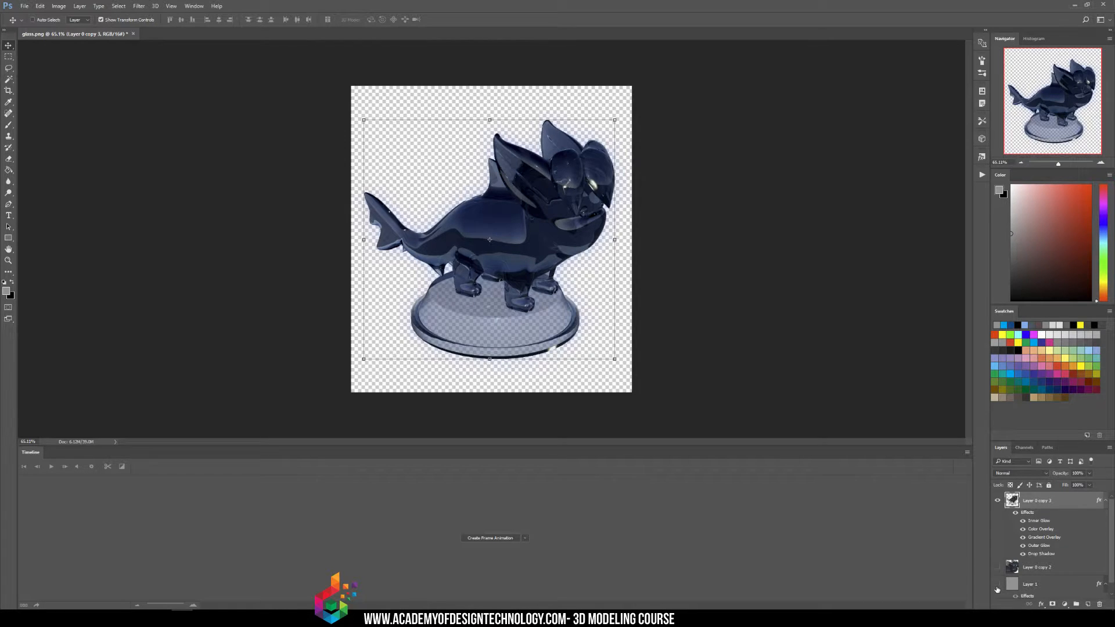
pyautogui.scroll(-1, 997, 584)
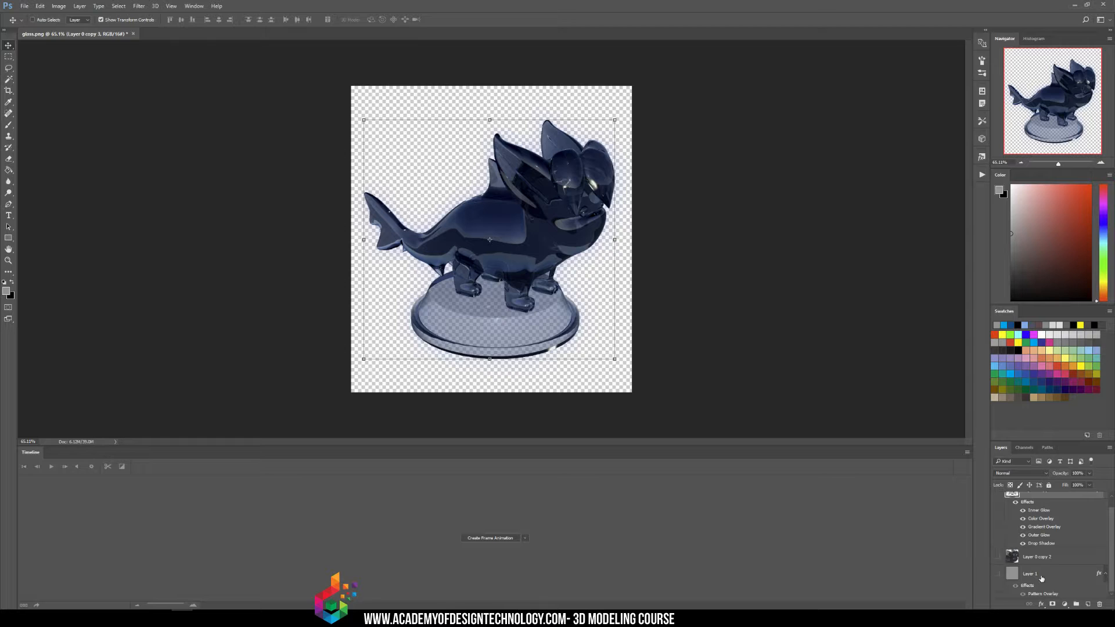
pyautogui.click(1041, 577)
pyautogui.click(997, 574)
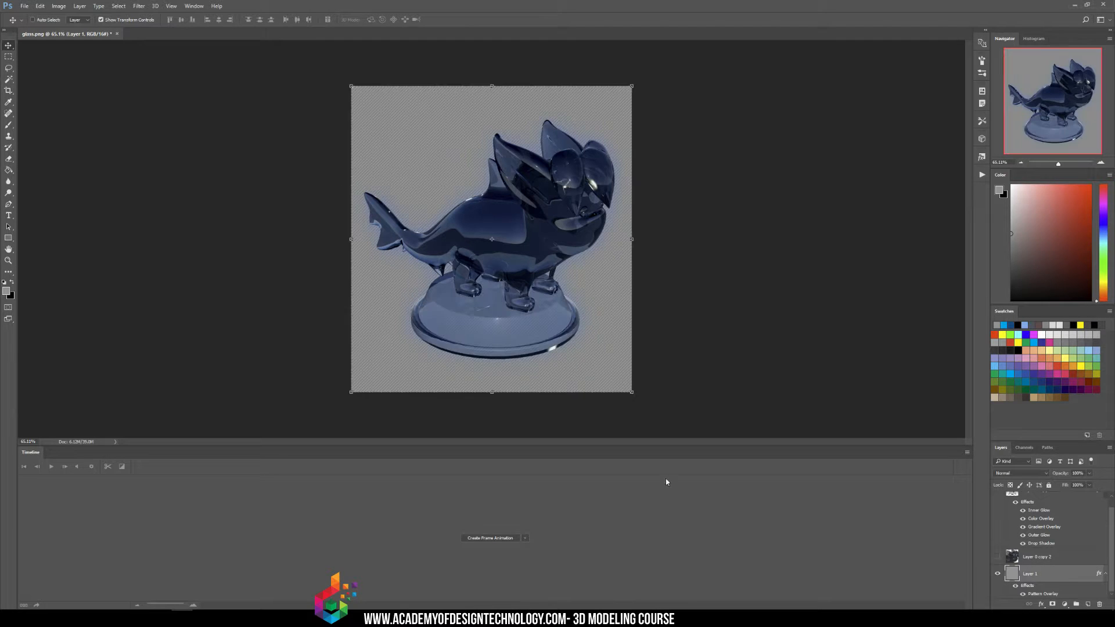
# - Cover the whole background layer with a white rectangle using the default colors
pyautogui.click(13, 240)
pyautogui.click(4, 282)
pyautogui.click(11, 282)
pyautogui.moveTo(302, 61); pyautogui.dragTo(818, 590)
pyautogui.keyDown('alt'); pyautogui.scroll(2, 619, 165); pyautogui.keyUp('alt')
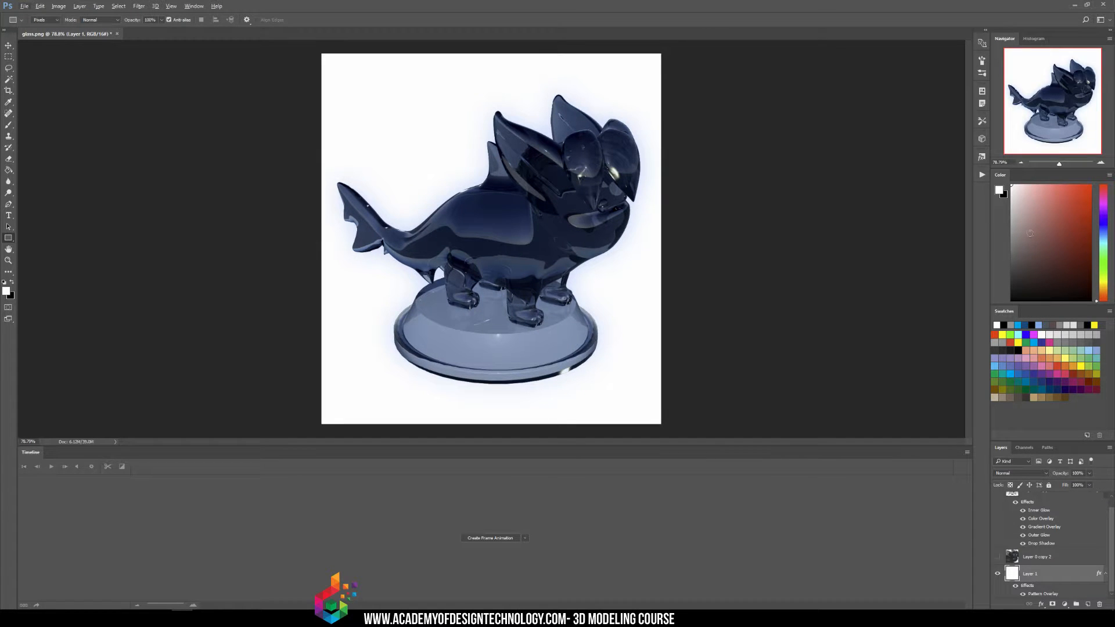
# - Draw a medium-gray rectangle across the background's lower part as a floor and hide the layer's Pattern Overlay effect
pyautogui.moveTo(1030, 234); pyautogui.dragTo(991, 237)
pyautogui.moveTo(703, 280); pyautogui.dragTo(33, 490)
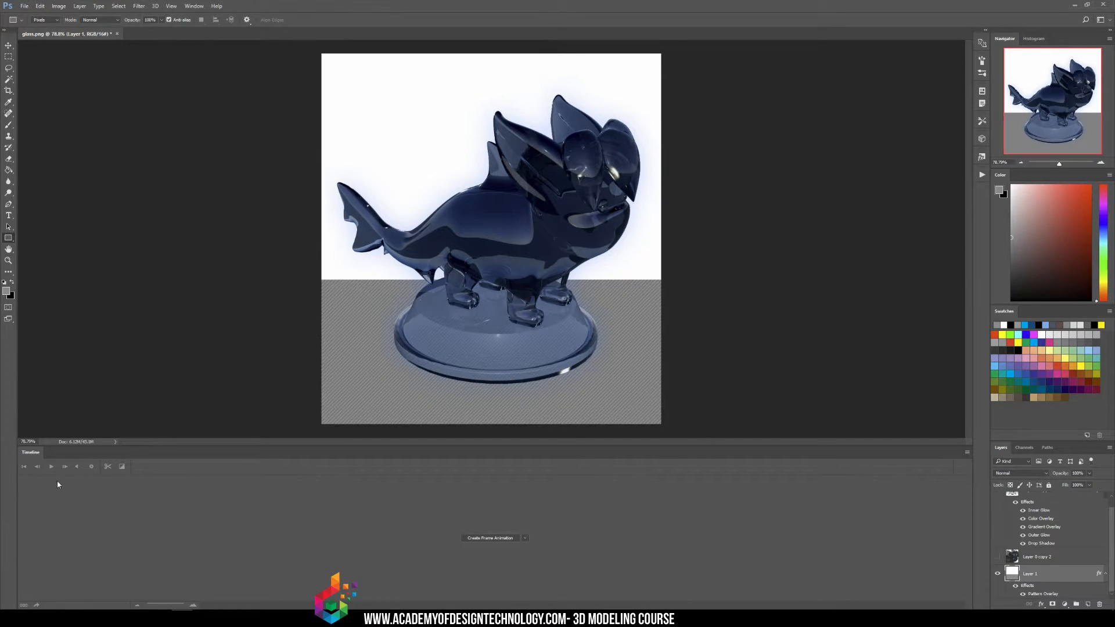
pyautogui.hotkey('ctrl', 'z')
pyautogui.moveTo(272, 273); pyautogui.dragTo(725, 428)
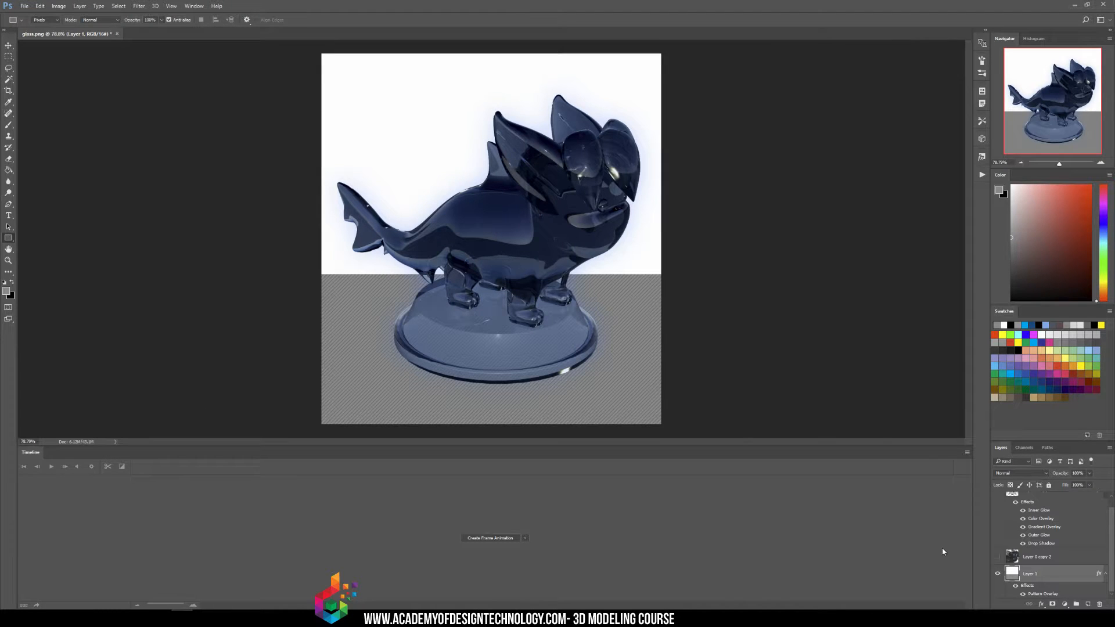
pyautogui.click(1015, 586)
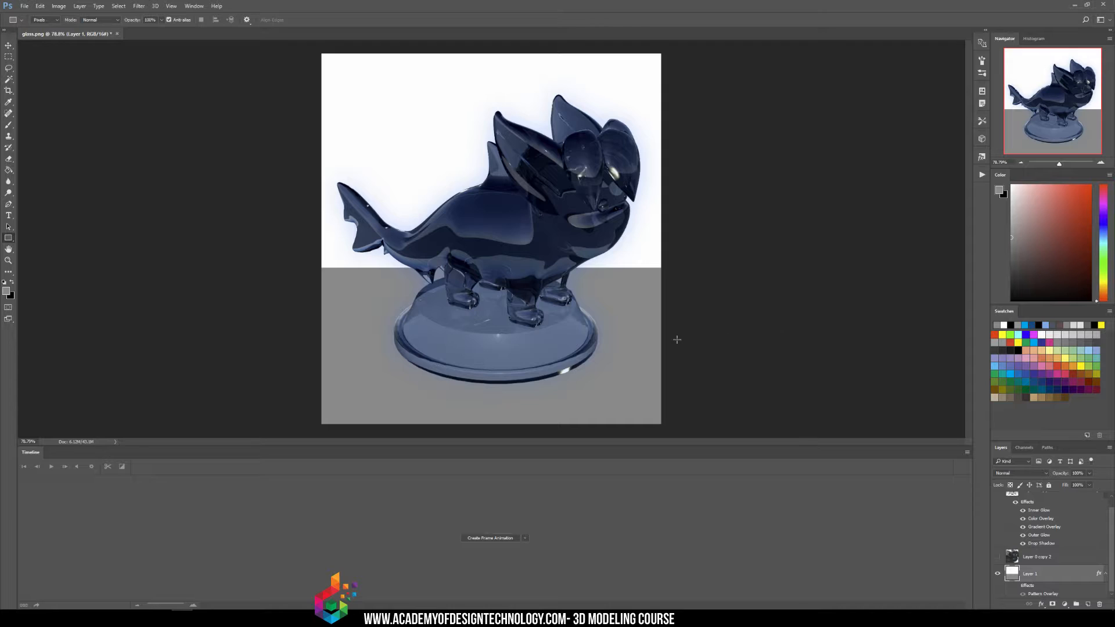
pyautogui.keyDown('alt'); pyautogui.scroll(-2, 639, 335); pyautogui.keyUp('alt')
pyautogui.keyDown('alt'); pyautogui.scroll(1, 506, 262); pyautogui.keyUp('alt')
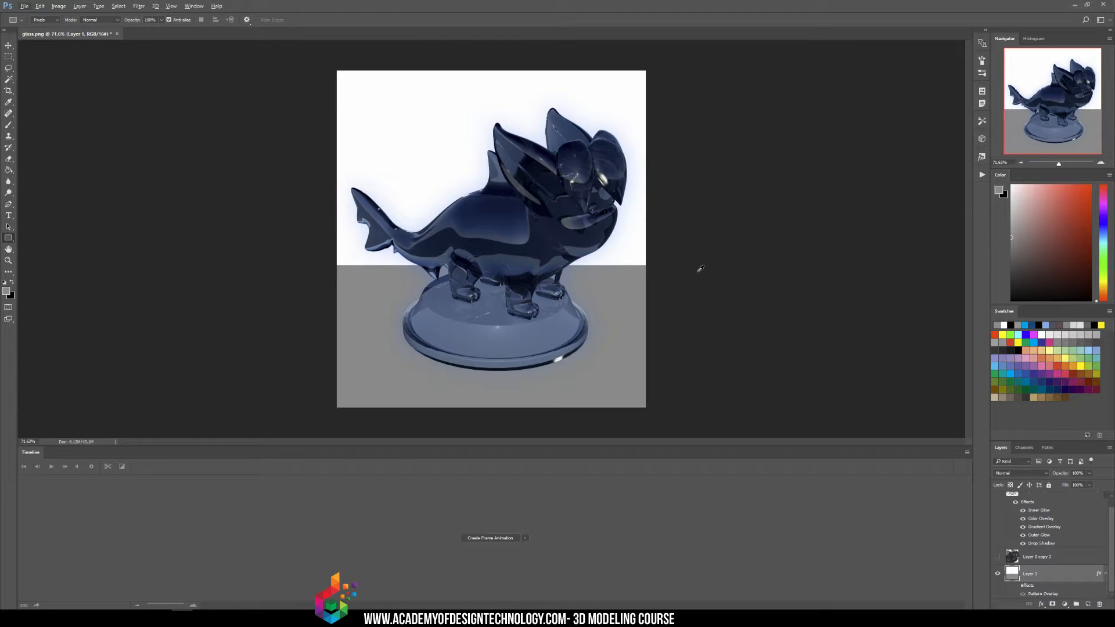
# - Draw a narrow dark-gray strip along the bottom edge of the gray floor
pyautogui.click(1012, 258)
pyautogui.moveTo(305, 390); pyautogui.dragTo(653, 415)
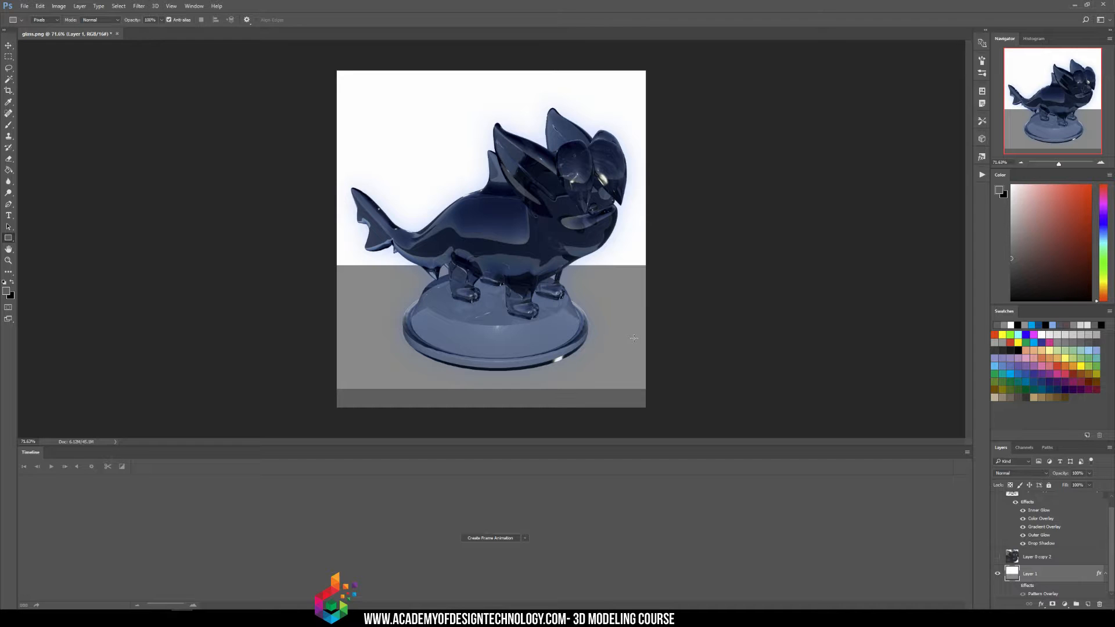
pyautogui.hotkey('ctrl', 'z')
pyautogui.moveTo(319, 395); pyautogui.dragTo(661, 419)
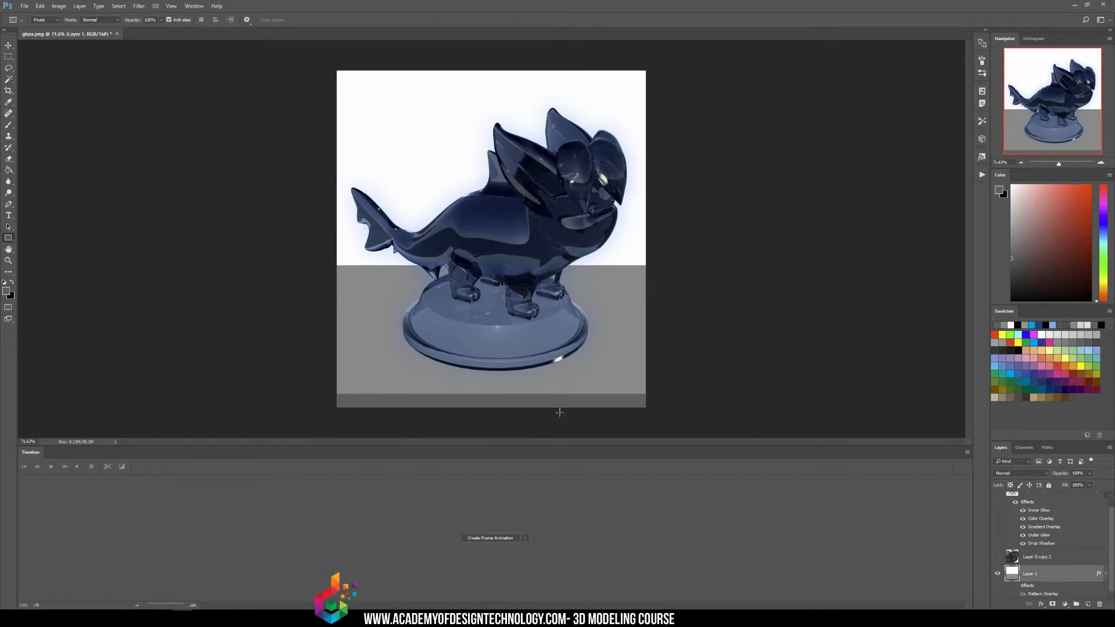
# - Cover the white upper part of the background with light-gray rectangles down to the floor line
pyautogui.click(1011, 203)
pyautogui.moveTo(653, 267); pyautogui.dragTo(514, 226)
pyautogui.moveTo(455, 206); pyautogui.dragTo(316, 58)
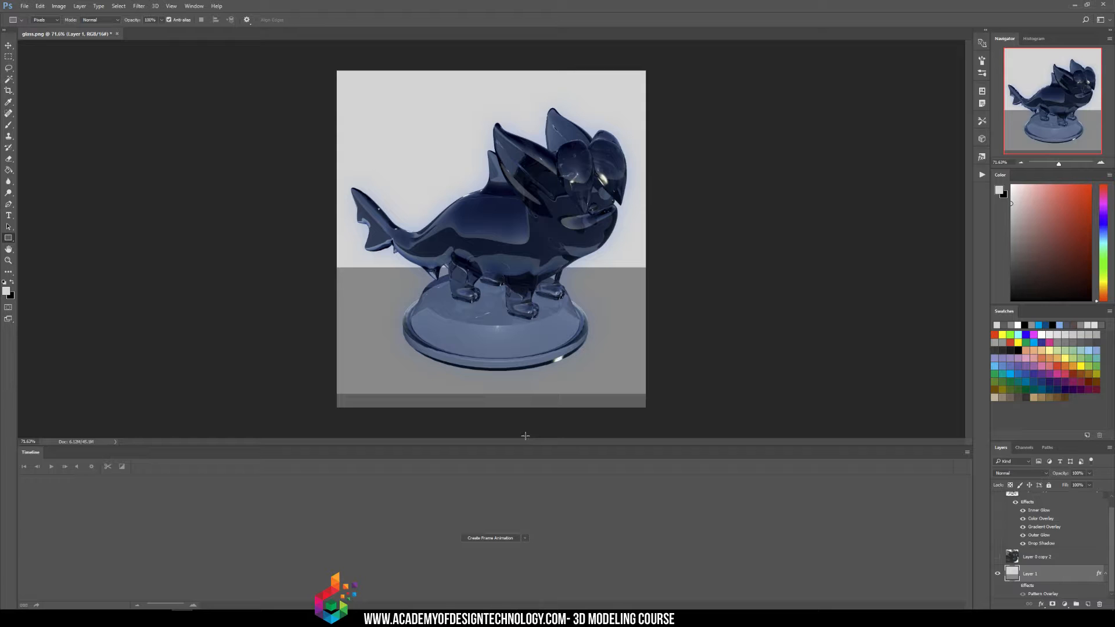
# - Draw a black ellipse around the figure's base on a new layer and lower that layer's opacity to 9%
pyautogui.rightClick(8, 238)
pyautogui.click(43, 252)
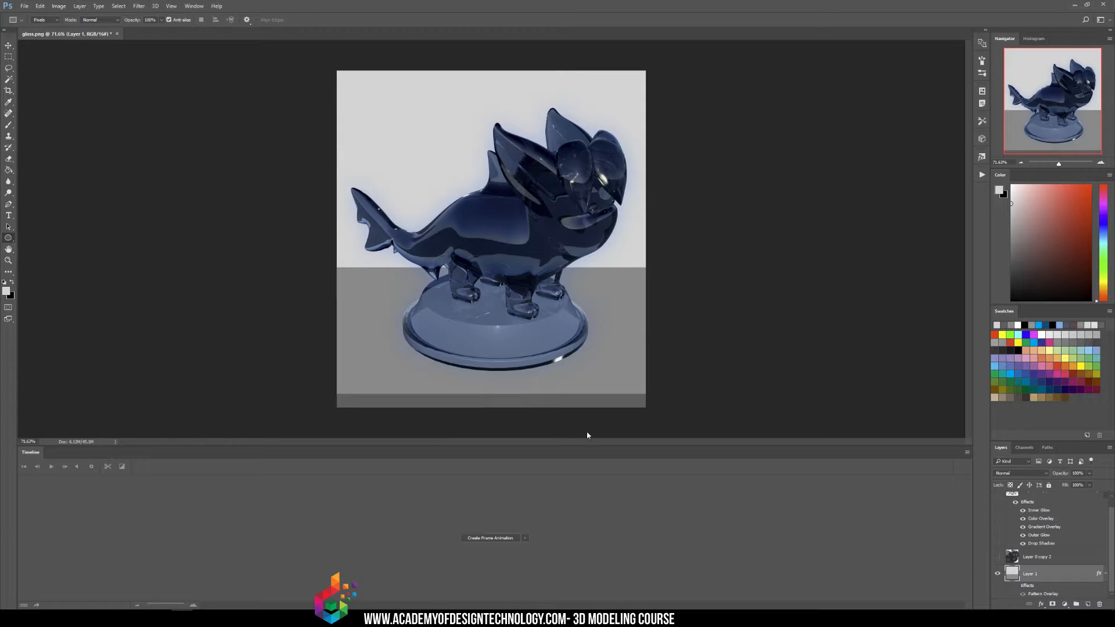
pyautogui.click(1089, 604)
pyautogui.click(1018, 349)
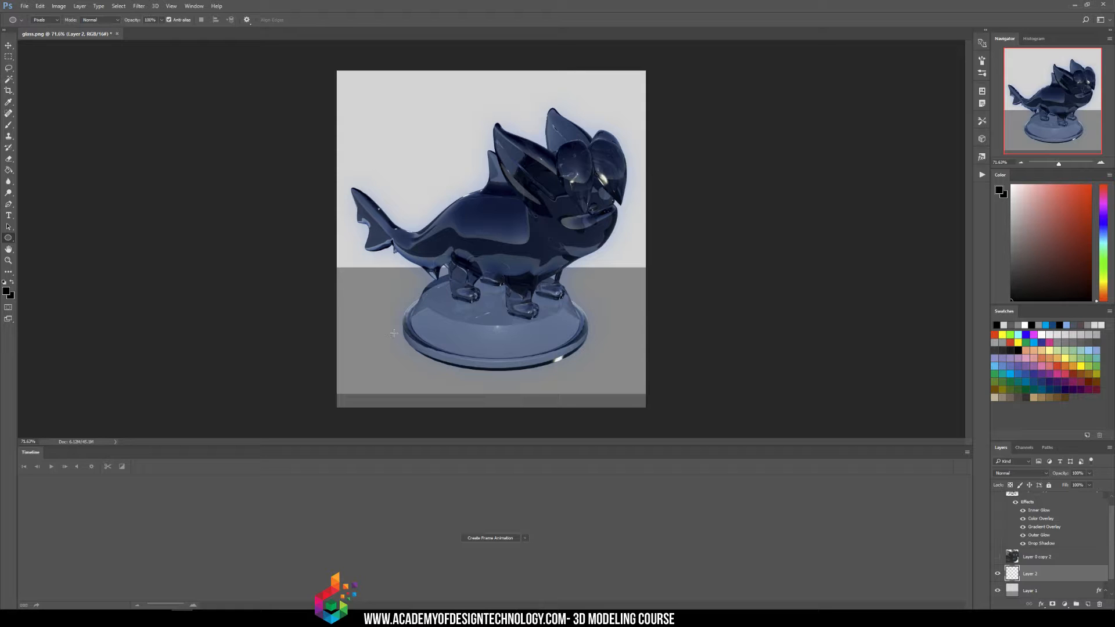
pyautogui.moveTo(357, 290)
pyautogui.mouseDown()
pyautogui.moveTo(607, 329)
pyautogui.moveTo(620, 335)
pyautogui.moveTo(624, 367)
pyautogui.mouseUp()
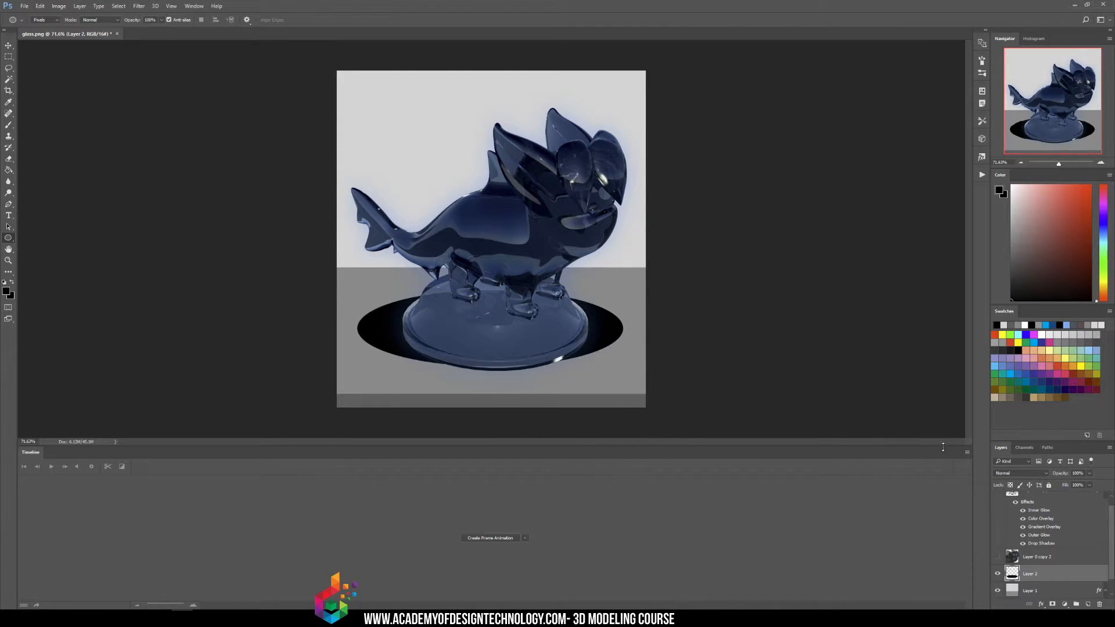
pyautogui.click(1089, 473)
pyautogui.moveTo(1056, 485); pyautogui.dragTo(1052, 487)
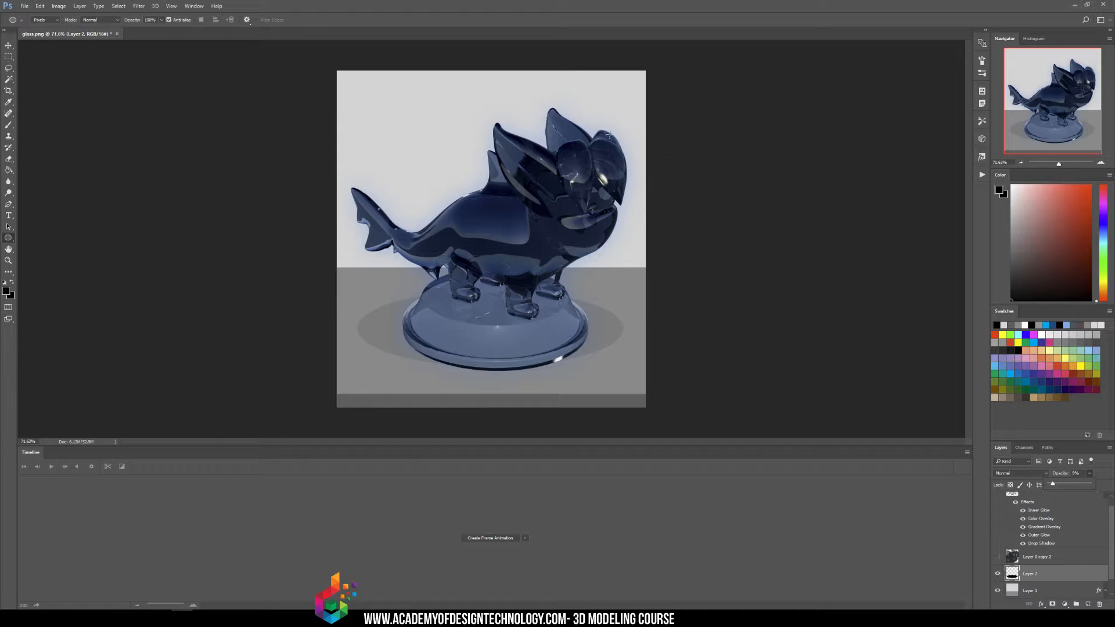
# - Add the title text "Glass Buudle Prototype" and centre it along the image's upper edge
pyautogui.click(8, 216)
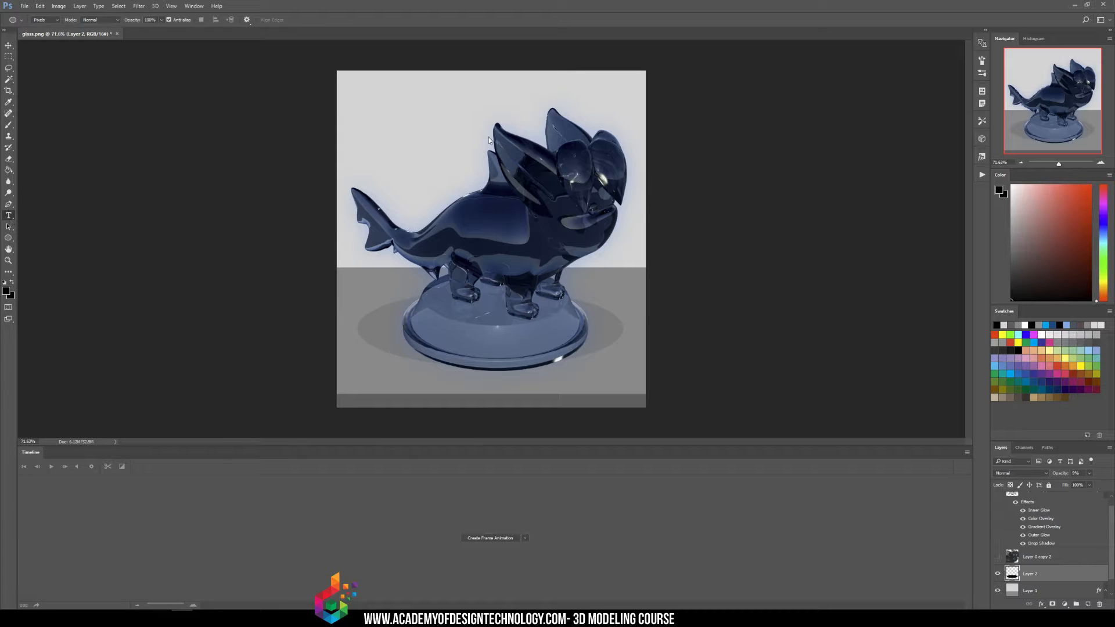
pyautogui.click(427, 113)
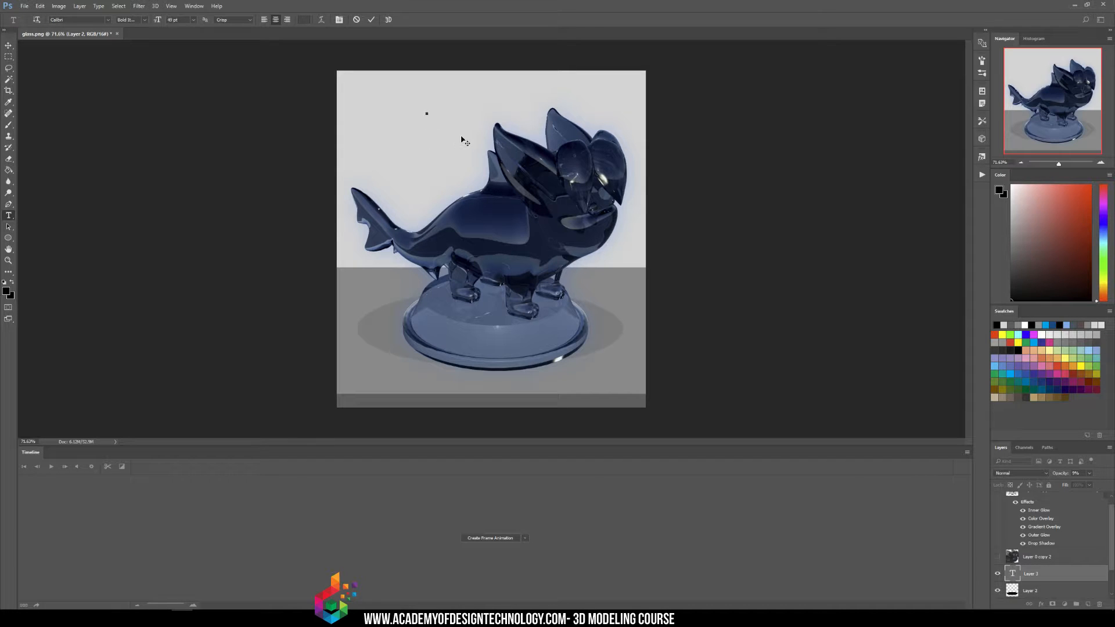
pyautogui.write('Glass Buudle')
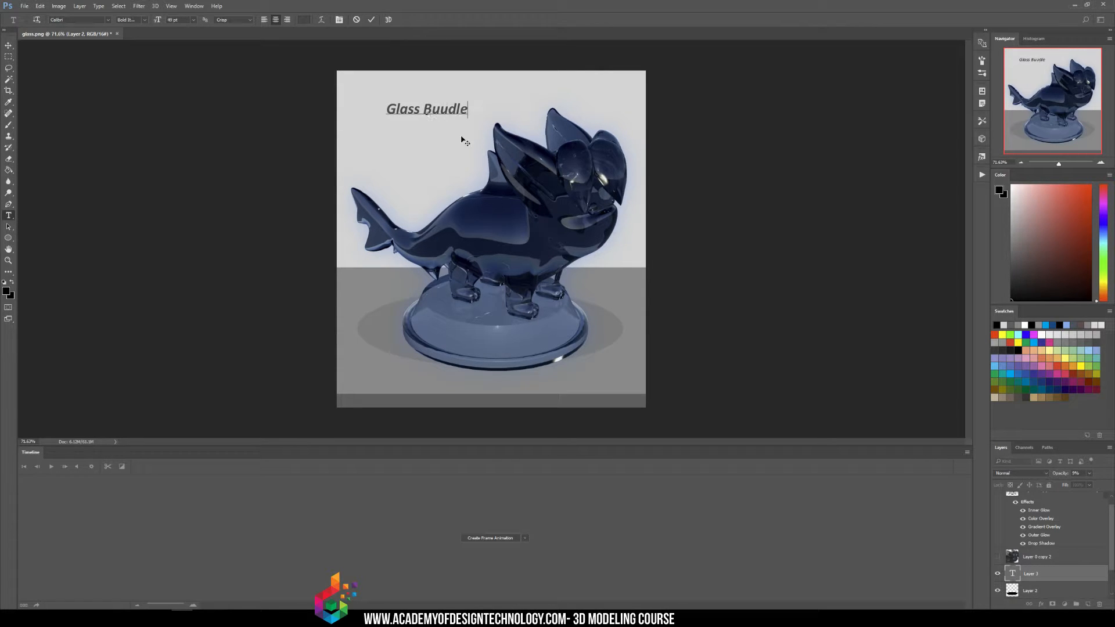
pyautogui.hotkey('ctrl', 'Return')
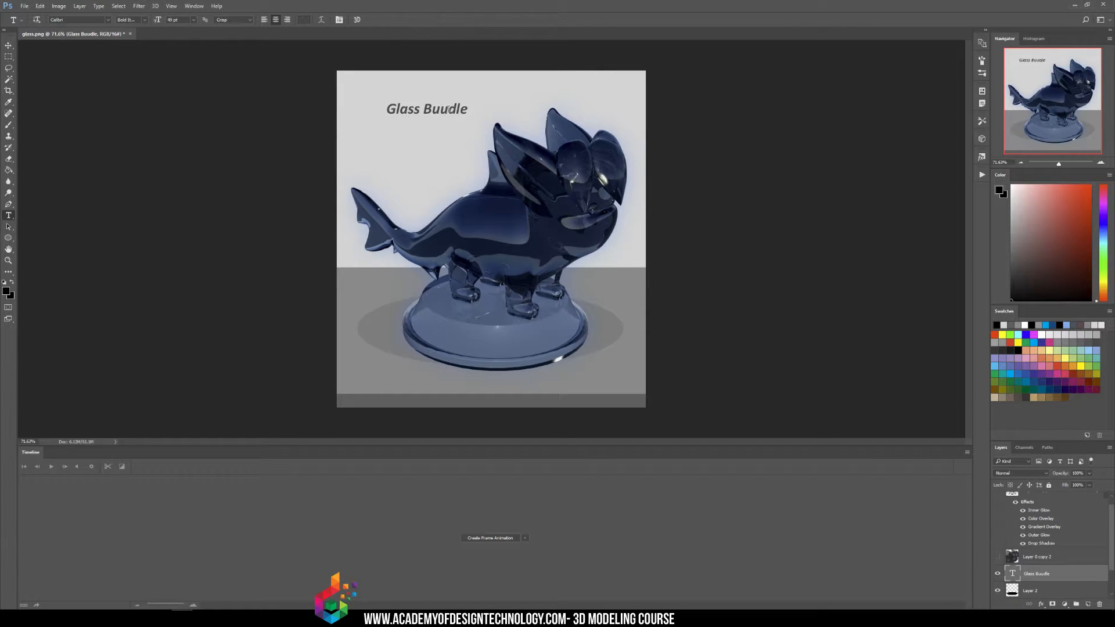
pyautogui.click(467, 110)
pyautogui.write('Prot')
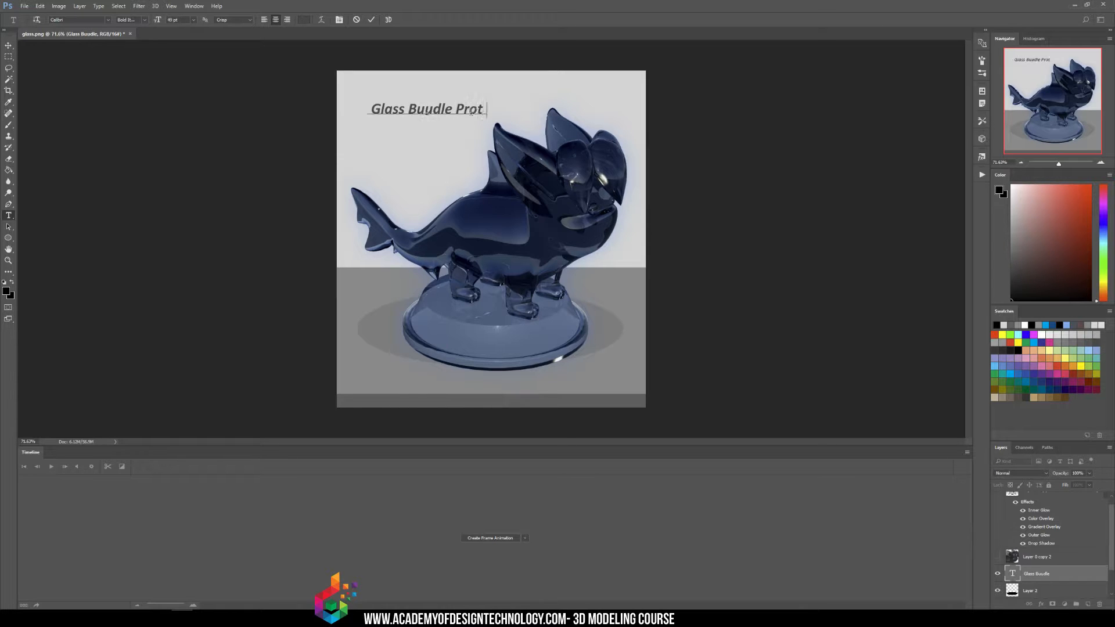
pyautogui.write('otype')
pyautogui.click(8, 45)
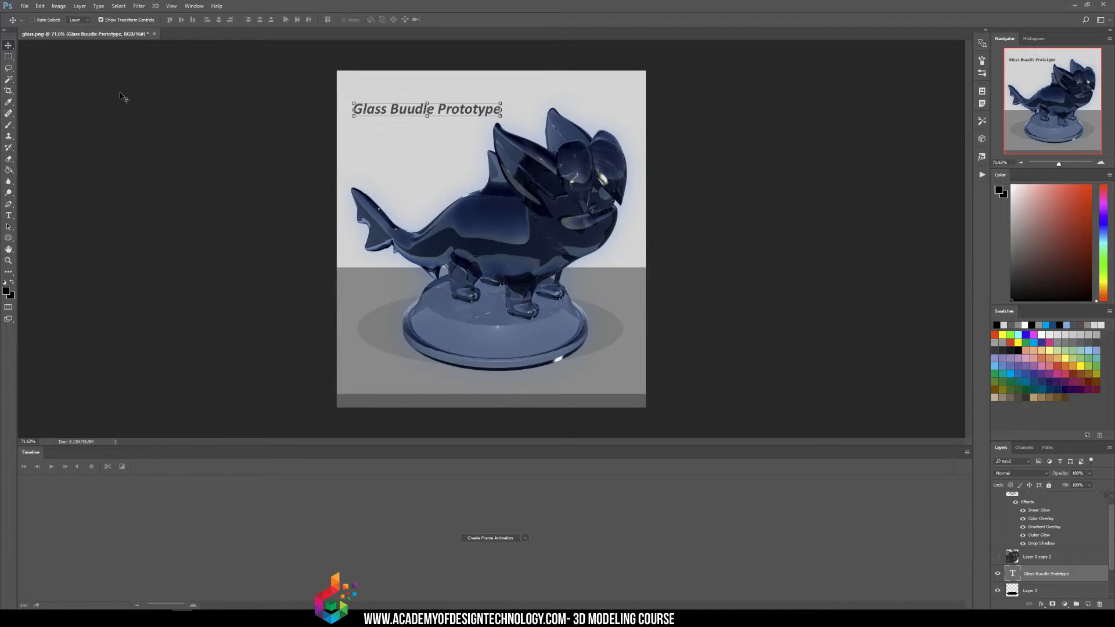
pyautogui.moveTo(429, 263); pyautogui.dragTo(507, 235)
# - Add a first name in capitals followed by a slash as new text, enlarge it proportionally and place it across the wall behind the creature
pyautogui.click(9, 217)
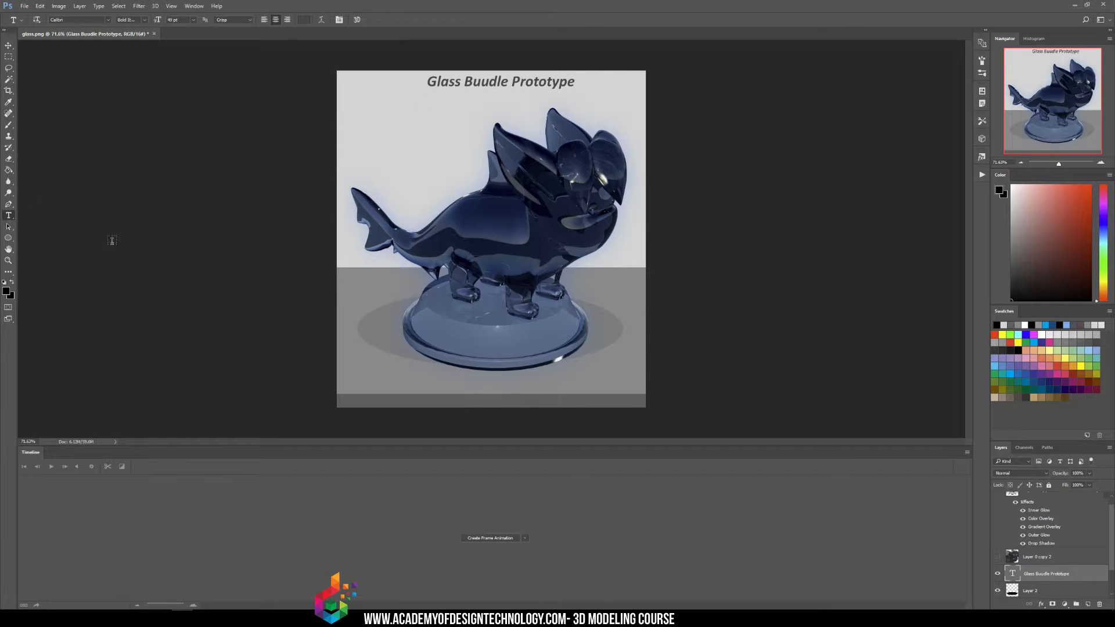
pyautogui.click(418, 118)
pyautogui.write('DAVID/')
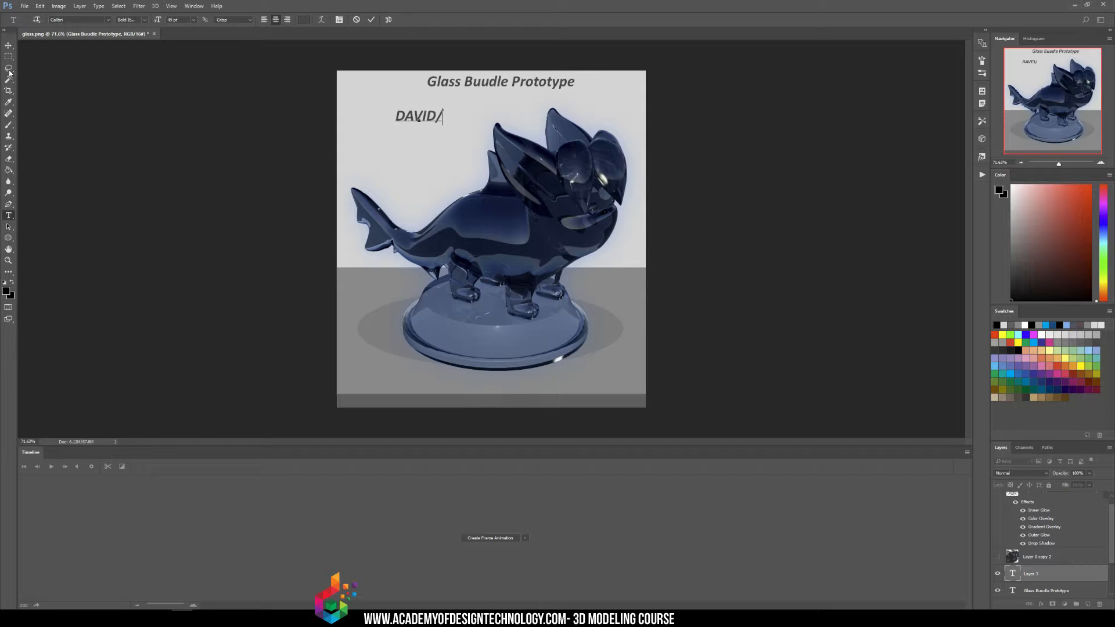
pyautogui.hotkey('ctrl', 'a')
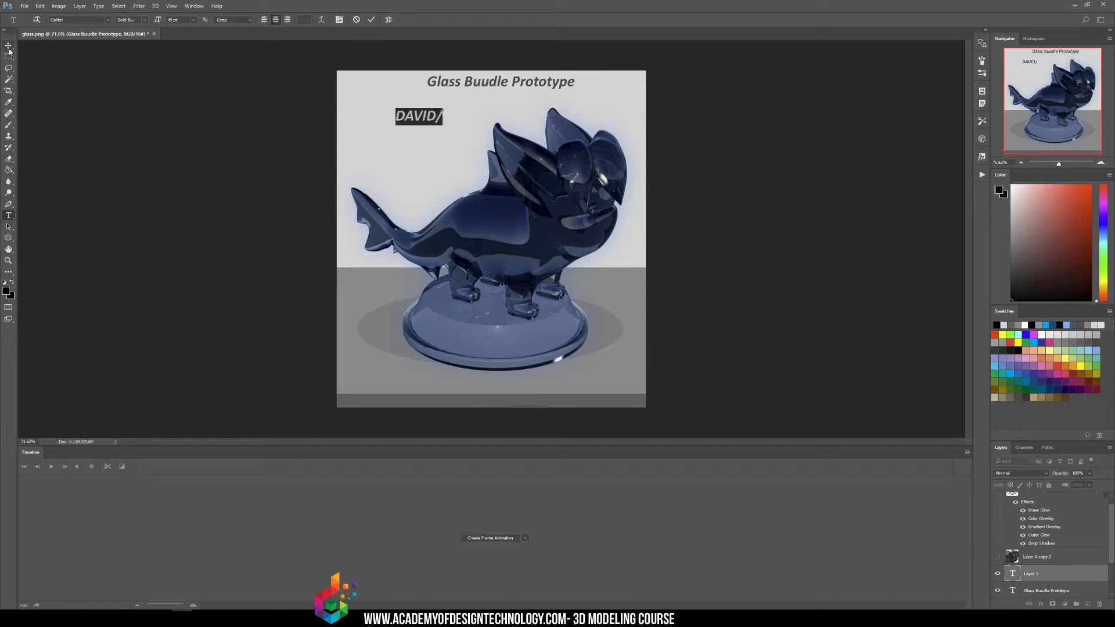
pyautogui.click(8, 45)
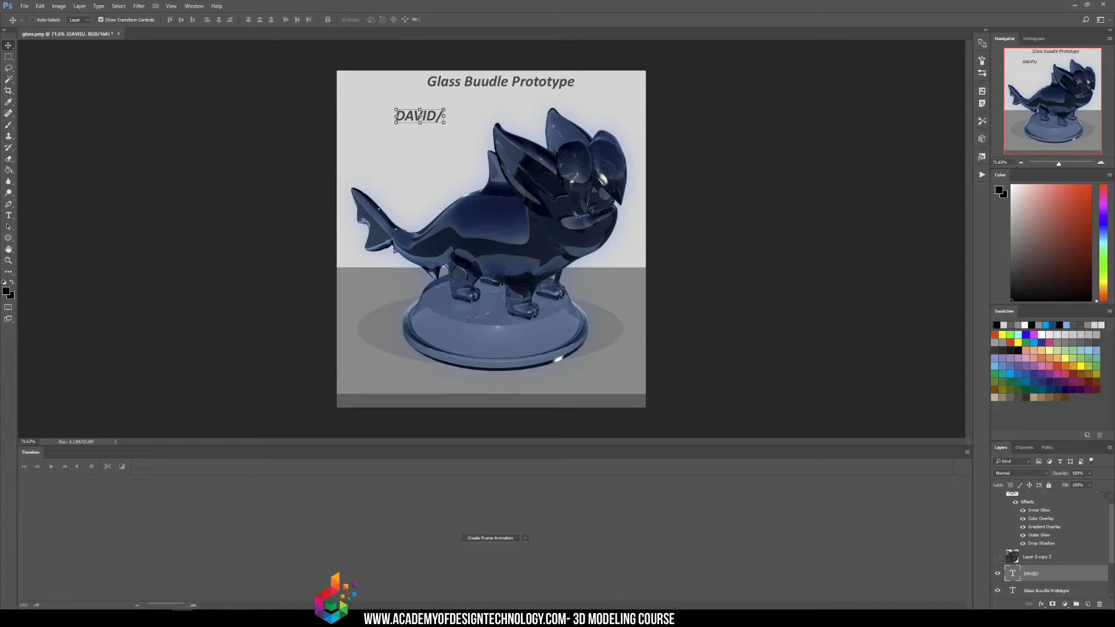
pyautogui.keyDown('shift'); pyautogui.moveTo(445, 123); pyautogui.dragTo(707, 275); pyautogui.keyUp('shift')
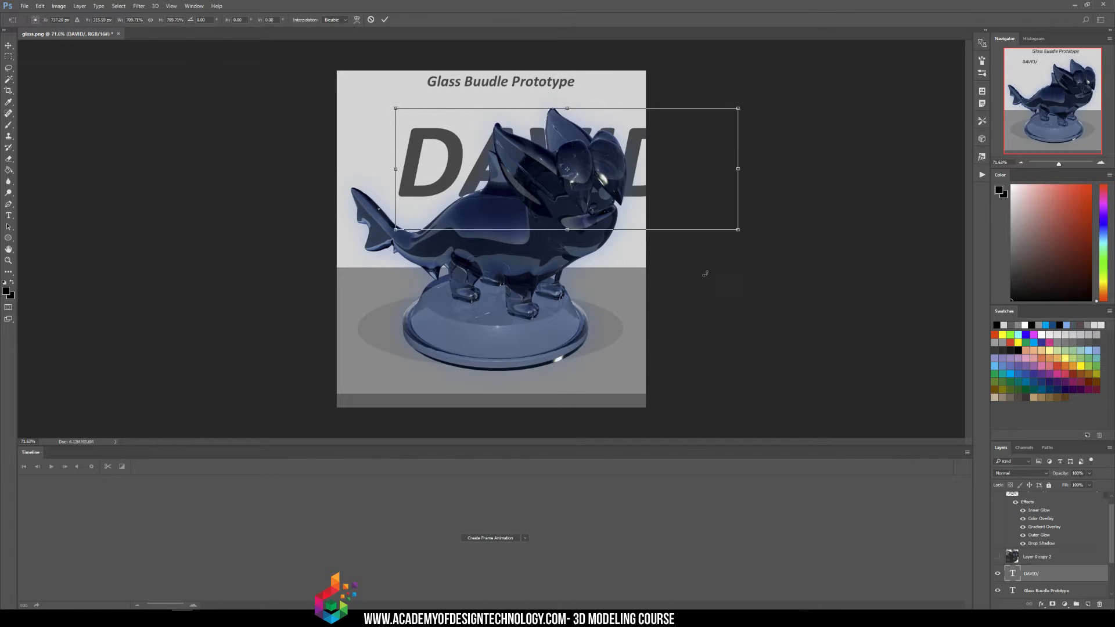
pyautogui.moveTo(618, 178); pyautogui.dragTo(561, 228)
pyautogui.press('Return')
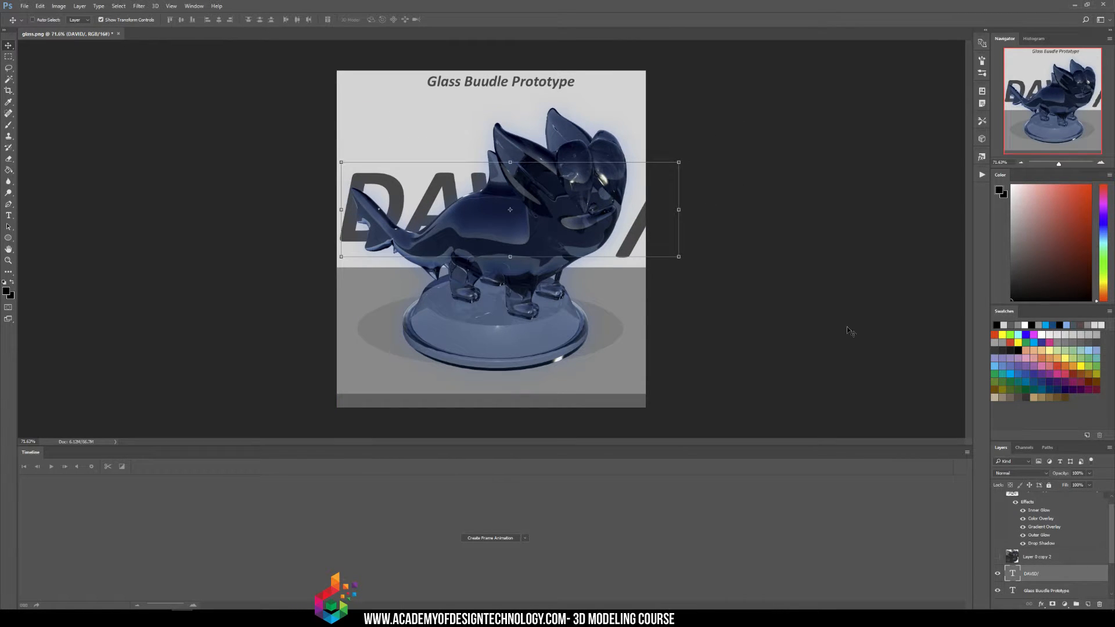
# - Lower the large name text's opacity to 5% and shift the text slightly toward the tail
pyautogui.click(1089, 473)
pyautogui.click(1052, 486)
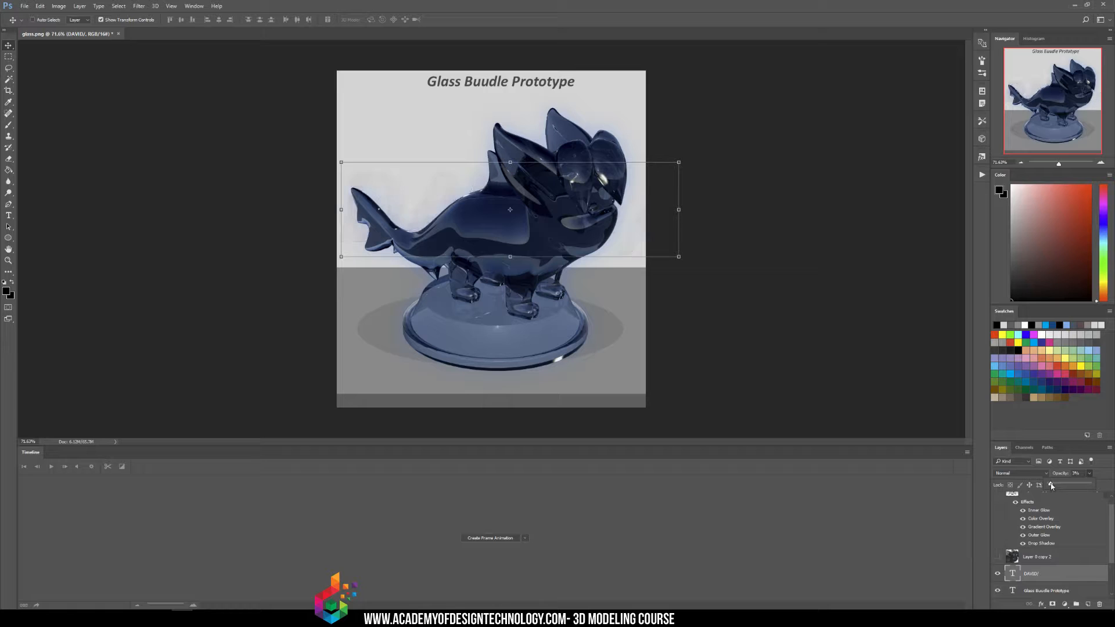
pyautogui.moveTo(468, 179); pyautogui.dragTo(458, 179)
pyautogui.keyDown('alt'); pyautogui.scroll(1, 604, 135); pyautogui.keyUp('alt')
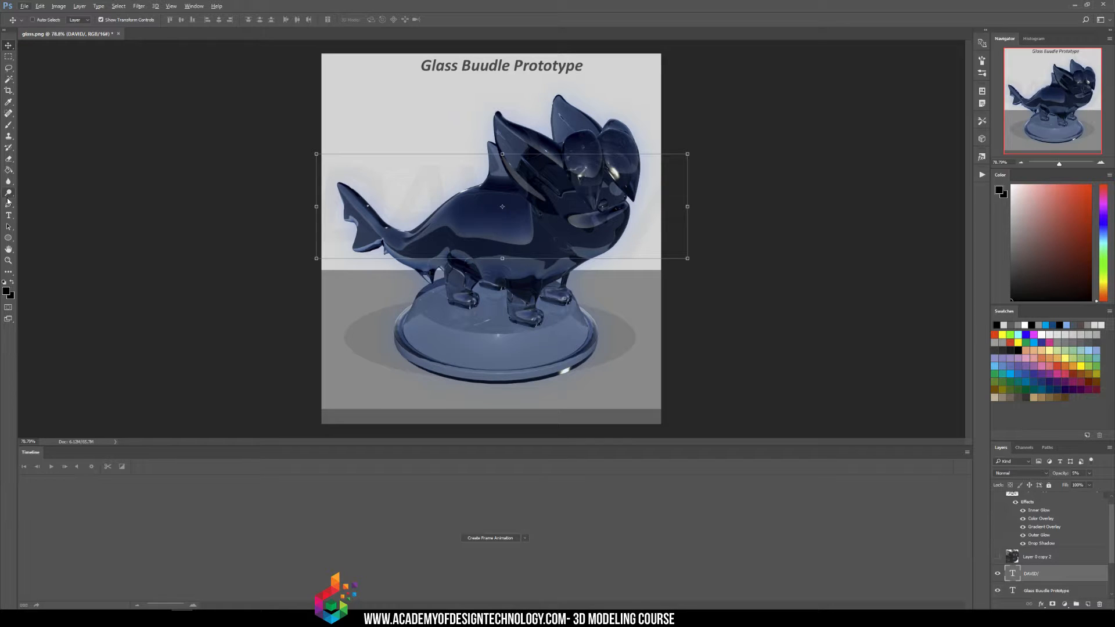
# - Remove the trailing slash from the large name text and reposition the text behind the creature
pyautogui.click(8, 216)
pyautogui.click(622, 233)
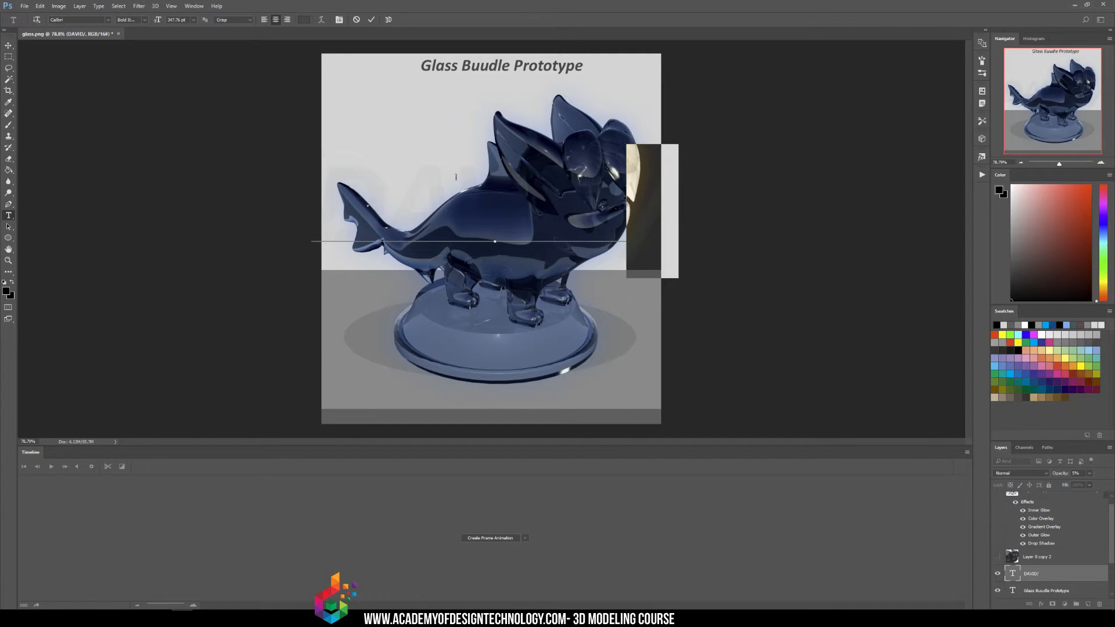
pyautogui.click(8, 45)
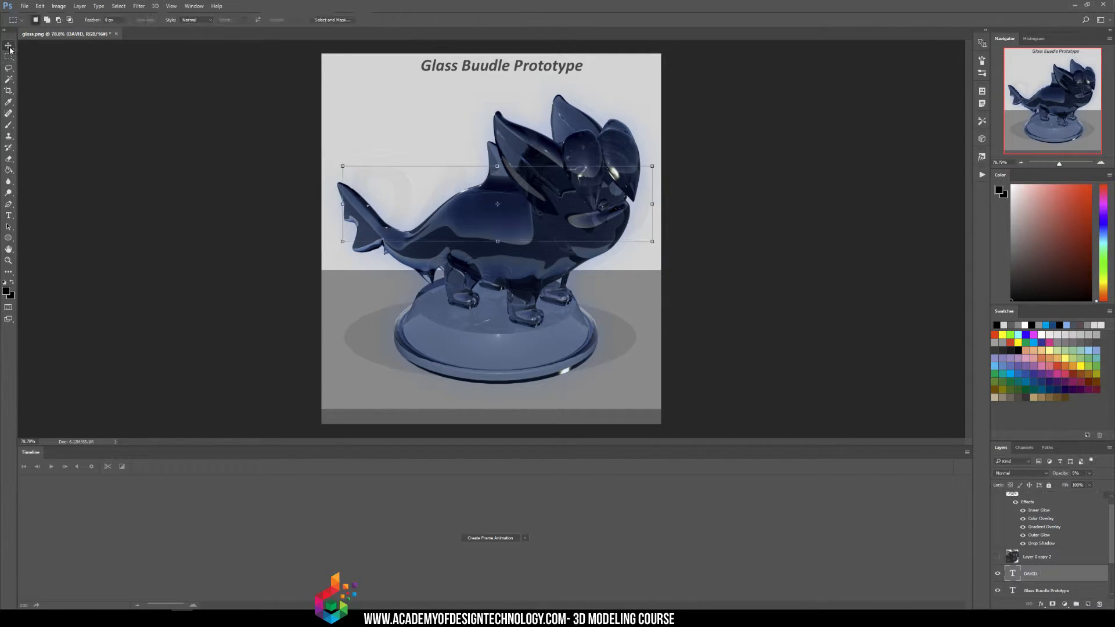
pyautogui.keyDown('alt'); pyautogui.scroll(-2, 443, 200); pyautogui.keyUp('alt')
pyautogui.moveTo(443, 200)
pyautogui.mouseDown()
pyautogui.moveTo(406, 113)
pyautogui.moveTo(343, 109)
pyautogui.moveTo(377, 69)
pyautogui.moveTo(448, 127)
pyautogui.moveTo(440, 219)
pyautogui.moveTo(422, 195)
pyautogui.moveTo(437, 132)
pyautogui.moveTo(377, 129)
pyautogui.moveTo(405, 158)
pyautogui.moveTo(392, 190)
pyautogui.moveTo(428, 204)
pyautogui.mouseUp()
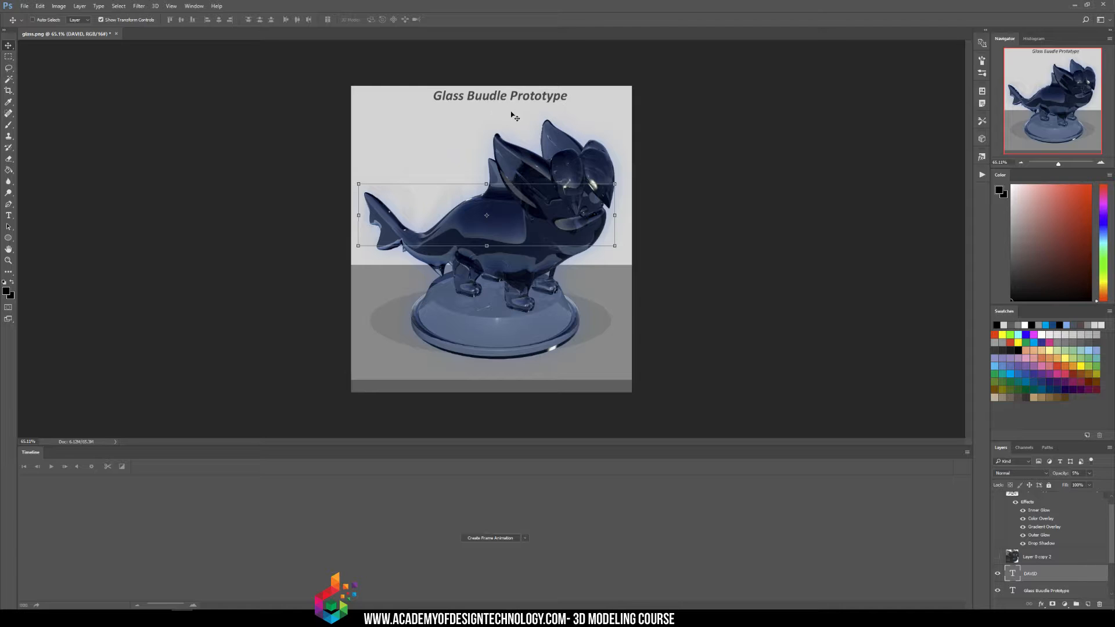
# - Move the "Glass Buudle Prototype" title below the figure's base, just above the dark floor strip
pyautogui.scroll(1, 1047, 542)
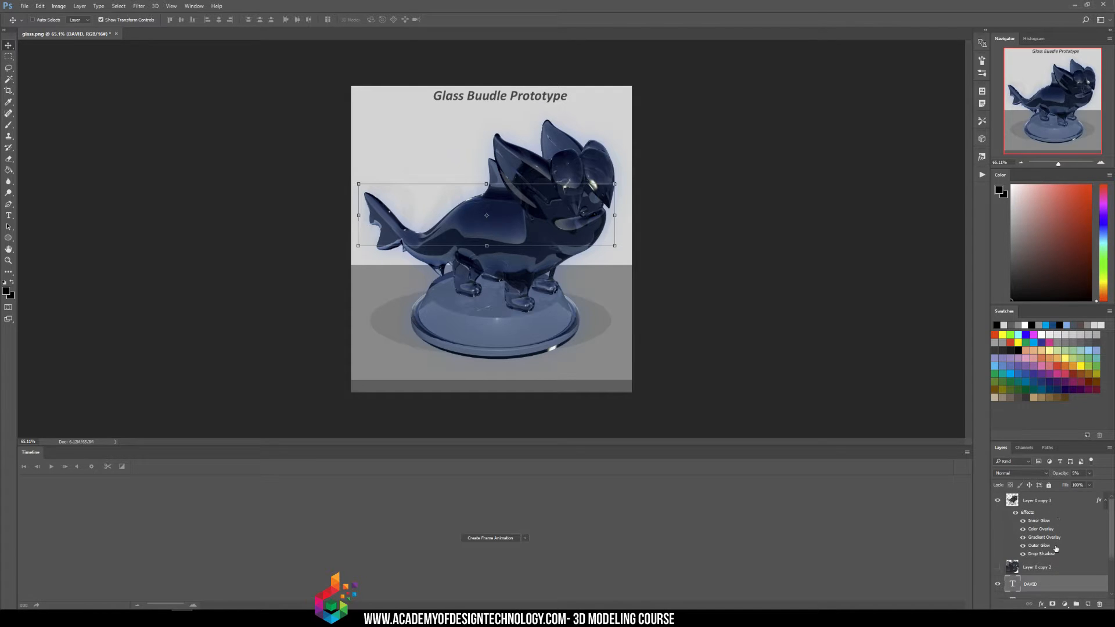
pyautogui.scroll(-2, 1054, 552)
pyautogui.scroll(2, 1052, 551)
pyautogui.scroll(-2, 1053, 509)
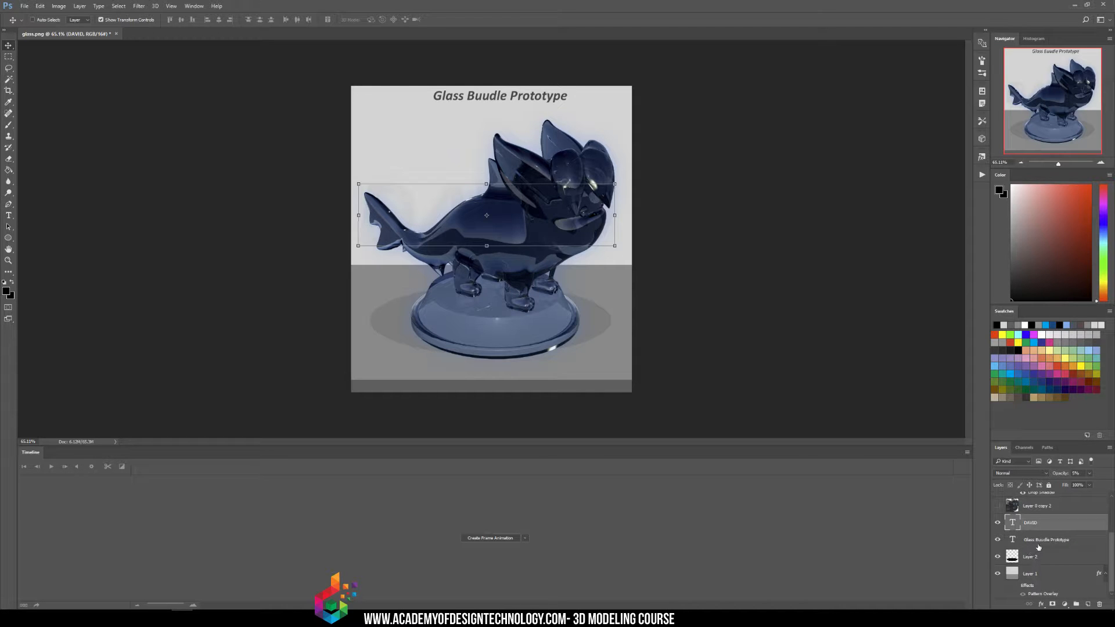
pyautogui.click(1046, 539)
pyautogui.moveTo(668, 184); pyautogui.dragTo(675, 323)
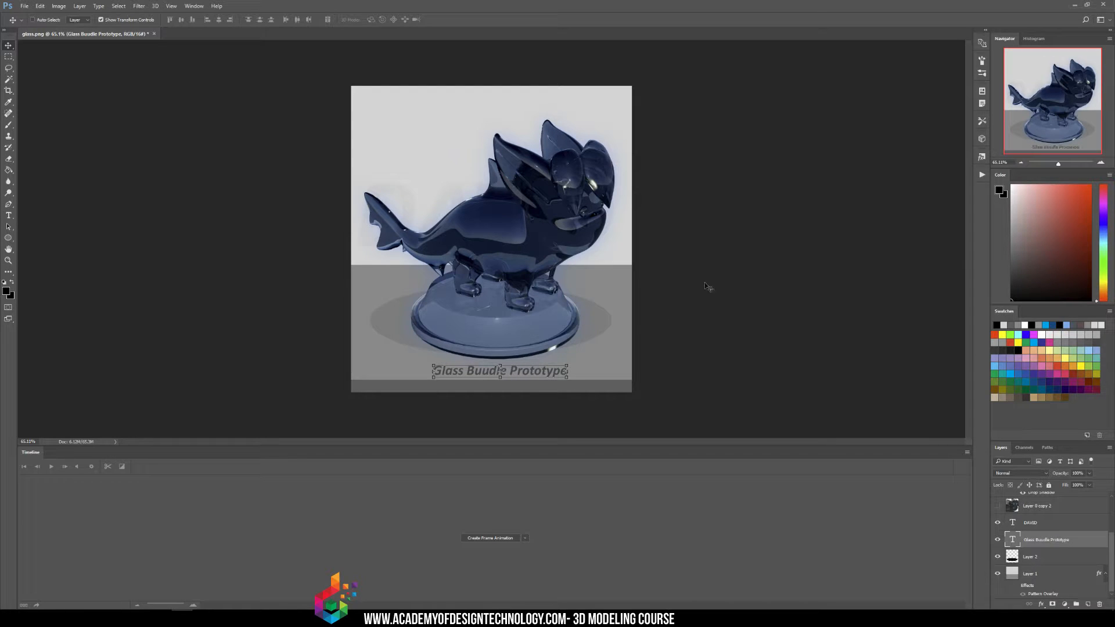
# - Export the composite for web as a PNG-24 named glassbuudle on the Desktop
pyautogui.hotkey('ctrl', 'alt', 'shift', 's')
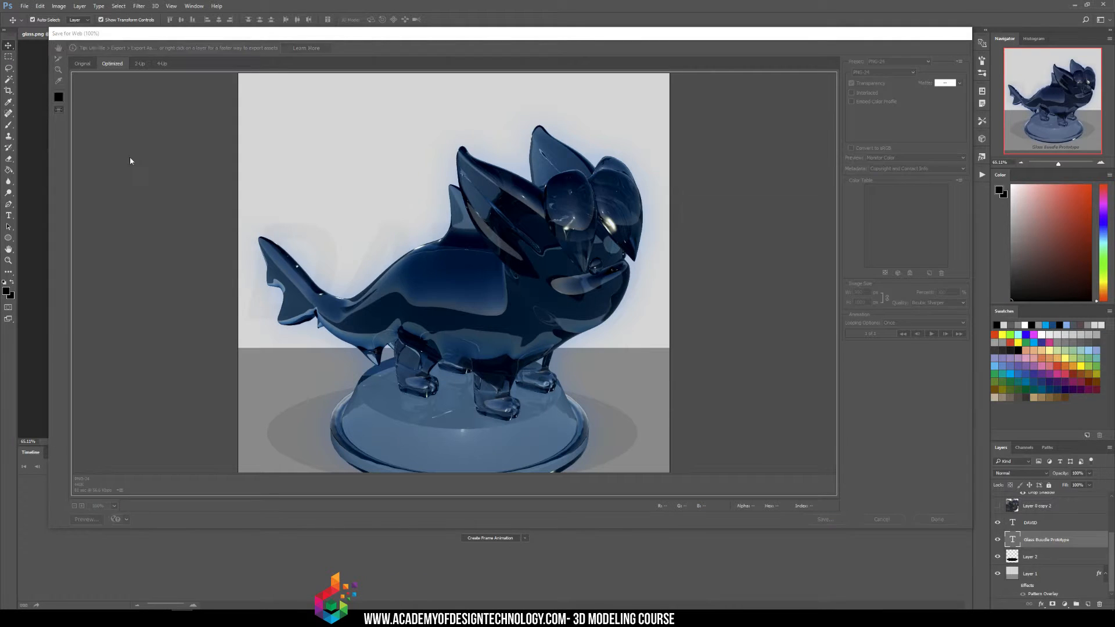
pyautogui.press('Return')
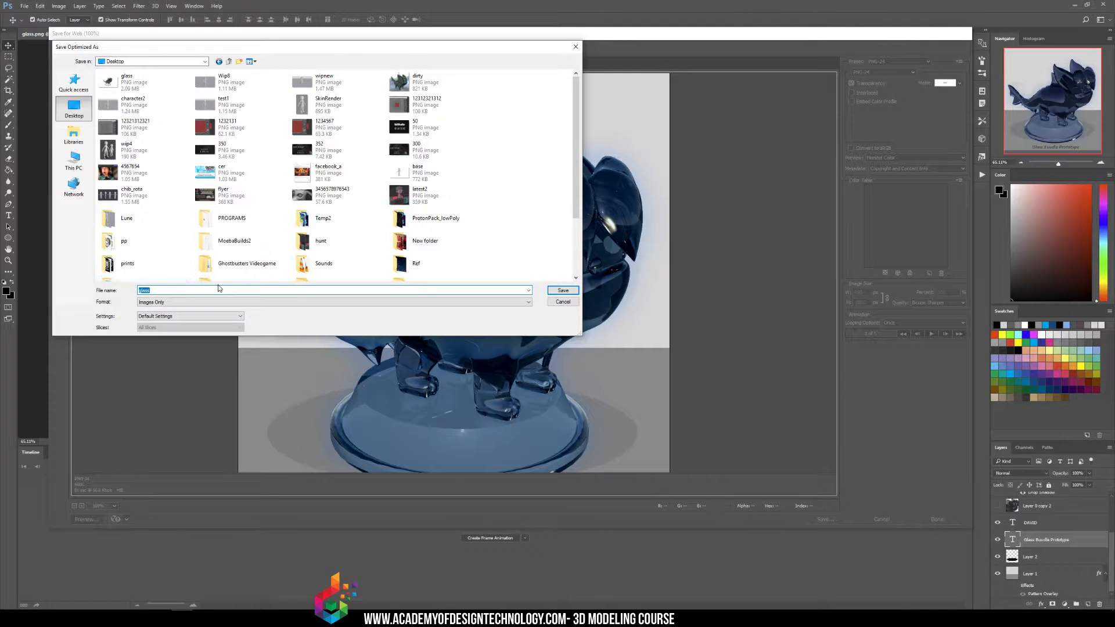
pyautogui.write('glassbuudle')
pyautogui.press('Return')
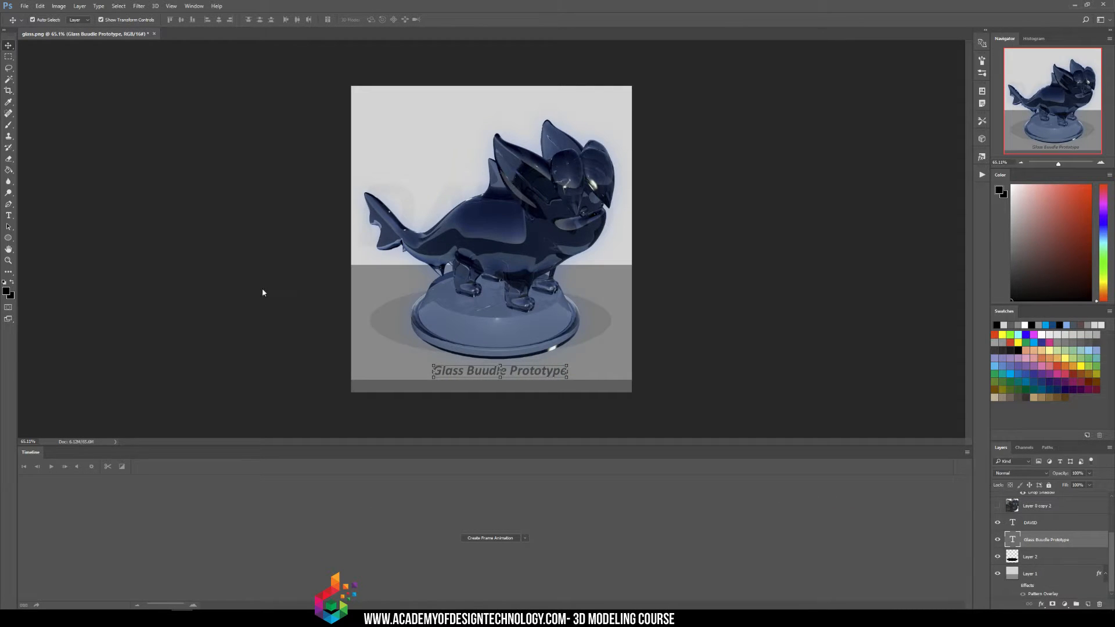
# - Reopen the web export preview, examine the creature, base and title at 100%, and close it without saving
pyautogui.hotkey('ctrl', 'alt', 'shift', 's')
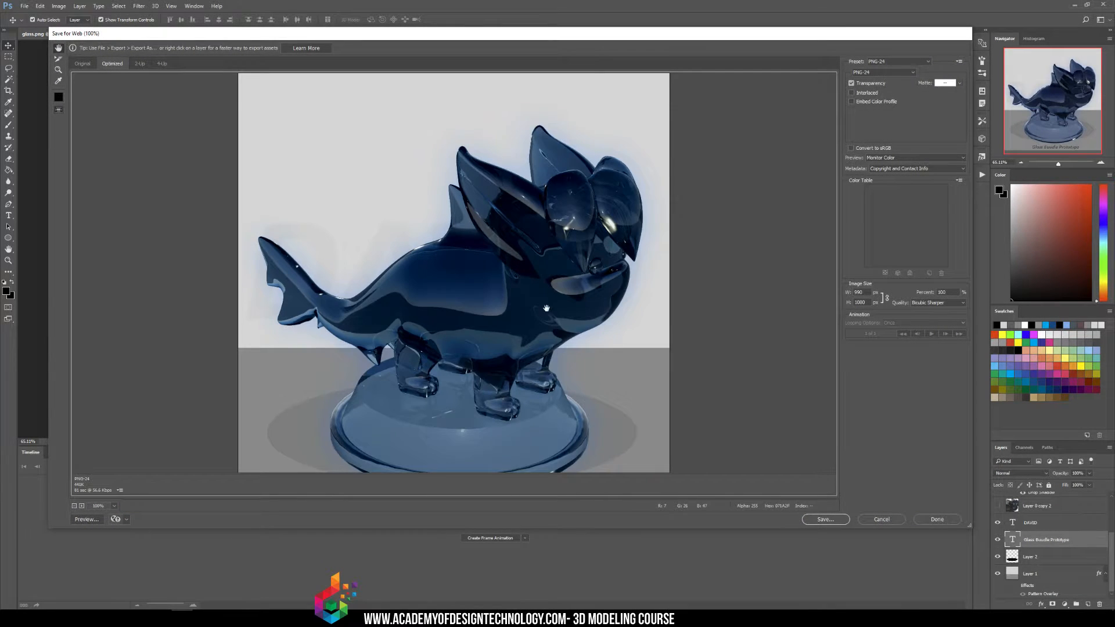
pyautogui.moveTo(546, 308); pyautogui.dragTo(546, 264)
pyautogui.moveTo(562, 38); pyautogui.dragTo(572, 74)
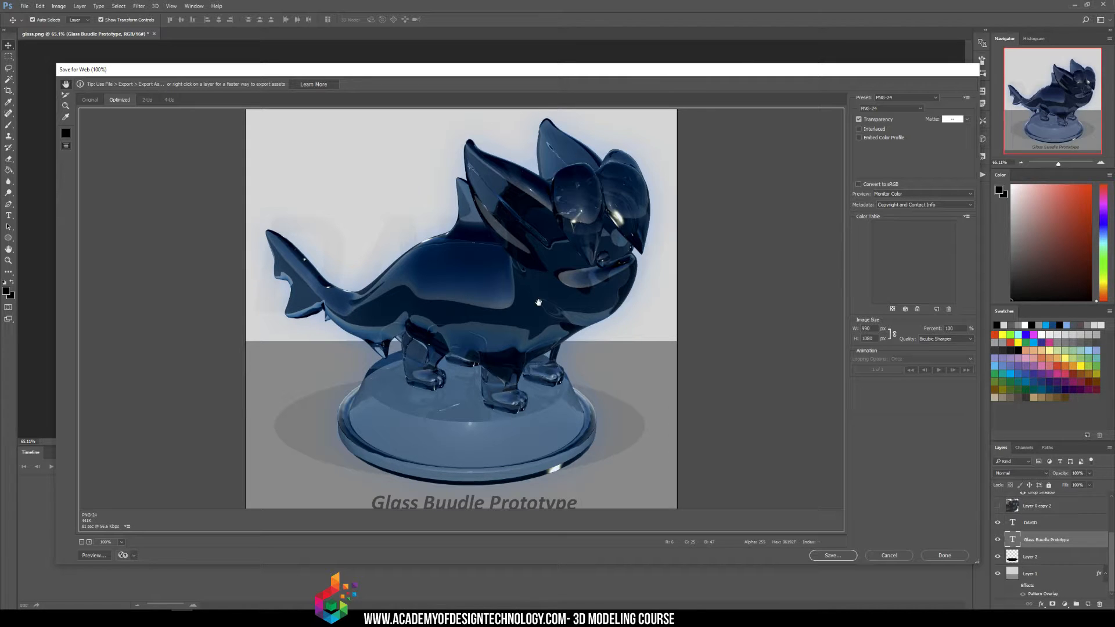
pyautogui.click(888, 556)
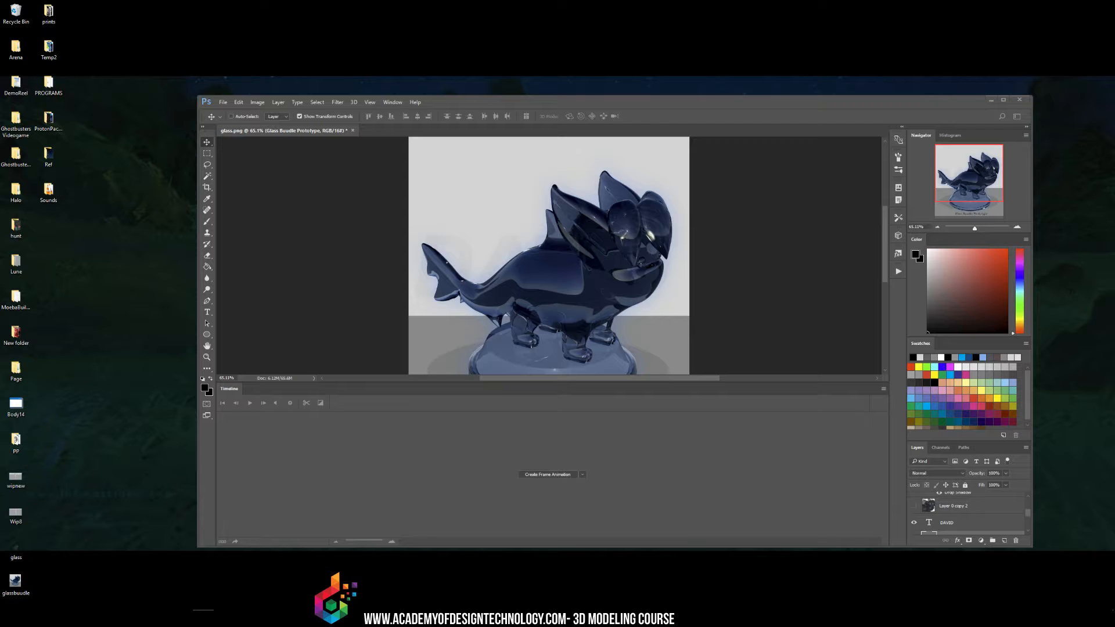
# - Compare the original glass render with the exported glassbuudle image full-size in Windows Photo Viewer, and close the viewer
pyautogui.moveTo(672, 1); pyautogui.dragTo(464, 93)
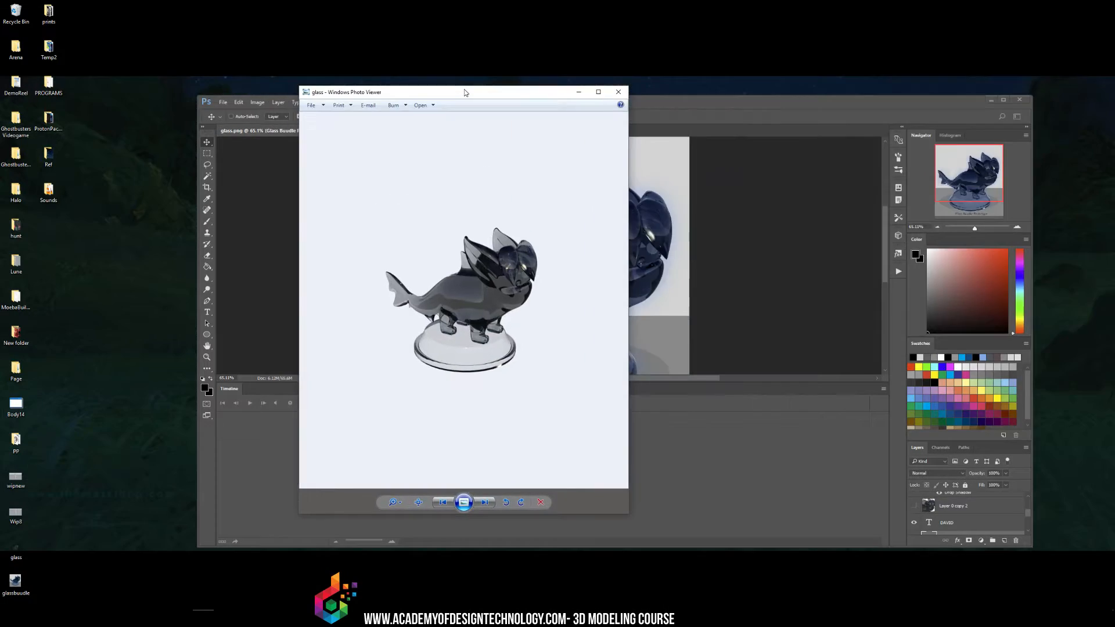
pyautogui.doubleClick(464, 94)
pyautogui.press('Right')
pyautogui.press('Left')
pyautogui.press('Right')
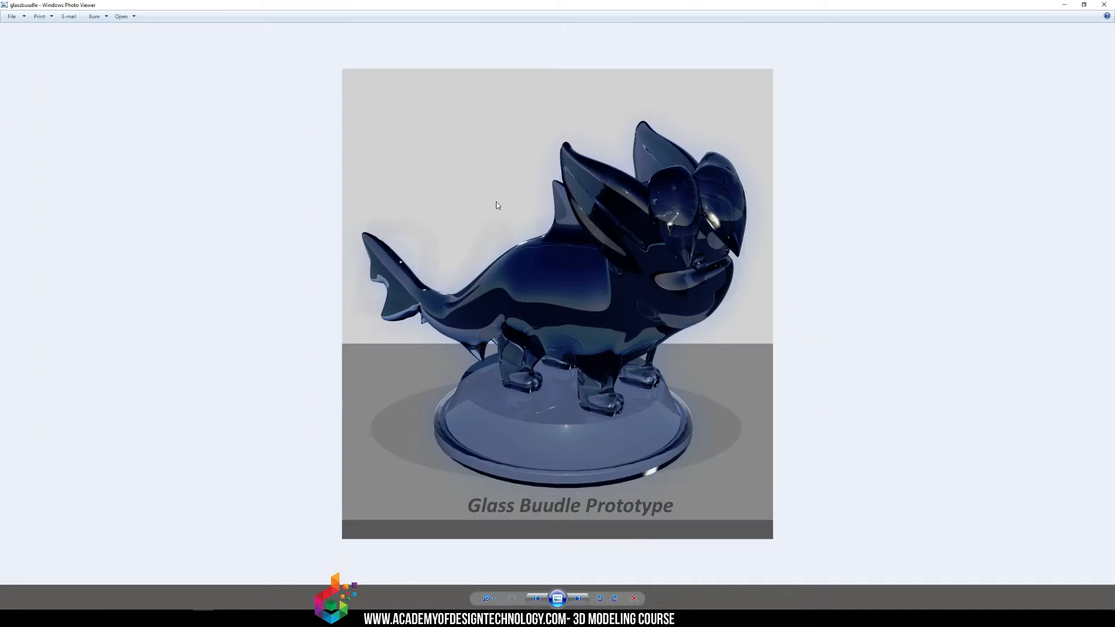
pyautogui.press('Left')
pyautogui.press('Right')
pyautogui.press('Left')
pyautogui.press('Right')
pyautogui.press('Left')
pyautogui.press('Right')
pyautogui.press('Left')
pyautogui.press('Right')
pyautogui.press('Left')
pyautogui.press('Right')
pyautogui.press('Left')
pyautogui.press('Right')
pyautogui.press('Left')
pyautogui.press('Right')
pyautogui.press('Left')
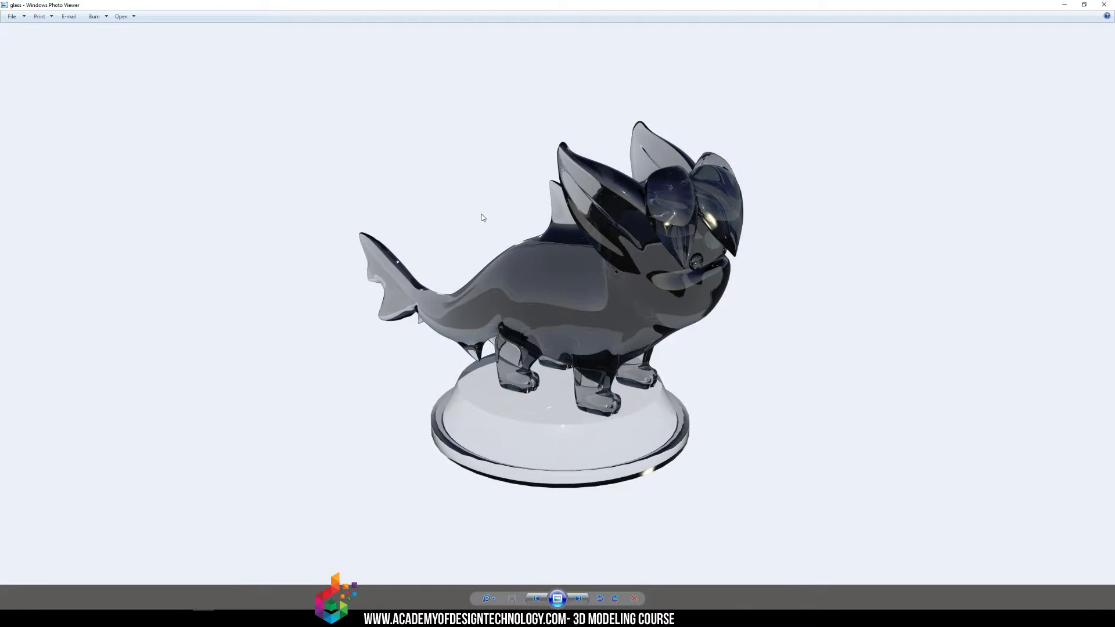
pyautogui.press('Right')
pyautogui.press('Left')
pyautogui.press('Right')
pyautogui.press('Left')
pyautogui.press('Right')
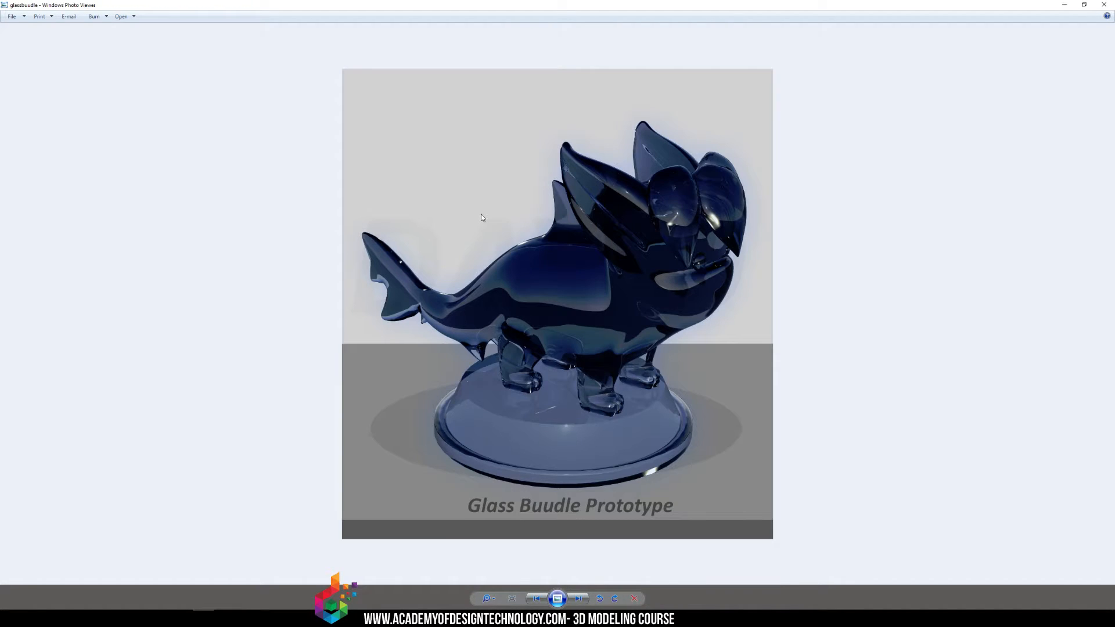
pyautogui.press('Left')
pyautogui.press('Right')
pyautogui.press('Left')
pyautogui.doubleClick(604, 3)
pyautogui.click(601, 12)
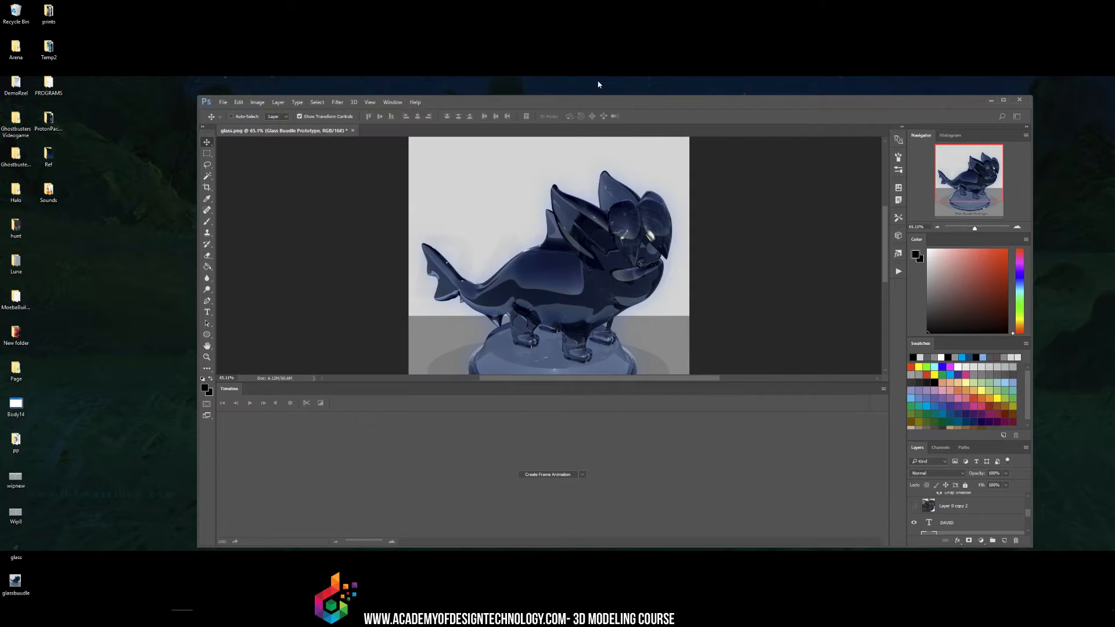
# - Switch to 3ds Max, select all the creature's objects and add an Autodesk Mirror material to the Slate Material Editor view
pyautogui.doubleClick(578, 103)
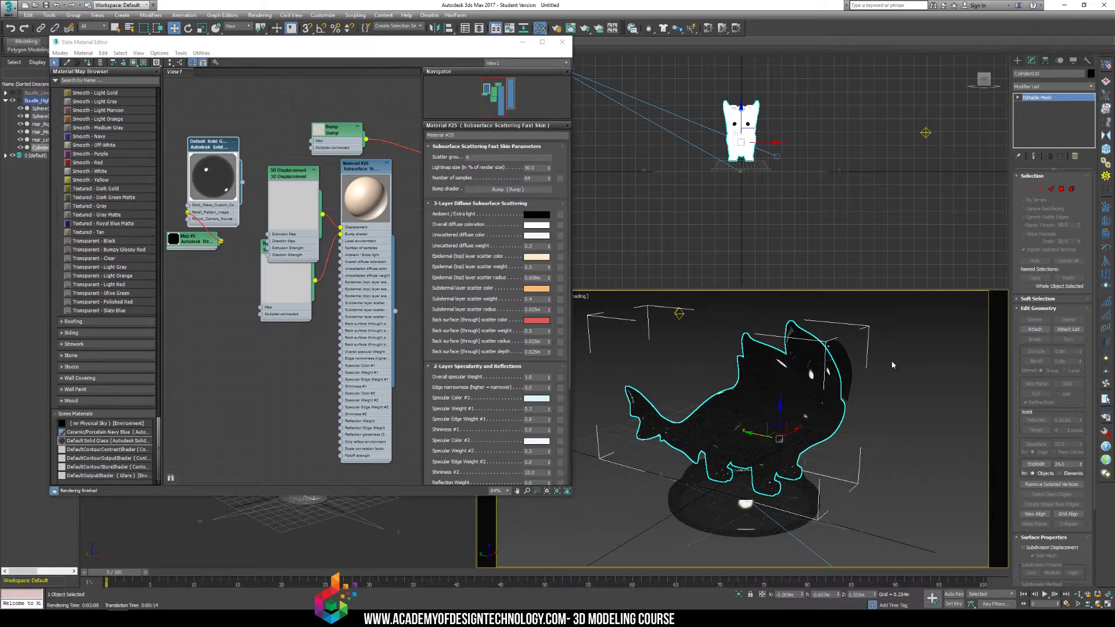
pyautogui.moveTo(861, 379); pyautogui.dragTo(684, 436)
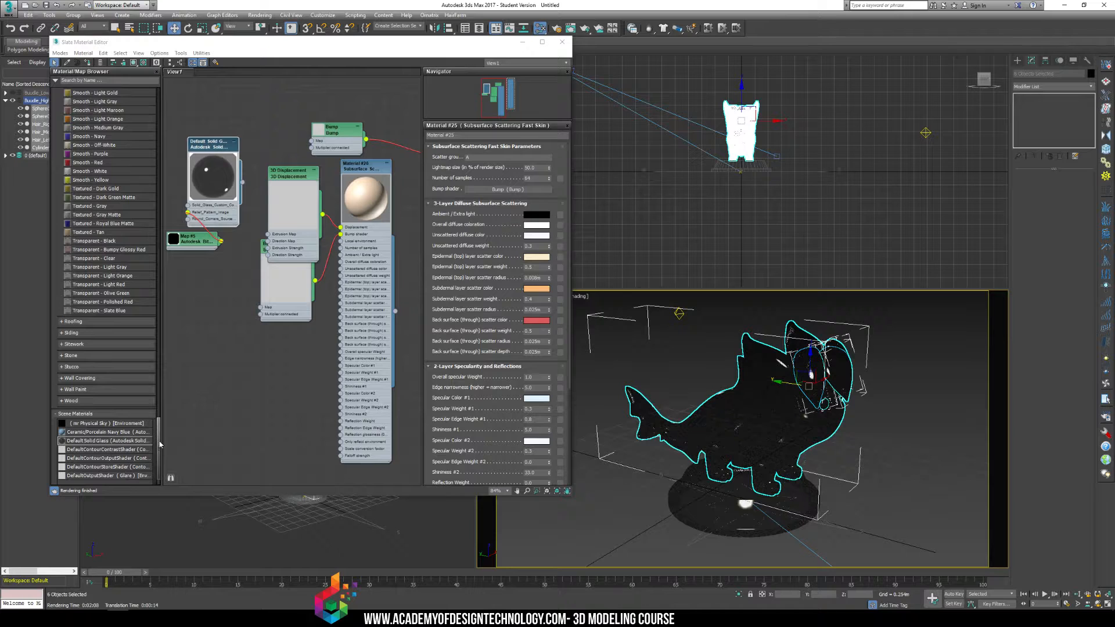
pyautogui.moveTo(159, 444); pyautogui.dragTo(137, 110)
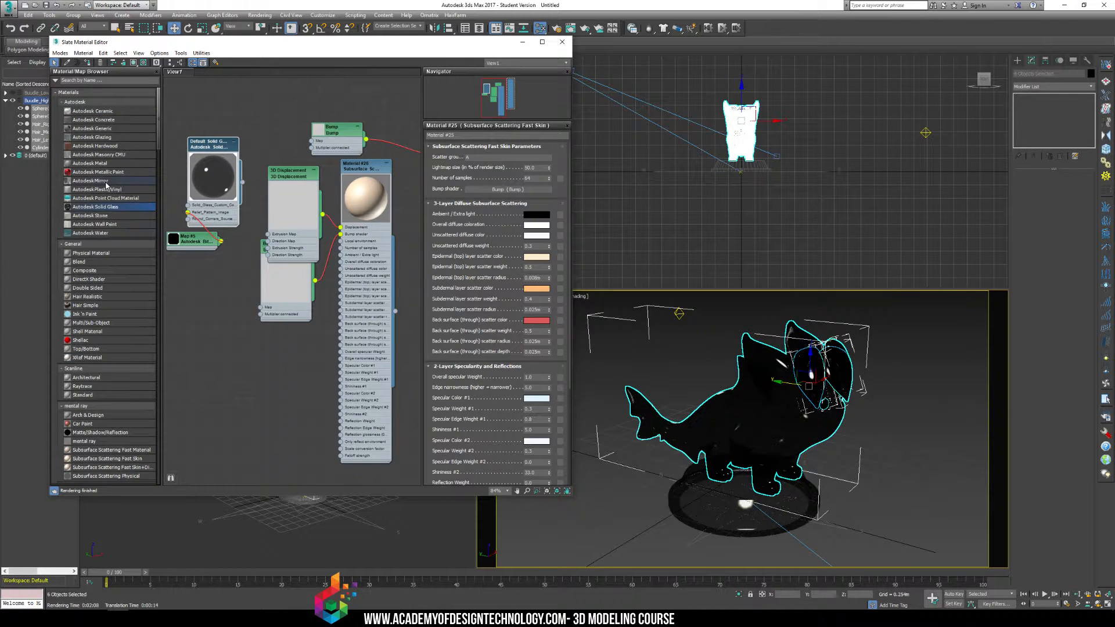
pyautogui.moveTo(106, 181); pyautogui.dragTo(228, 373)
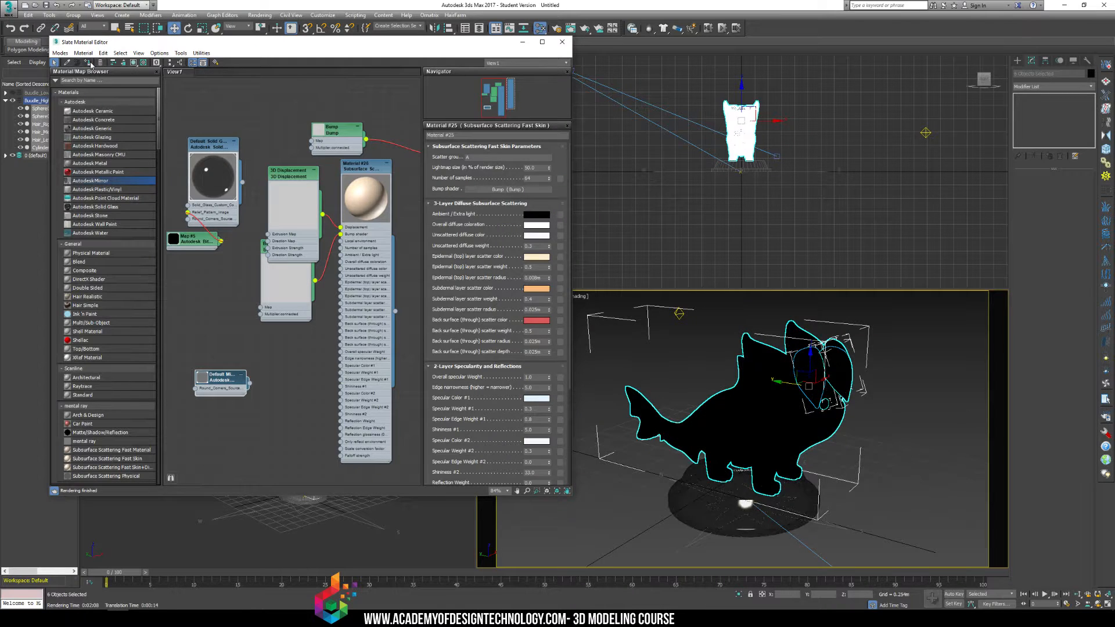
# - Assign the Autodesk Mirror material to the round base under the creature and deselect everything
pyautogui.click(669, 493)
pyautogui.click(212, 267)
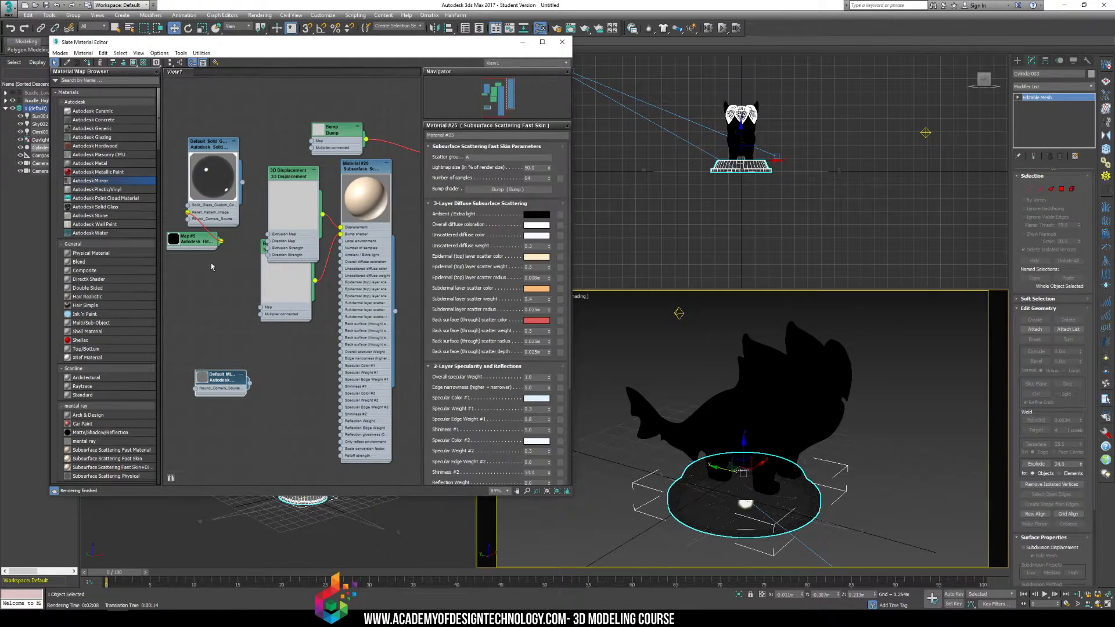
pyautogui.click(612, 311)
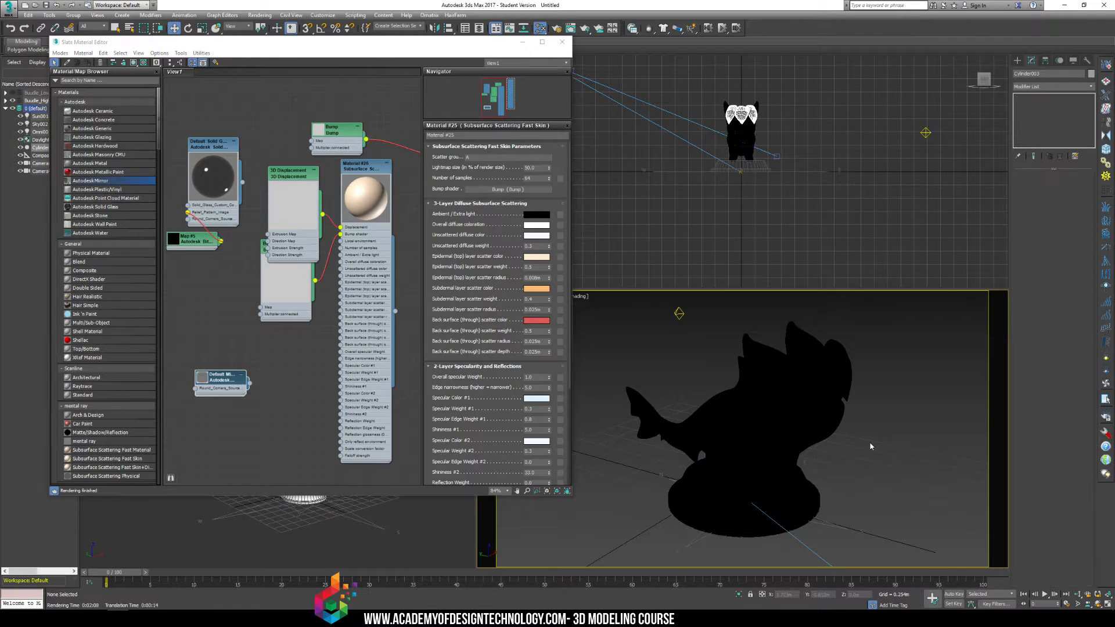
# - Set the render time output to Single, render the mirrored creature and base from Camera001, and close the rendered frame
pyautogui.hotkey('shift', 'q')
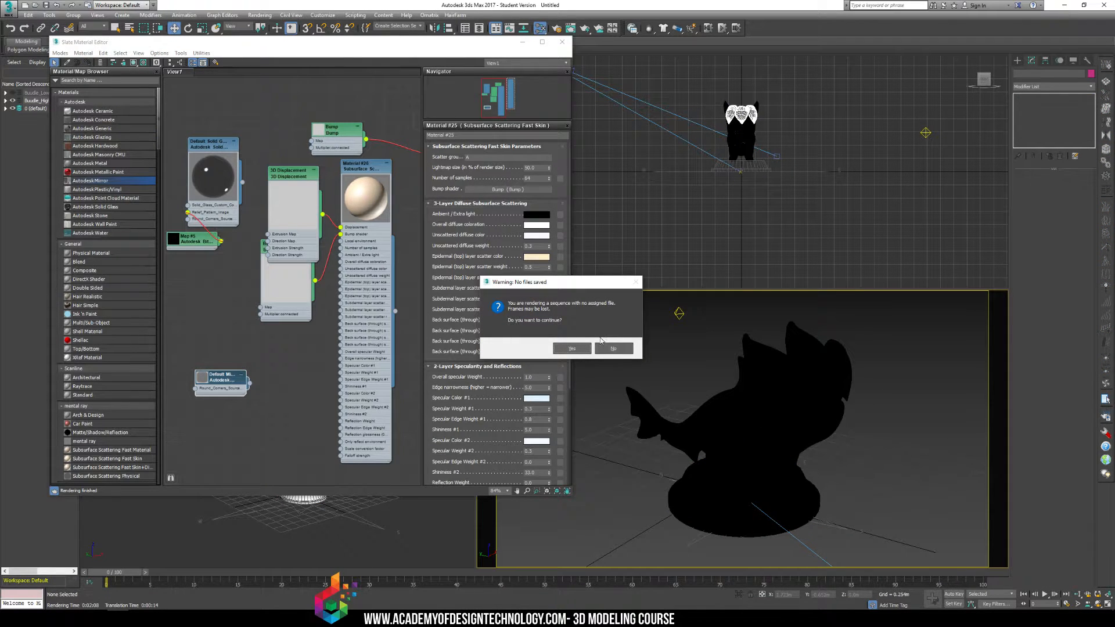
pyautogui.click(573, 349)
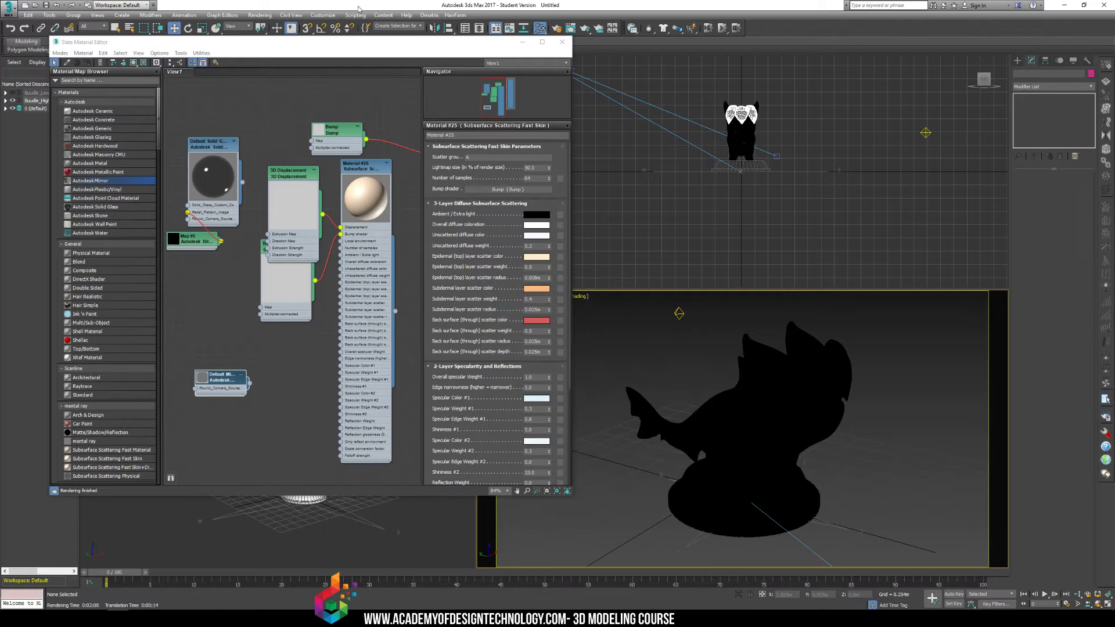
pyautogui.click(322, 15)
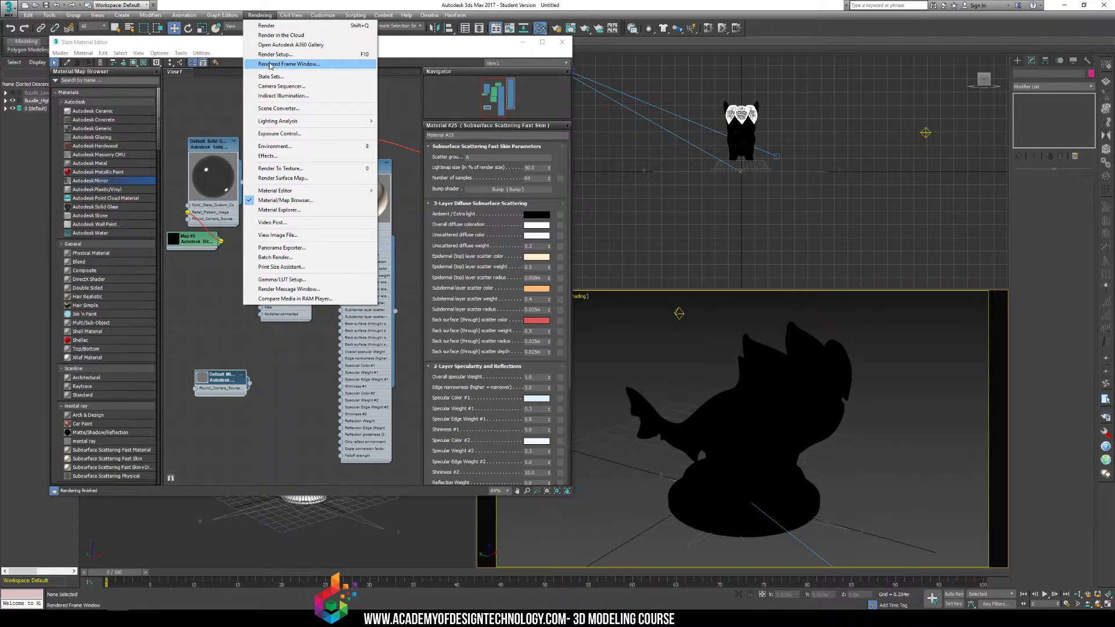
pyautogui.click(274, 54)
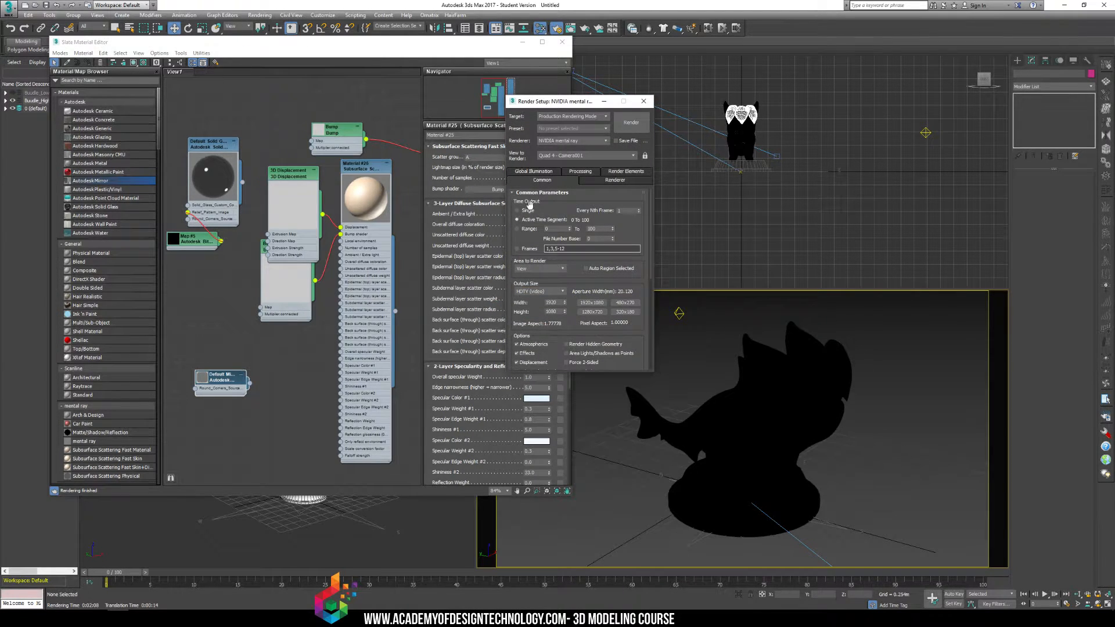
pyautogui.click(528, 208)
pyautogui.hotkey('shift', 'q')
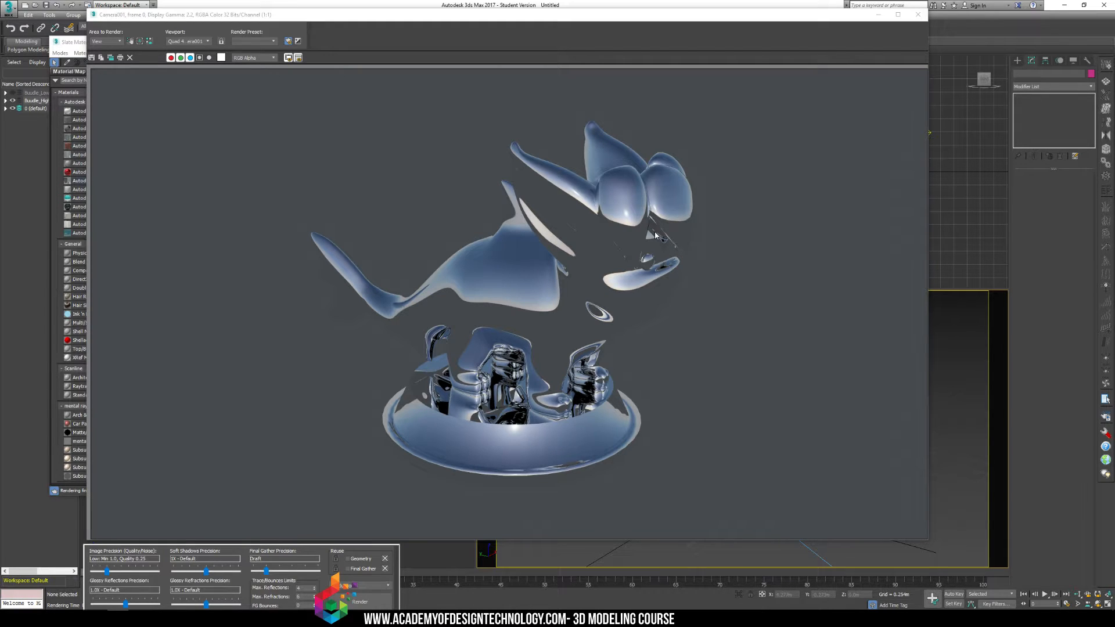
pyautogui.click(917, 14)
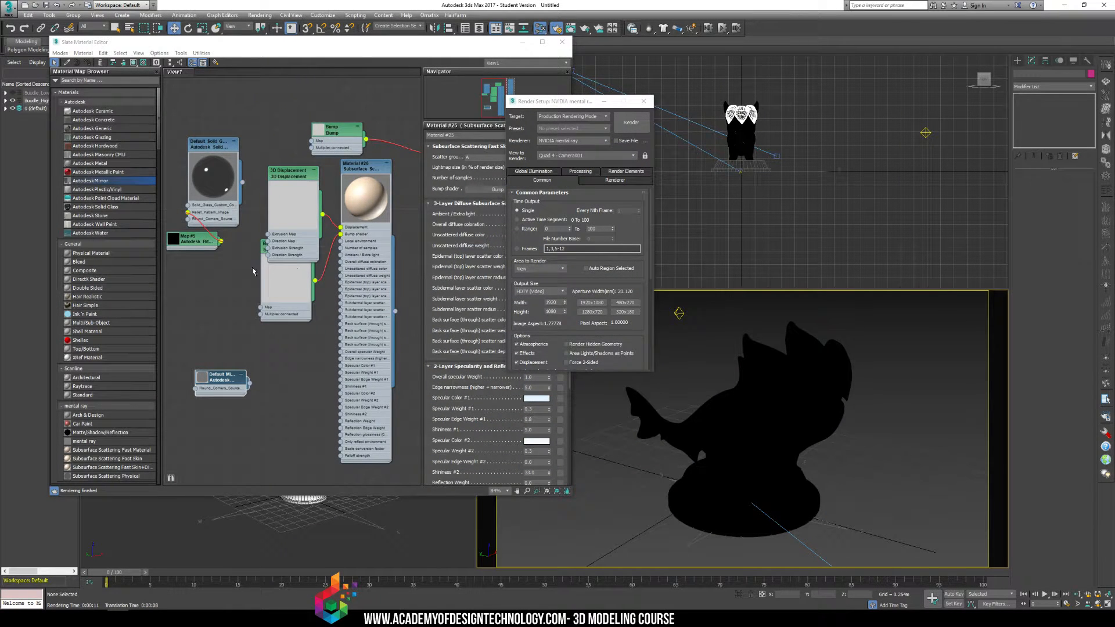
# - Open the Autodesk Mirror material's parameters and check its Reflection Max Trace Depth setting
pyautogui.doubleClick(227, 388)
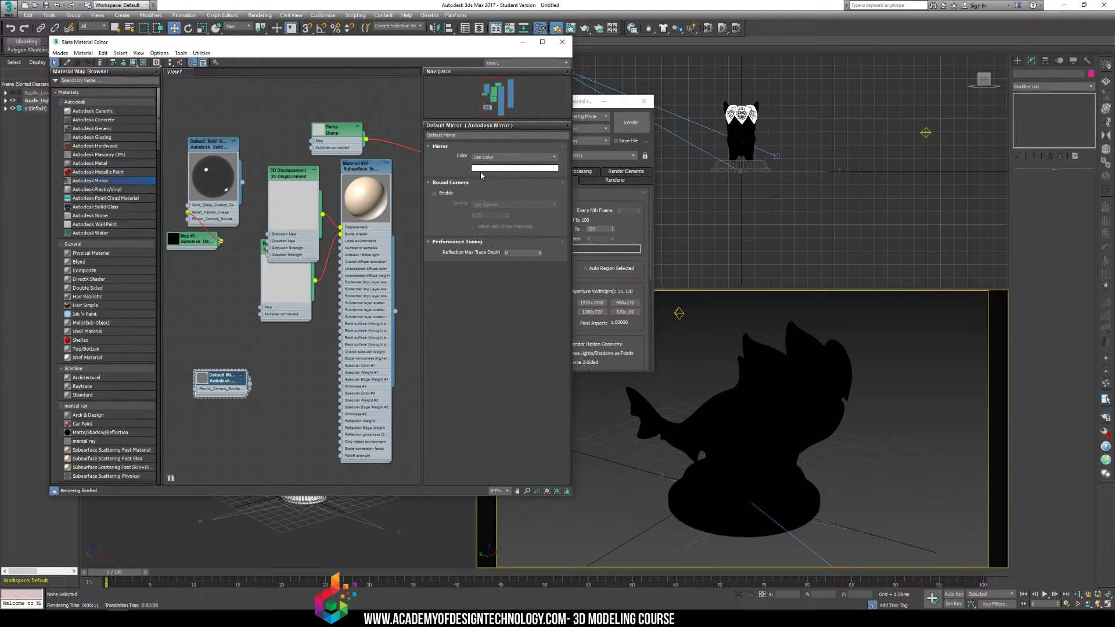
pyautogui.click(539, 251)
pyautogui.click(540, 254)
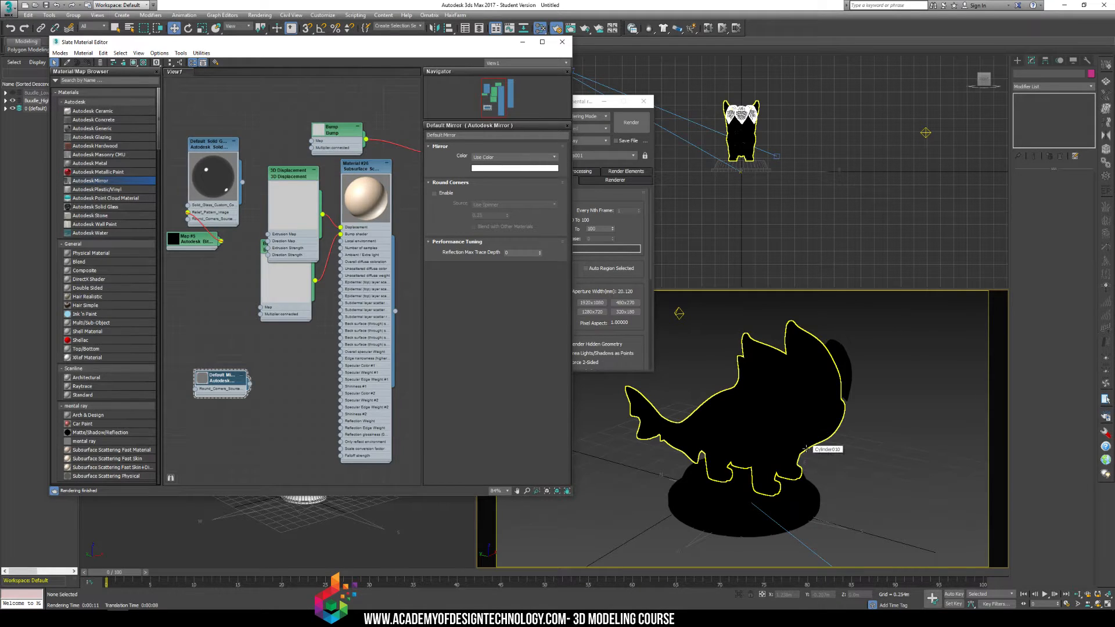
# - Close the Slate Material Editor and Render Setup windows and make the Front viewport active
pyautogui.click(164, 616)
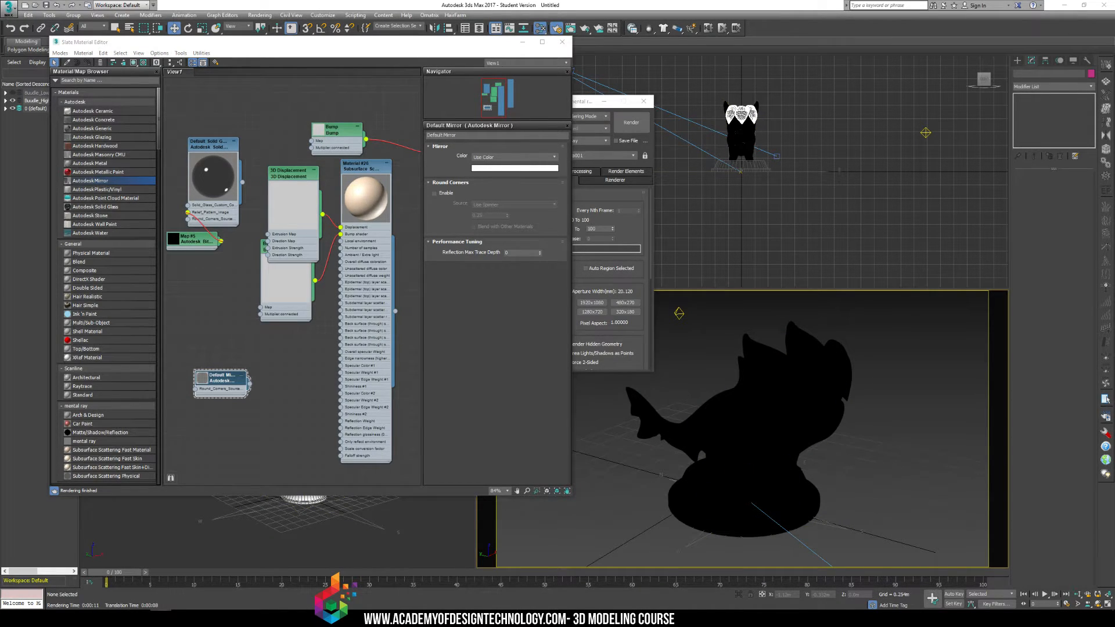
pyautogui.click(939, 420)
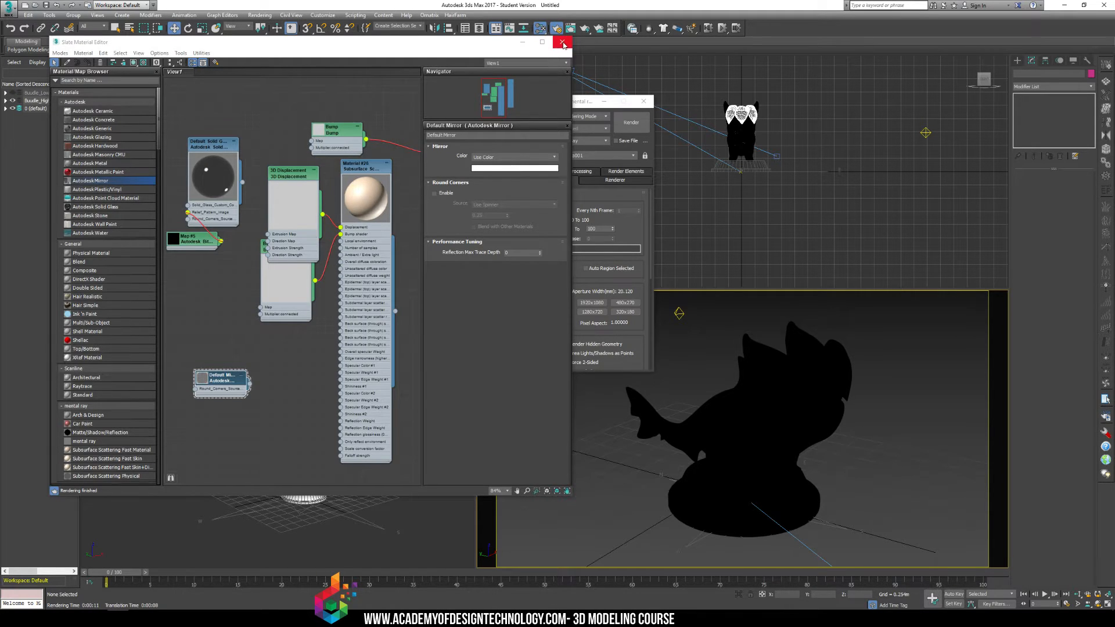
pyautogui.click(562, 41)
pyautogui.click(643, 101)
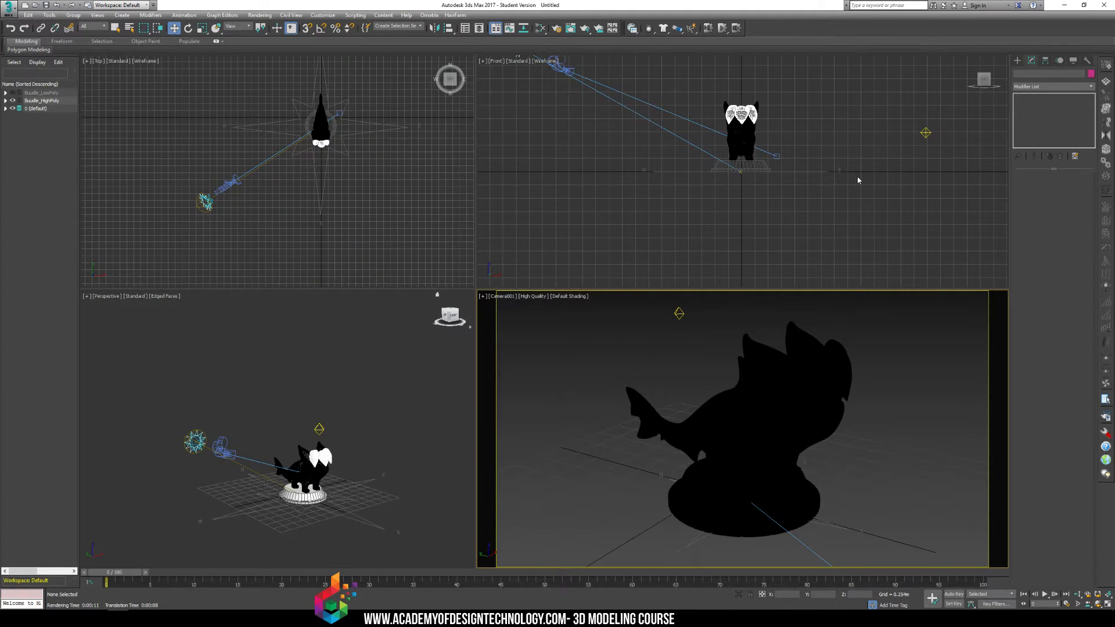
pyautogui.click(778, 188)
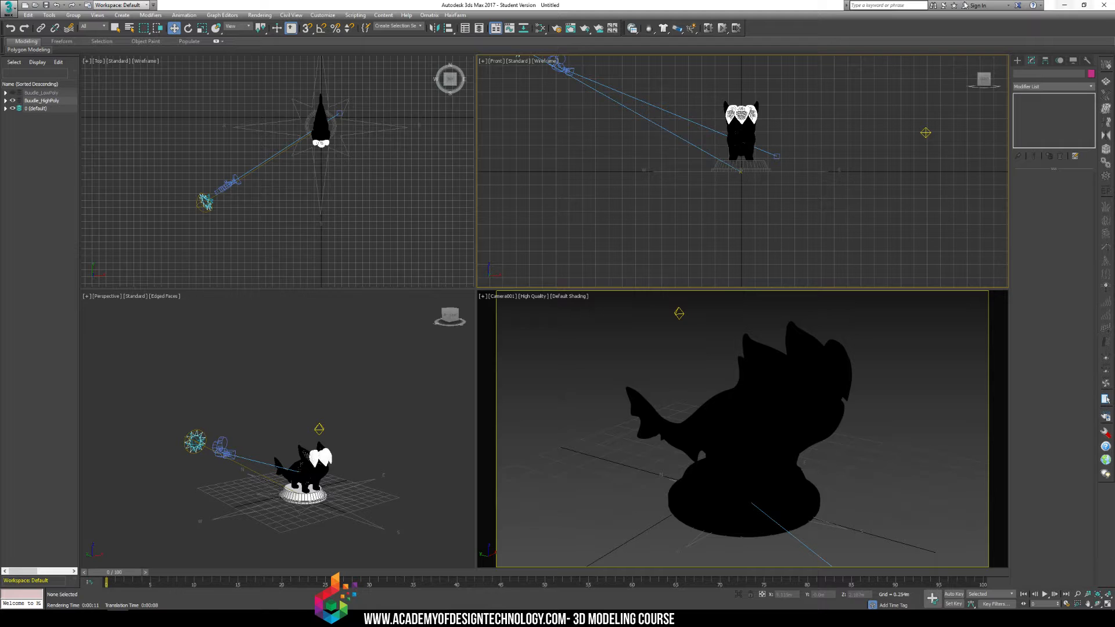
# - Switch to the web browser and examine the Pixar image results that blend finished renders with wireframes, including the green caterpillar
pyautogui.click(75, 618)
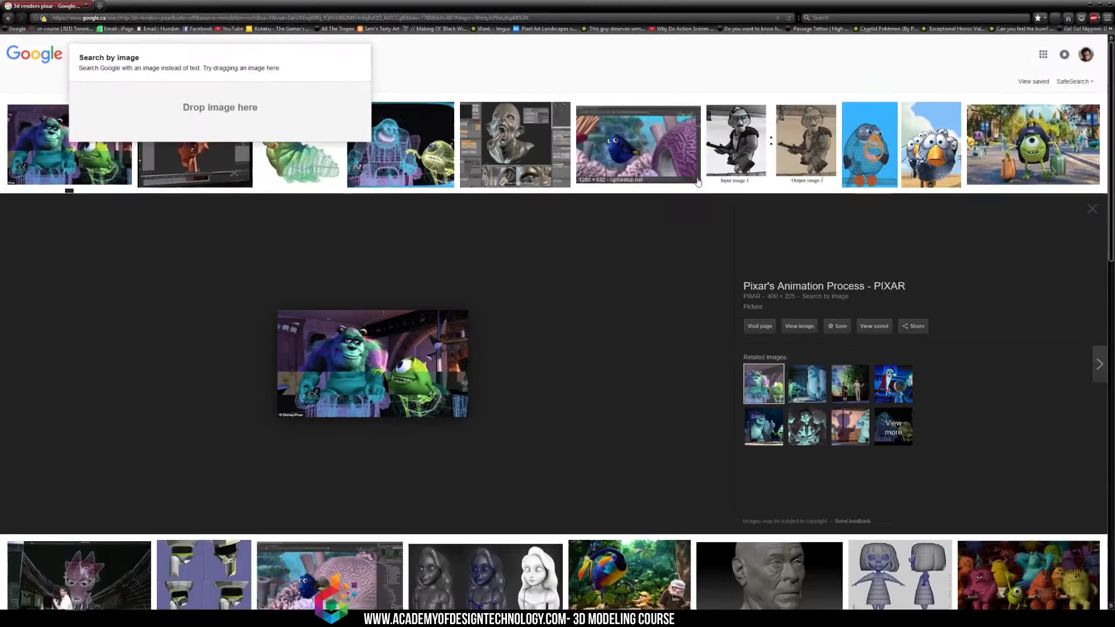
pyautogui.scroll(-2, 457, 172)
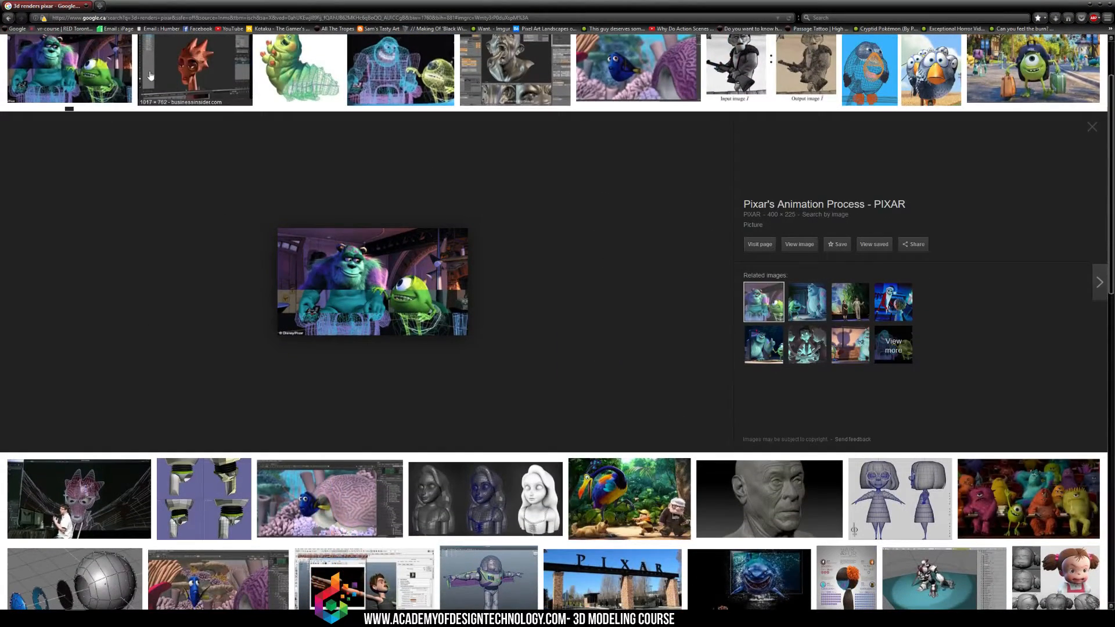
pyautogui.click(195, 67)
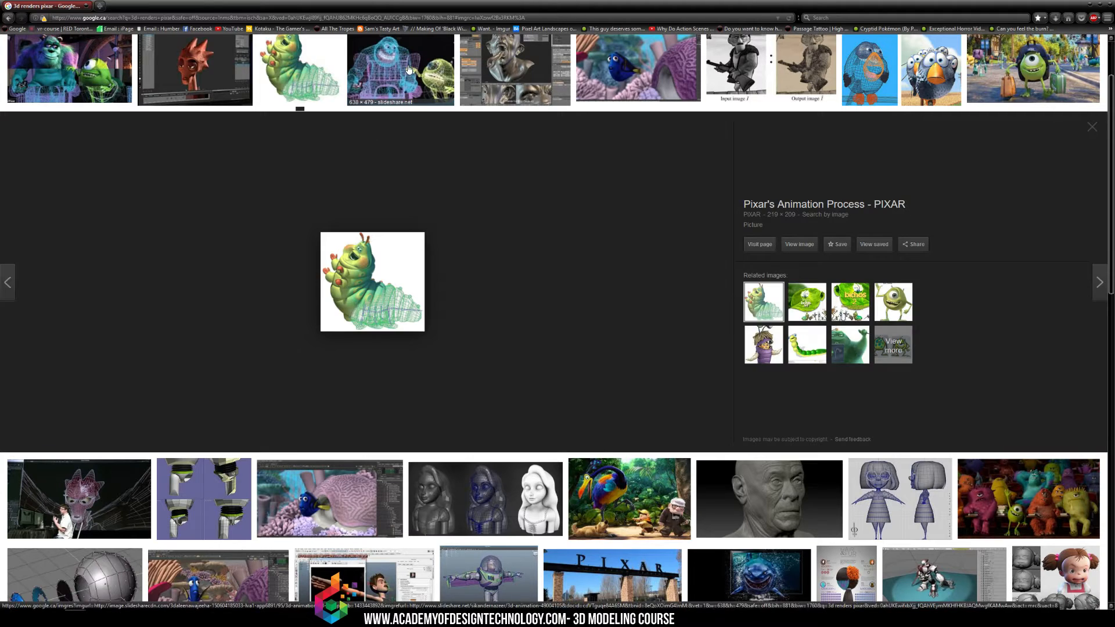
pyautogui.click(382, 84)
pyautogui.click(317, 82)
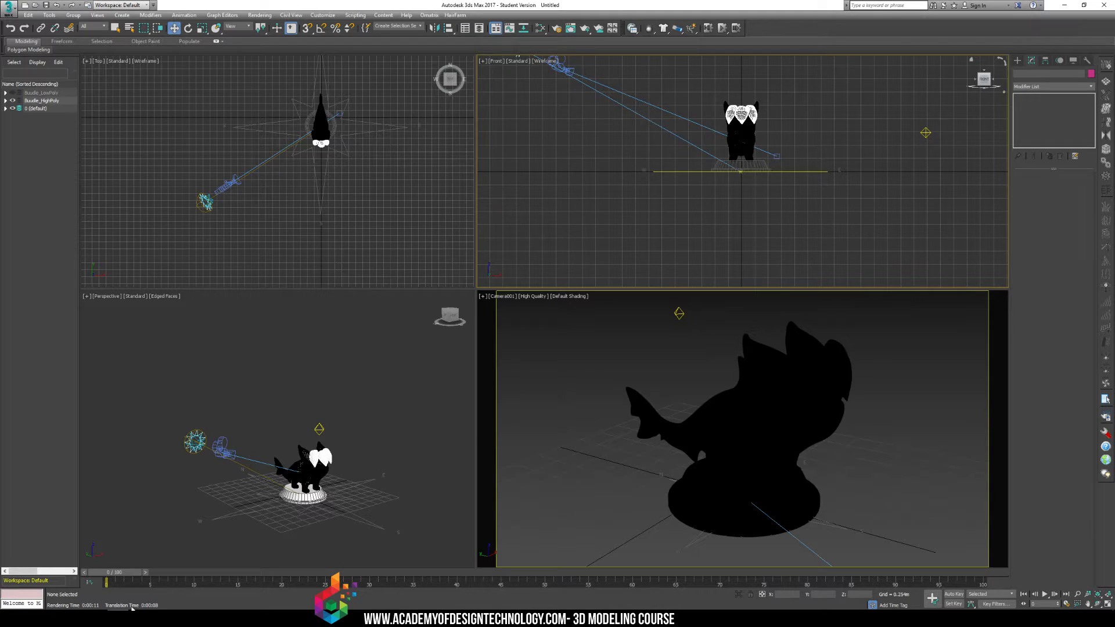
# - Back in 3ds Max, add a Standard material to the Slate Material Editor view and turn on its Wire option
pyautogui.click(676, 375)
pyautogui.press('m')
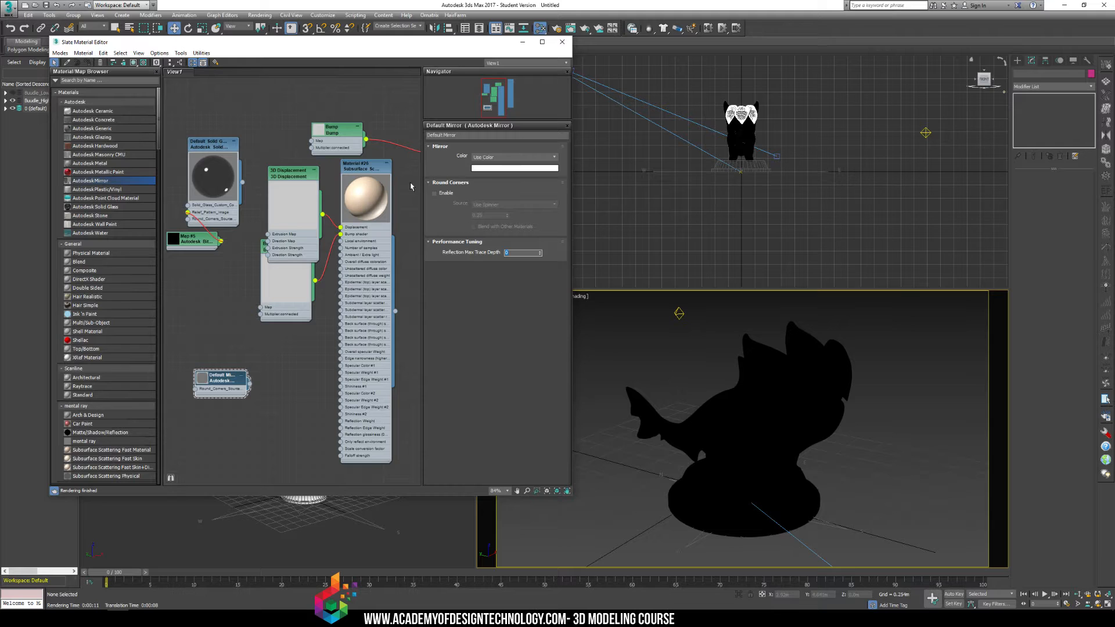
pyautogui.click(363, 169)
pyautogui.moveTo(329, 136); pyautogui.dragTo(178, 206, button='middle')
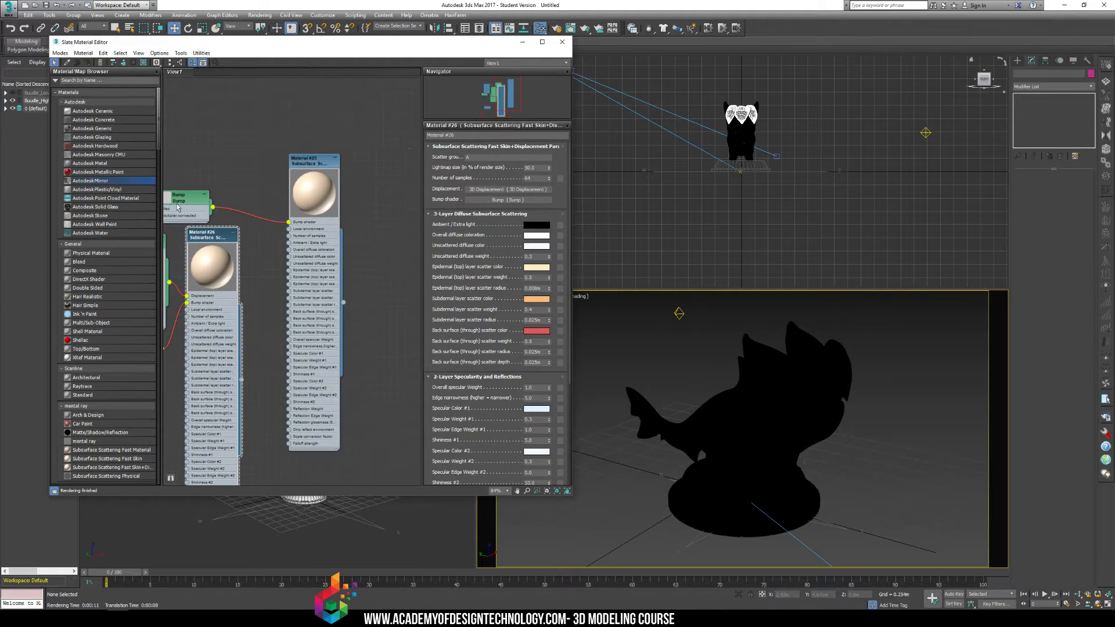
pyautogui.moveTo(272, 255); pyautogui.dragTo(179, 258, button='middle')
pyautogui.doubleClick(83, 395)
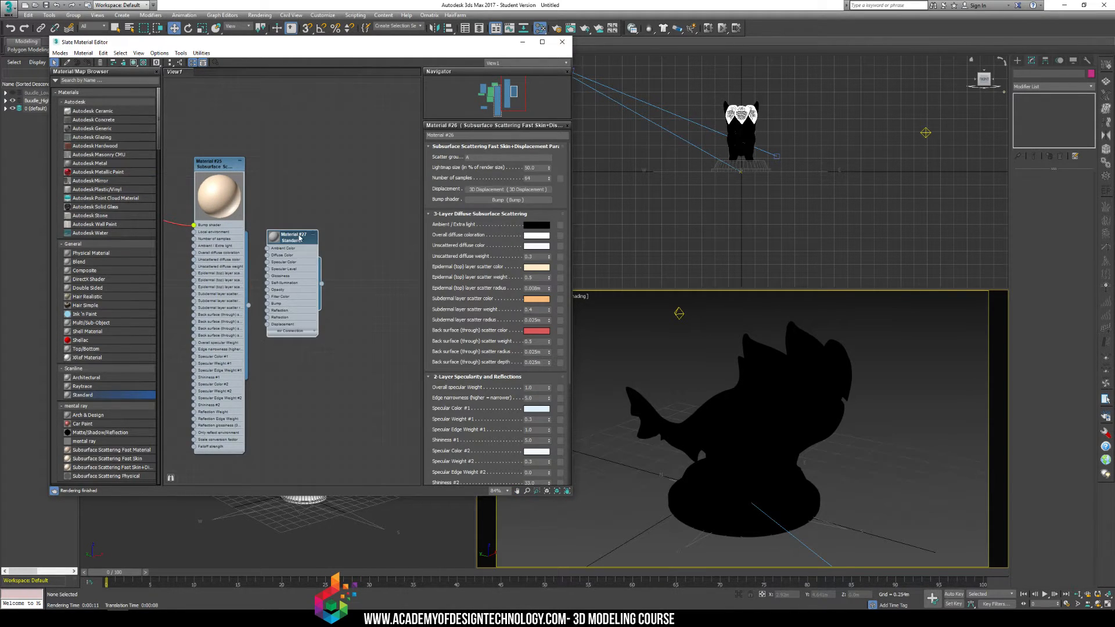
pyautogui.doubleClick(281, 240)
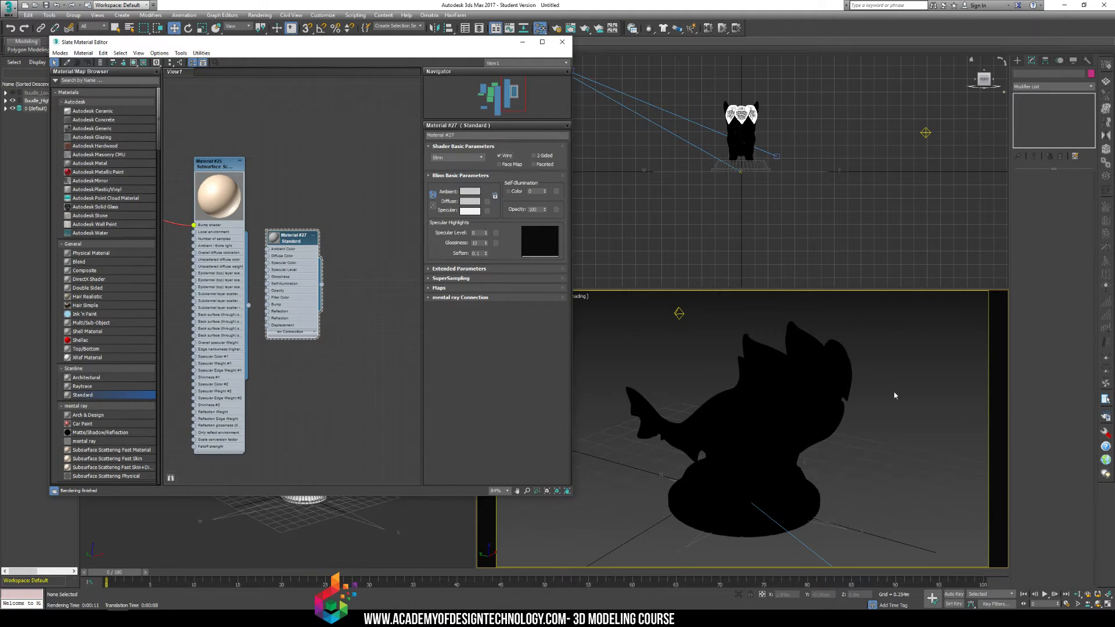
# - Assign the Standard wire material to all the creature's objects and to the round base
pyautogui.click(731, 431)
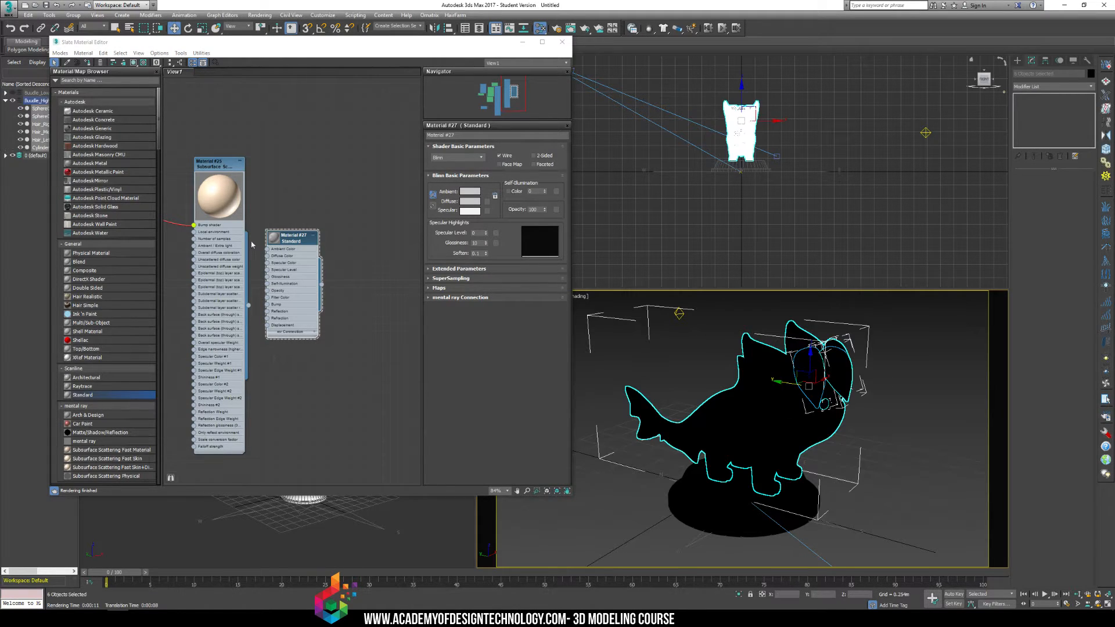
pyautogui.click(88, 63)
pyautogui.click(881, 460)
pyautogui.click(796, 504)
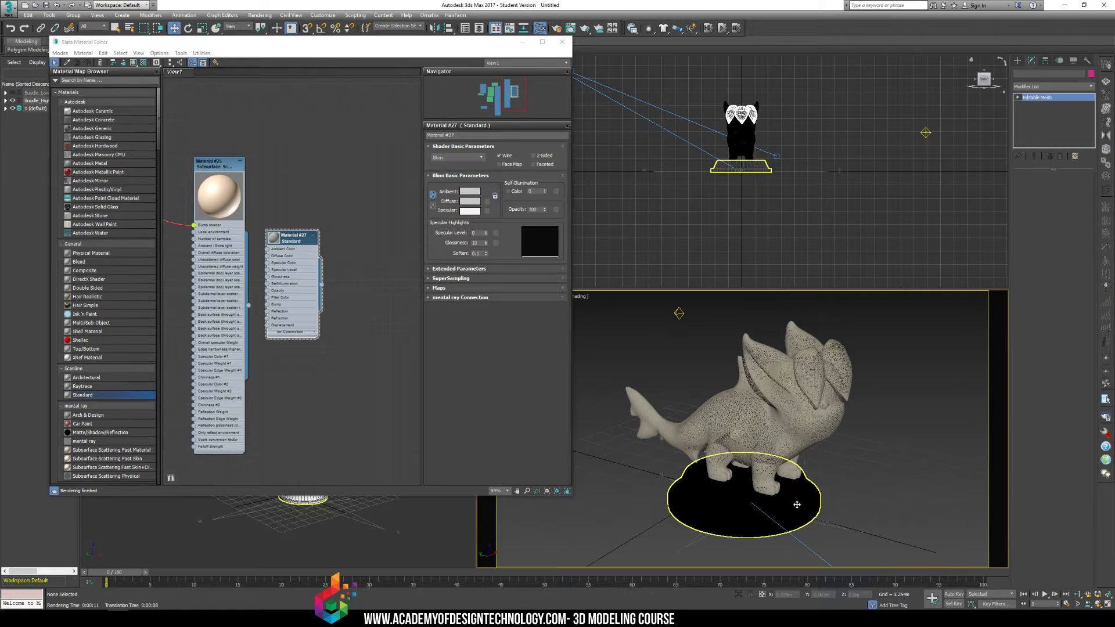
pyautogui.click(287, 237)
pyautogui.click(87, 62)
pyautogui.click(885, 430)
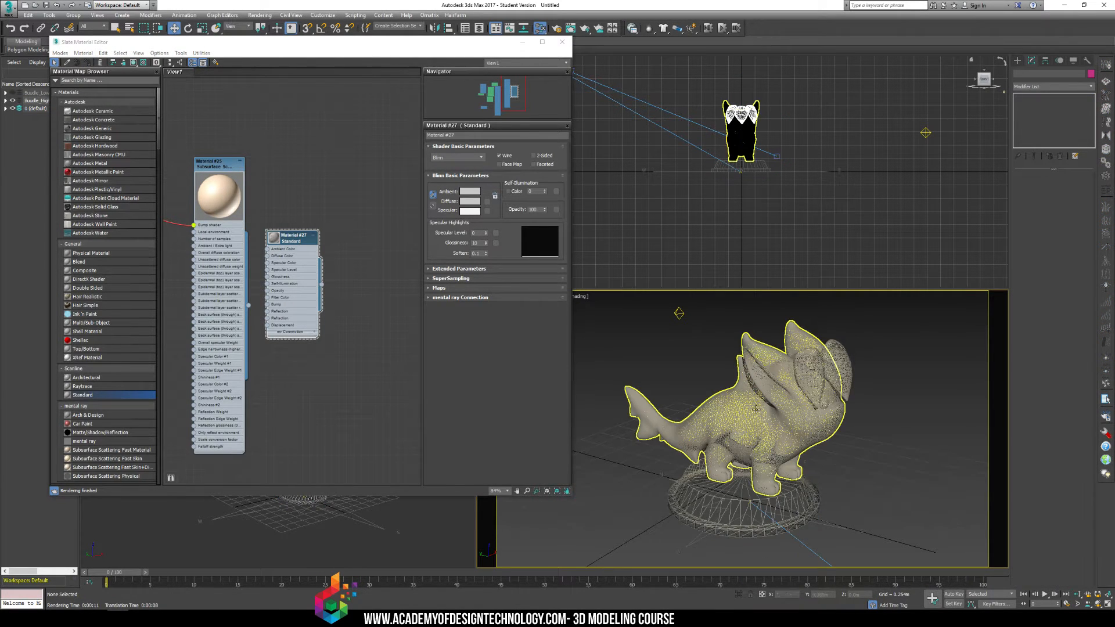
# - Render the wireframe creature from Camera001 and examine the mesh lines on its legs and base up close
pyautogui.hotkey('shift', 'q')
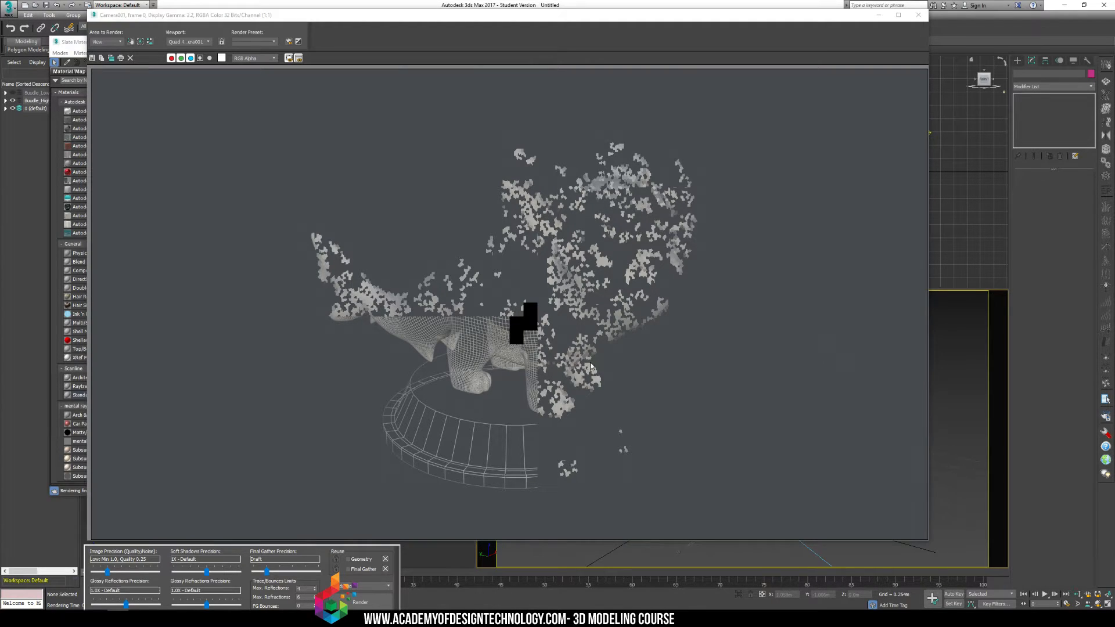
pyautogui.scroll(5, 480, 351)
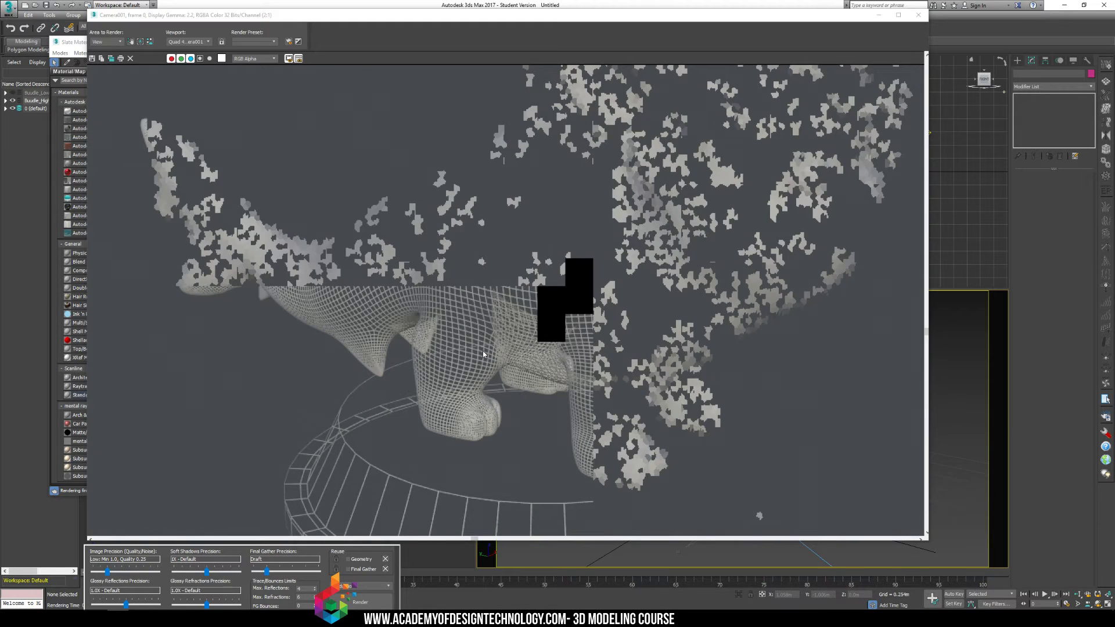
pyautogui.scroll(-2, 463, 379)
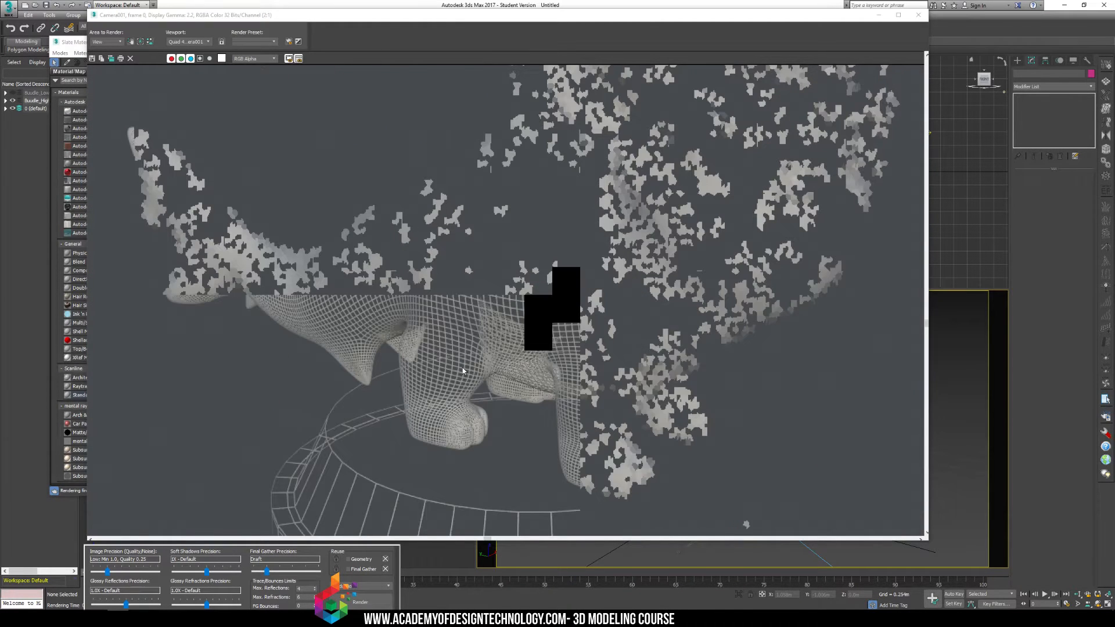
pyautogui.scroll(-1, 454, 372)
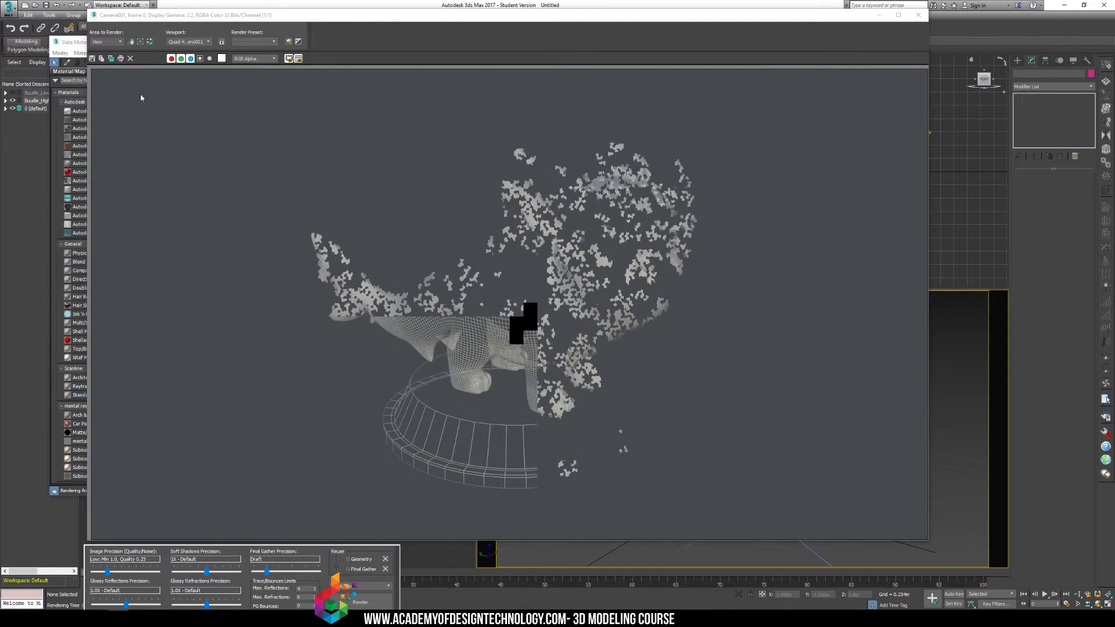
# - Save the rendered frame to the Desktop as a PNG named wire2 with RGB 48 bit colour and alpha channel
pyautogui.click(92, 59)
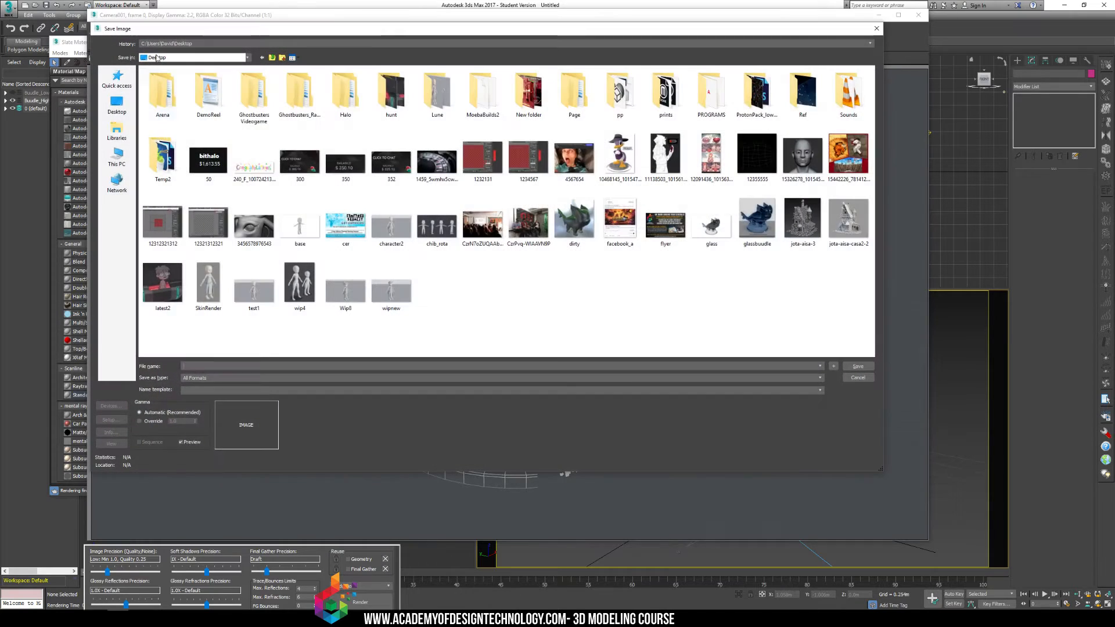
pyautogui.click(244, 376)
pyautogui.click(221, 440)
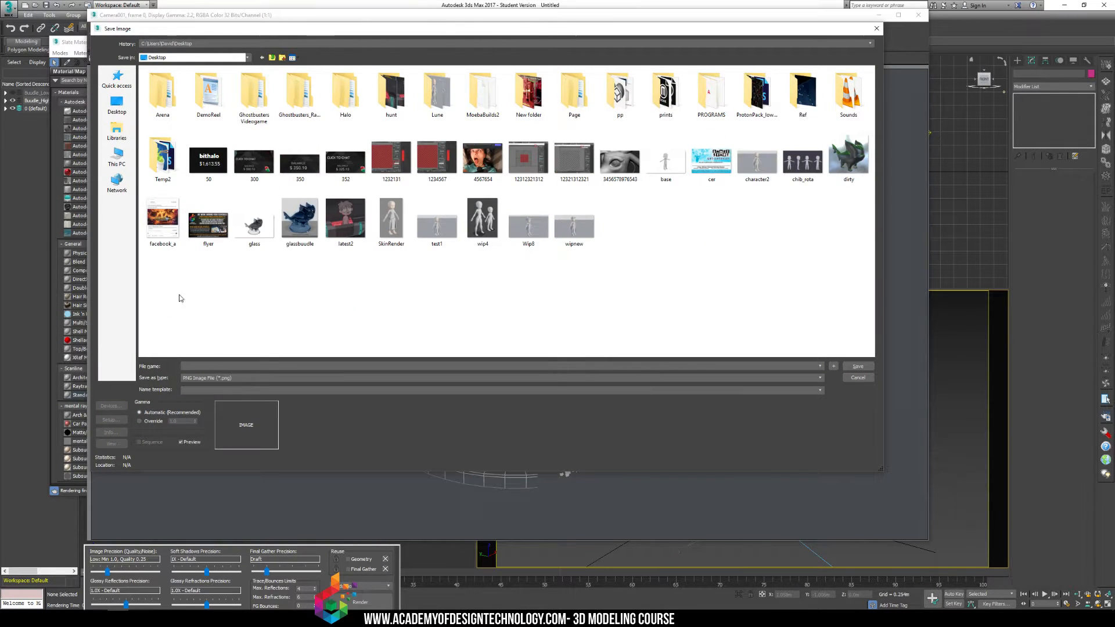
pyautogui.click(204, 366)
pyautogui.write('wire2')
pyautogui.press('Return')
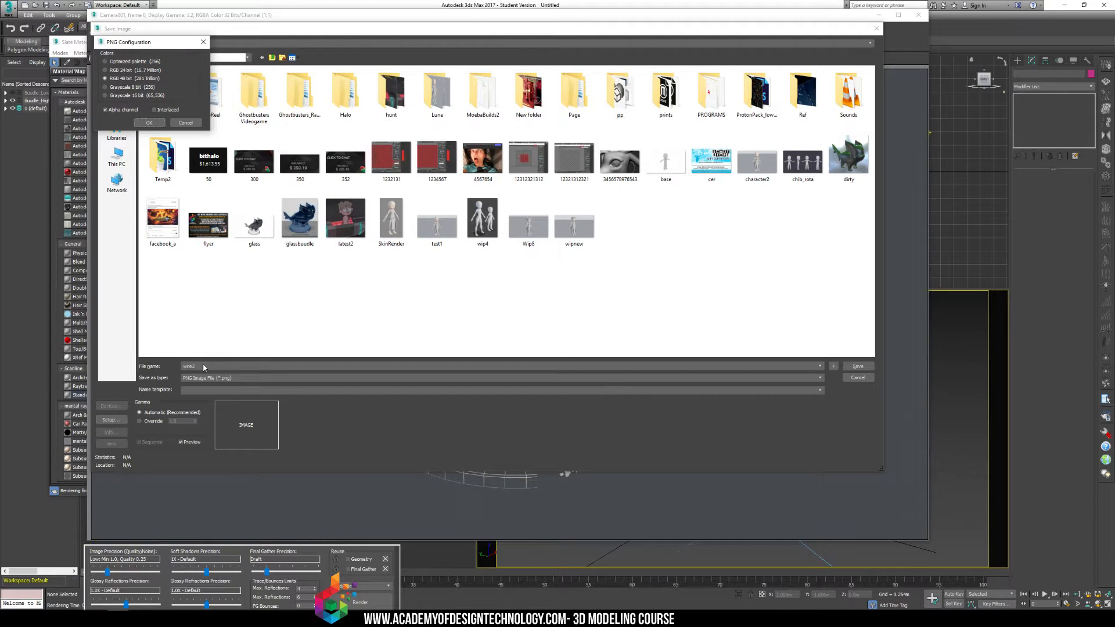
pyautogui.press('Return')
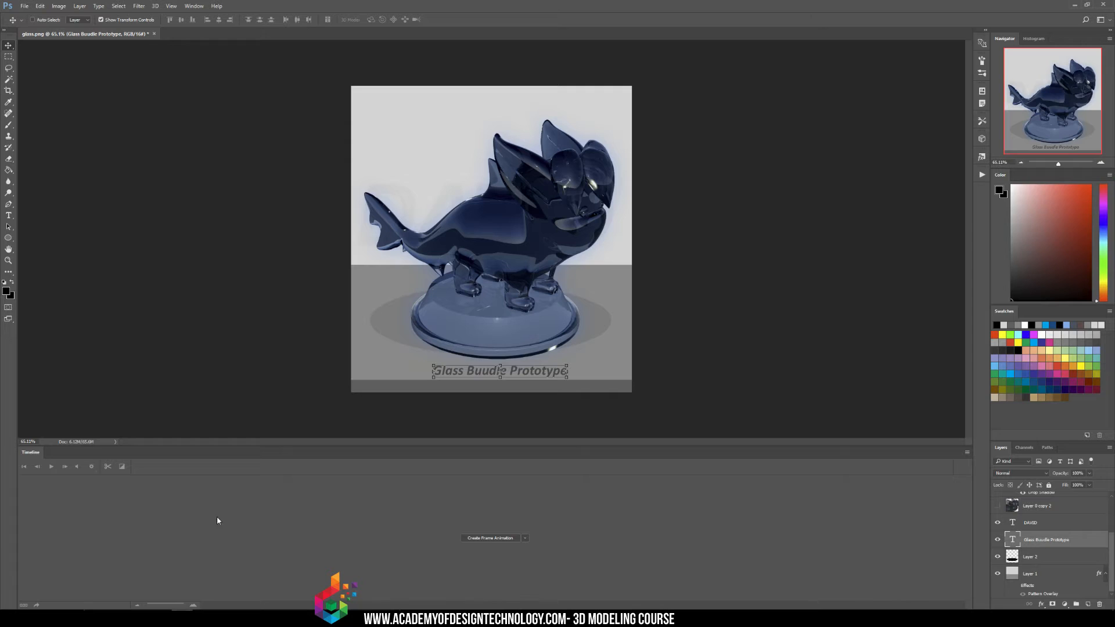
# - Switch to Photoshop and open the wire2 image from the Desktop
pyautogui.click(24, 6)
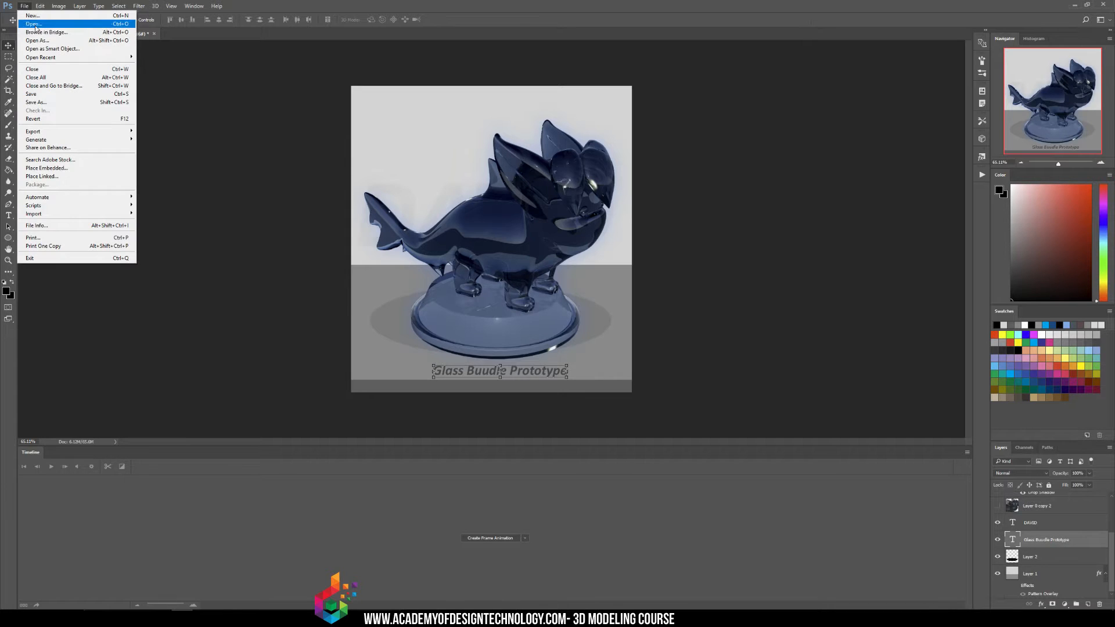
pyautogui.click(27, 24)
pyautogui.doubleClick(261, 124)
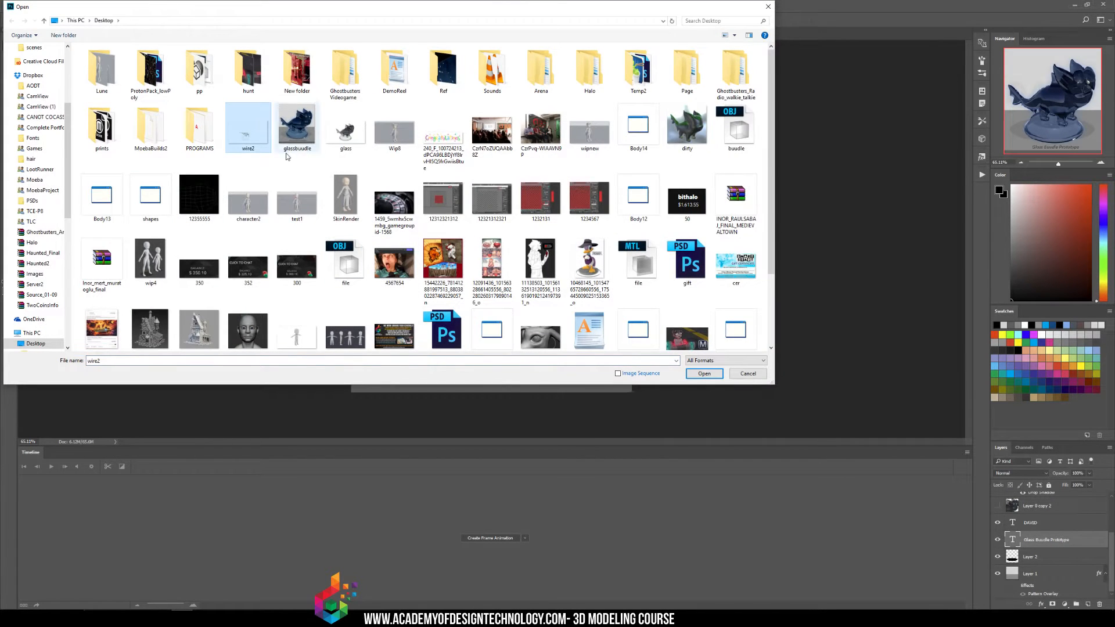
# - Copy the wireframe creature and base from the wire2 image into the glass.png composite
pyautogui.press('m')
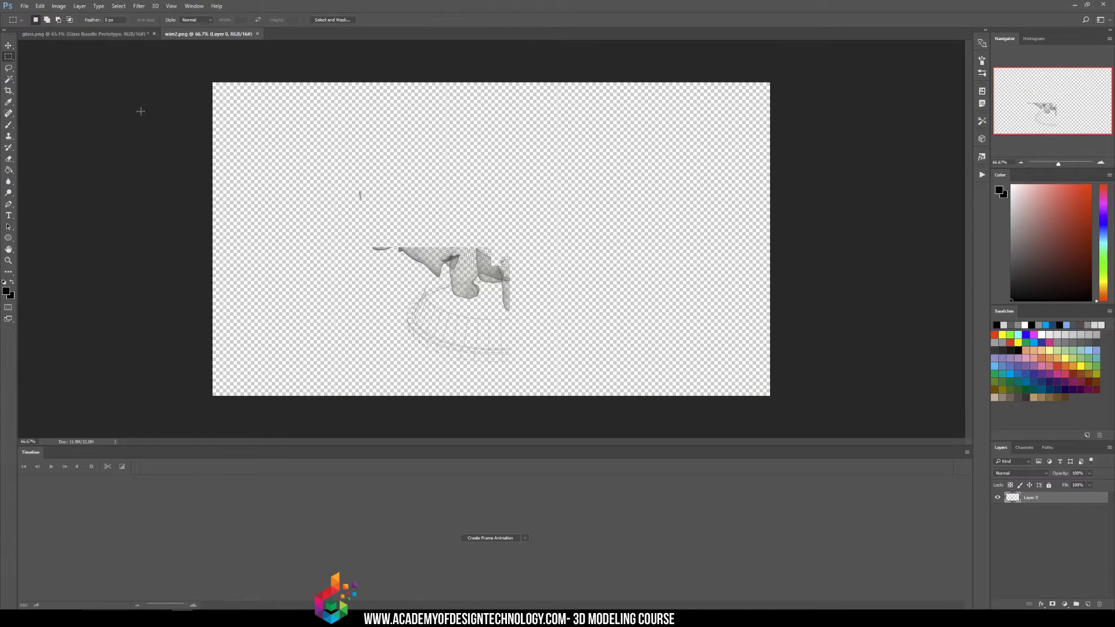
pyautogui.moveTo(340, 157); pyautogui.dragTo(630, 388)
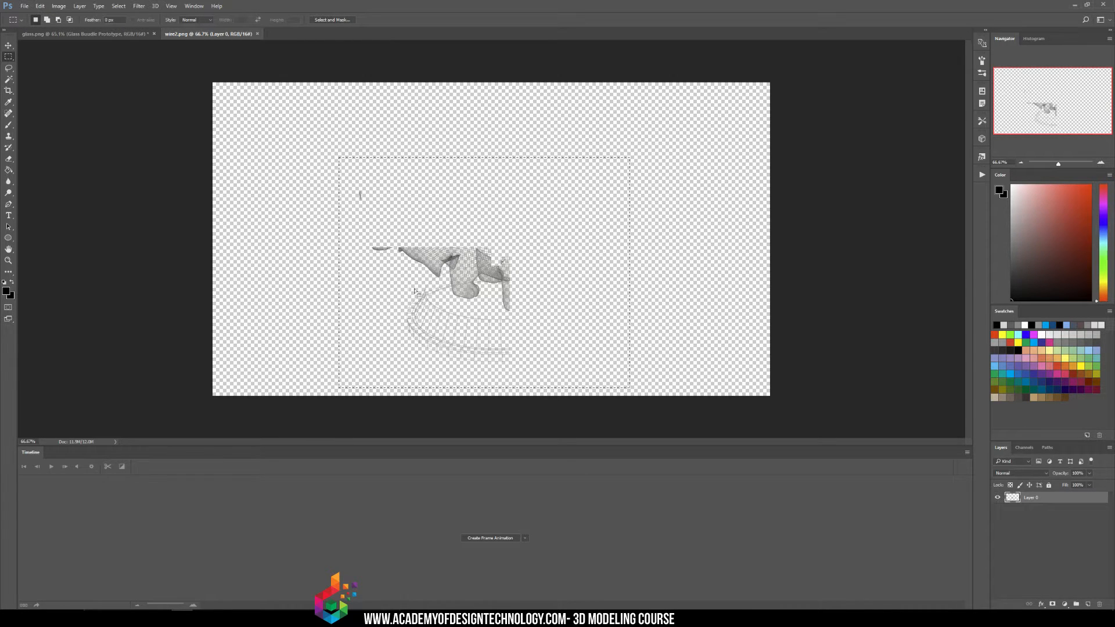
pyautogui.click(26, 32)
pyautogui.press('v')
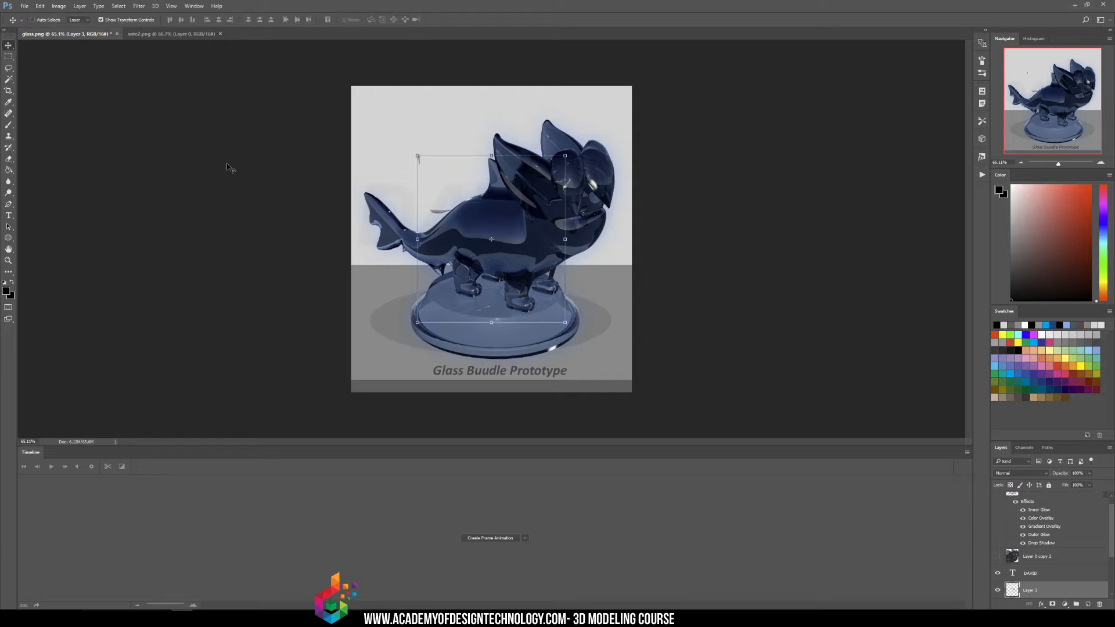
# - Move the wireframe layer to the top of the layer stack and align it over the glass creature's legs and base
pyautogui.moveTo(471, 229); pyautogui.dragTo(455, 210)
pyautogui.moveTo(1058, 589); pyautogui.dragTo(1049, 494)
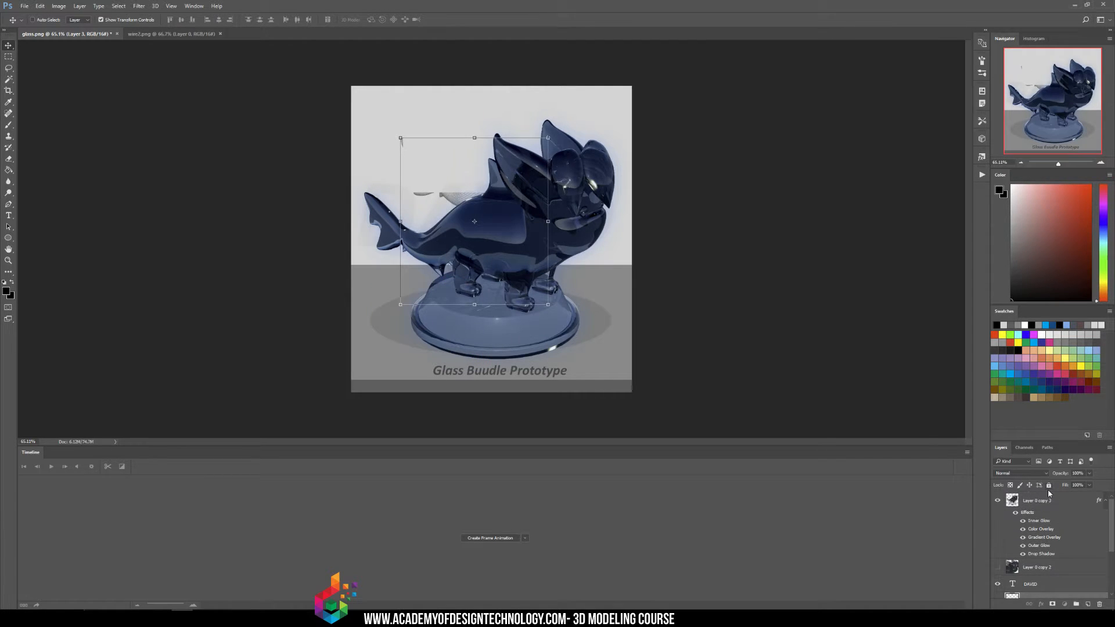
pyautogui.moveTo(1056, 599); pyautogui.dragTo(1041, 497)
pyautogui.moveTo(488, 254); pyautogui.dragTo(463, 282)
pyautogui.keyDown('alt'); pyautogui.scroll(11, 473, 277); pyautogui.keyUp('alt')
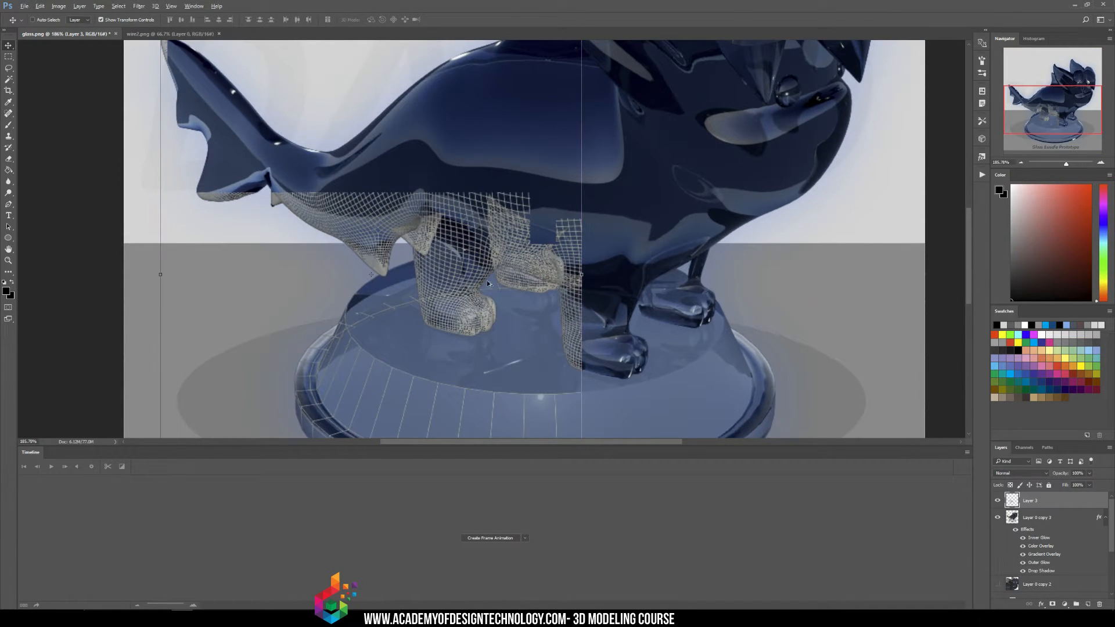
# - Erase the wireframe's hard upper and side edges with the Eraser so it fades into the glass body
pyautogui.keyDown('alt'); pyautogui.scroll(-9, 544, 281); pyautogui.keyUp('alt')
pyautogui.press('e')
pyautogui.click(473, 250)
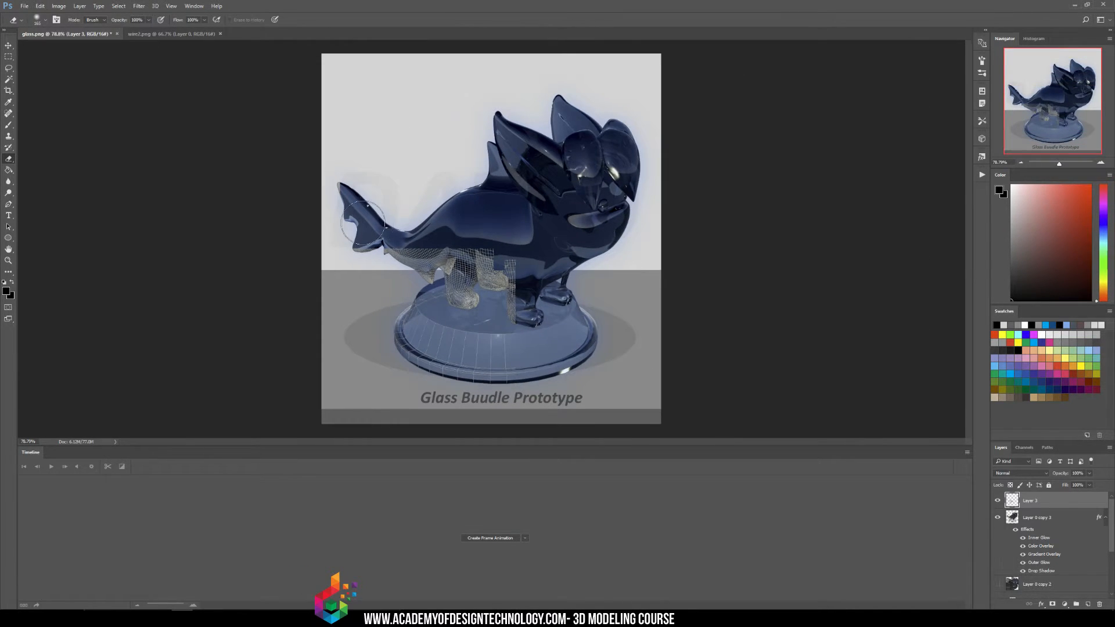
pyautogui.moveTo(342, 250)
pyautogui.mouseDown()
pyautogui.moveTo(429, 236)
pyautogui.moveTo(353, 244)
pyautogui.moveTo(530, 238)
pyautogui.moveTo(514, 262)
pyautogui.mouseUp()
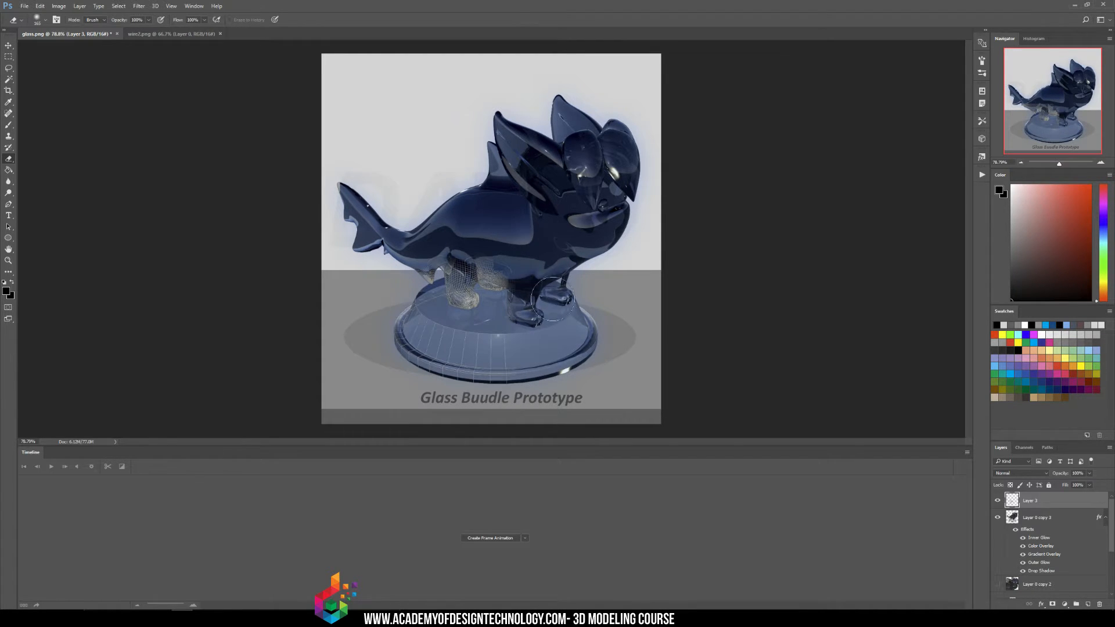
# - Examine the faded wireframe on the creature's legs and the base, close up and in the whole image
pyautogui.keyDown('alt'); pyautogui.scroll(5, 534, 293); pyautogui.keyUp('alt')
pyautogui.keyDown('alt'); pyautogui.scroll(-3, 685, 256); pyautogui.keyUp('alt')
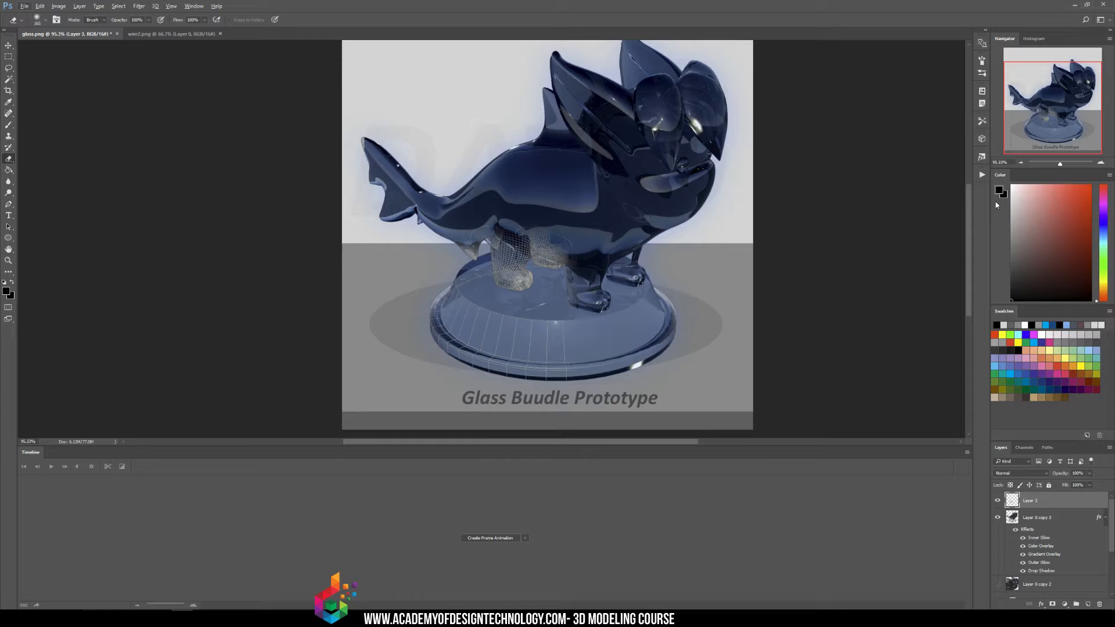
pyautogui.click(1021, 163)
pyautogui.click(1099, 163)
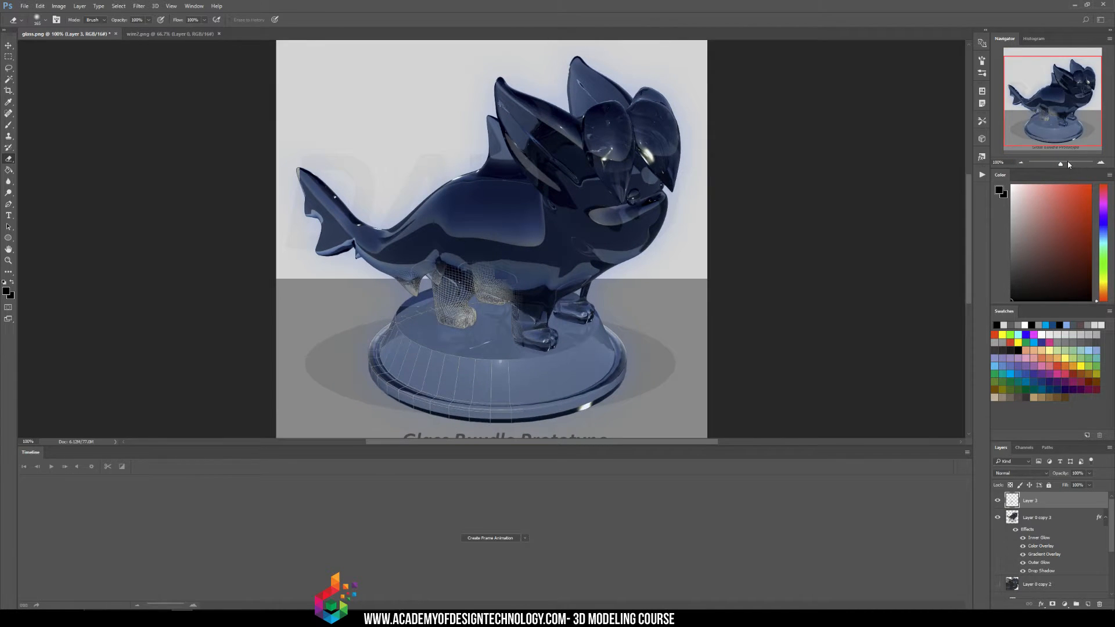
pyautogui.keyDown('alt'); pyautogui.scroll(6, 537, 346); pyautogui.keyUp('alt')
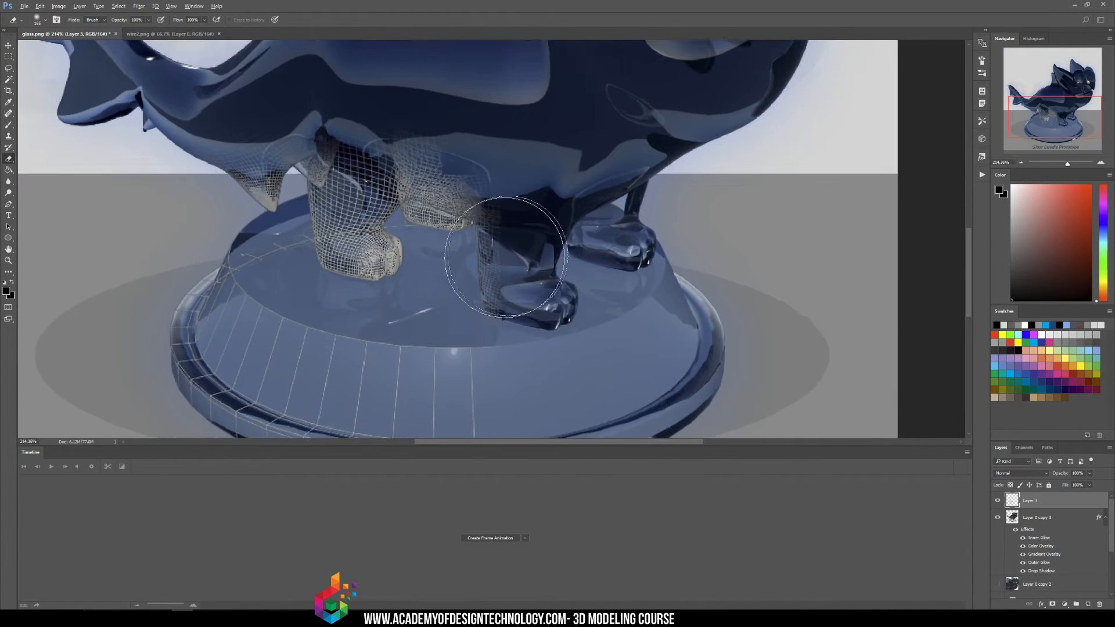
pyautogui.keyDown('alt'); pyautogui.scroll(-5, 496, 224); pyautogui.keyUp('alt')
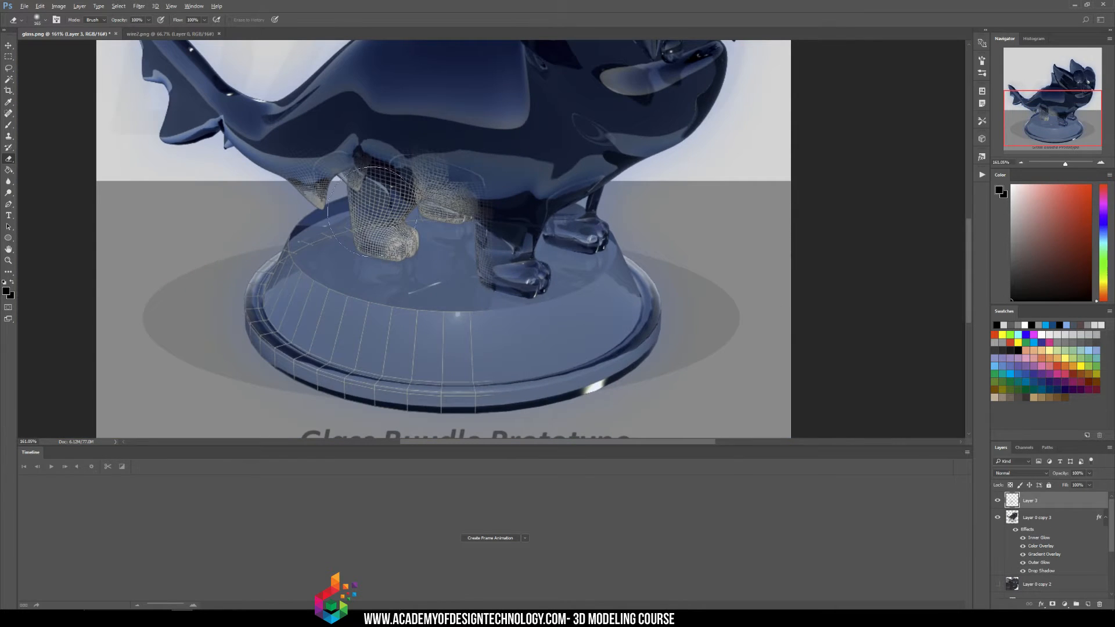
pyautogui.keyDown('alt'); pyautogui.scroll(-2, 528, 137); pyautogui.keyUp('alt')
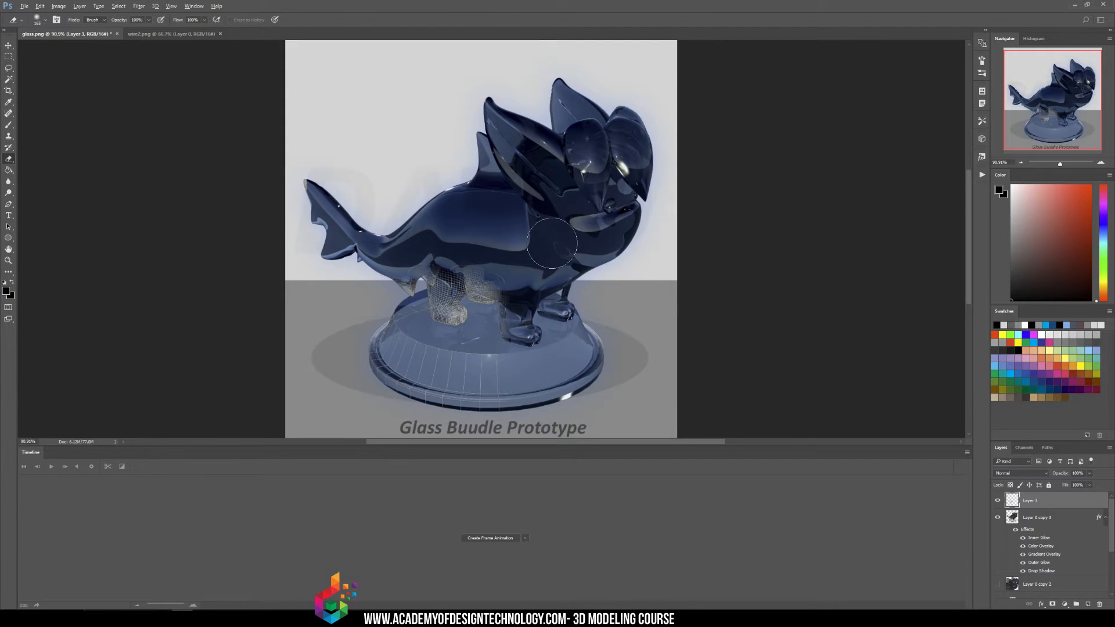
# - Set the wireframe layer's blend mode to Color Dodge
pyautogui.click(1026, 473)
pyautogui.click(1026, 474)
pyautogui.scroll(-8, 1027, 473)
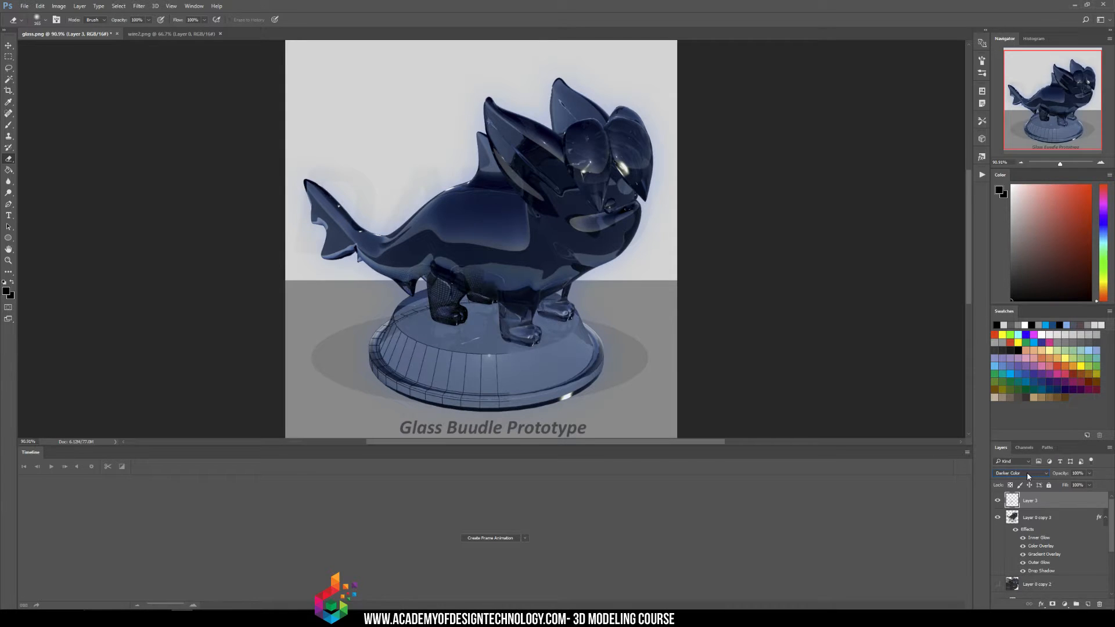
pyautogui.scroll(-1, 1027, 475)
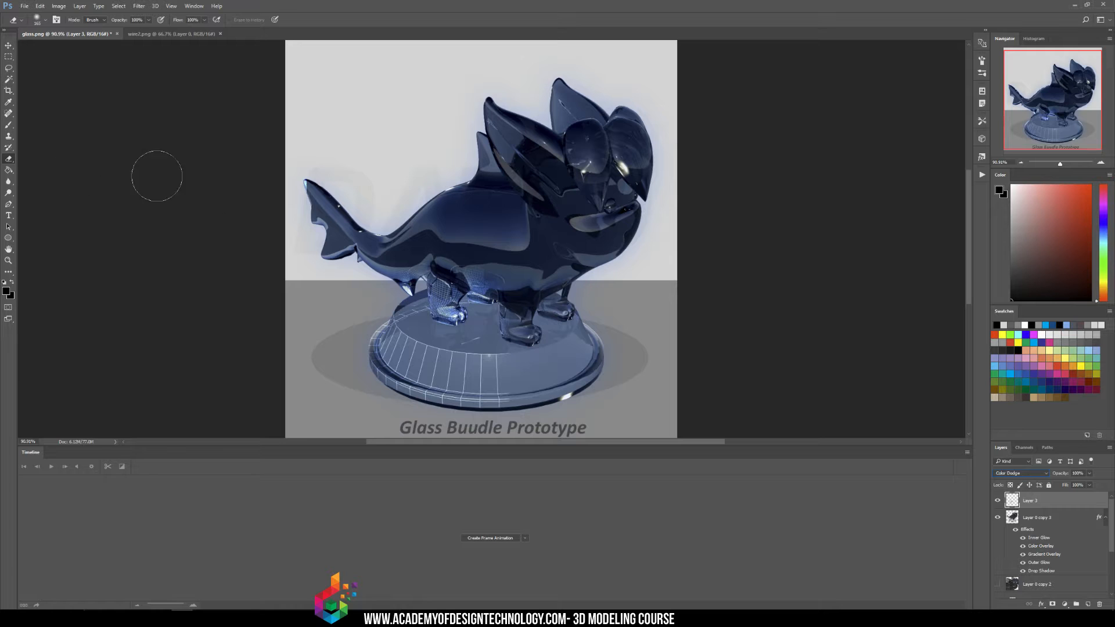
# - Open Save for Web for the composite and examine the creature, base and title in the PNG-24 preview
pyautogui.click(9, 56)
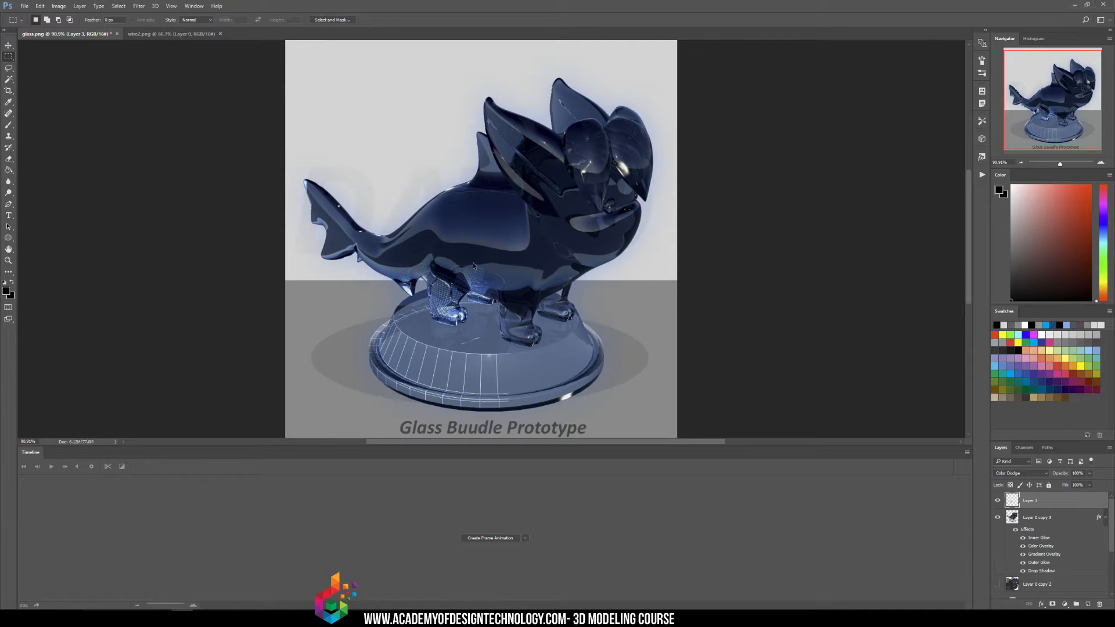
pyautogui.hotkey('ctrl', 'alt', 'shift', 's')
pyautogui.moveTo(545, 391); pyautogui.dragTo(559, 329)
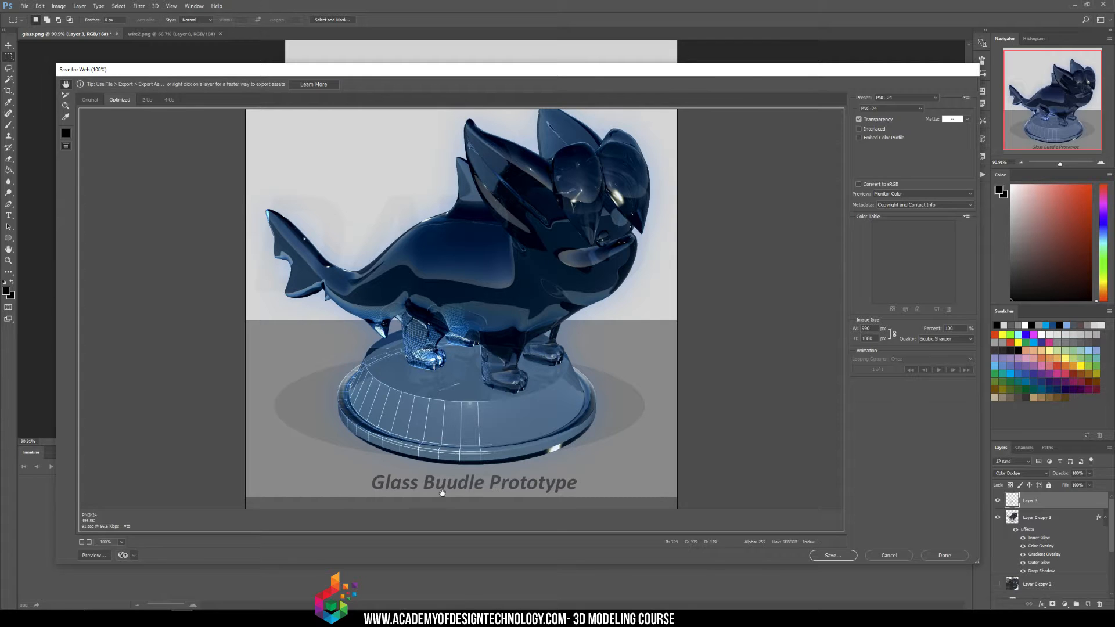
pyautogui.scroll(3, 543, 277)
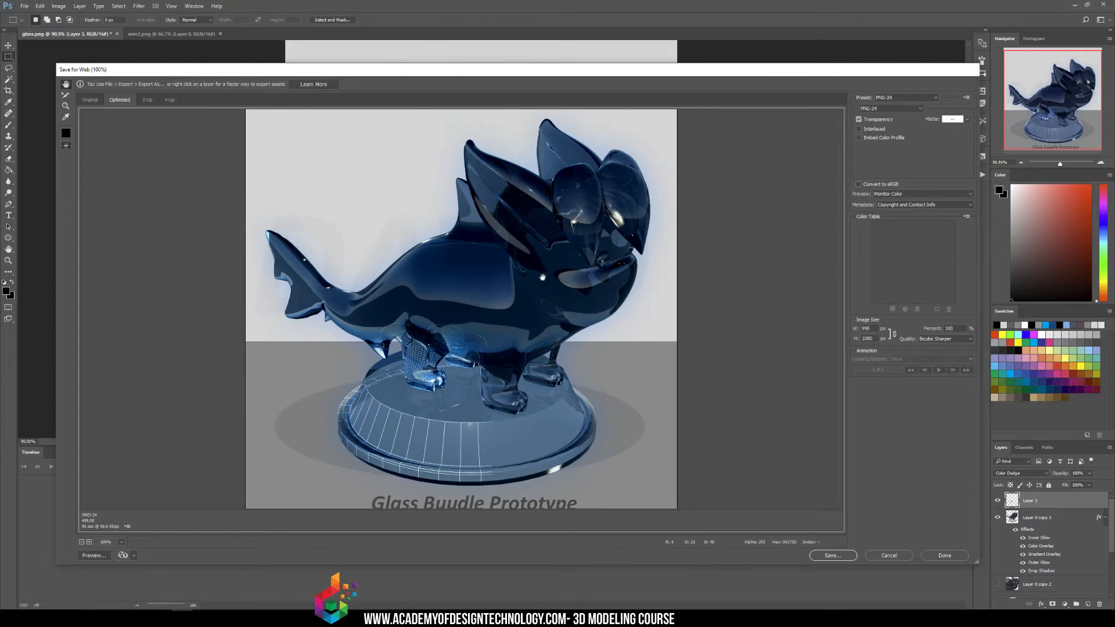
pyautogui.scroll(-3, 543, 277)
pyautogui.keyDown('alt'); pyautogui.scroll(2, 541, 279); pyautogui.keyUp('alt')
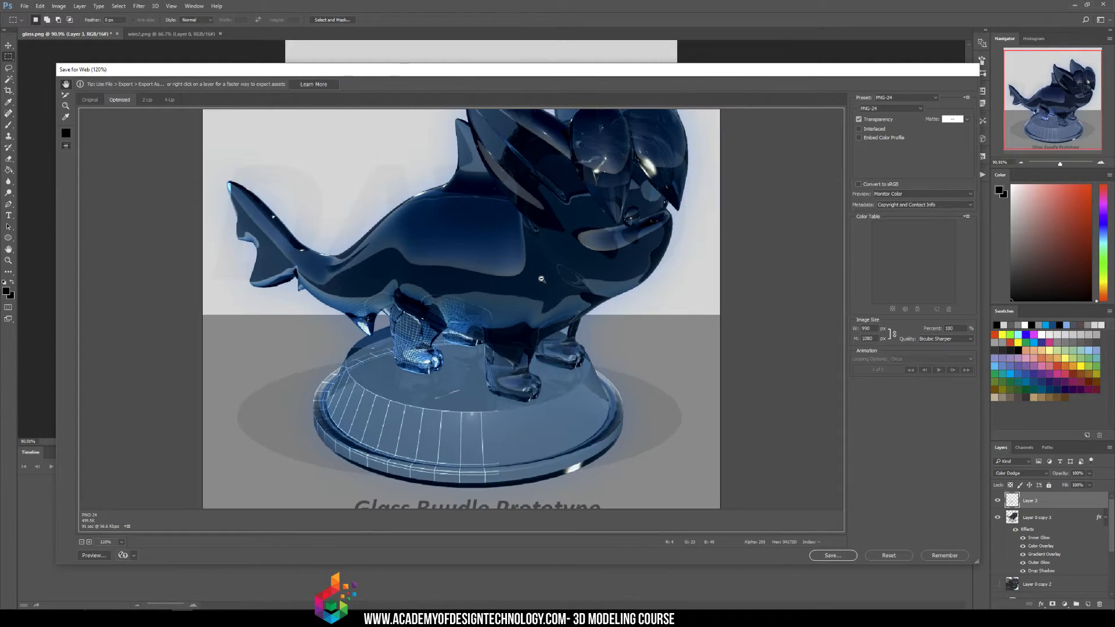
pyautogui.keyDown('alt'); pyautogui.scroll(-2, 541, 279); pyautogui.keyUp('alt')
pyautogui.keyDown('alt'); pyautogui.scroll(2, 541, 279); pyautogui.keyUp('alt')
pyautogui.keyDown('alt'); pyautogui.scroll(1, 541, 279); pyautogui.keyUp('alt')
pyautogui.keyDown('alt'); pyautogui.scroll(-2, 542, 279); pyautogui.keyUp('alt')
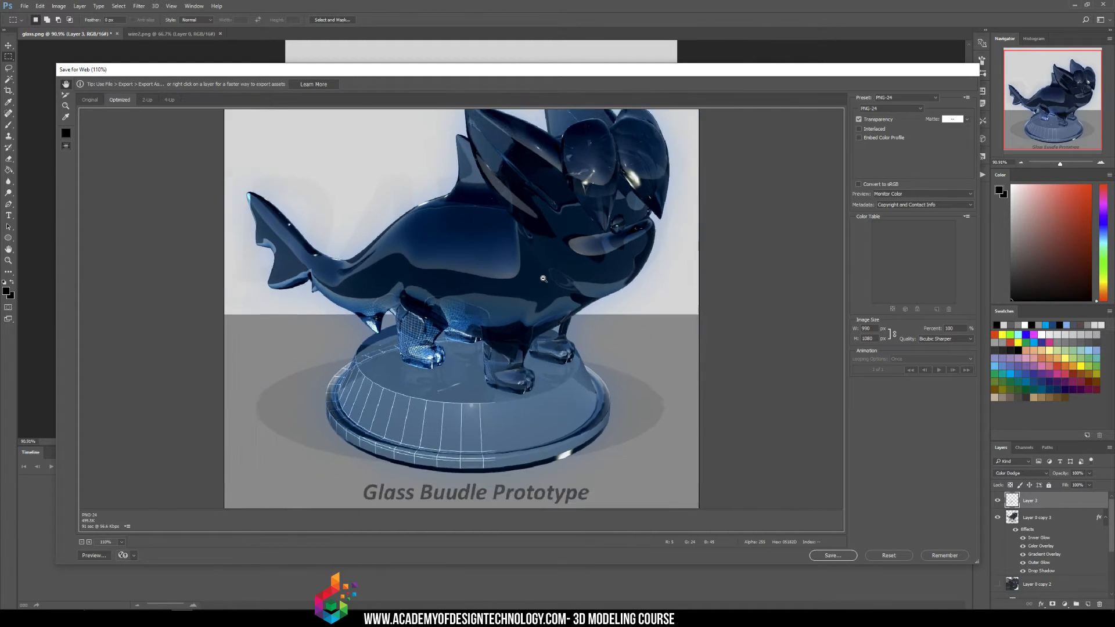
pyautogui.keyDown('alt'); pyautogui.scroll(1, 543, 279); pyautogui.keyUp('alt')
pyautogui.keyDown('alt'); pyautogui.scroll(-1, 543, 279); pyautogui.keyUp('alt')
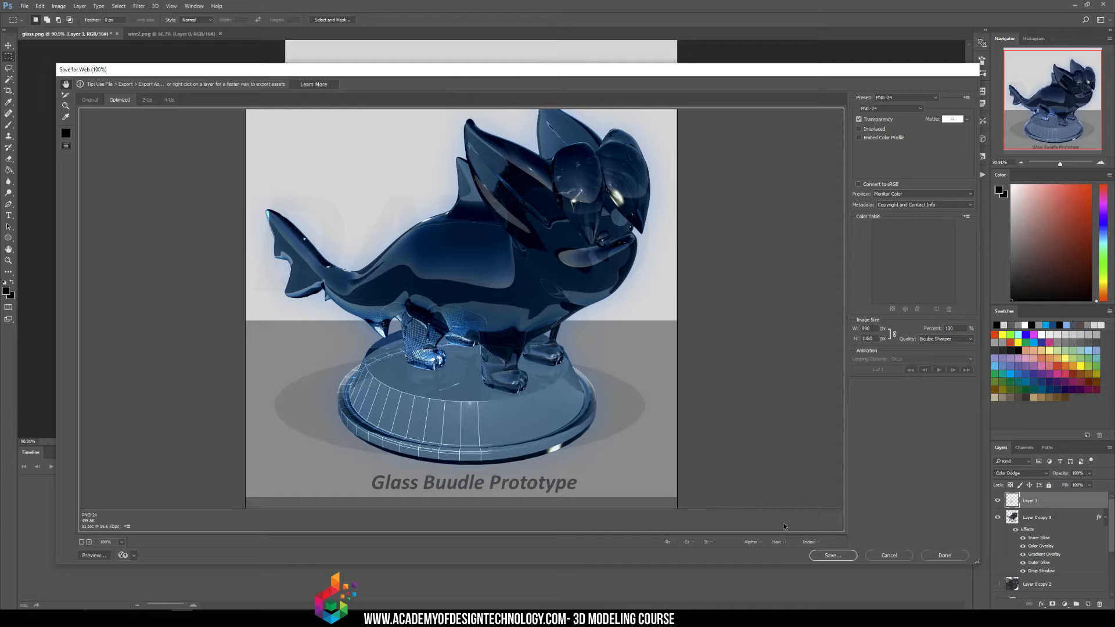
# - Save the optimized PNG-24 composite to the Desktop as 343434
pyautogui.click(831, 556)
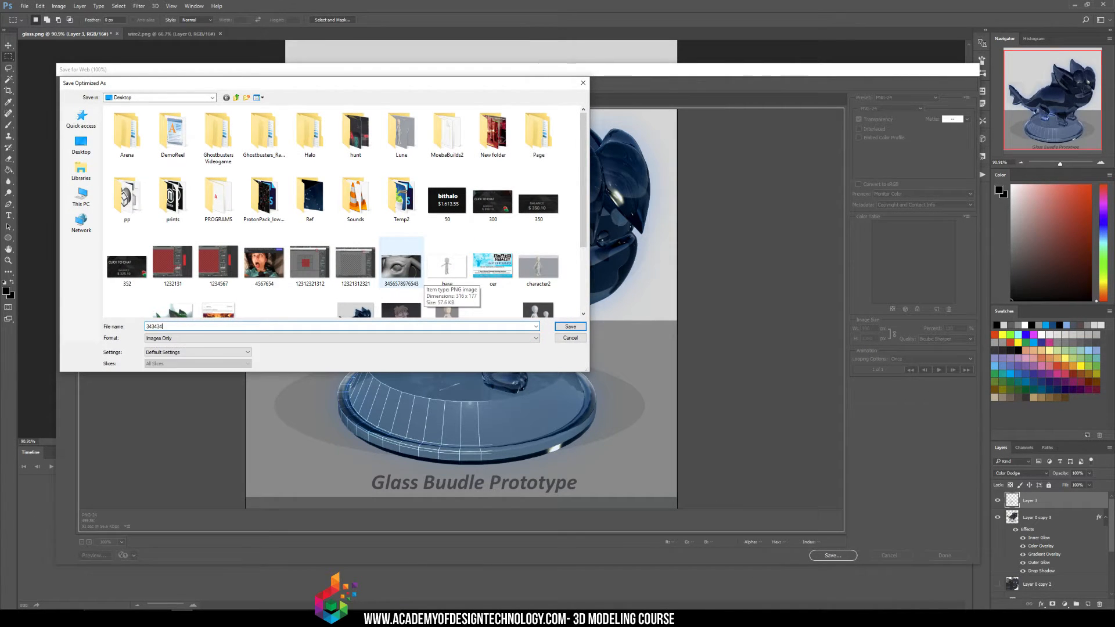
pyautogui.press('Return')
pyautogui.press('v')
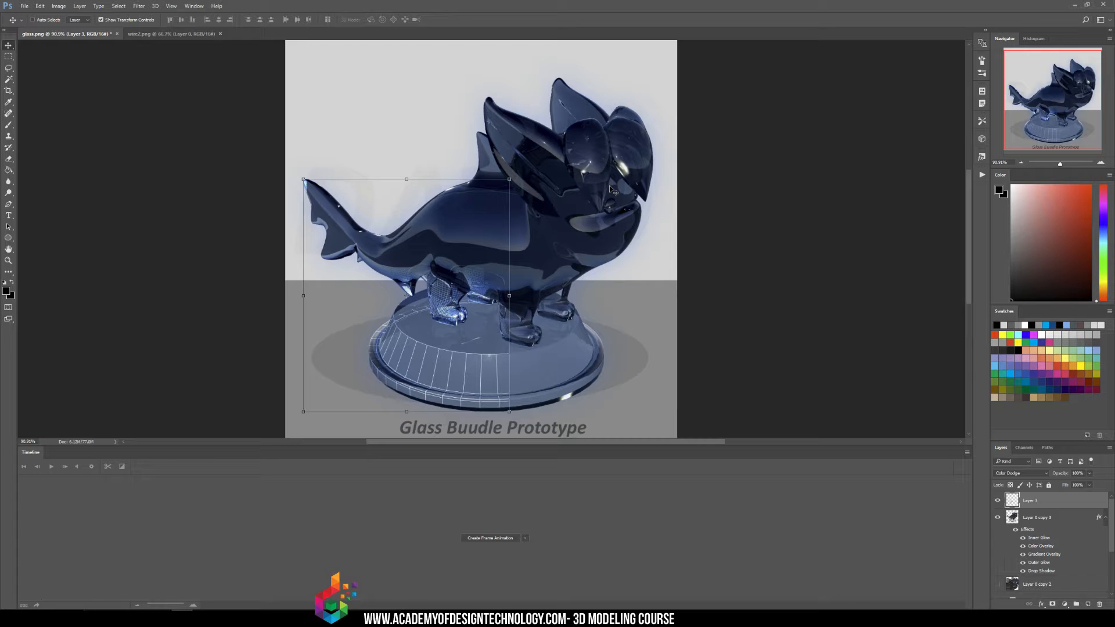
pyautogui.click(8, 56)
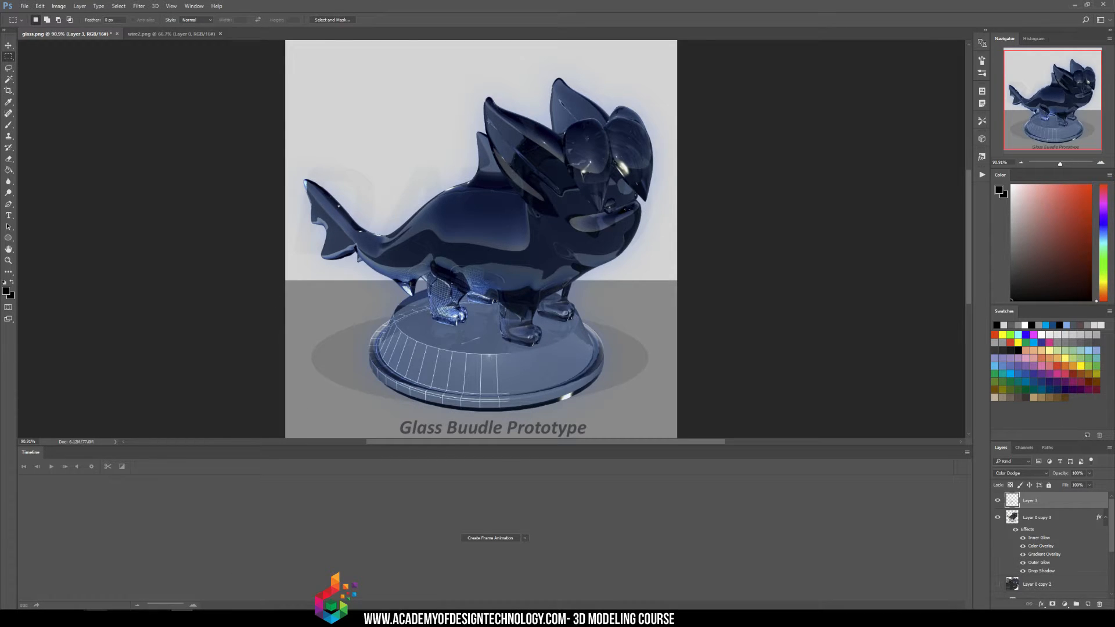
# - Switch to 3ds Max and close the rendered frame window and the Slate Material Editor
pyautogui.moveTo(118, 619)
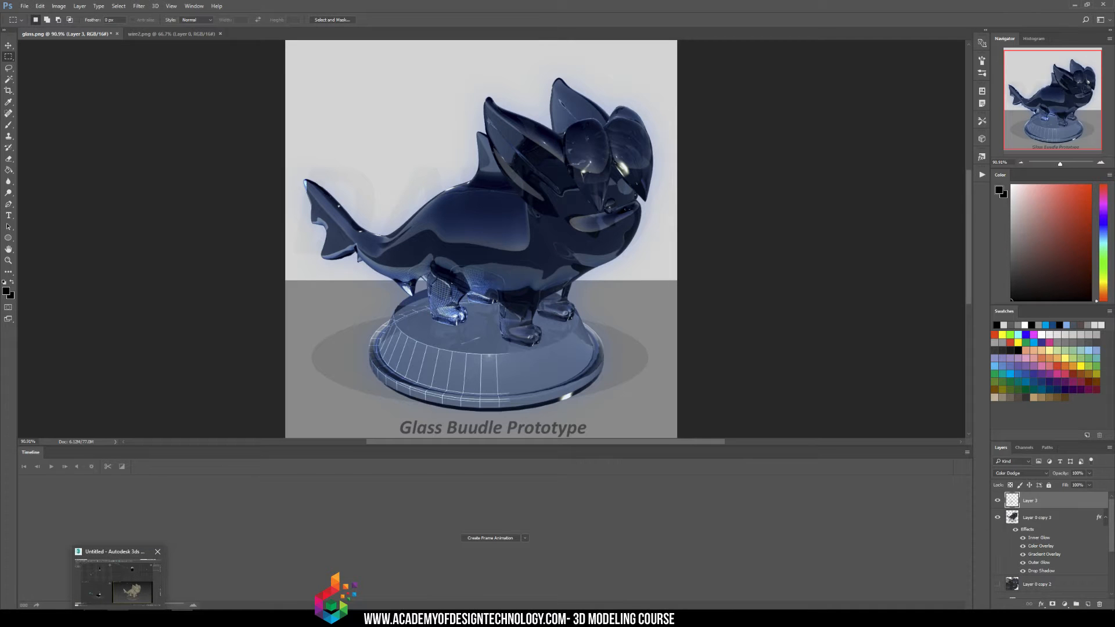
pyautogui.click(119, 581)
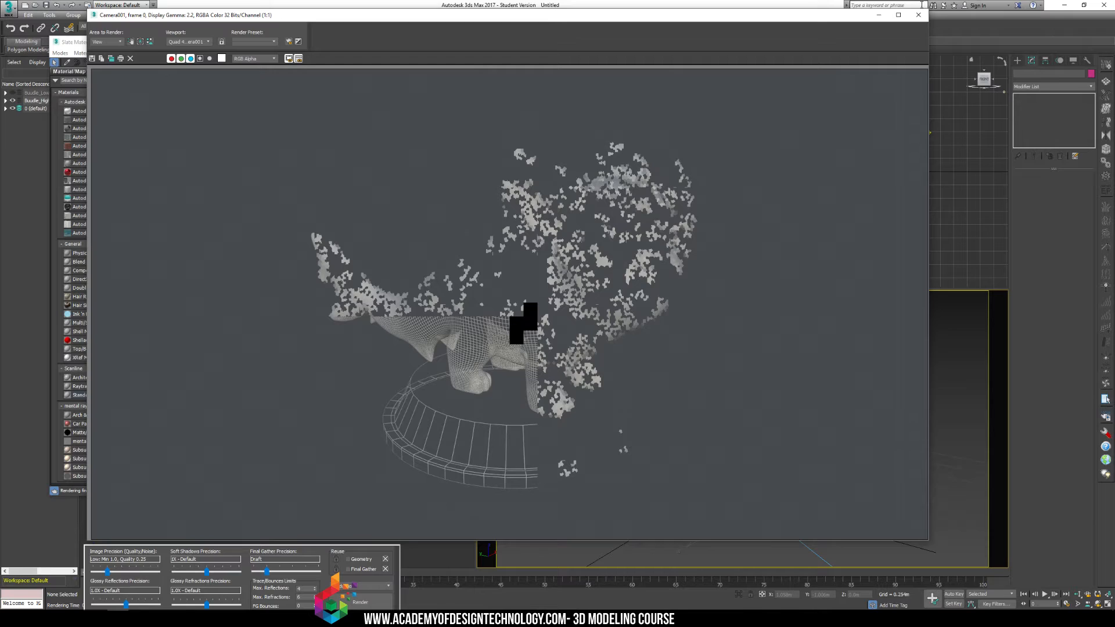
pyautogui.click(918, 14)
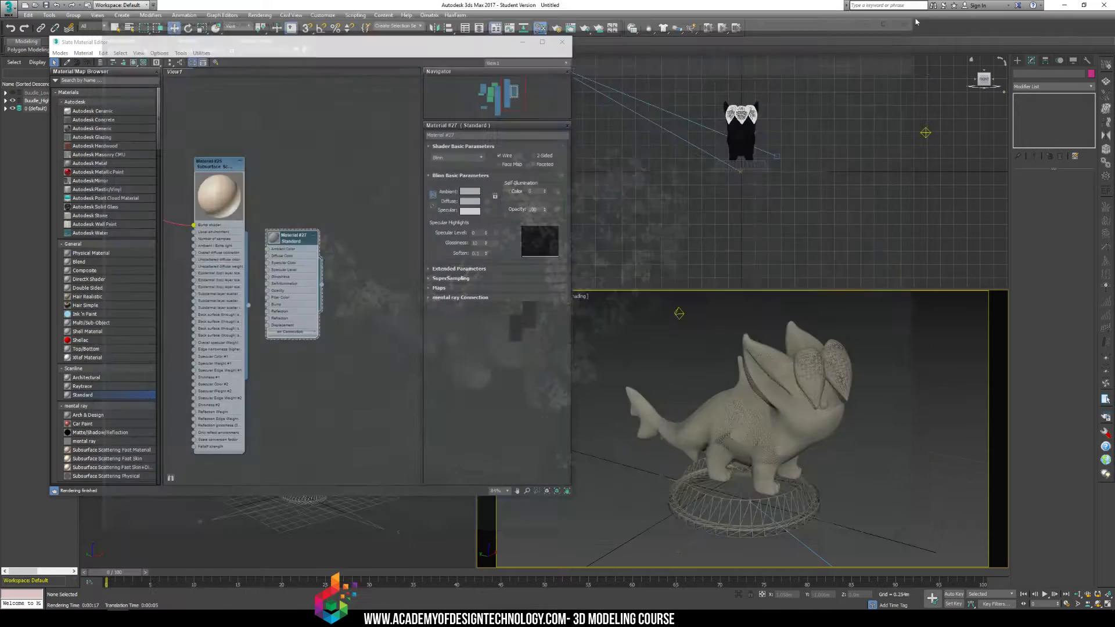
pyautogui.click(564, 38)
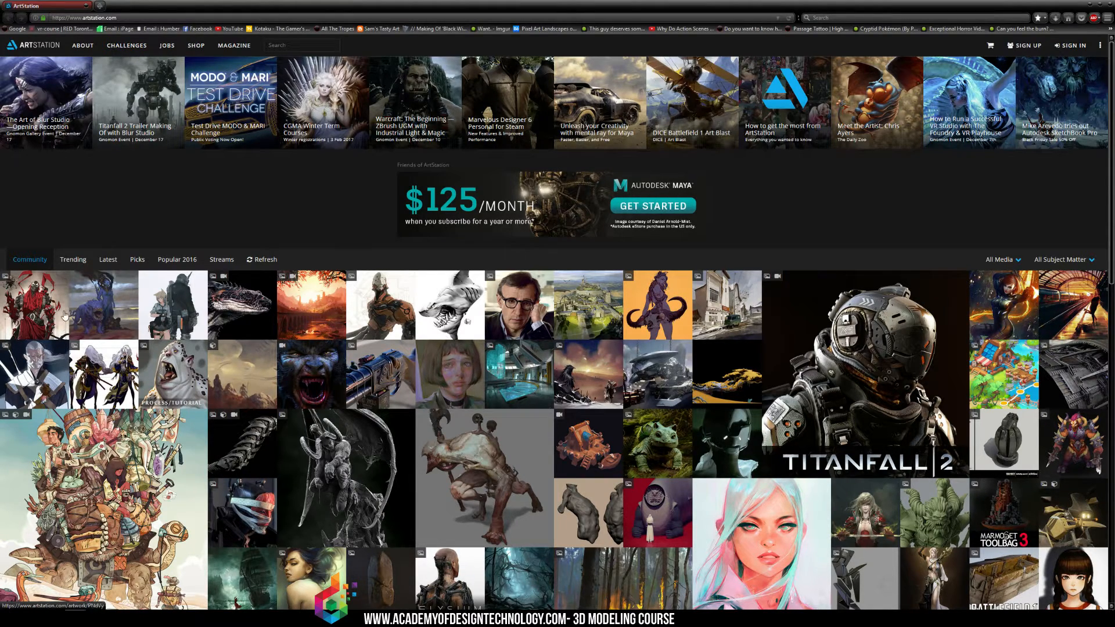
# - View the Spawn fanart and the artwork that follows it on ArtStation, and return to the gallery page
pyautogui.click(36, 312)
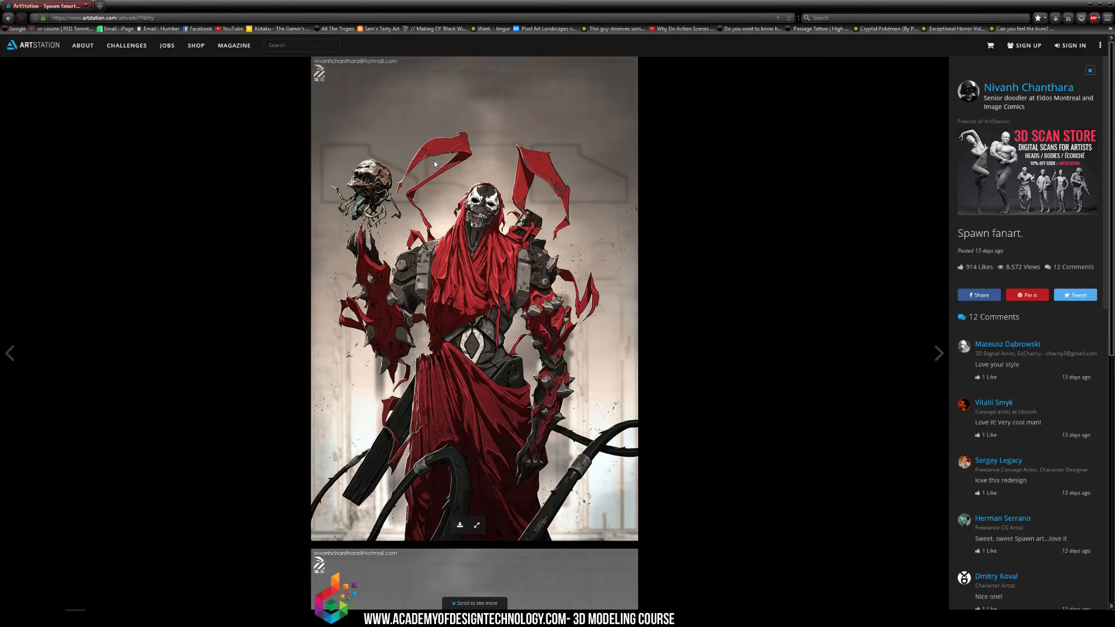
pyautogui.scroll(-6, 594, 321)
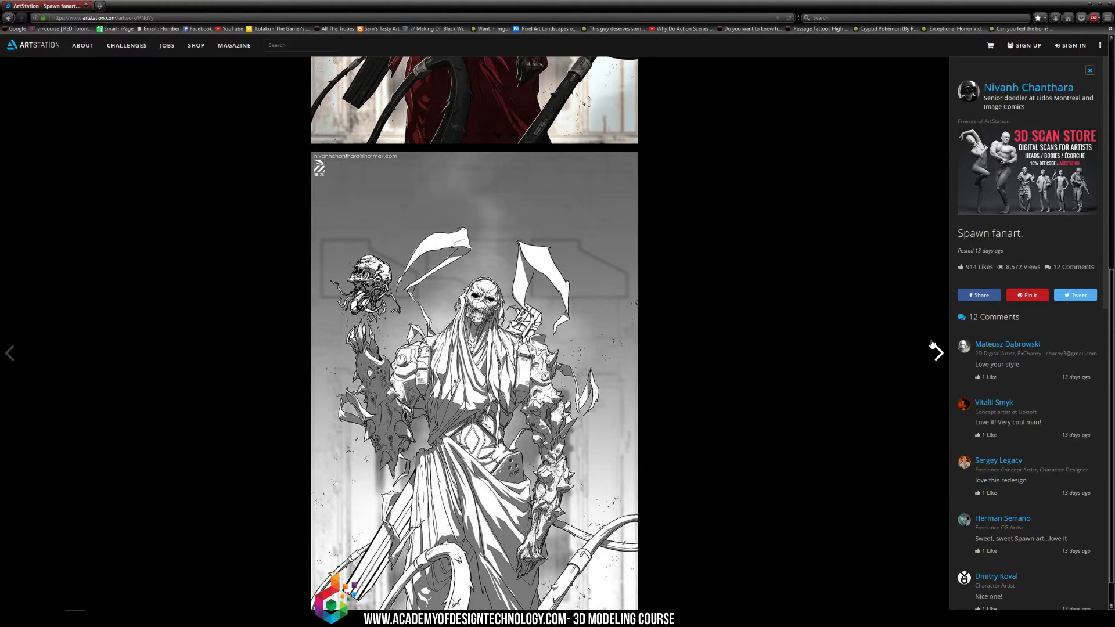
pyautogui.click(930, 353)
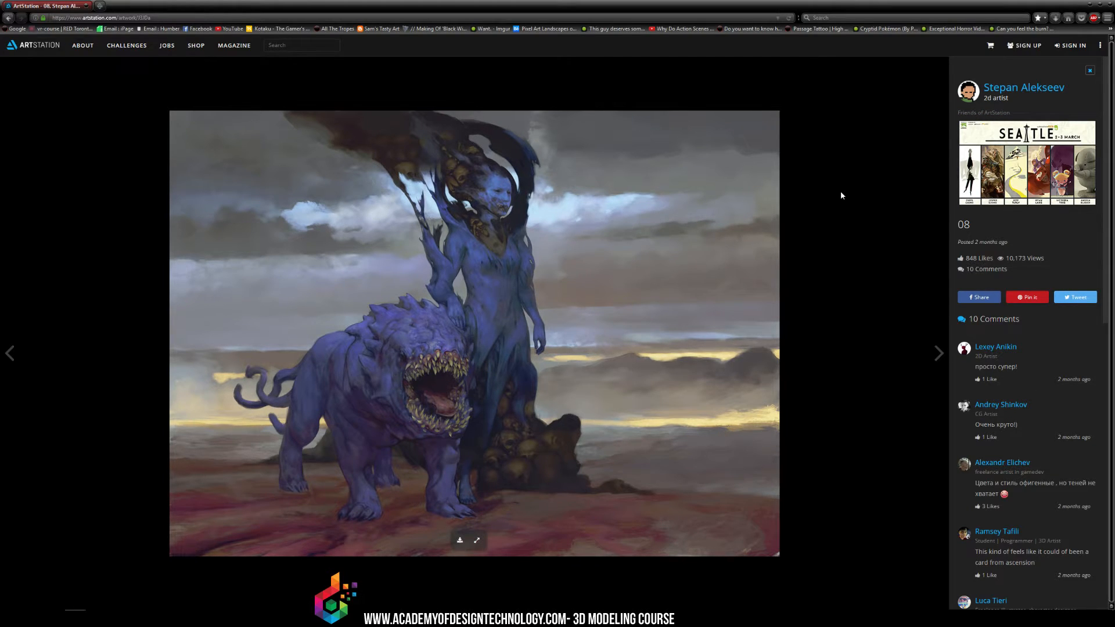
pyautogui.click(38, 52)
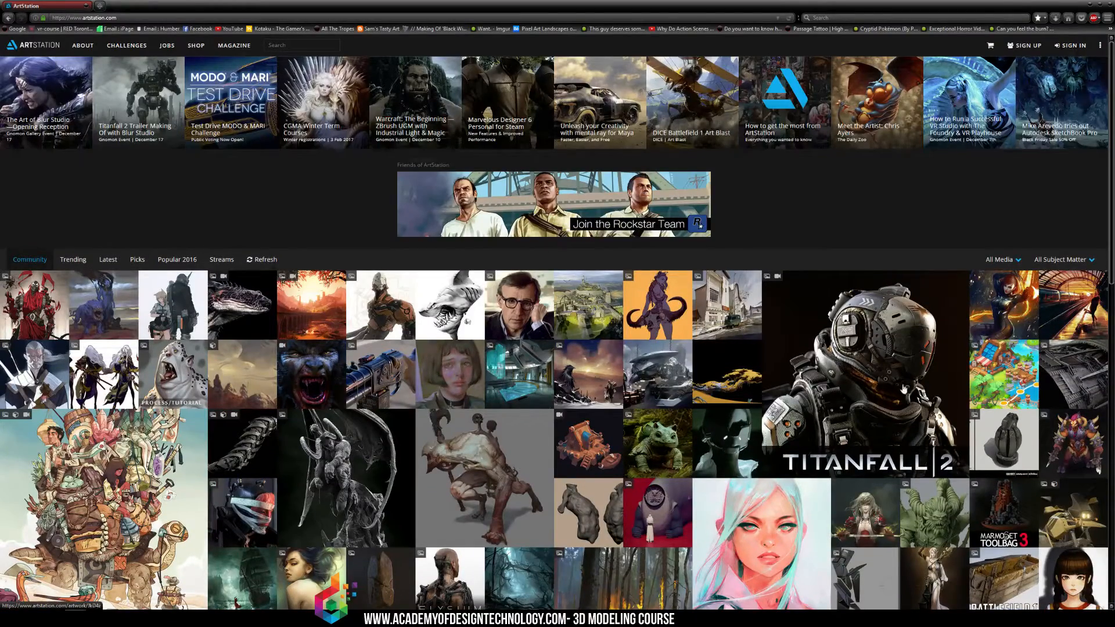
# - Browse the ArtStation Community gallery down to the featured jobs and open the Picks listing
pyautogui.scroll(-3, 648, 349)
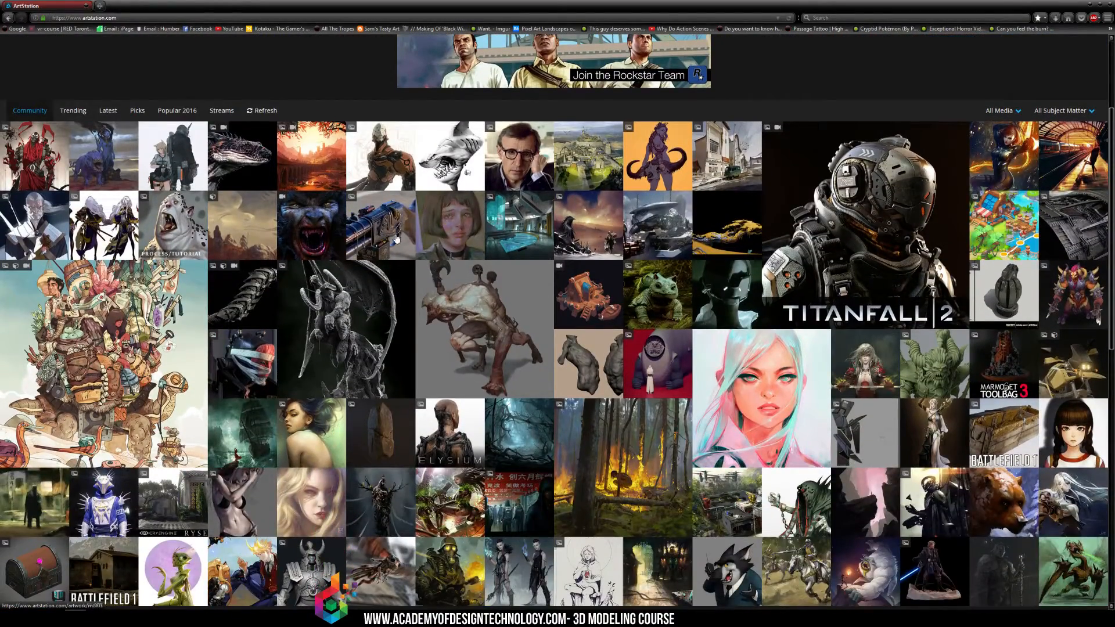
pyautogui.scroll(-1, 516, 457)
pyautogui.scroll(-3, 515, 457)
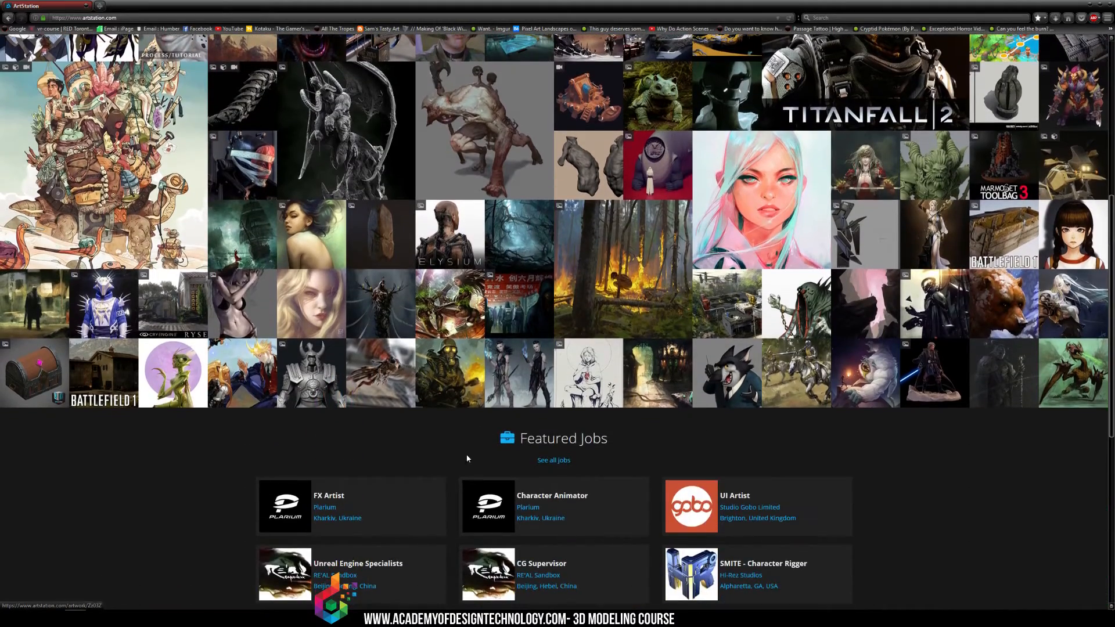
pyautogui.scroll(8, 427, 442)
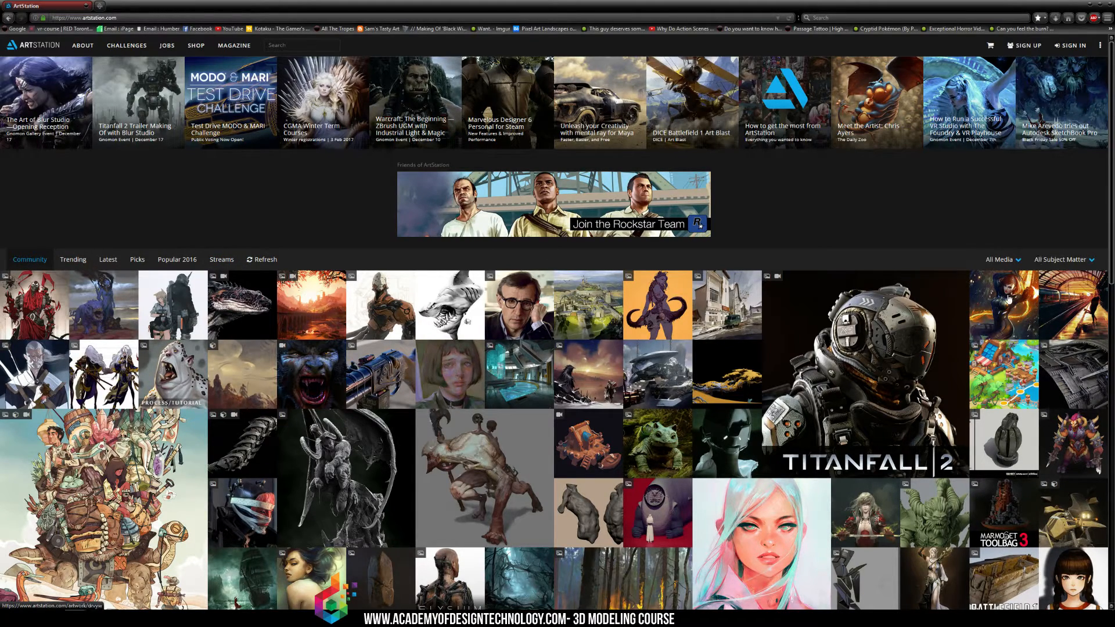
pyautogui.click(82, 261)
pyautogui.click(137, 260)
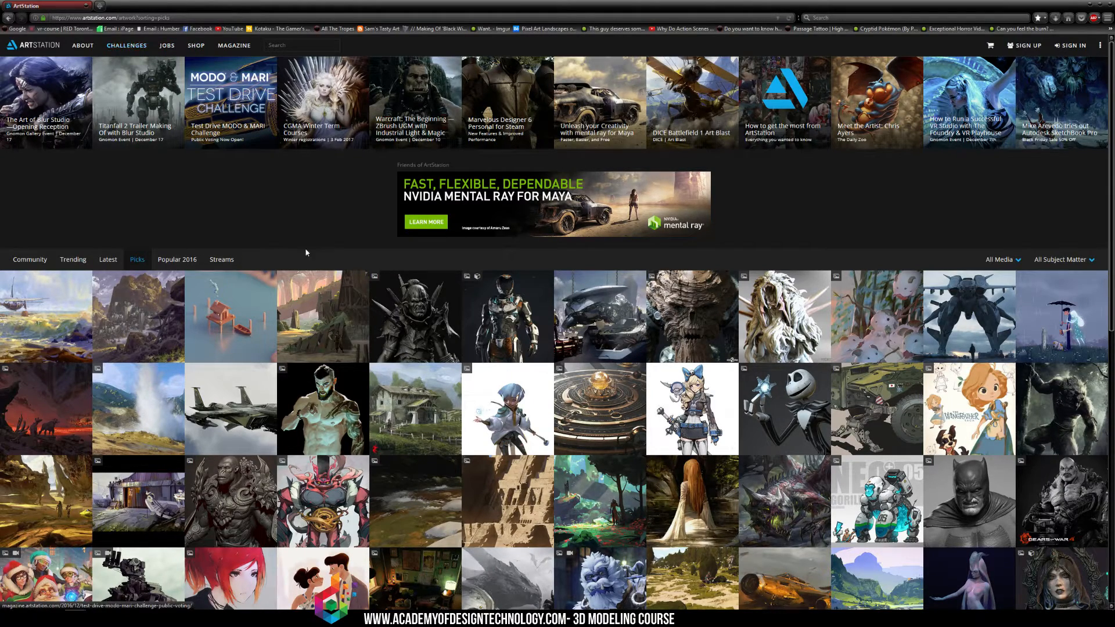
# - Open the Jack Skellington toy sculpt, examine its main render and turnaround views, and return to the Picks gallery
pyautogui.click(785, 396)
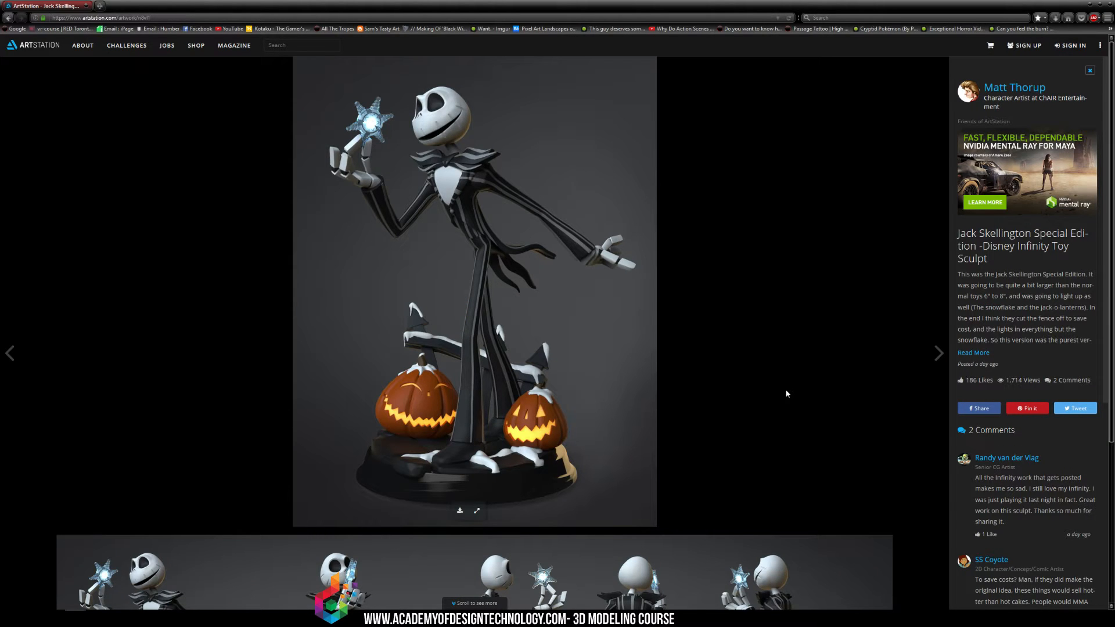
pyautogui.scroll(-4, 691, 418)
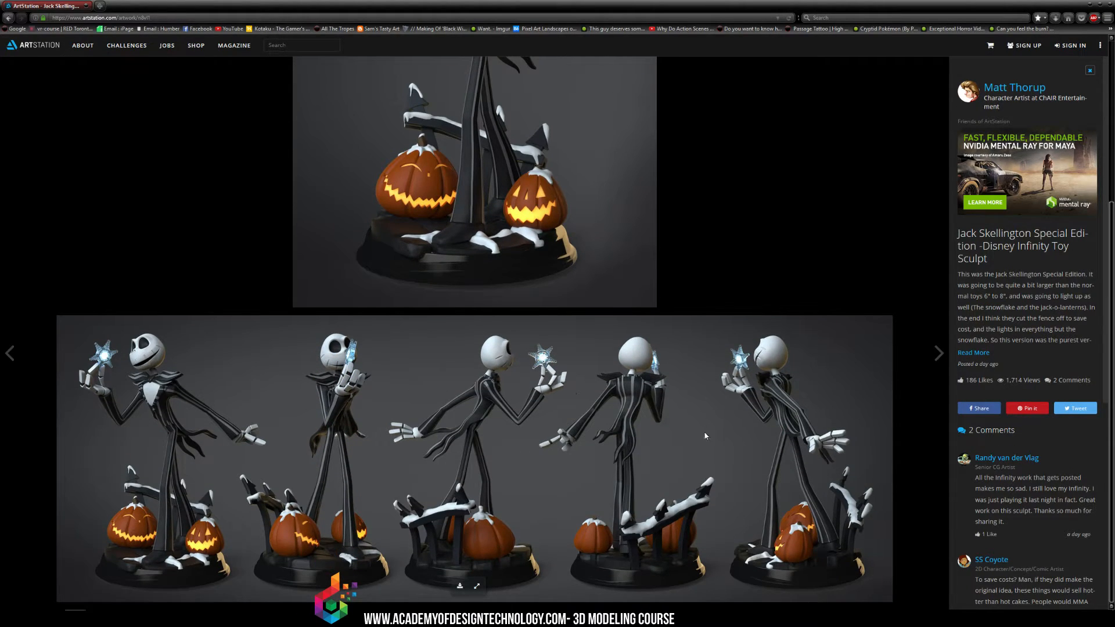
pyautogui.scroll(4, 605, 490)
pyautogui.scroll(-4, 605, 490)
pyautogui.scroll(-1, 1058, 514)
pyautogui.scroll(4, 960, 527)
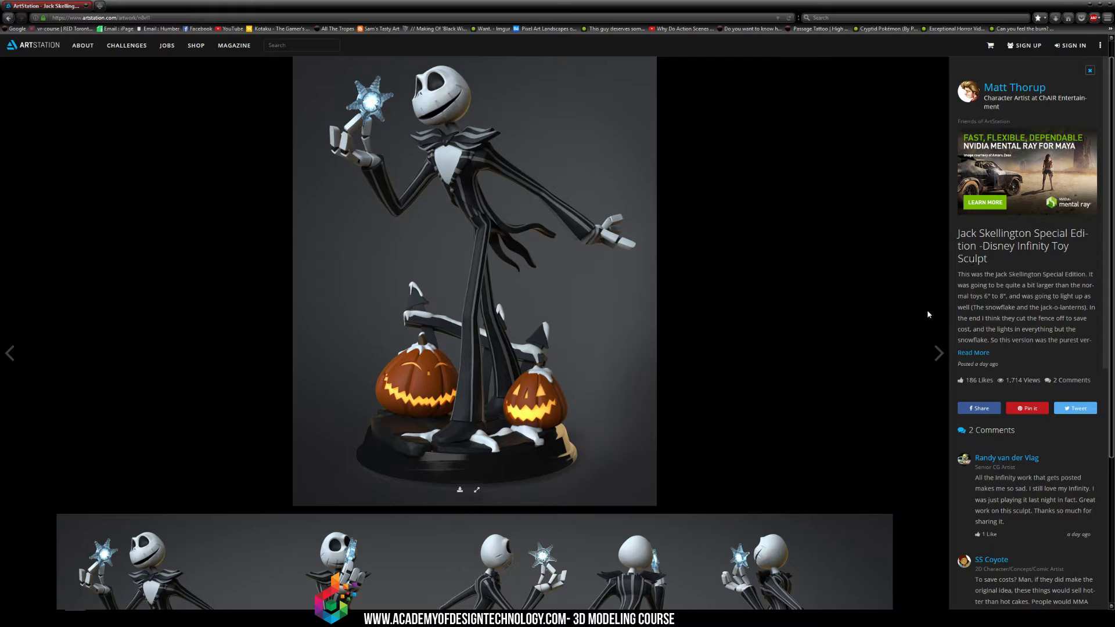
pyautogui.scroll(-4, 473, 270)
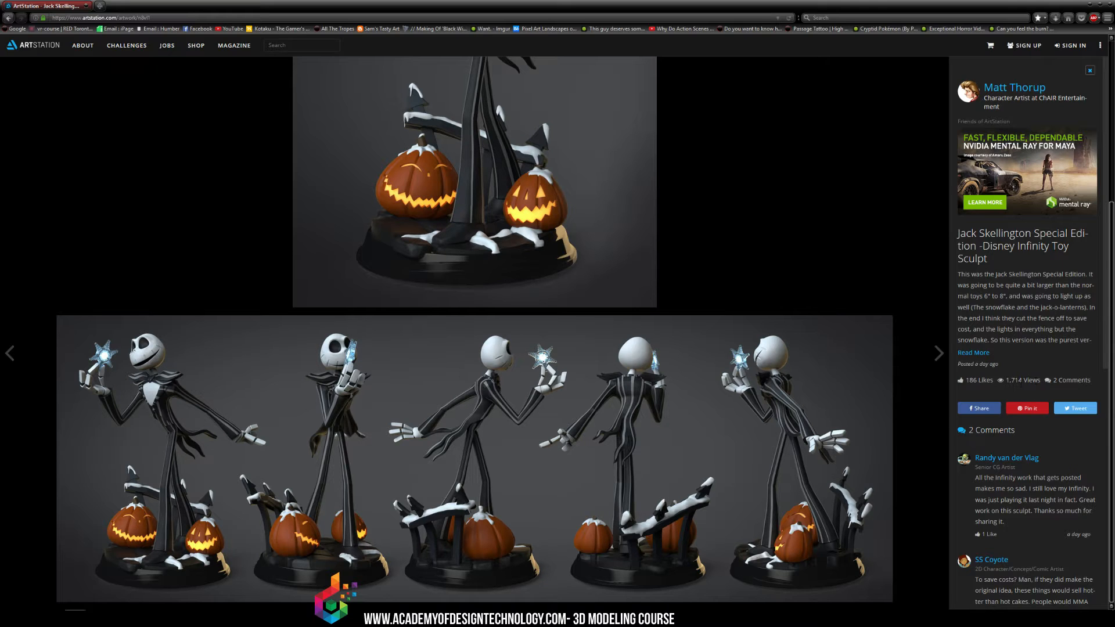
pyautogui.scroll(3, 407, 383)
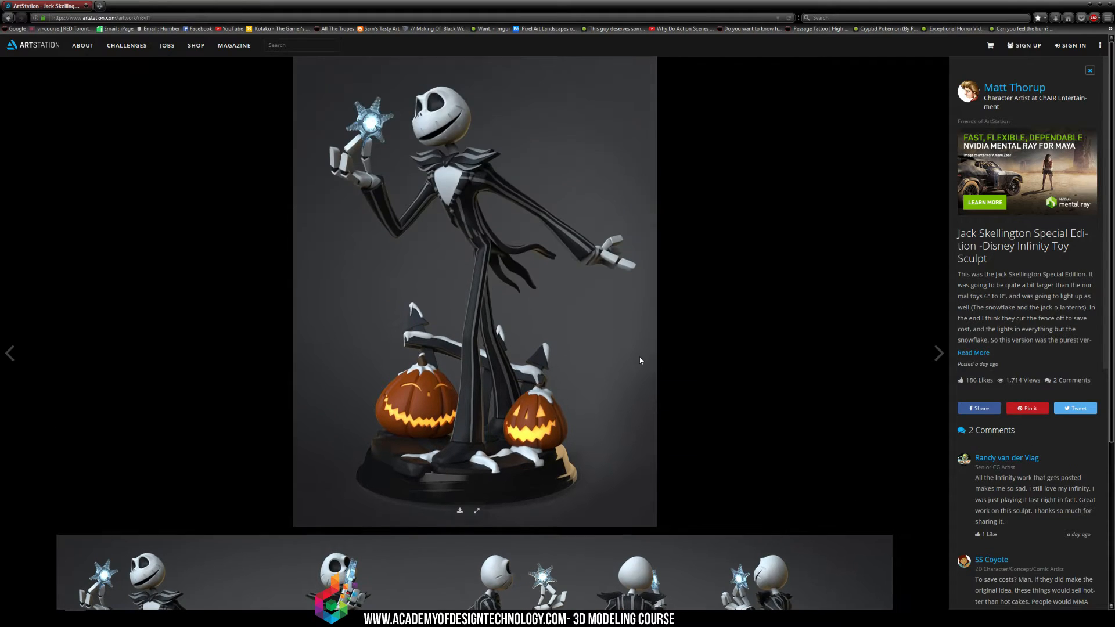
pyautogui.scroll(-3, 521, 376)
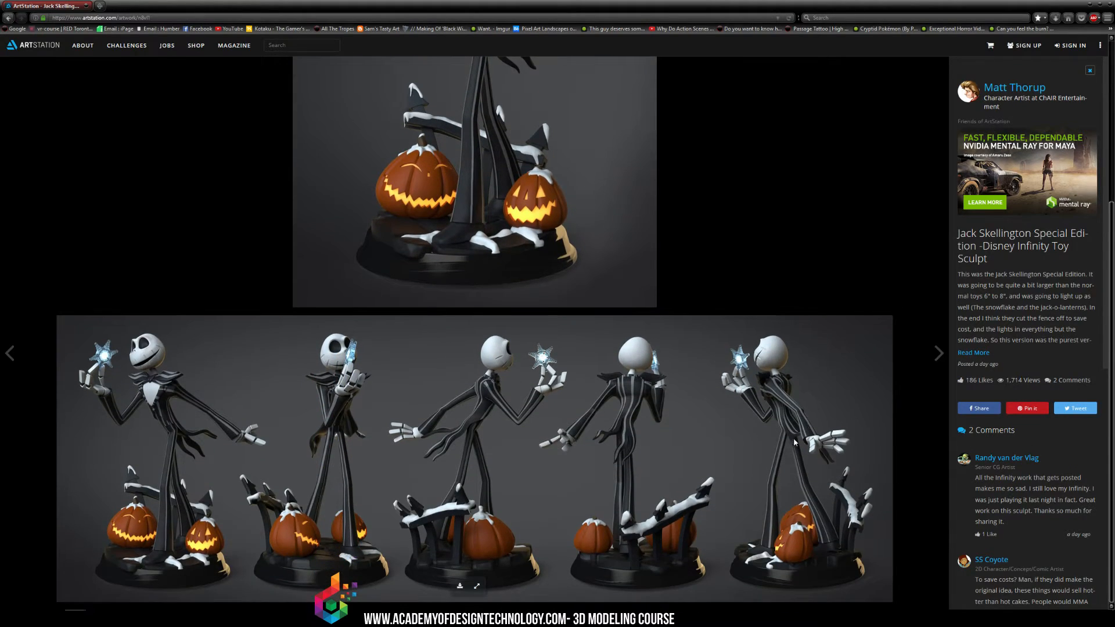
pyautogui.scroll(3, 464, 253)
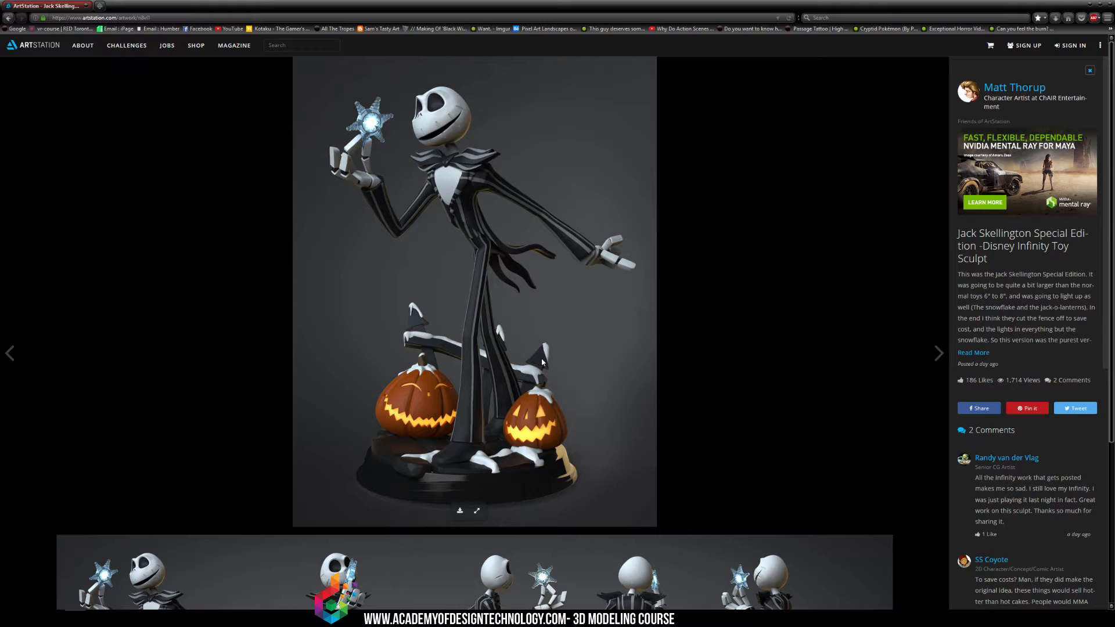
pyautogui.scroll(-3, 660, 463)
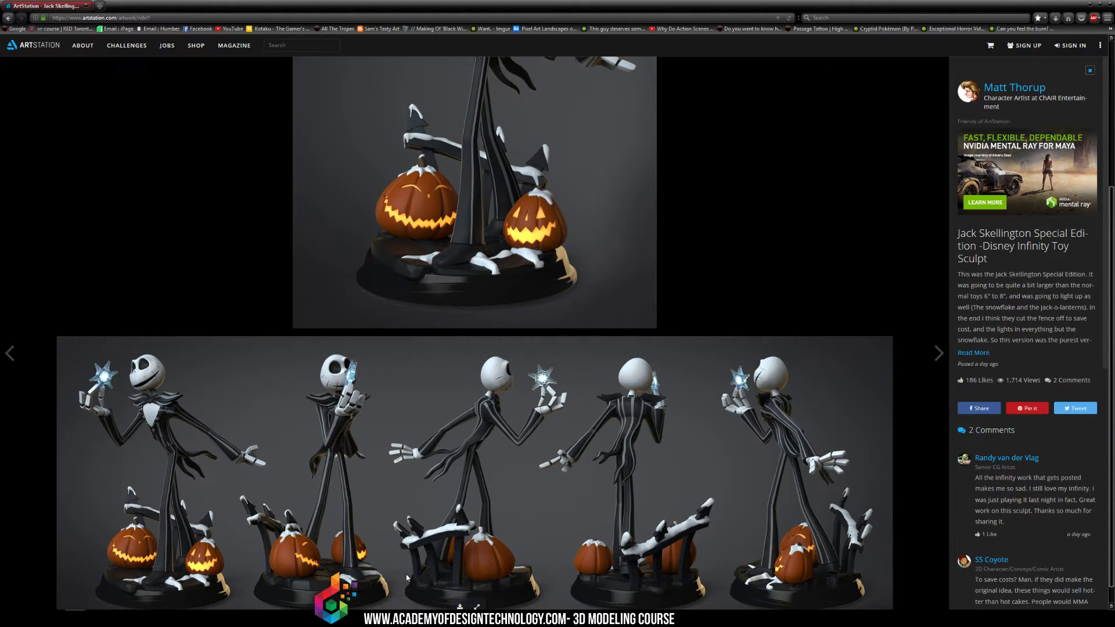
pyautogui.scroll(3, 447, 576)
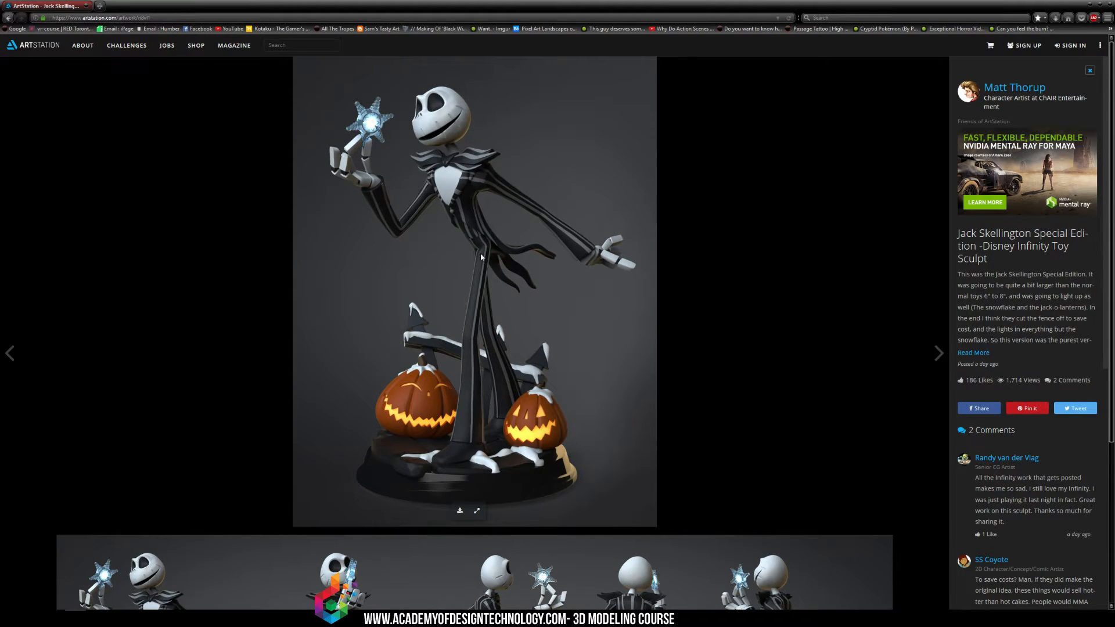
pyautogui.click(115, 96)
# - Browse the Picks gallery, view the Moana illustration, and return to the listing
pyautogui.scroll(-3, 385, 311)
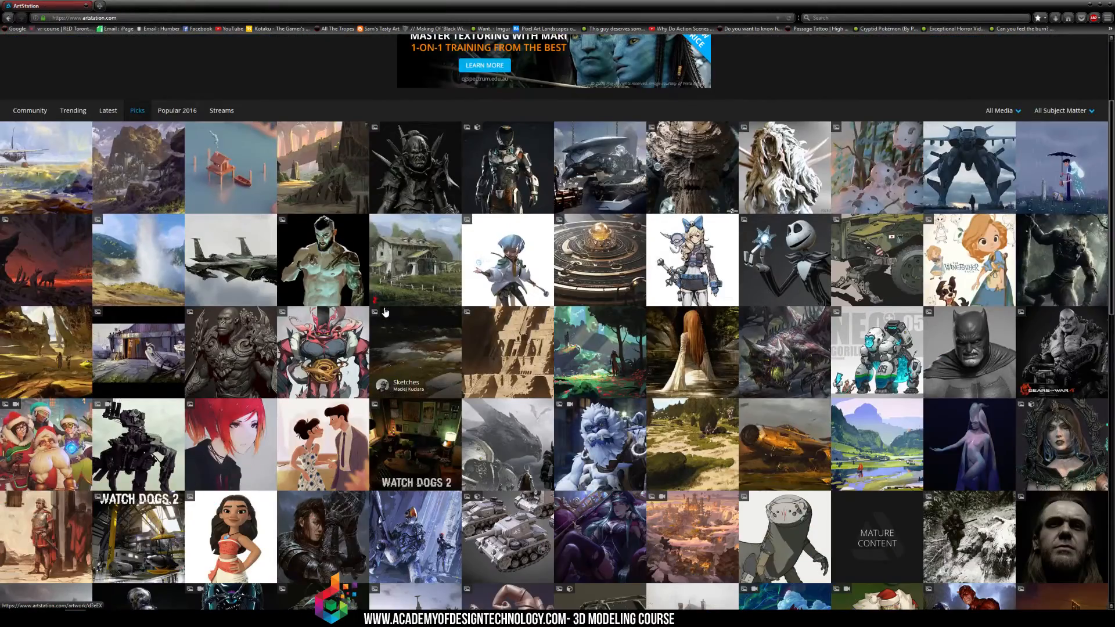
pyautogui.scroll(-2, 411, 323)
pyautogui.scroll(5, 412, 323)
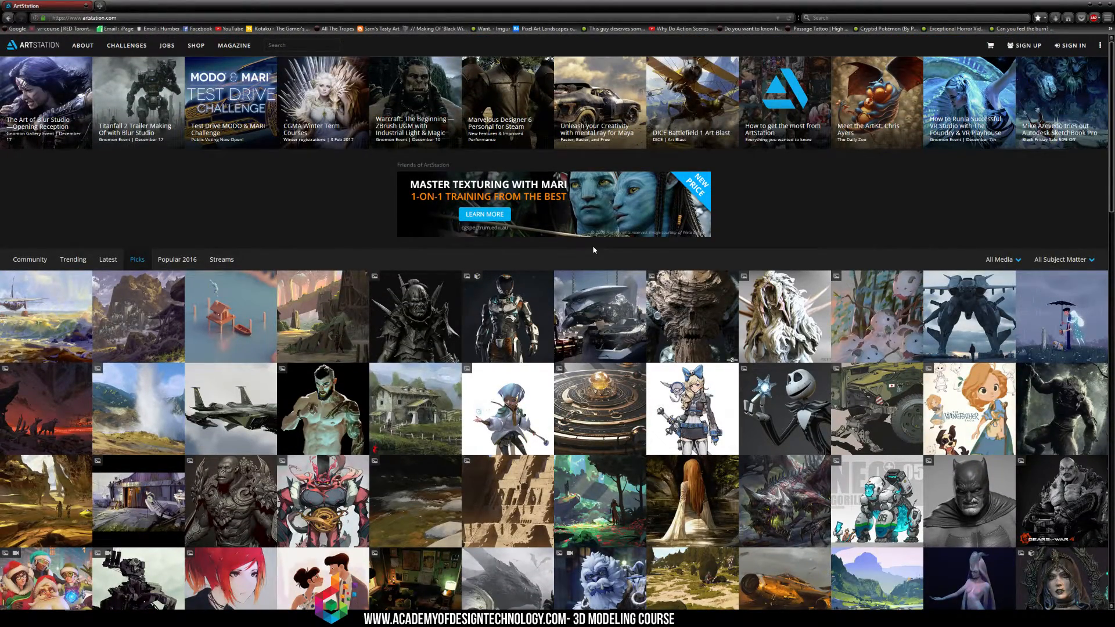
pyautogui.scroll(-8, 668, 294)
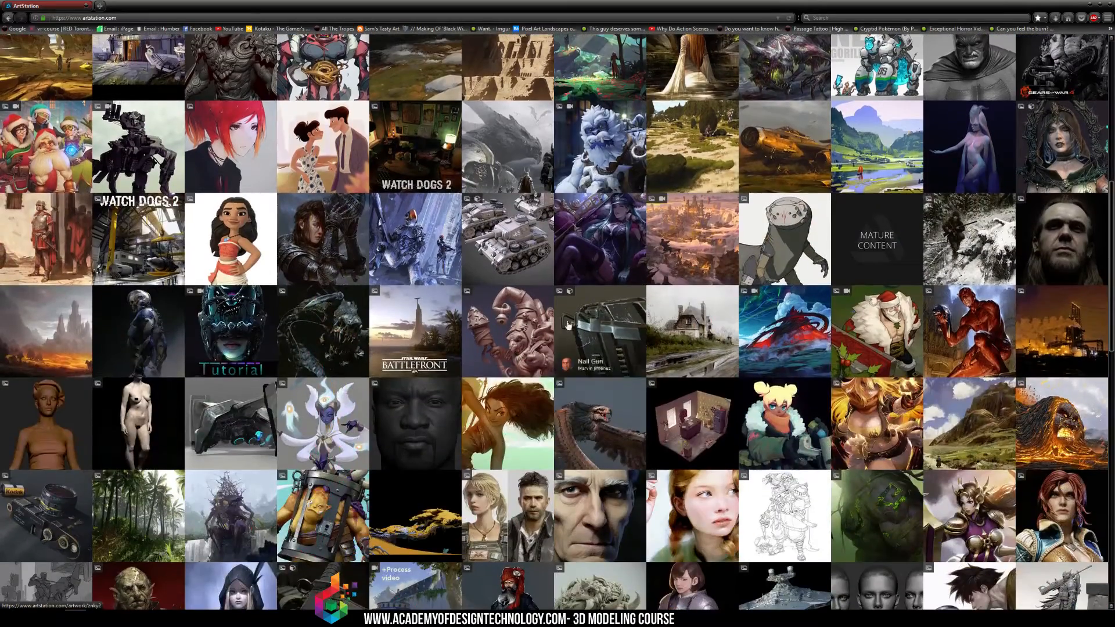
pyautogui.scroll(-5, 568, 324)
pyautogui.scroll(3, 522, 385)
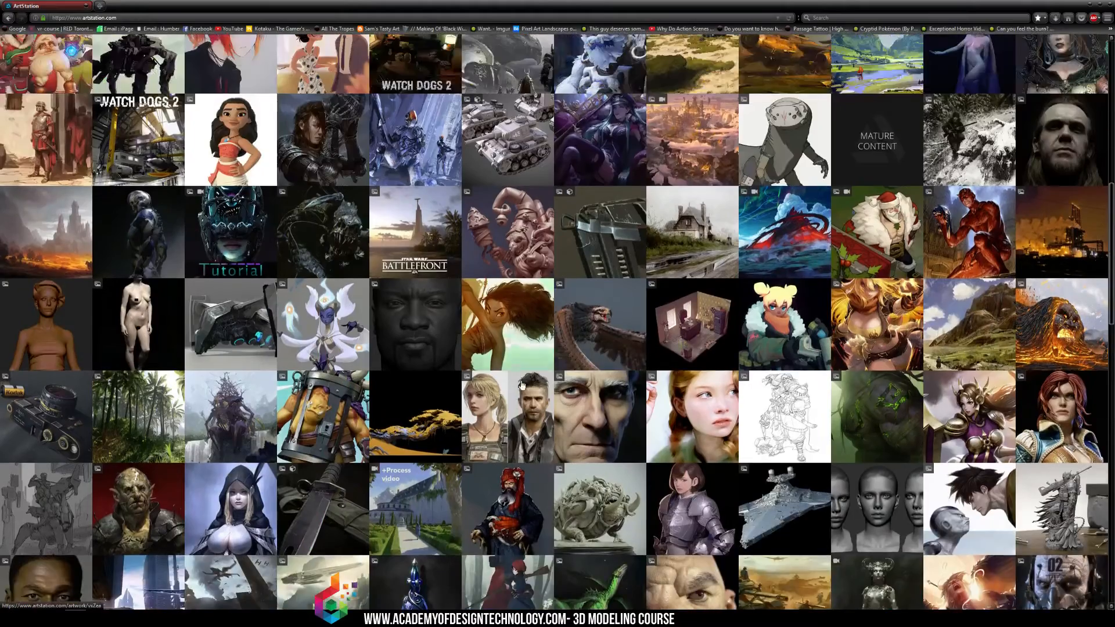
pyautogui.click(517, 340)
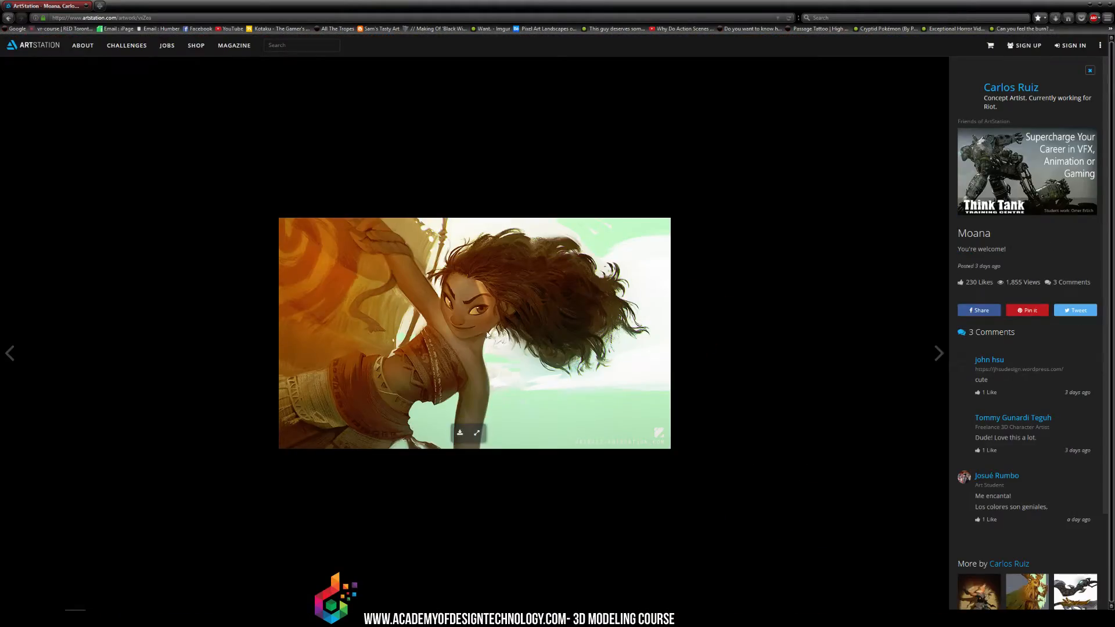
pyautogui.click(9, 18)
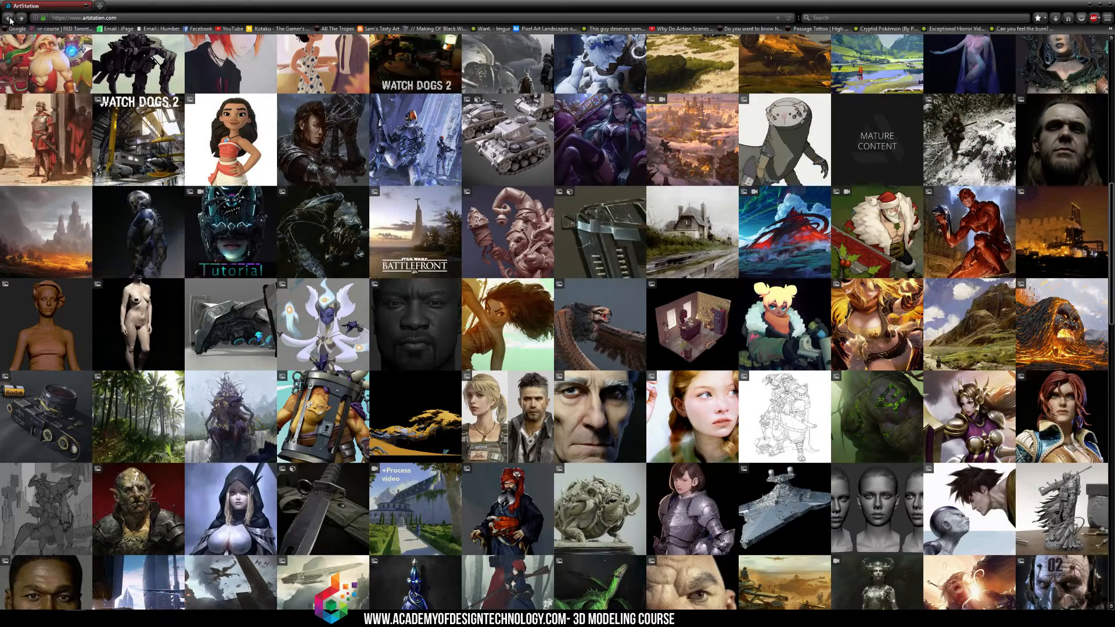
# - Open the Wingfeather Saga - Principle Cast artwork from the Picks and look through its character sheets
pyautogui.scroll(10, 41, 67)
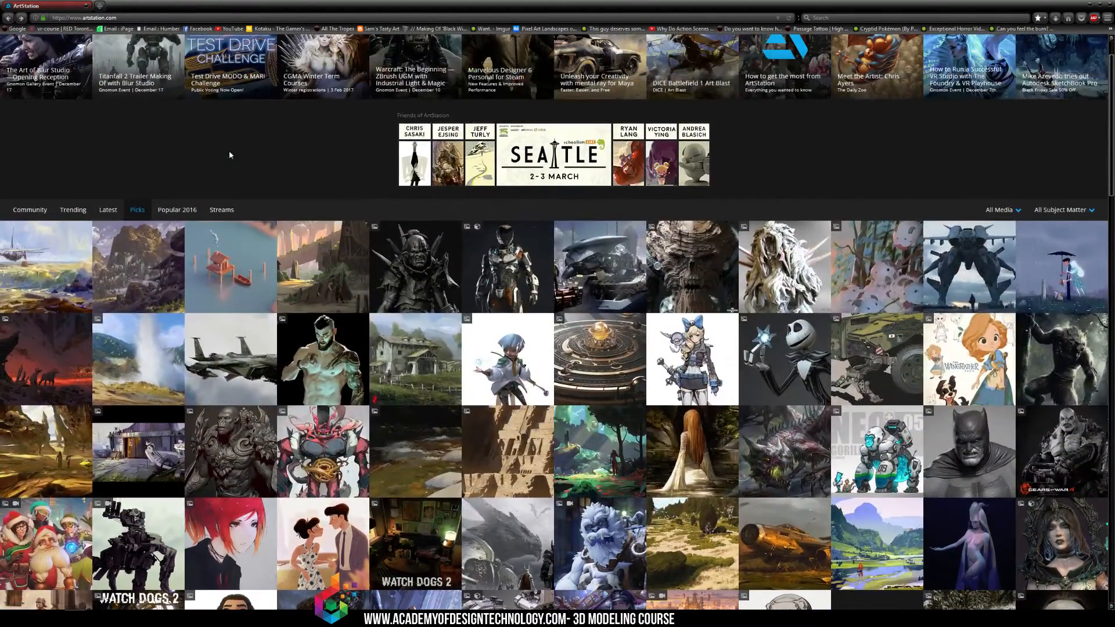
pyautogui.scroll(1, 208, 182)
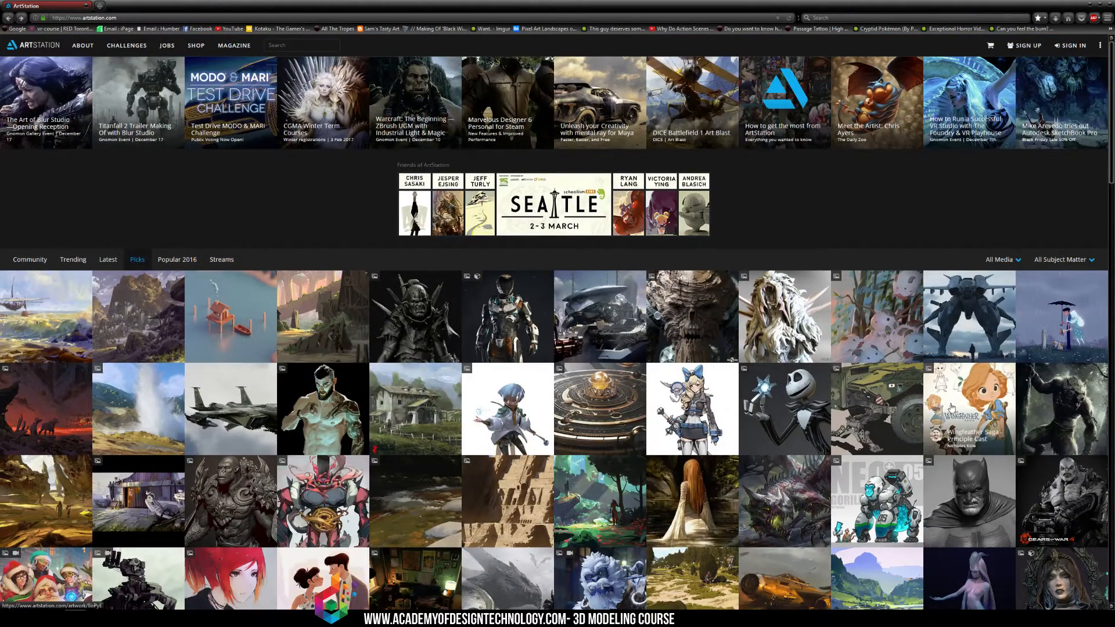
pyautogui.click(969, 424)
pyautogui.scroll(-10, 681, 328)
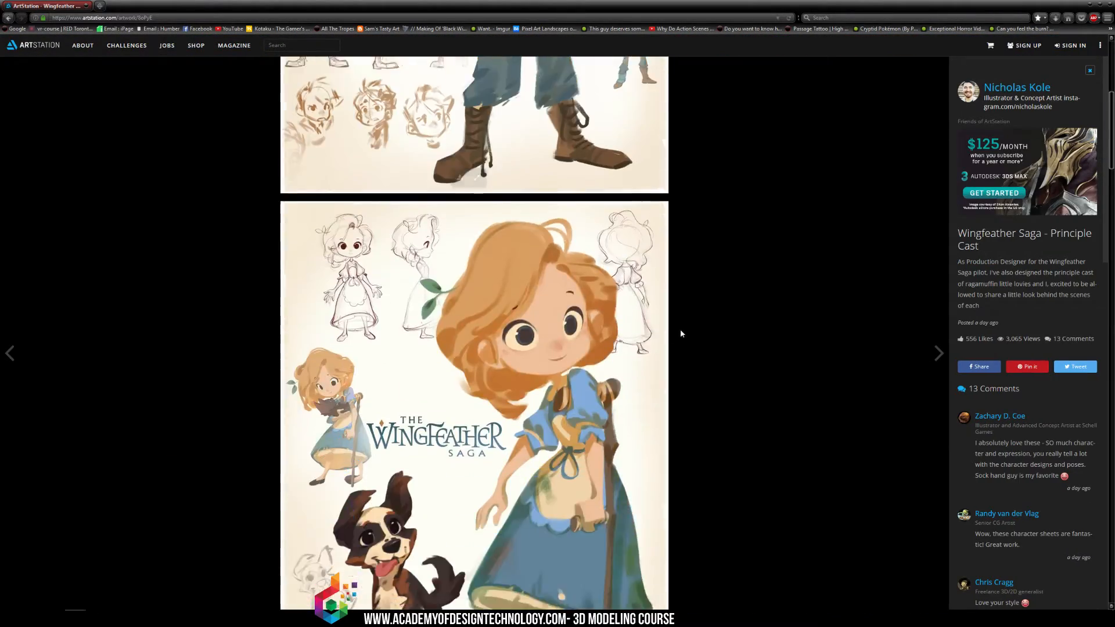
pyautogui.scroll(-8, 503, 305)
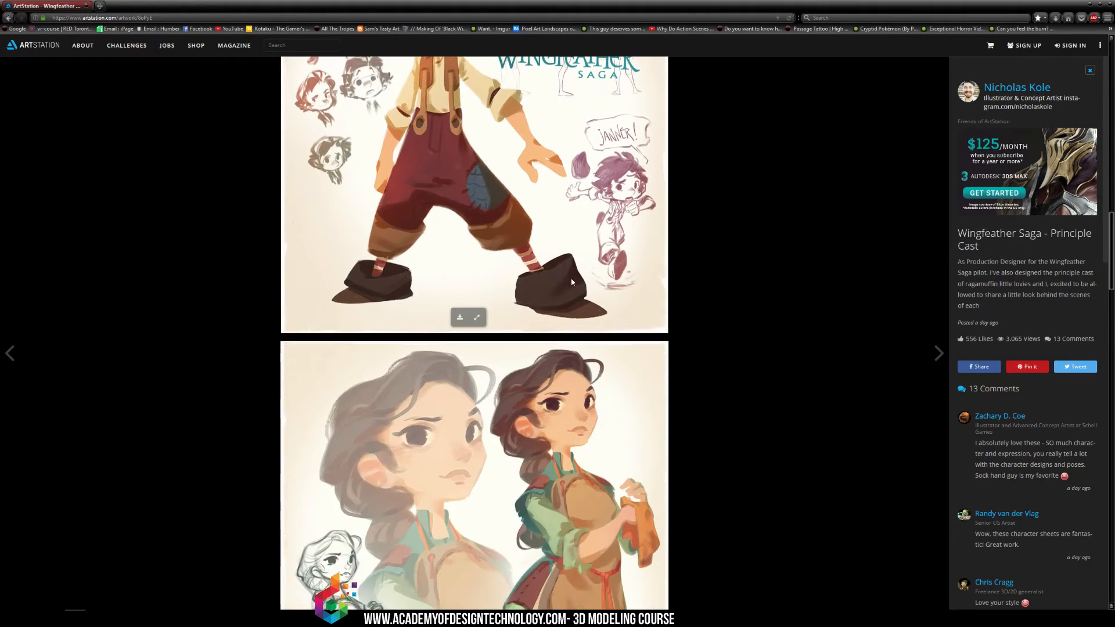
pyautogui.scroll(12, 587, 342)
pyautogui.scroll(2, 578, 378)
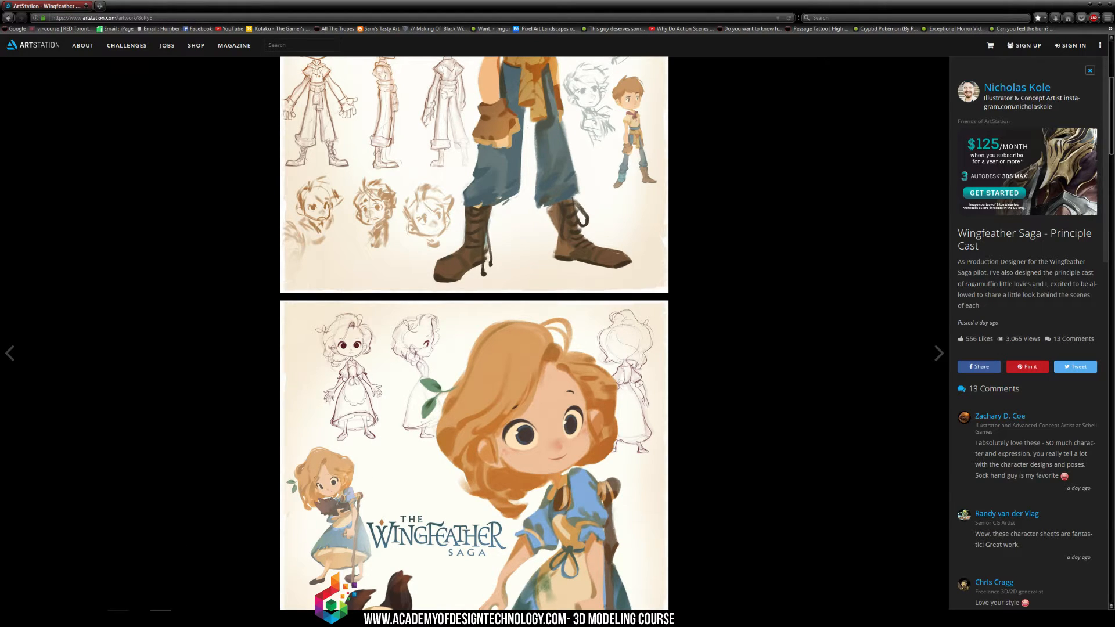
# - Switch to 3ds Max and display the Front viewport's models shaded instead of as wireframe
pyautogui.click(118, 618)
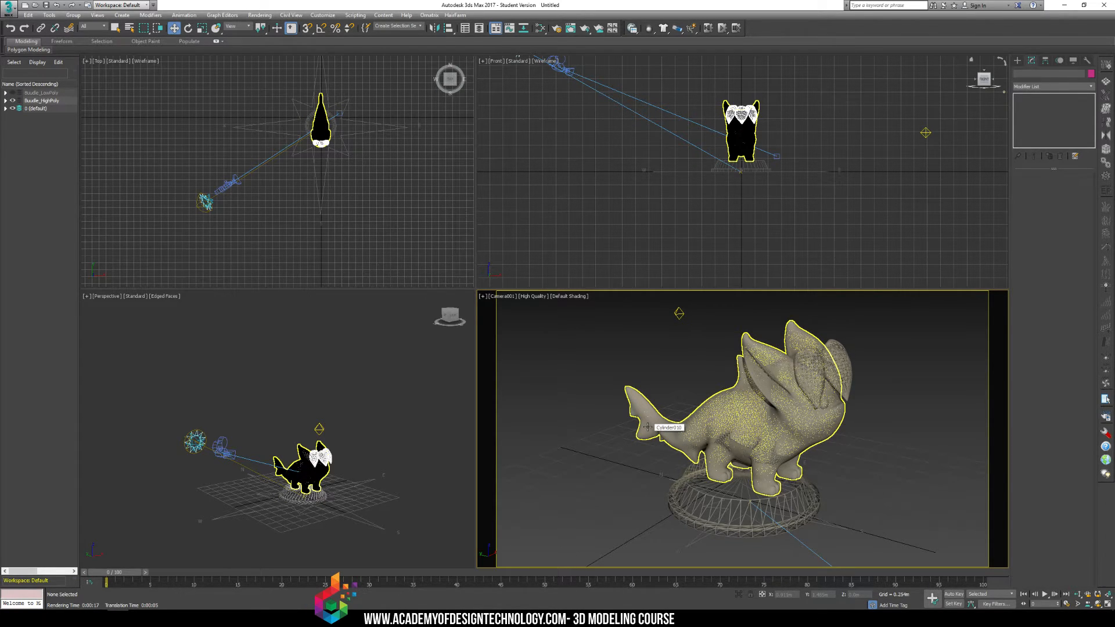
pyautogui.moveTo(777, 201); pyautogui.dragTo(764, 216, button='middle')
pyautogui.press('F3')
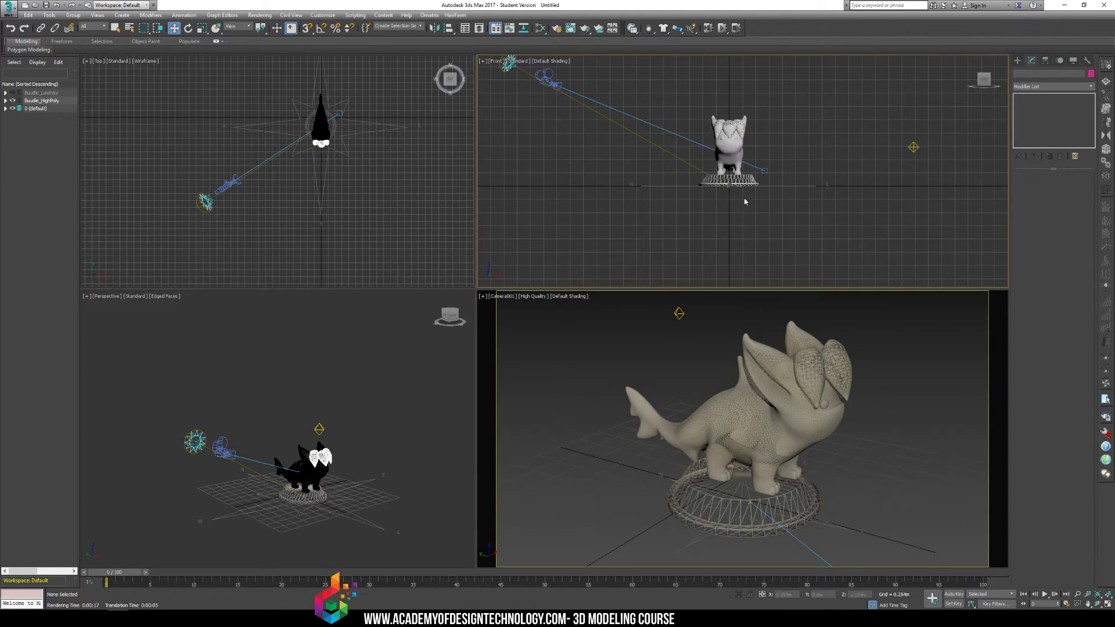
# - Make two copies of the creature's body and base in a row beside the original, turned to a side profile
pyautogui.scroll(2, 718, 160)
pyautogui.moveTo(715, 154); pyautogui.dragTo(635, 217, button='middle')
pyautogui.scroll(2, 684, 182)
pyautogui.click(685, 183)
pyautogui.keyDown('ctrl'); pyautogui.click(729, 217); pyautogui.keyUp('ctrl')
pyautogui.moveTo(635, 217)
pyautogui.keyDown('shift'); pyautogui.mouseDown()
pyautogui.moveTo(773, 217)
pyautogui.moveTo(798, 201)
pyautogui.moveTo(1077, 202)
pyautogui.mouseUp(); pyautogui.keyUp('shift')
pyautogui.click(558, 346)
pyautogui.press('e')
pyautogui.press('w')
pyautogui.click(559, 347)
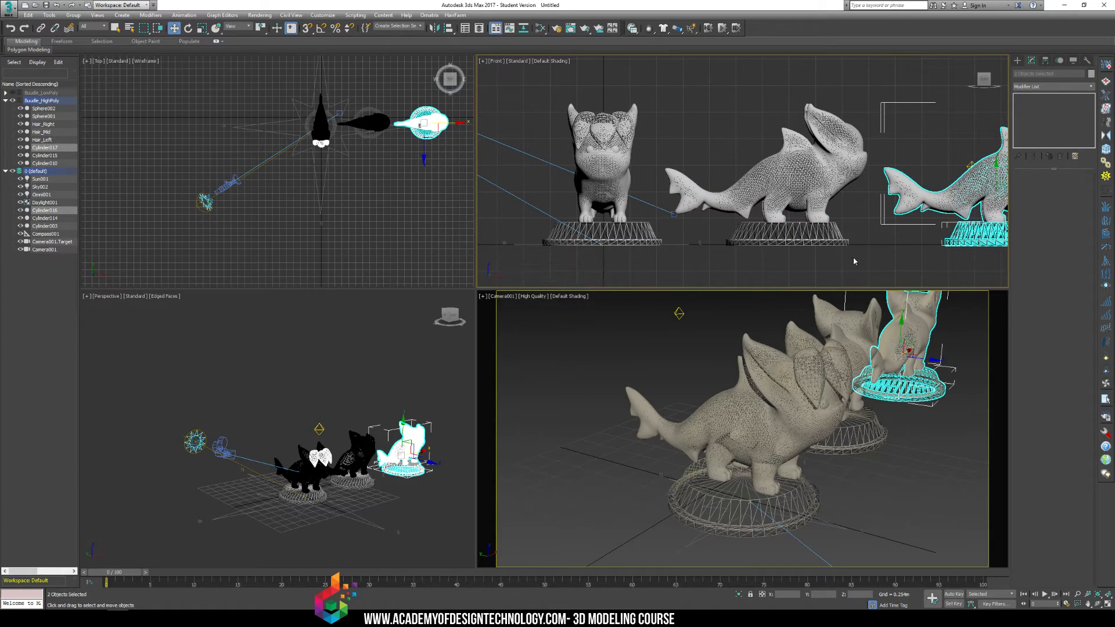
# - Rotate the farthest copy of the creature and base to a three-quarter pose and clear the selection
pyautogui.moveTo(855, 262); pyautogui.dragTo(763, 244, button='middle')
pyautogui.press('e')
pyautogui.moveTo(878, 149); pyautogui.dragTo(877, 183)
pyautogui.press('w')
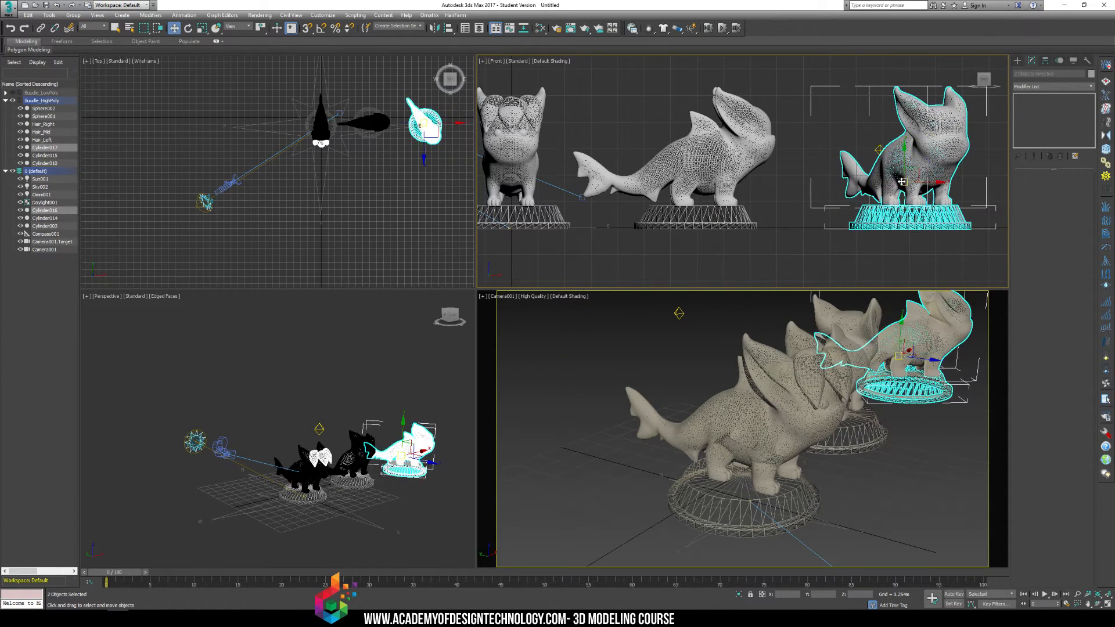
pyautogui.click(724, 191)
pyautogui.moveTo(726, 195); pyautogui.dragTo(745, 224, button='middle')
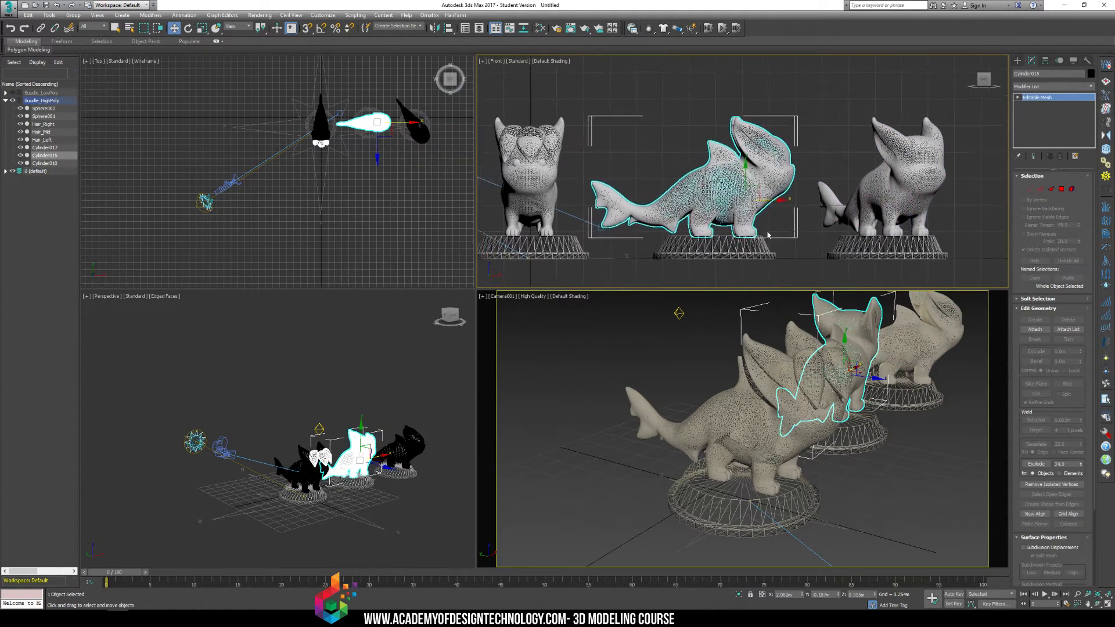
pyautogui.scroll(-2, 755, 231)
pyautogui.click(782, 256)
pyautogui.moveTo(782, 257); pyautogui.dragTo(785, 243, button='middle')
pyautogui.scroll(2, 786, 242)
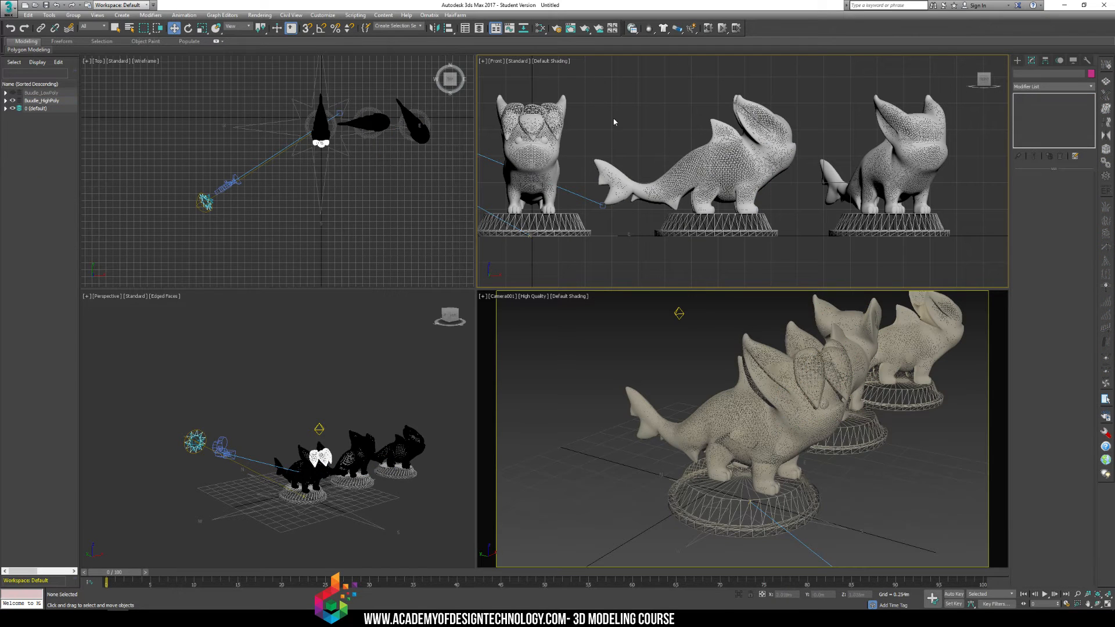
# - Show safe frames in the Front viewport and fit the three creature poses inside the frame
pyautogui.click(520, 61)
pyautogui.click(496, 61)
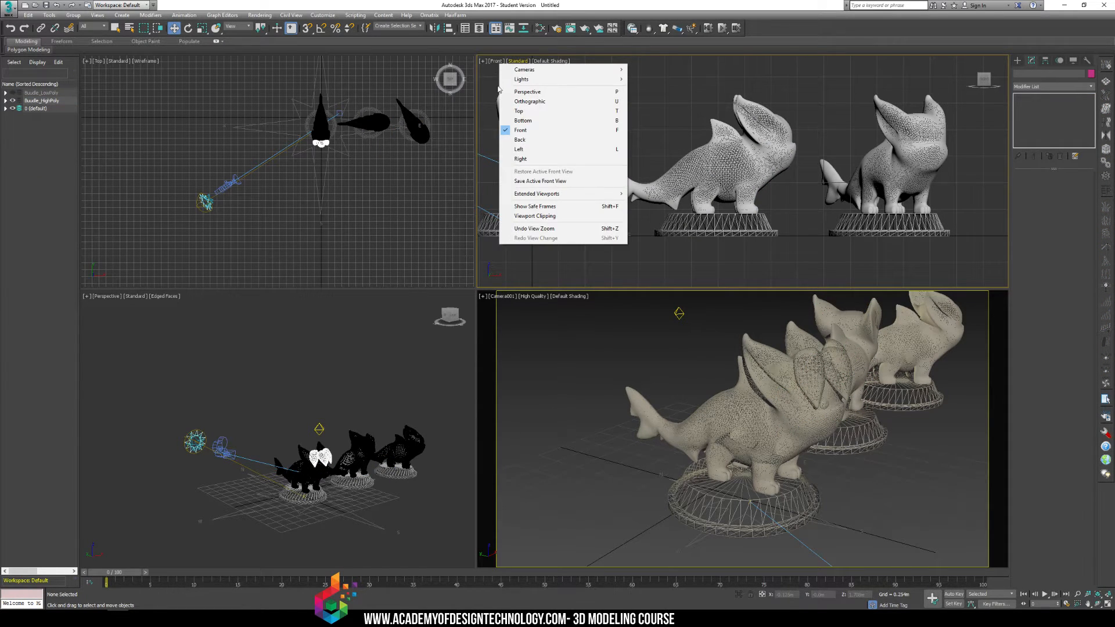
pyautogui.click(558, 206)
pyautogui.moveTo(633, 168); pyautogui.dragTo(643, 192, button='middle')
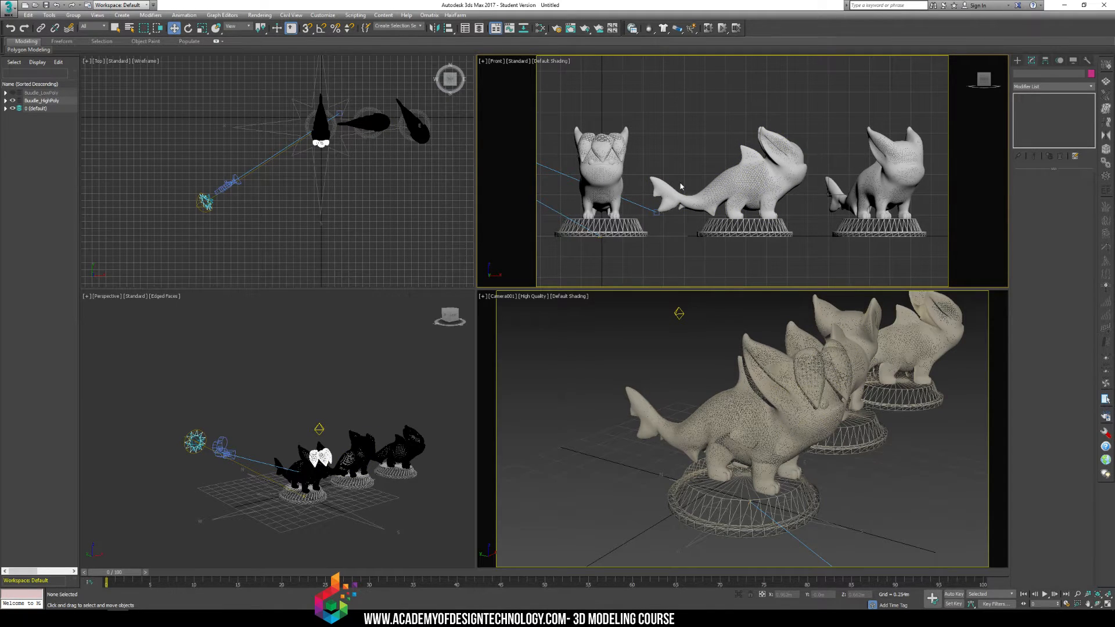
# - Undo the copies and rotations so only the original creature and its base remain
pyautogui.hotkey('ctrl', 'z')
pyautogui.hotkey('ctrl', 'z')
pyautogui.hotkey('ctrl', 'z')
pyautogui.hotkey('ctrl', 'z')
pyautogui.hotkey('ctrl', 'z')
pyautogui.hotkey('ctrl', 'z')
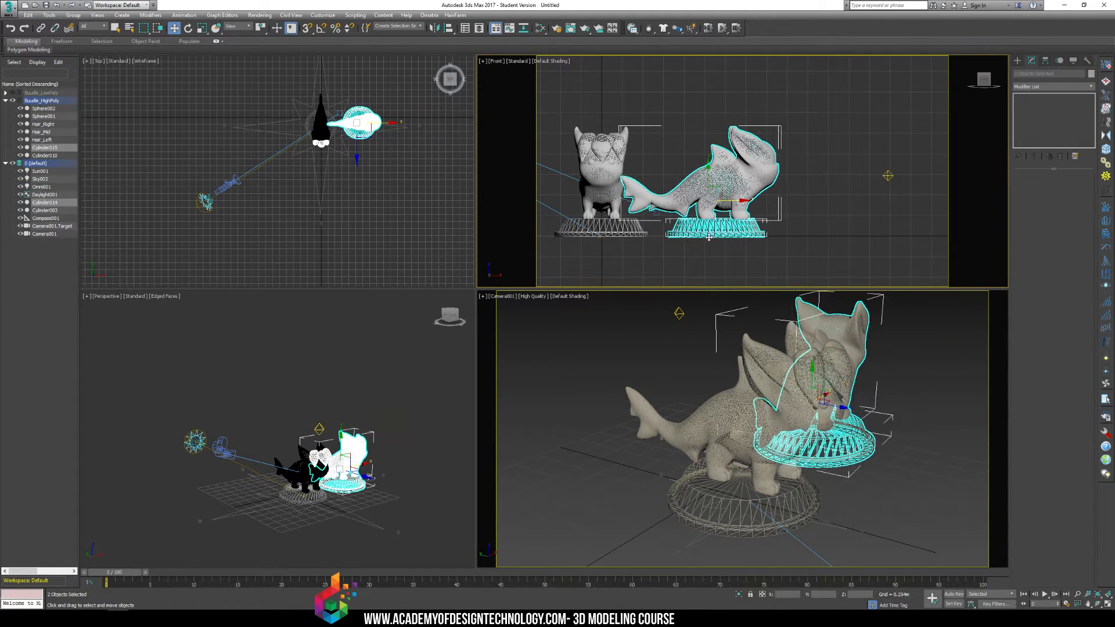
pyautogui.hotkey('ctrl', 'z')
pyautogui.moveTo(644, 155); pyautogui.dragTo(823, 159, button='middle')
pyautogui.scroll(-3, 685, 124)
pyautogui.moveTo(685, 125); pyautogui.dragTo(657, 125, button='middle')
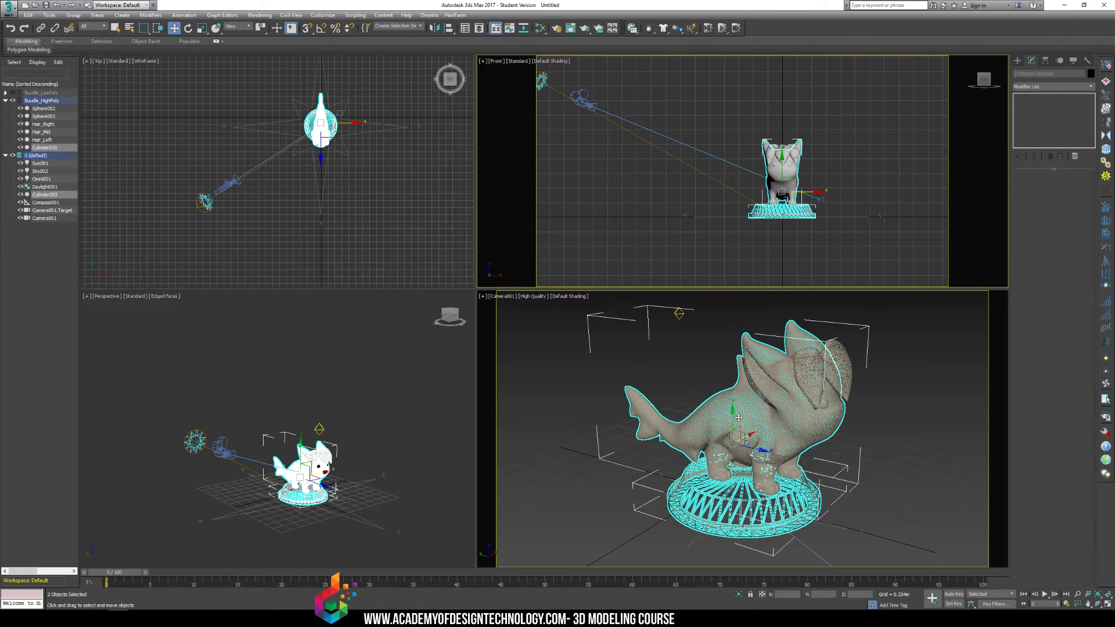
# - Try rotating the creature's body and base in the camera view, and undo the rotation
pyautogui.keyDown('alt'); pyautogui.moveTo(171, 449); pyautogui.dragTo(291, 407, button='middle'); pyautogui.keyUp('alt')
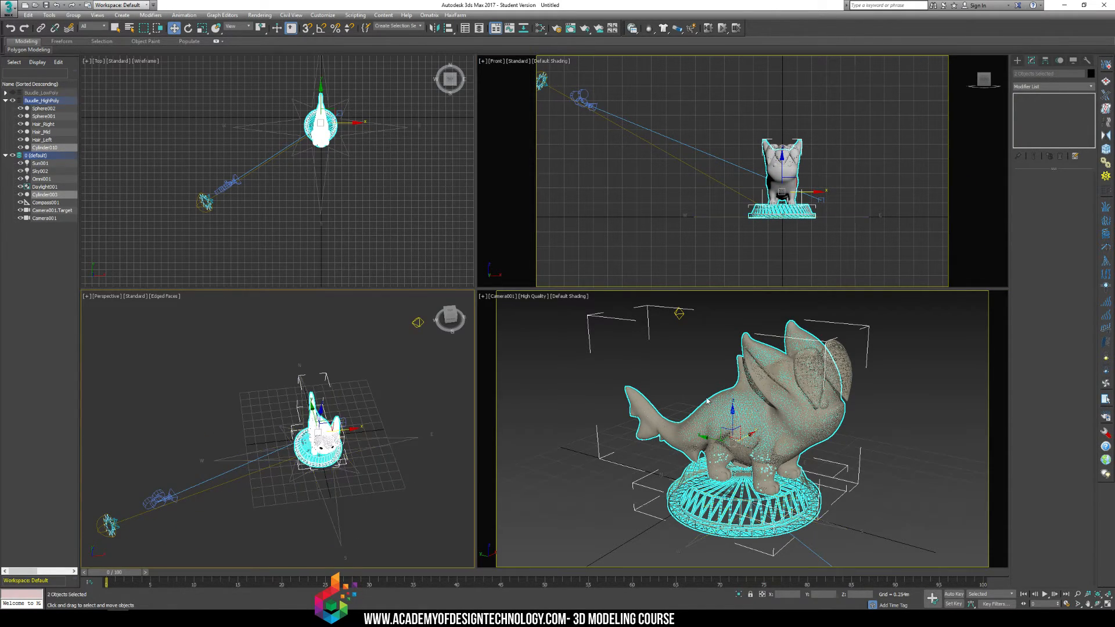
pyautogui.moveTo(807, 435)
pyautogui.mouseDown(button='middle')
pyautogui.moveTo(743, 438)
pyautogui.moveTo(824, 430)
pyautogui.moveTo(805, 440)
pyautogui.mouseUp(button='middle')
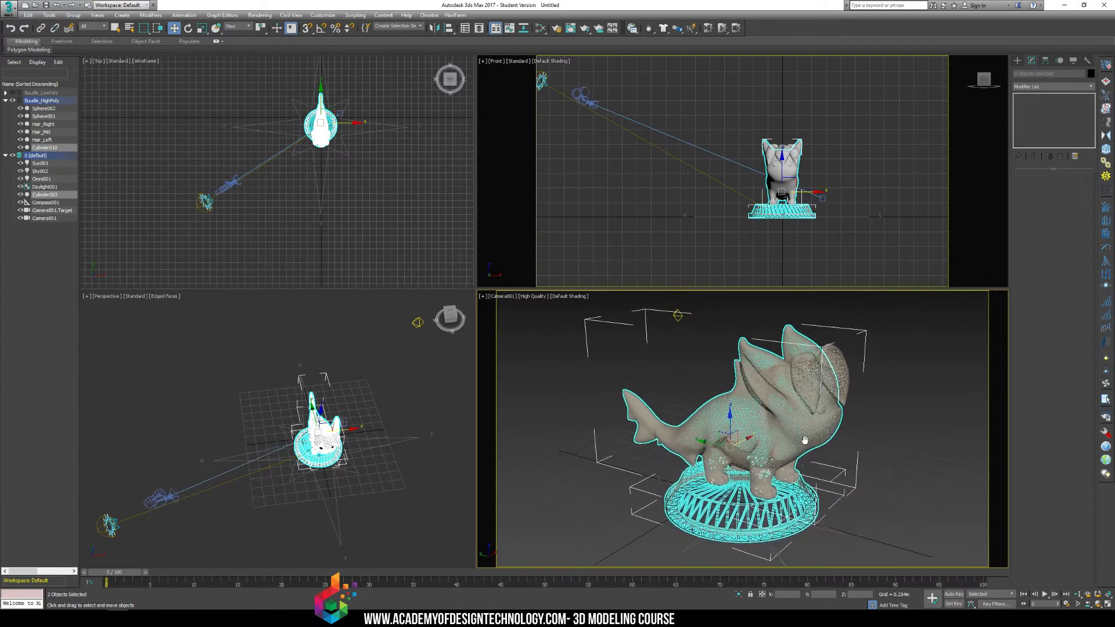
pyautogui.press('e')
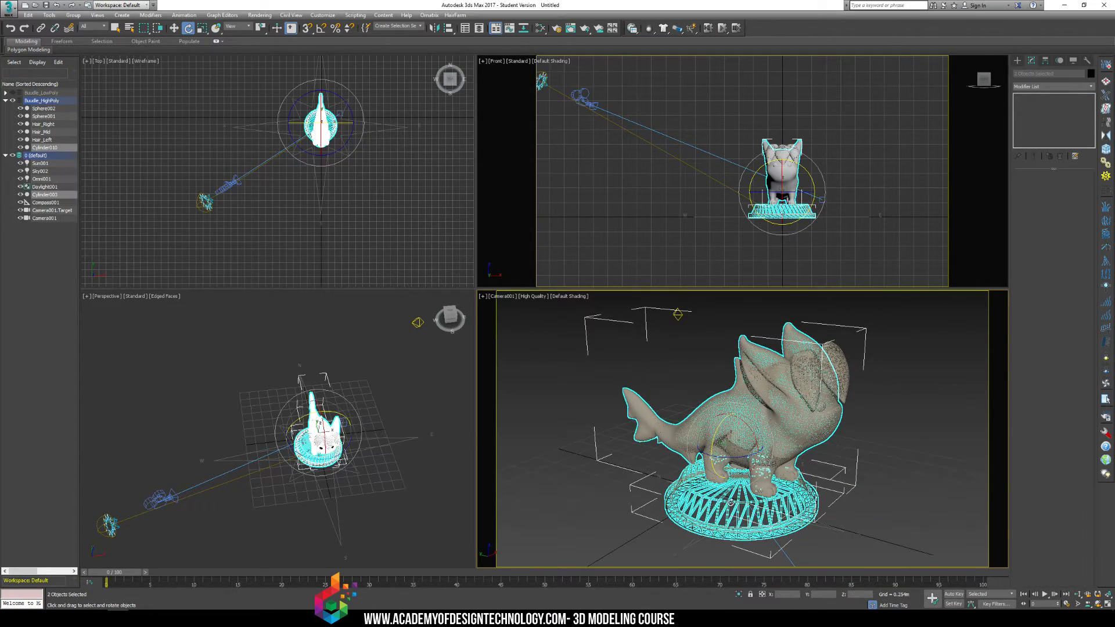
pyautogui.moveTo(742, 457); pyautogui.dragTo(842, 387)
pyautogui.hotkey('ctrl', 'z')
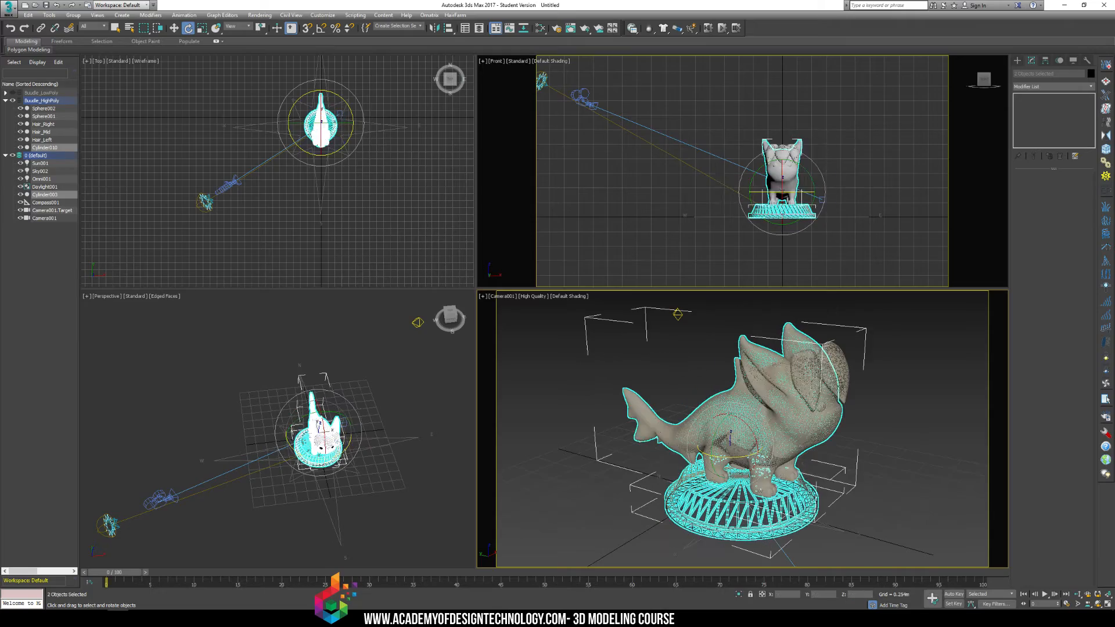
# - Copy the whole creature with its base beside the original in the Front viewport and turn the copy to a side profile
pyautogui.keyDown('ctrl'); pyautogui.moveTo(889, 353); pyautogui.dragTo(638, 401); pyautogui.keyUp('ctrl')
pyautogui.hotkey('ctrl', 'z')
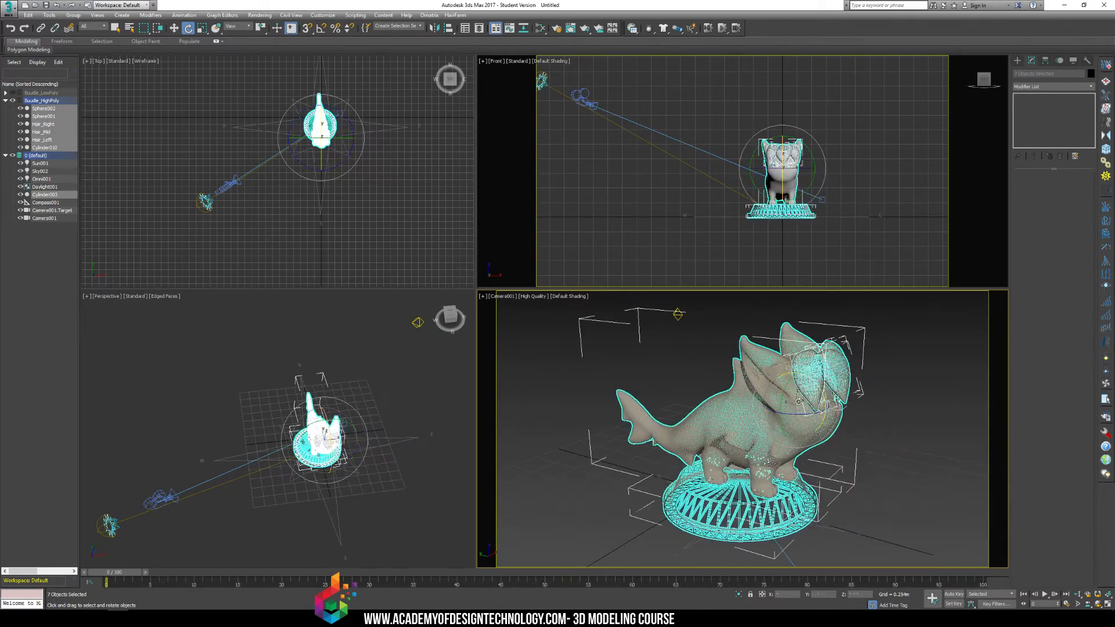
pyautogui.moveTo(798, 401); pyautogui.dragTo(790, 406)
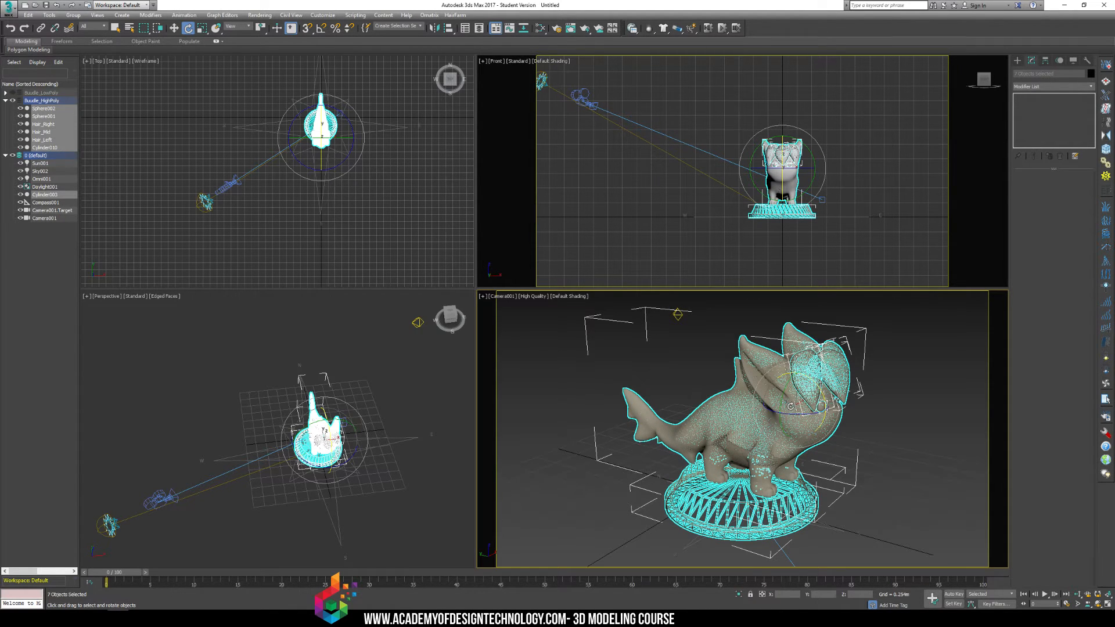
pyautogui.press('w')
pyautogui.moveTo(818, 197)
pyautogui.keyDown('shift'); pyautogui.mouseDown()
pyautogui.moveTo(936, 197)
pyautogui.moveTo(952, 166)
pyautogui.mouseUp(); pyautogui.keyUp('shift')
pyautogui.click(549, 345)
pyautogui.press('e')
pyautogui.press('w')
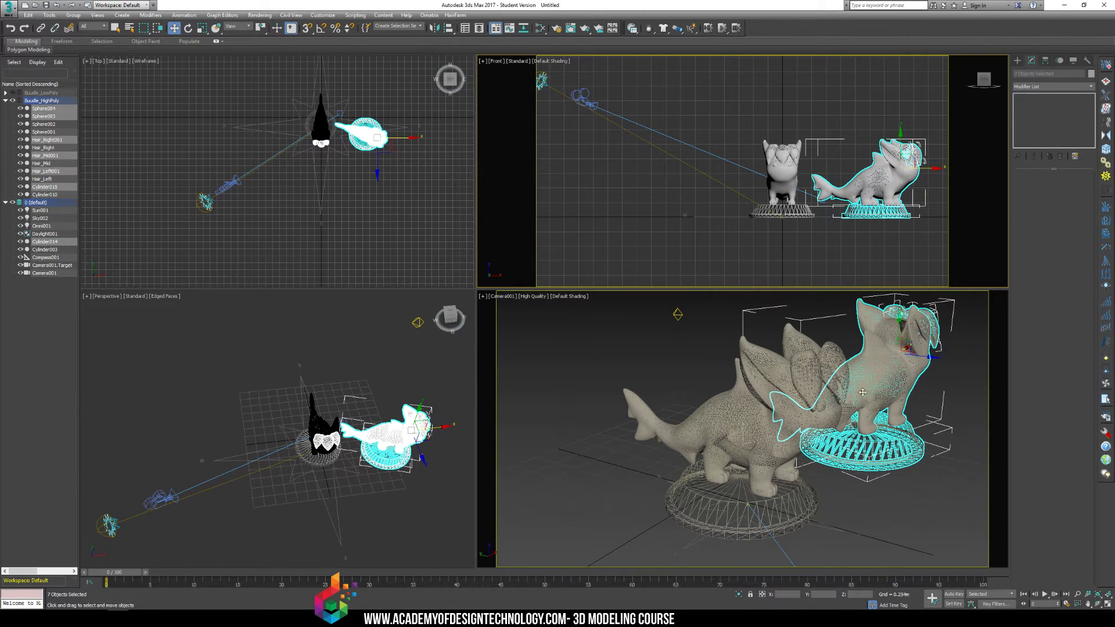
# - Switch the Front viewport to High Quality display and clear the selection, framing both creatures in the view
pyautogui.moveTo(840, 173); pyautogui.dragTo(703, 169, button='middle')
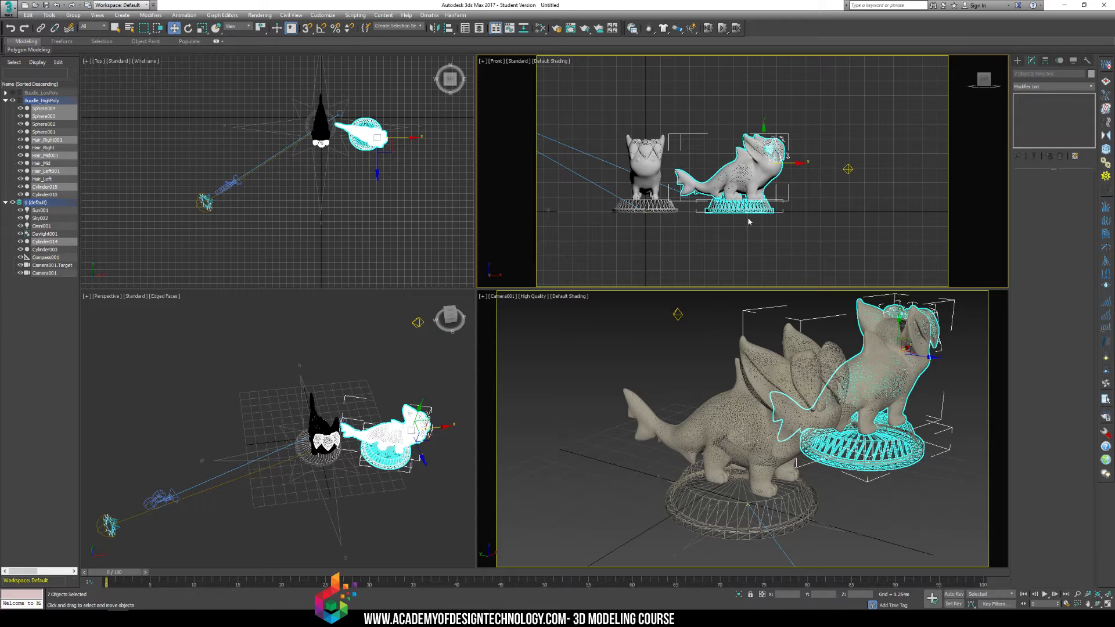
pyautogui.scroll(3, 743, 127)
pyautogui.click(518, 60)
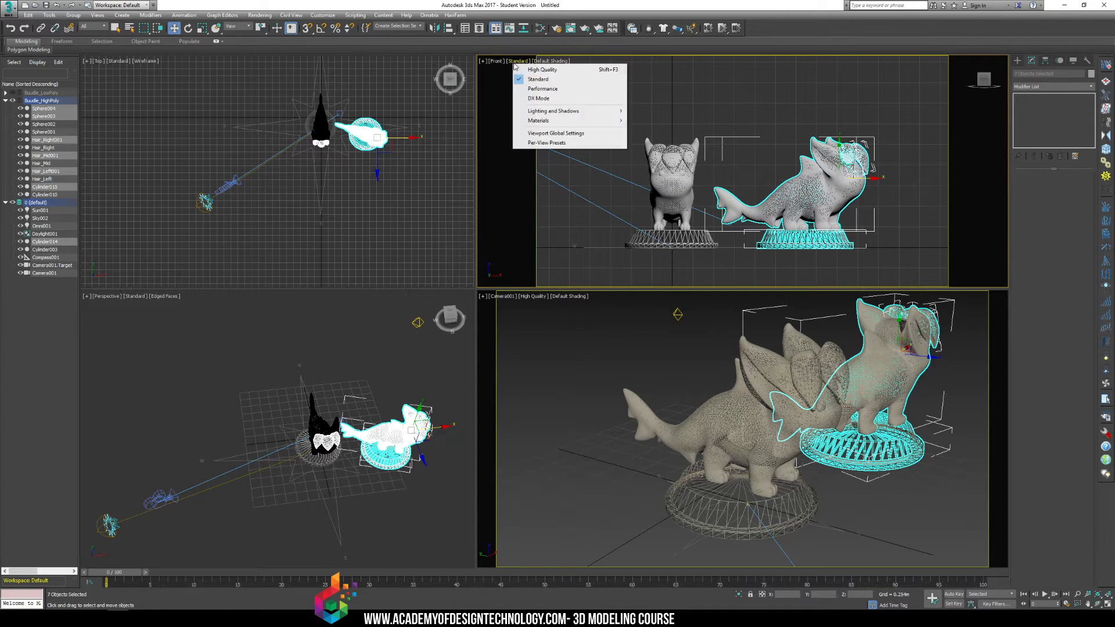
pyautogui.click(540, 68)
pyautogui.click(758, 136)
pyautogui.press('F3')
pyautogui.press('F3')
pyautogui.press('F3')
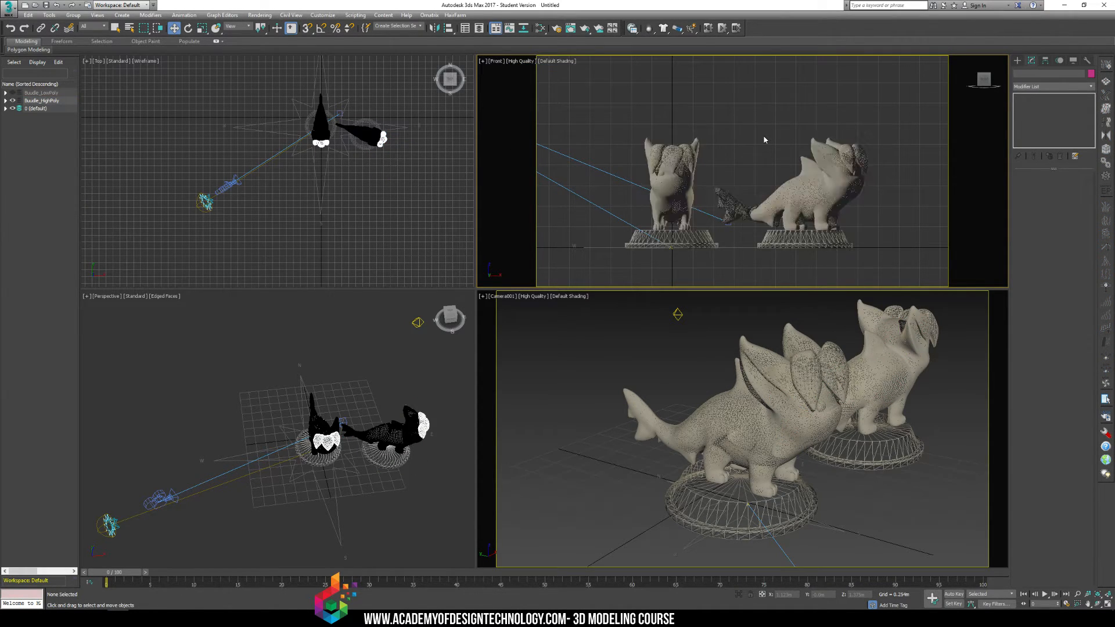
pyautogui.press('F3')
pyautogui.scroll(2, 717, 159)
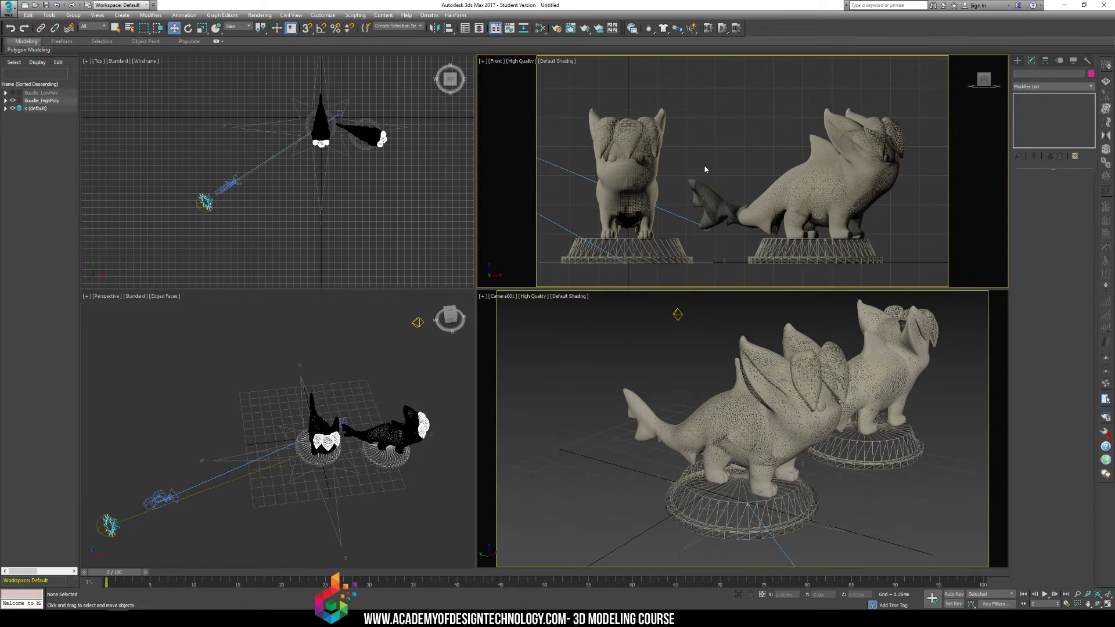
# - Check the Standard material's parameters in the material editor and close the editor
pyautogui.press('m')
pyautogui.click(503, 156)
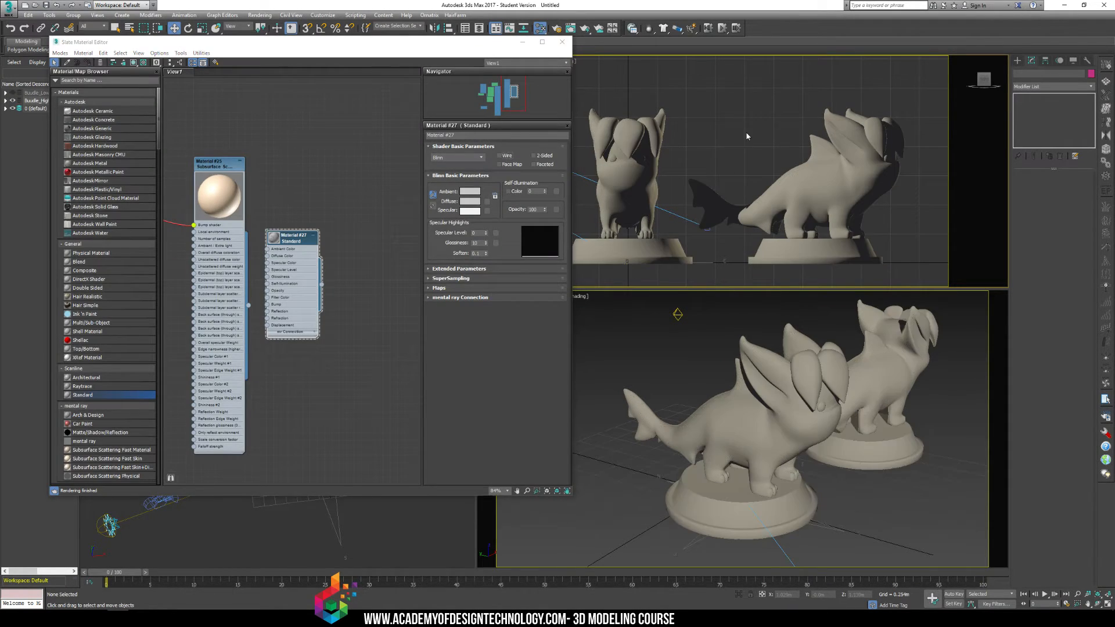
pyautogui.click(562, 42)
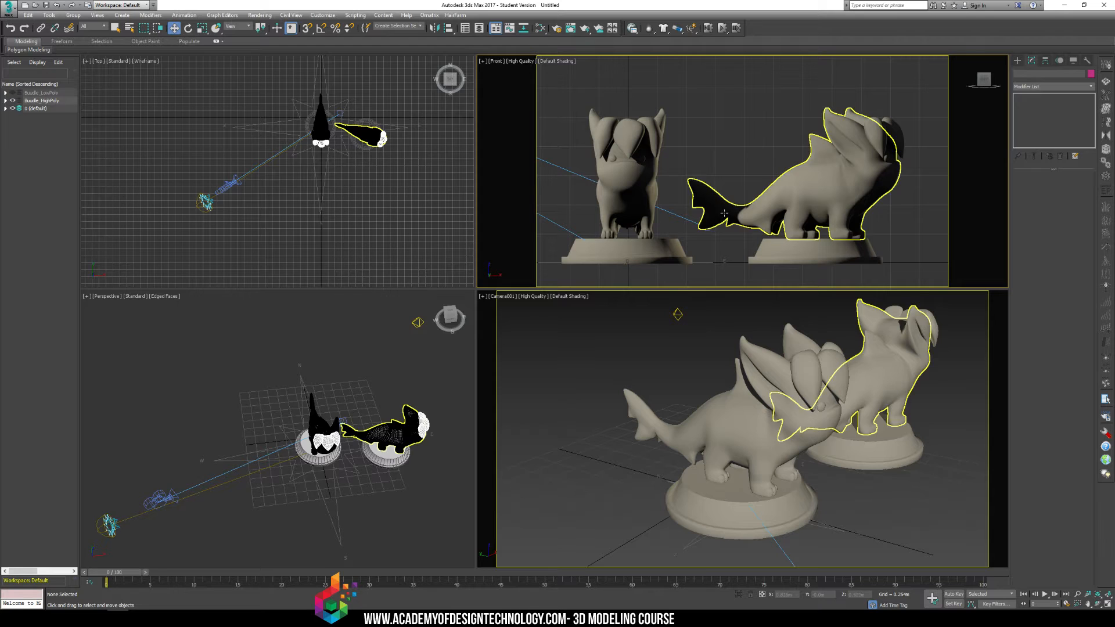
# - Try rotating the complete side-profile creature copy with its base in the Front viewport, and clear the selection
pyautogui.click(794, 213)
pyautogui.press('e')
pyautogui.moveTo(787, 93); pyautogui.dragTo(896, 273)
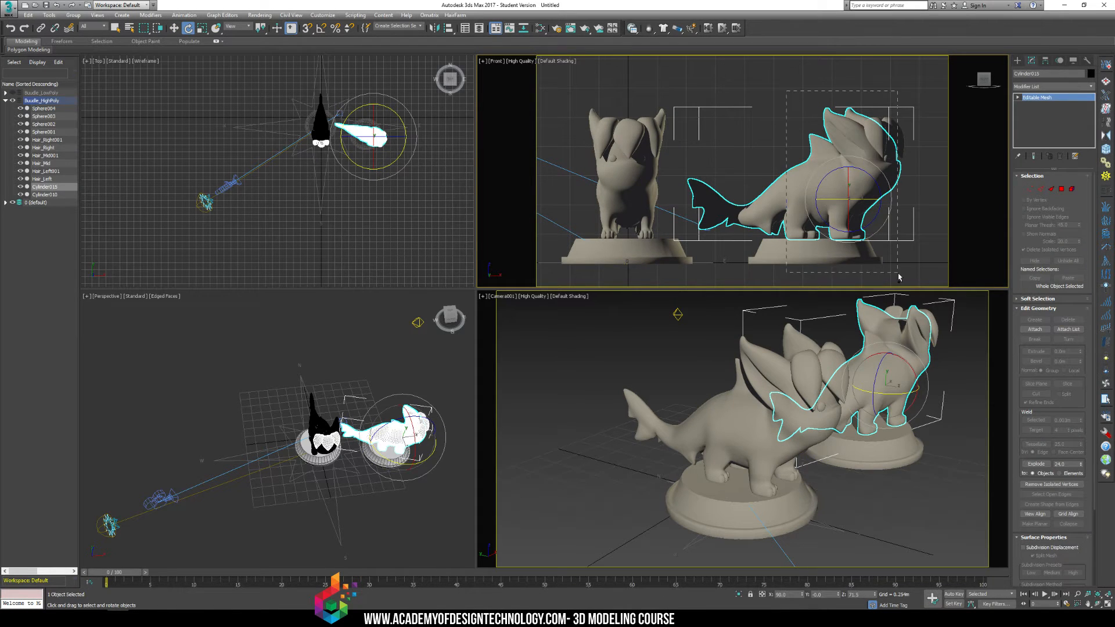
pyautogui.moveTo(886, 168); pyautogui.dragTo(860, 167)
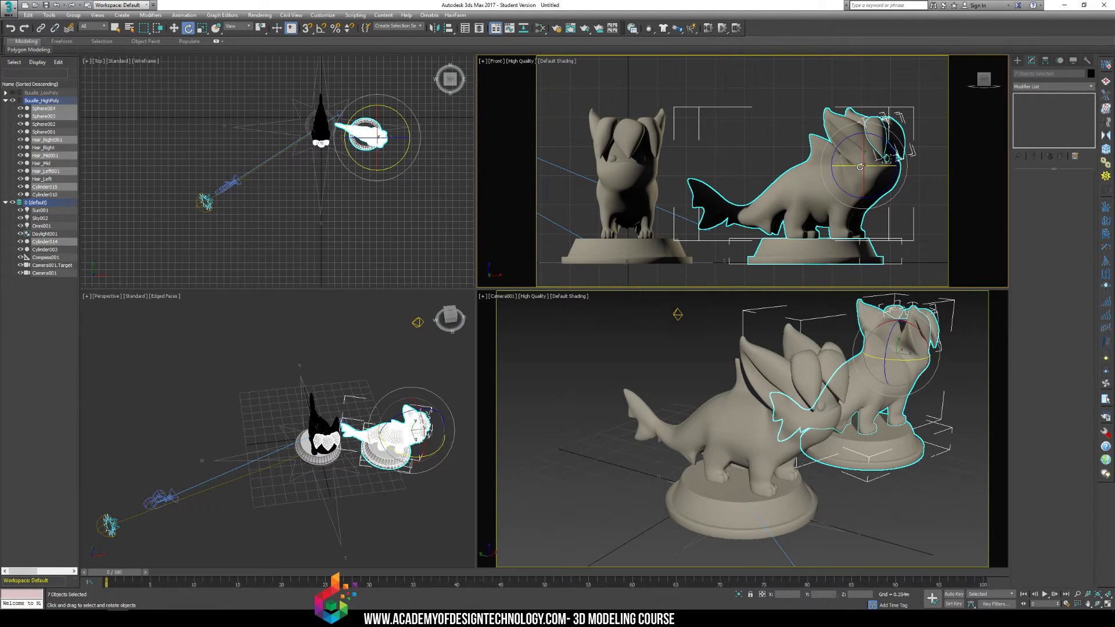
pyautogui.click(708, 101)
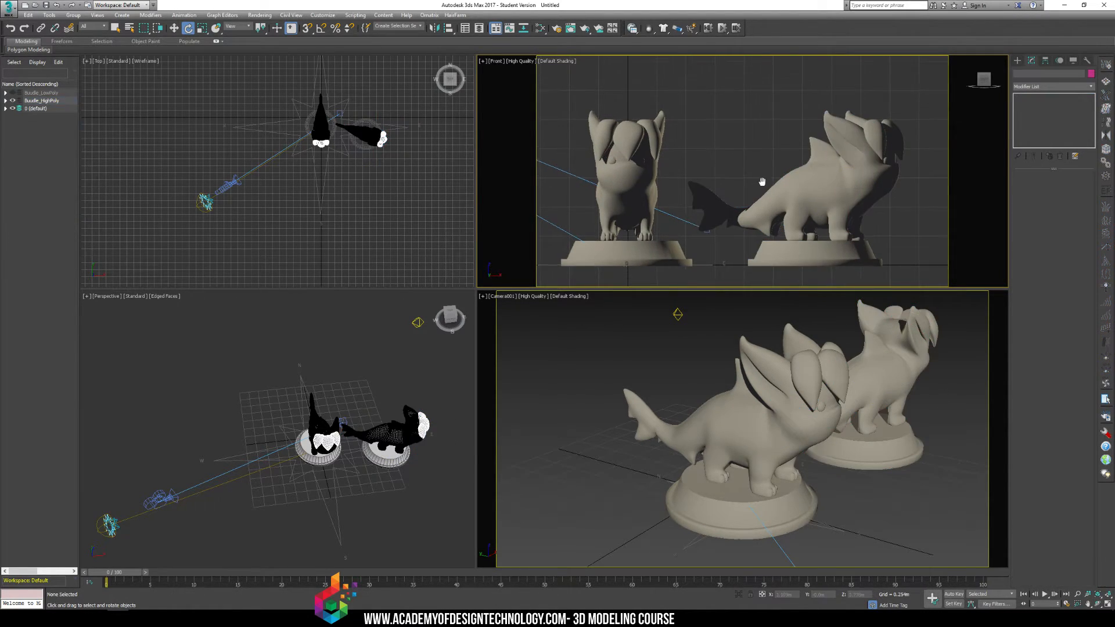
# - Delete all parts of the creature copy and orbit the camera to a three-quarter front view of the original creature
pyautogui.scroll(-2, 772, 203)
pyautogui.click(804, 192)
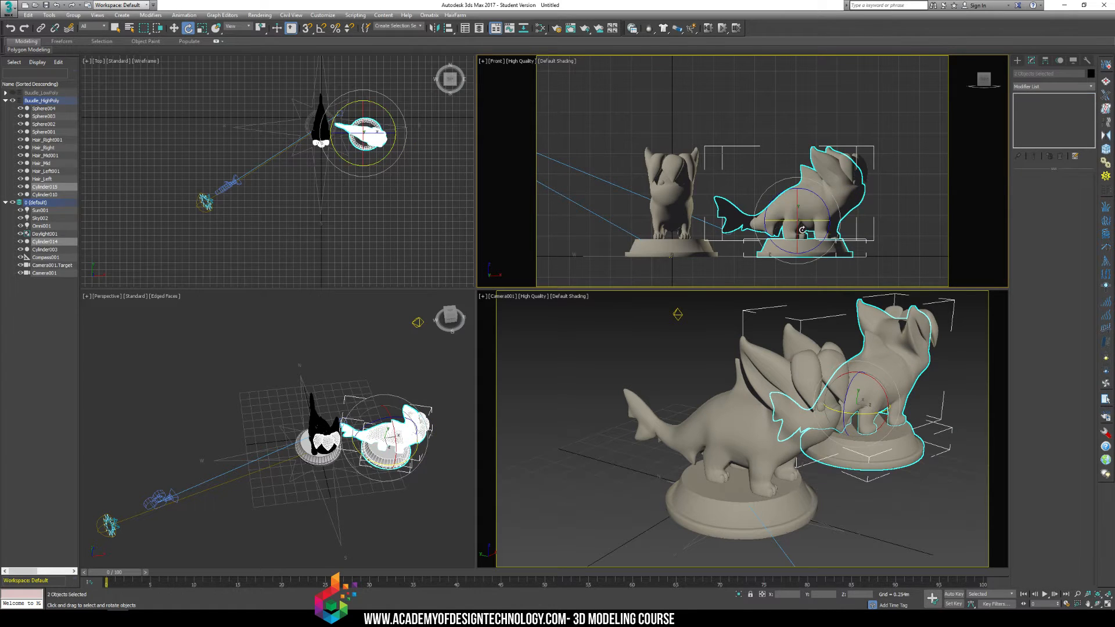
pyautogui.press('Delete')
pyautogui.moveTo(807, 120); pyautogui.dragTo(877, 214)
pyautogui.moveTo(803, 385); pyautogui.dragTo(800, 384, button='middle')
pyautogui.click(1097, 605)
pyautogui.moveTo(751, 423); pyautogui.dragTo(872, 418)
pyautogui.press('e')
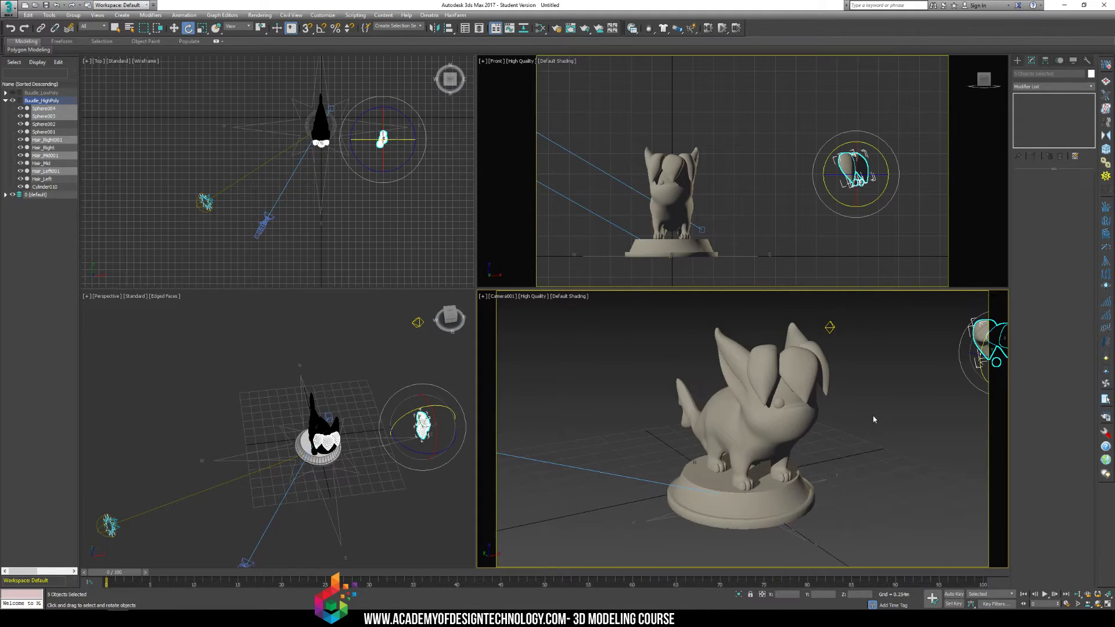
pyautogui.click(875, 408)
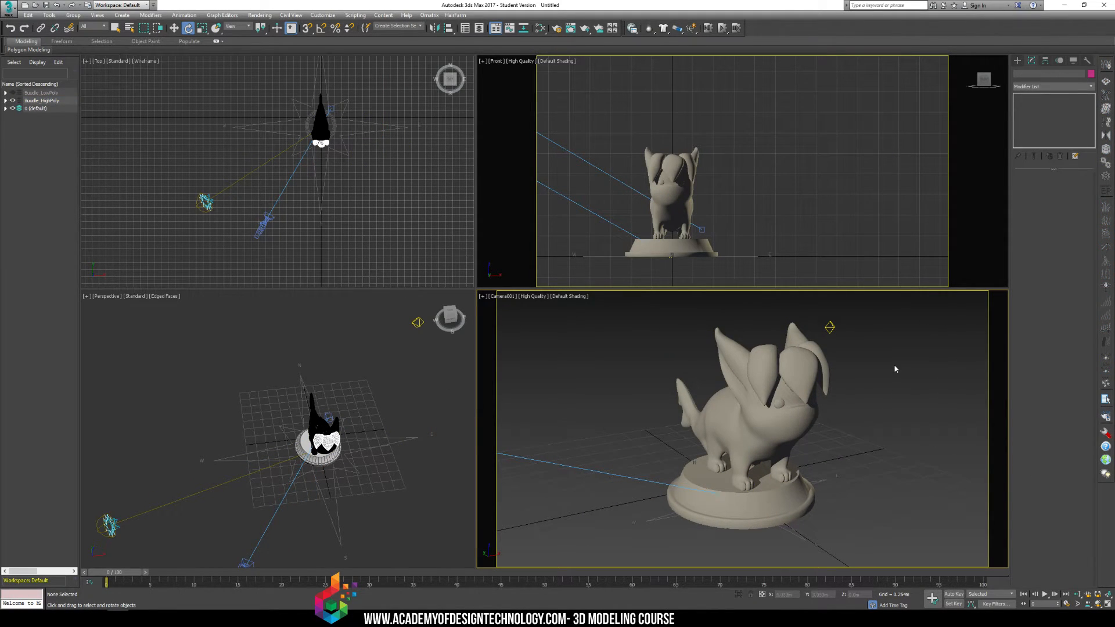
# - Render the camera view and inspect the creature's face and hair up close in the rendered image
pyautogui.hotkey('shift', 'q')
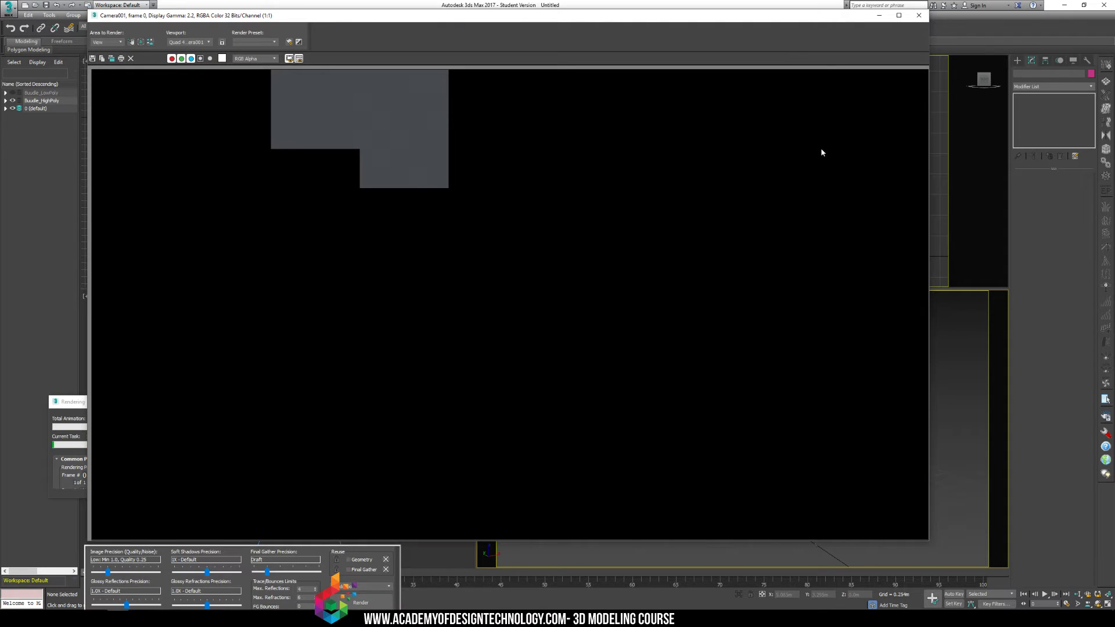
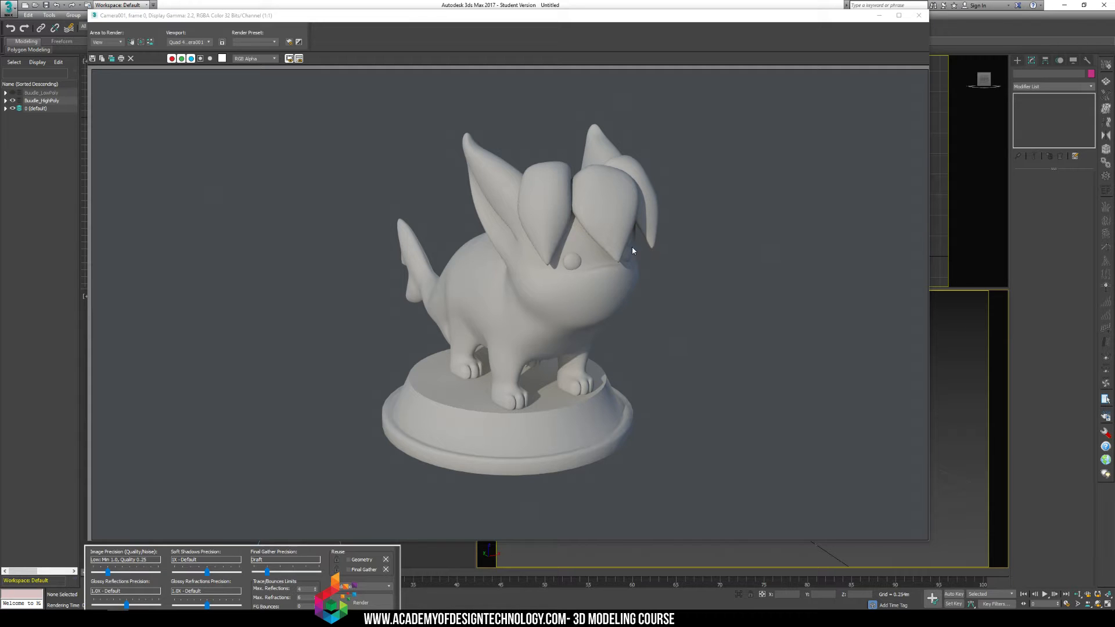
pyautogui.scroll(1, 598, 266)
pyautogui.moveTo(513, 237); pyautogui.dragTo(565, 328, button='middle')
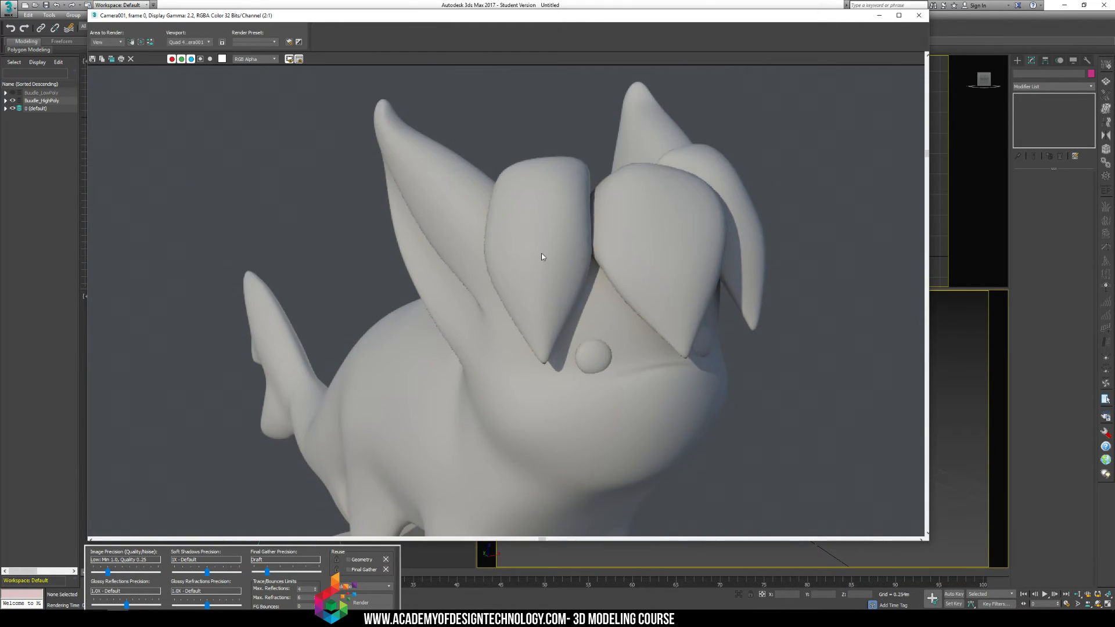
pyautogui.scroll(-1, 542, 253)
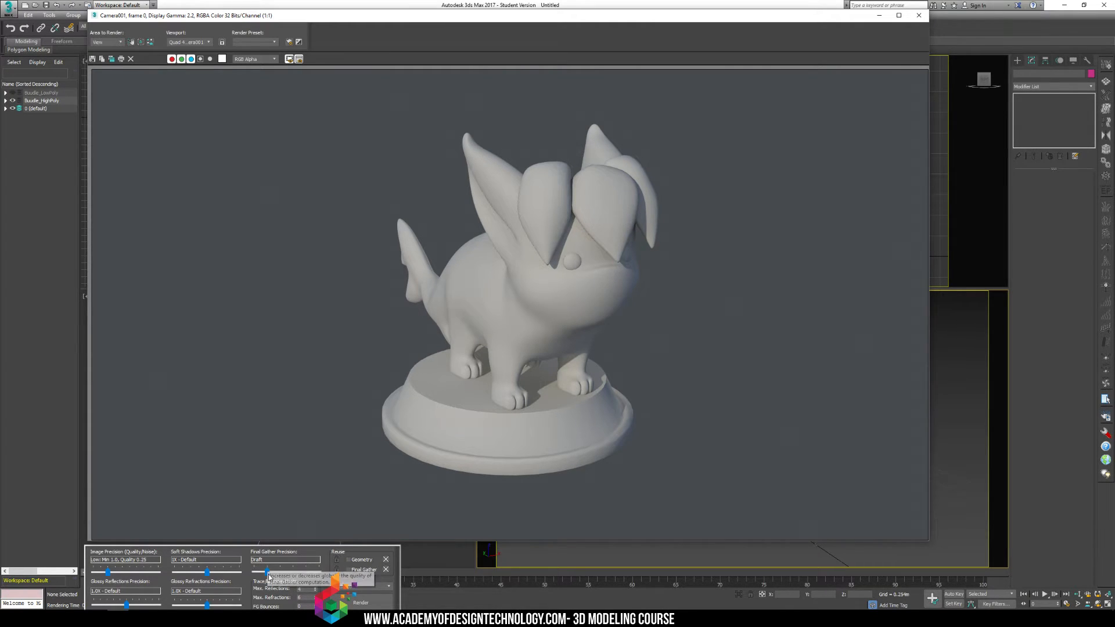
# - Set the Final Gather Precision to Very High and close the rendered image
pyautogui.moveTo(265, 571); pyautogui.dragTo(325, 574)
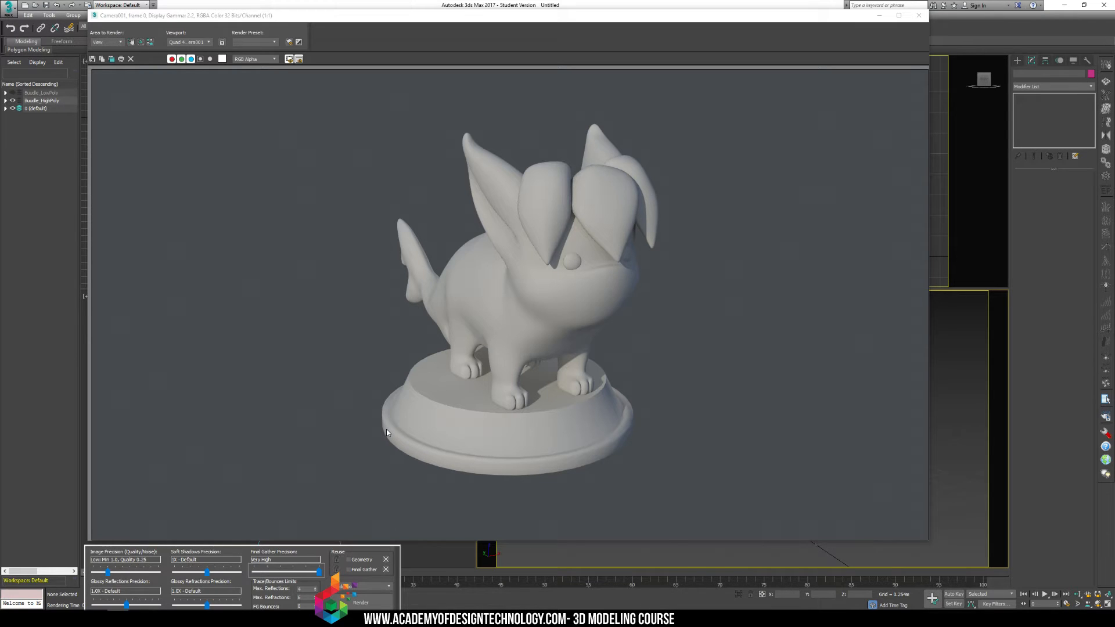
pyautogui.click(918, 15)
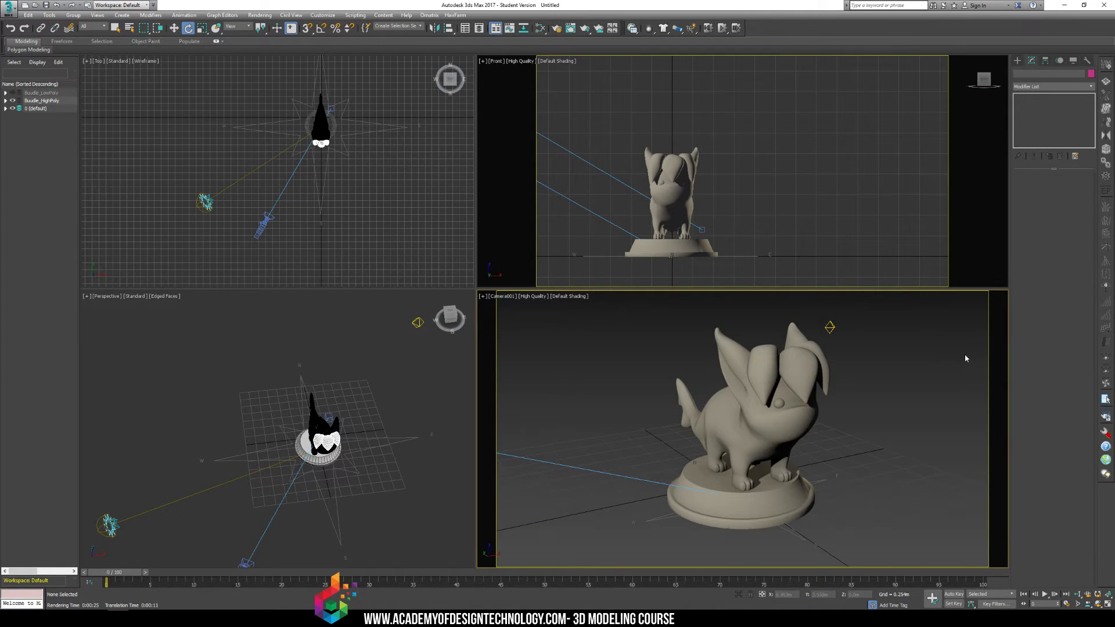
# - Open the recent scene Body14.max without saving the current one, adopting the file's unit scale
pyautogui.click(8, 8)
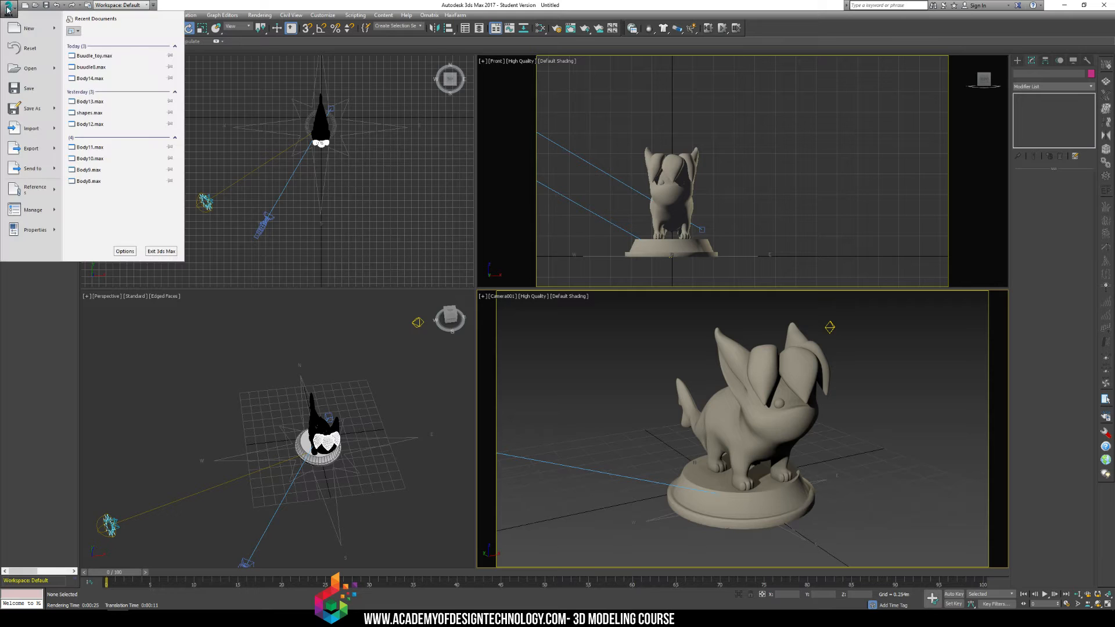
pyautogui.click(125, 78)
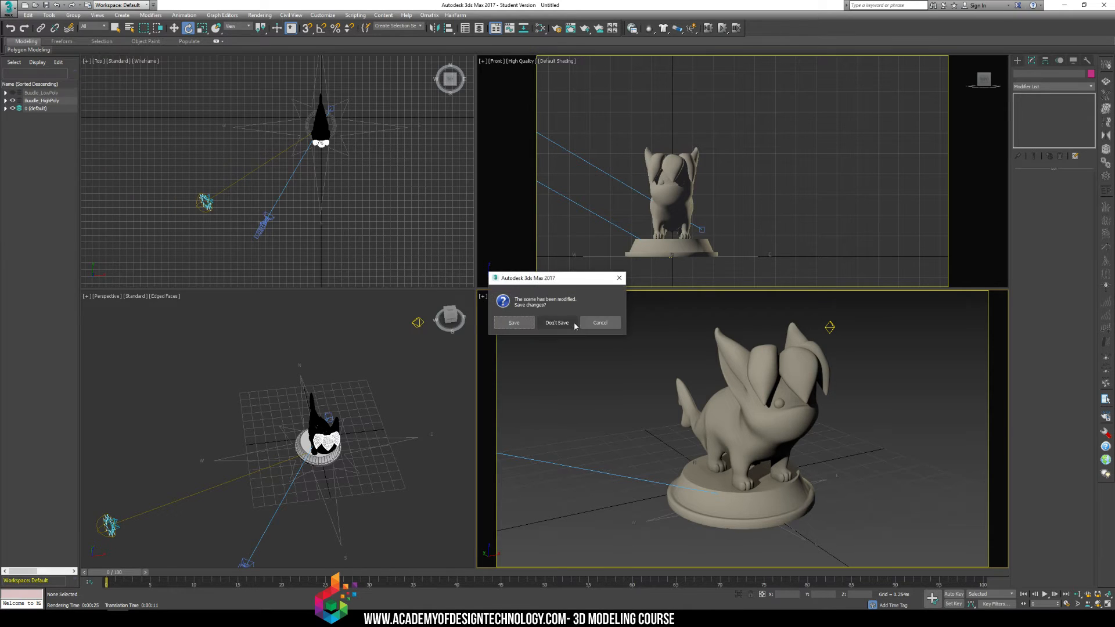
pyautogui.click(574, 326)
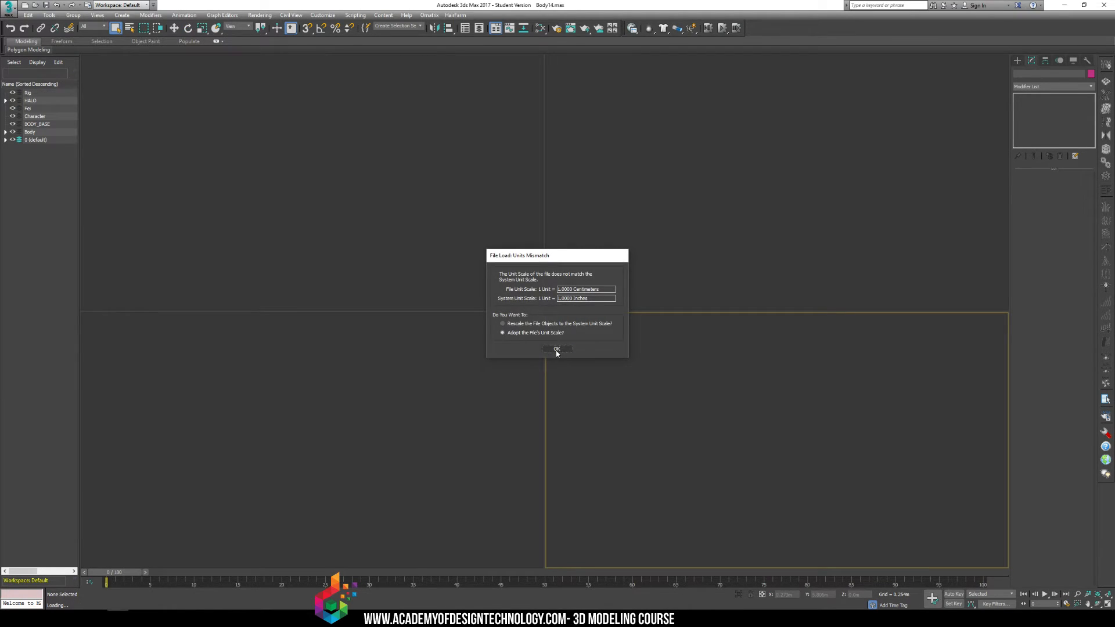
pyautogui.click(556, 350)
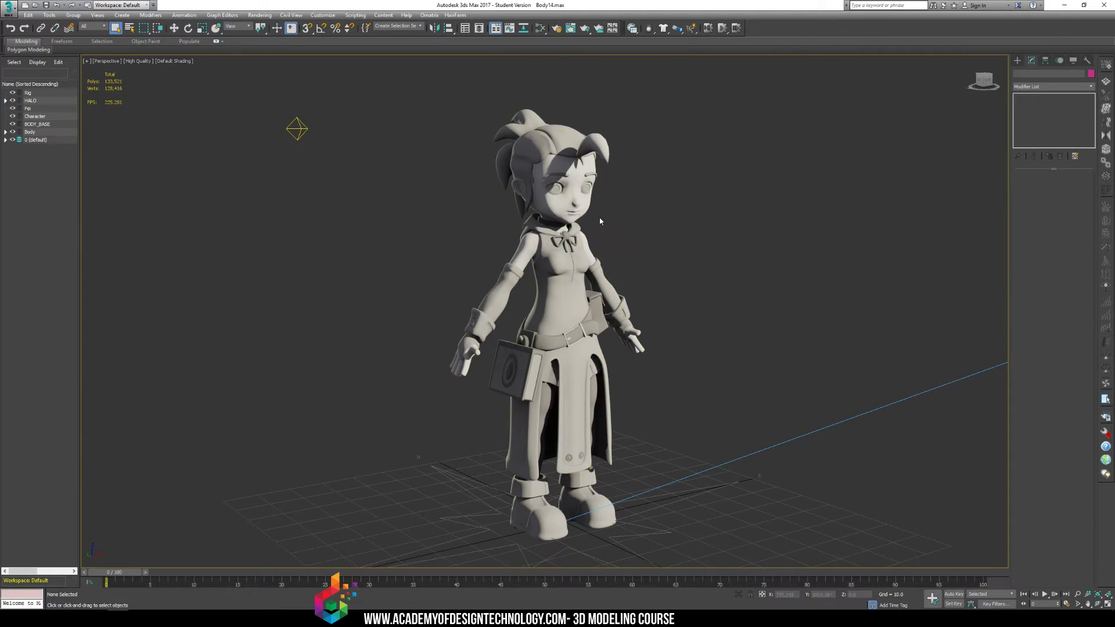
# - Examine the Subsurface Scattering Fast Skin material for the character's skin in the material editor, and close the editor
pyautogui.click(558, 184)
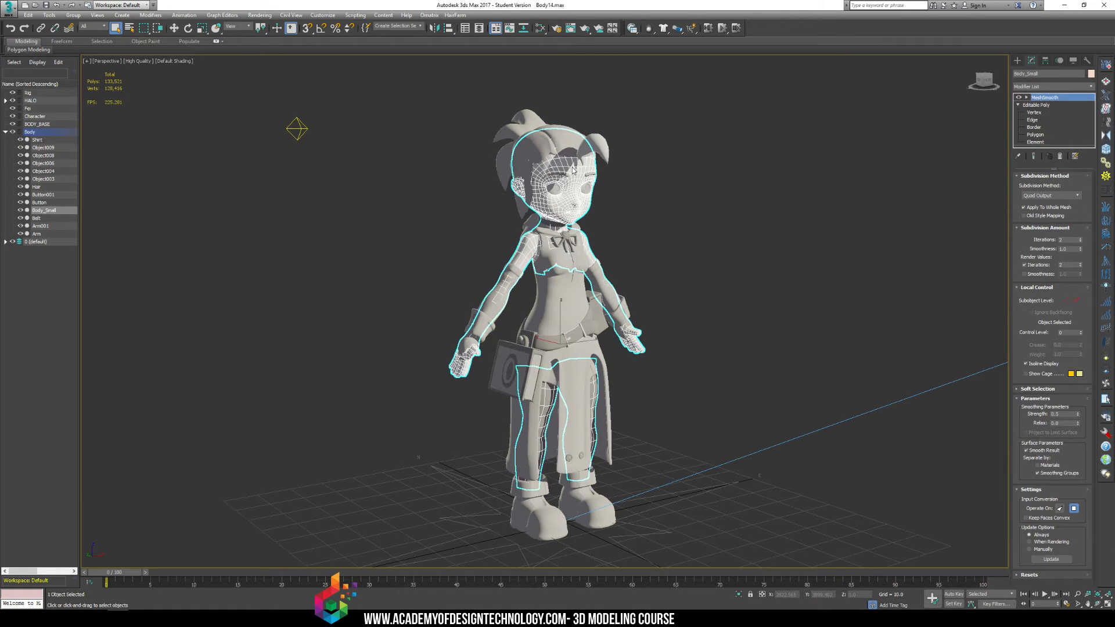
pyautogui.press('m')
pyautogui.click(232, 157)
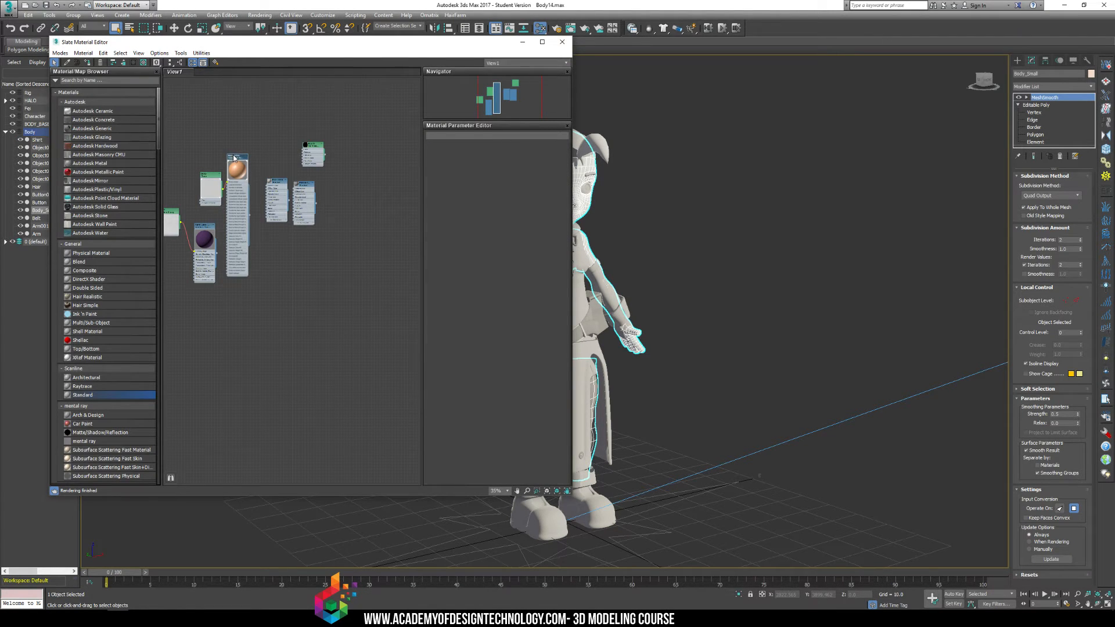
pyautogui.doubleClick(234, 156)
pyautogui.scroll(5, 365, 202)
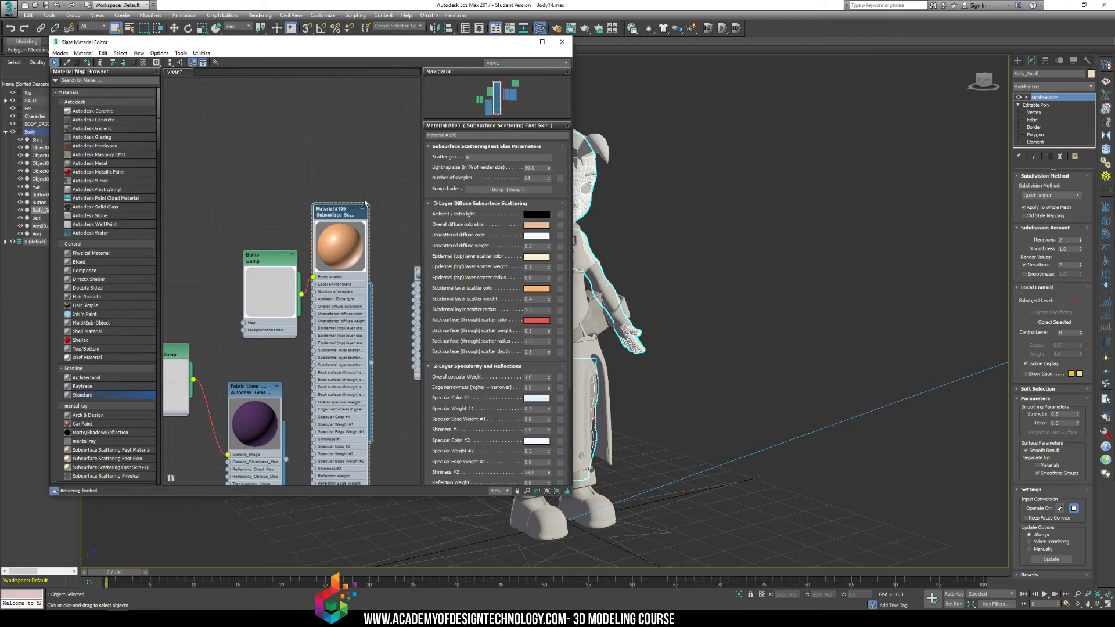
pyautogui.scroll(-3, 102, 333)
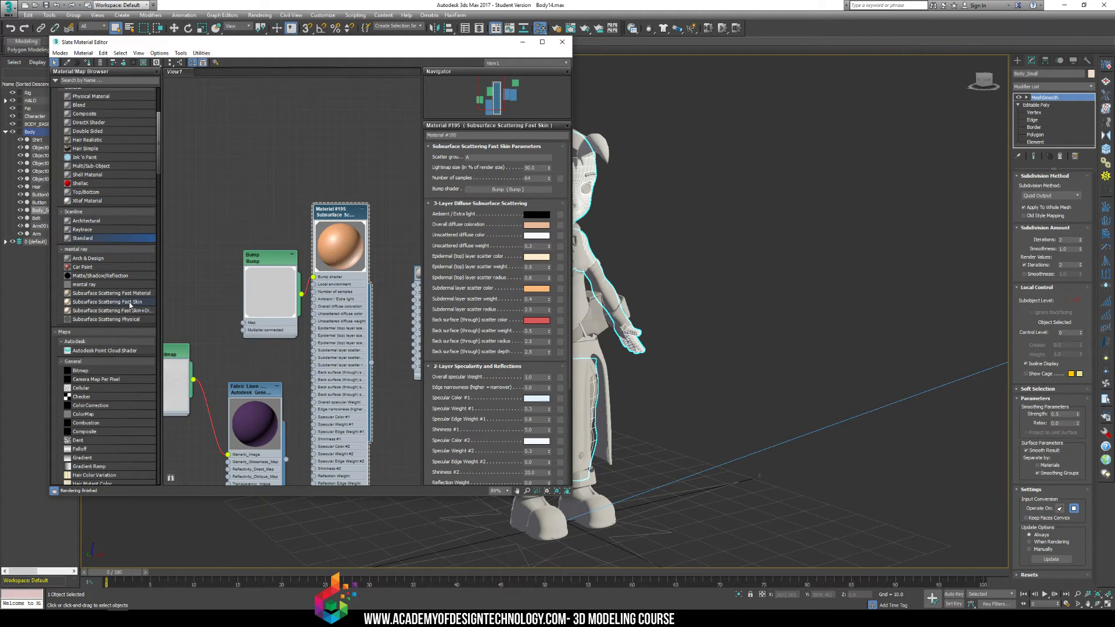
pyautogui.click(759, 269)
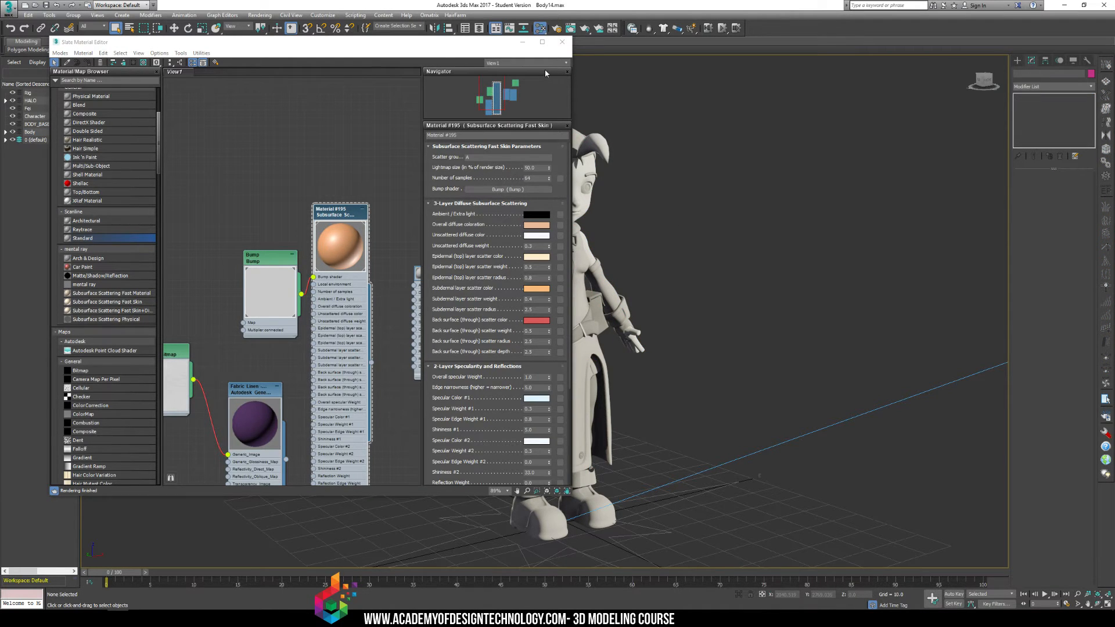
pyautogui.click(562, 42)
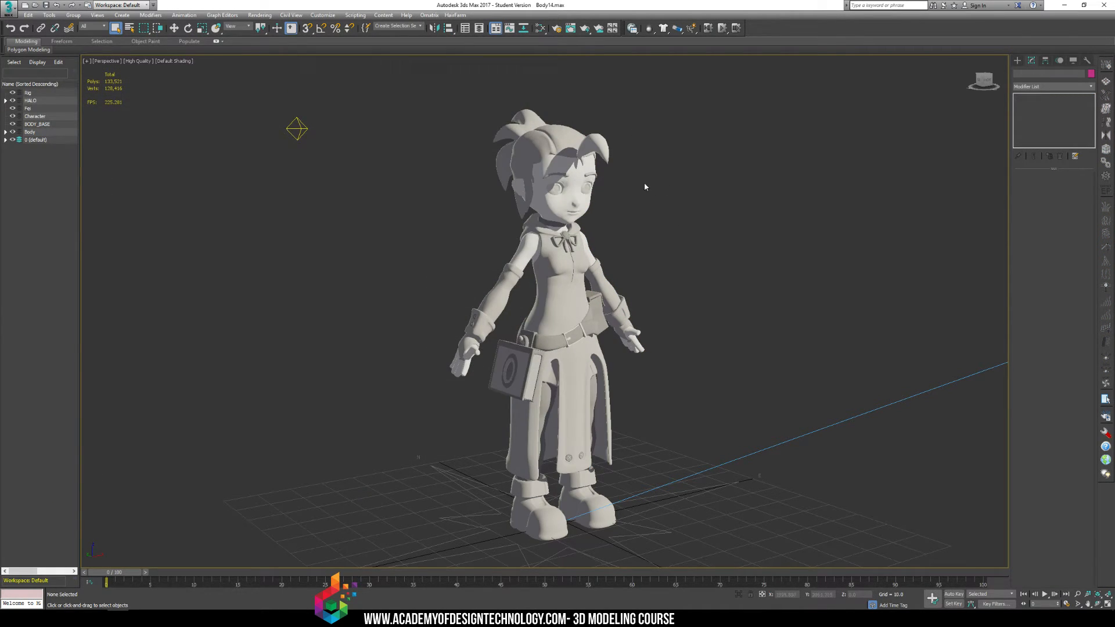
# - Hide the character's shirt, sleeve, belt, book and both boots so that only the body and smaller accessories remain
pyautogui.click(550, 271)
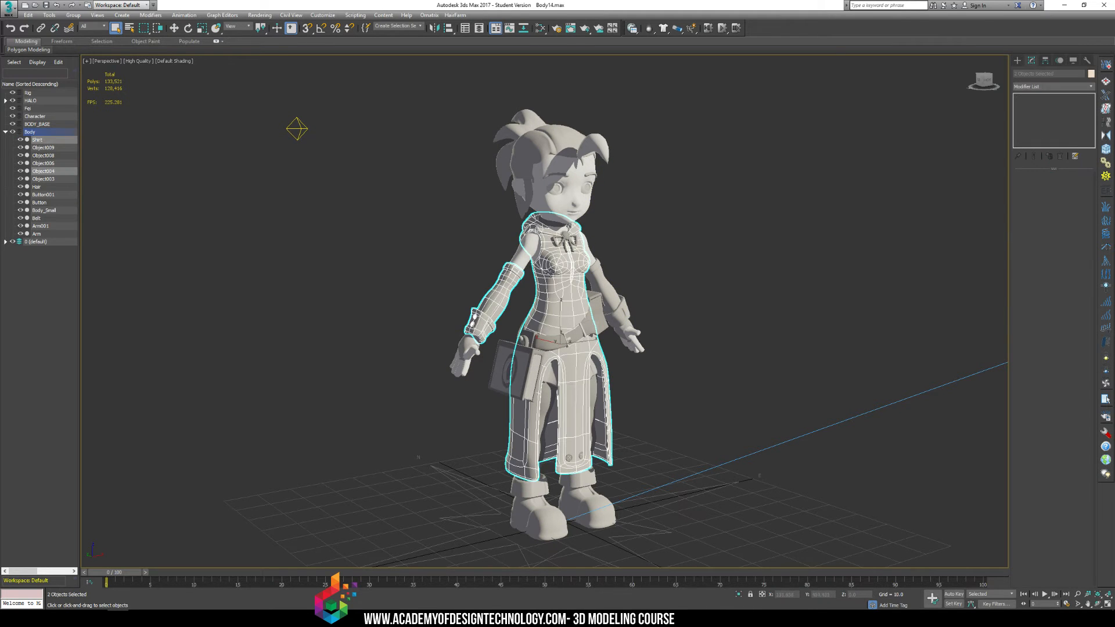
pyautogui.keyDown('ctrl'); pyautogui.click(575, 342); pyautogui.keyUp('ctrl')
pyautogui.keyDown('ctrl'); pyautogui.click(523, 361); pyautogui.keyUp('ctrl')
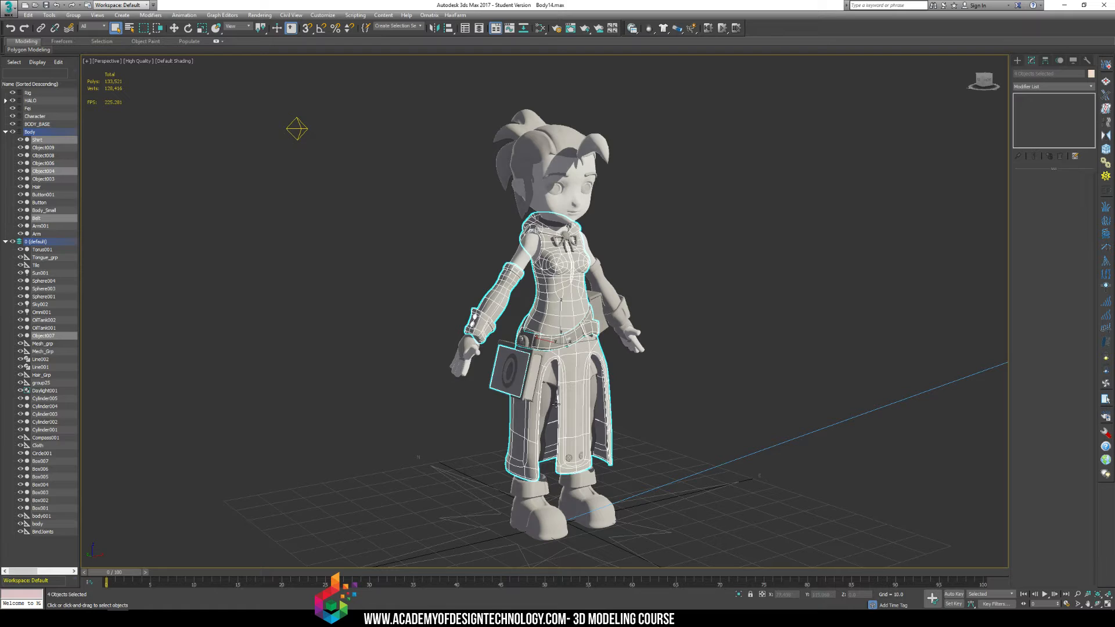
pyautogui.keyDown('ctrl'); pyautogui.click(525, 369); pyautogui.keyUp('ctrl')
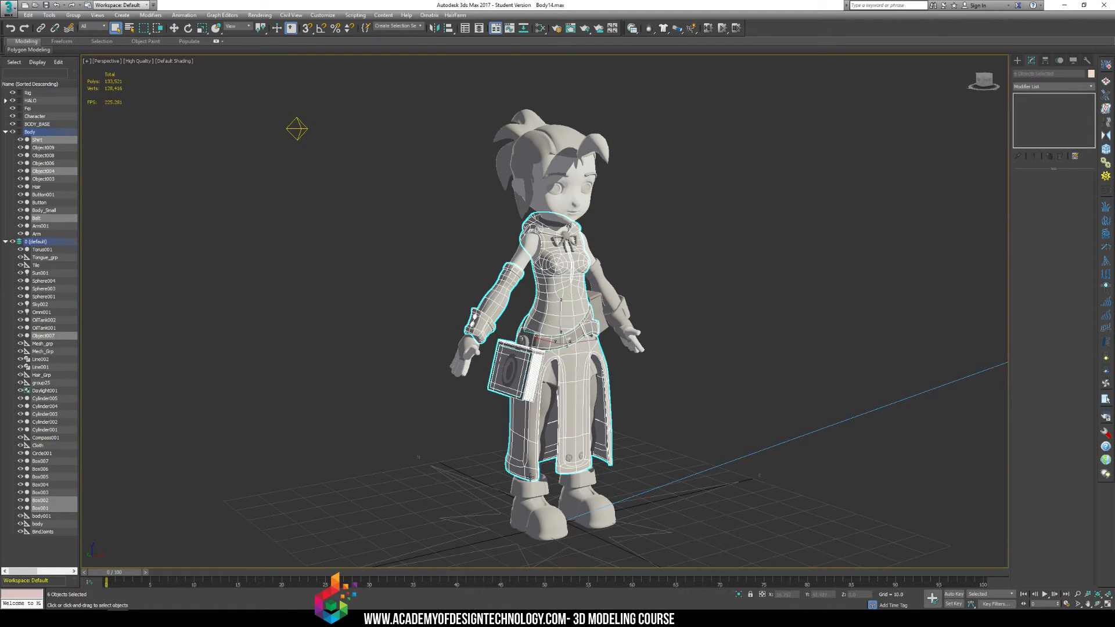
pyautogui.keyDown('ctrl'); pyautogui.click(531, 505); pyautogui.keyUp('ctrl')
pyautogui.keyDown('ctrl'); pyautogui.click(593, 507); pyautogui.keyUp('ctrl')
pyautogui.rightClick(593, 506)
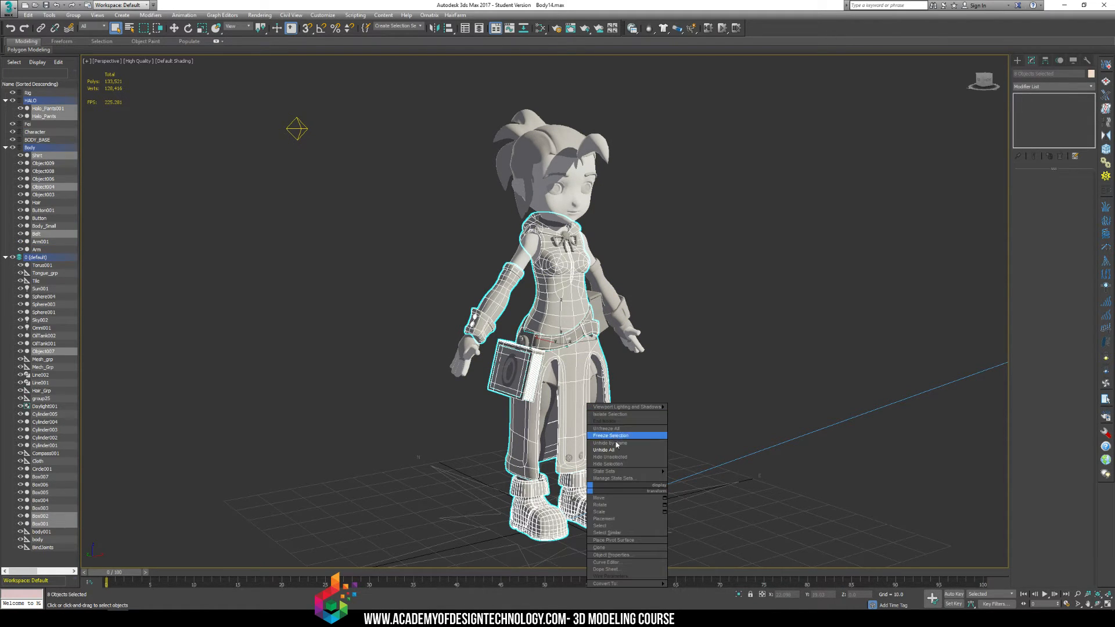
pyautogui.click(607, 462)
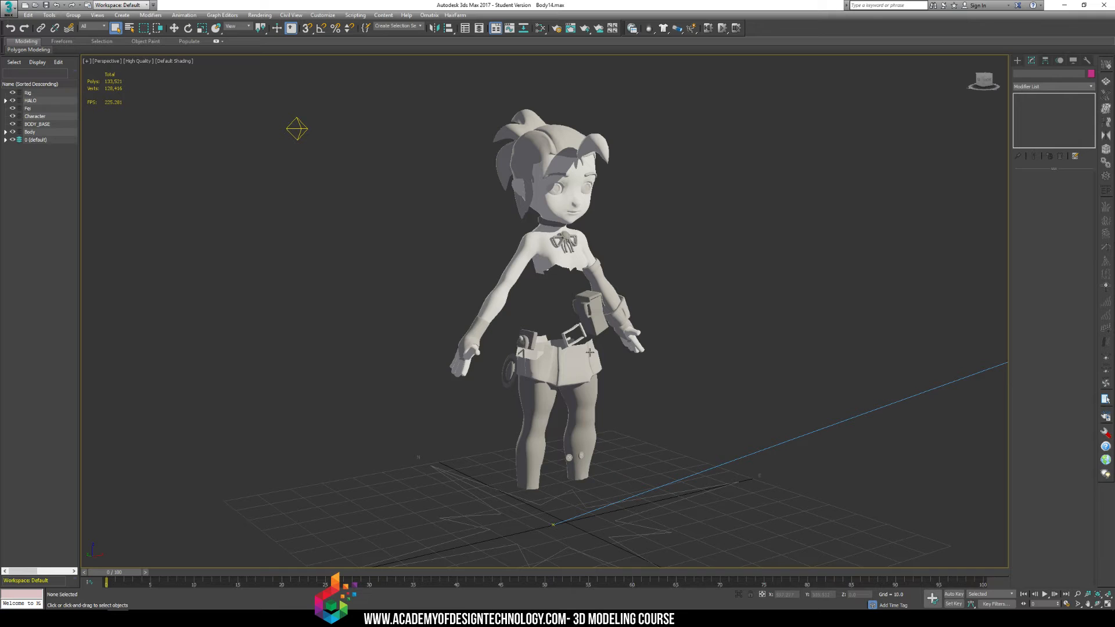
# - Hide the pouches, buckle and remaining clothing pieces around the character's waist
pyautogui.click(551, 361)
pyautogui.click(588, 314)
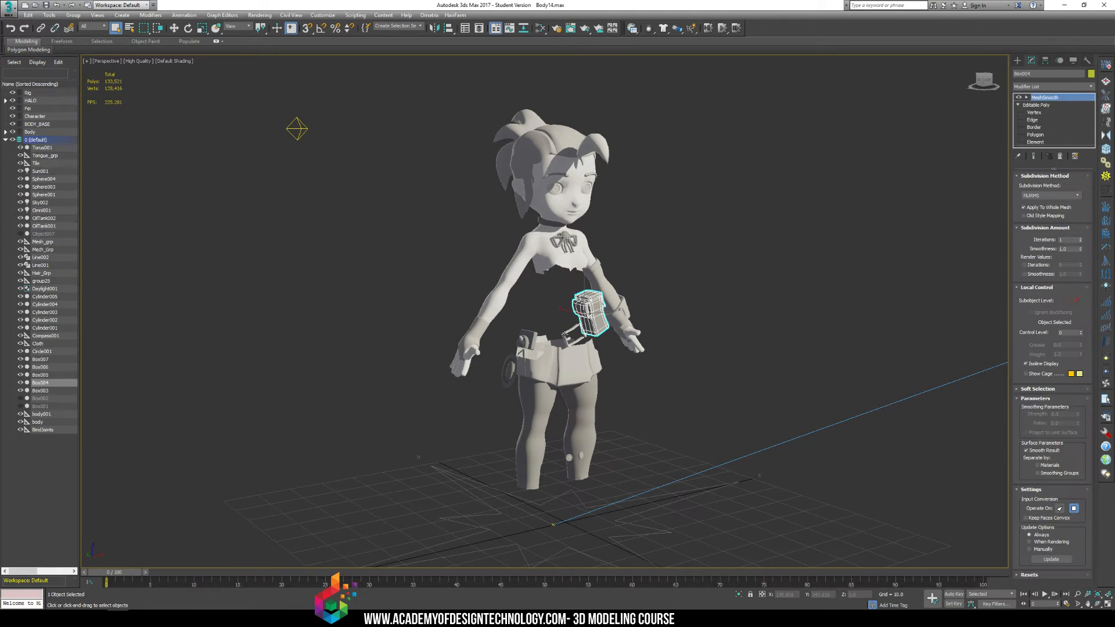
pyautogui.moveTo(515, 330); pyautogui.dragTo(583, 414)
pyautogui.rightClick(583, 414)
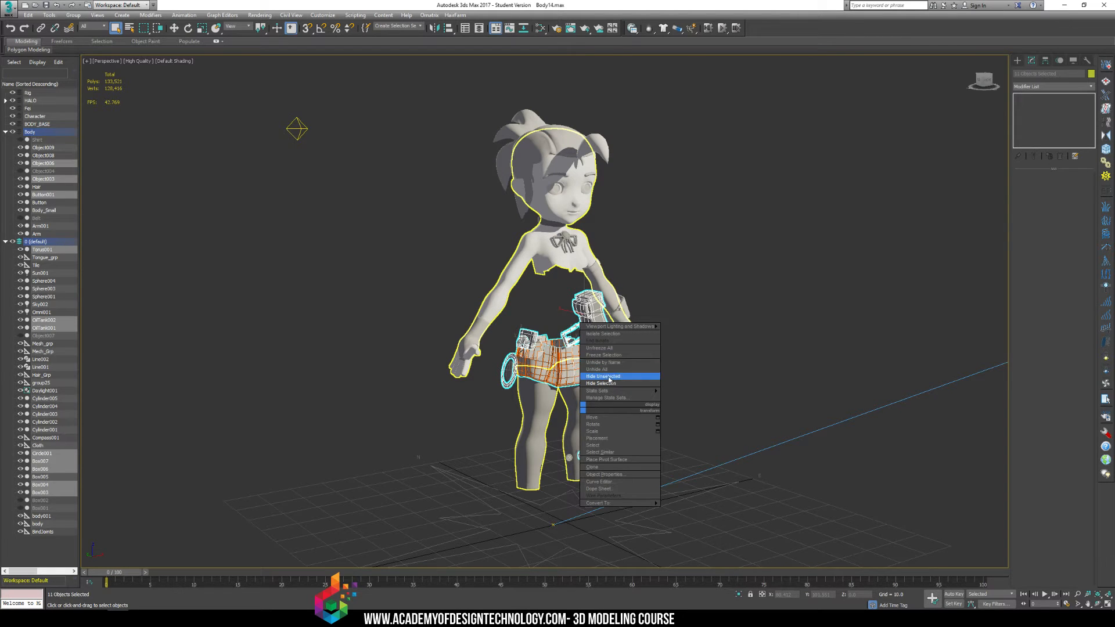
pyautogui.click(654, 378)
# - Render the perspective view, inspect the skin shading on the arms, chest and face up close, and close the rendered image
pyautogui.hotkey('shift', 'q')
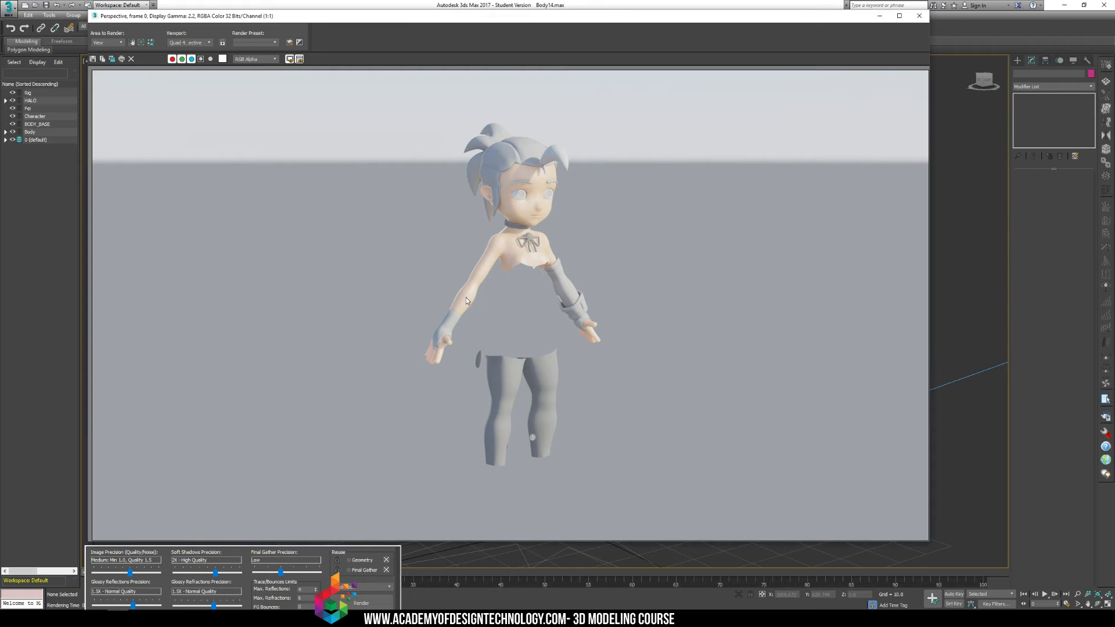
pyautogui.scroll(2, 467, 298)
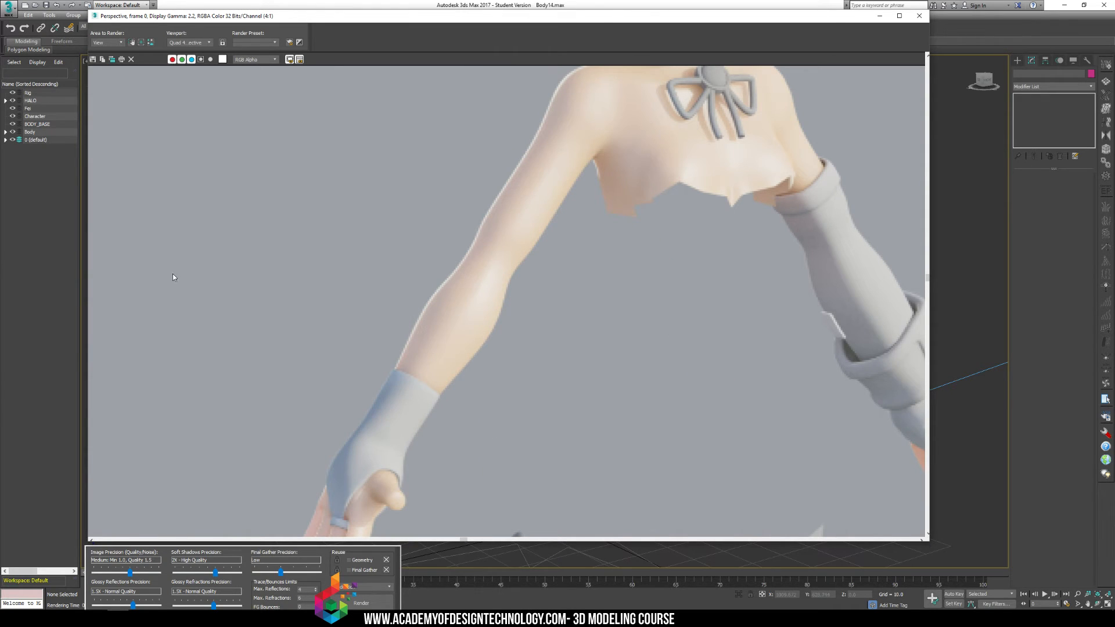
pyautogui.moveTo(401, 198); pyautogui.dragTo(360, 267, button='middle')
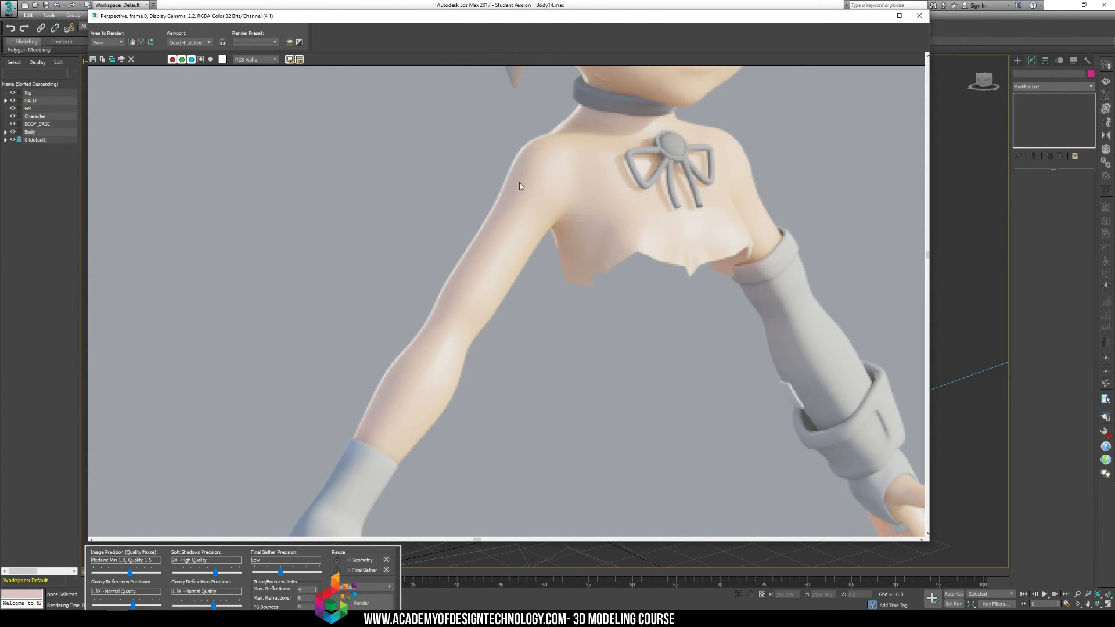
pyautogui.scroll(-2, 454, 217)
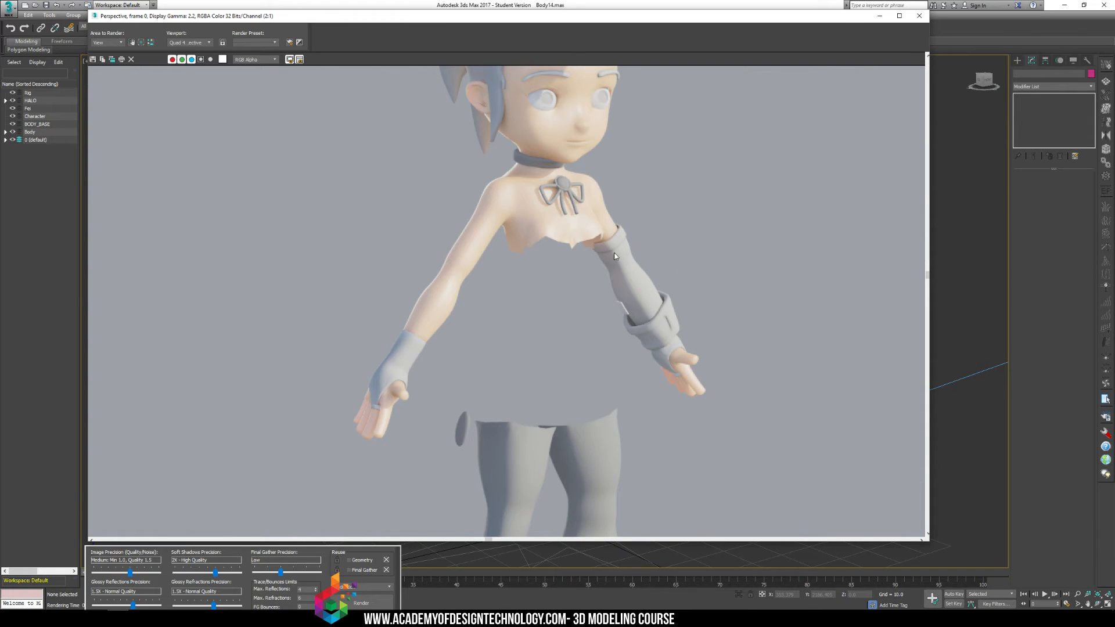
pyautogui.scroll(2, 583, 185)
pyautogui.moveTo(585, 207); pyautogui.dragTo(601, 342, button='middle')
pyautogui.moveTo(548, 231); pyautogui.dragTo(527, 277, button='middle')
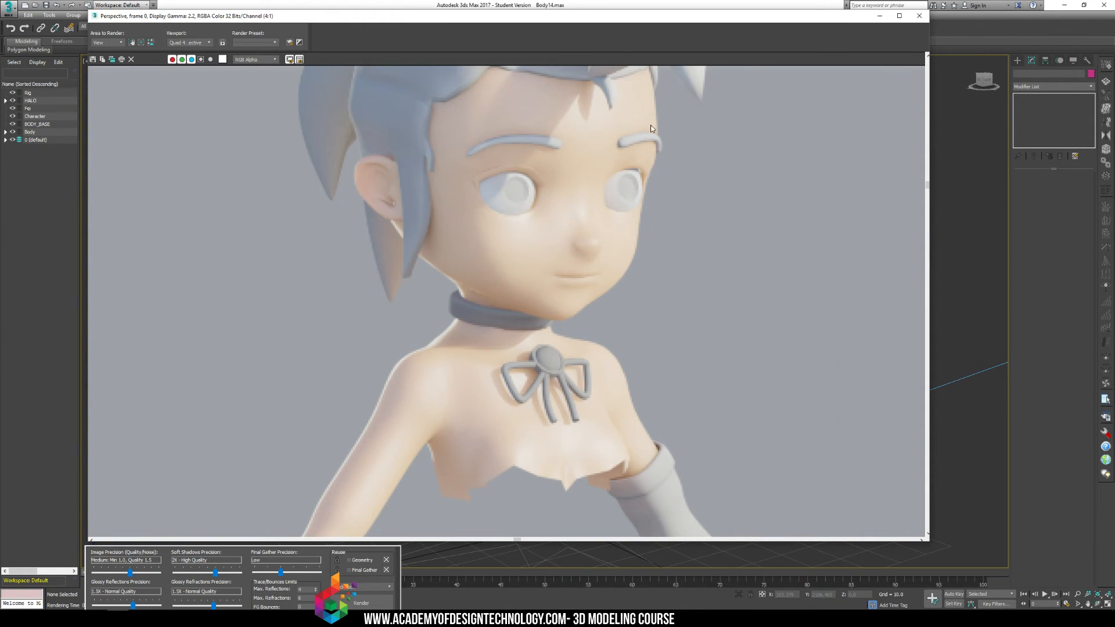
pyautogui.moveTo(578, 235); pyautogui.dragTo(588, 295, button='middle')
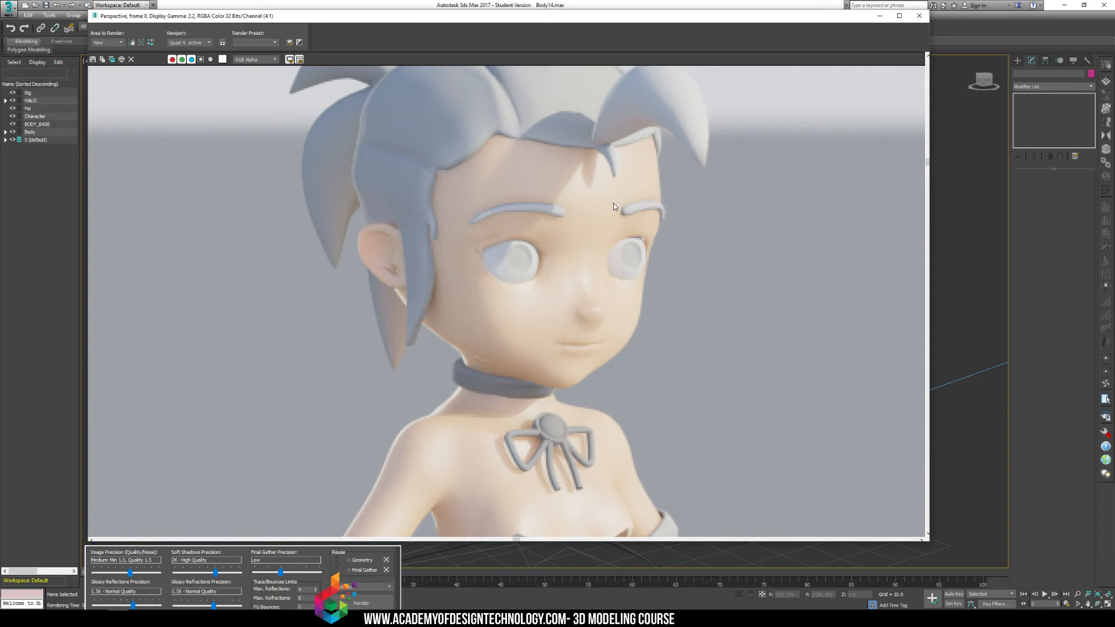
pyautogui.scroll(-4, 577, 265)
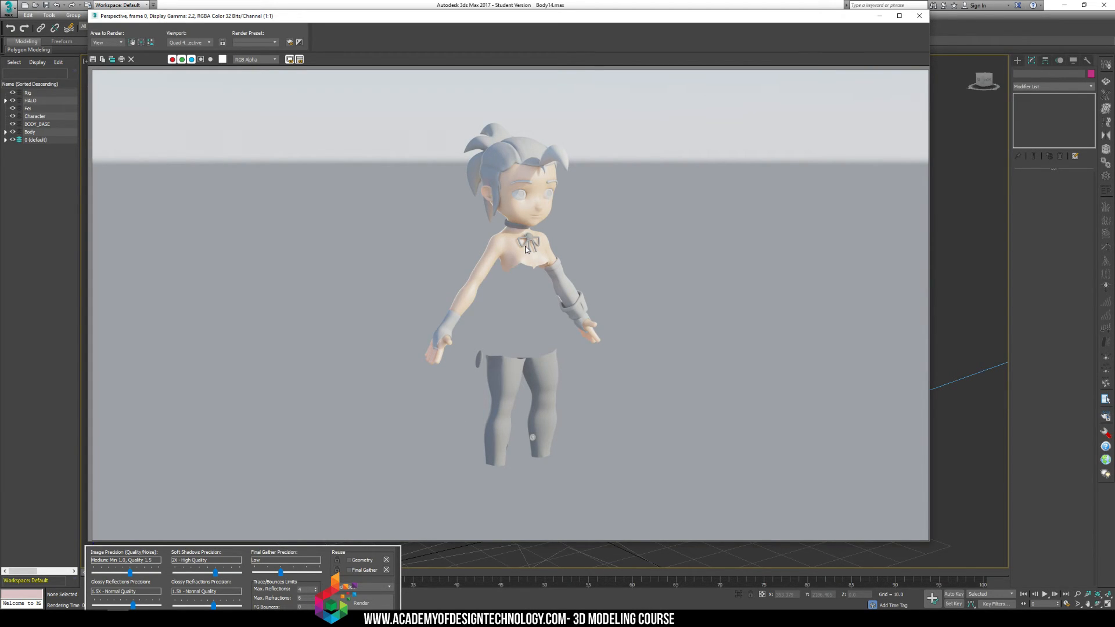
pyautogui.click(919, 16)
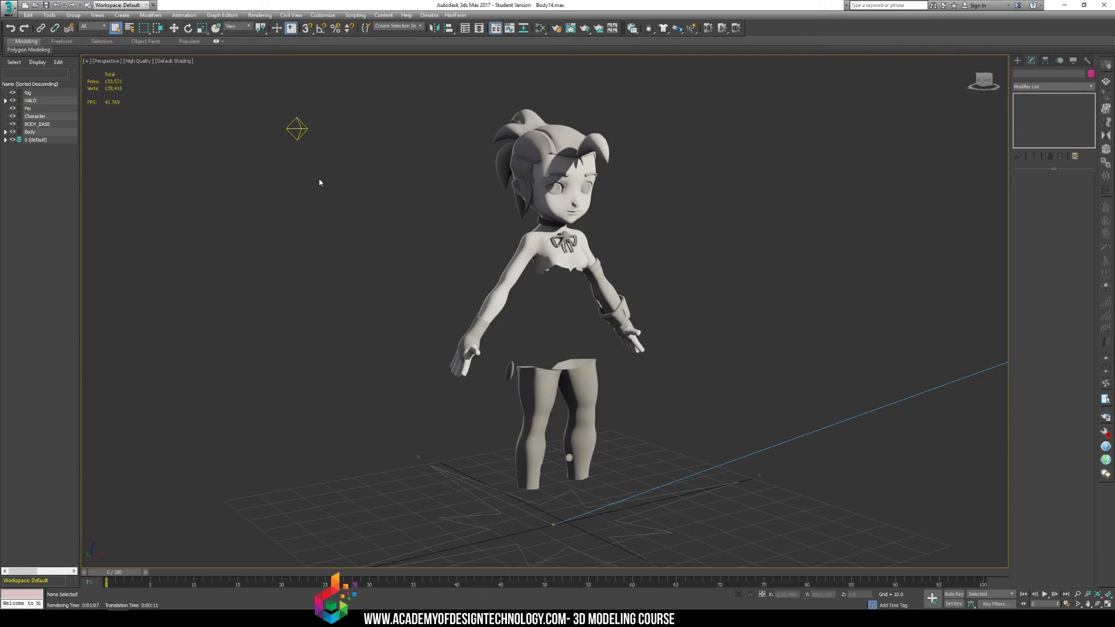
# - Review the Subsurface Scattering Fast Skin parameters in the material editor and close the editor
pyautogui.press('m')
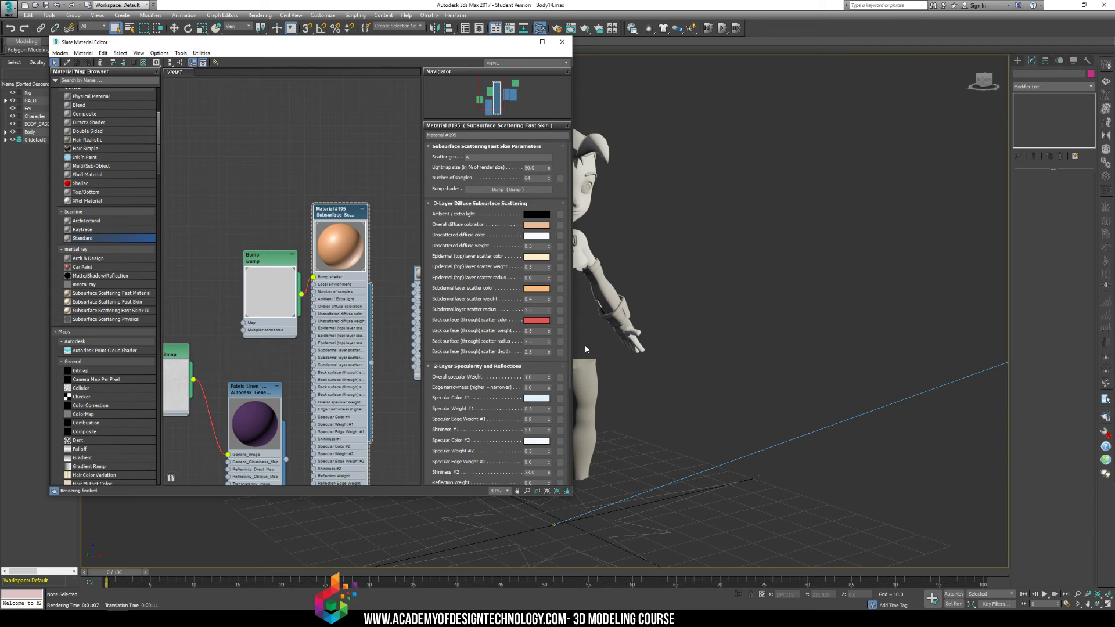
pyautogui.moveTo(565, 358); pyautogui.dragTo(531, 442)
pyautogui.click(562, 41)
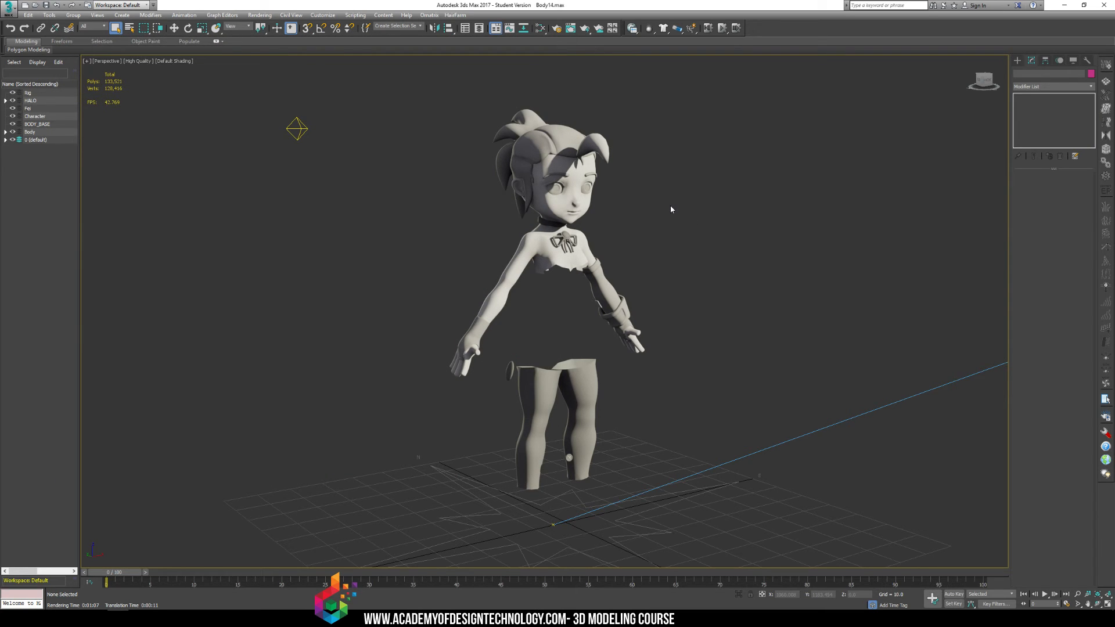
# - Unhide all of the character's clothing and accessories
pyautogui.rightClick(781, 180)
pyautogui.click(796, 142)
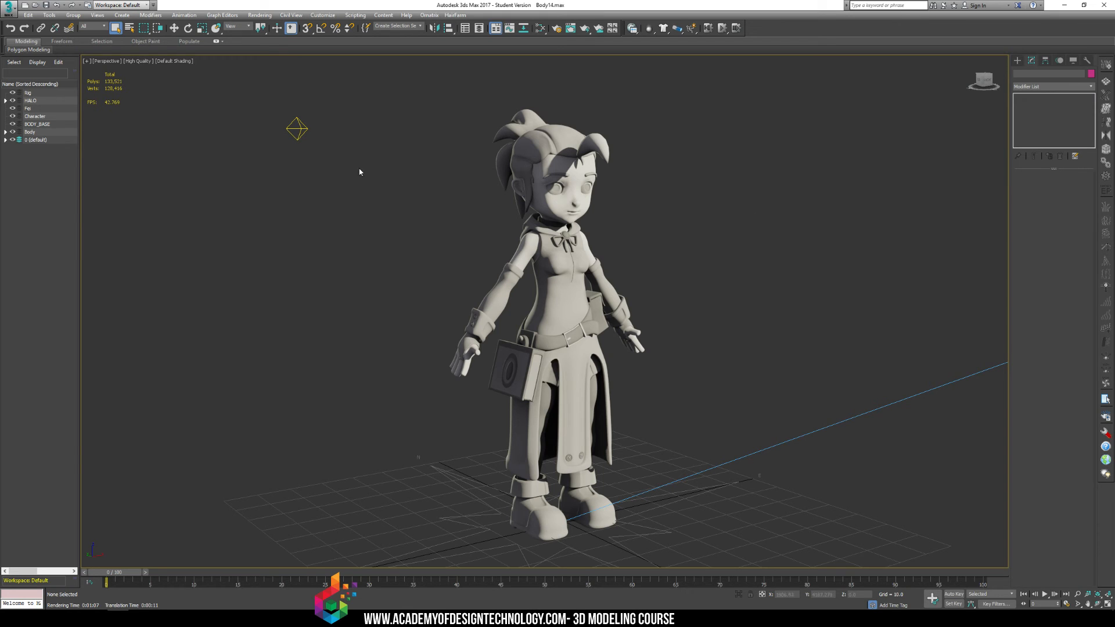
# - Clone the omni light beside the character's hand near the book, and lower the original light to near ground level
pyautogui.click(296, 126)
pyautogui.press('w')
pyautogui.moveTo(320, 130)
pyautogui.keyDown('shift'); pyautogui.mouseDown()
pyautogui.moveTo(690, 126)
pyautogui.moveTo(659, 131)
pyautogui.moveTo(795, 130)
pyautogui.moveTo(485, 125)
pyautogui.moveTo(879, 150)
pyautogui.moveTo(524, 125)
pyautogui.moveTo(320, 124)
pyautogui.moveTo(632, 125)
pyautogui.moveTo(293, 129)
pyautogui.moveTo(816, 129)
pyautogui.moveTo(431, 129)
pyautogui.moveTo(483, 130)
pyautogui.moveTo(496, 96)
pyautogui.moveTo(494, 387)
pyautogui.moveTo(494, 185)
pyautogui.moveTo(494, 333)
pyautogui.mouseUp(); pyautogui.keyUp('shift')
pyautogui.press('Return')
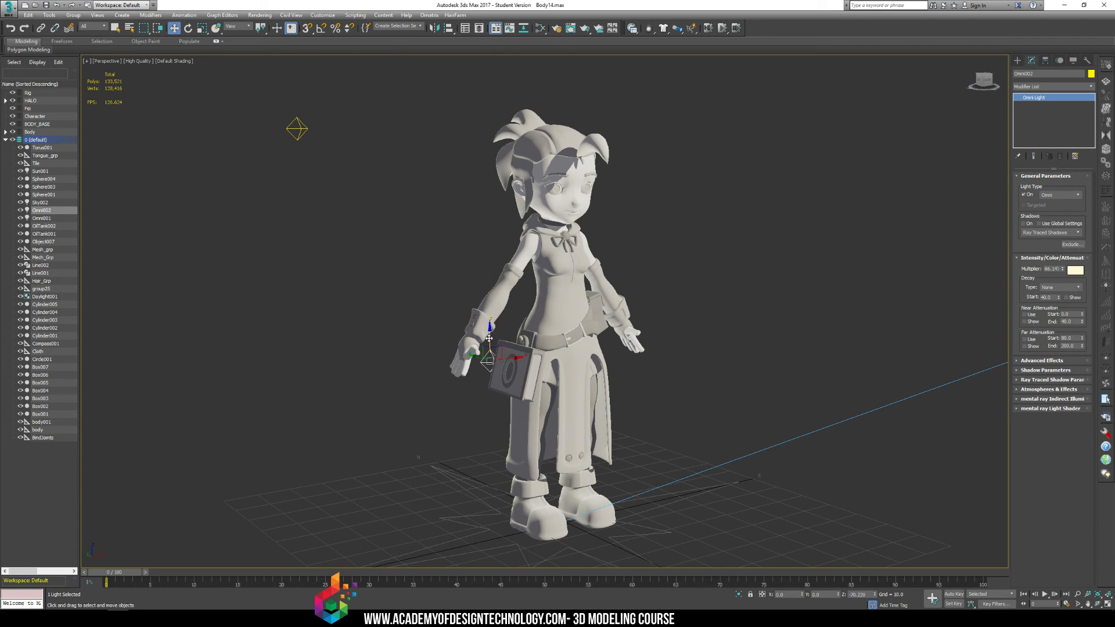
pyautogui.click(297, 129)
pyautogui.moveTo(298, 109); pyautogui.dragTo(307, 441)
# - Select the daylight system and try an mr Sky multiplier of 0, checking the lighting on the character up close
pyautogui.click(703, 466)
pyautogui.click(710, 485)
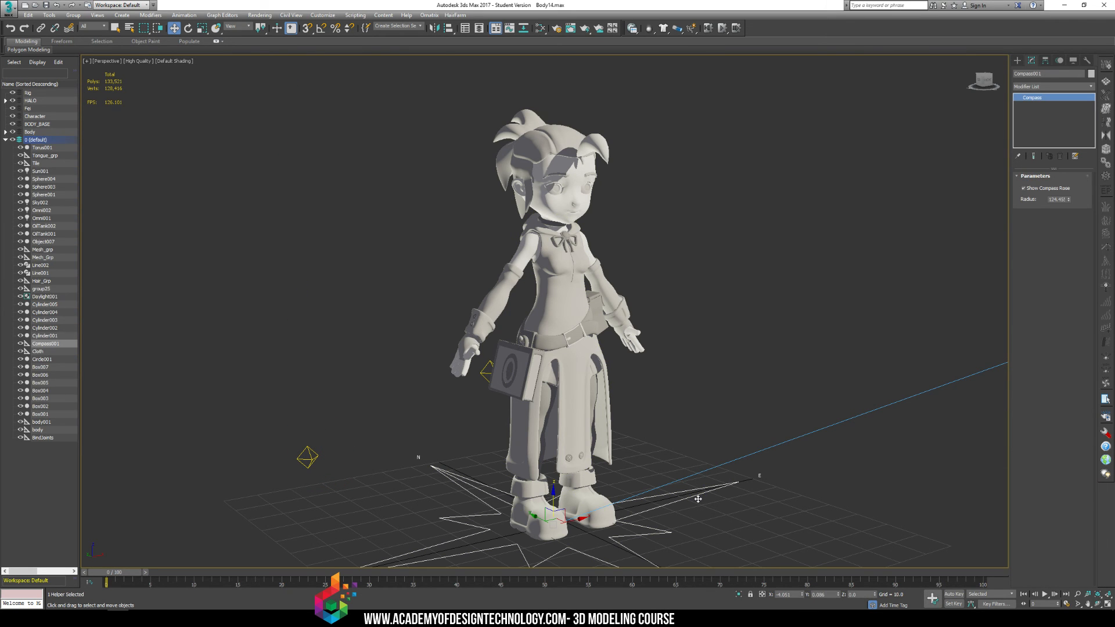
pyautogui.scroll(-5, 821, 188)
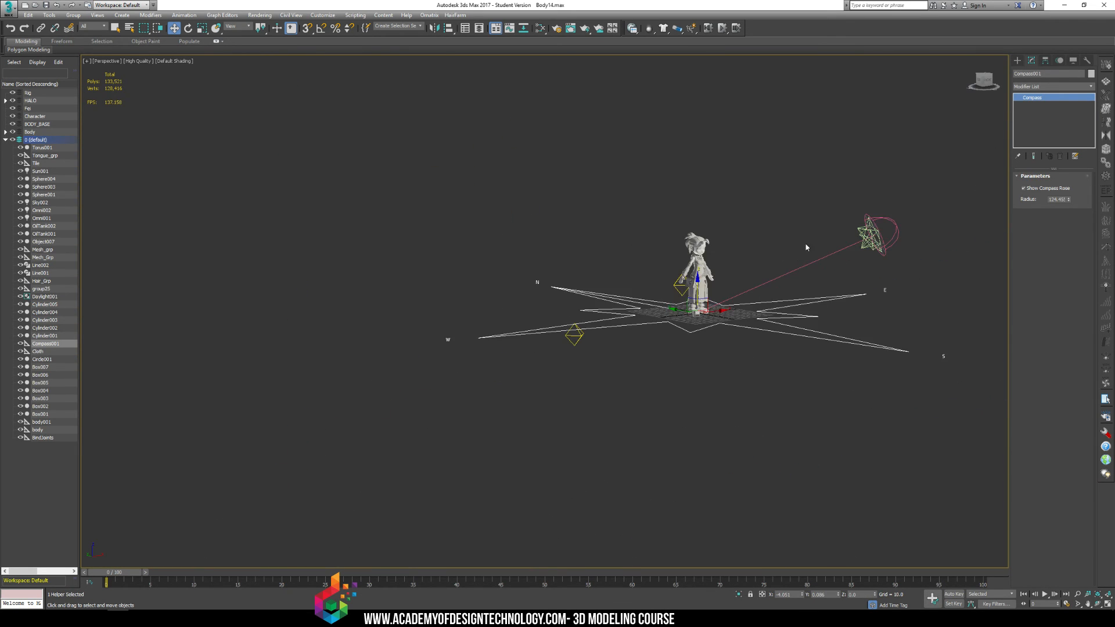
pyautogui.click(868, 227)
pyautogui.scroll(3, 805, 223)
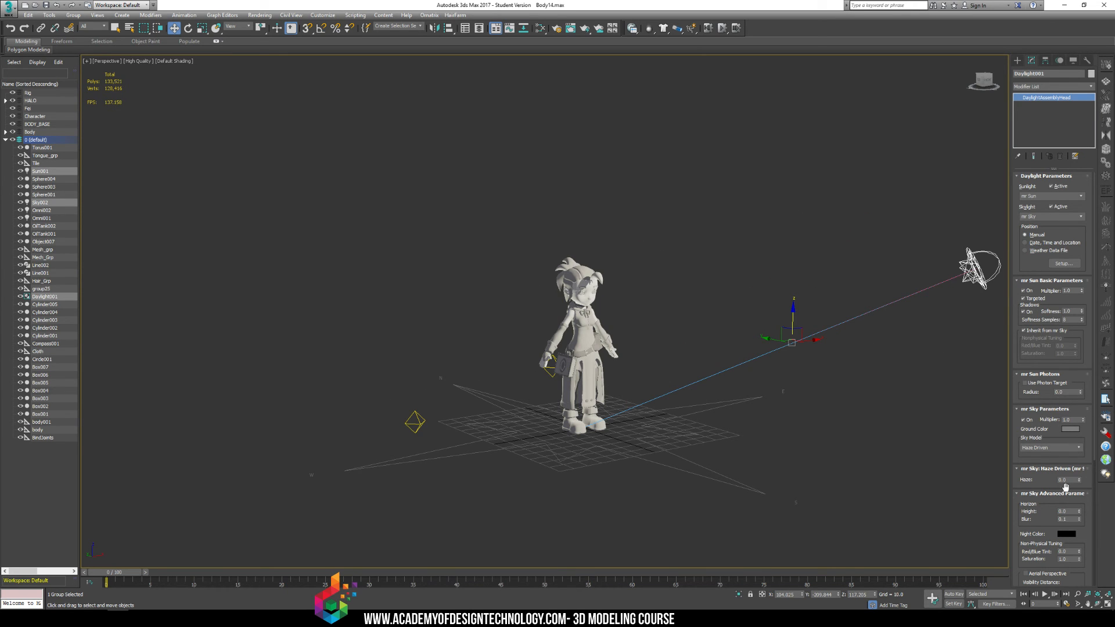
pyautogui.click(1069, 419)
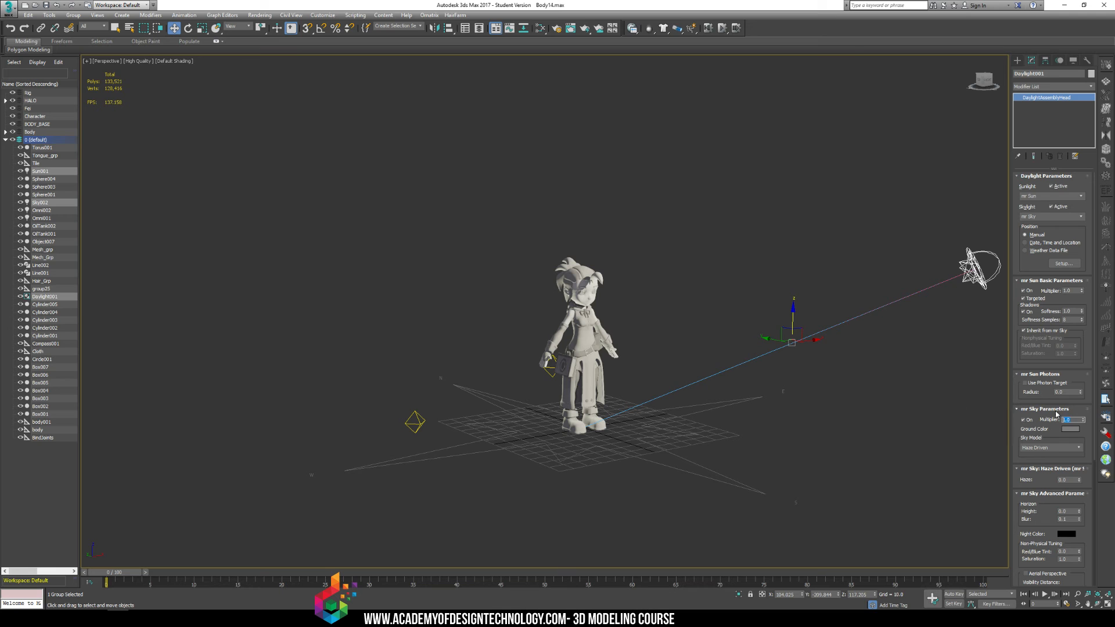
pyautogui.write('0')
pyautogui.press('Return')
pyautogui.scroll(3, 680, 321)
pyautogui.moveTo(681, 322); pyautogui.dragTo(828, 327, button='middle')
pyautogui.scroll(3, 689, 308)
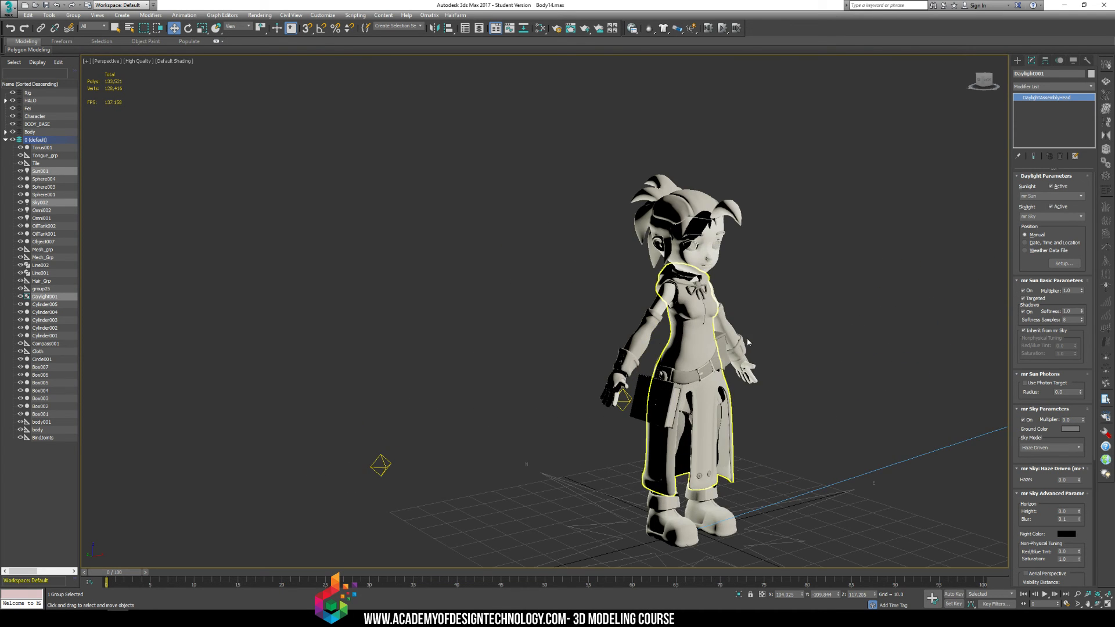
pyautogui.moveTo(691, 309); pyautogui.dragTo(679, 309, button='middle')
pyautogui.scroll(3, 721, 316)
pyautogui.moveTo(766, 297); pyautogui.dragTo(692, 280, button='middle')
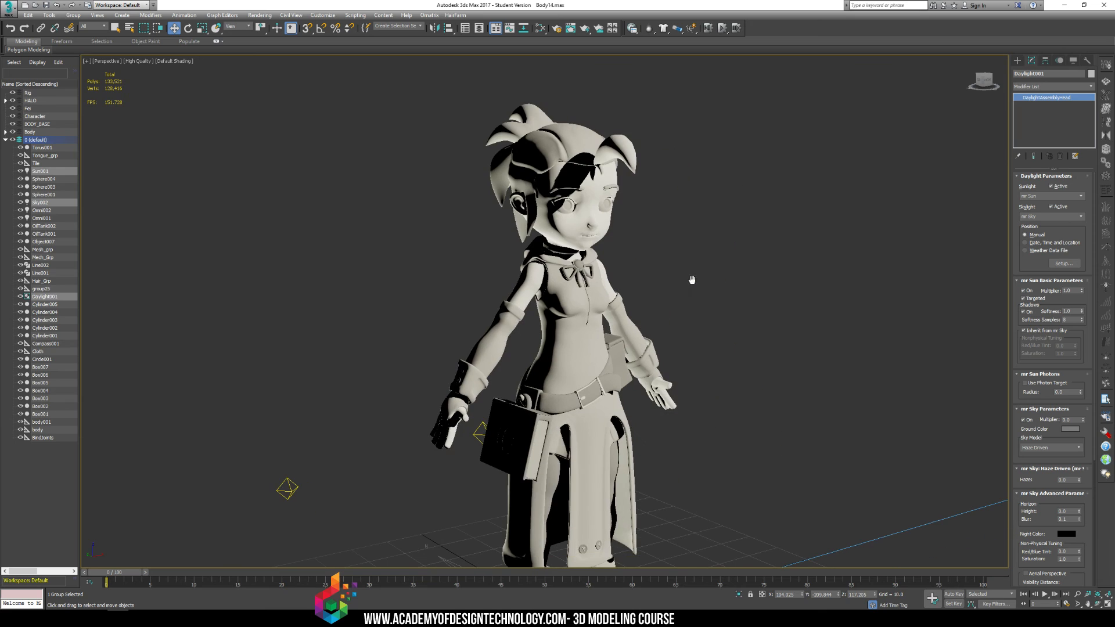
# - Set the daylight's mr Sky multiplier back to 1
pyautogui.doubleClick(1068, 419)
pyautogui.write('1')
pyautogui.press('Return')
pyautogui.click(1078, 312)
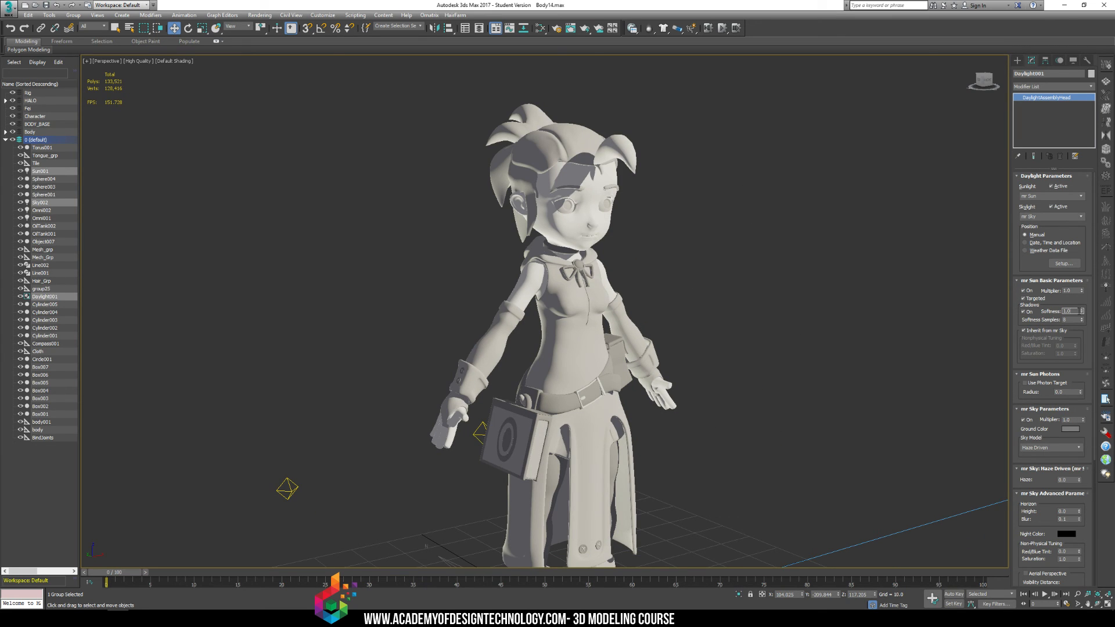
# - Try mr Sun multiplier values of 0, 0.1 and 0.2 on the daylight system
pyautogui.doubleClick(1073, 291)
pyautogui.write('0')
pyautogui.press('Return')
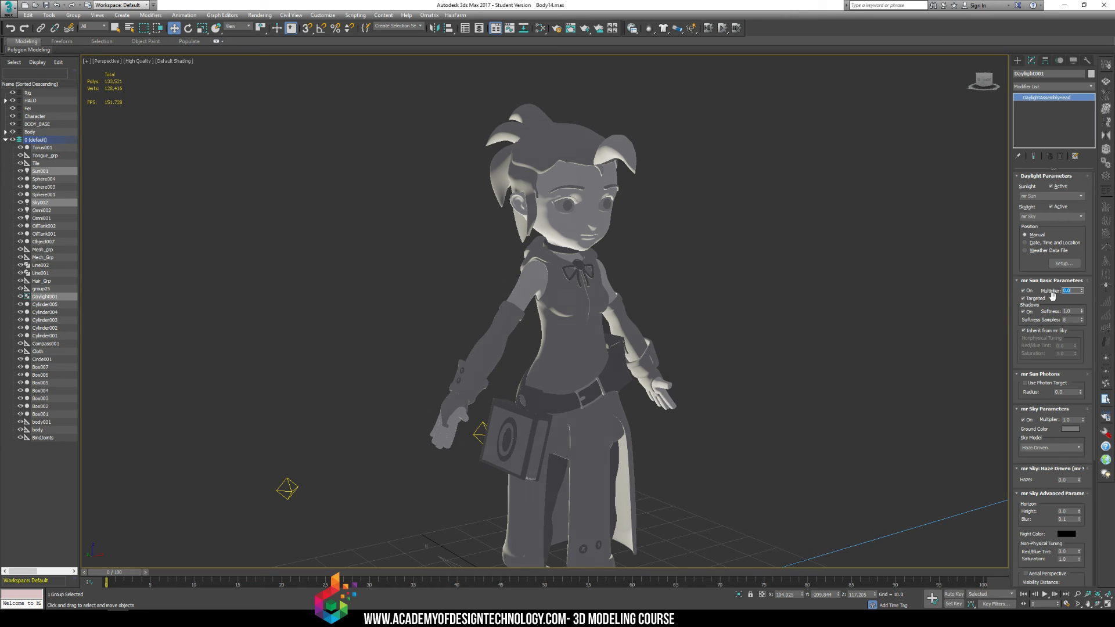
pyautogui.write('0.1')
pyautogui.press('Return')
pyautogui.write('0')
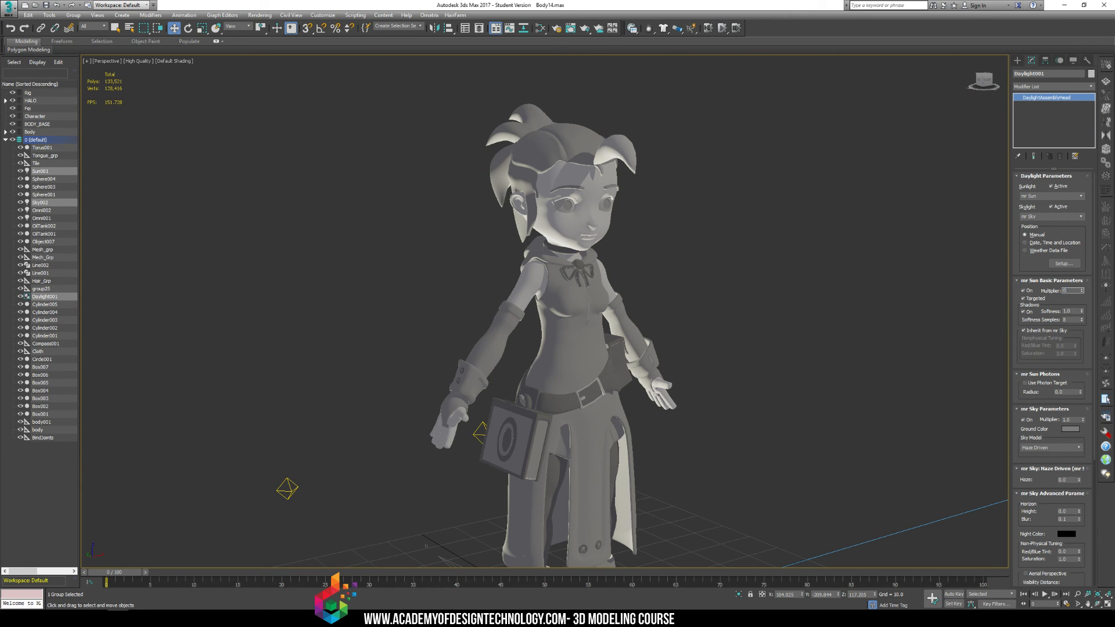
pyautogui.write('.2')
pyautogui.press('Return')
# - Try stronger mr Sun multiplier values of 0.5, 0.4 and 1
pyautogui.write('0.5')
pyautogui.press('Return')
pyautogui.write('0.')
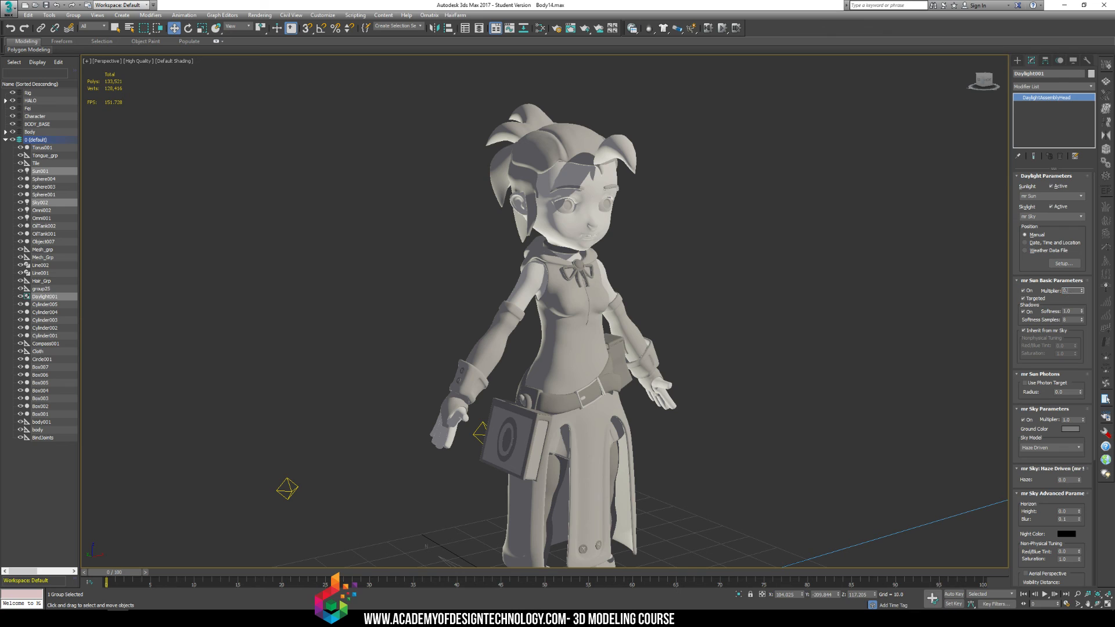
pyautogui.write('4')
pyautogui.press('Return')
pyautogui.write('1')
pyautogui.press('Return')
# - Compare mr Sun multiplier values of 2, 5 and 10 on the character, and settle on 5
pyautogui.write('2')
pyautogui.press('Return')
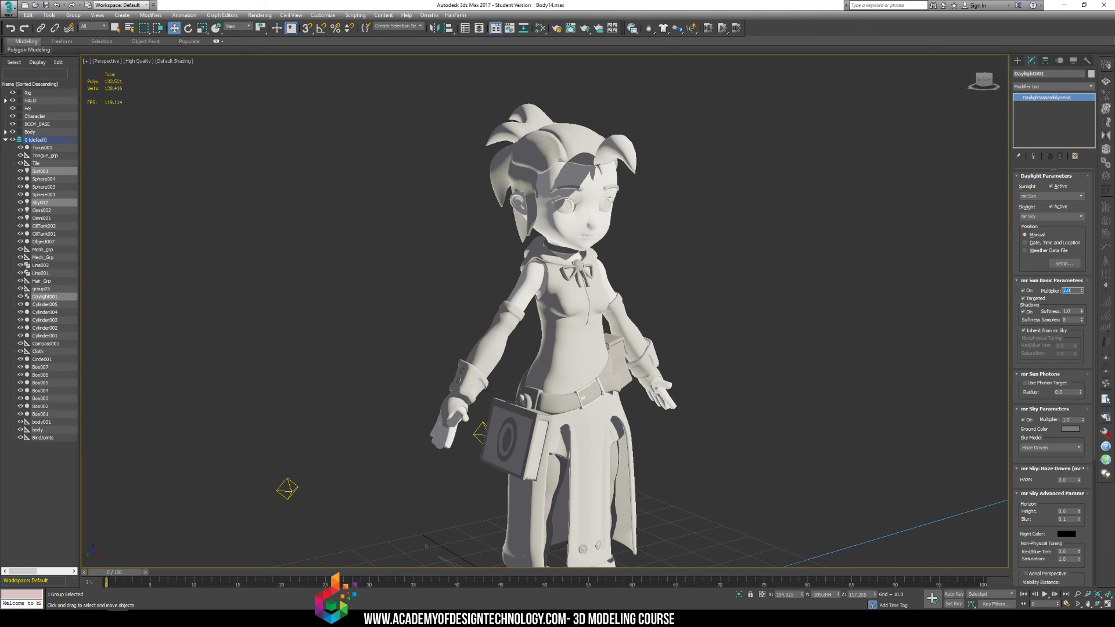
pyautogui.write('5')
pyautogui.press('Return')
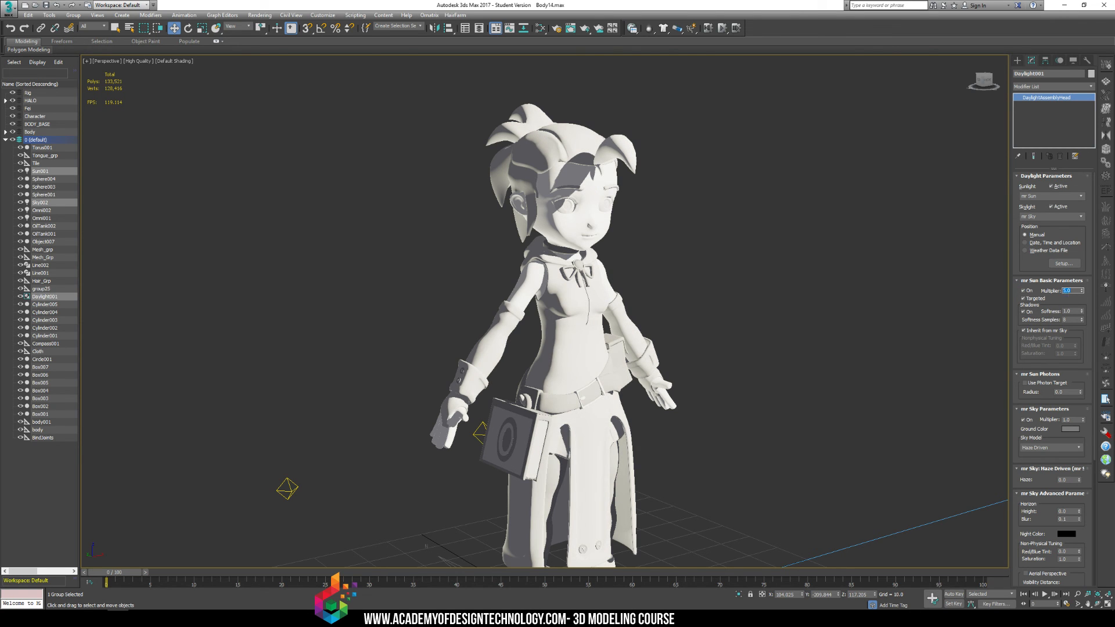
pyautogui.write('10')
pyautogui.press('Return')
pyautogui.scroll(-5, 759, 248)
pyautogui.scroll(5, 722, 247)
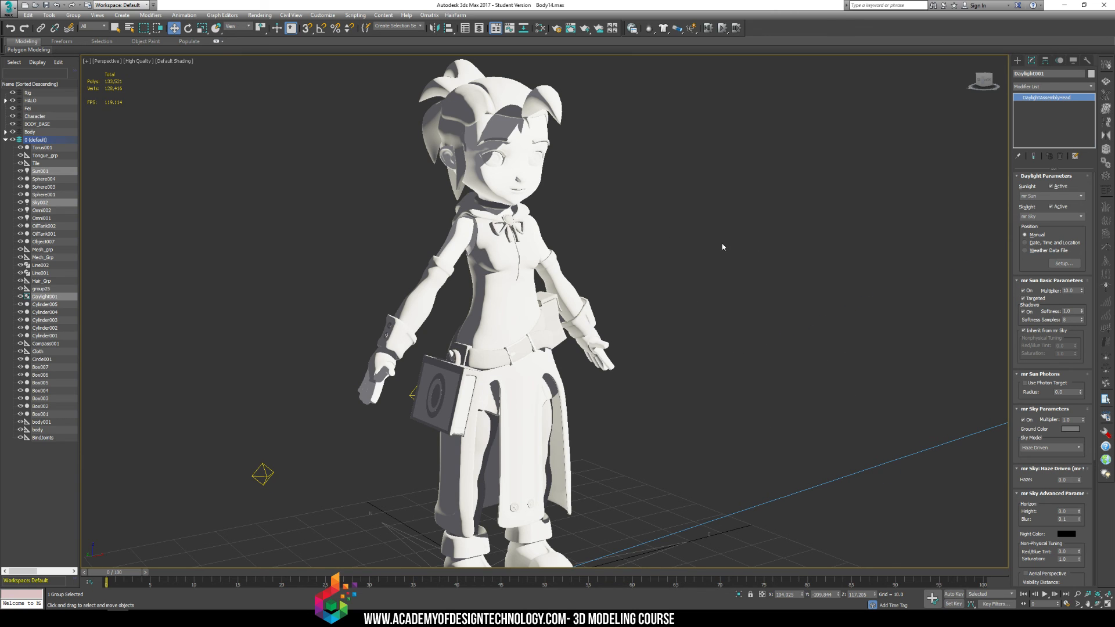
pyautogui.moveTo(741, 239); pyautogui.dragTo(755, 262, button='middle')
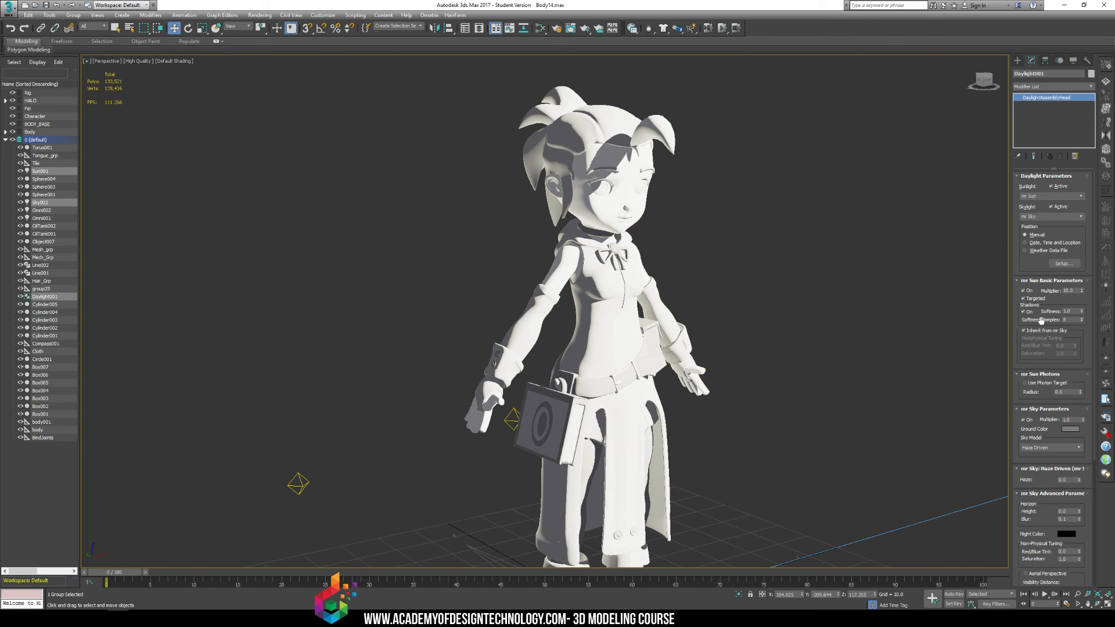
pyautogui.scroll(-5, 720, 265)
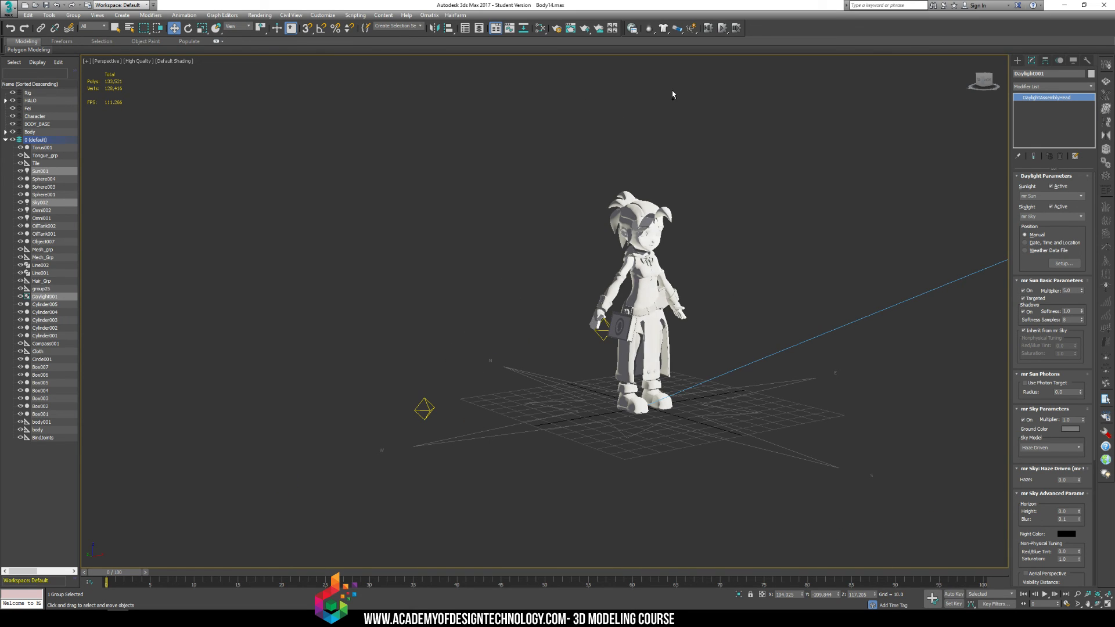